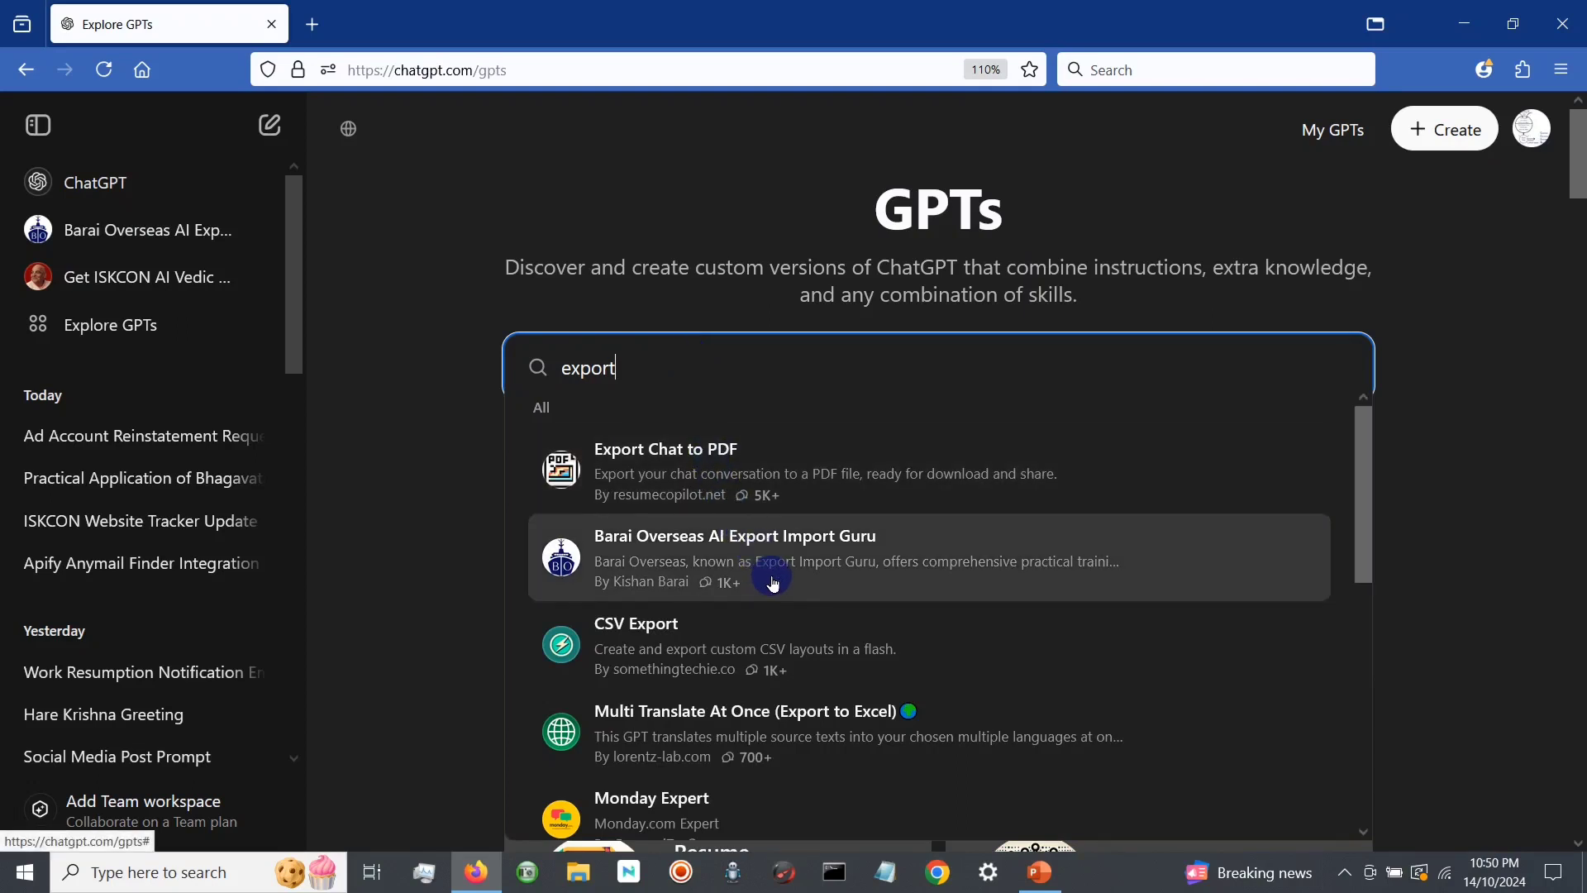
# Step: Open the Barai Overseas AI Export Import Guru GPT from the search results and start a chat with it
pyautogui.click(773, 582)
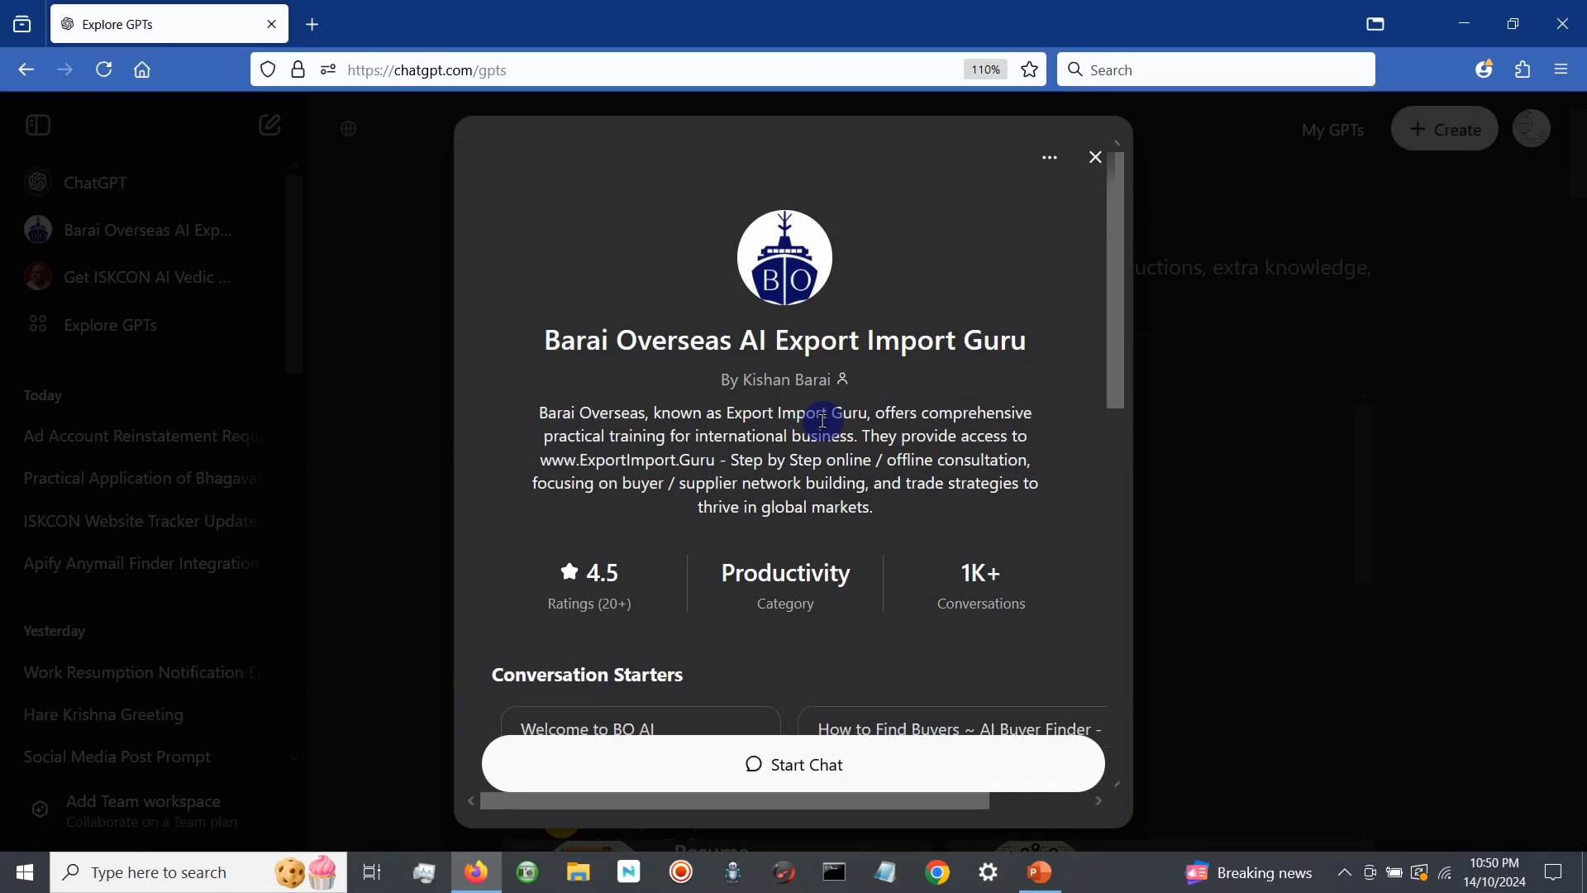
pyautogui.scroll(-2, 825, 471)
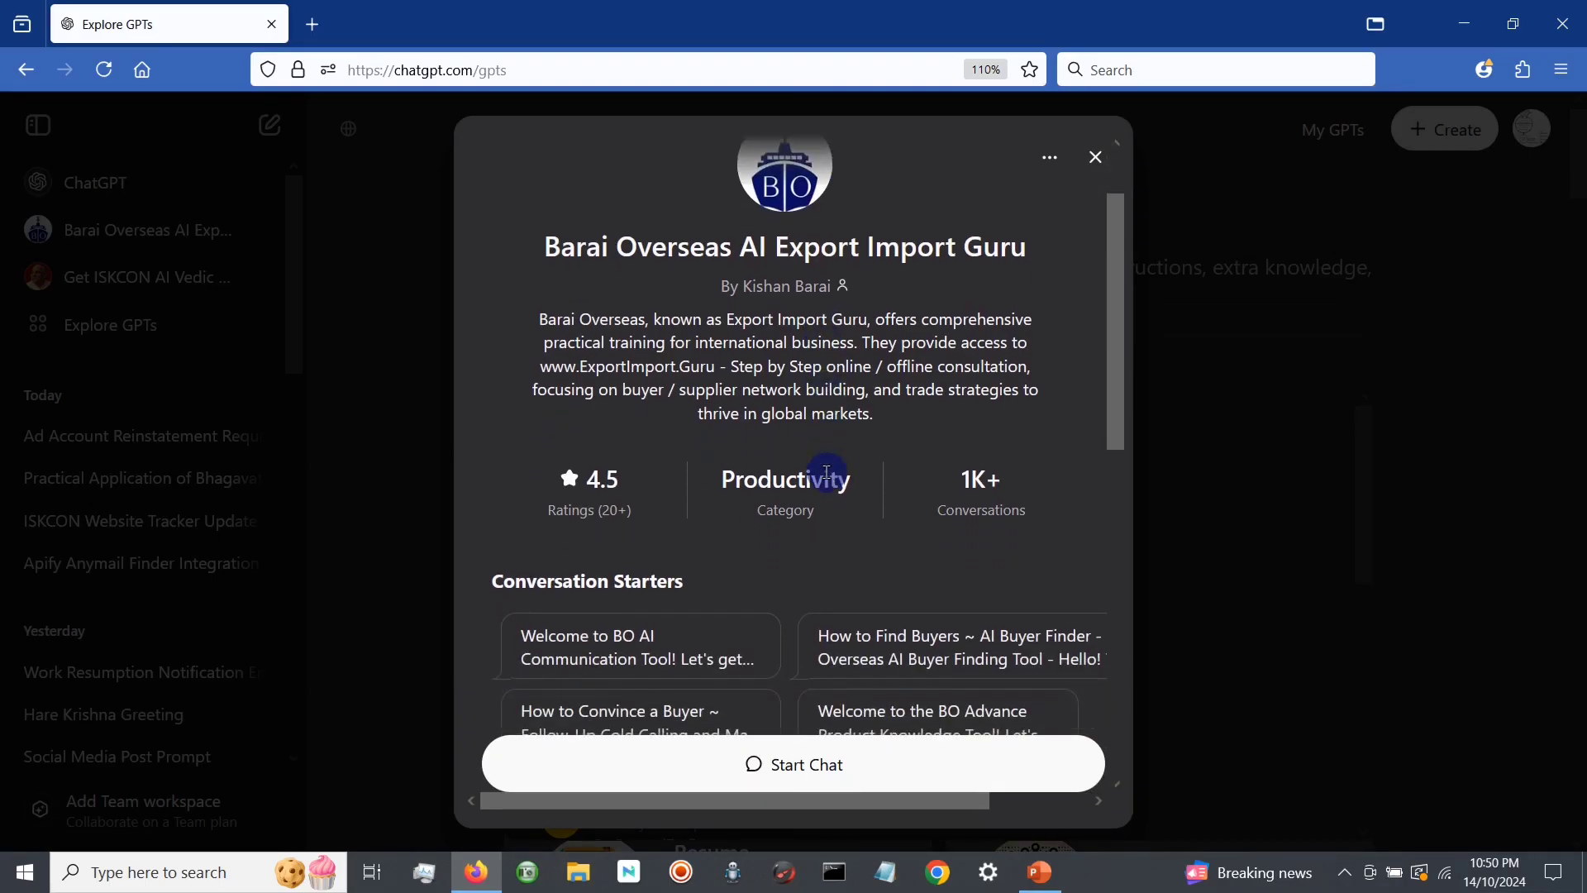
pyautogui.click(790, 775)
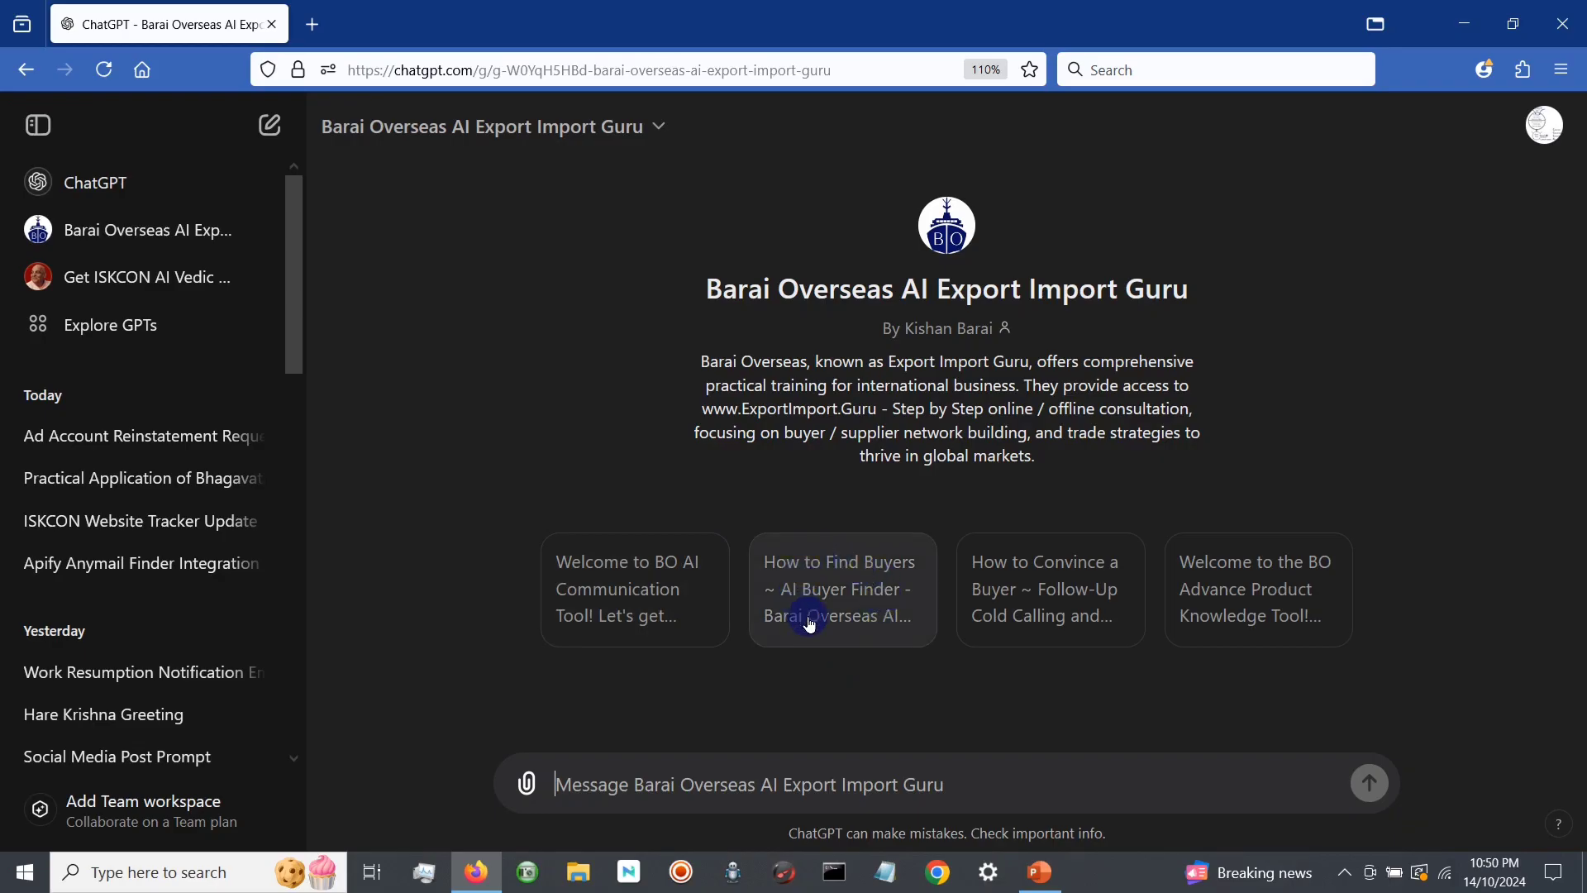
# Step: Run the "How to Find Buyers ~ AI Buyer Finder" conversation starter and review the details it asks for
pyautogui.click(887, 630)
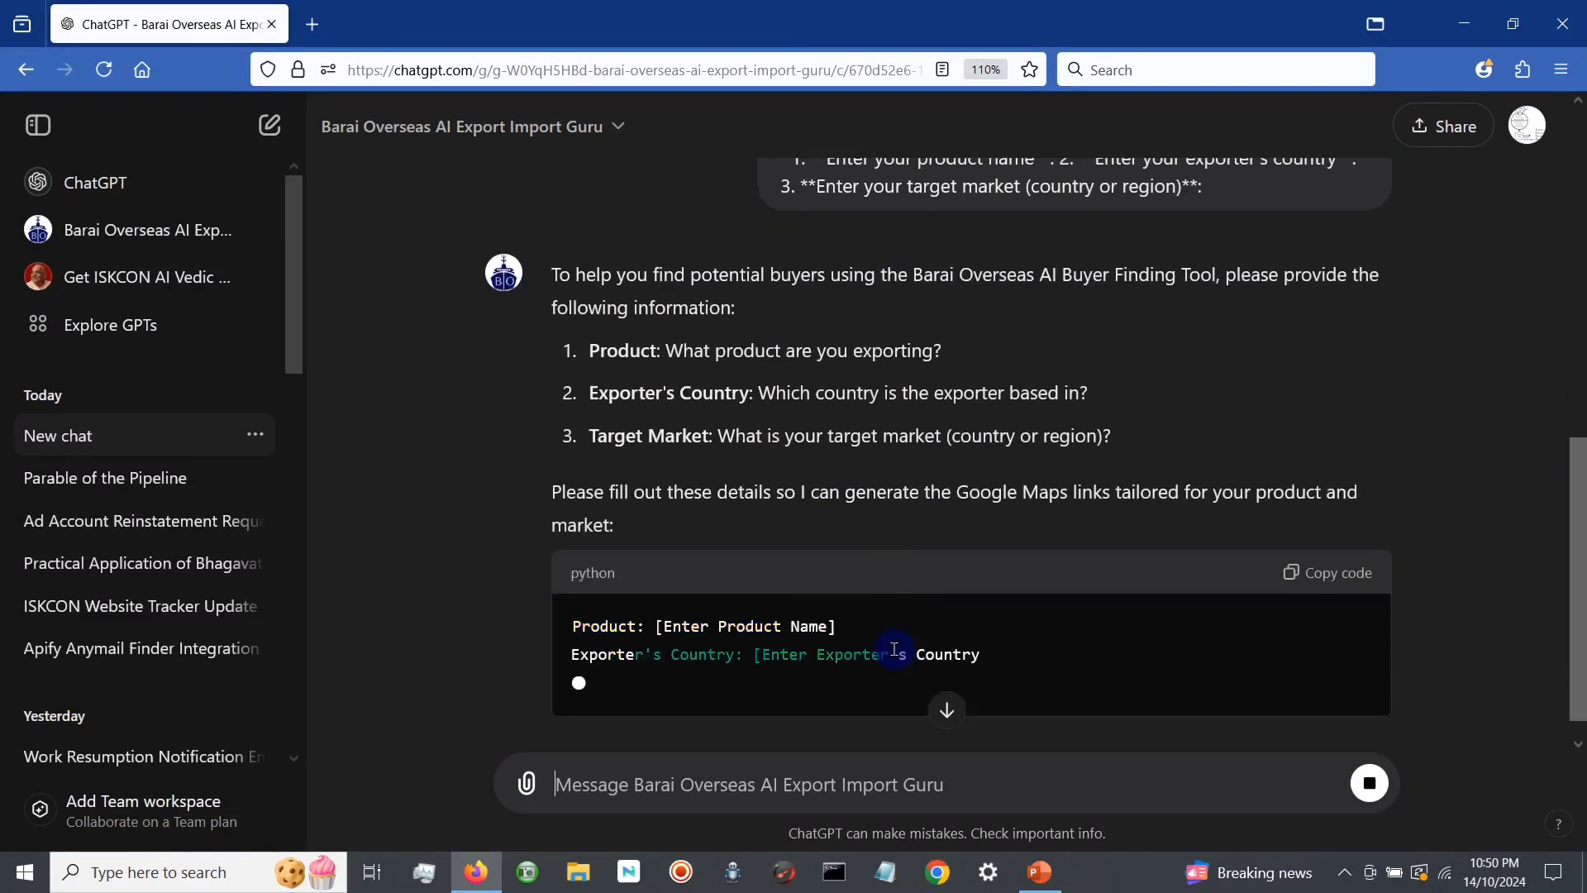
pyautogui.scroll(1, 904, 549)
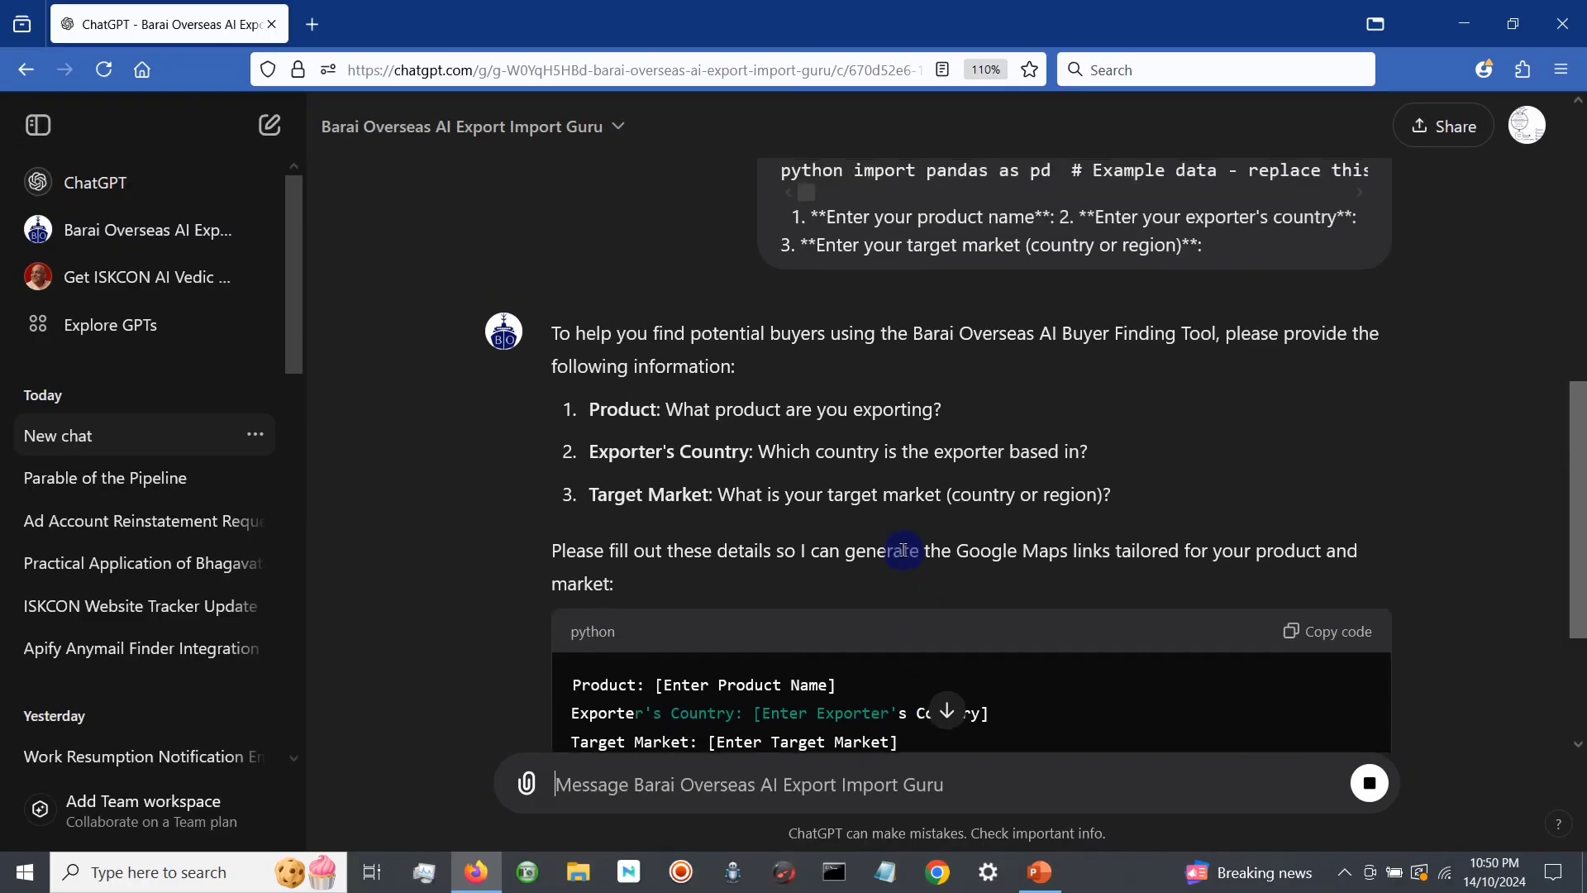
pyautogui.scroll(-1, 780, 429)
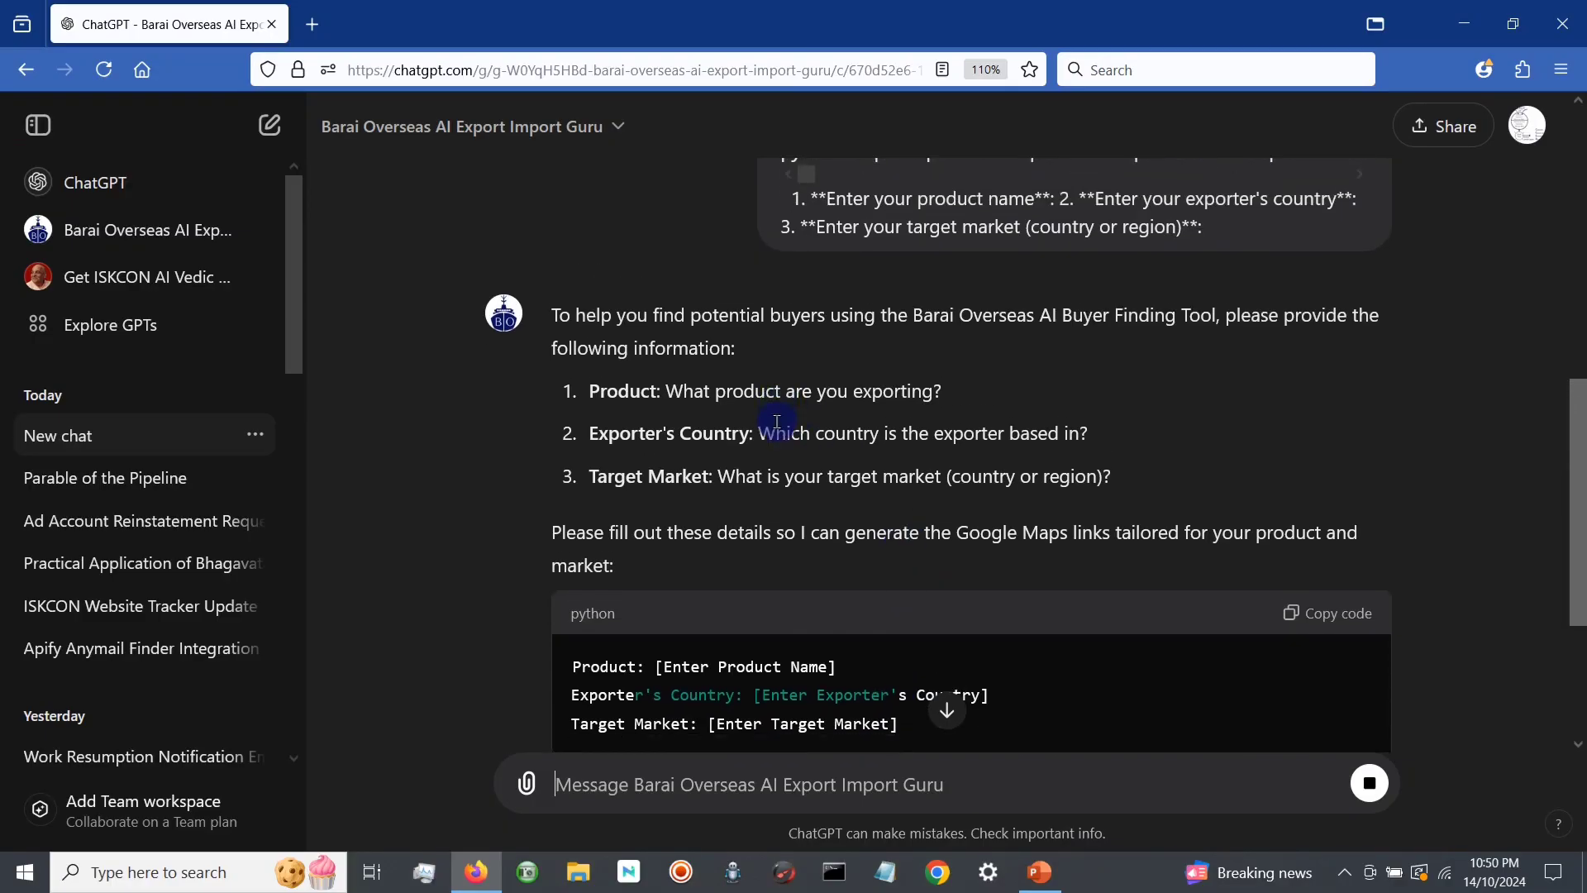
pyautogui.scroll(-3, 776, 421)
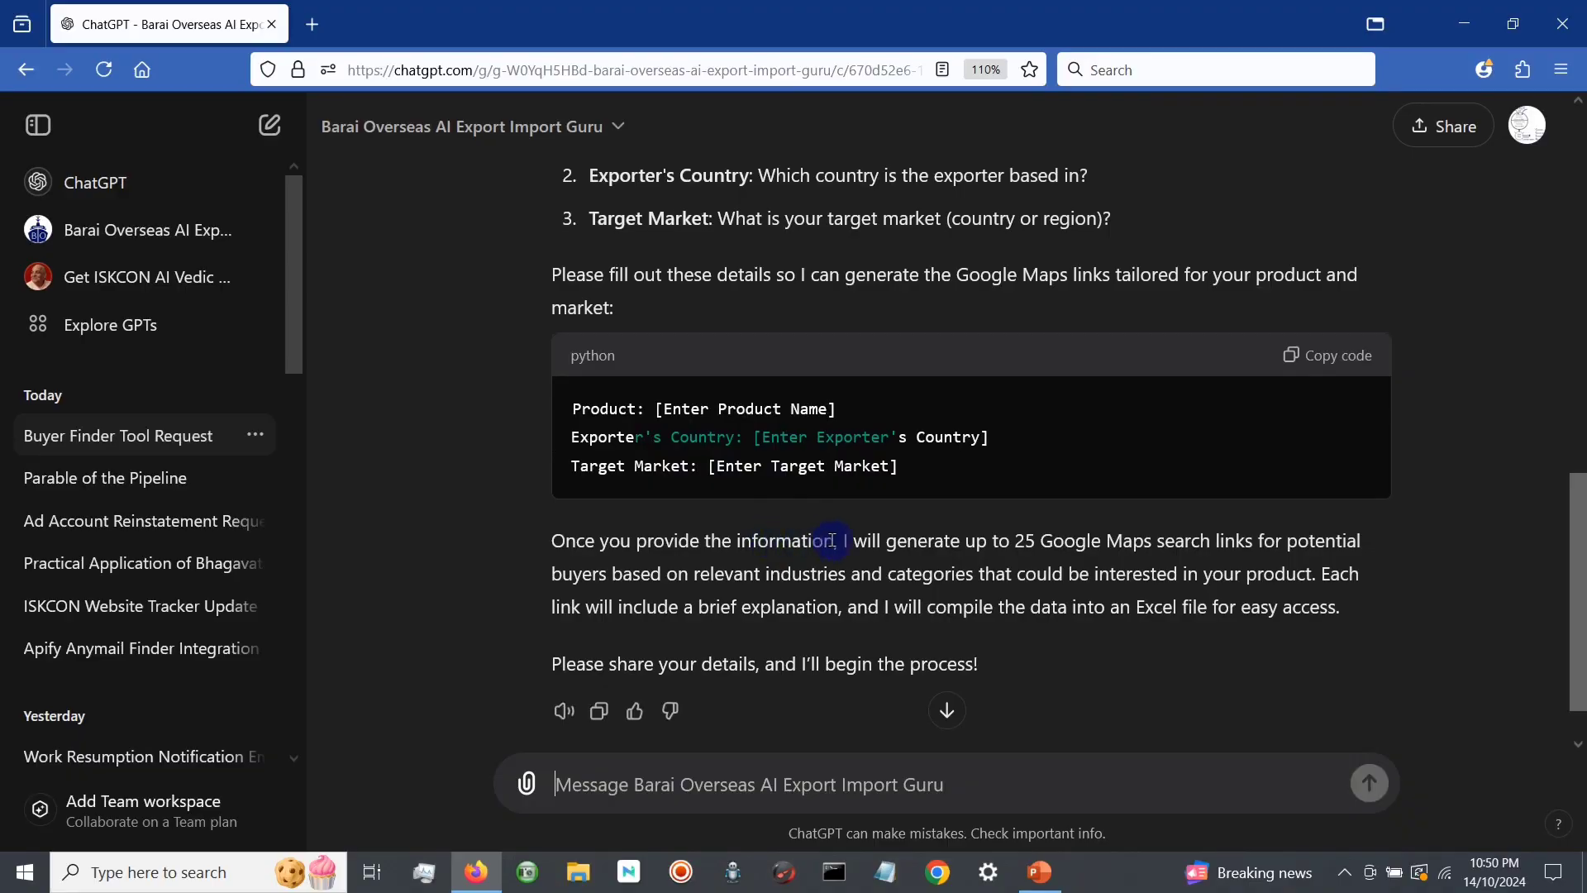
pyautogui.scroll(3, 832, 540)
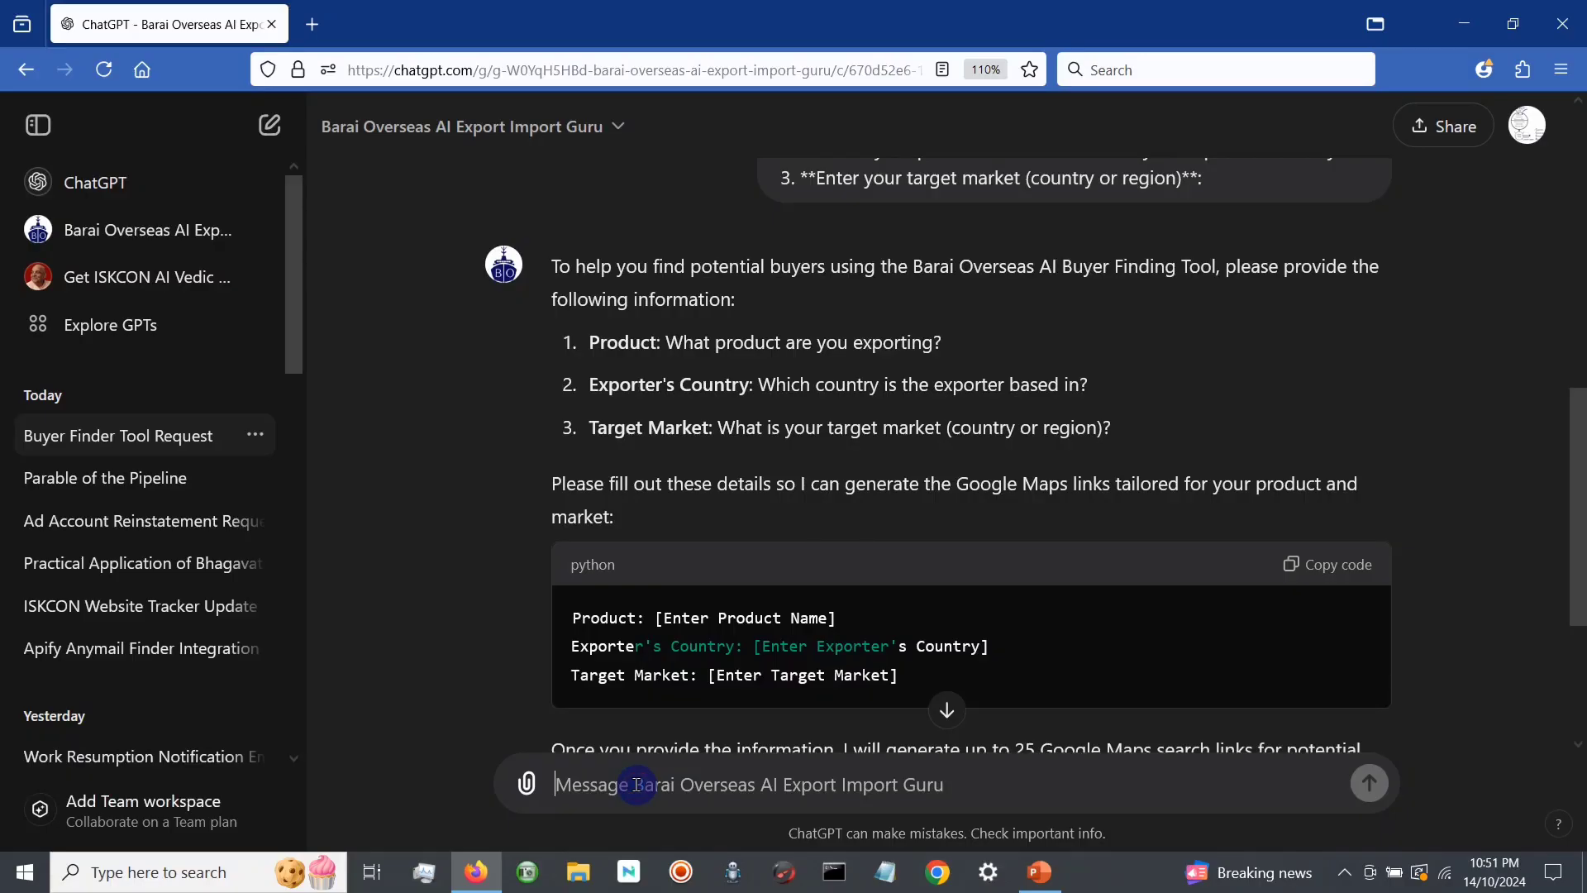
# Step: Send a numbered reply giving Furniture as the product, India as the exporter's country and USA as the target market
pyautogui.write('1. Furniture')
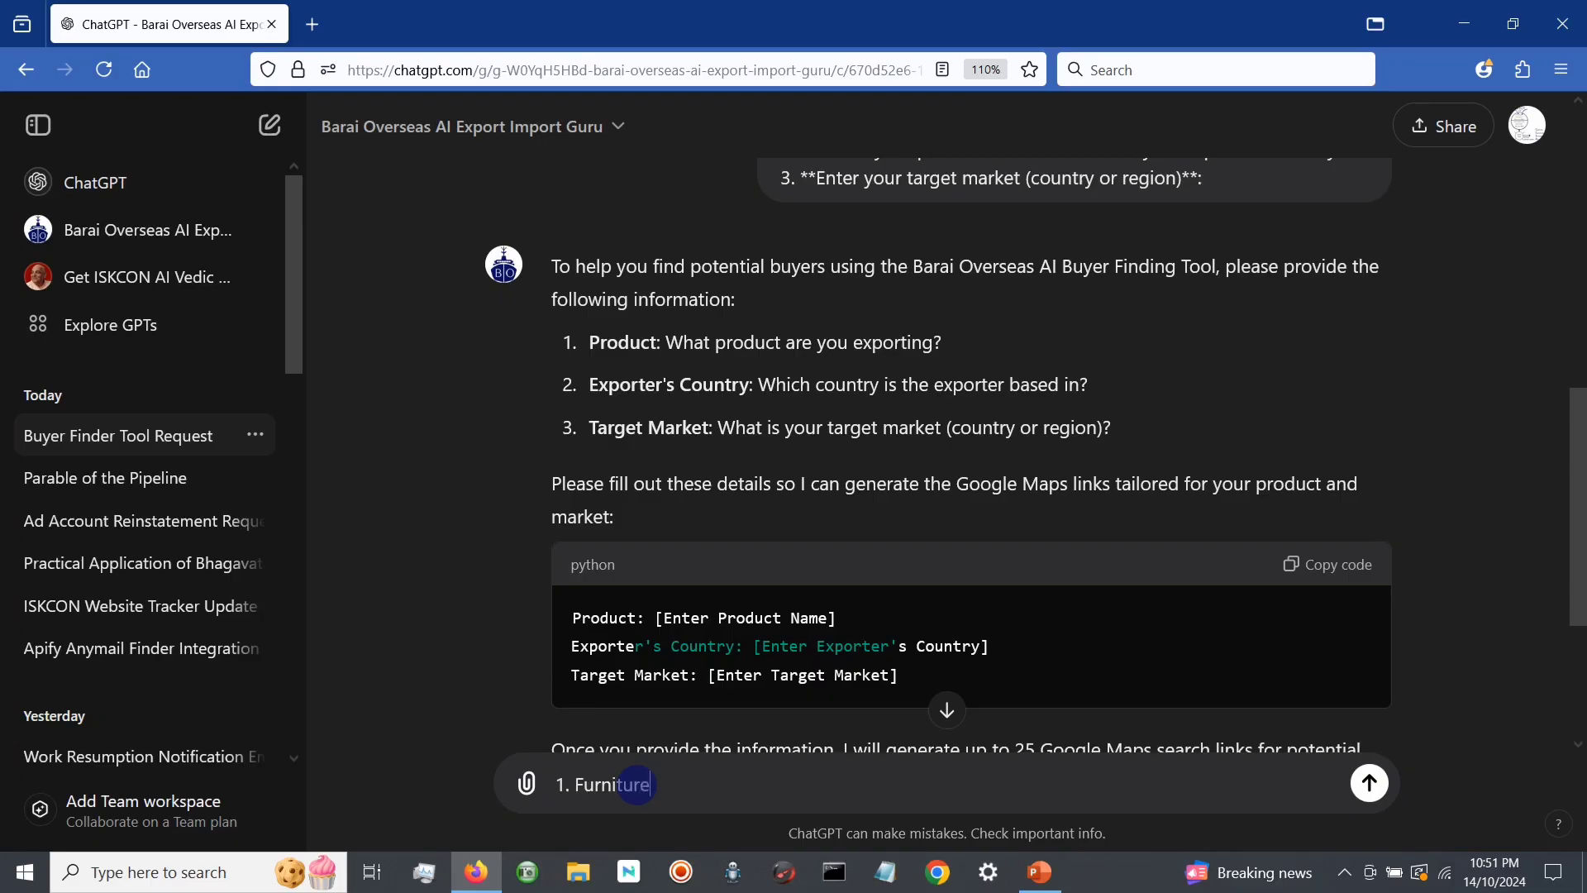
pyautogui.hotkey('shift', 'Return')
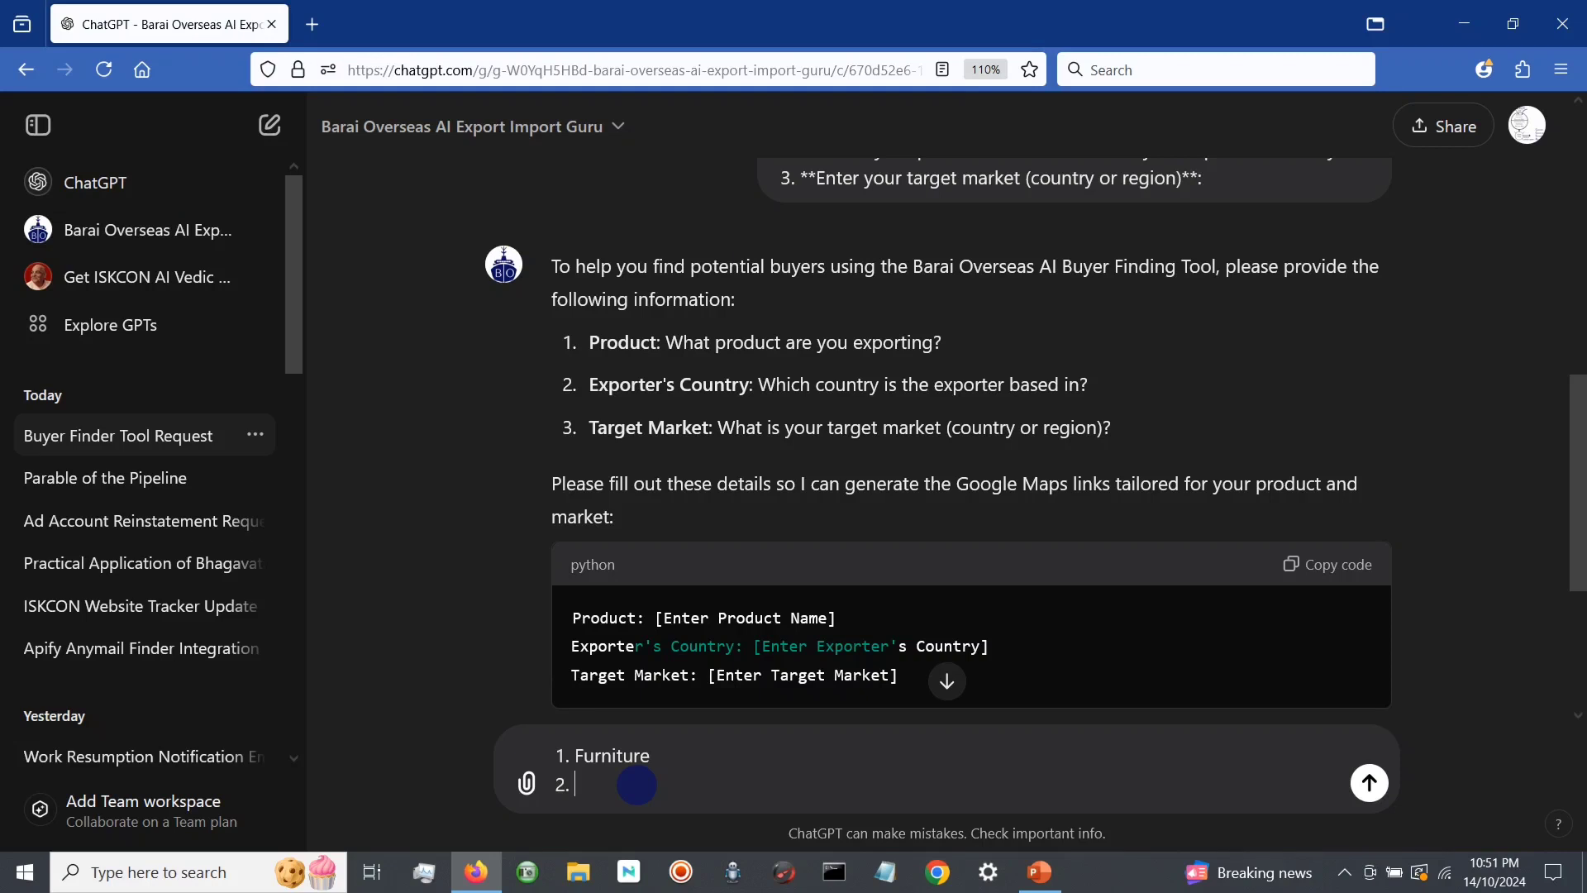
pyautogui.hotkey('shift', 'Return')
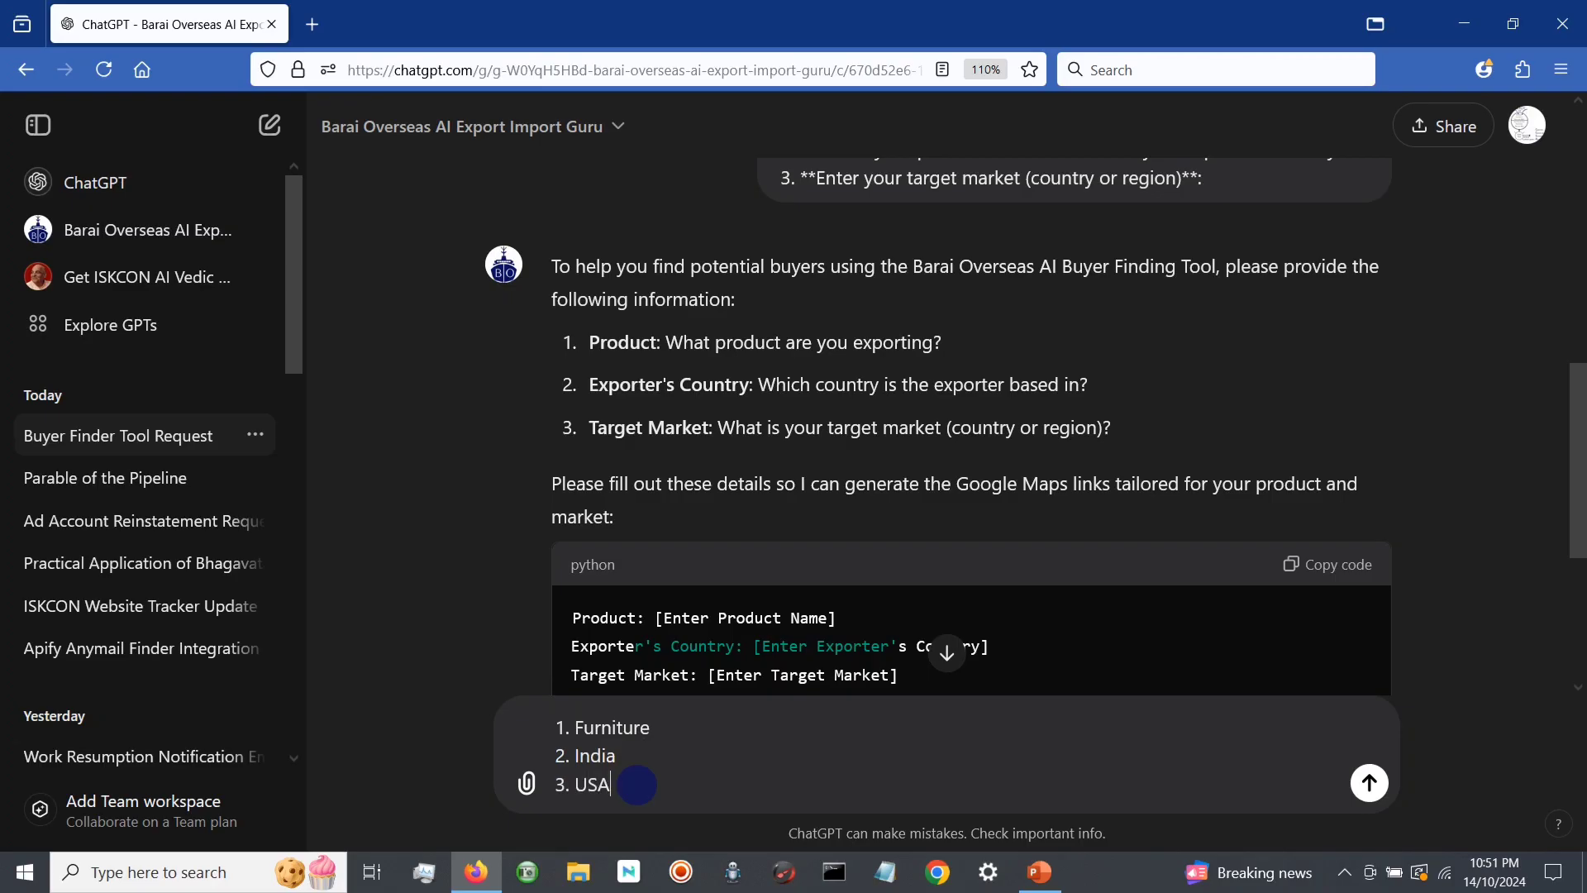
pyautogui.press('Return')
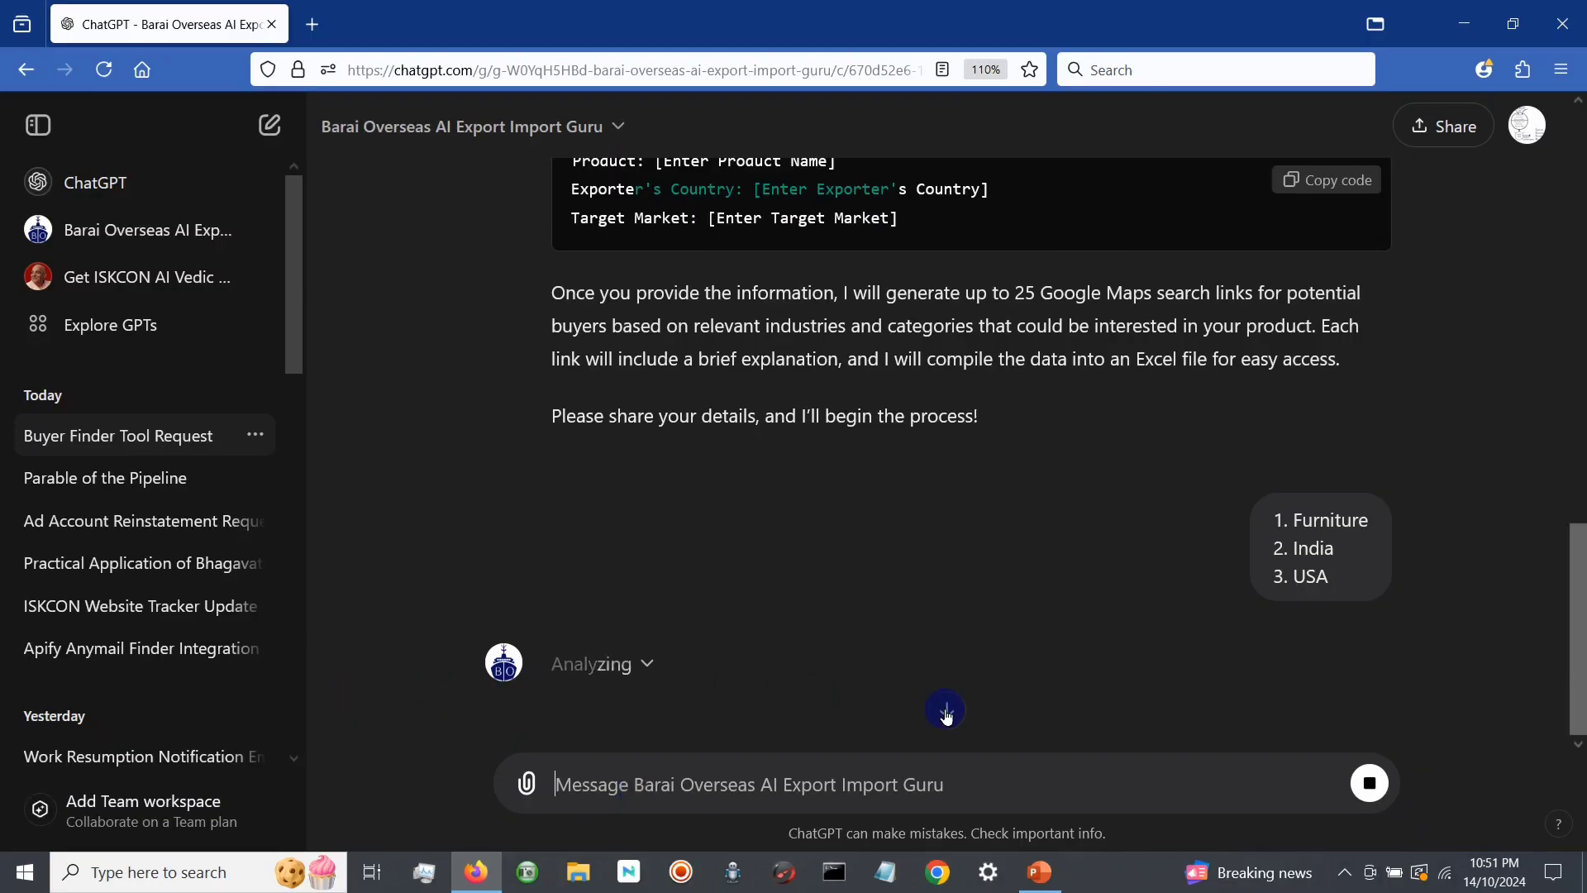
# Step: Expand the analysis details and examine the buyer categories listed in the generated Python code
pyautogui.click(659, 670)
pyautogui.scroll(-4, 980, 554)
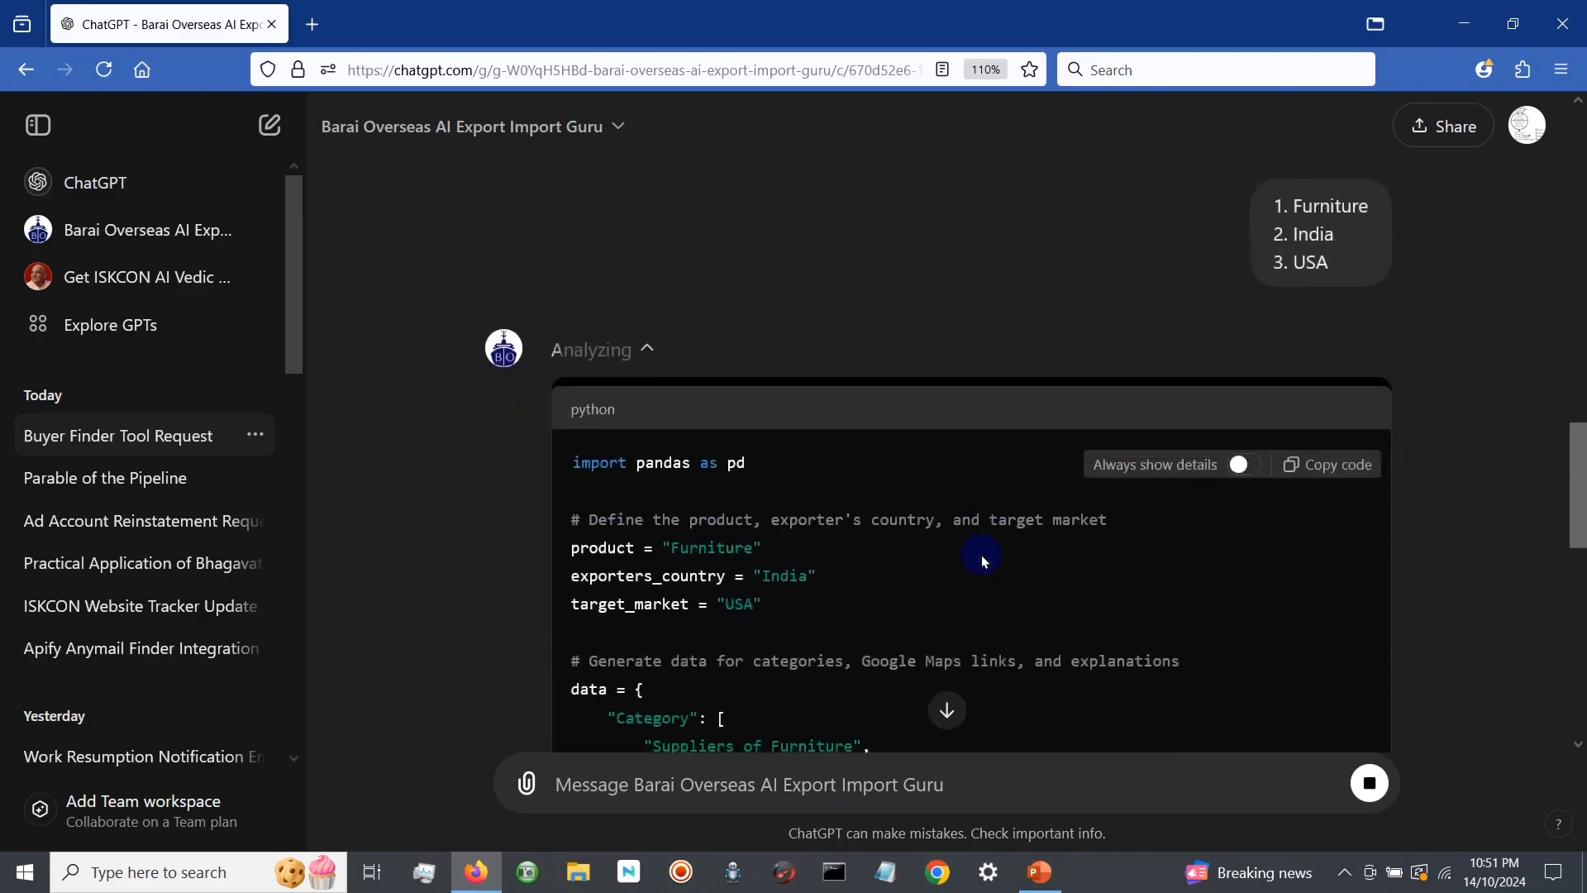
pyautogui.scroll(-7, 1080, 544)
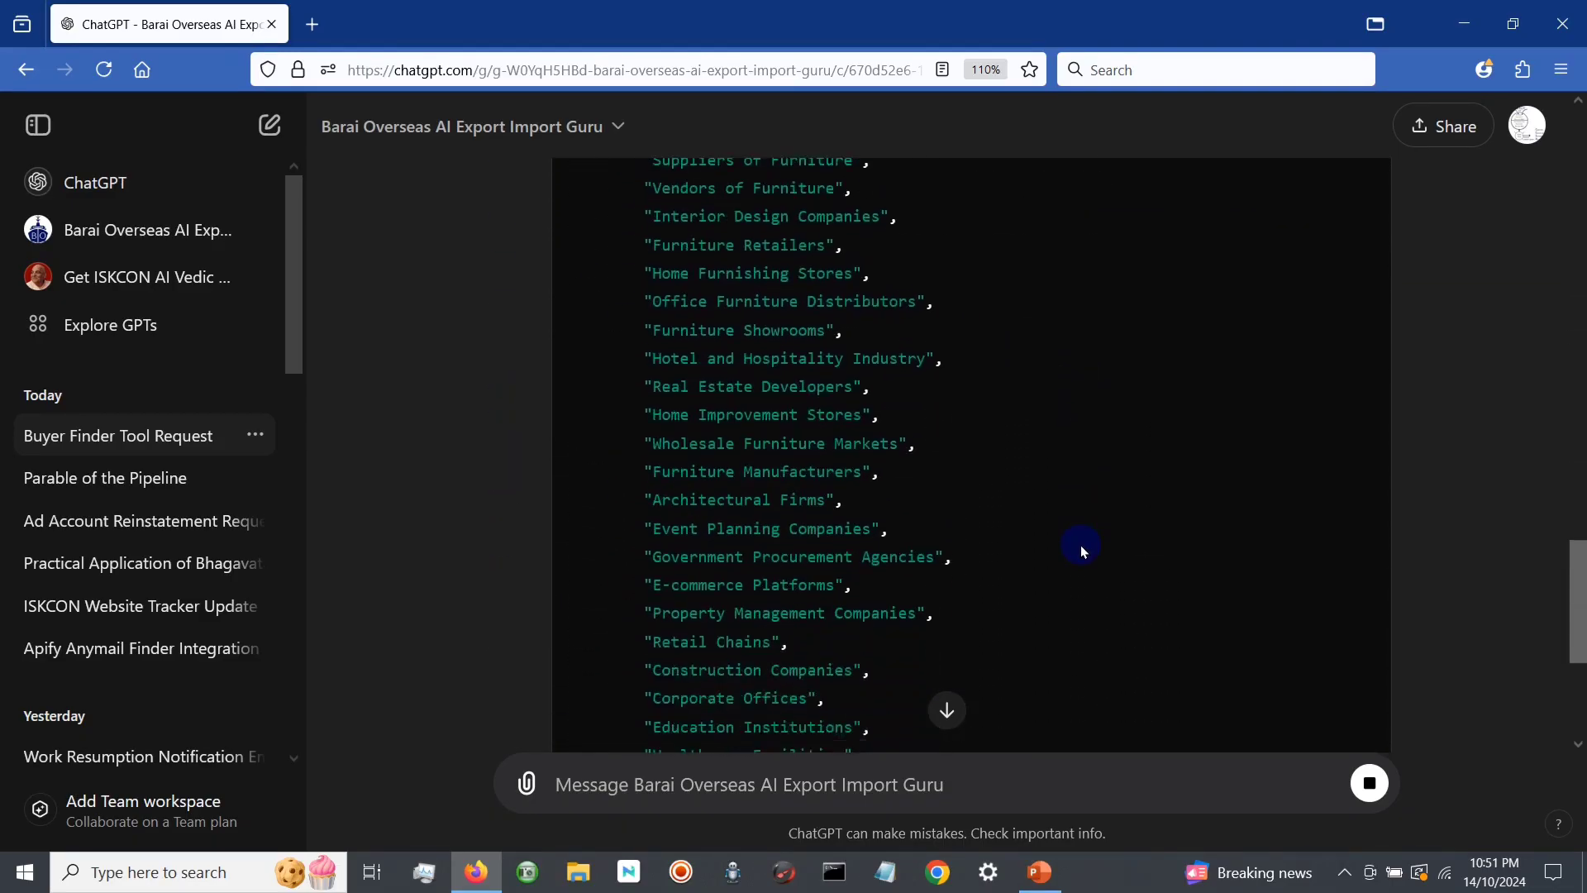
pyautogui.scroll(-2, 1081, 546)
pyautogui.scroll(2, 1081, 546)
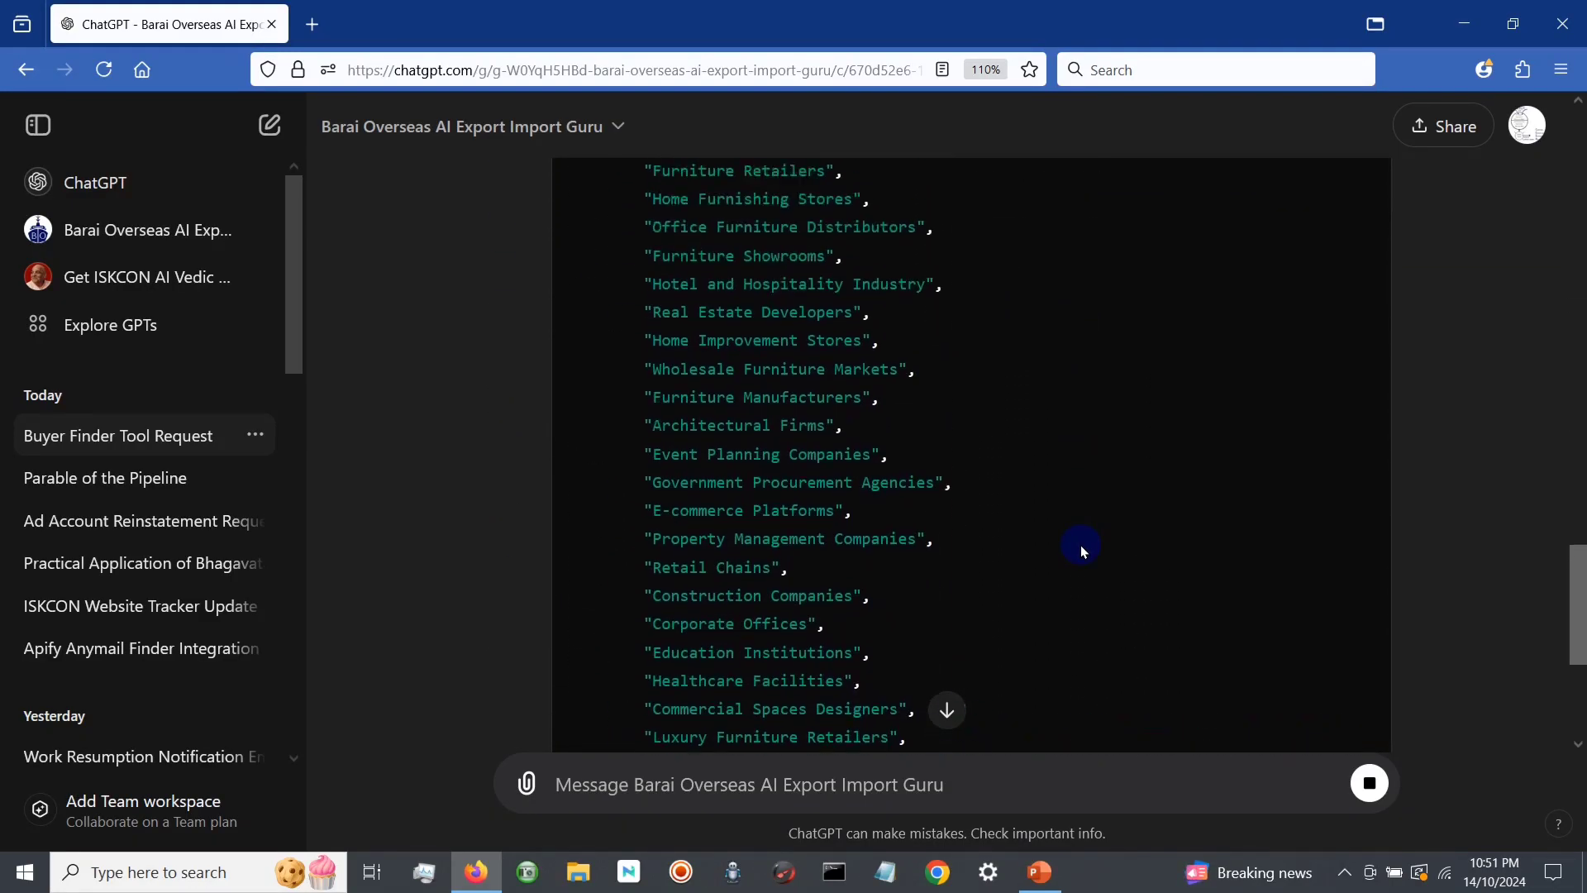
pyautogui.scroll(-5, 1081, 547)
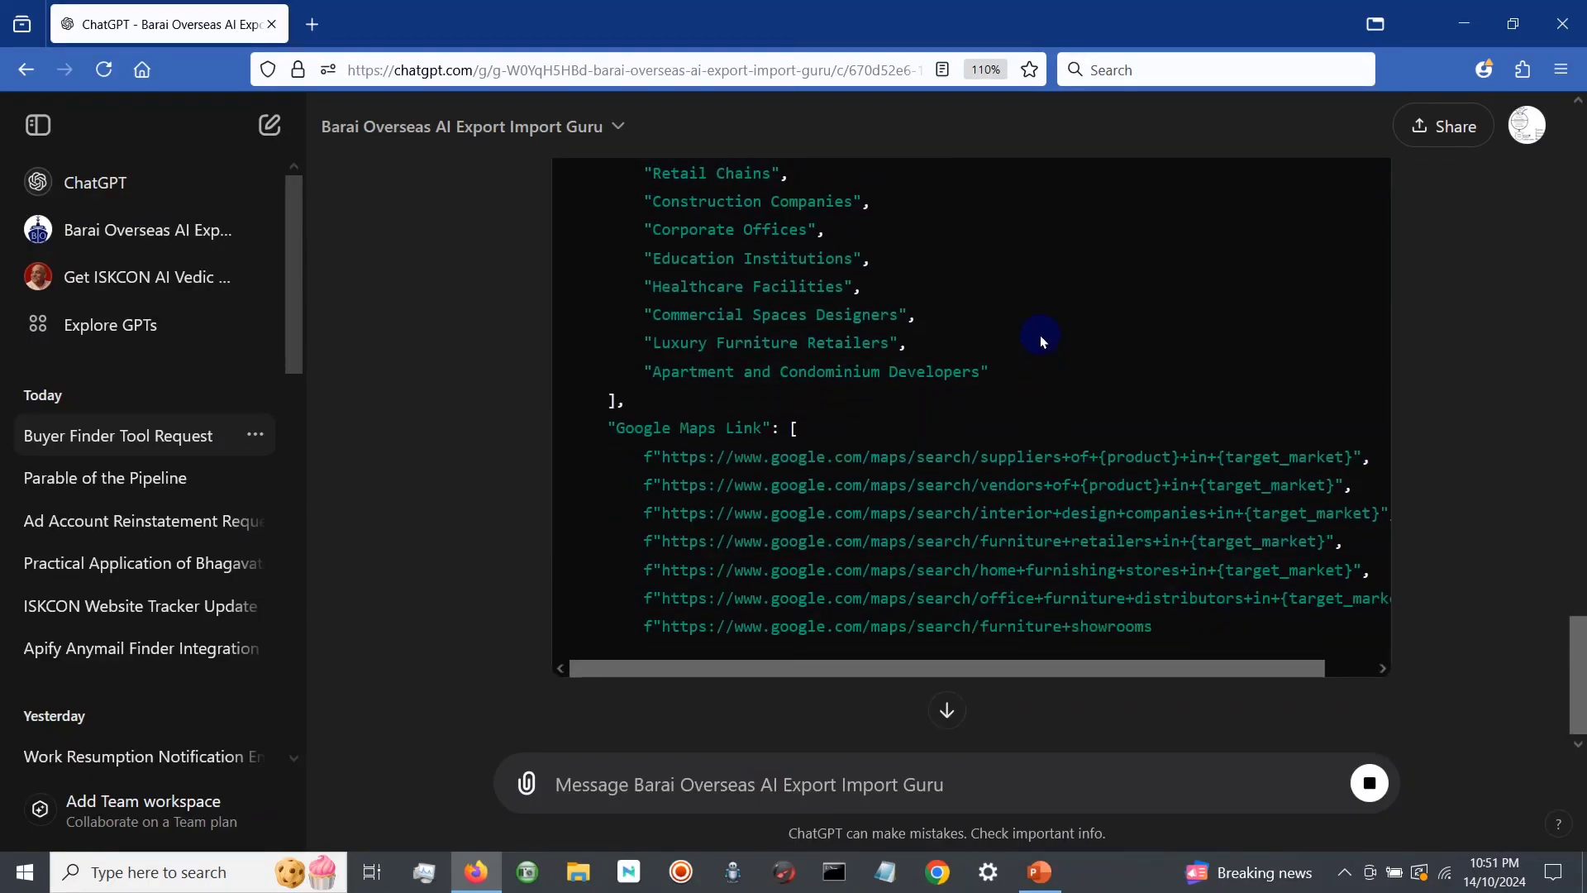
pyautogui.scroll(6, 1040, 339)
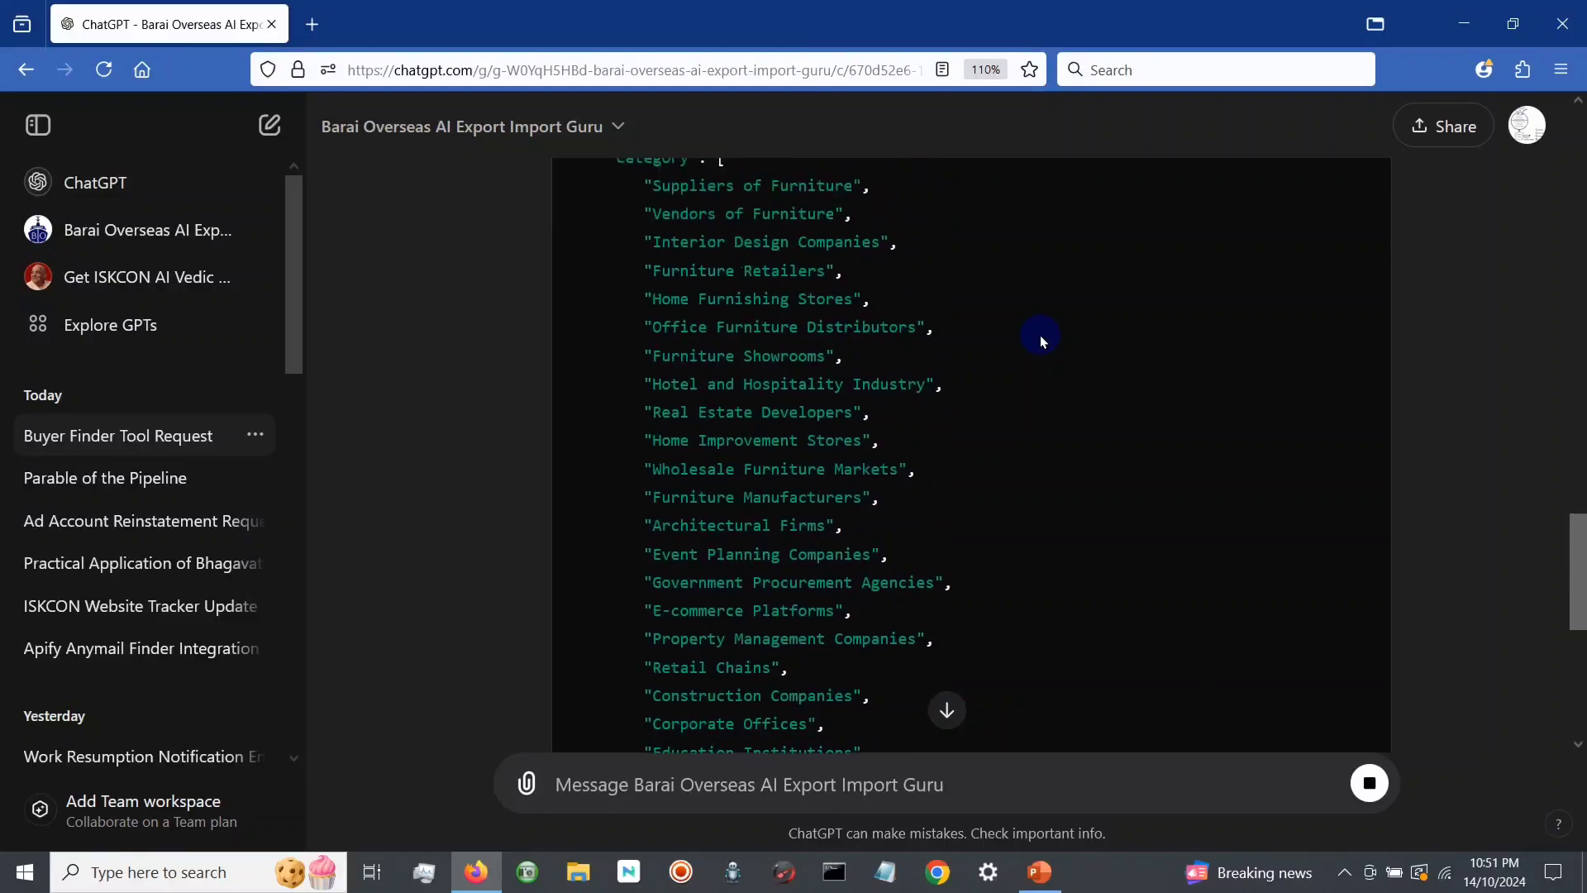
pyautogui.scroll(2, 1041, 336)
pyautogui.scroll(-2, 1041, 336)
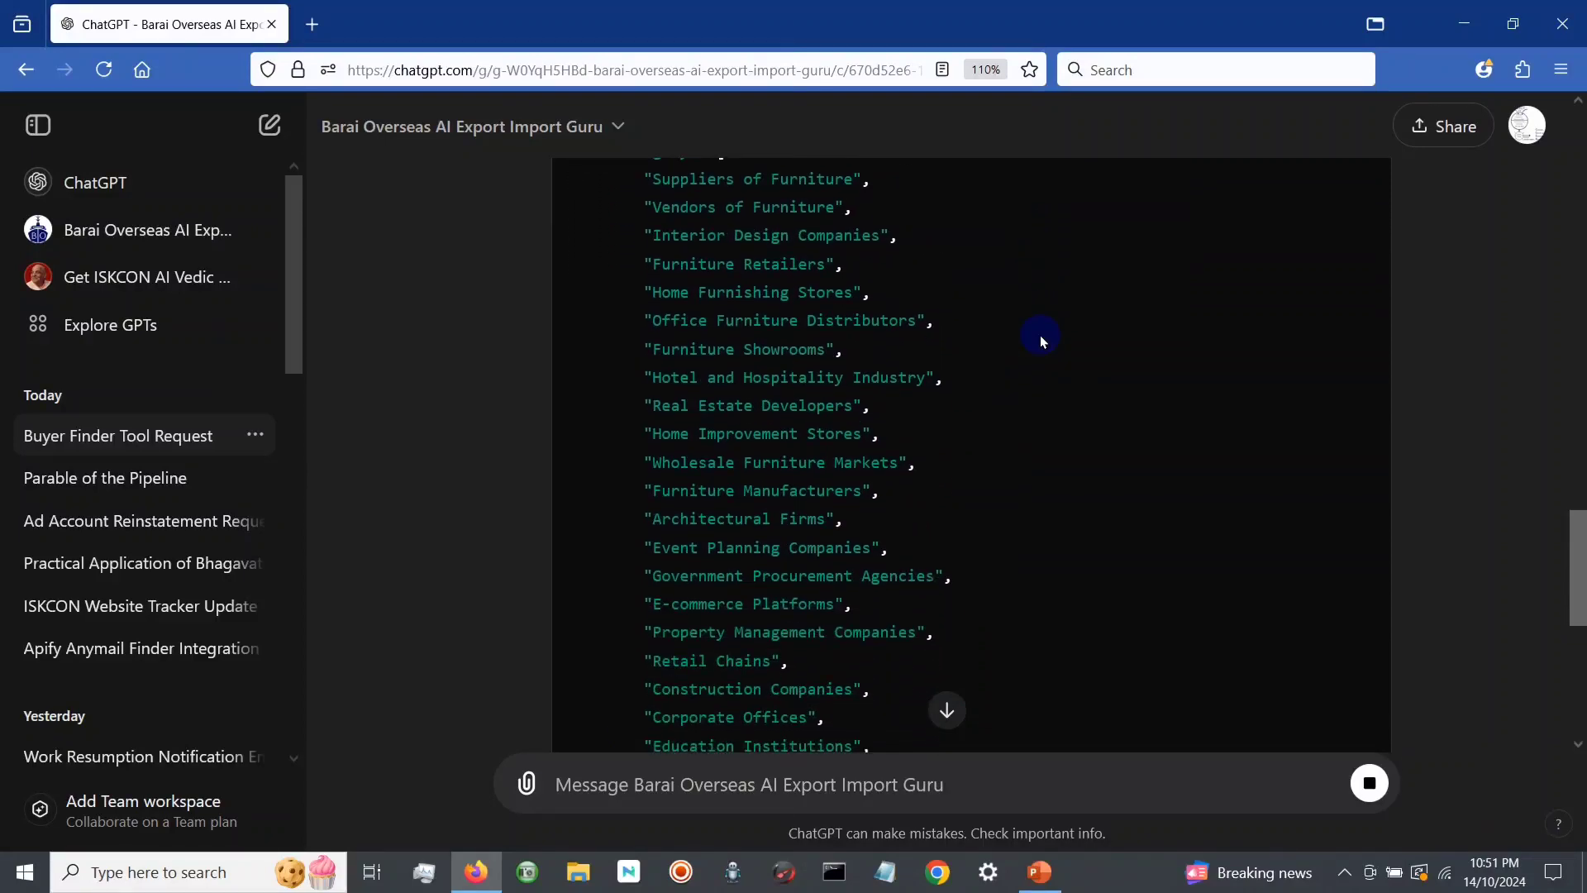
pyautogui.scroll(-7, 1024, 384)
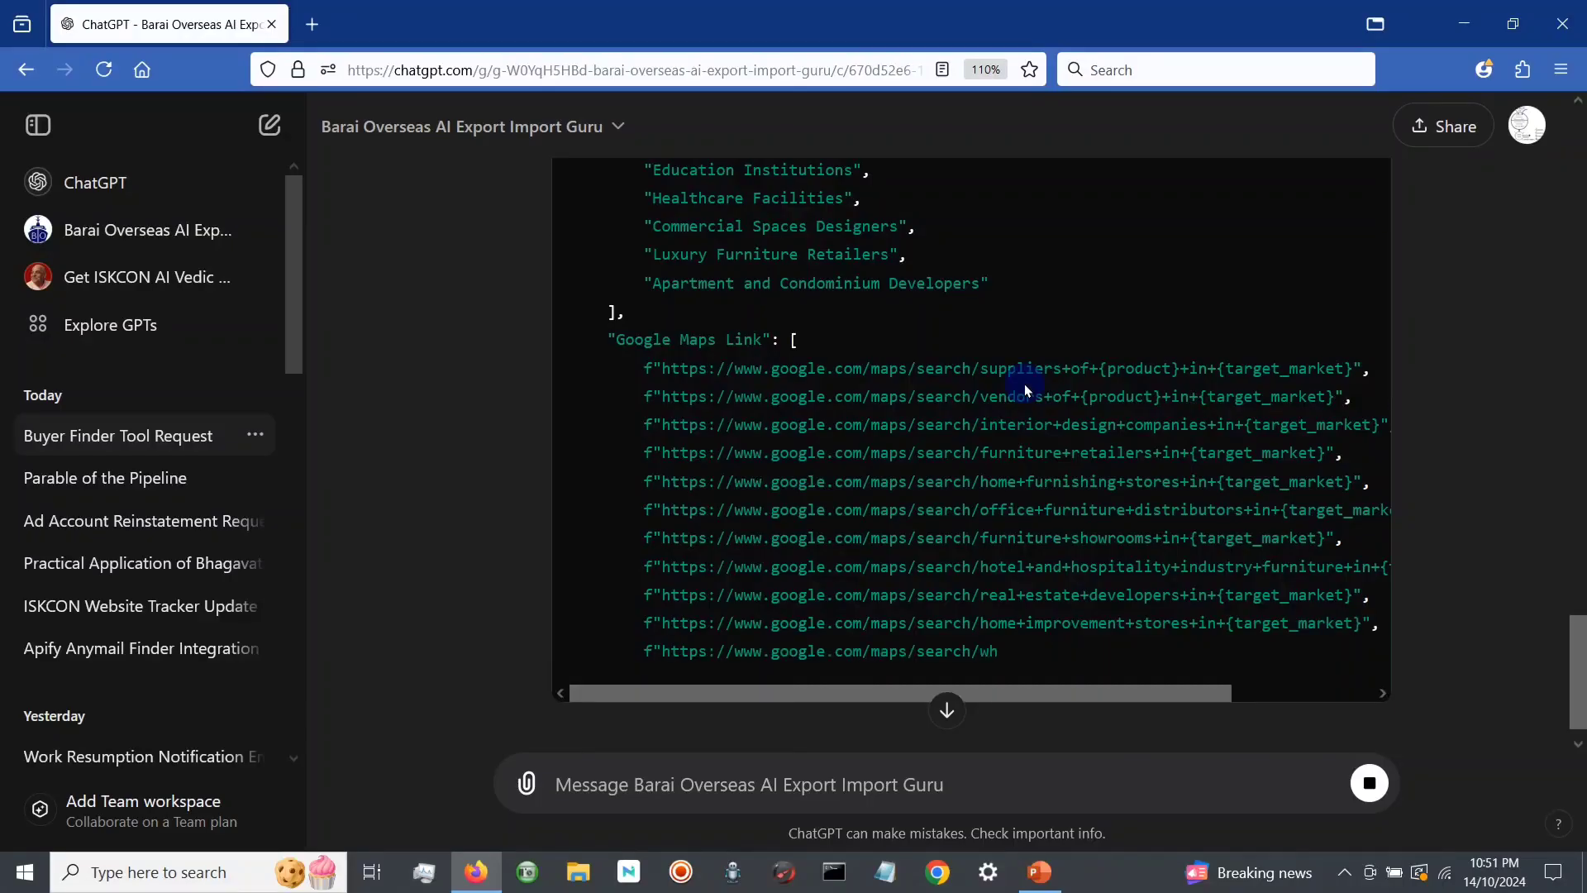
# Step: Examine the Google Maps search links and the buyer category explanations in the Python code
pyautogui.scroll(-1, 1024, 384)
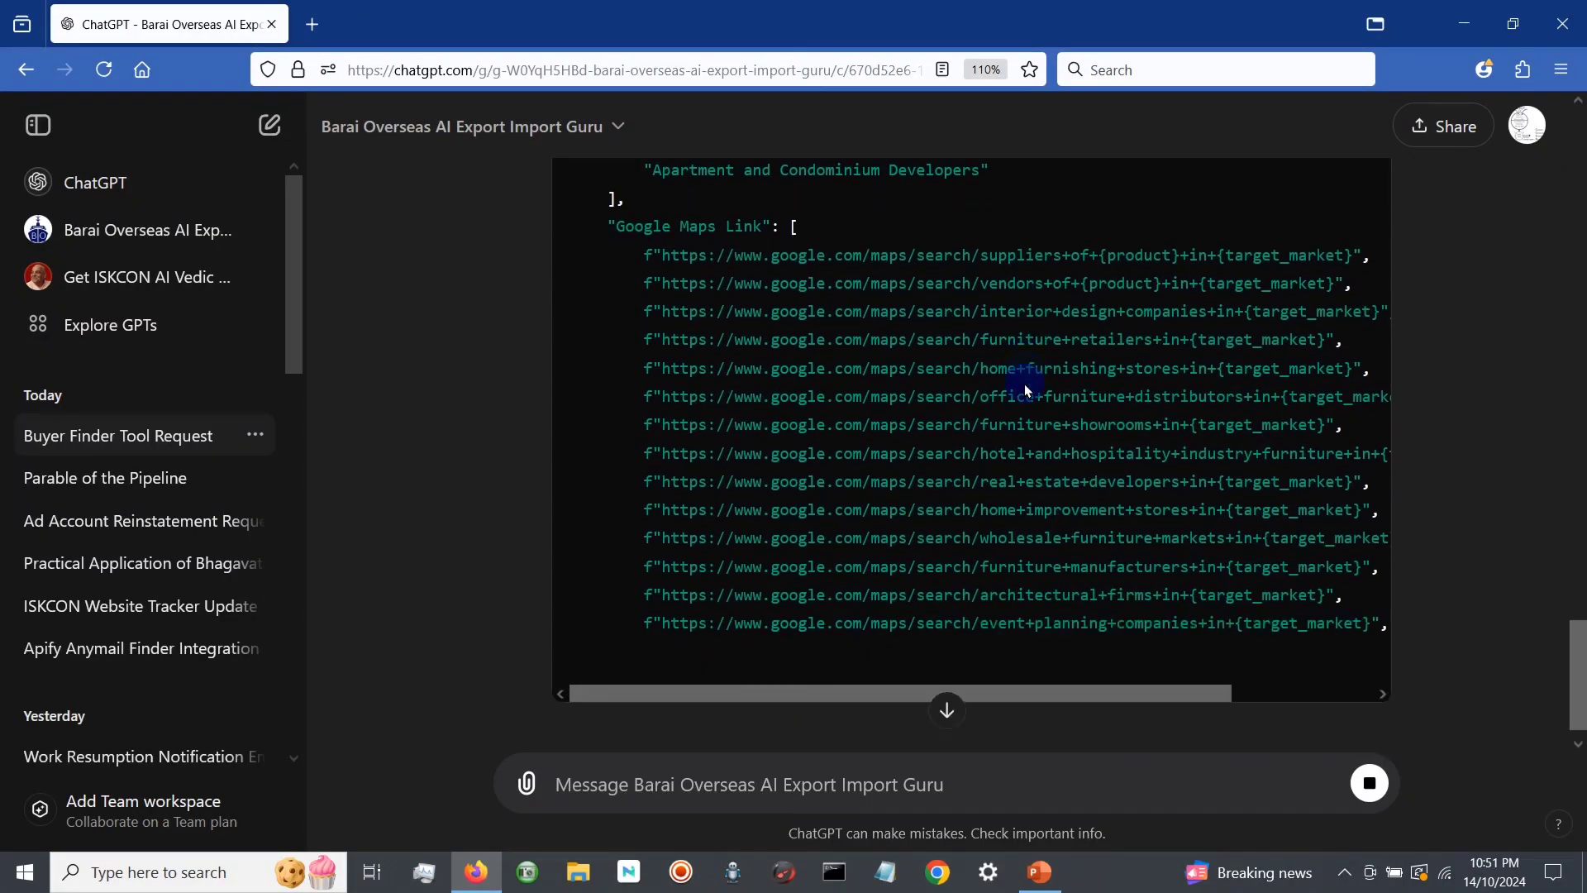
pyautogui.scroll(-1, 1024, 383)
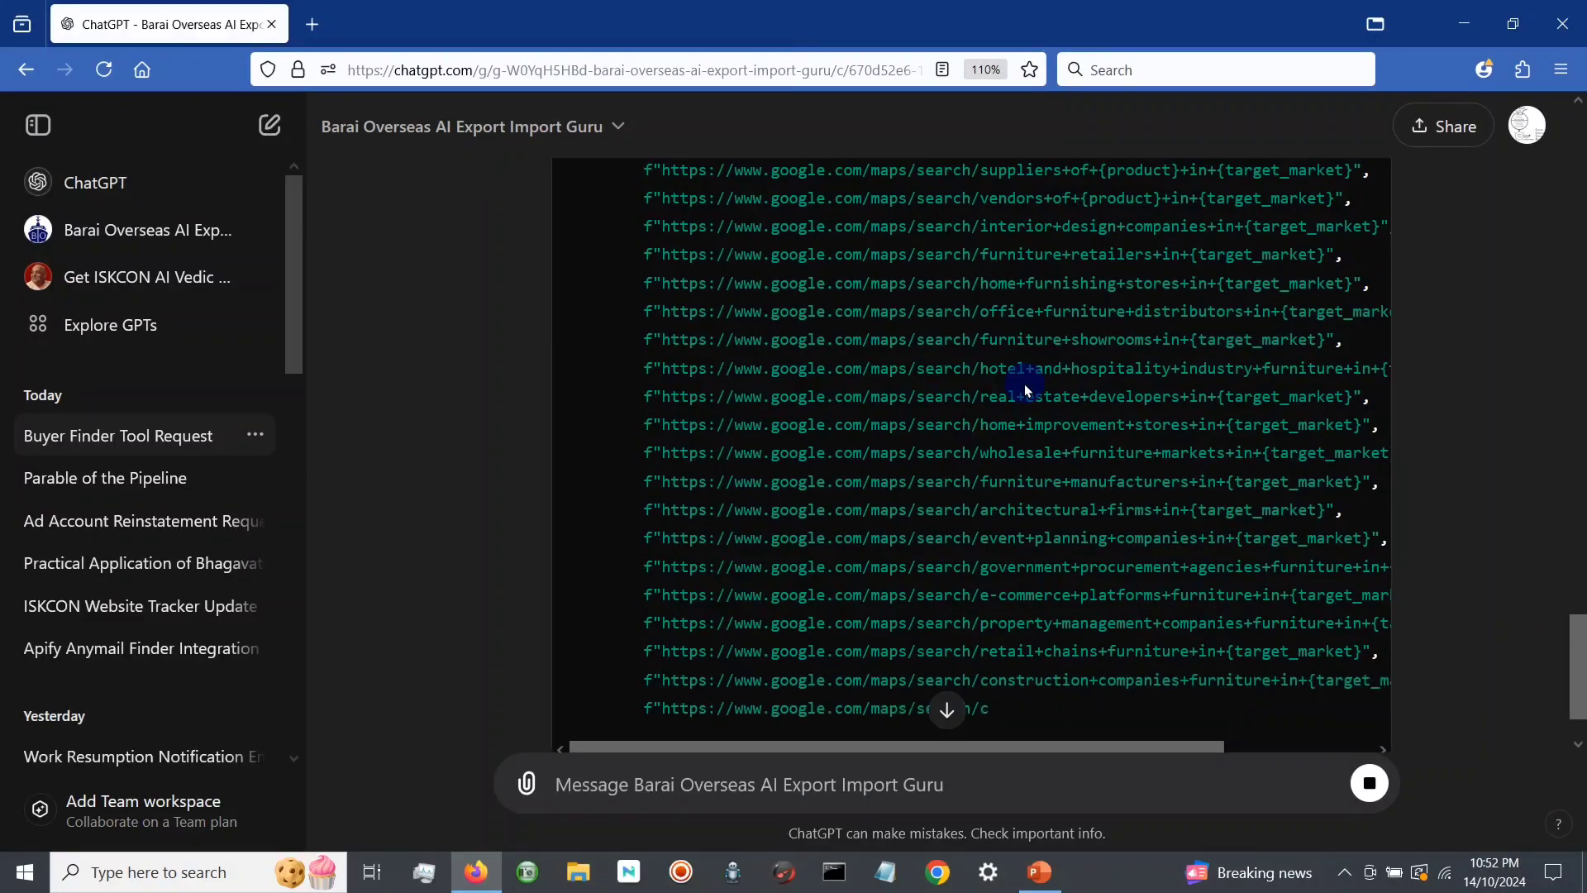
pyautogui.scroll(-2, 1025, 390)
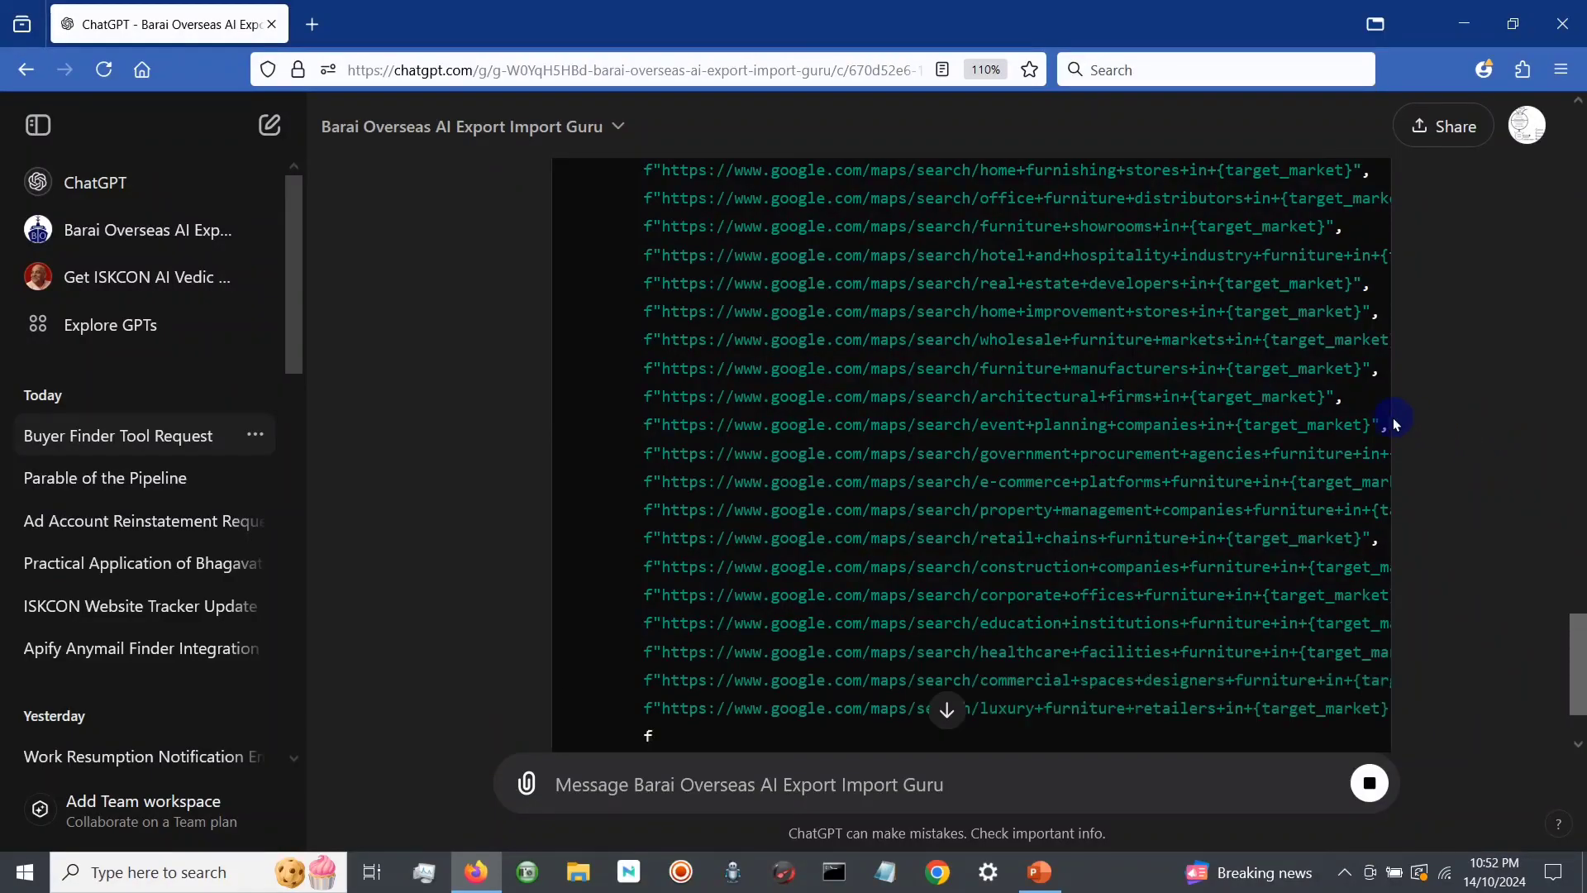
pyautogui.scroll(-2, 1344, 387)
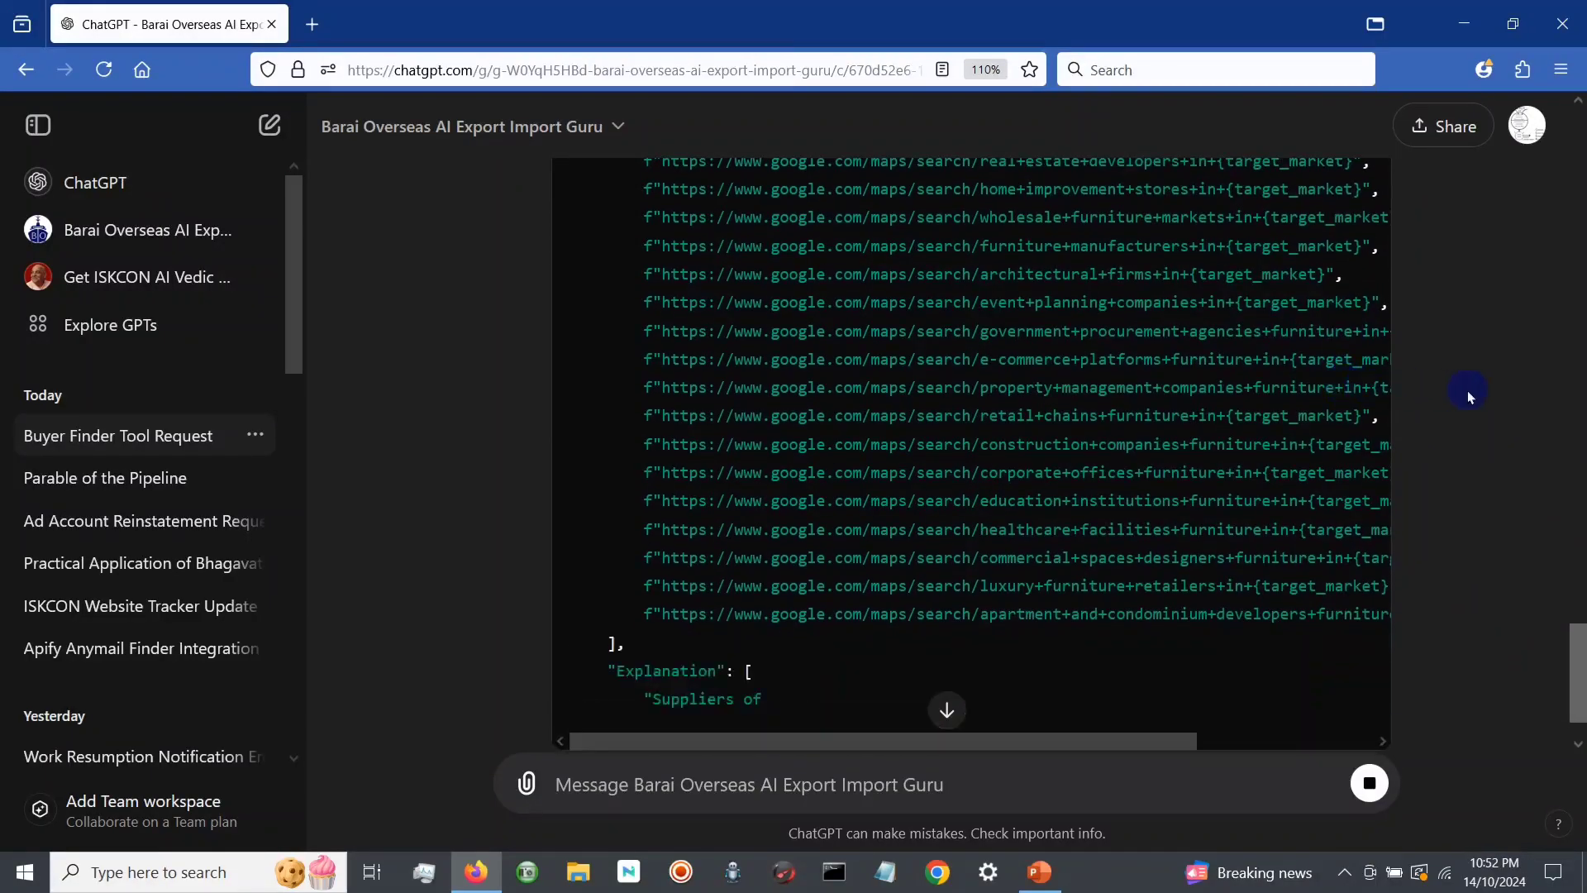
pyautogui.scroll(-2, 1470, 390)
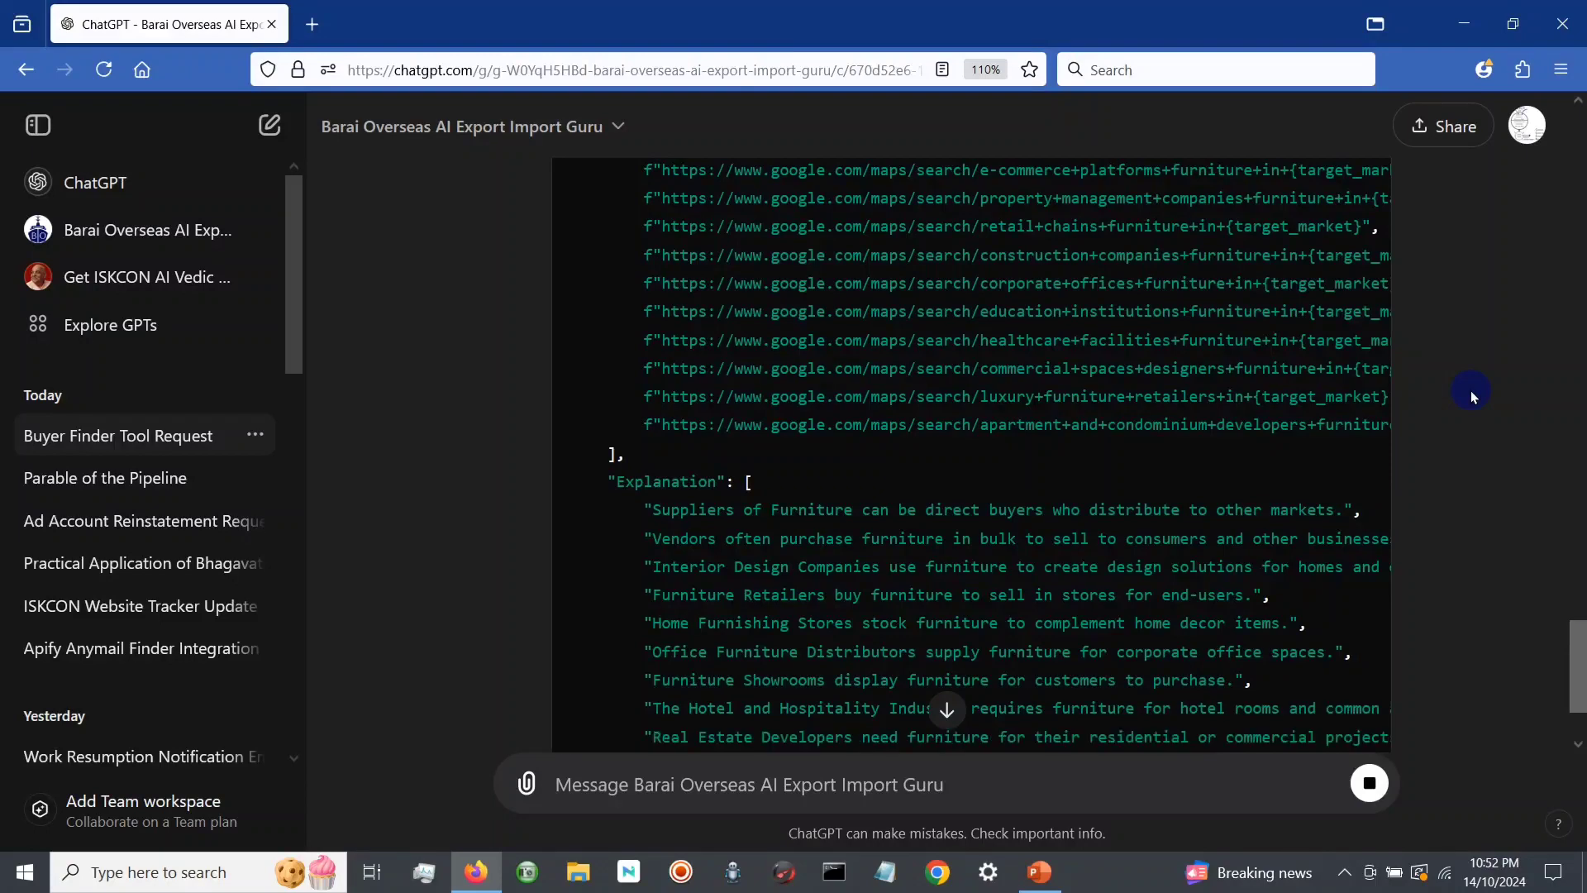
pyautogui.scroll(-3, 1414, 388)
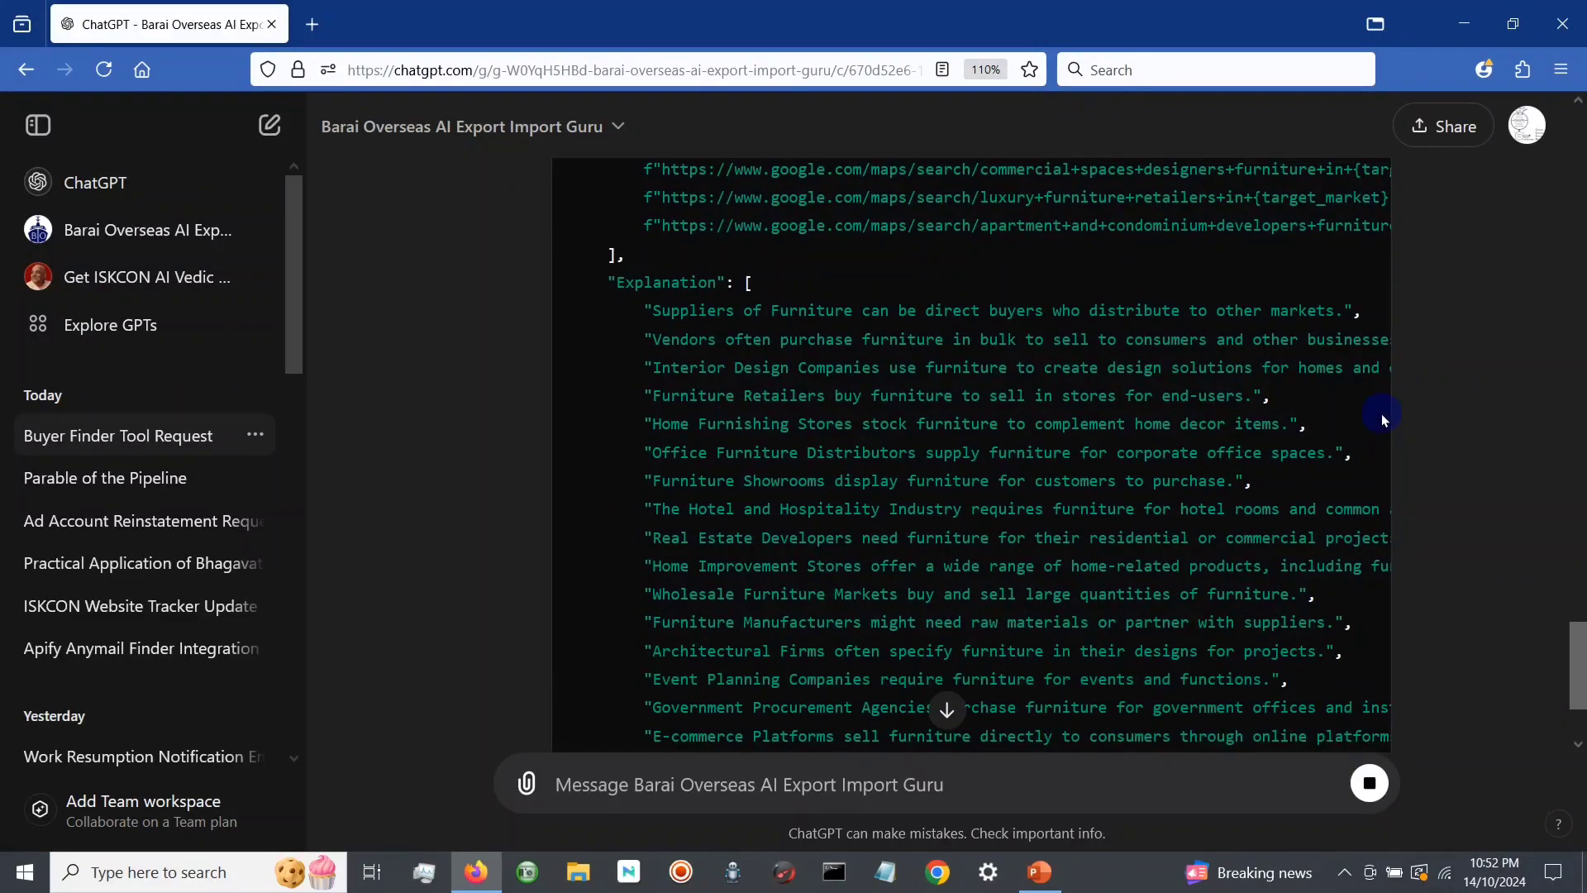
pyautogui.scroll(-3, 1383, 419)
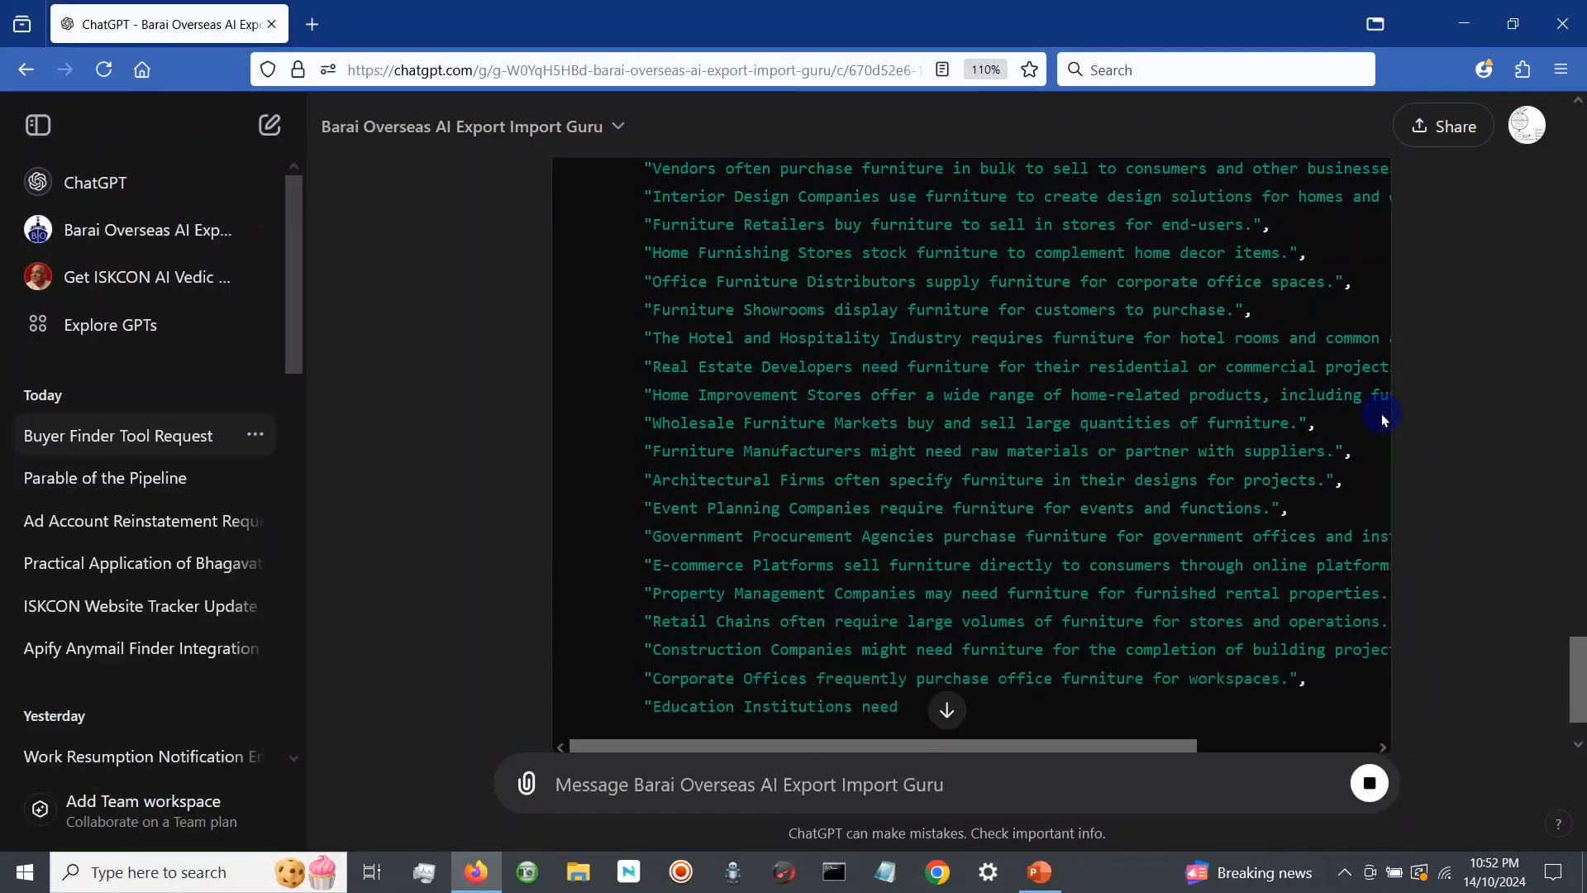
pyautogui.scroll(-4, 1383, 419)
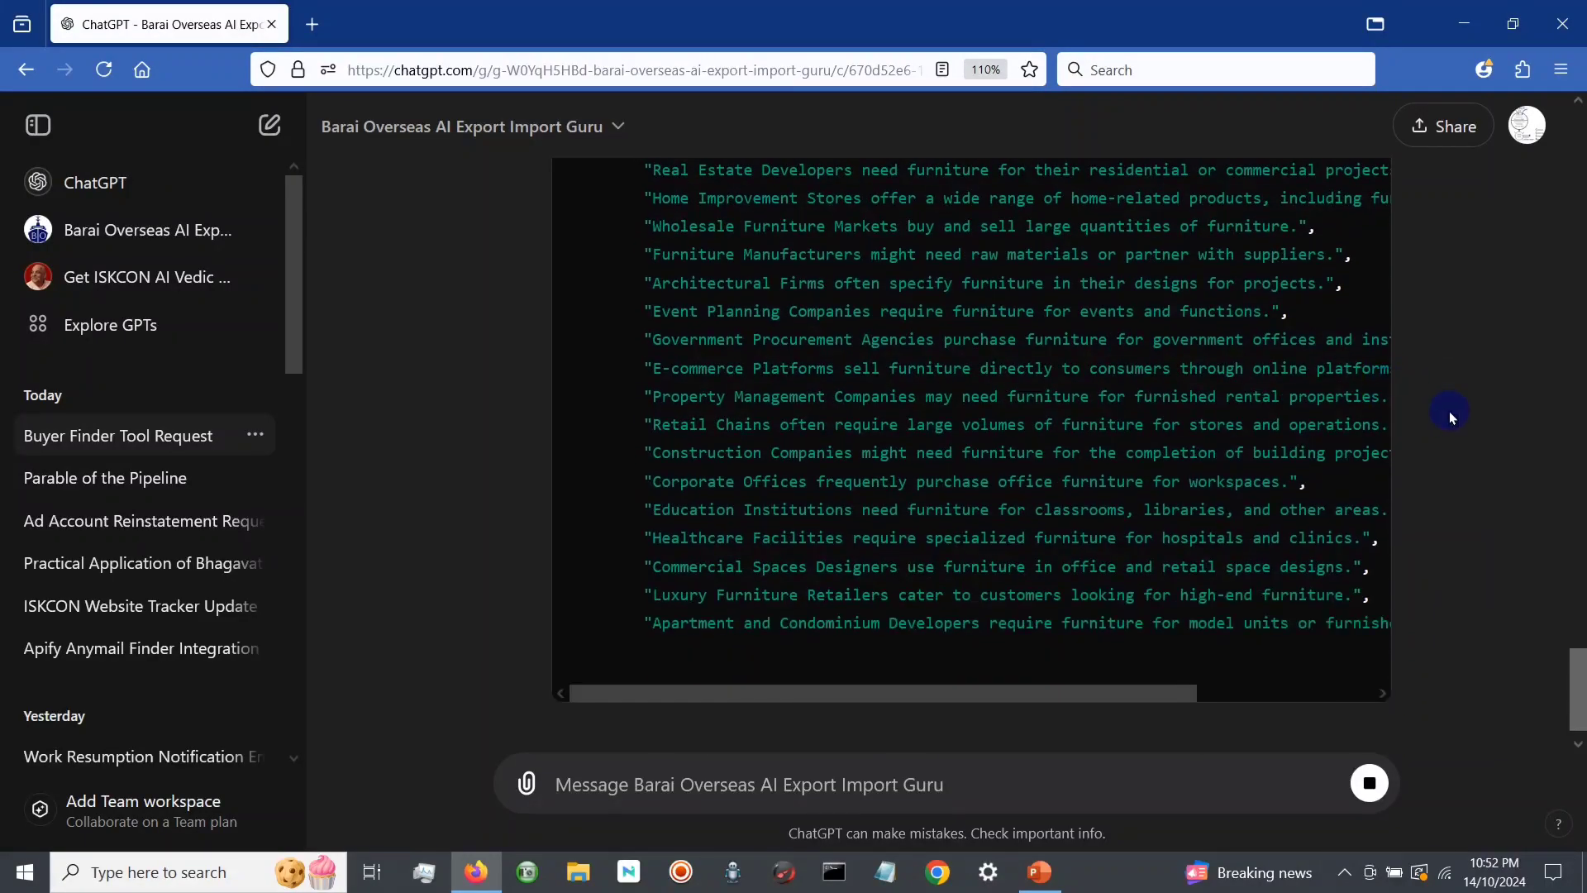
pyautogui.scroll(-3, 1451, 418)
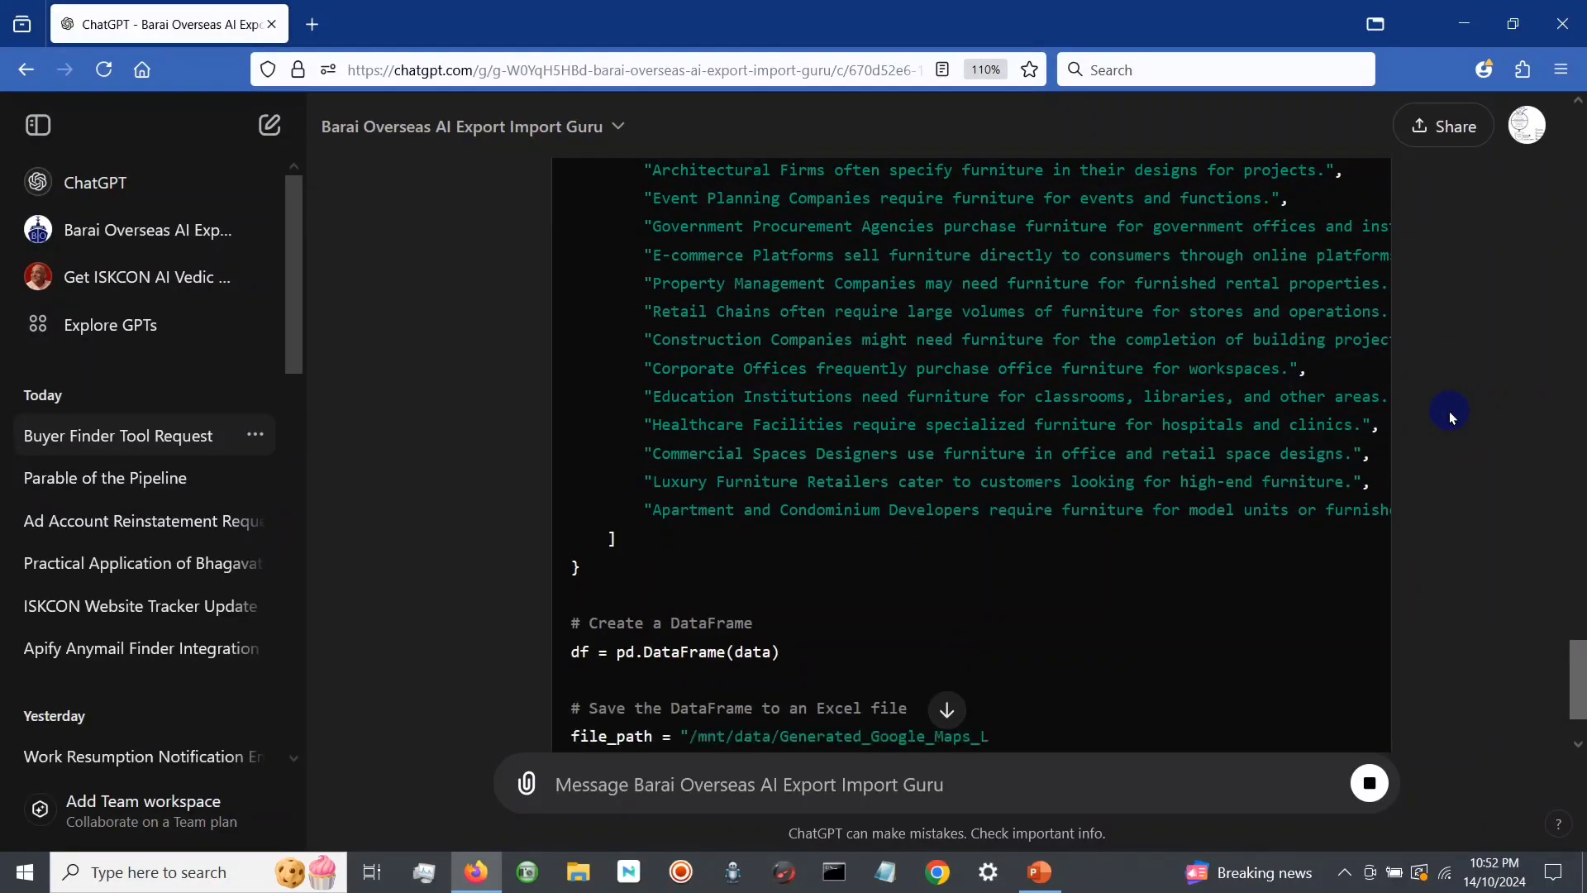
pyautogui.scroll(-3, 1451, 417)
# Step: Look through the categories, links and explanations in the Generated Google Maps Links table
pyautogui.scroll(-3, 1451, 417)
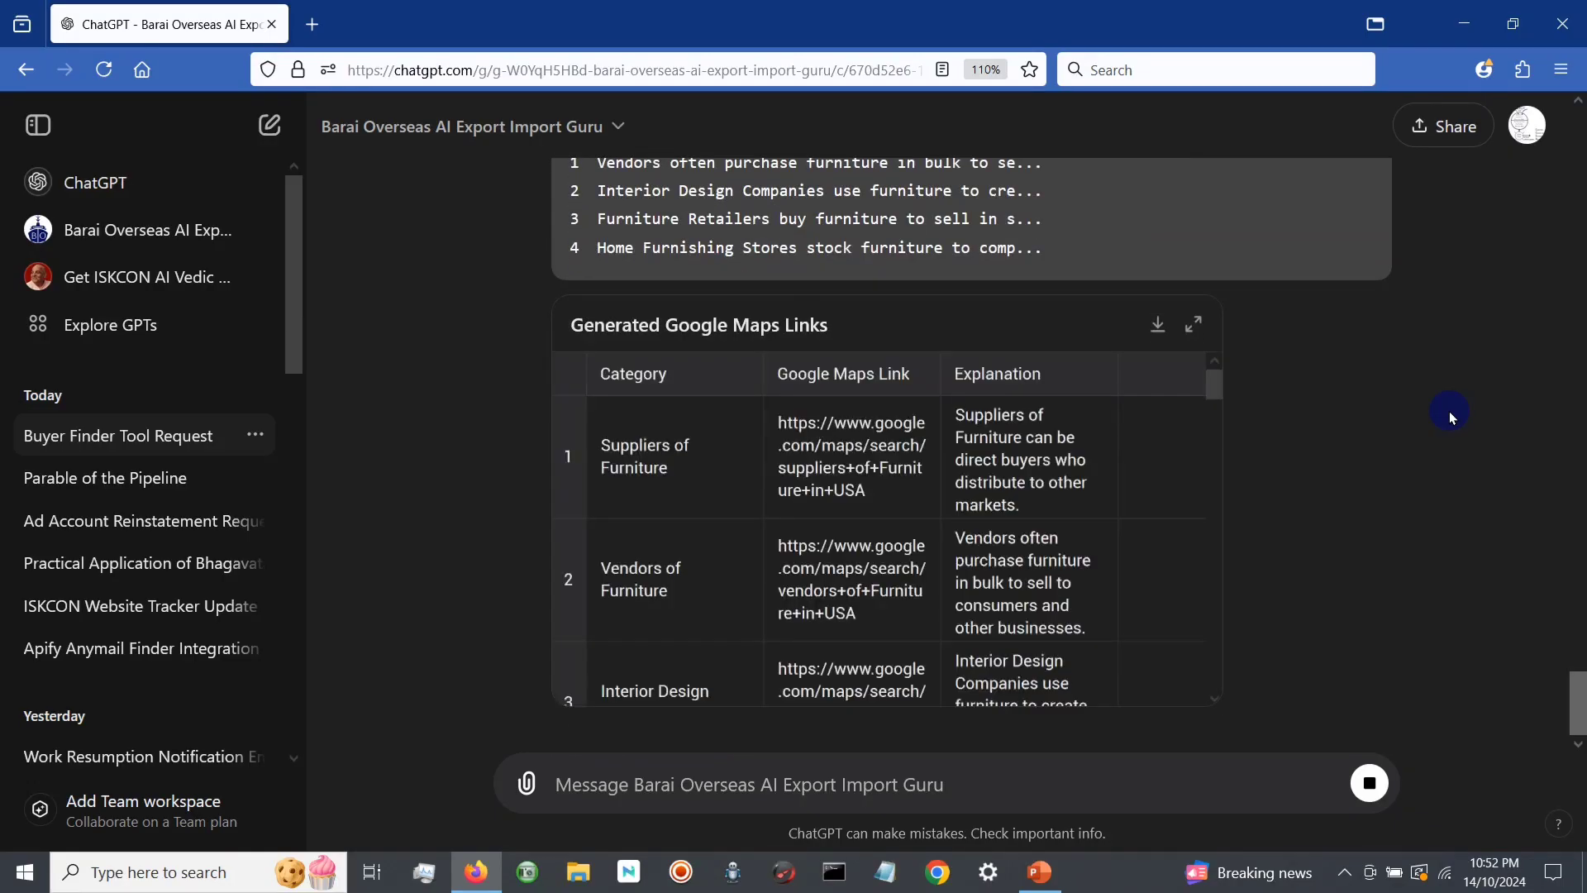
pyautogui.scroll(-2, 1008, 496)
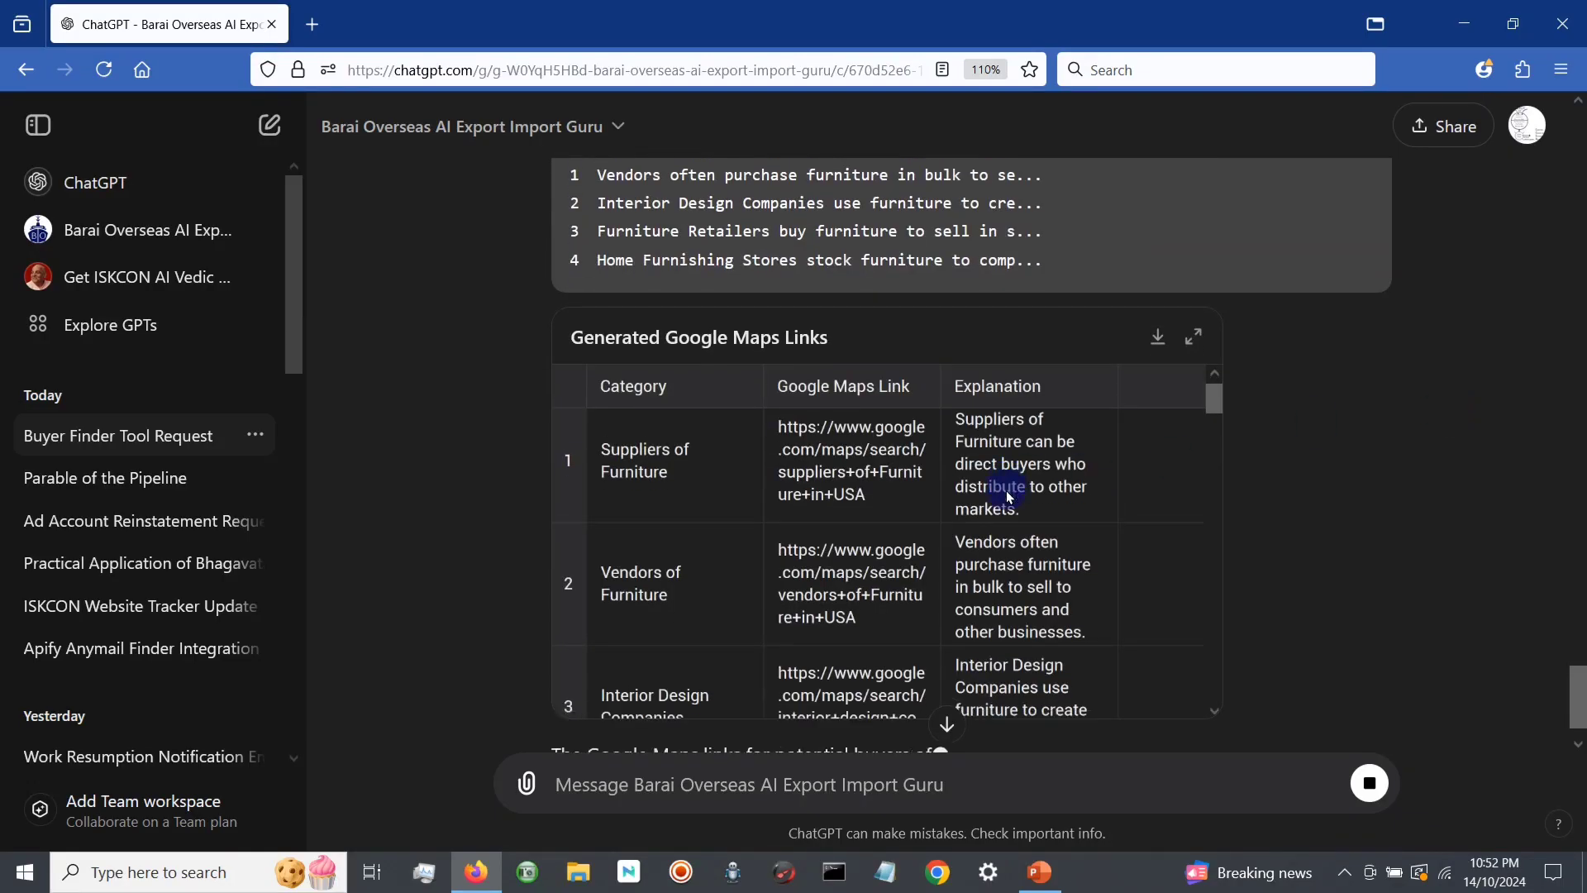
pyautogui.scroll(-1, 1008, 496)
pyautogui.scroll(4, 1007, 496)
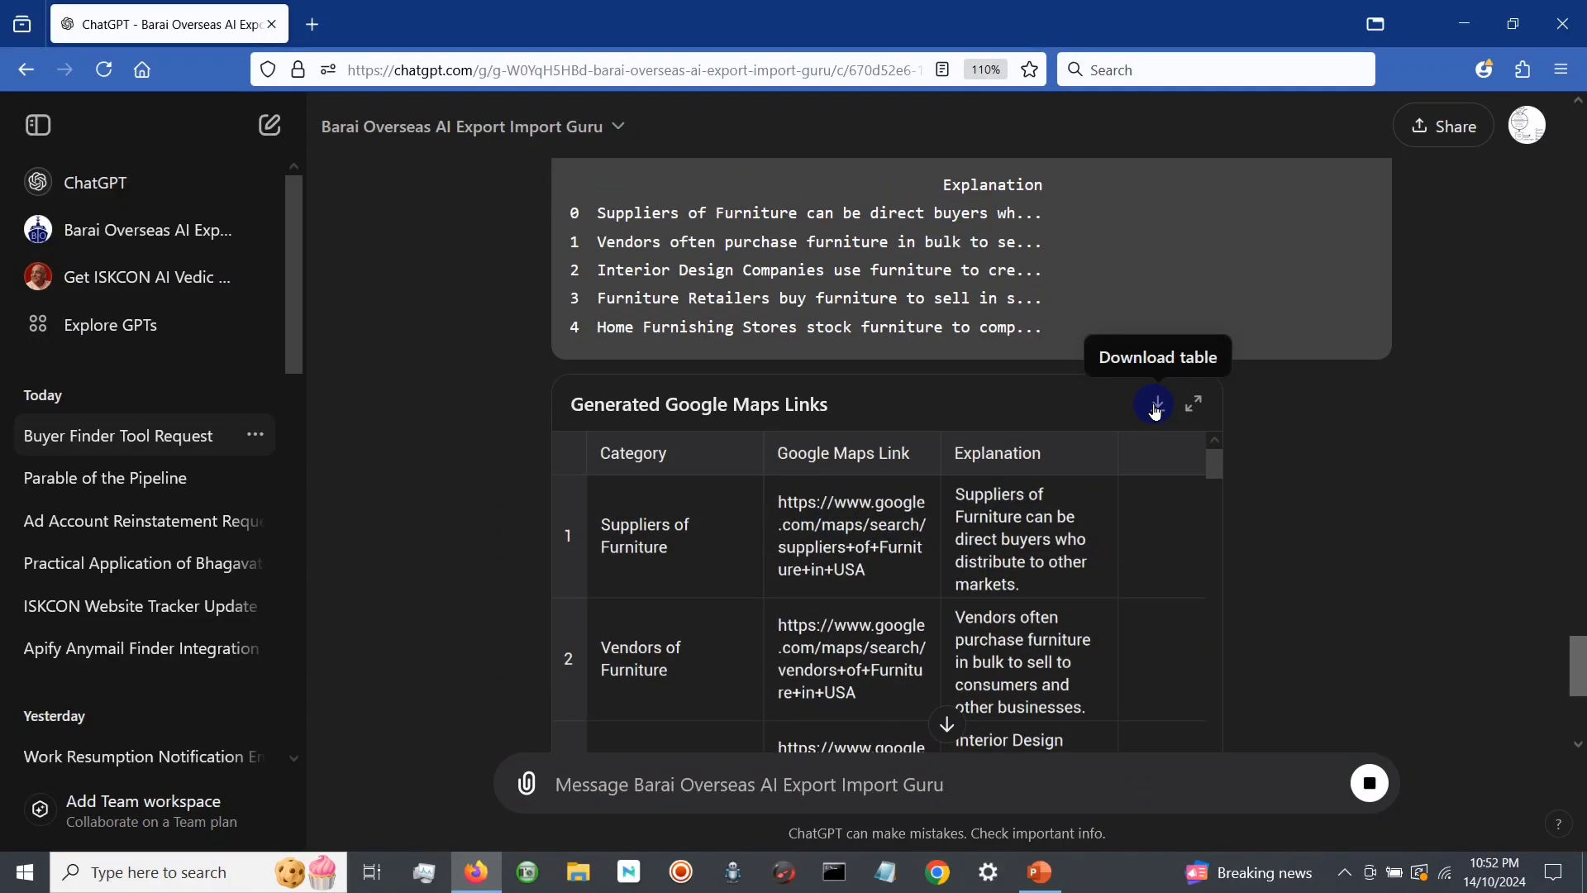
pyautogui.scroll(-8, 826, 545)
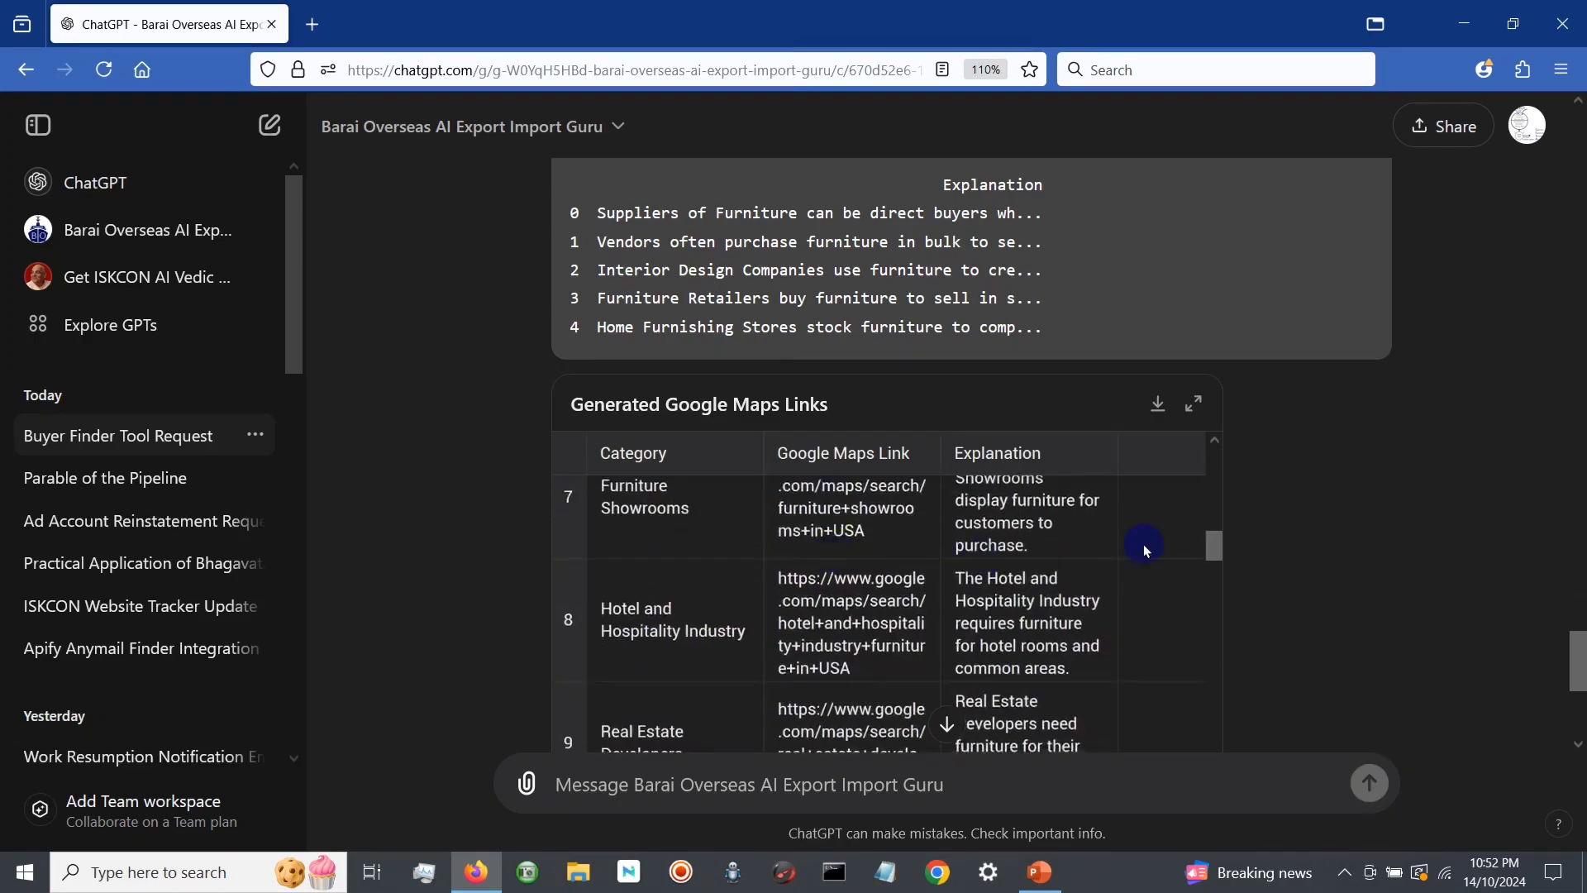
# Step: Download the Excel file with the generated links, Generated_Google_Maps_Links_Furniture.xlsx, and open it in Excel
pyautogui.scroll(-5, 1283, 524)
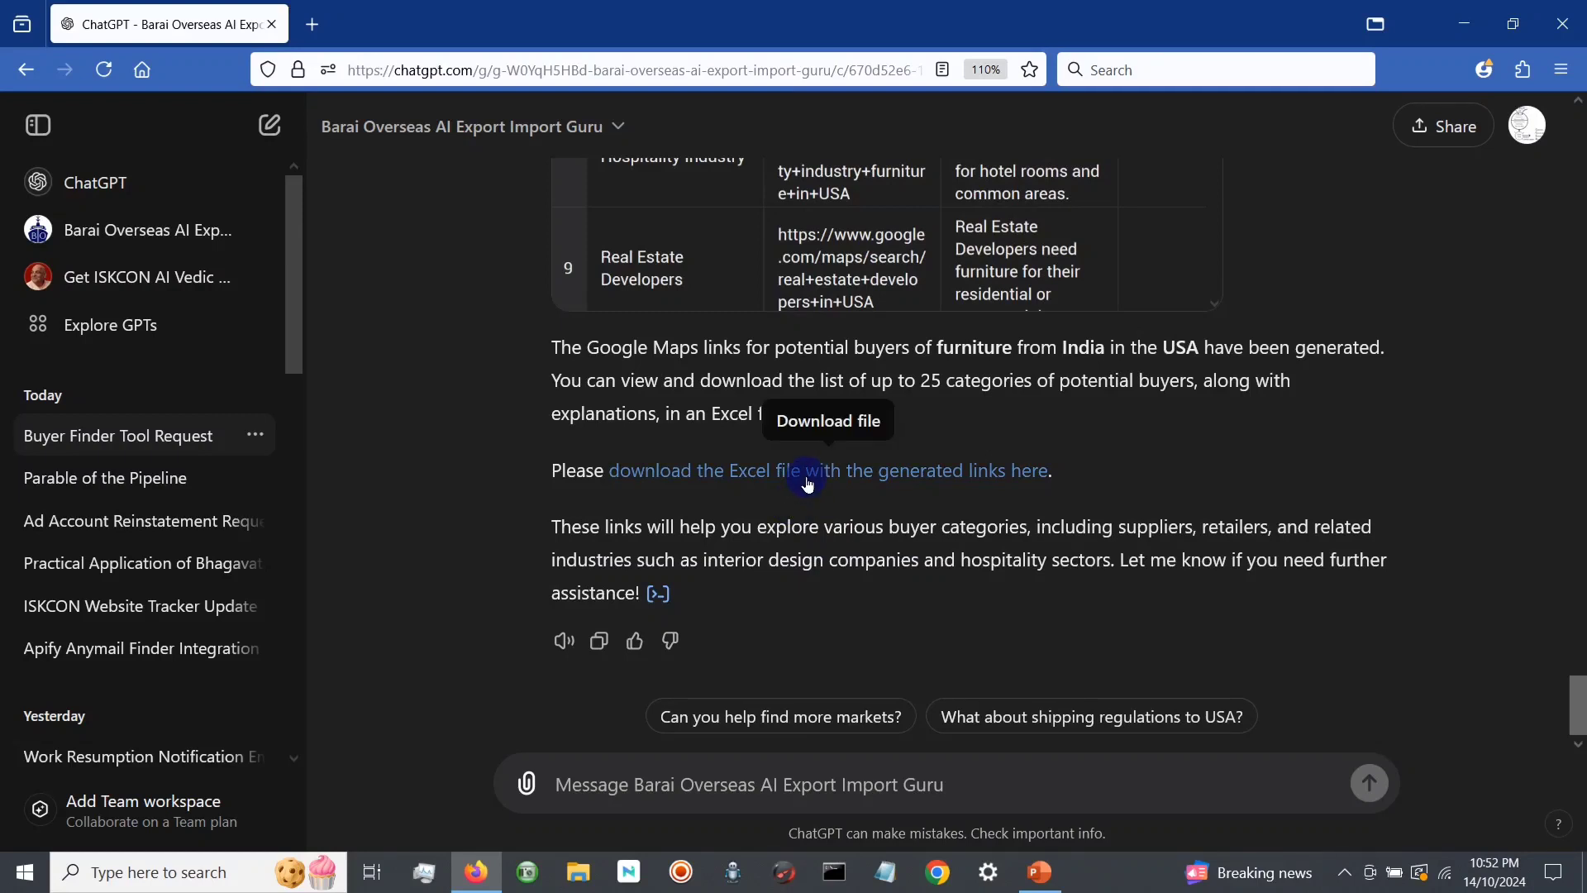
pyautogui.click(807, 485)
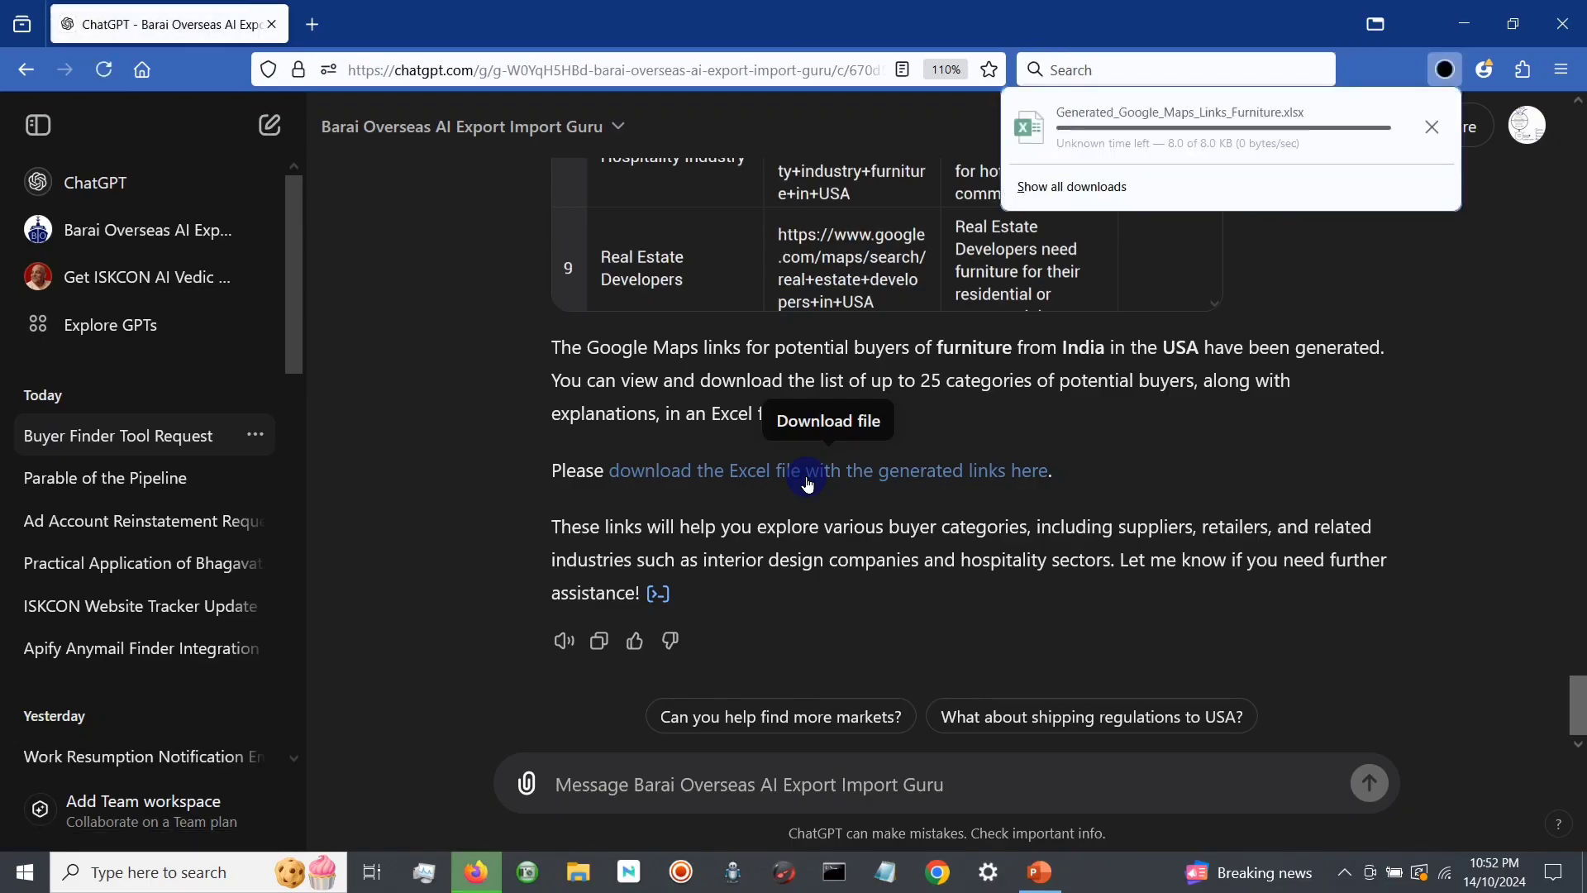
pyautogui.click(1096, 131)
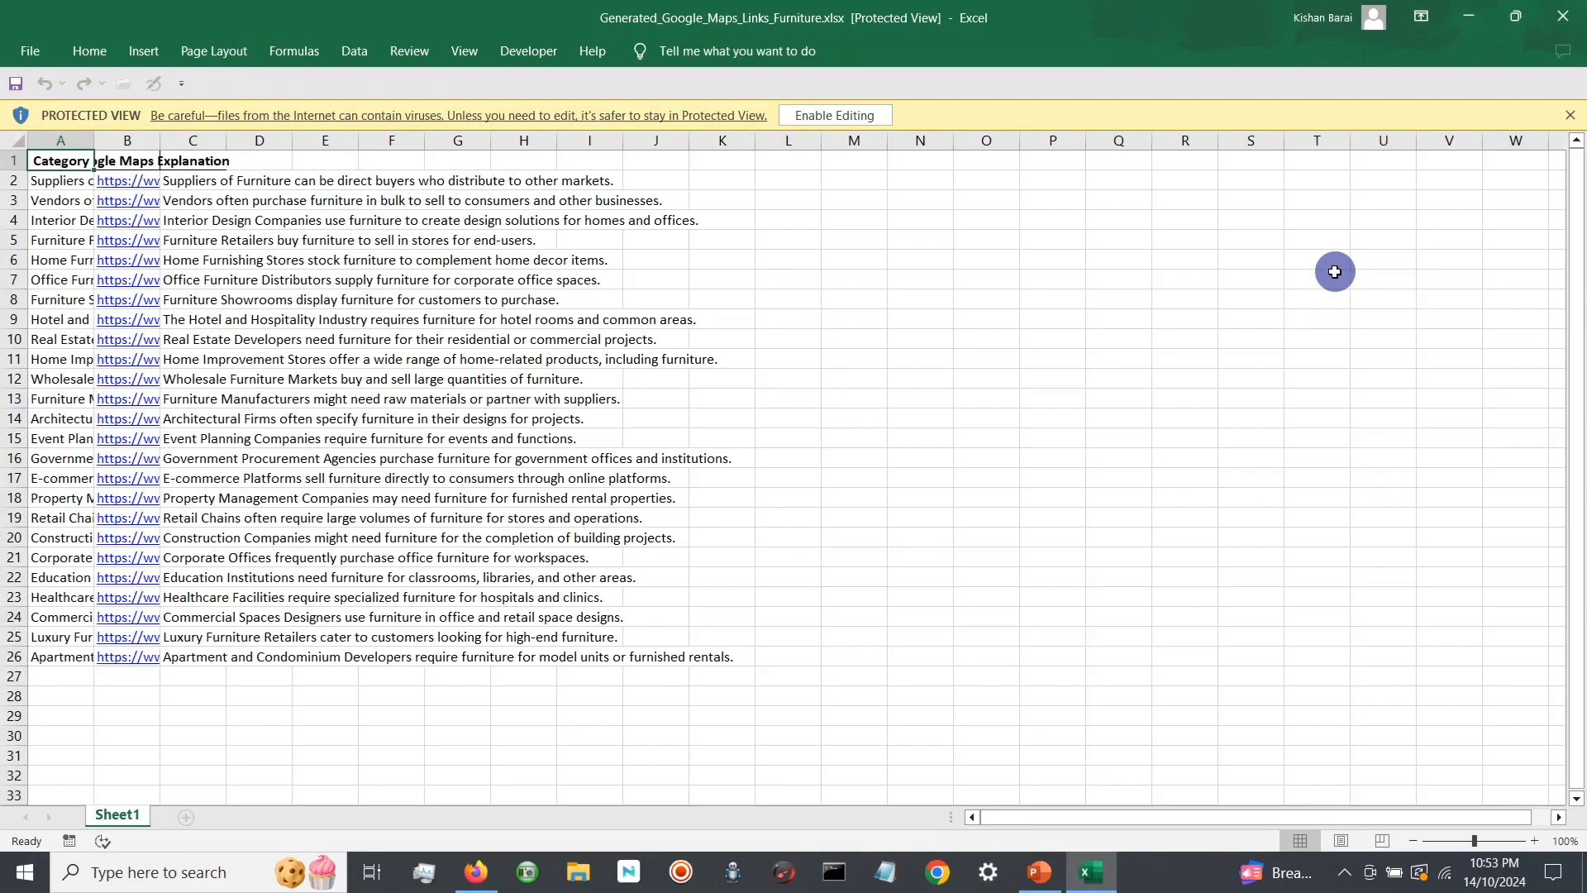
# Step: Enable editing for the workbook and widen the Category and Google Maps Link columns so their contents can be read
pyautogui.click(835, 118)
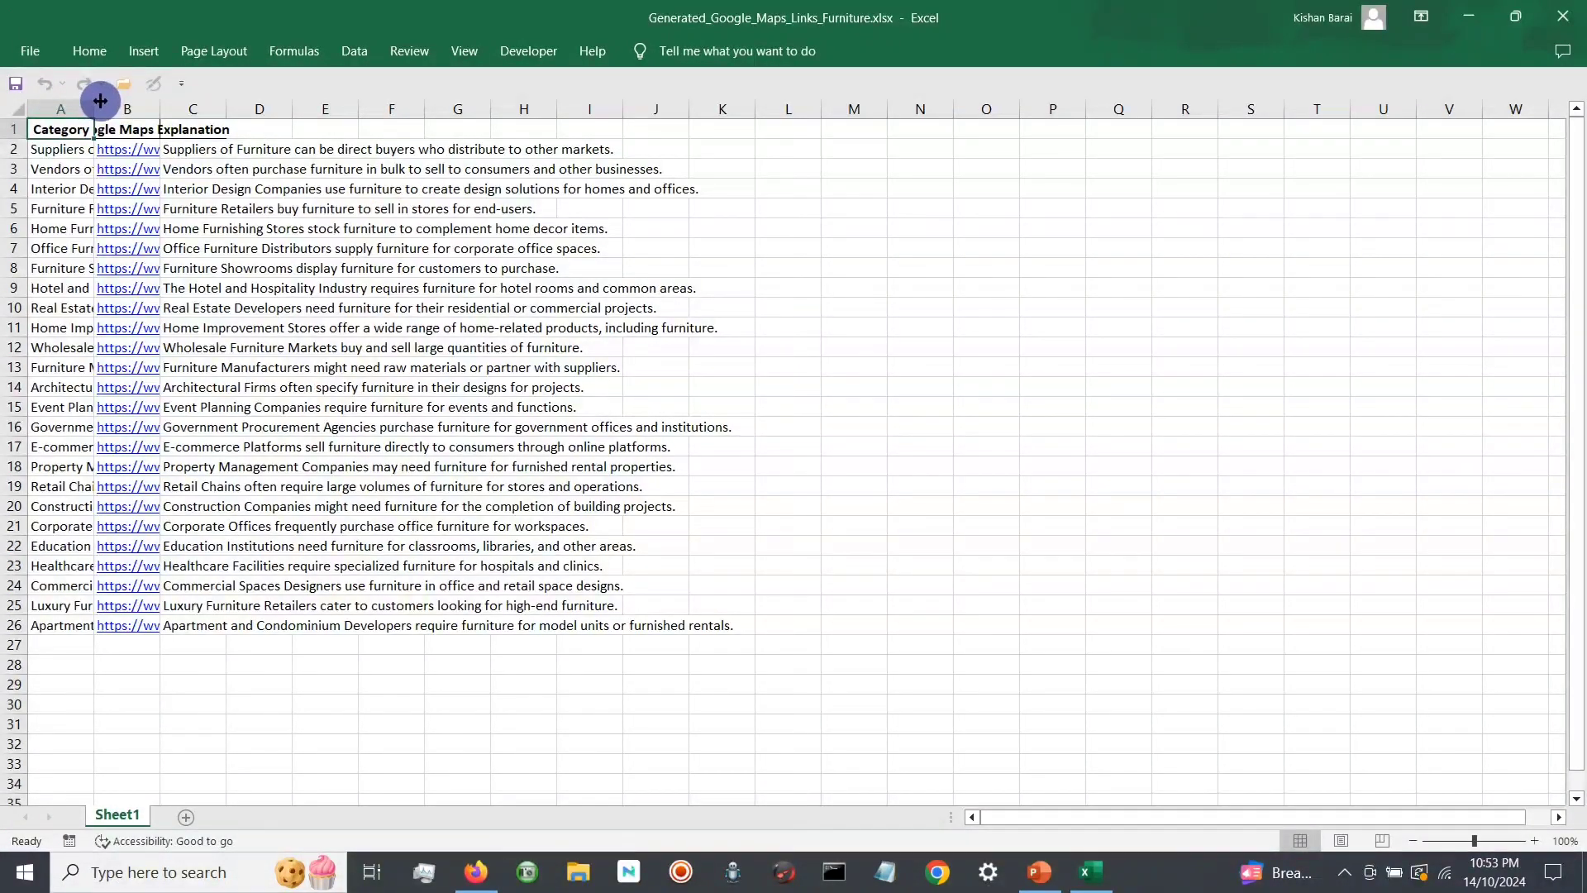
pyautogui.moveTo(93, 109); pyautogui.dragTo(219, 131)
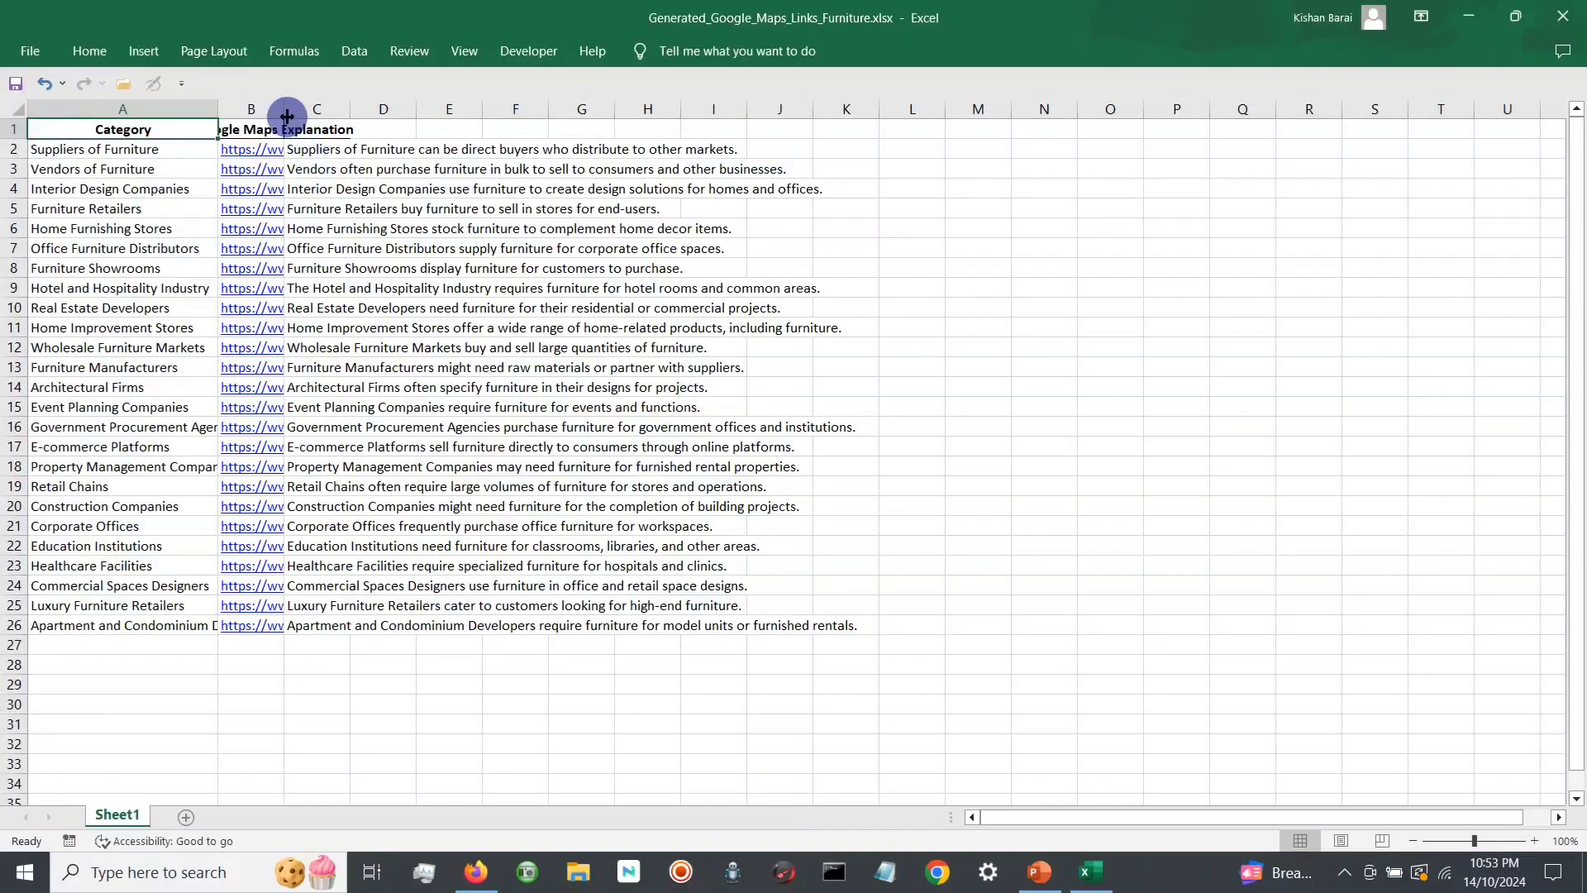
pyautogui.moveTo(284, 111); pyautogui.dragTo(527, 135)
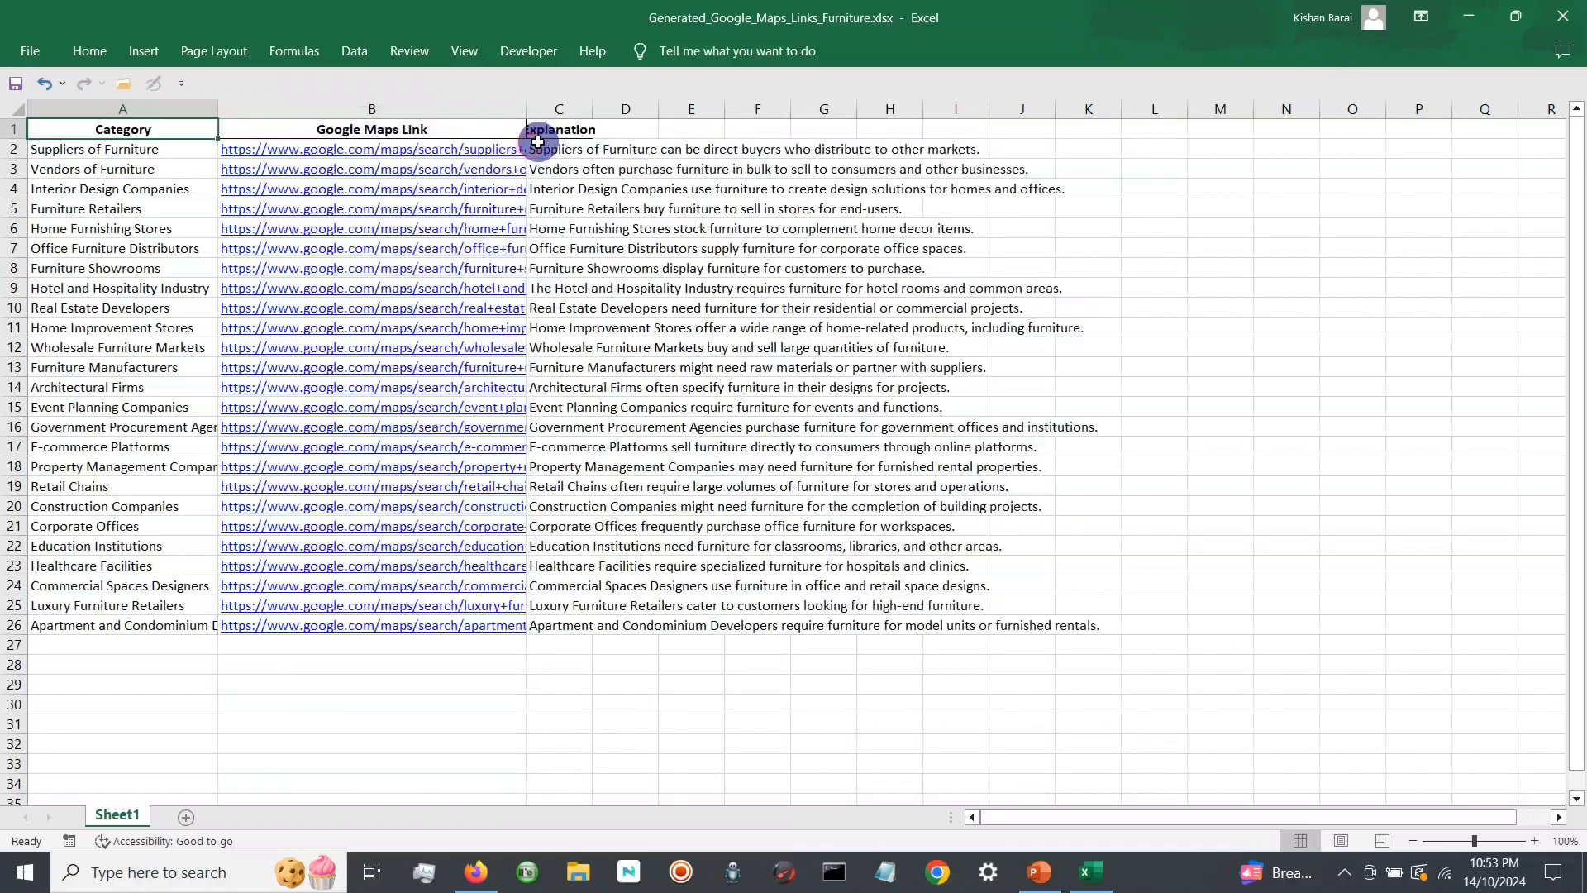
# Step: Look through the buyer categories in the Category column, from Suppliers of Furniture down to Wholesale Furniture Markets
pyautogui.click(127, 147)
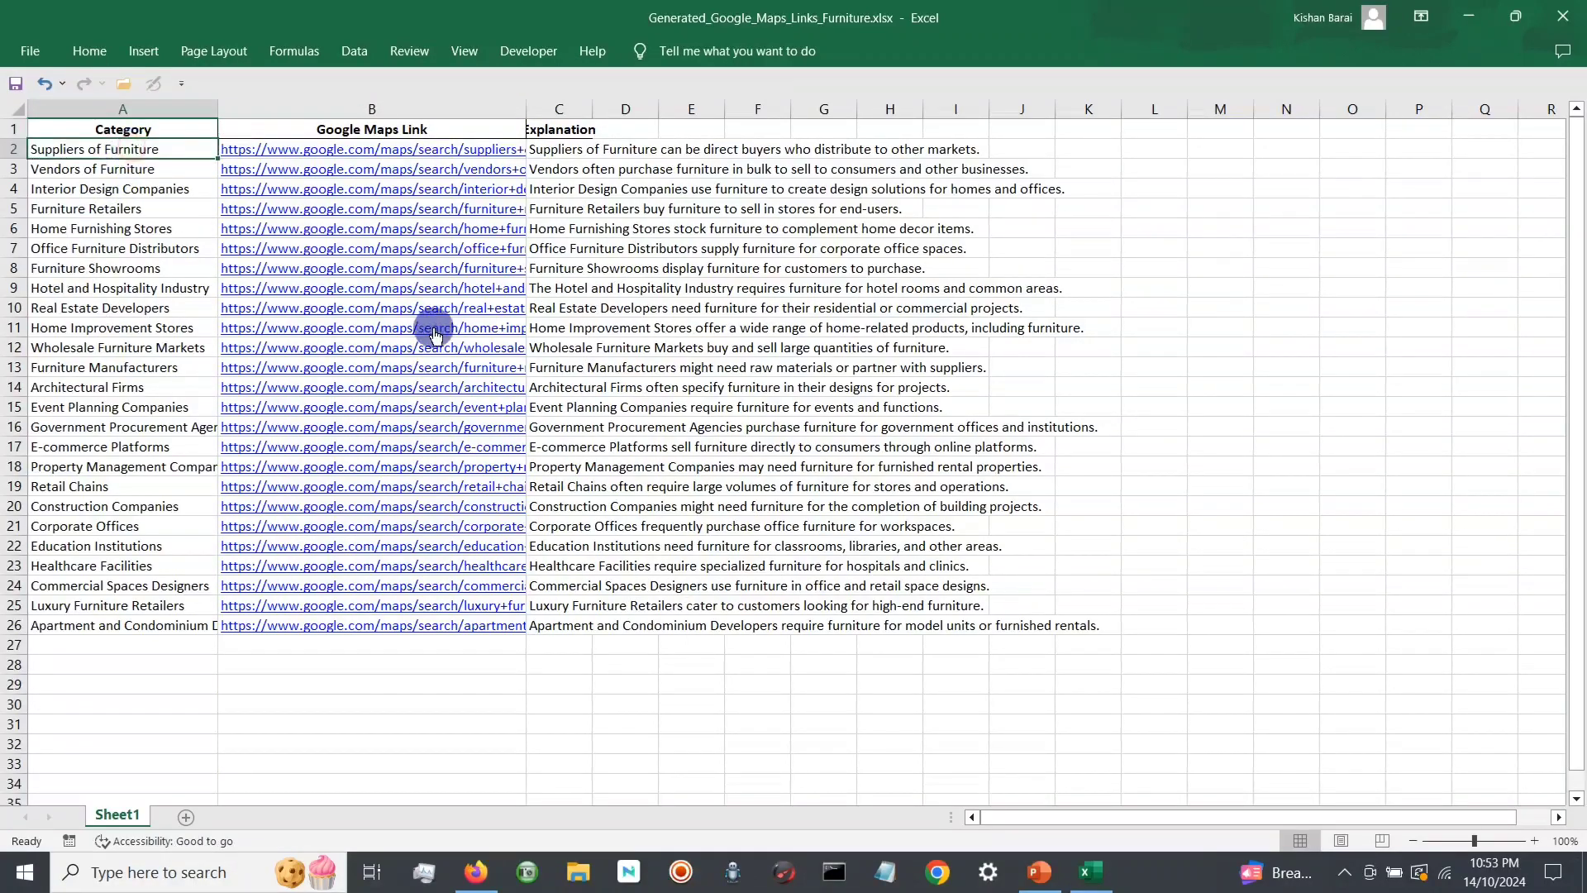
pyautogui.click(125, 165)
pyautogui.click(167, 191)
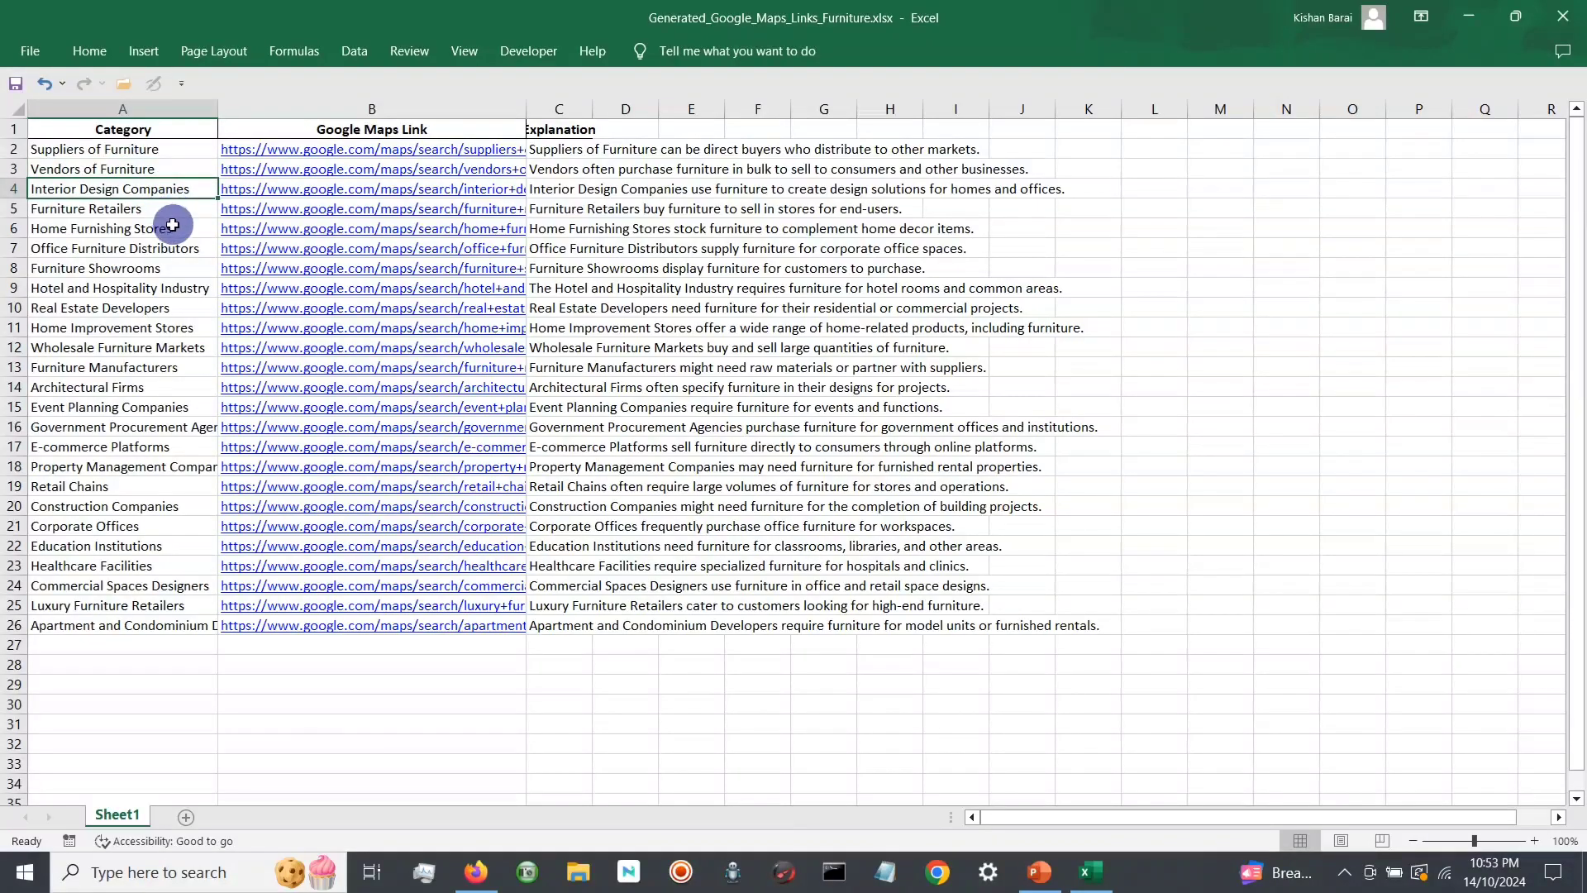
pyautogui.click(170, 212)
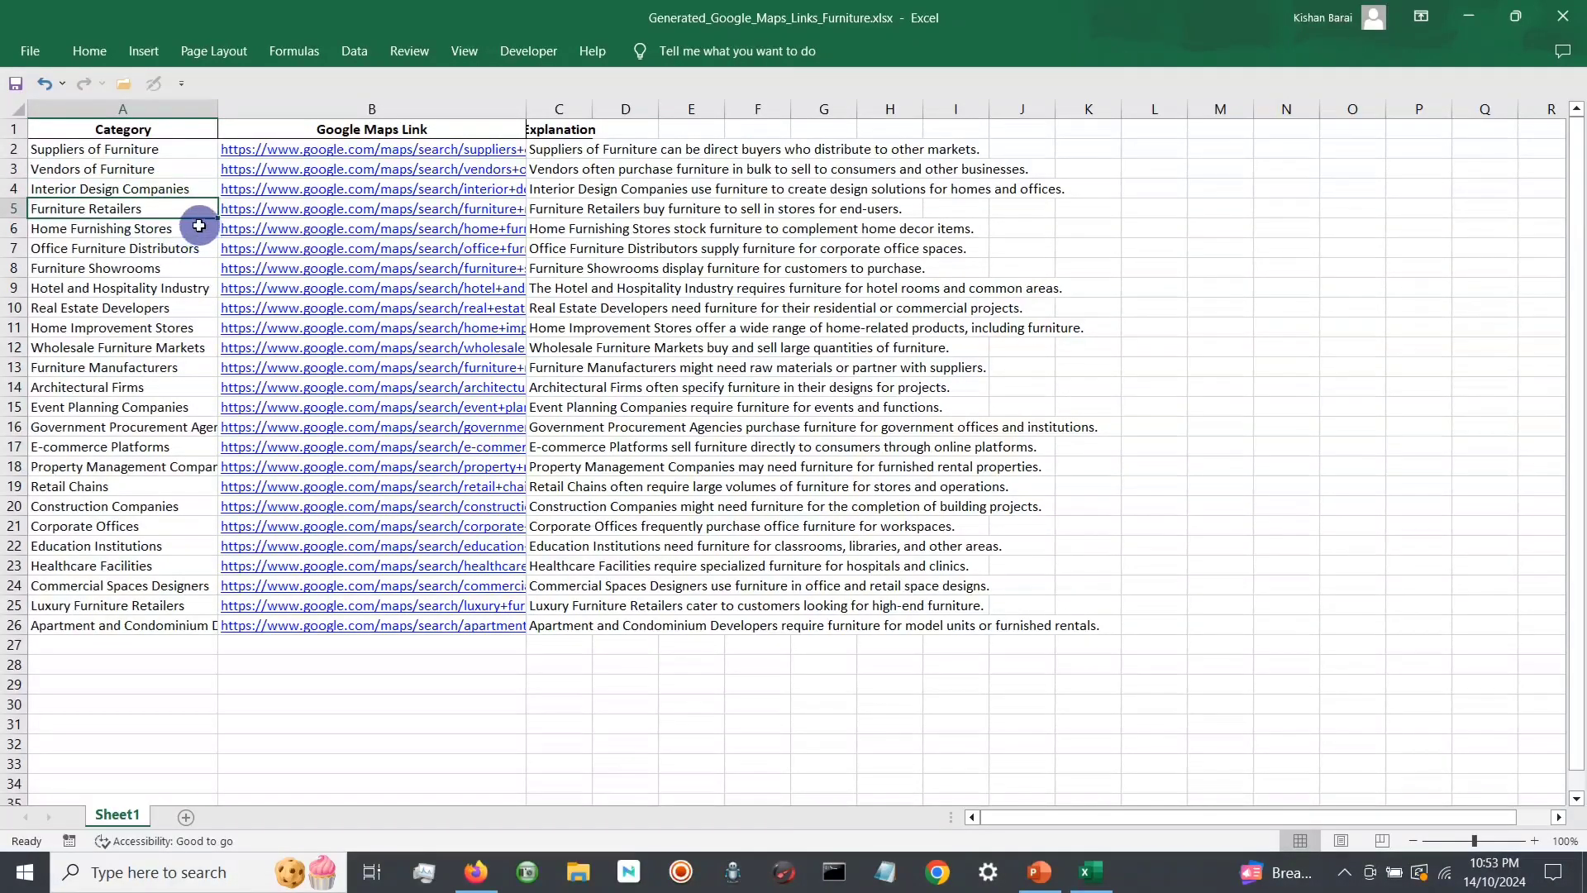
pyautogui.click(184, 227)
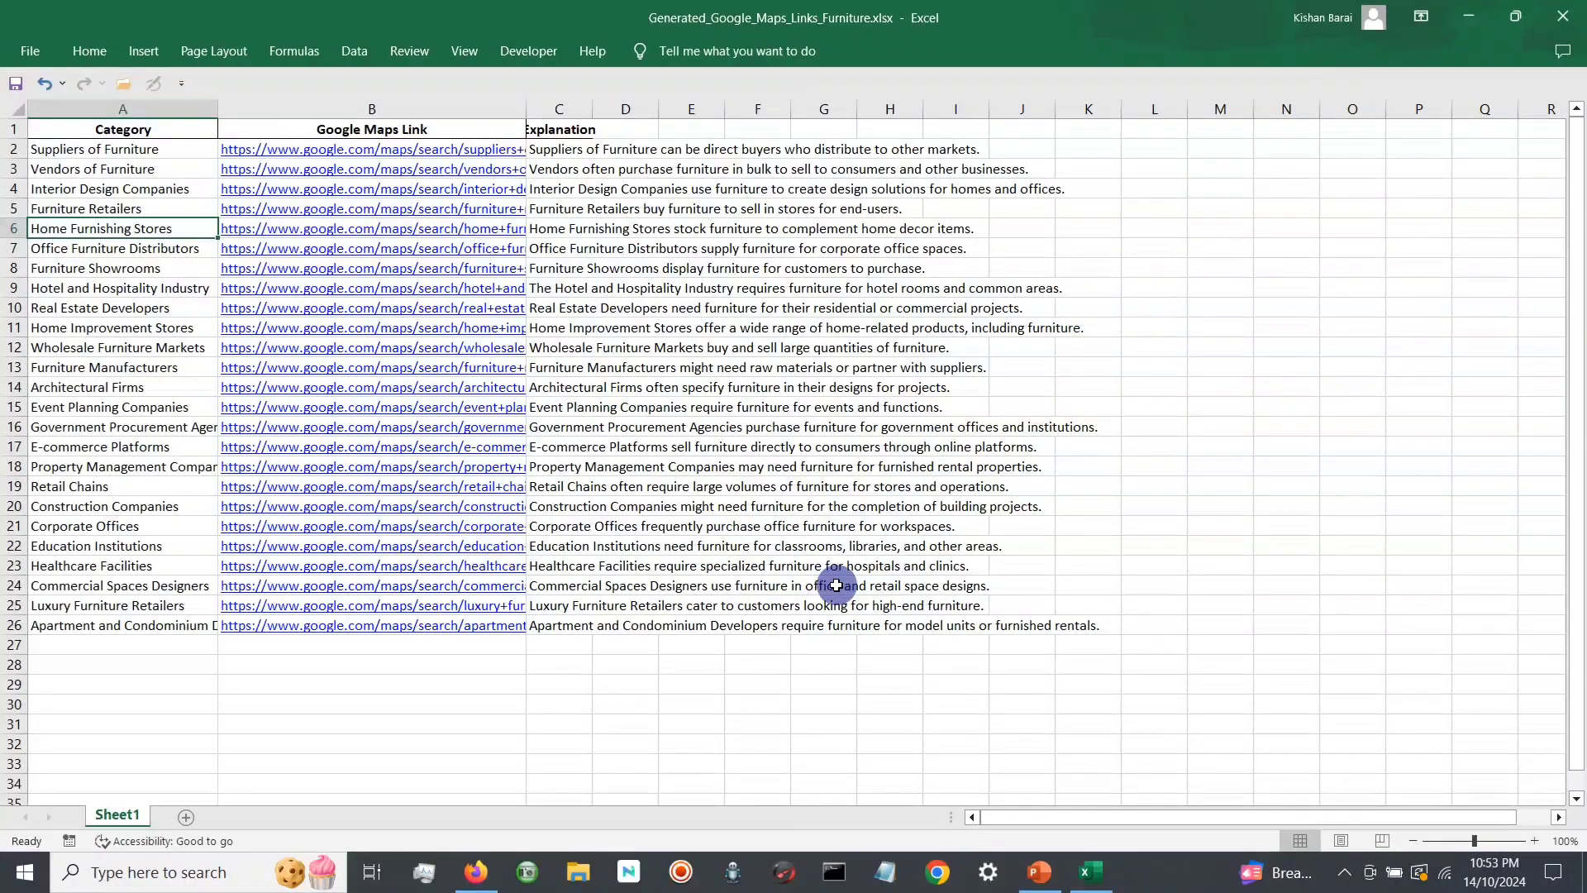
pyautogui.press('Down')
pyautogui.press('Down')
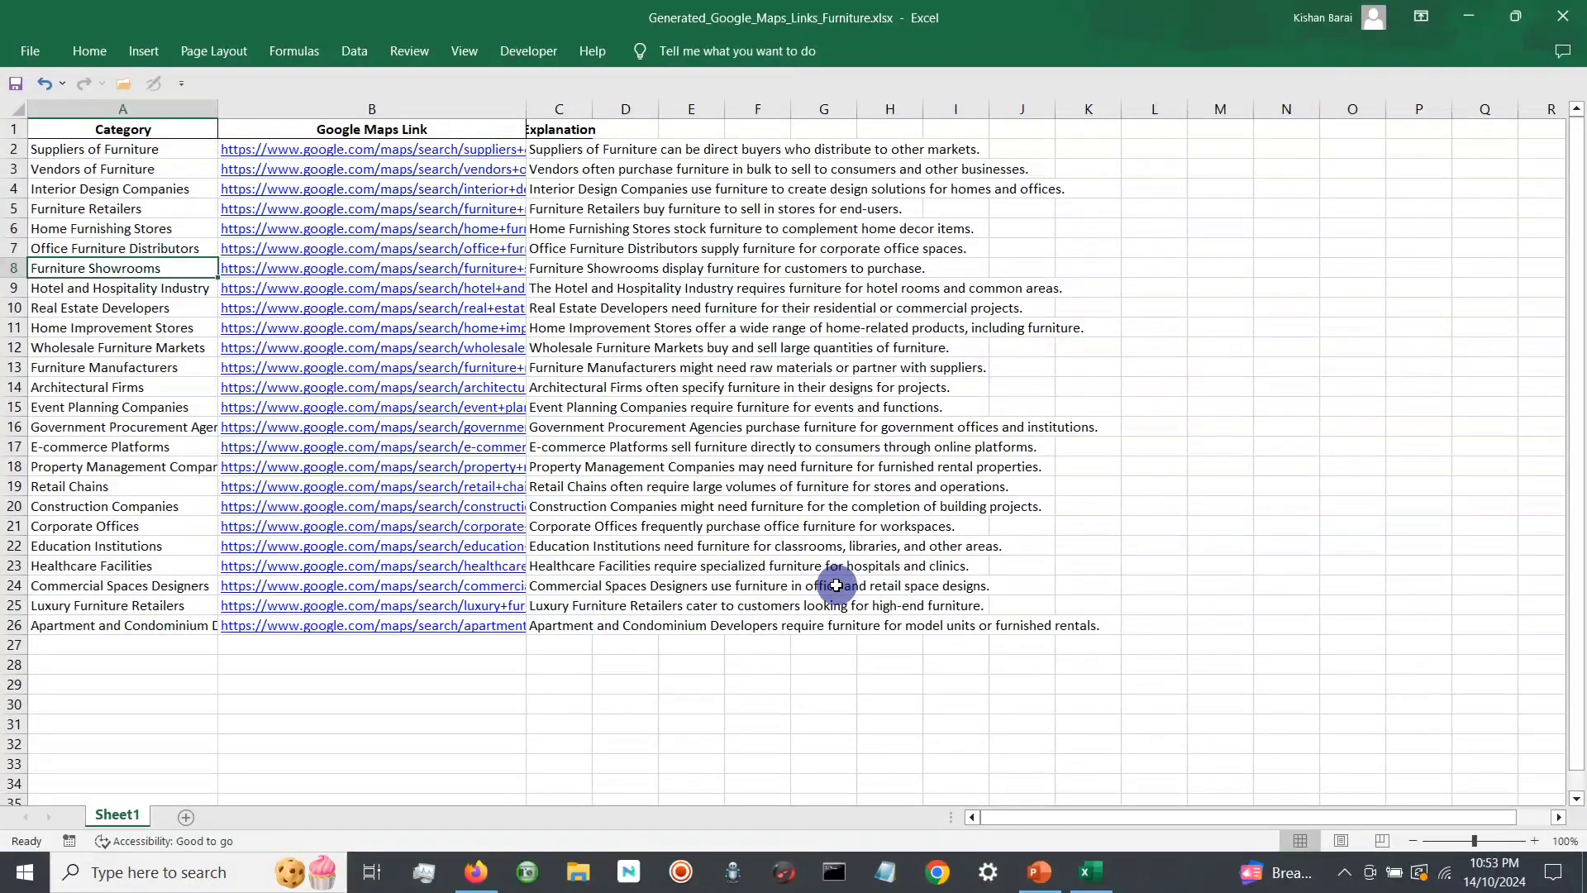
pyautogui.press('Down')
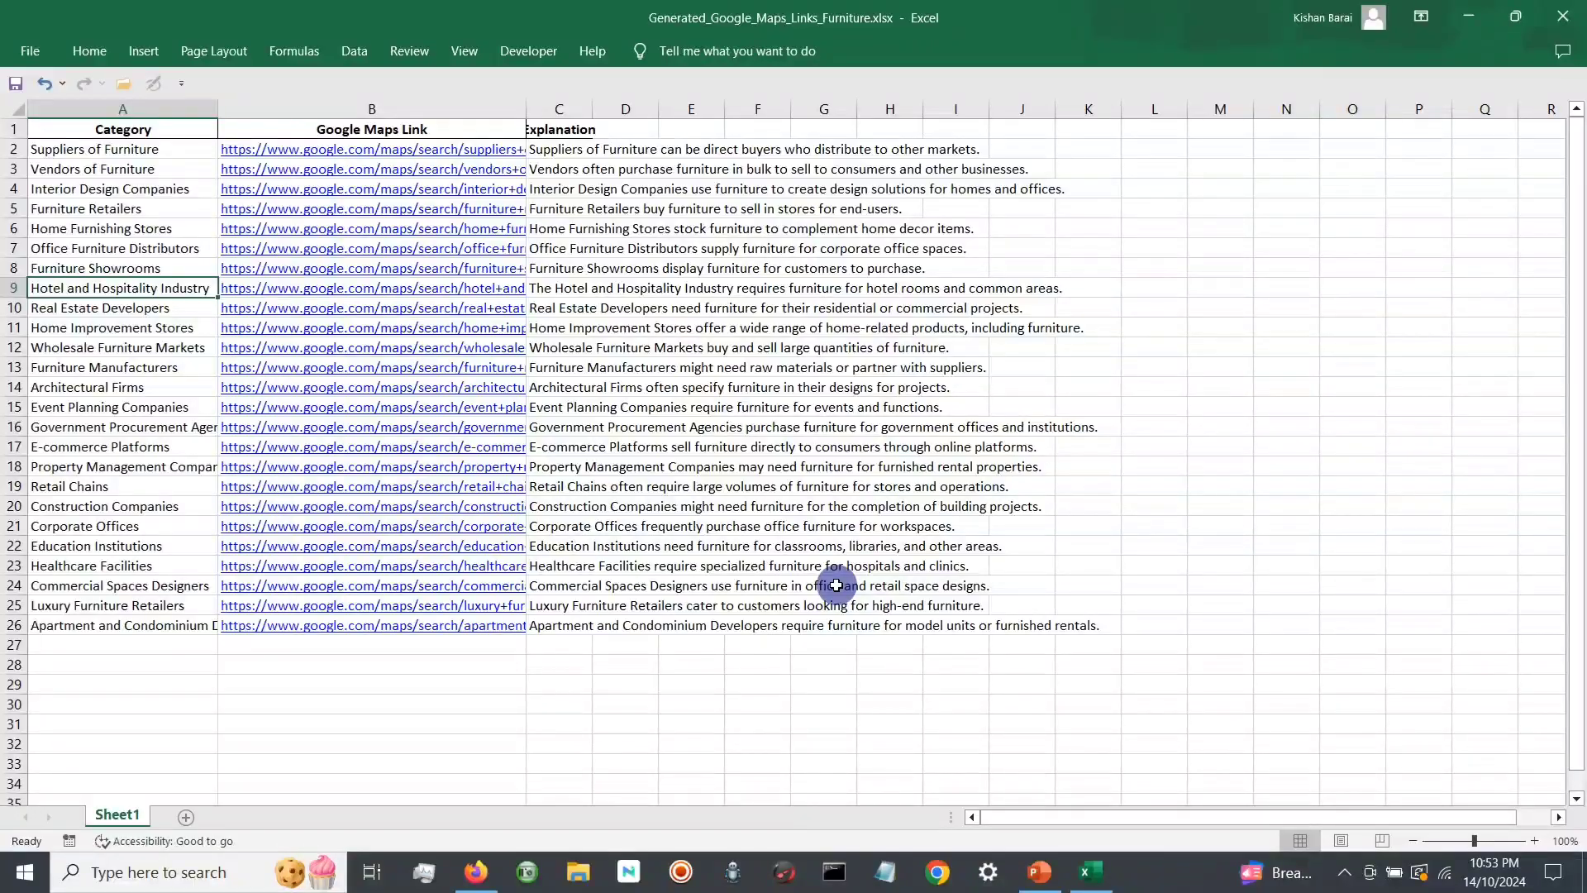
pyautogui.press('Down')
pyautogui.press('Down')
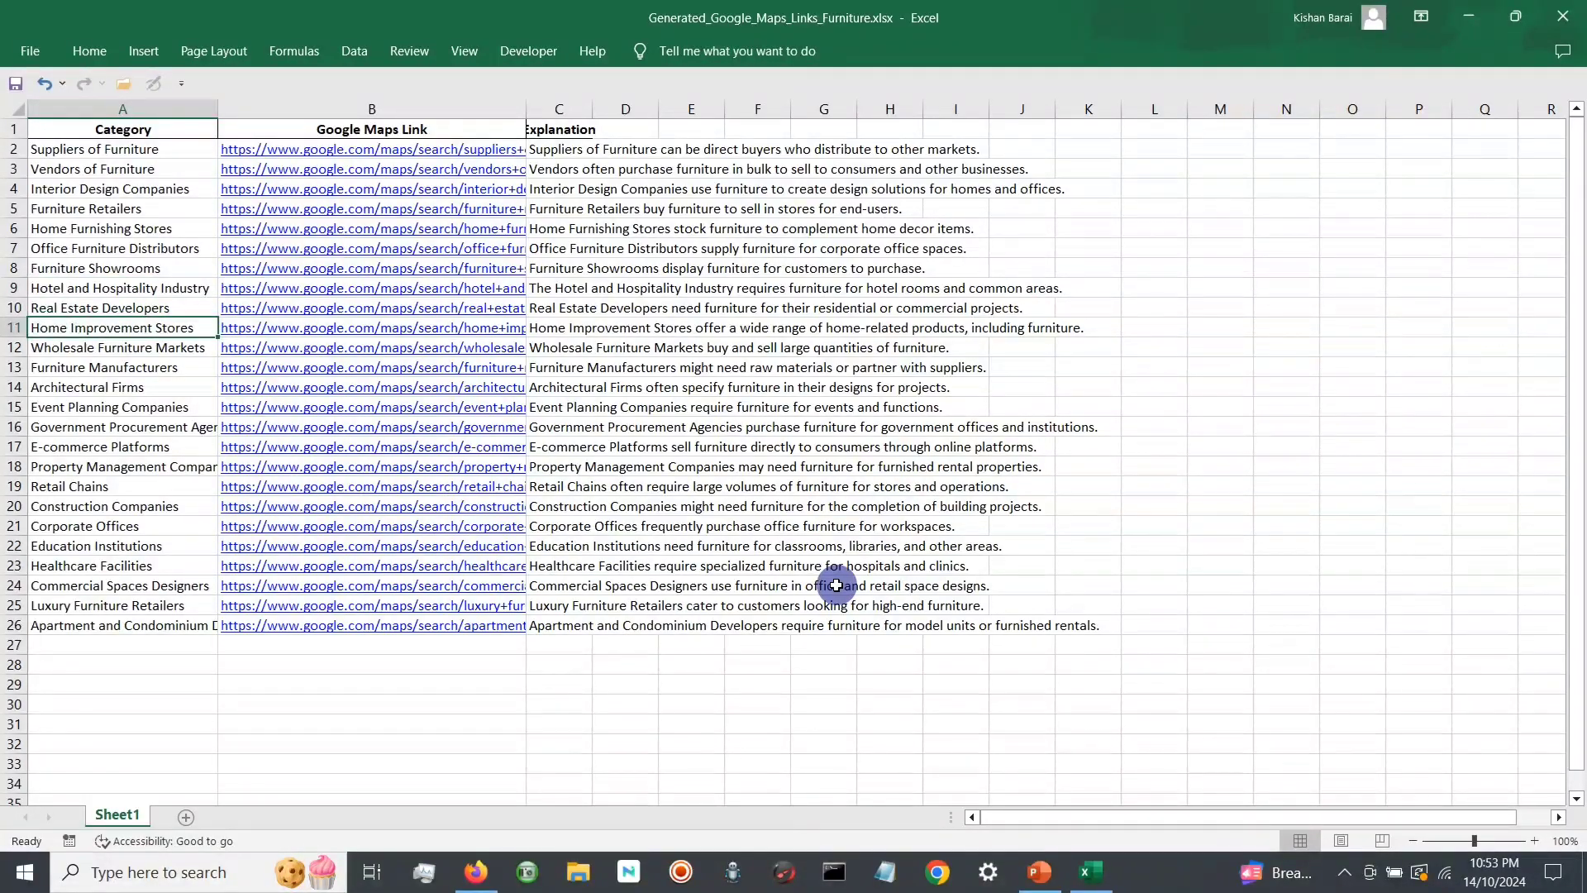
pyautogui.press('Down')
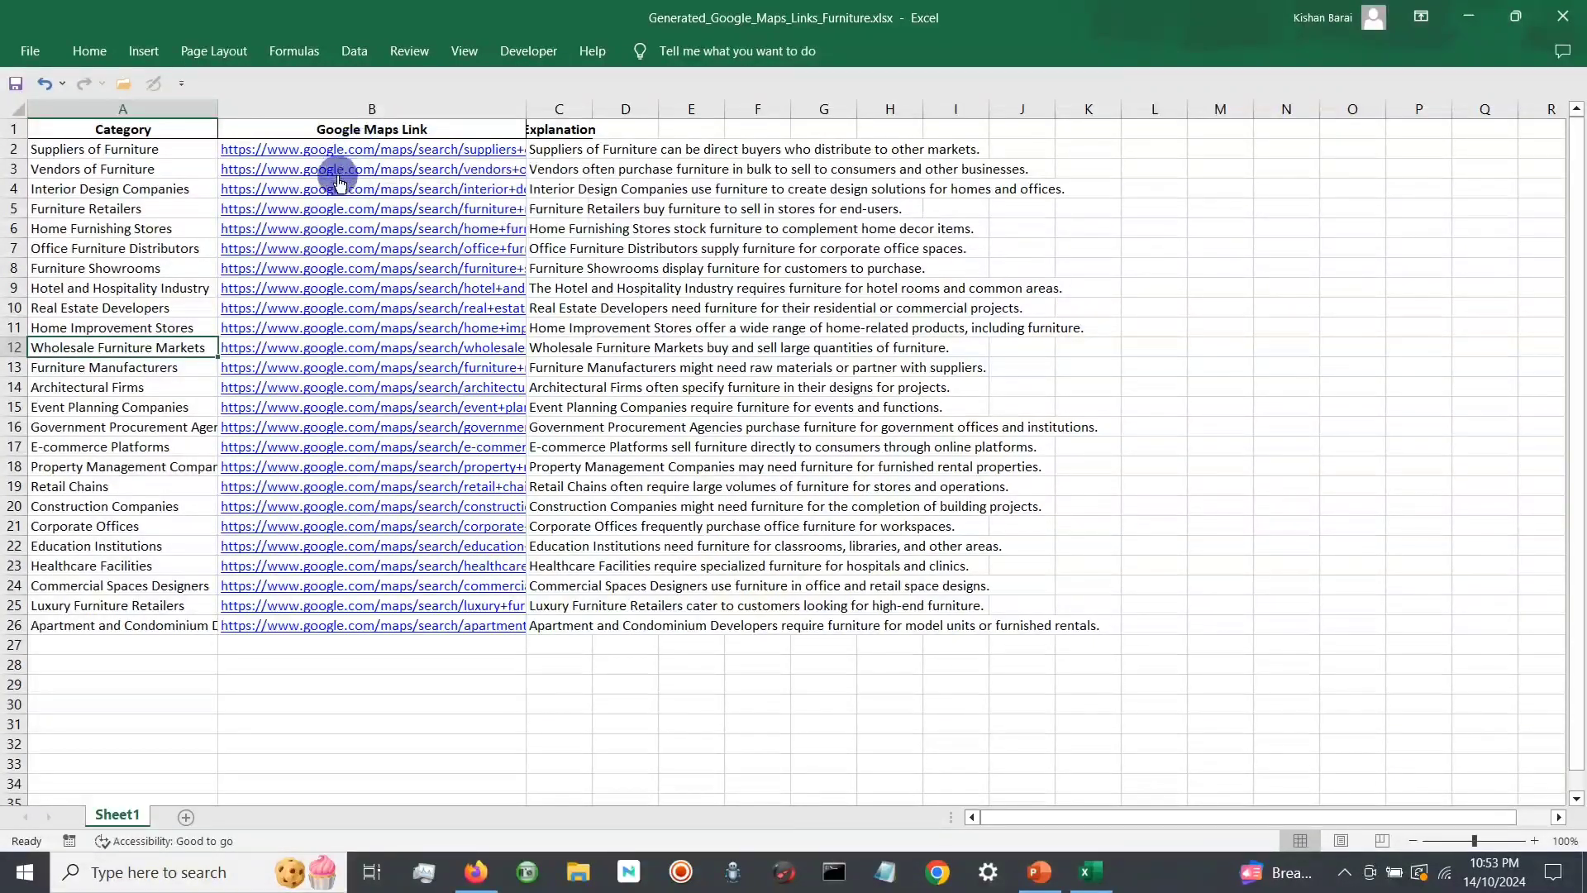
# Step: Open the Google Maps link for Suppliers of Furniture and look through the listed suppliers in the USA
pyautogui.click(362, 153)
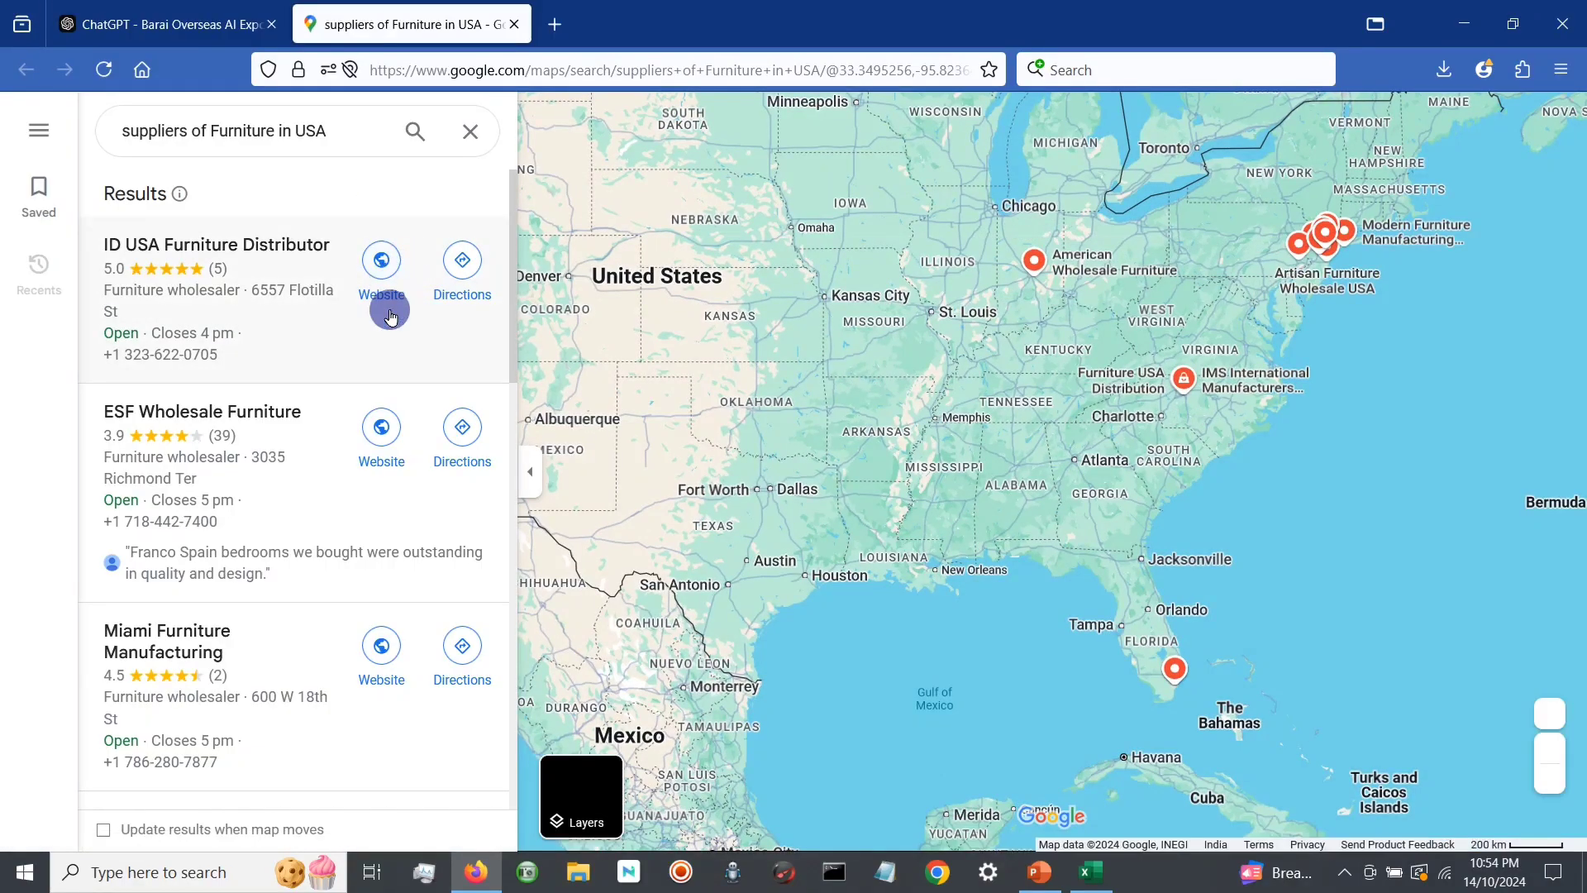
pyautogui.scroll(-1, 386, 428)
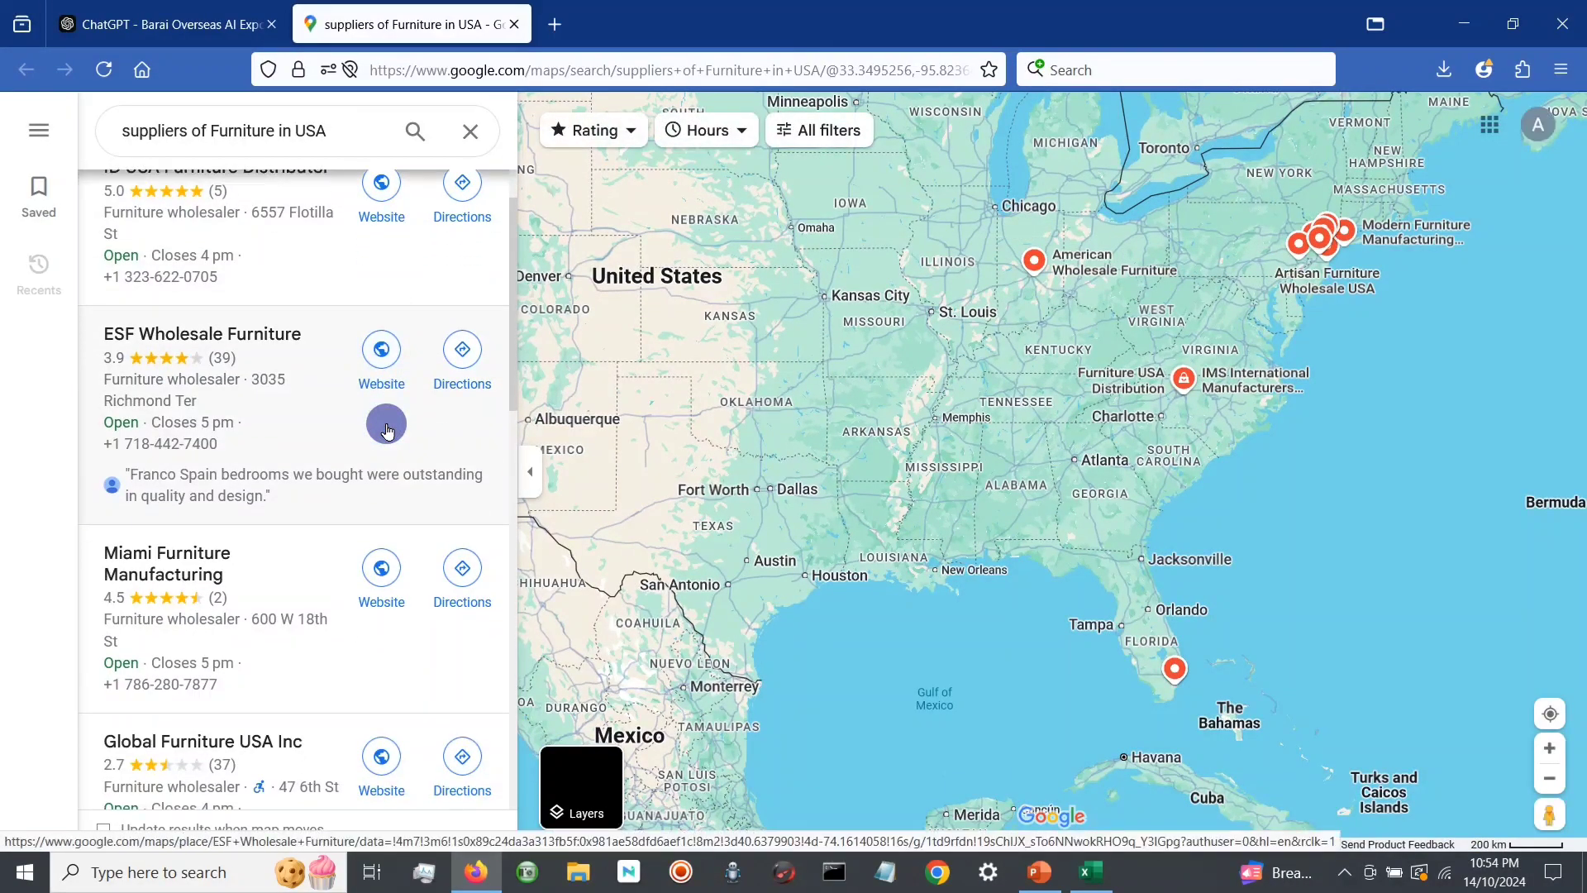
pyautogui.scroll(1, 386, 428)
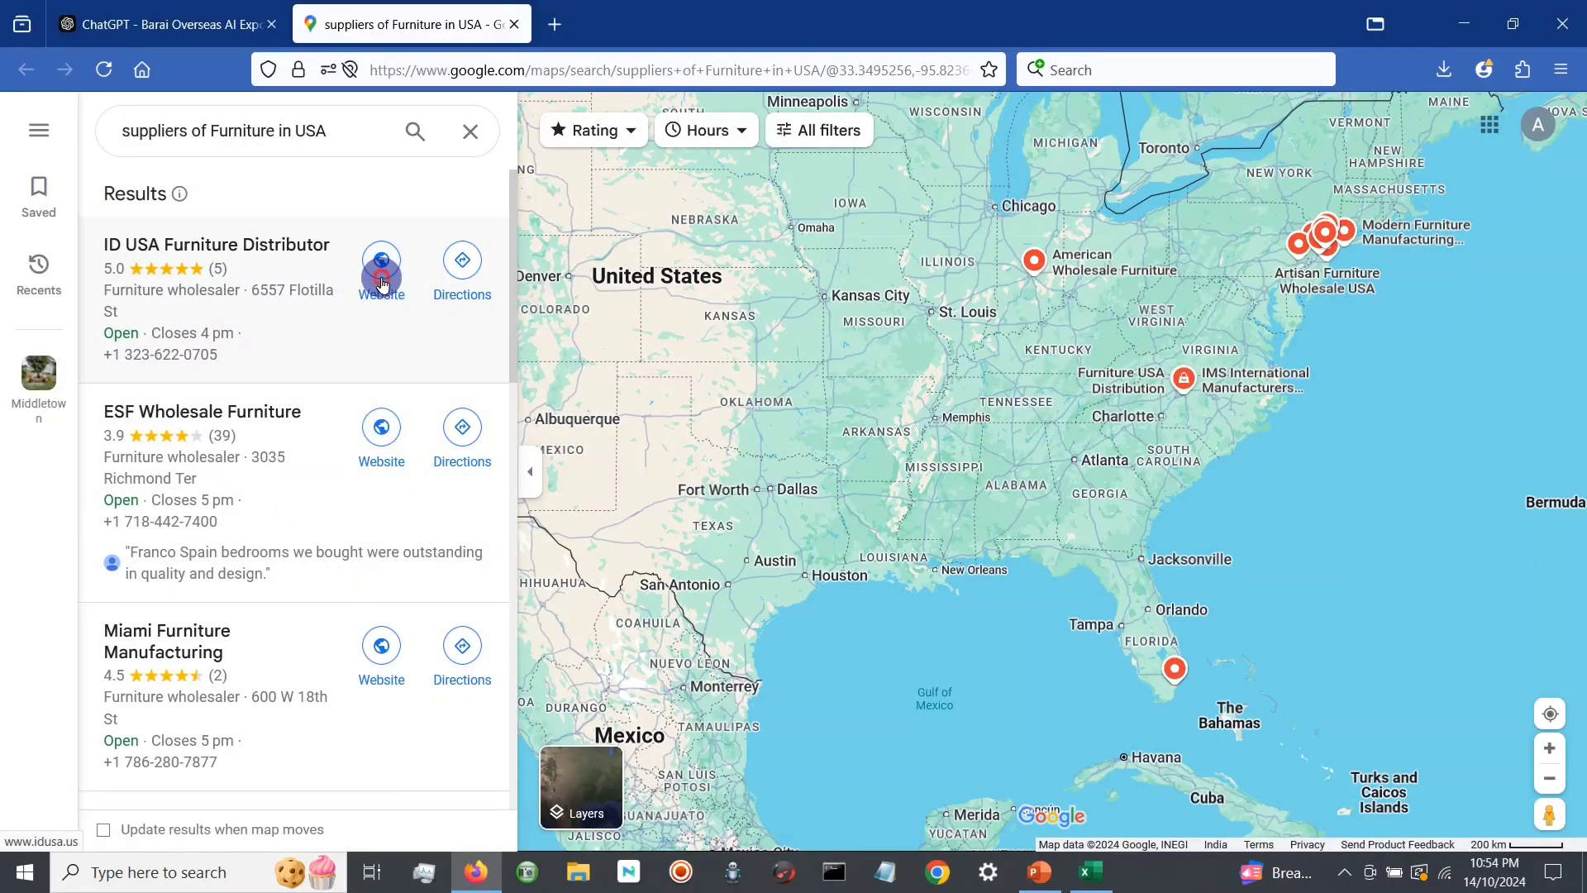
# Step: Open ID USA Furniture Distributor's website from the Maps results, browse its home page and go to its contact page
pyautogui.click(382, 283)
pyautogui.click(411, 24)
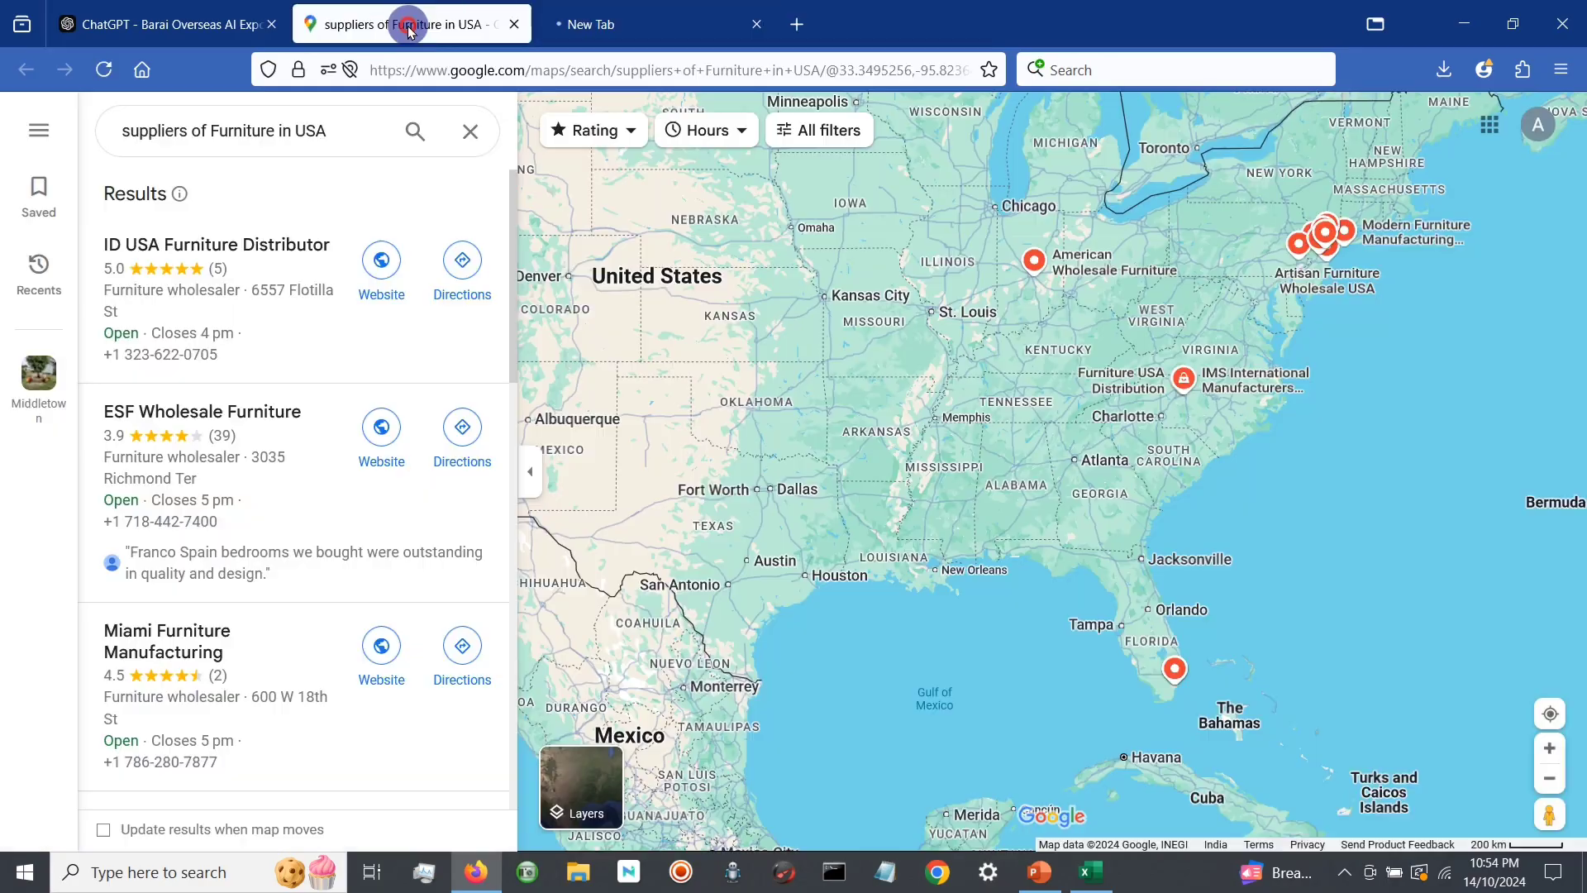
pyautogui.scroll(-3, 344, 424)
pyautogui.scroll(-5, 345, 424)
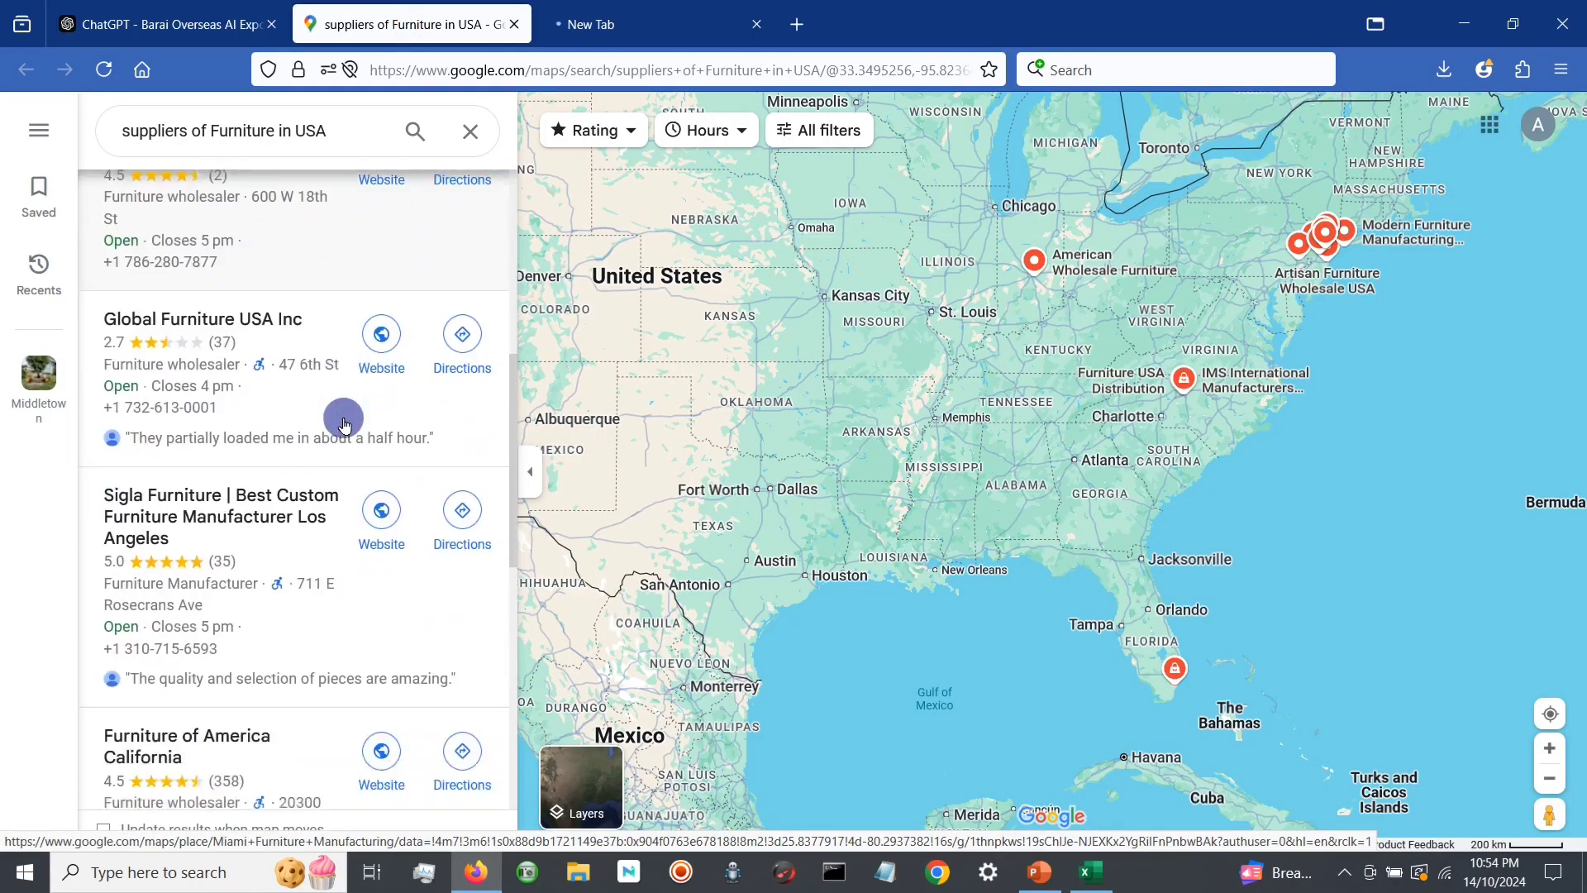
pyautogui.click(585, 25)
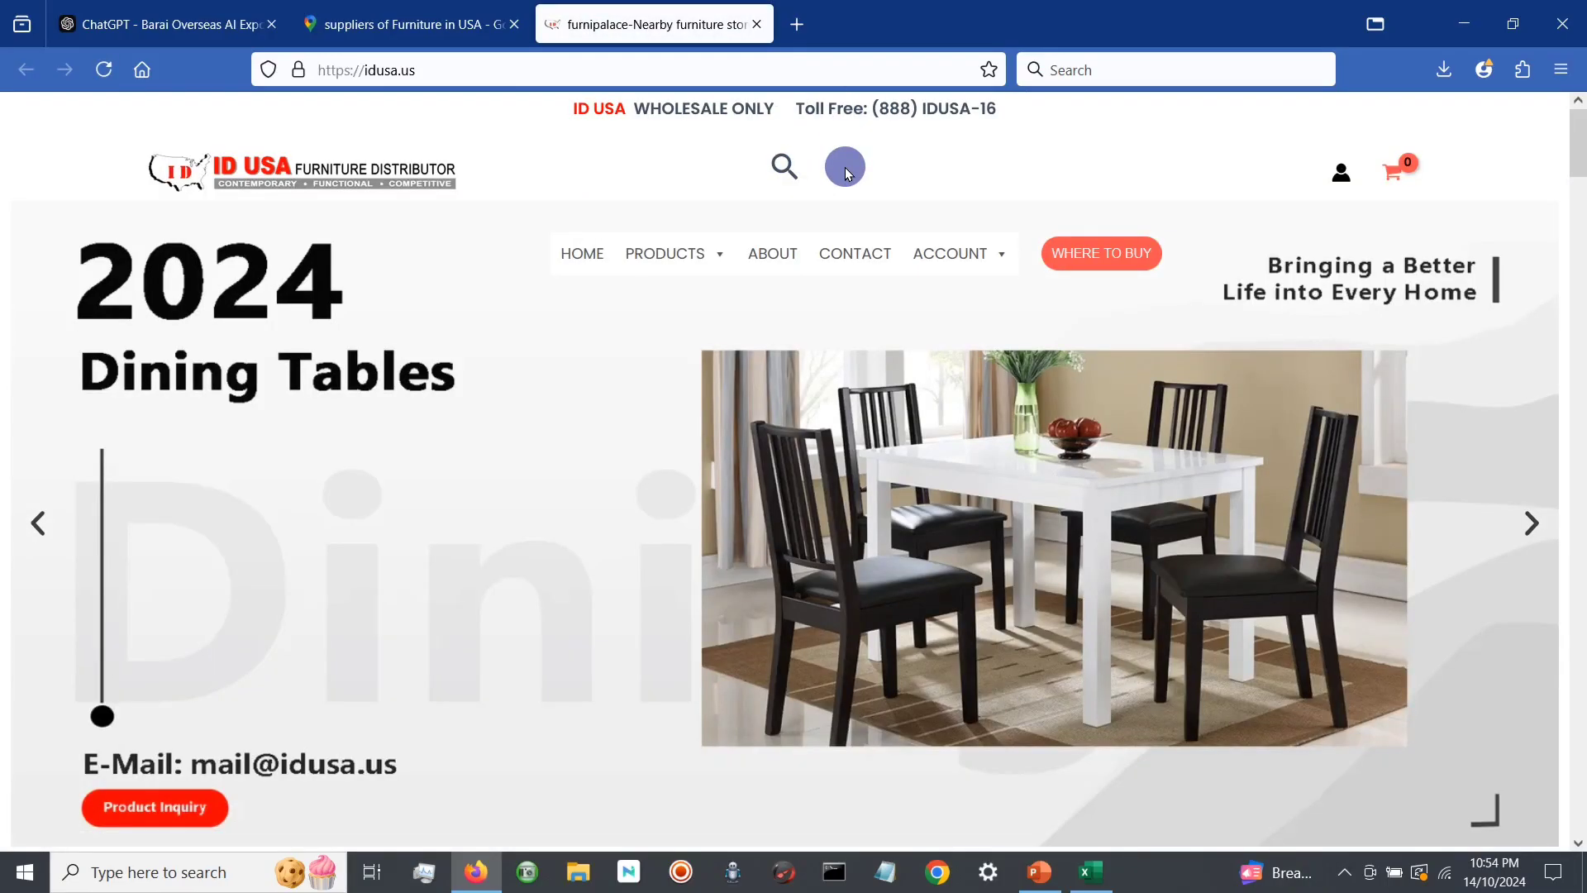
pyautogui.scroll(-5, 892, 281)
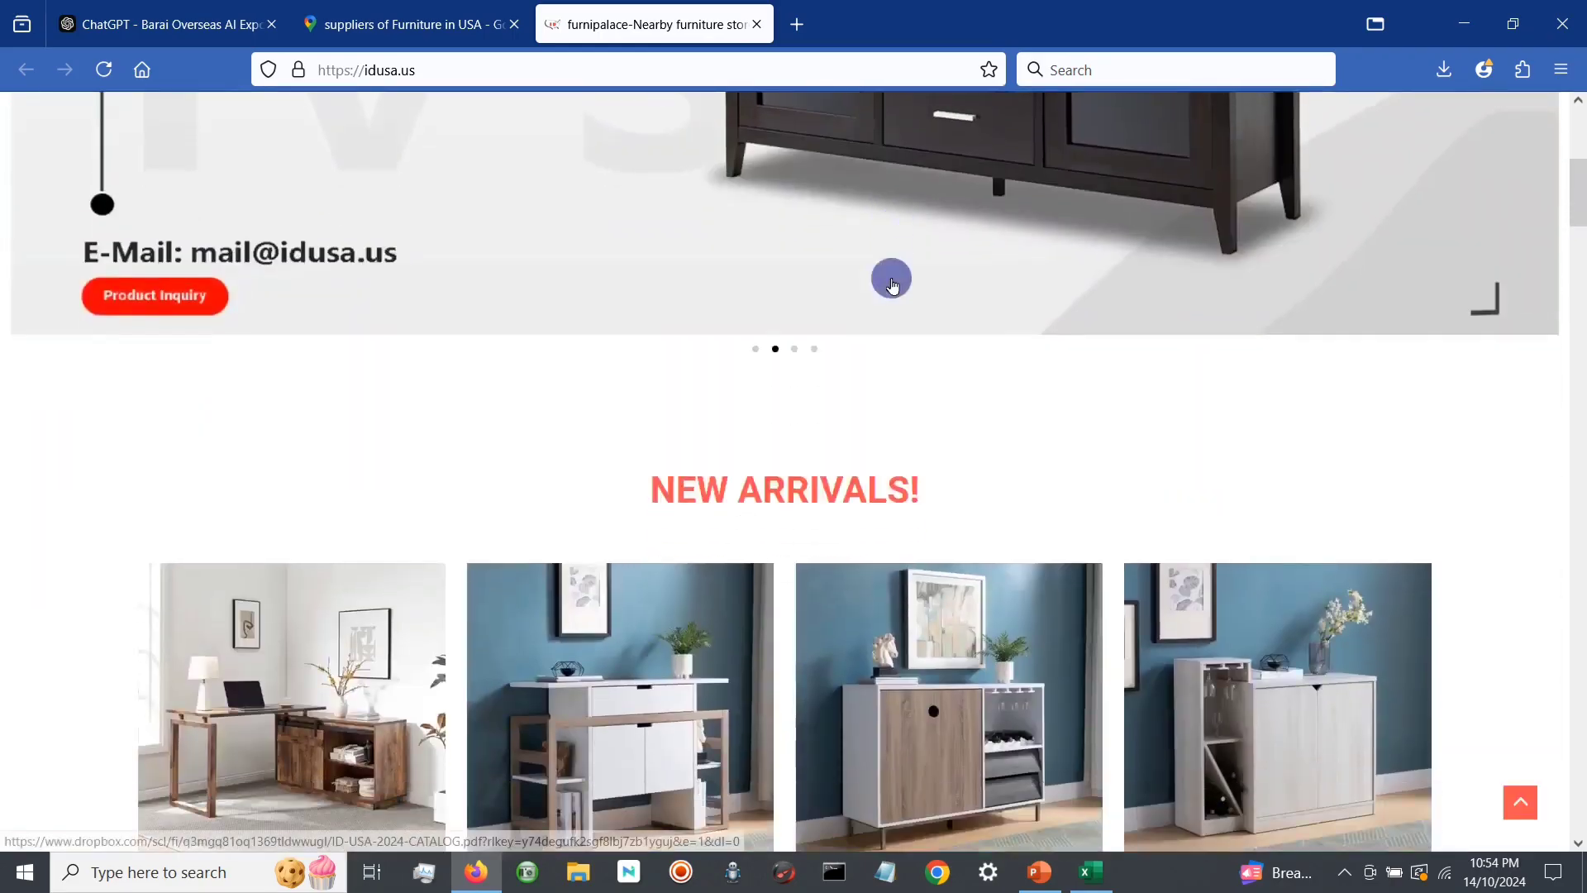
pyautogui.scroll(-20, 892, 286)
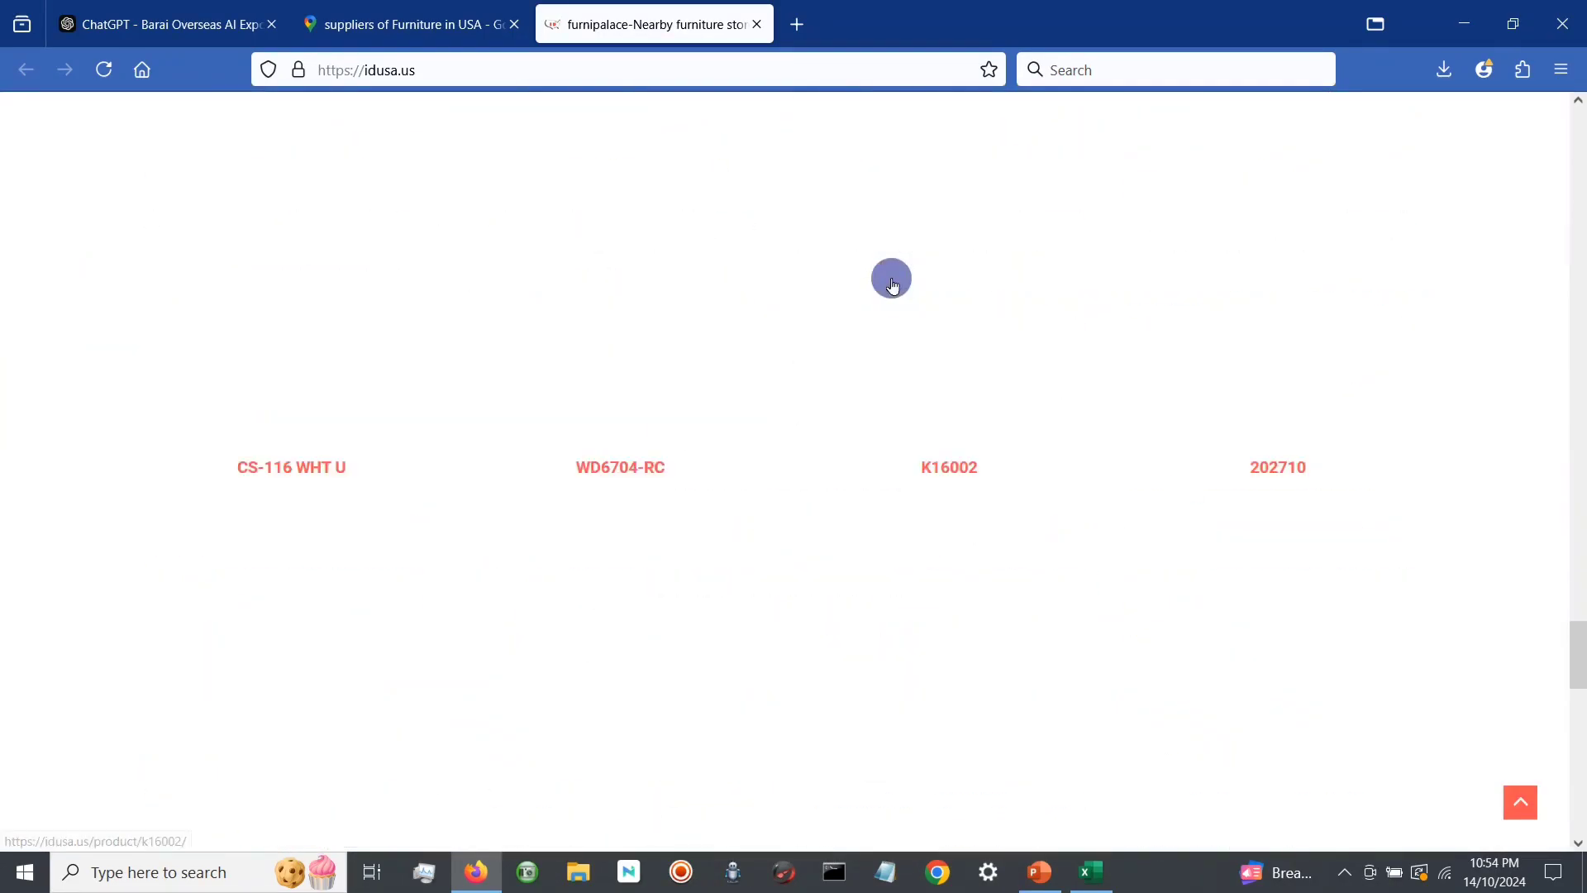
pyautogui.scroll(-10, 892, 285)
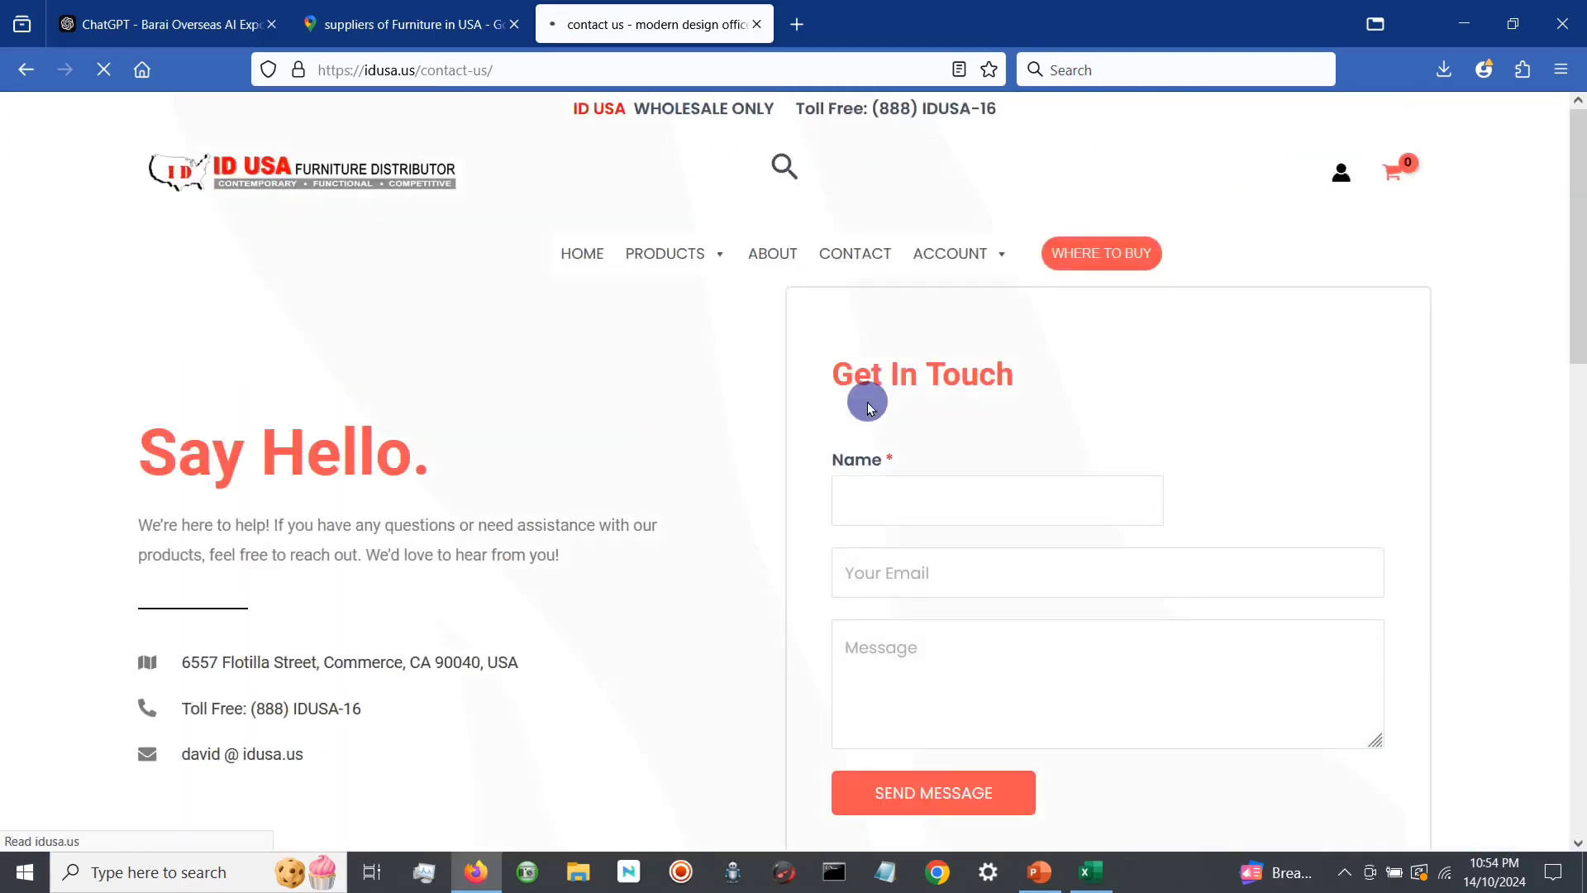
# Step: Examine the contact details on the ID USA contact page and highlight the listed e-mail address
pyautogui.scroll(-2, 868, 418)
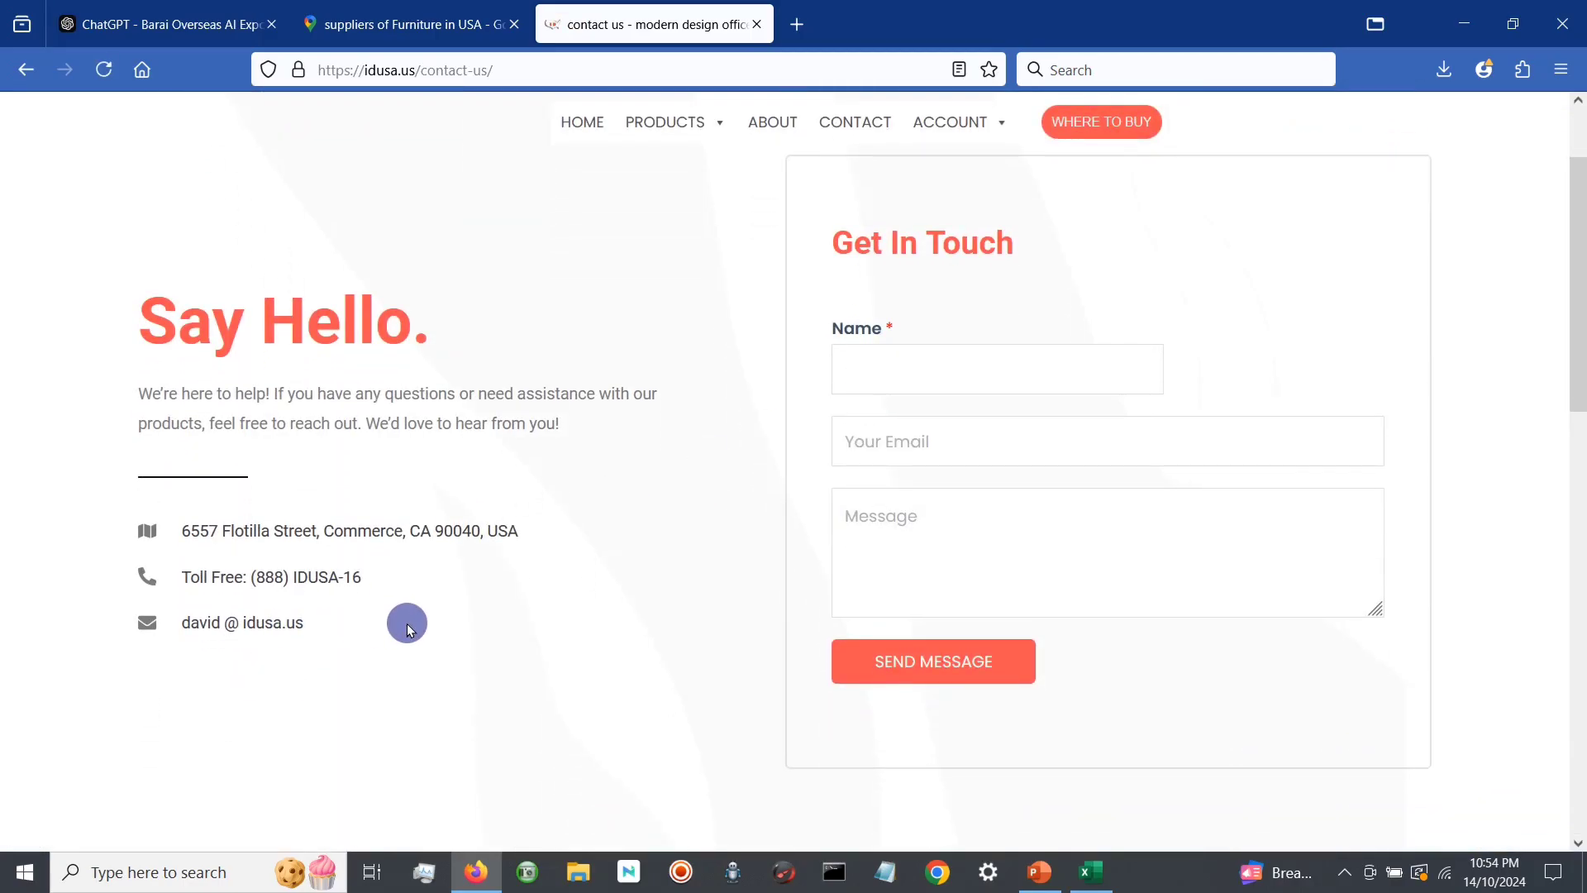
pyautogui.scroll(-1, 408, 624)
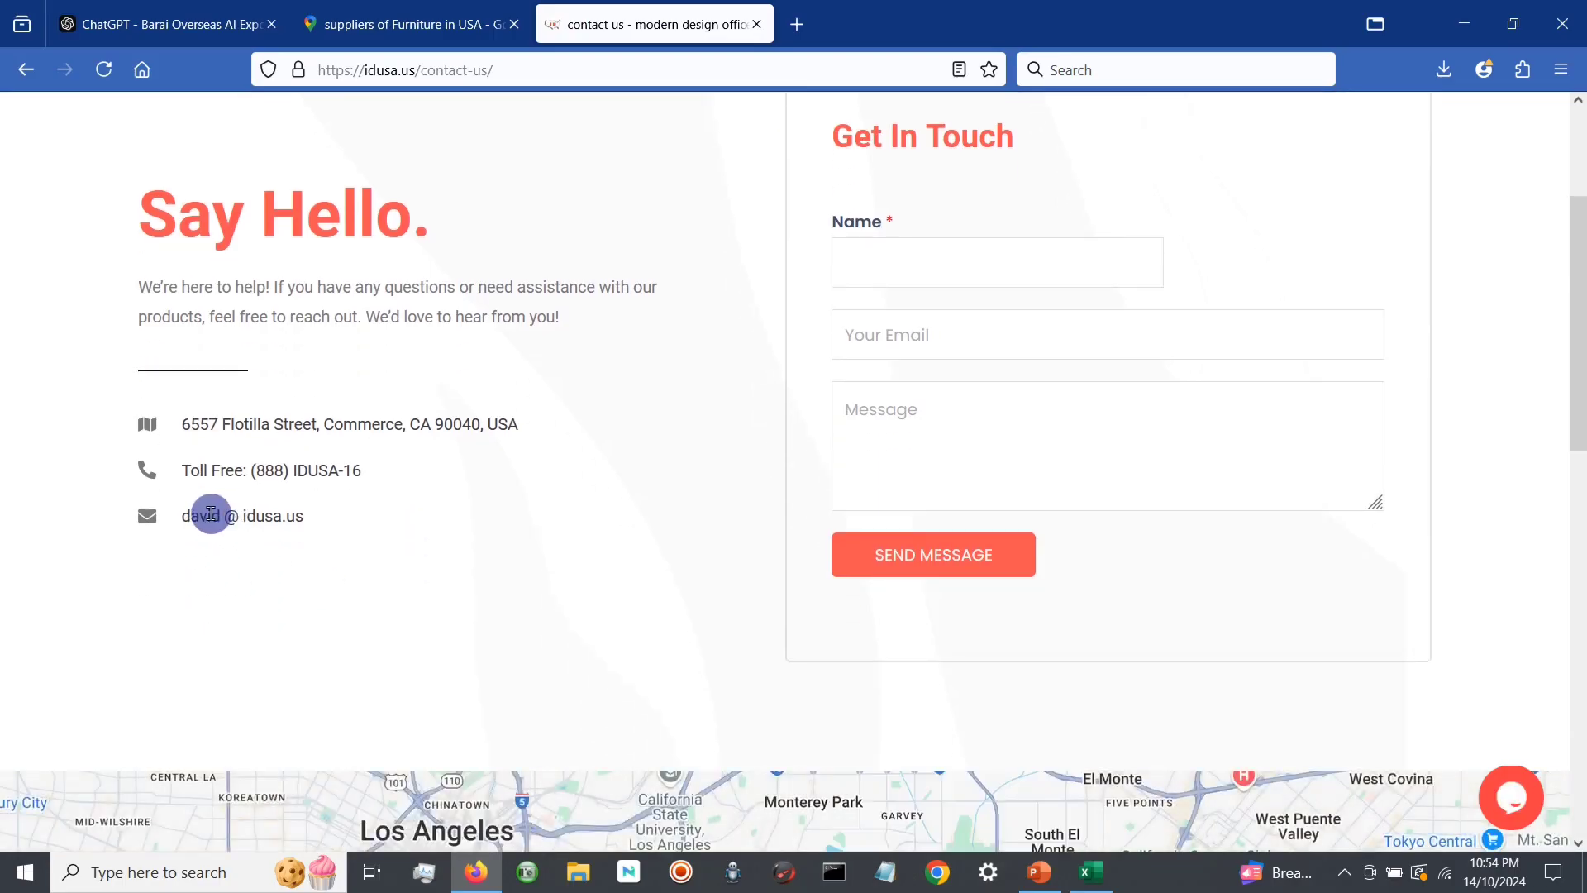
pyautogui.moveTo(183, 514); pyautogui.dragTo(309, 520)
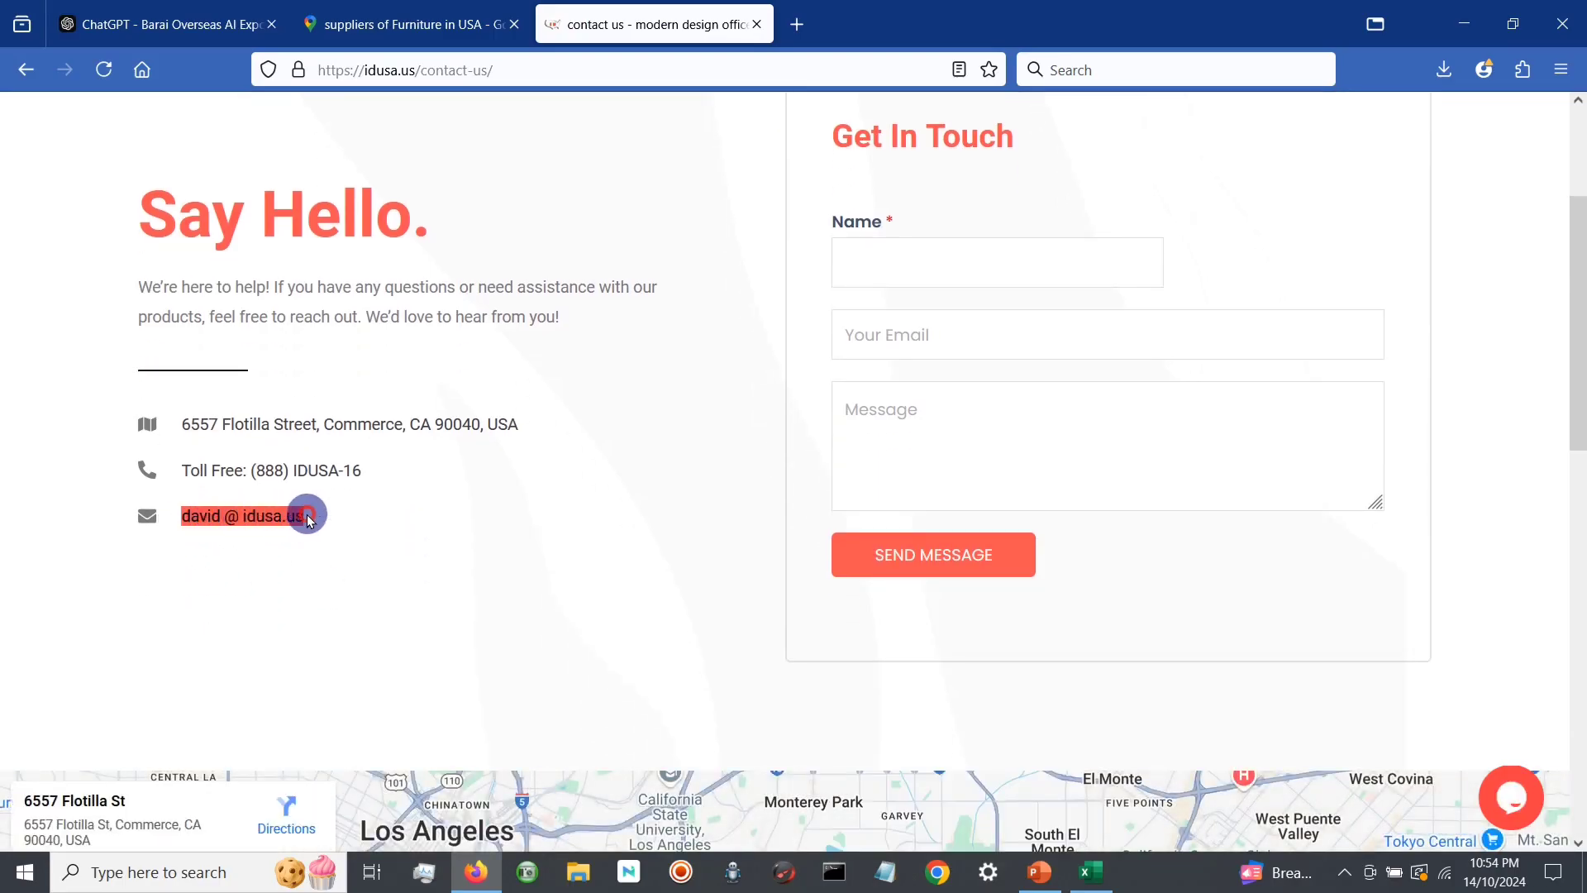
pyautogui.click(434, 547)
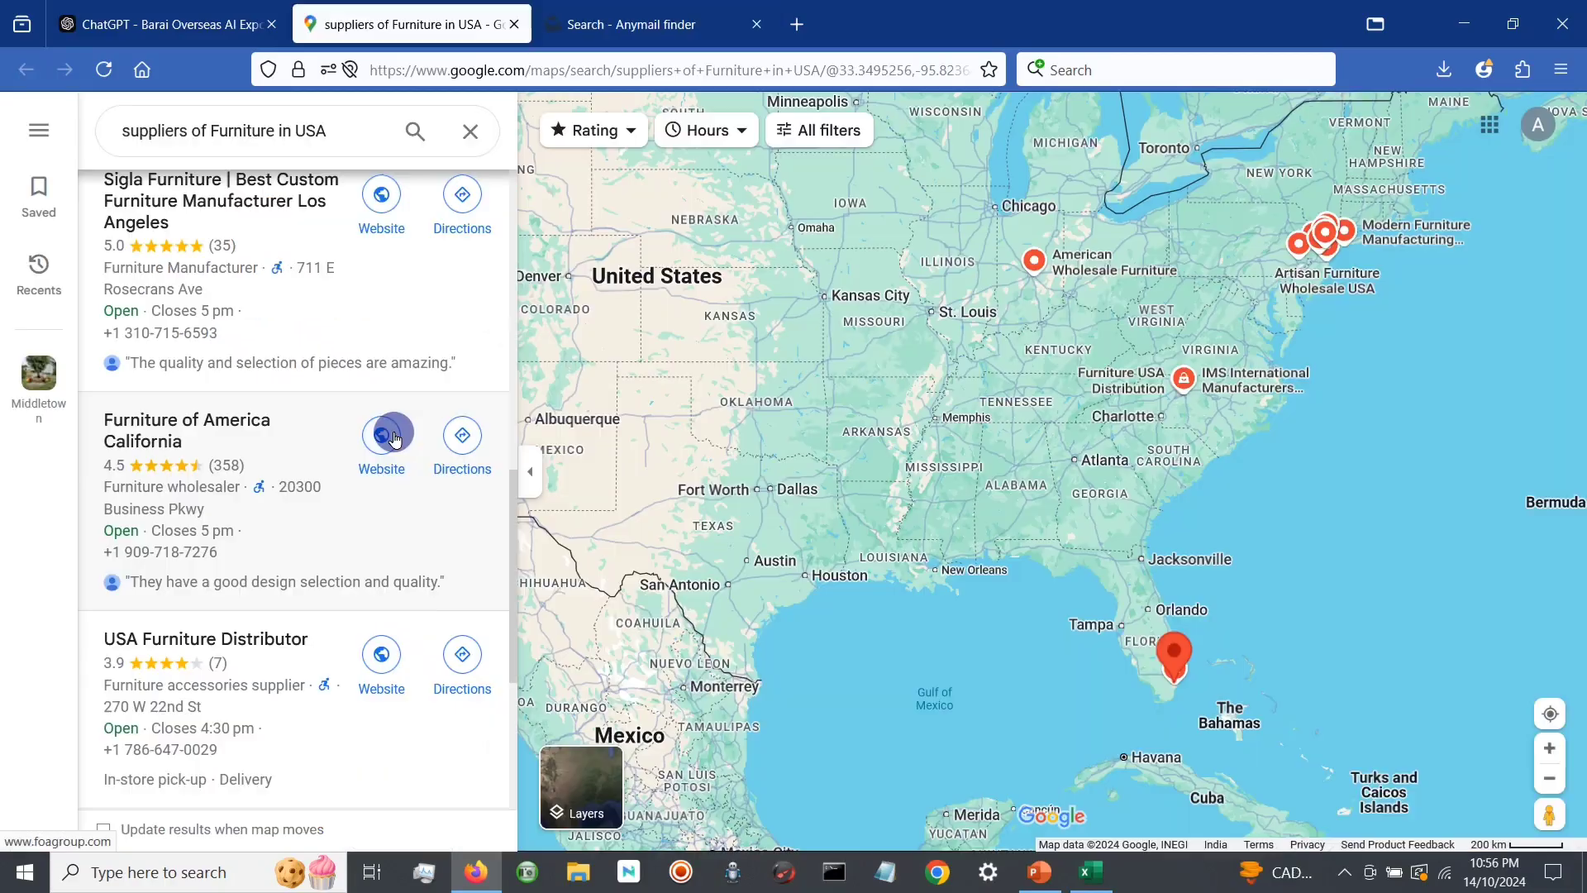
# Step: Open Furniture of America California's website from the Maps results, browse its home page and go to its contact page
pyautogui.click(379, 460)
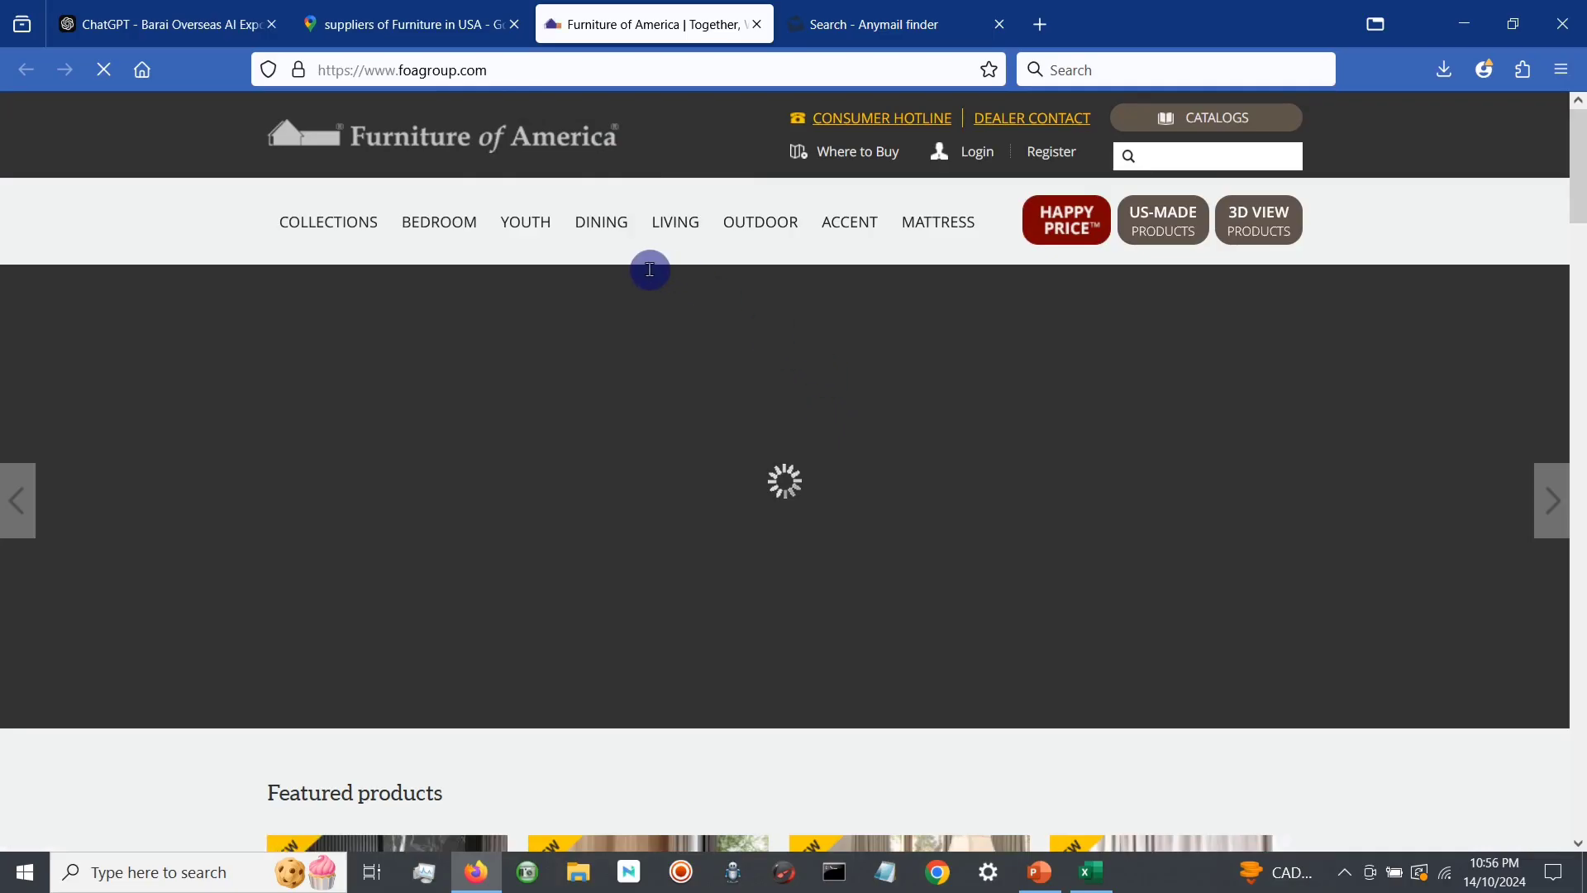
pyautogui.scroll(-10, 1066, 529)
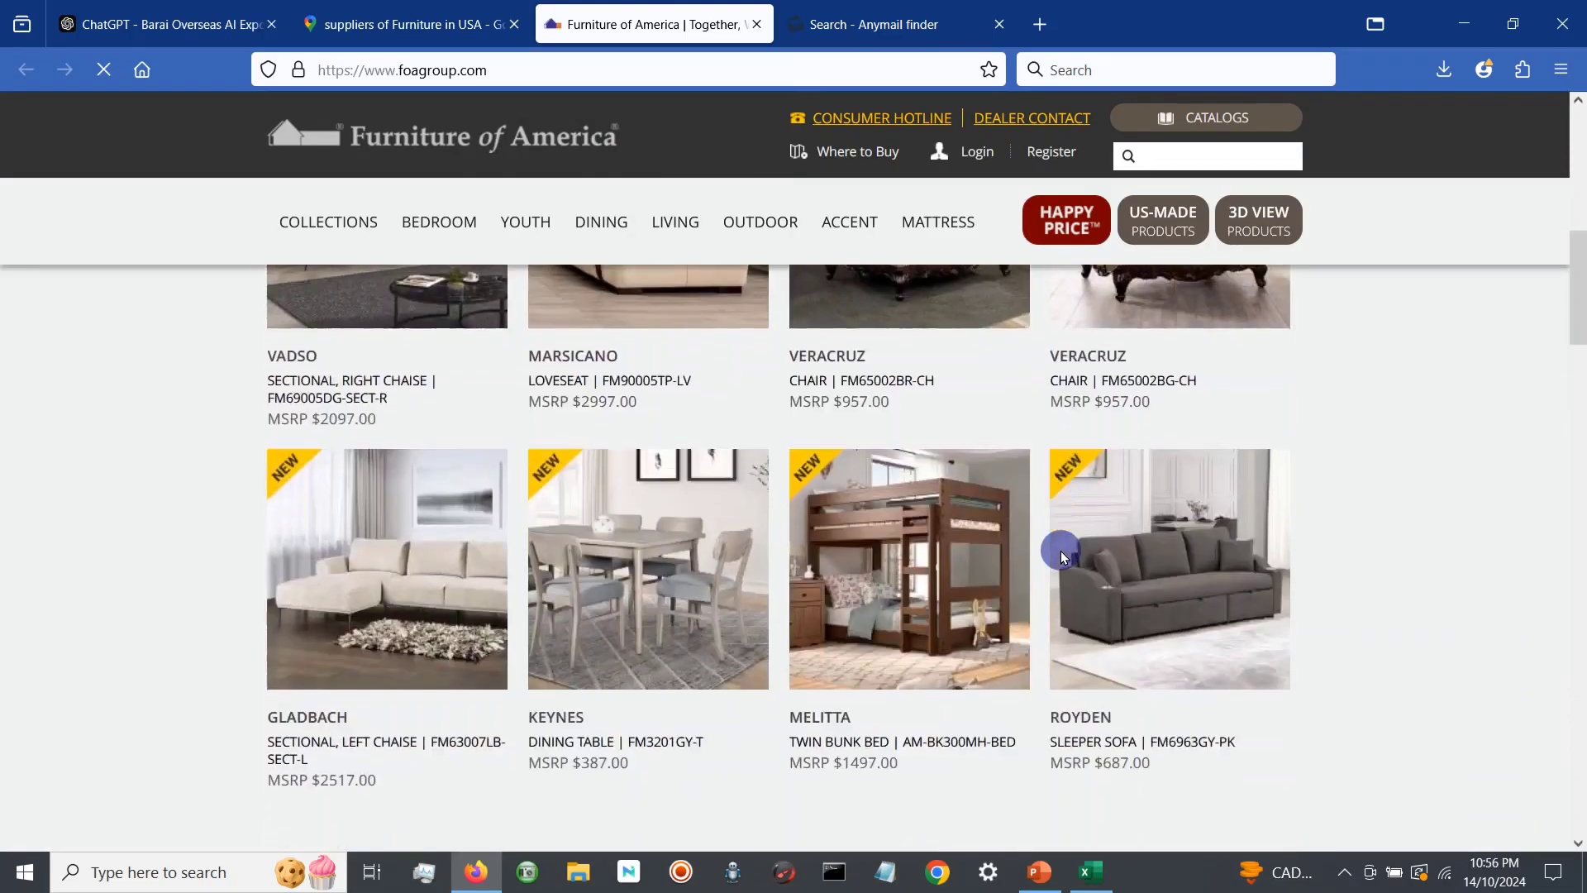
pyautogui.scroll(-15, 1062, 558)
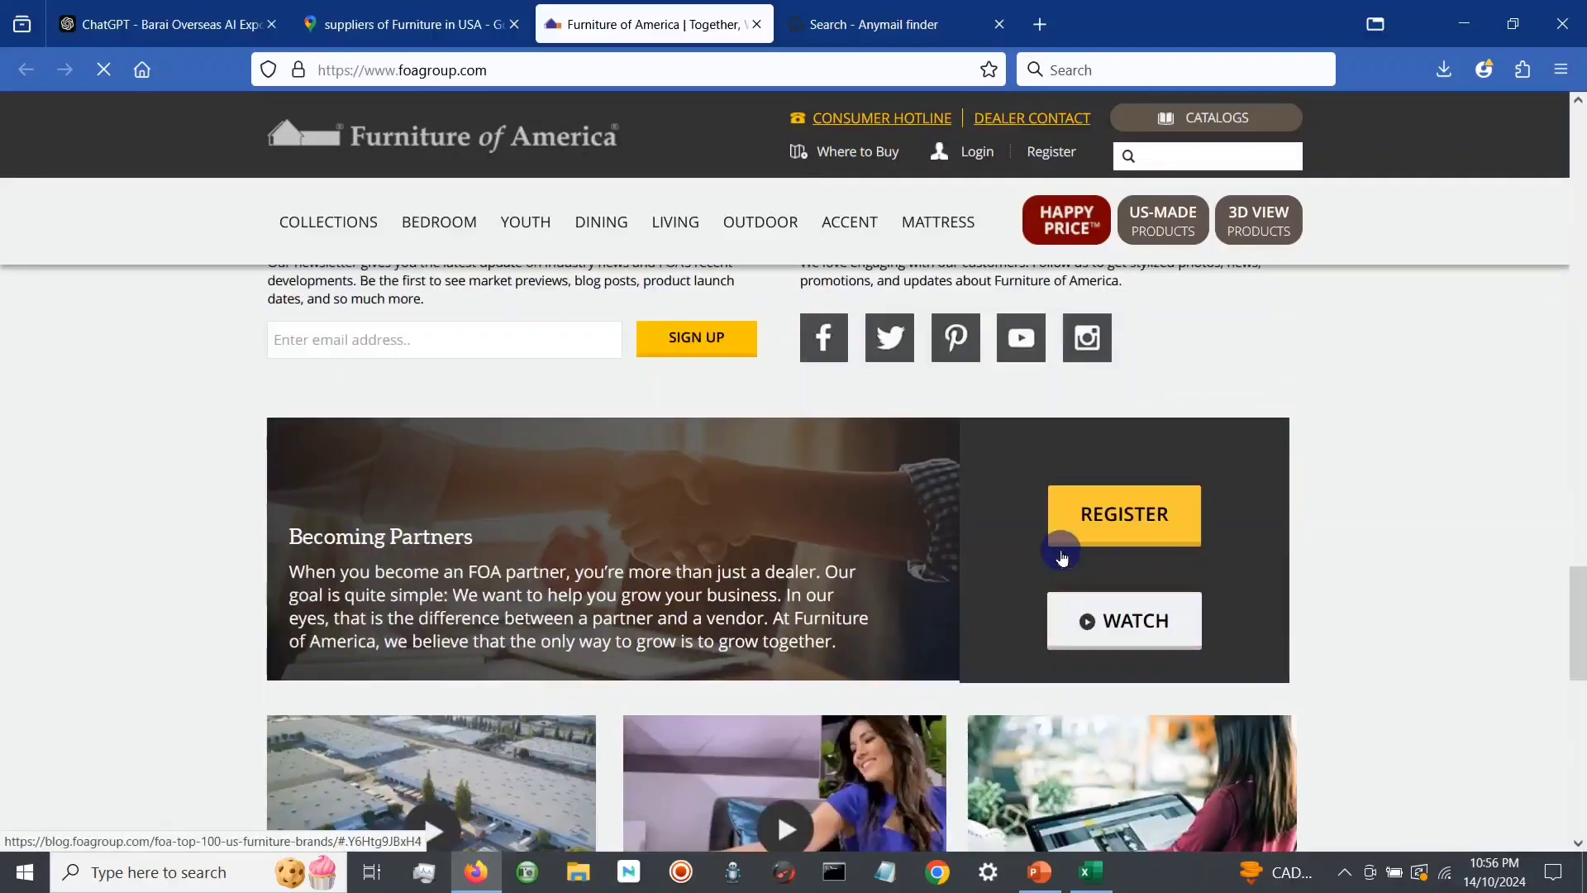
pyautogui.scroll(-5, 1061, 554)
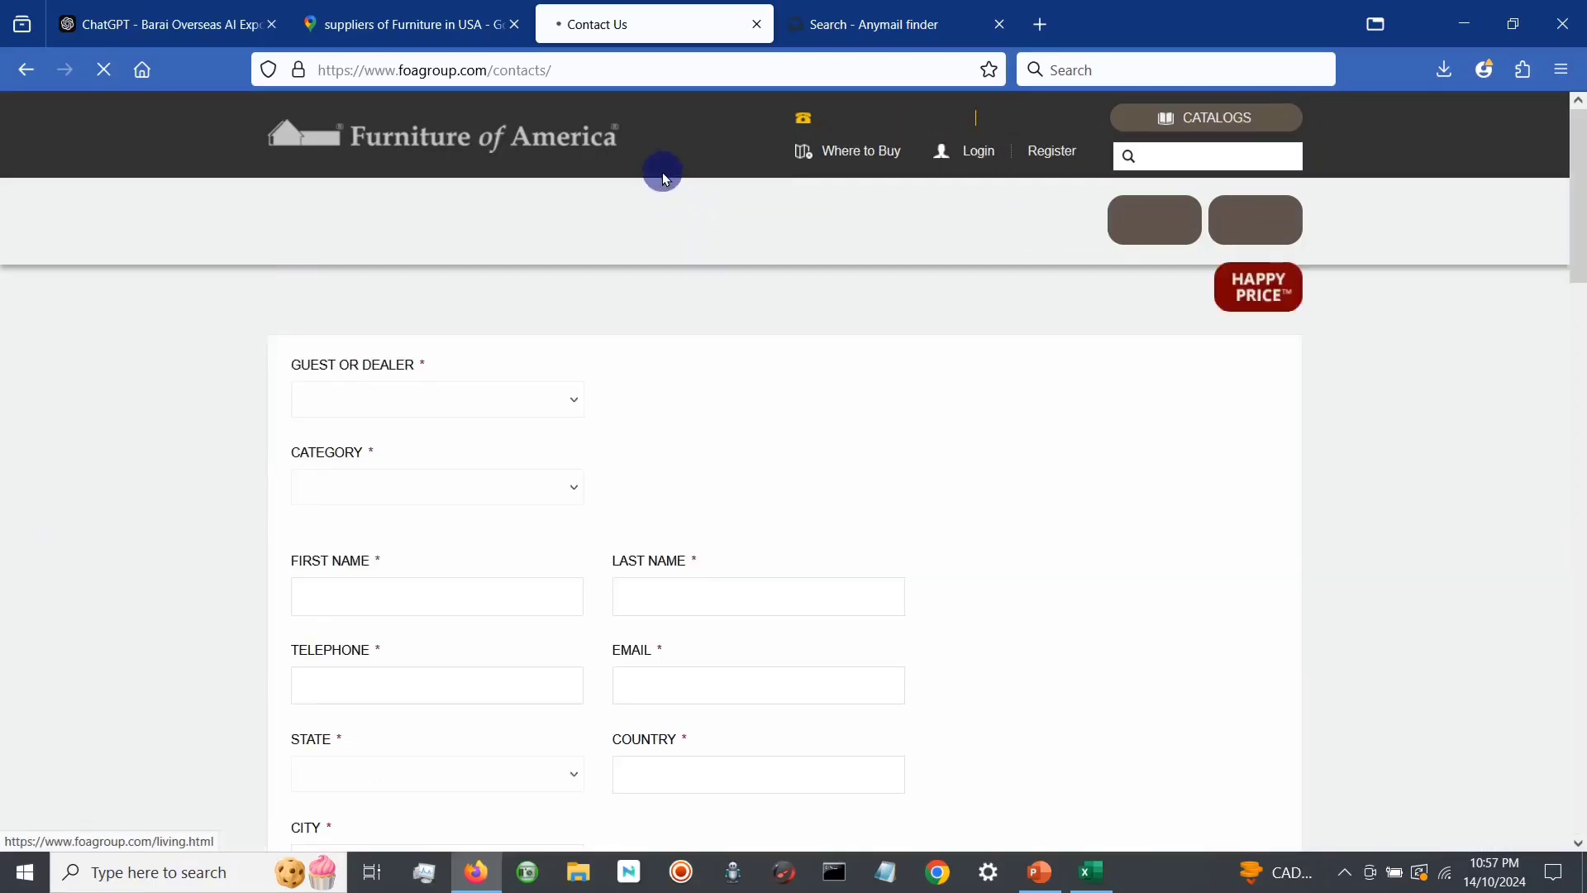
# Step: Examine the consumer hotline, headquarters and branch contact details on the Furniture of America contact page
pyautogui.scroll(-15, 742, 453)
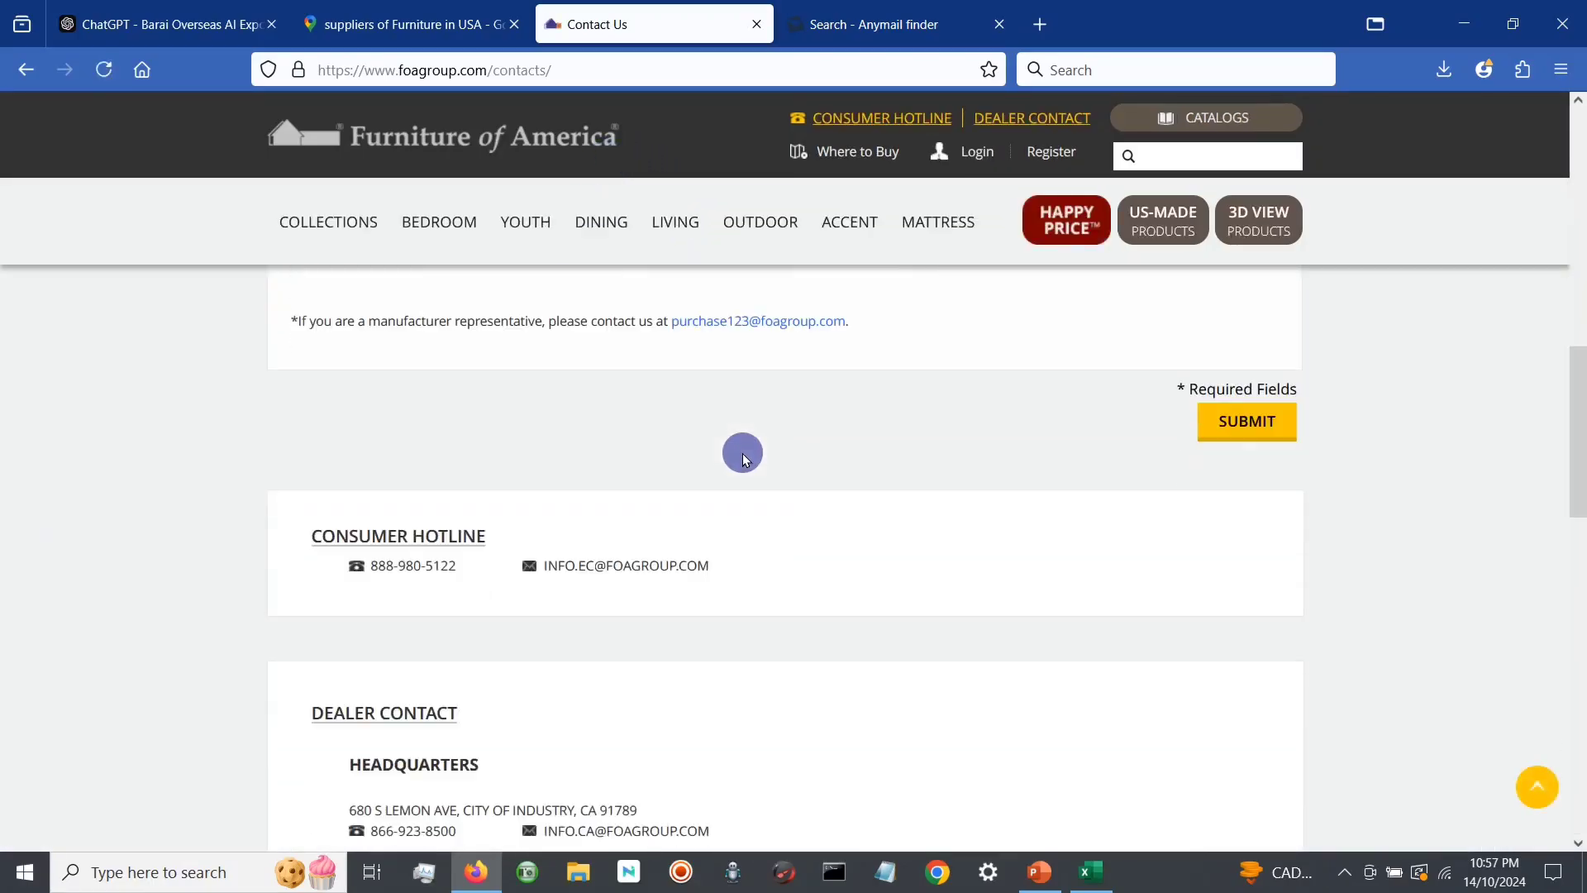
pyautogui.scroll(-10, 742, 460)
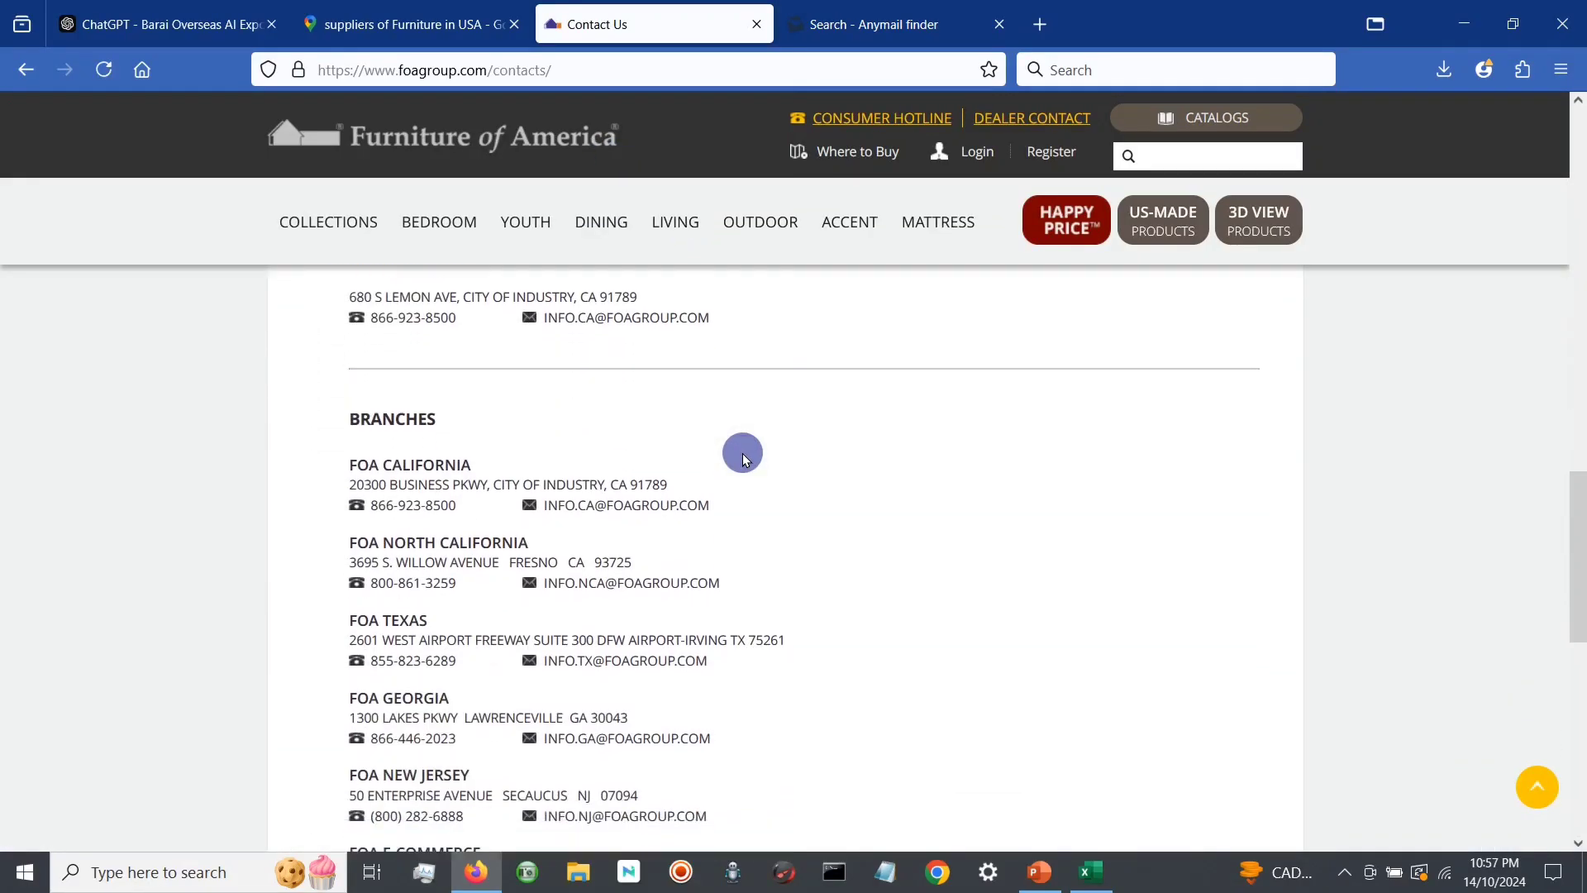
pyautogui.scroll(2, 742, 459)
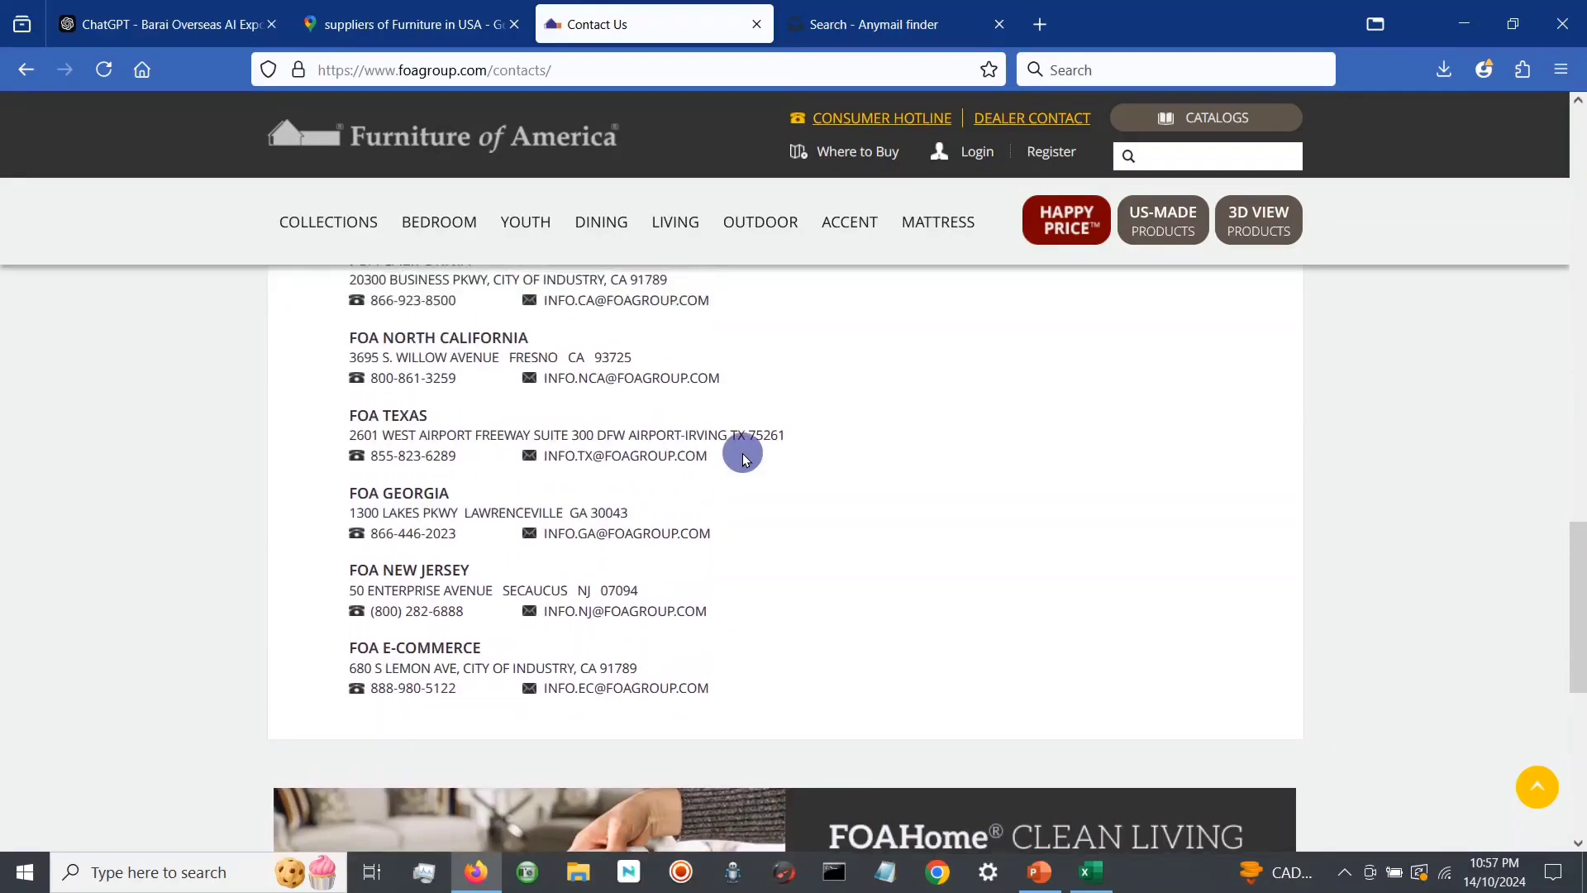
pyautogui.scroll(2, 743, 459)
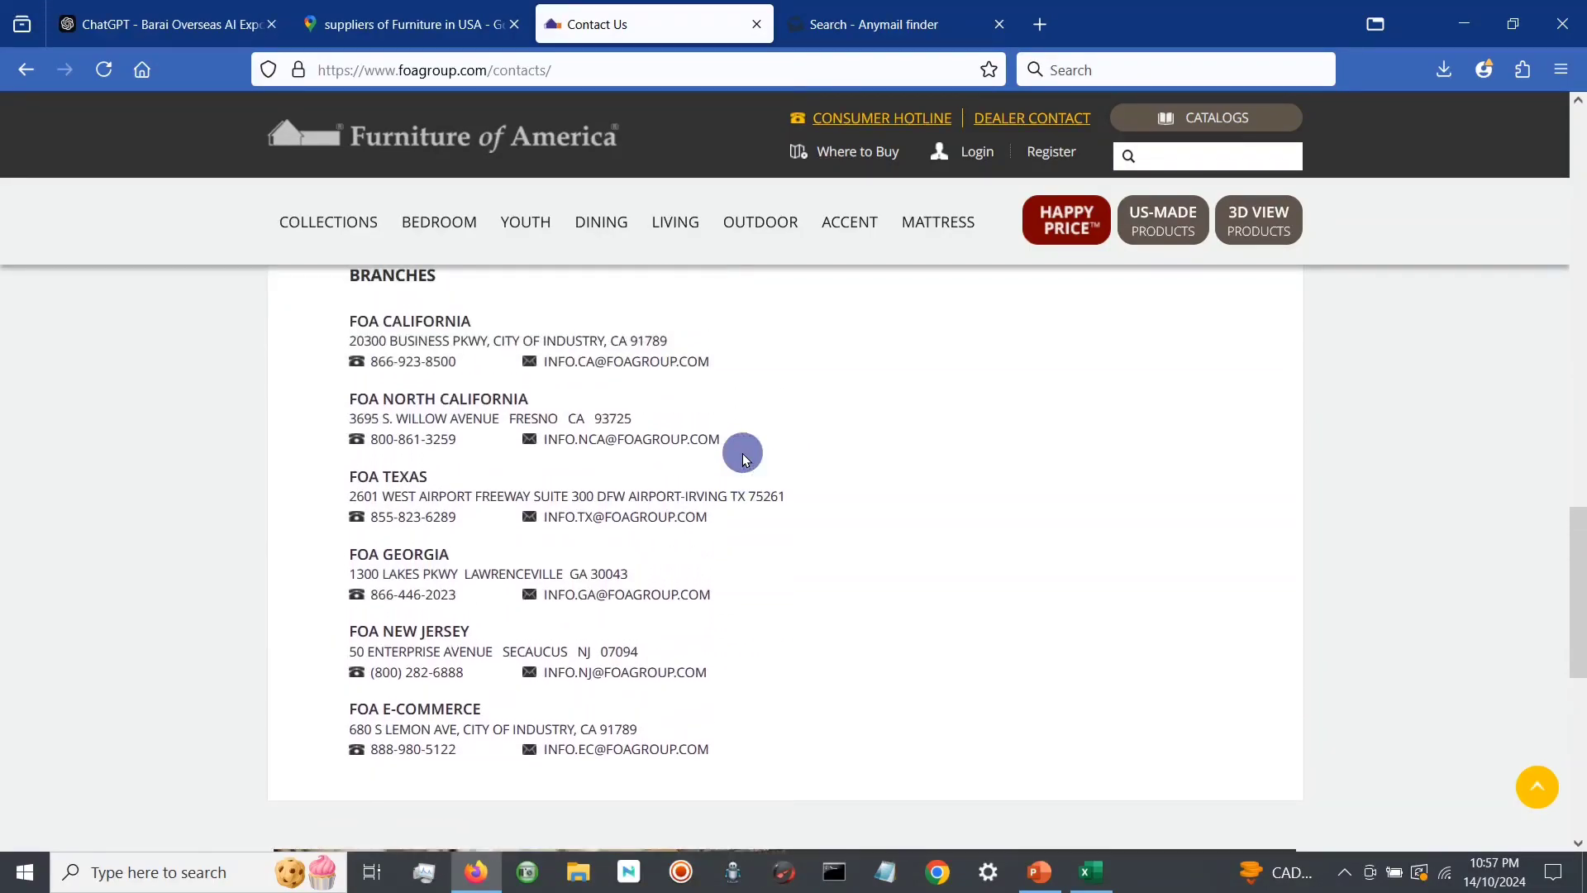
# Step: Copy the web address of the Furniture of America contact page
pyautogui.click(500, 55)
pyautogui.rightClick(516, 73)
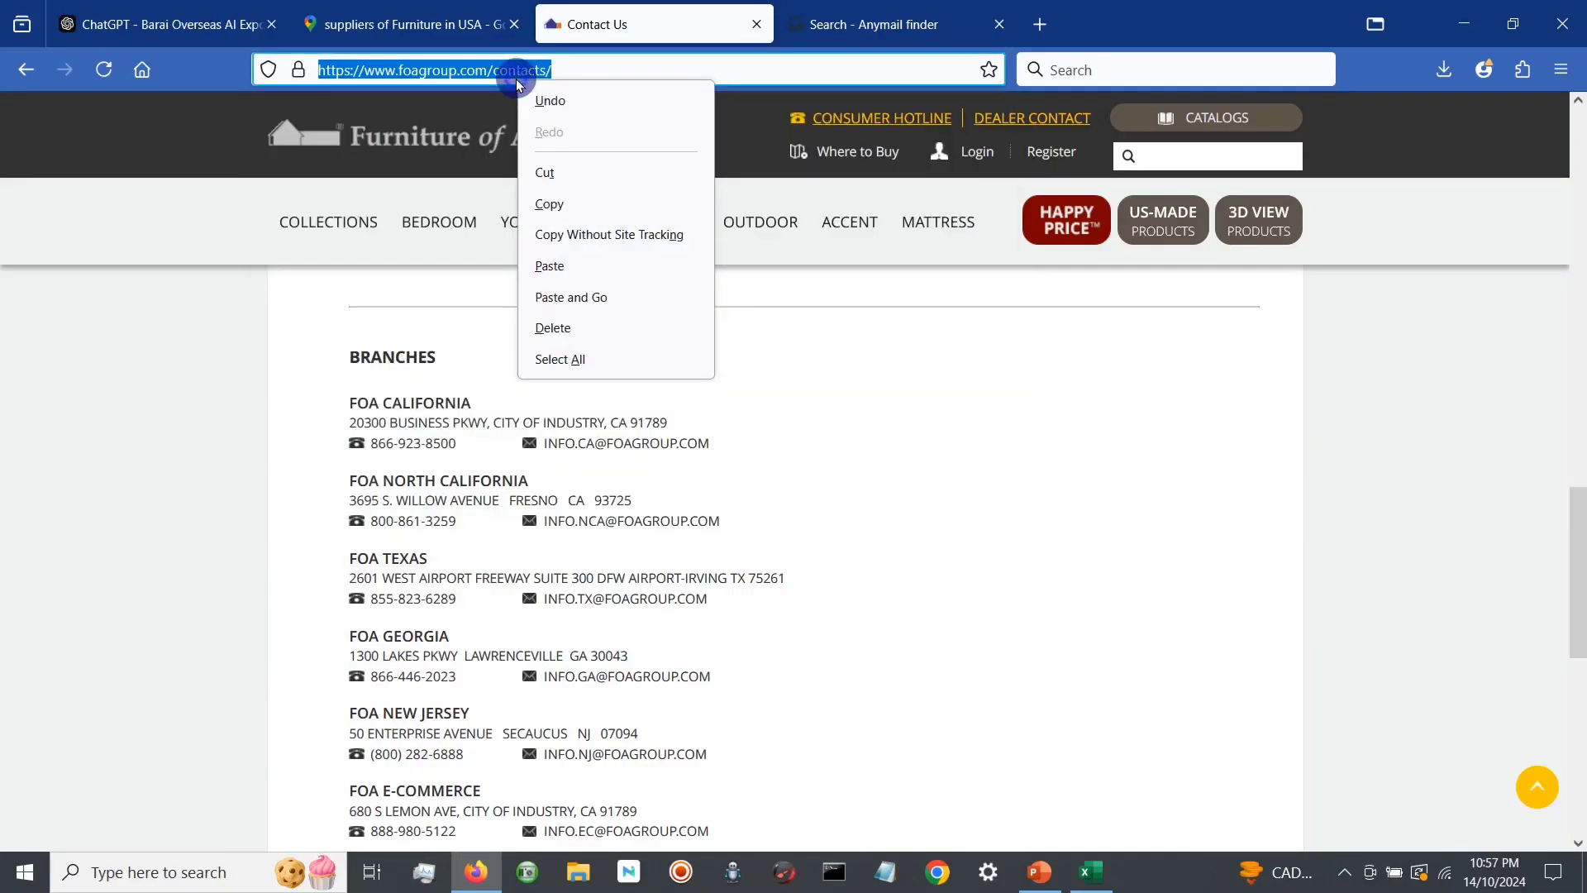
pyautogui.click(618, 199)
# Step: Switch to Anymail finder, dismiss the verified e-mail results for idusa.us and go on to another free search
pyautogui.click(899, 27)
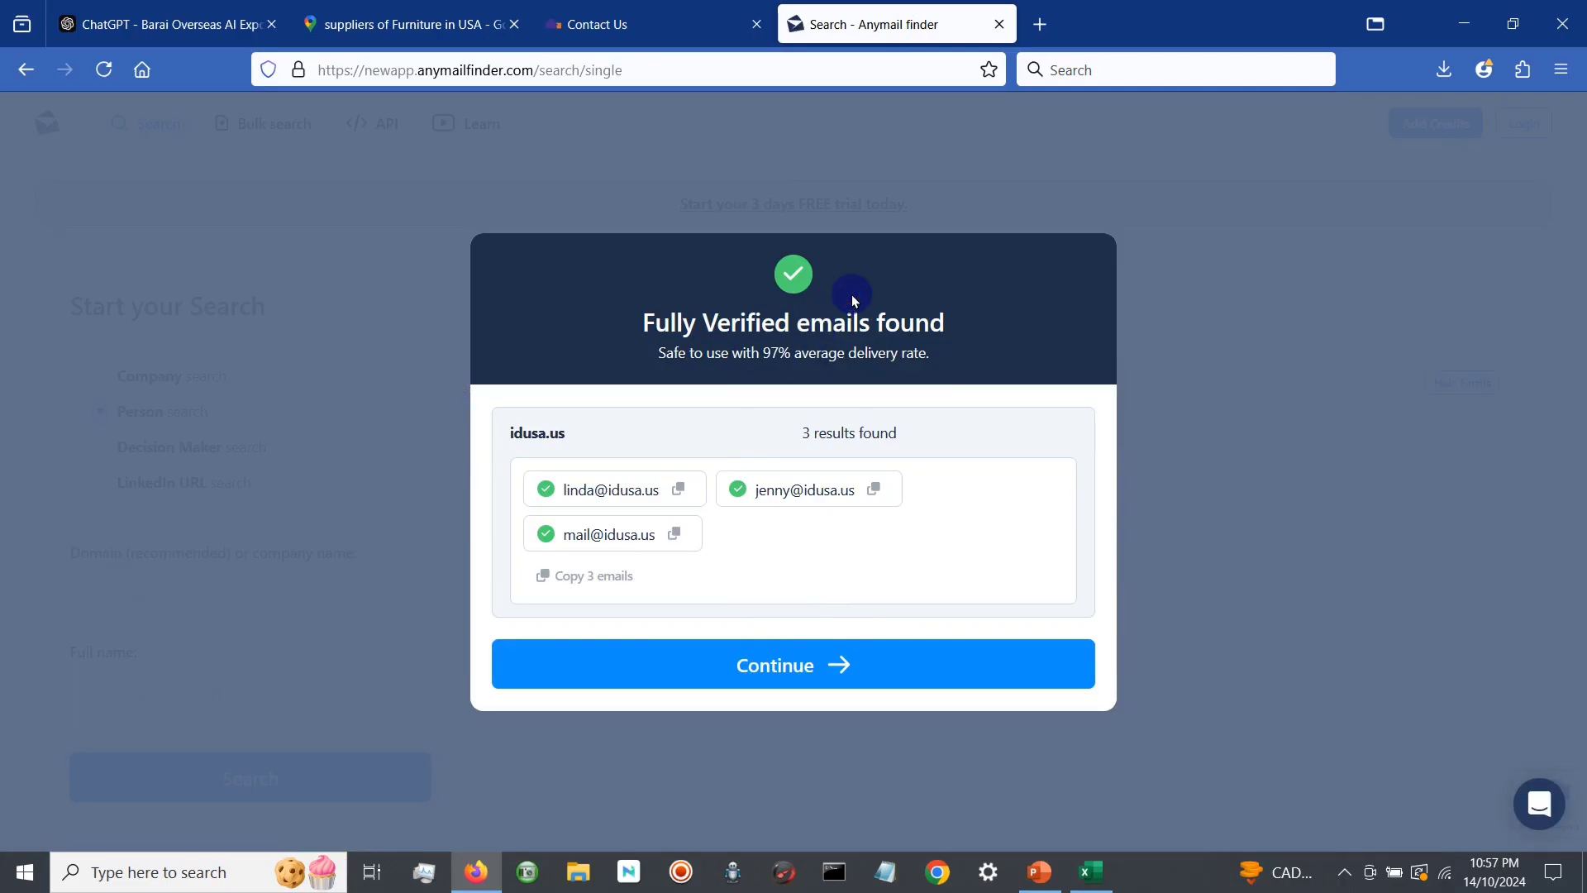
pyautogui.click(825, 662)
pyautogui.click(723, 453)
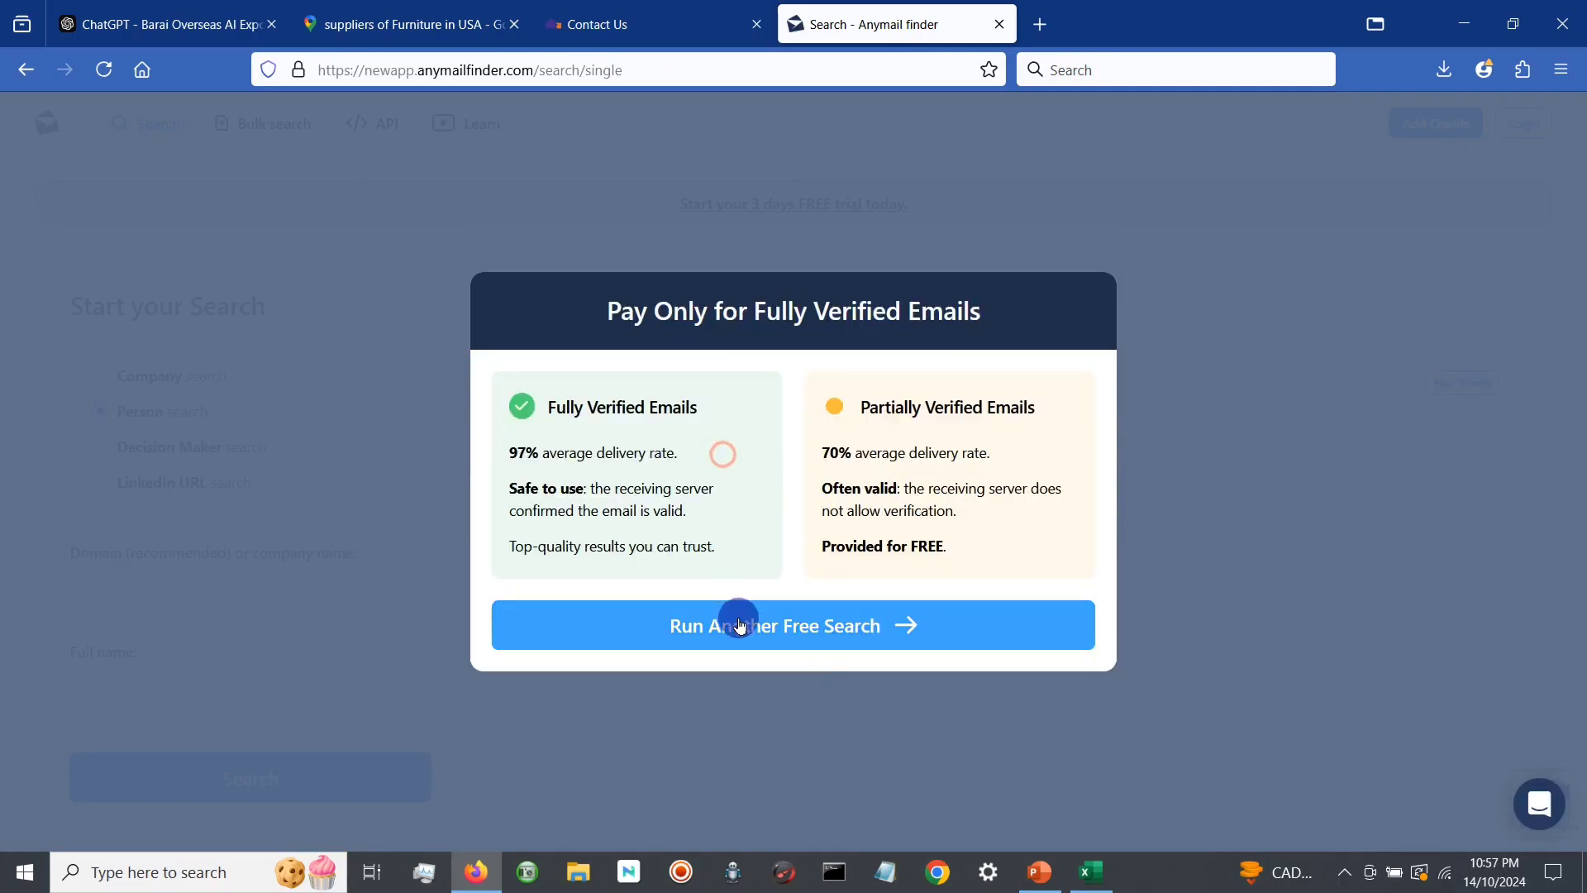
pyautogui.click(740, 626)
pyautogui.click(300, 609)
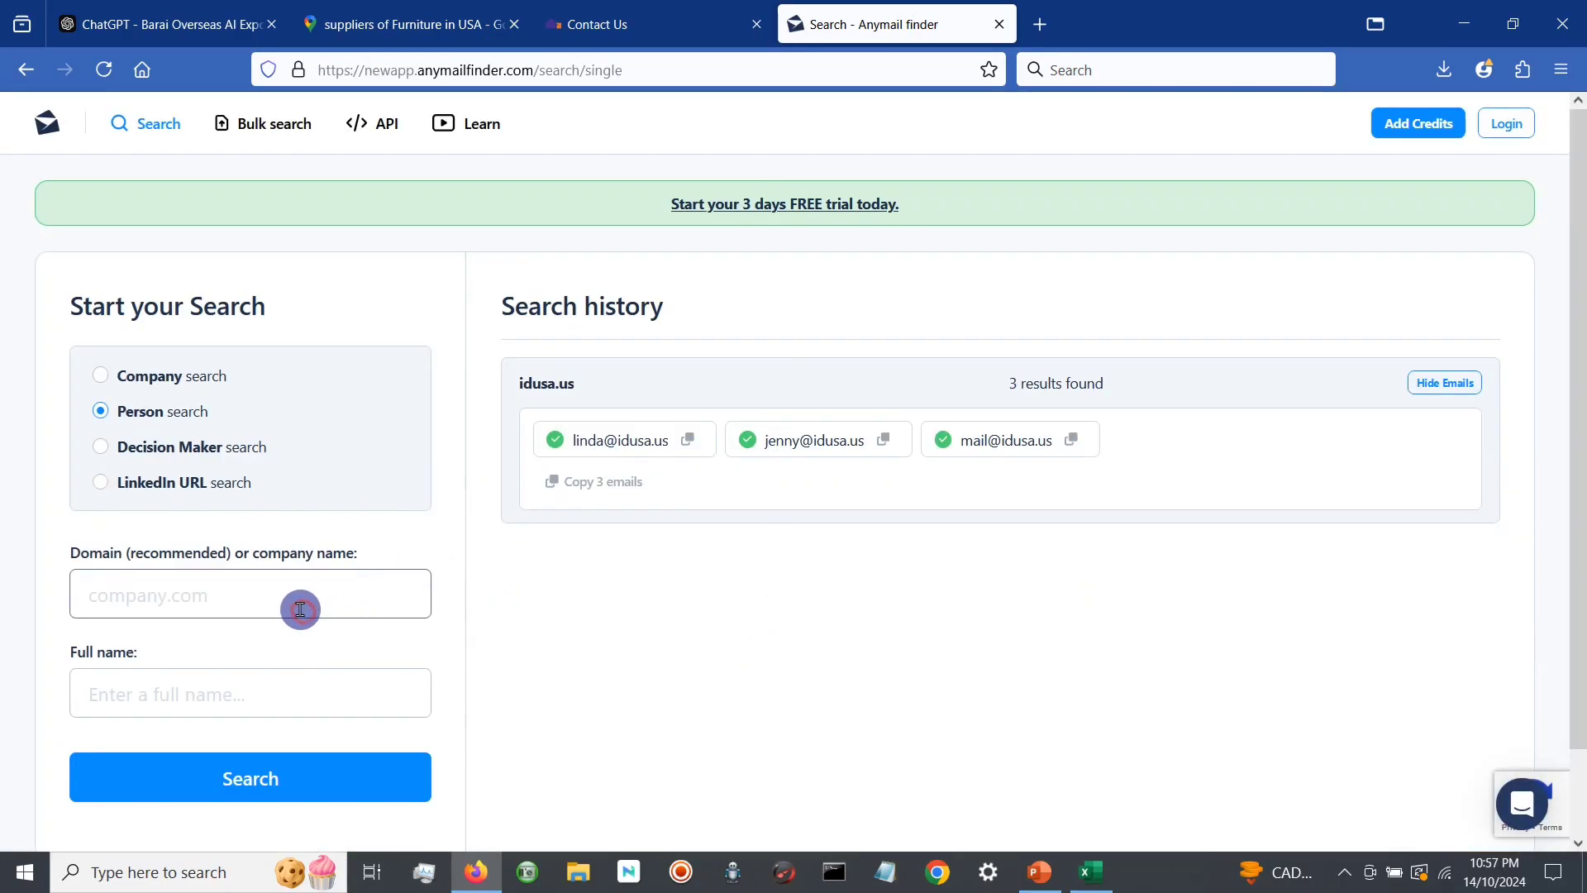
pyautogui.click(150, 376)
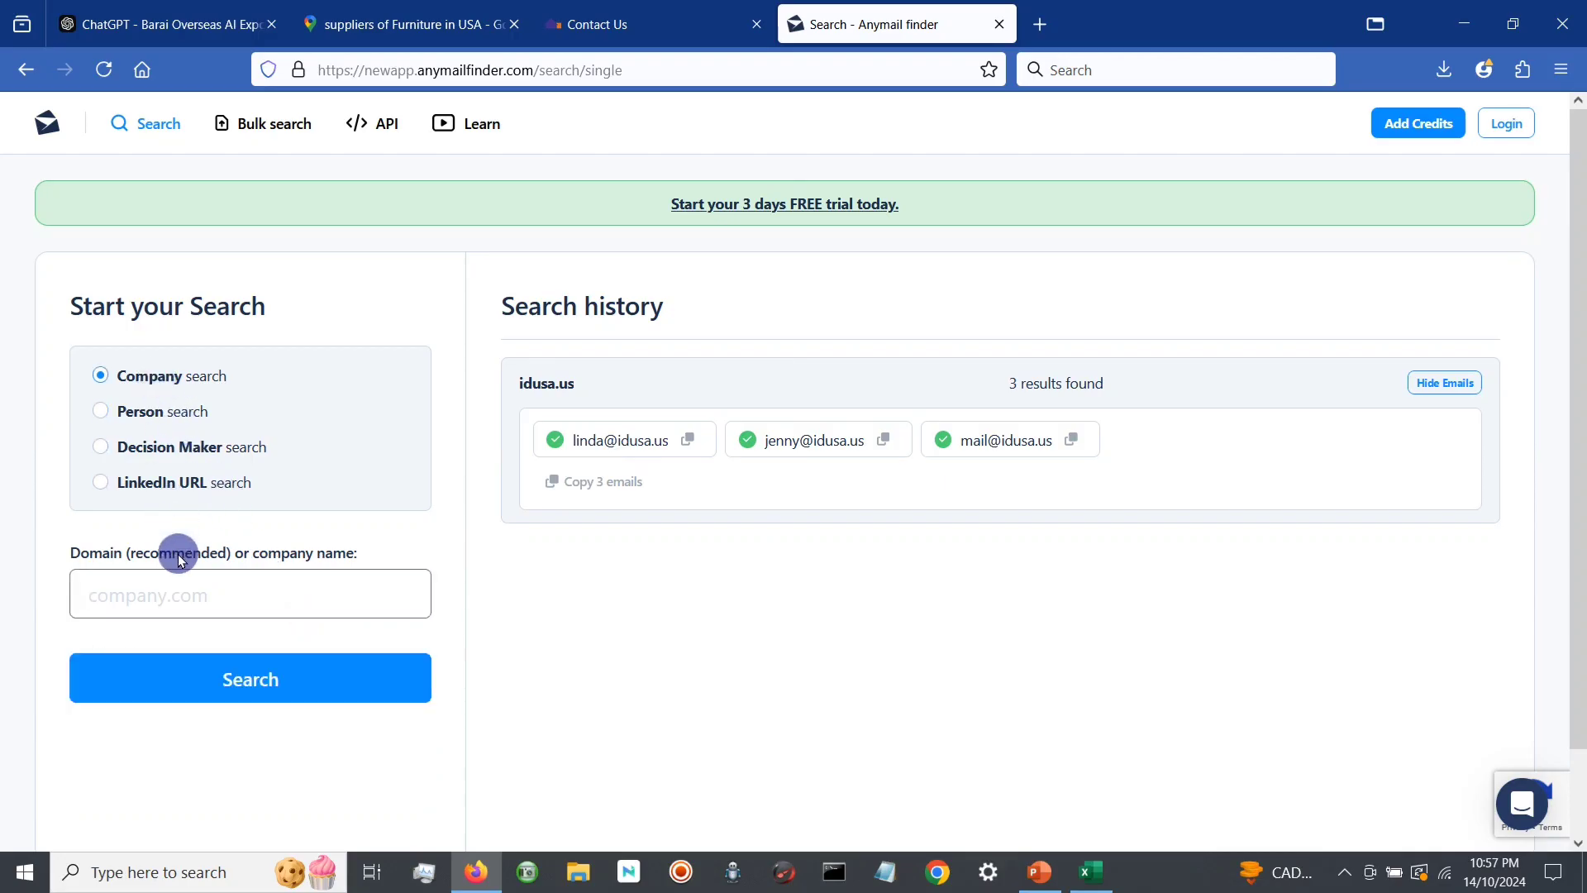
pyautogui.click(194, 604)
pyautogui.hotkey('ctrl', 'v')
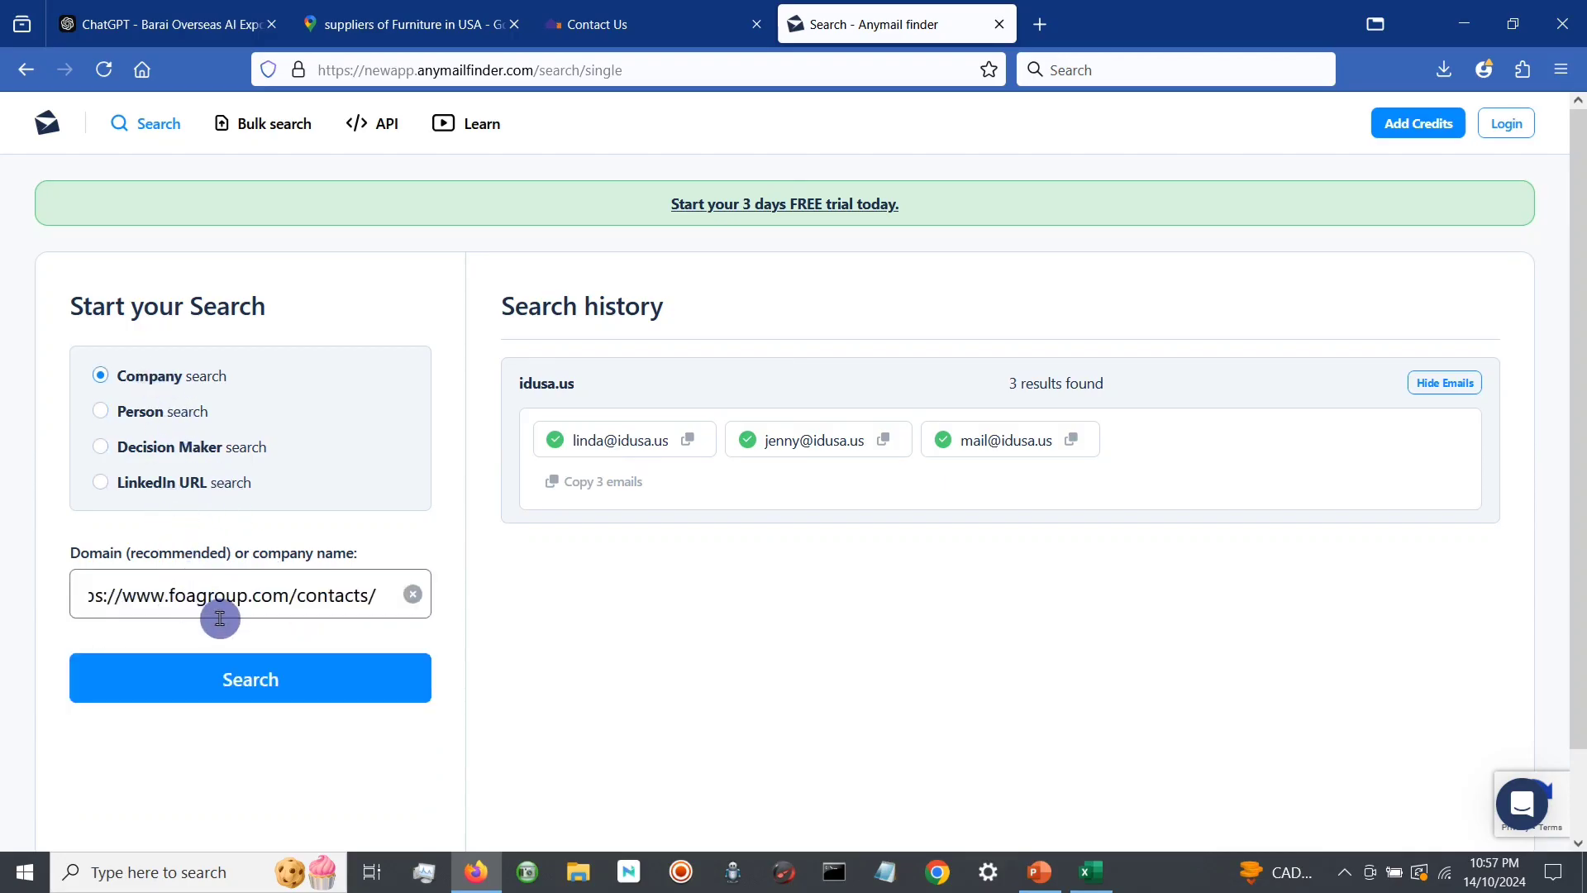
pyautogui.press('BackSpace')
pyautogui.press('BackSpace')
pyautogui.press('BackSpace')
pyautogui.press('BackSpace')
pyautogui.press('BackSpace')
pyautogui.press('BackSpace')
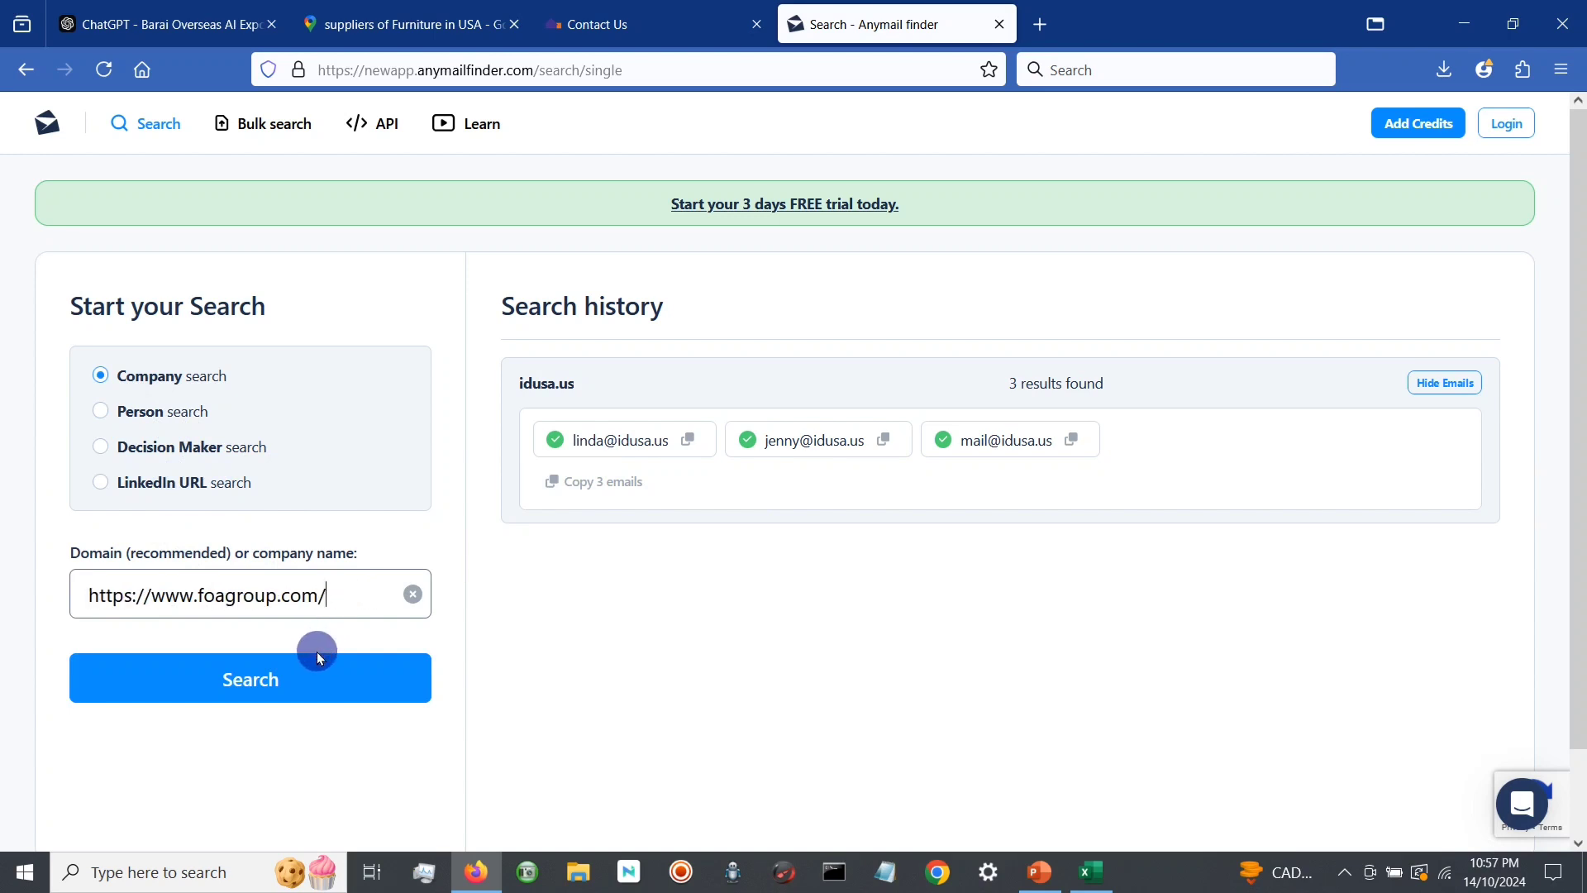
pyautogui.click(306, 679)
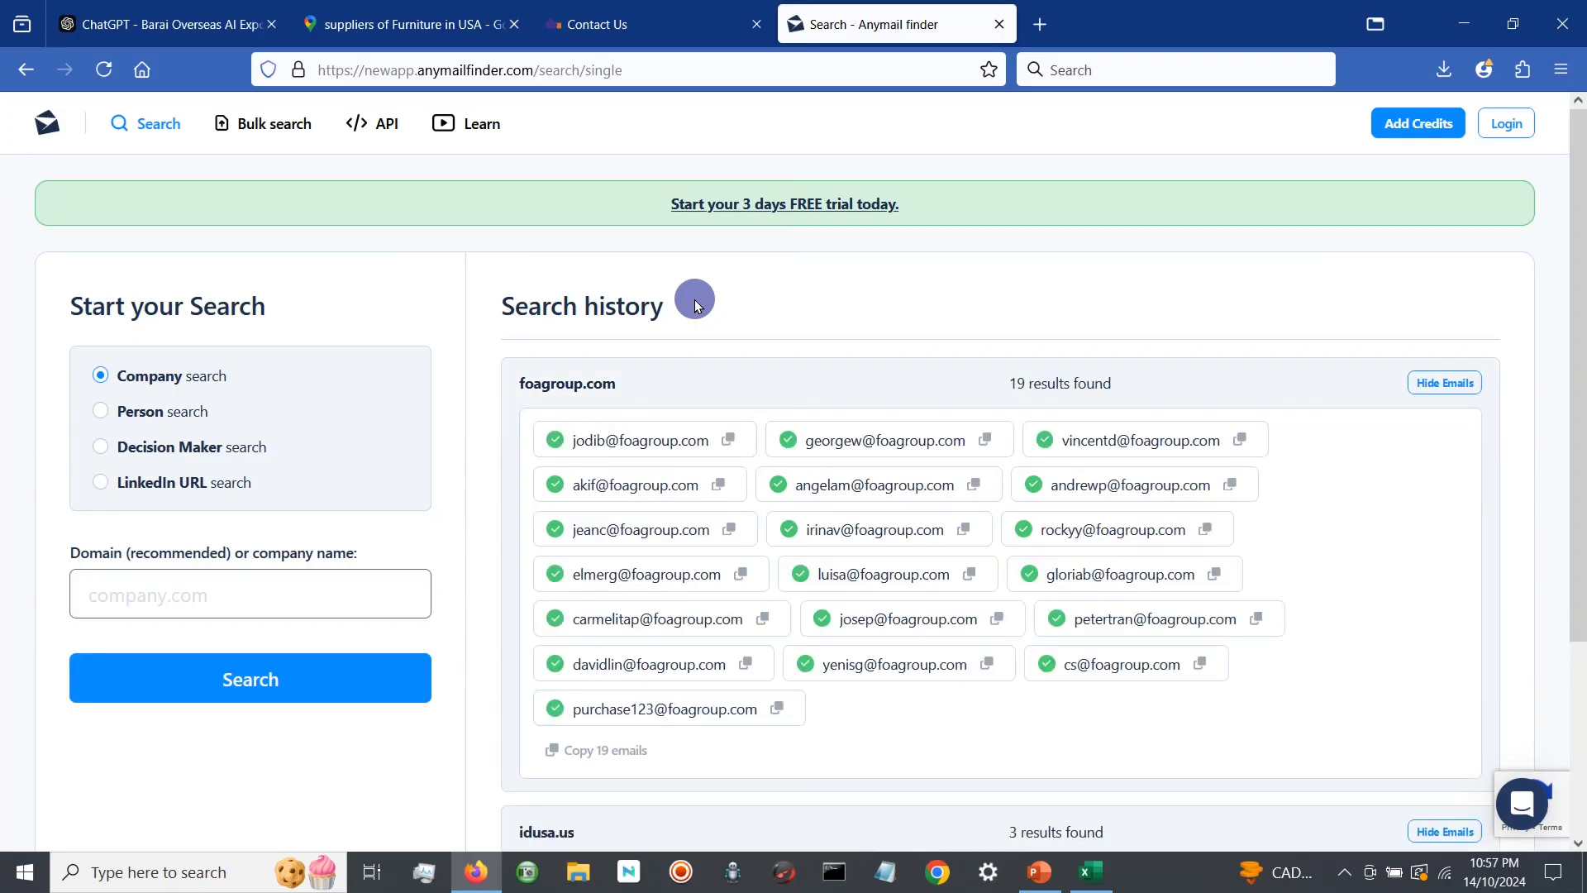
# Step: Examine the e-mail addresses in the search history for foagroup.com and idusa.us, and select the Person search
pyautogui.scroll(-3, 849, 353)
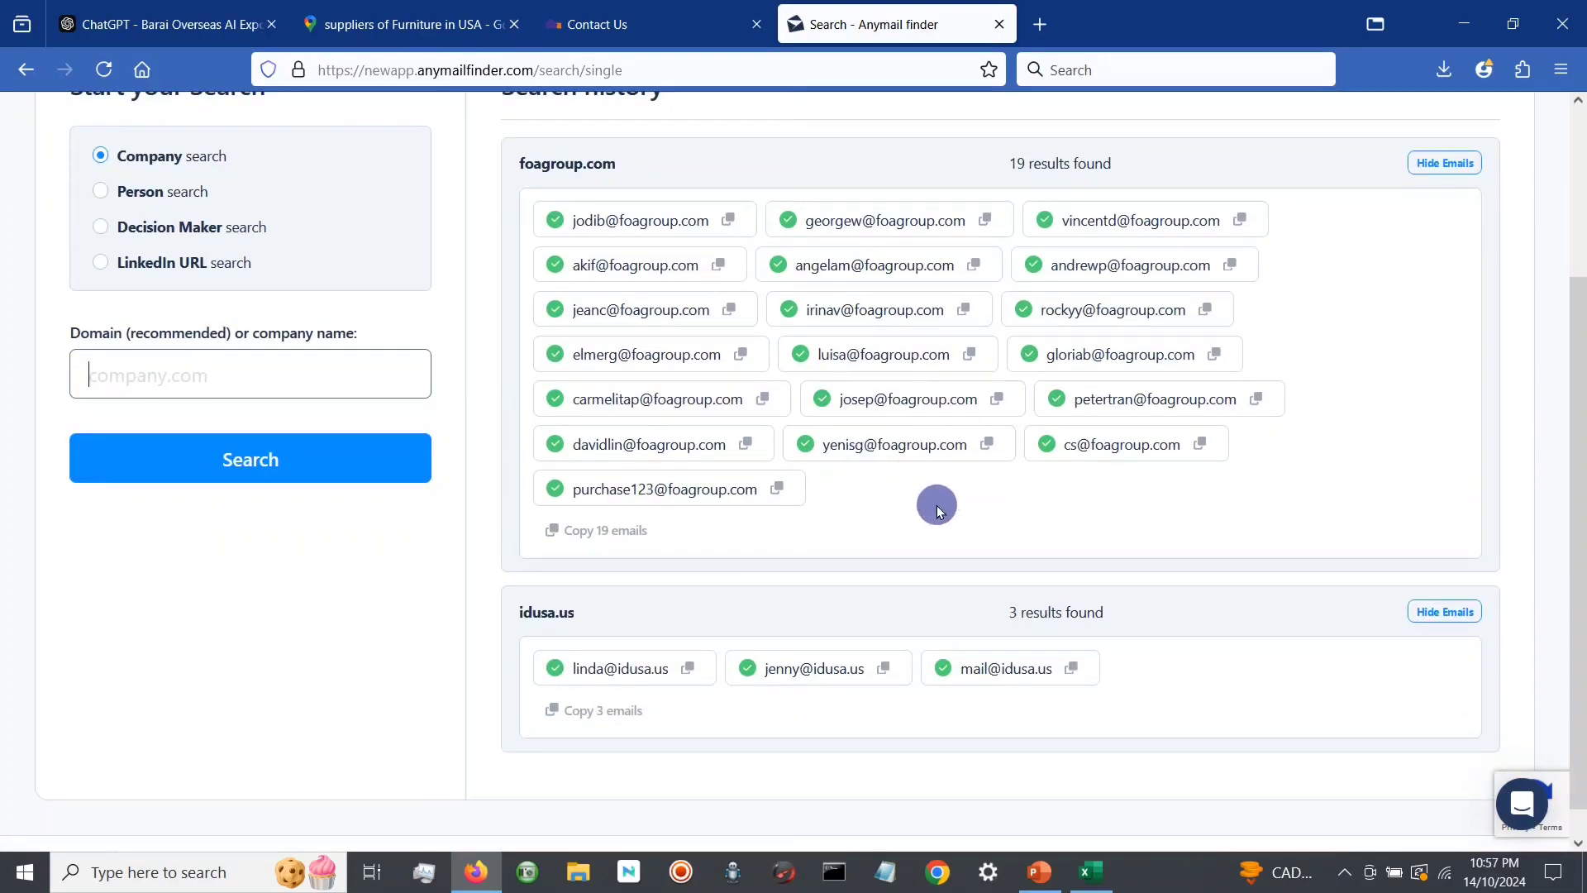
pyautogui.scroll(-1, 939, 510)
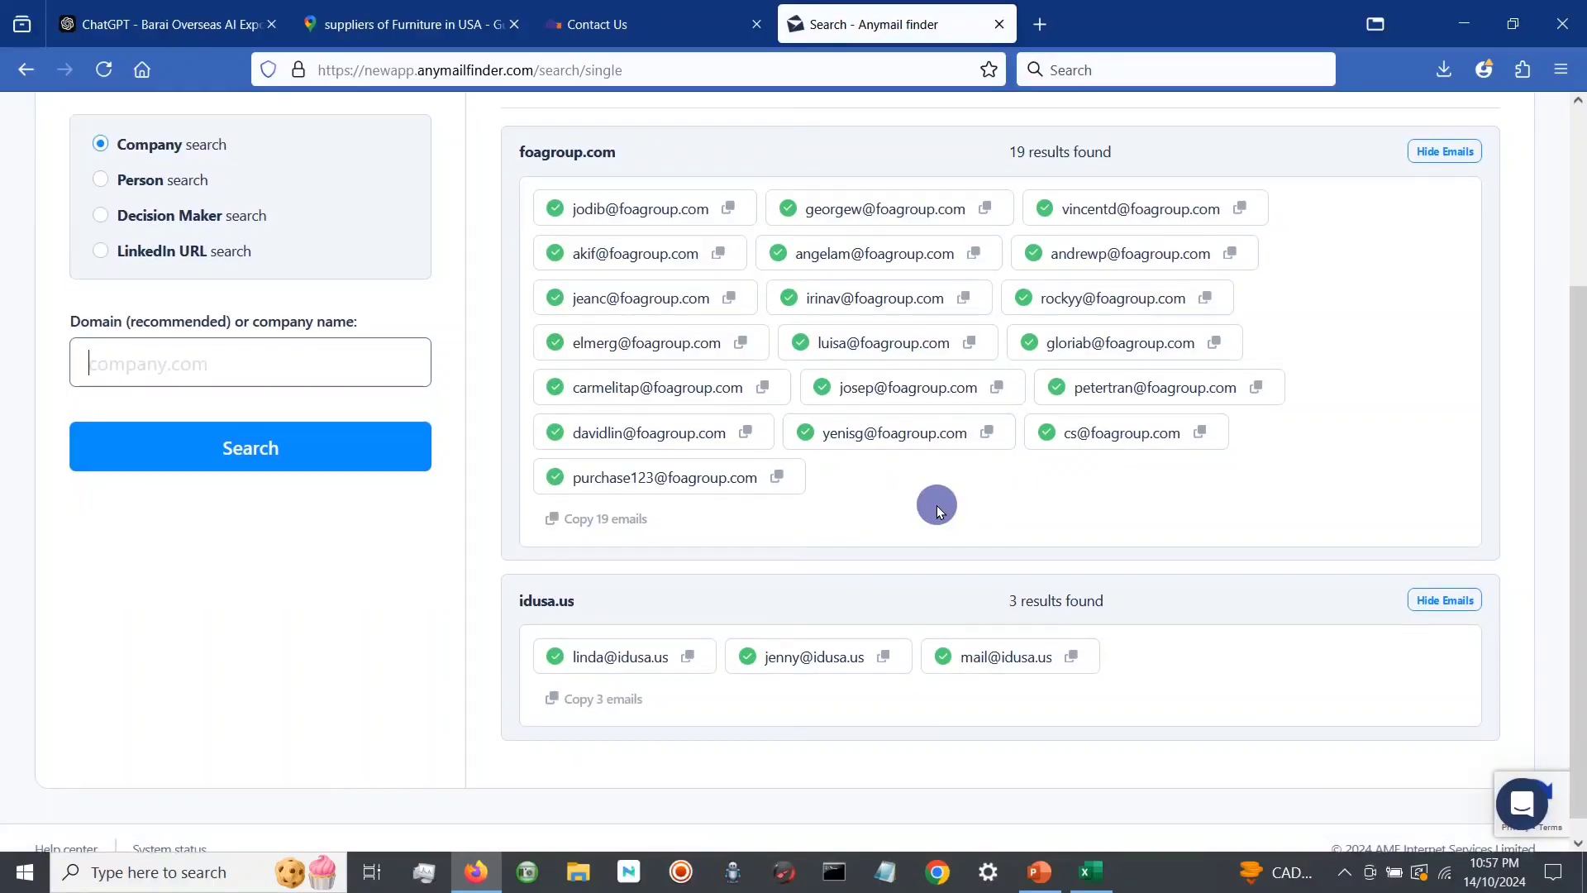
pyautogui.click(117, 182)
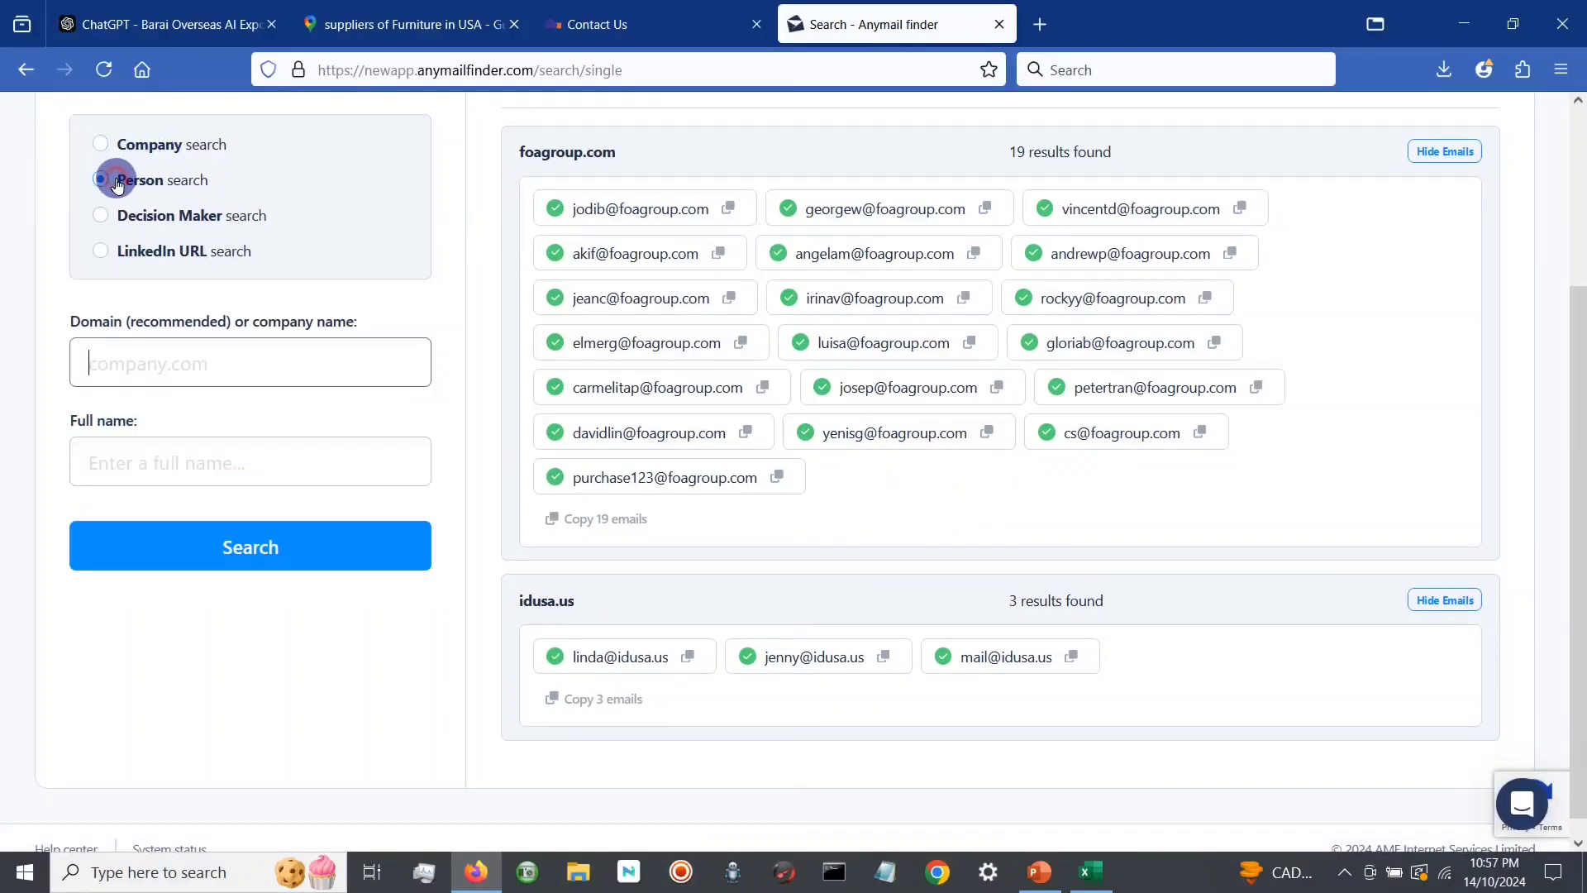
pyautogui.scroll(3, 482, 242)
# Step: Look over the furniture suppliers in the Google Maps results and return to the Furniture of America contact page
pyautogui.click(474, 8)
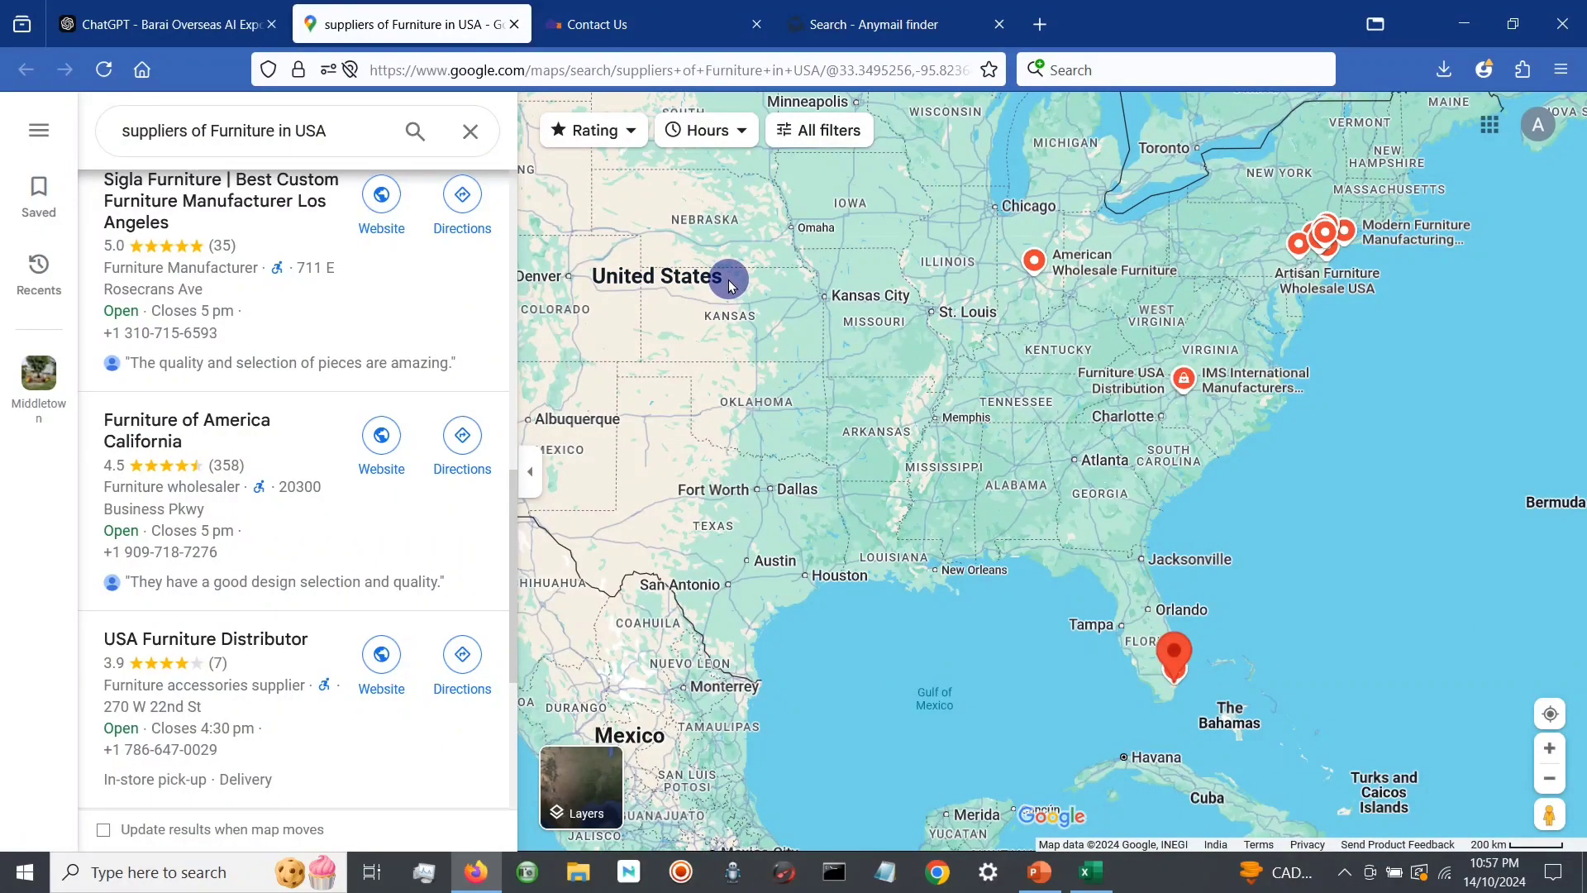
pyautogui.scroll(2, 730, 285)
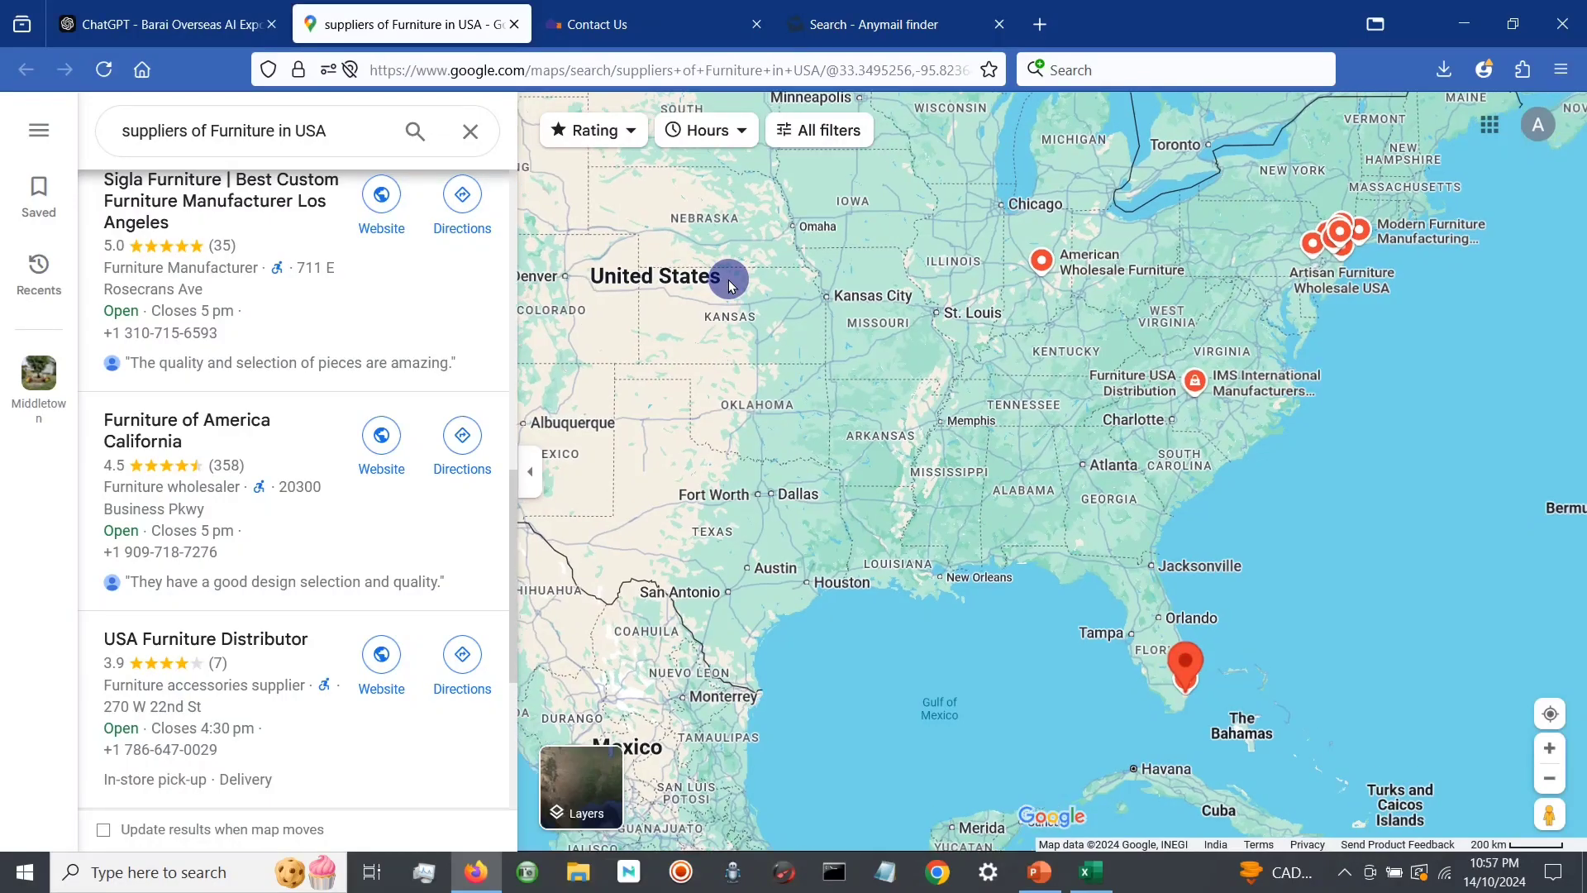
pyautogui.scroll(-2, 731, 285)
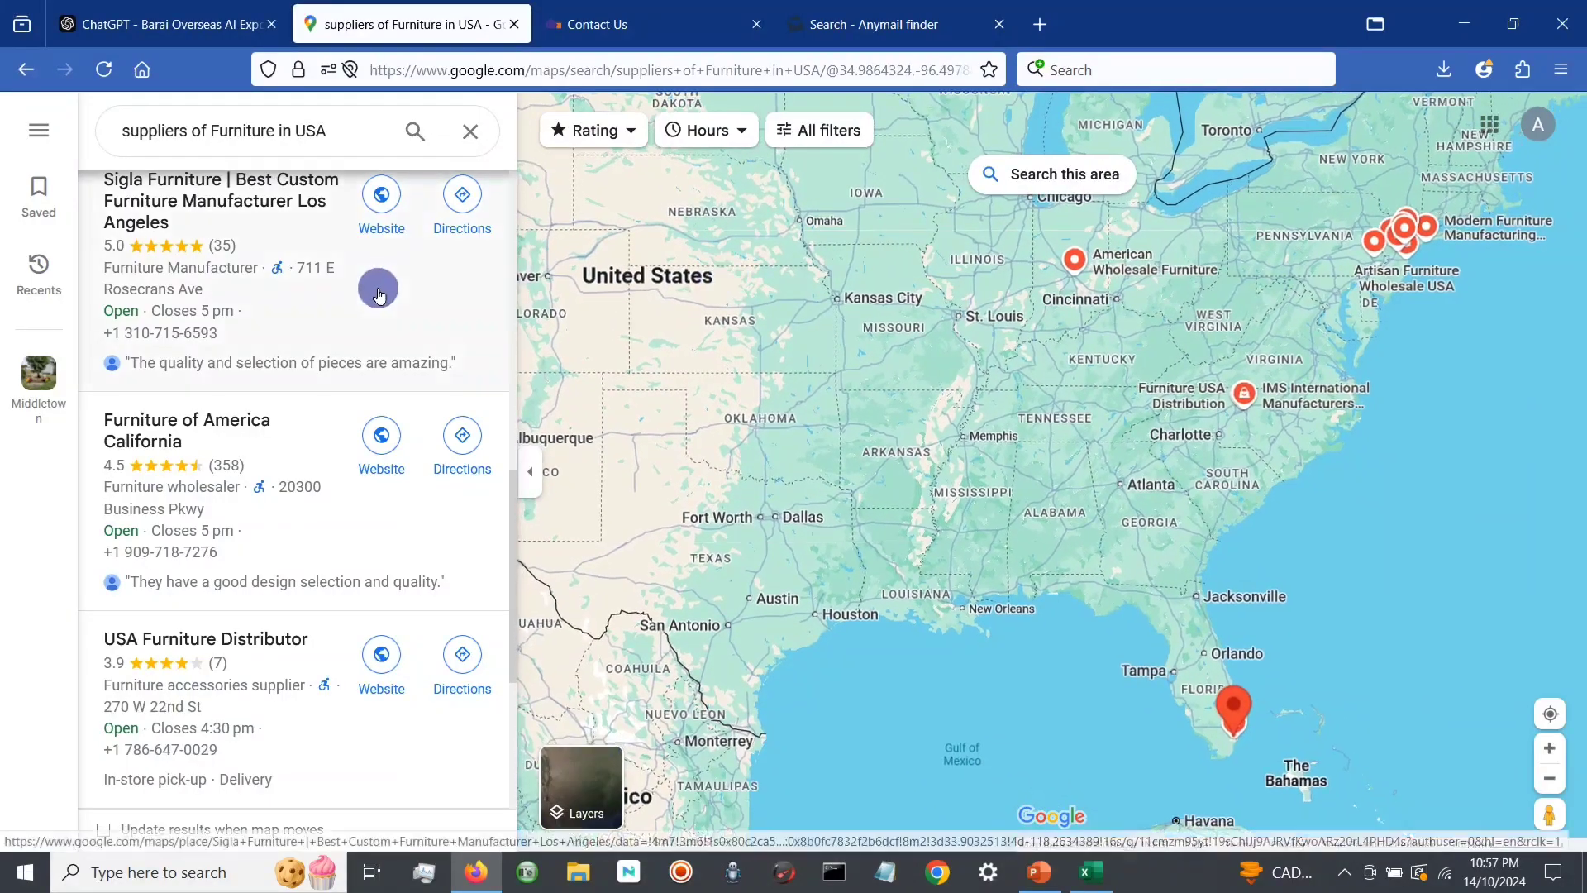
pyautogui.click(652, 10)
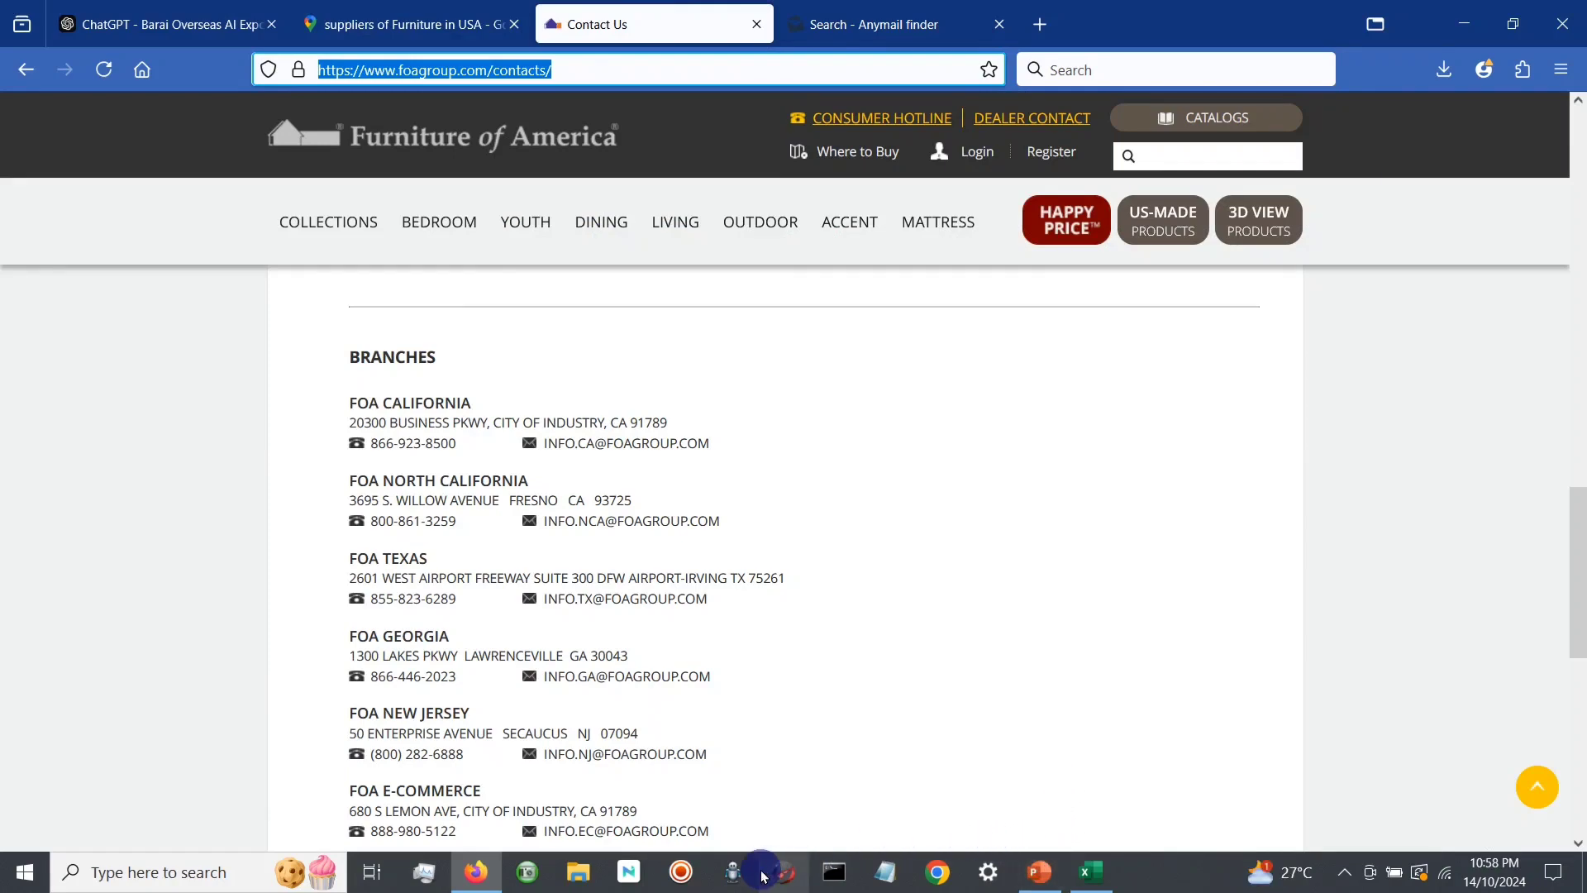
pyautogui.click(681, 875)
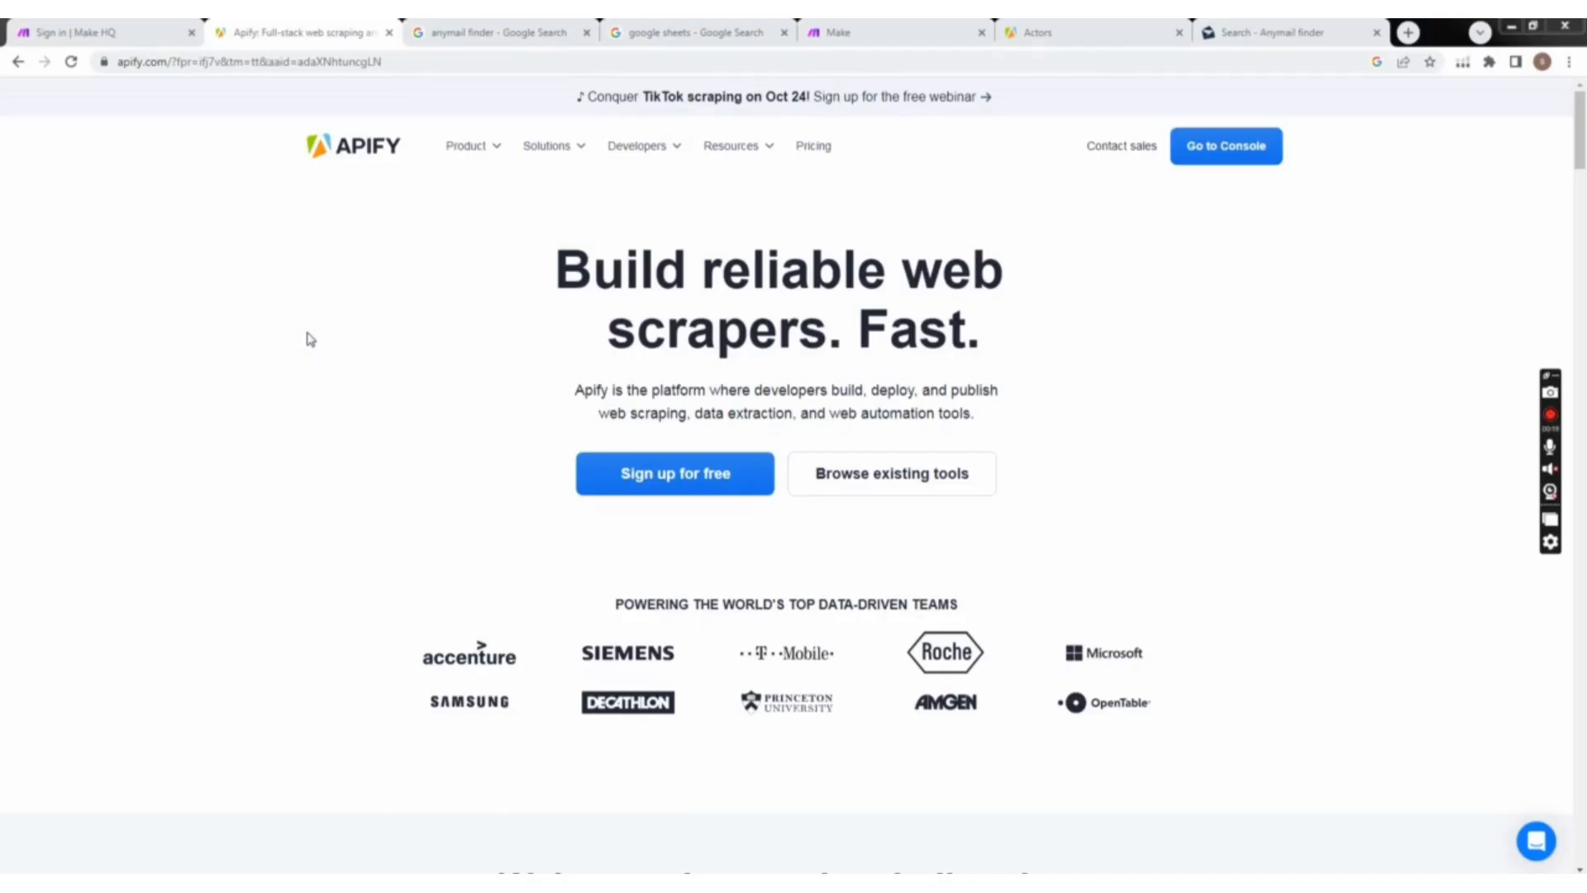
# Step: Look through the open pages for Anymail finder, Apify, Google Sheets and the Make sign-in
pyautogui.click(474, 35)
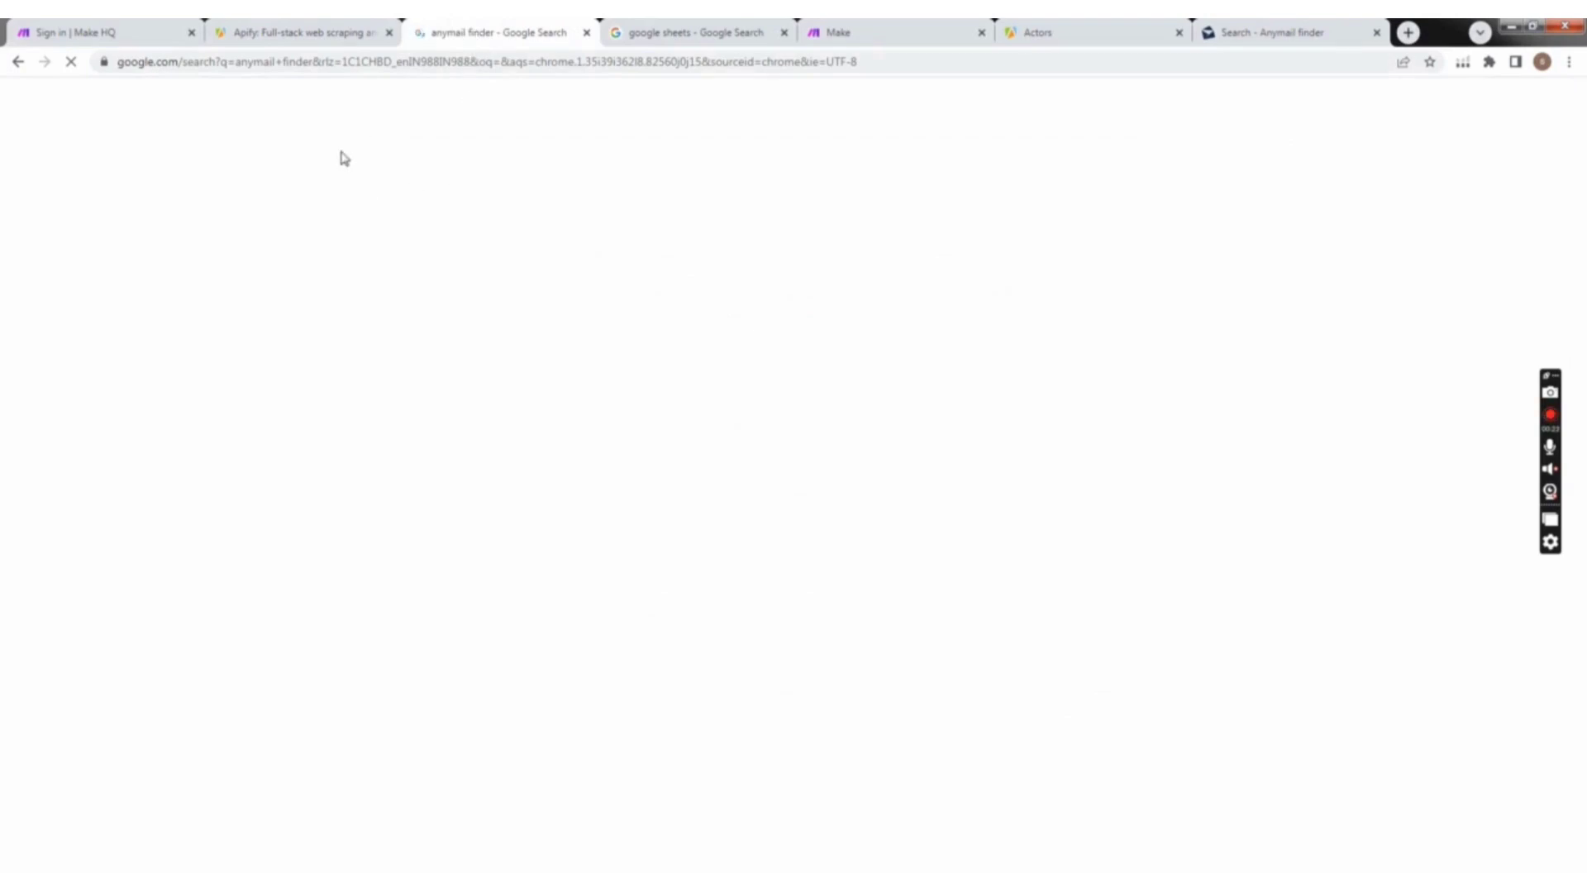
pyautogui.click(276, 31)
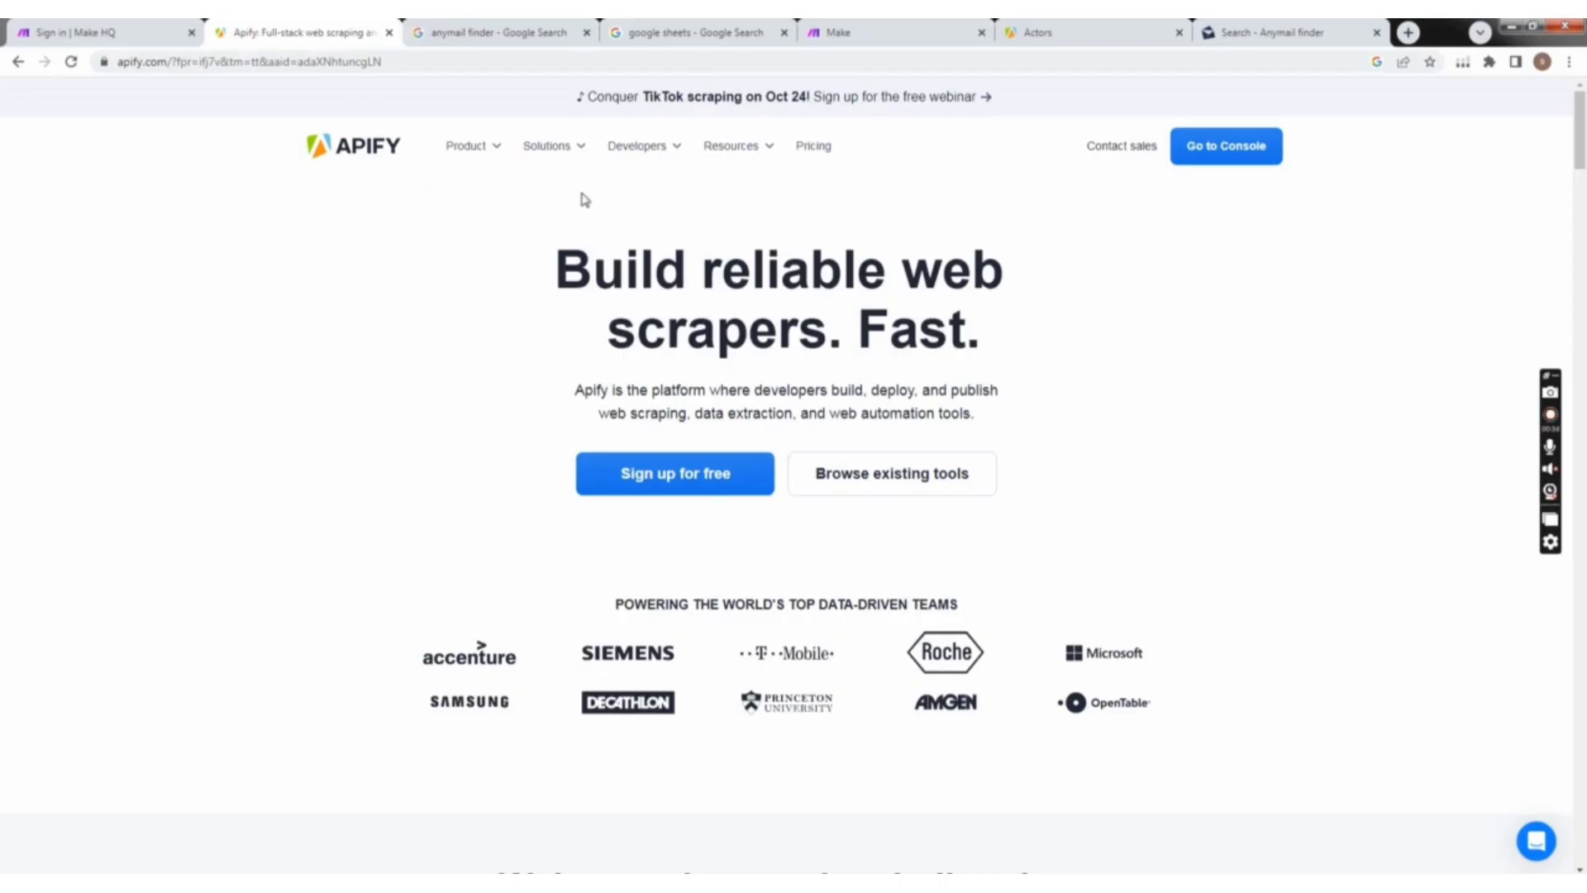
pyautogui.click(669, 32)
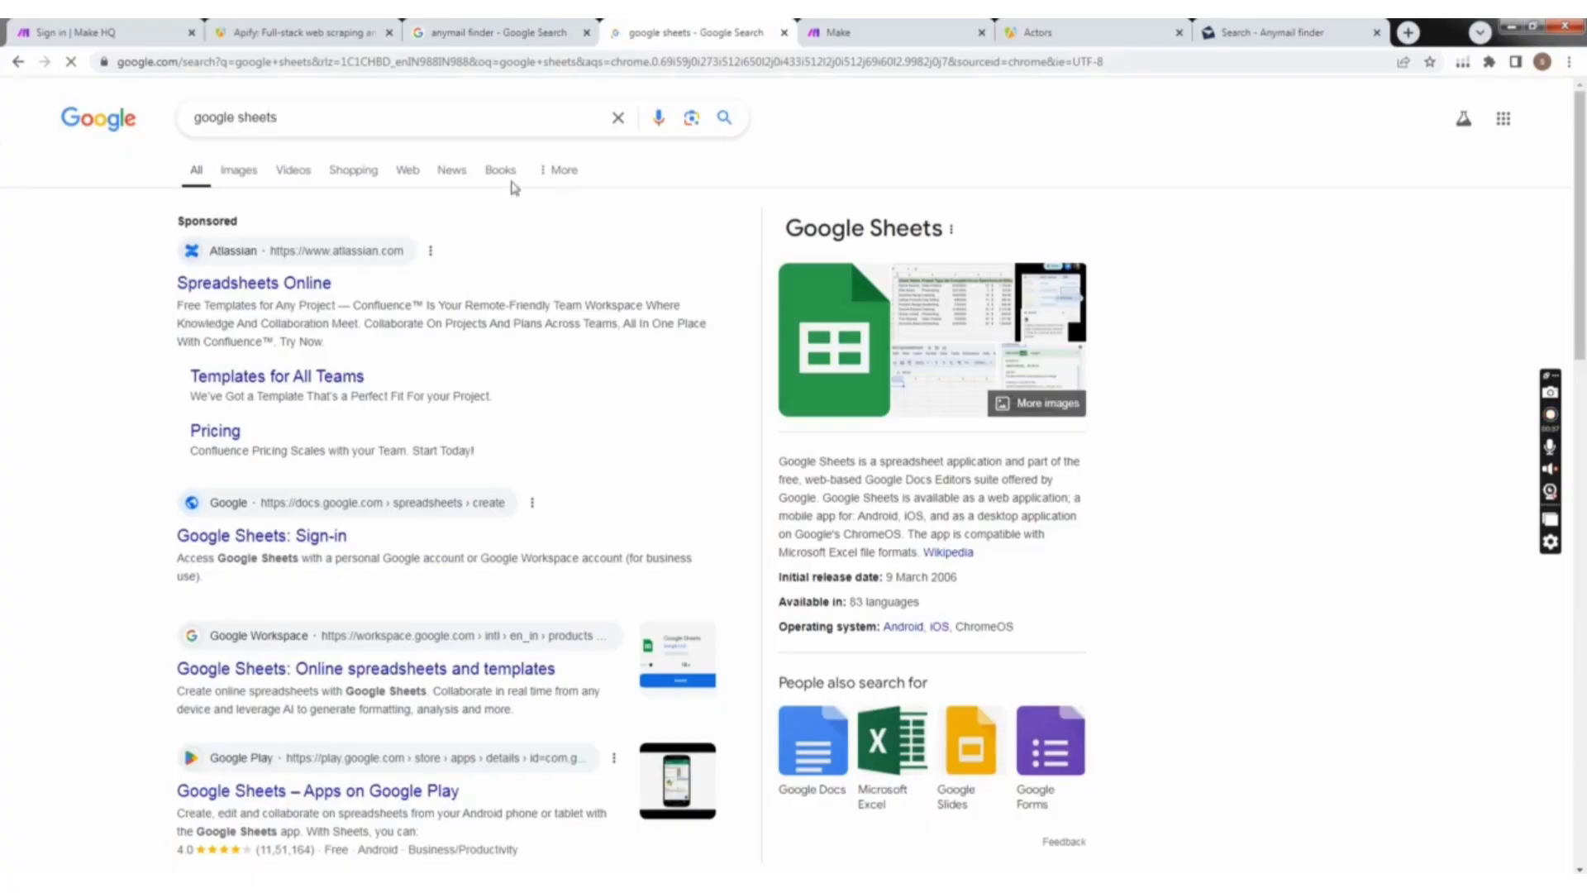
pyautogui.click(533, 32)
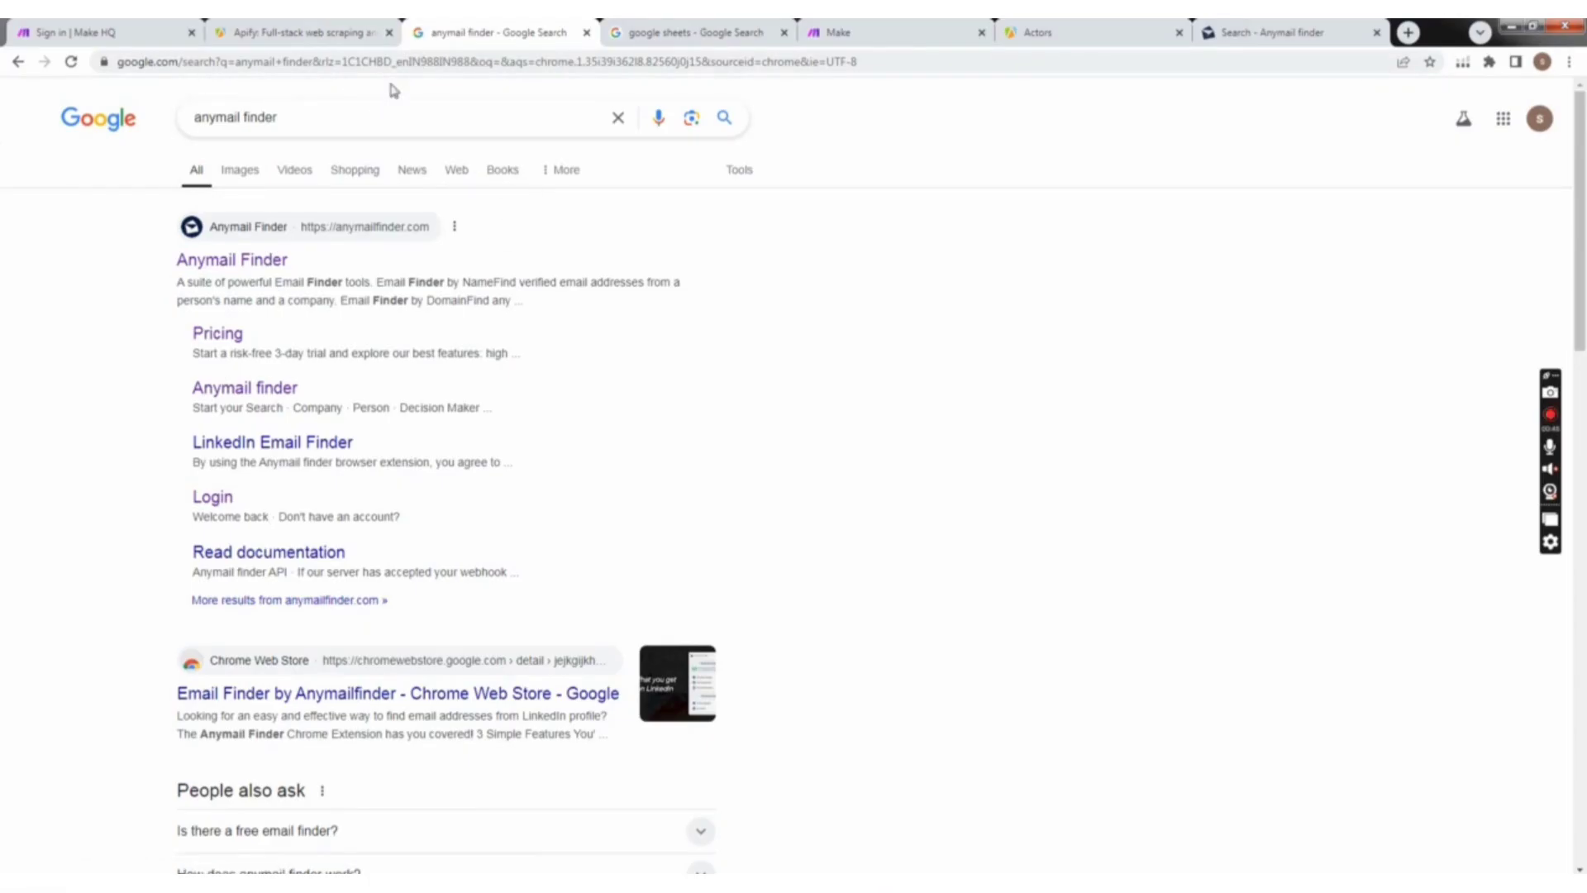
pyautogui.click(257, 33)
pyautogui.click(82, 32)
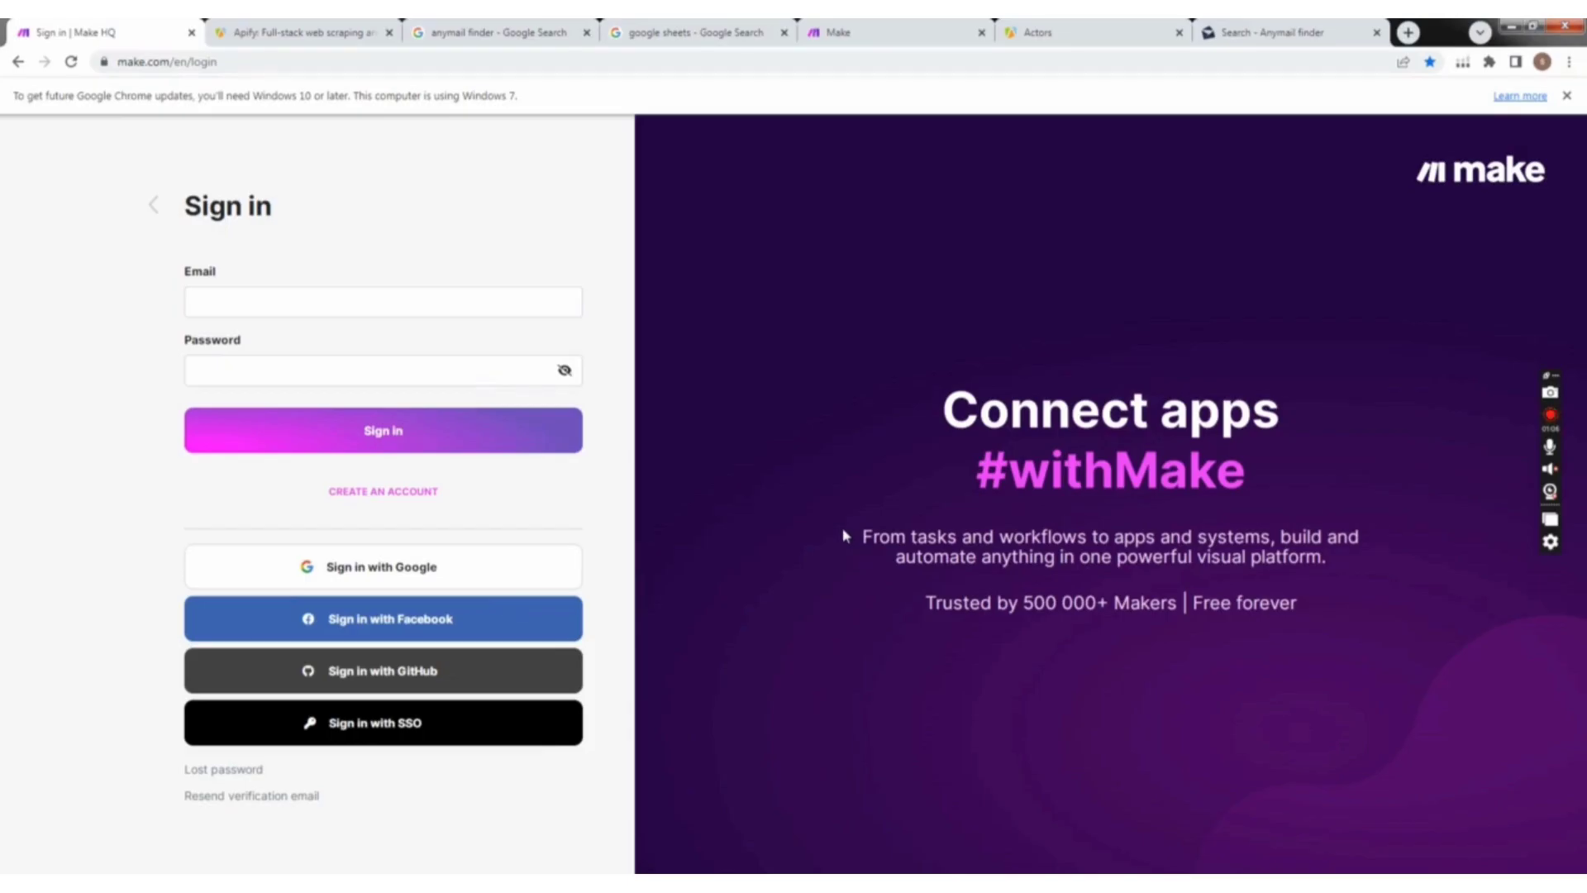
# Step: Open the Apify home page and look over its web scraping introduction
pyautogui.click(304, 38)
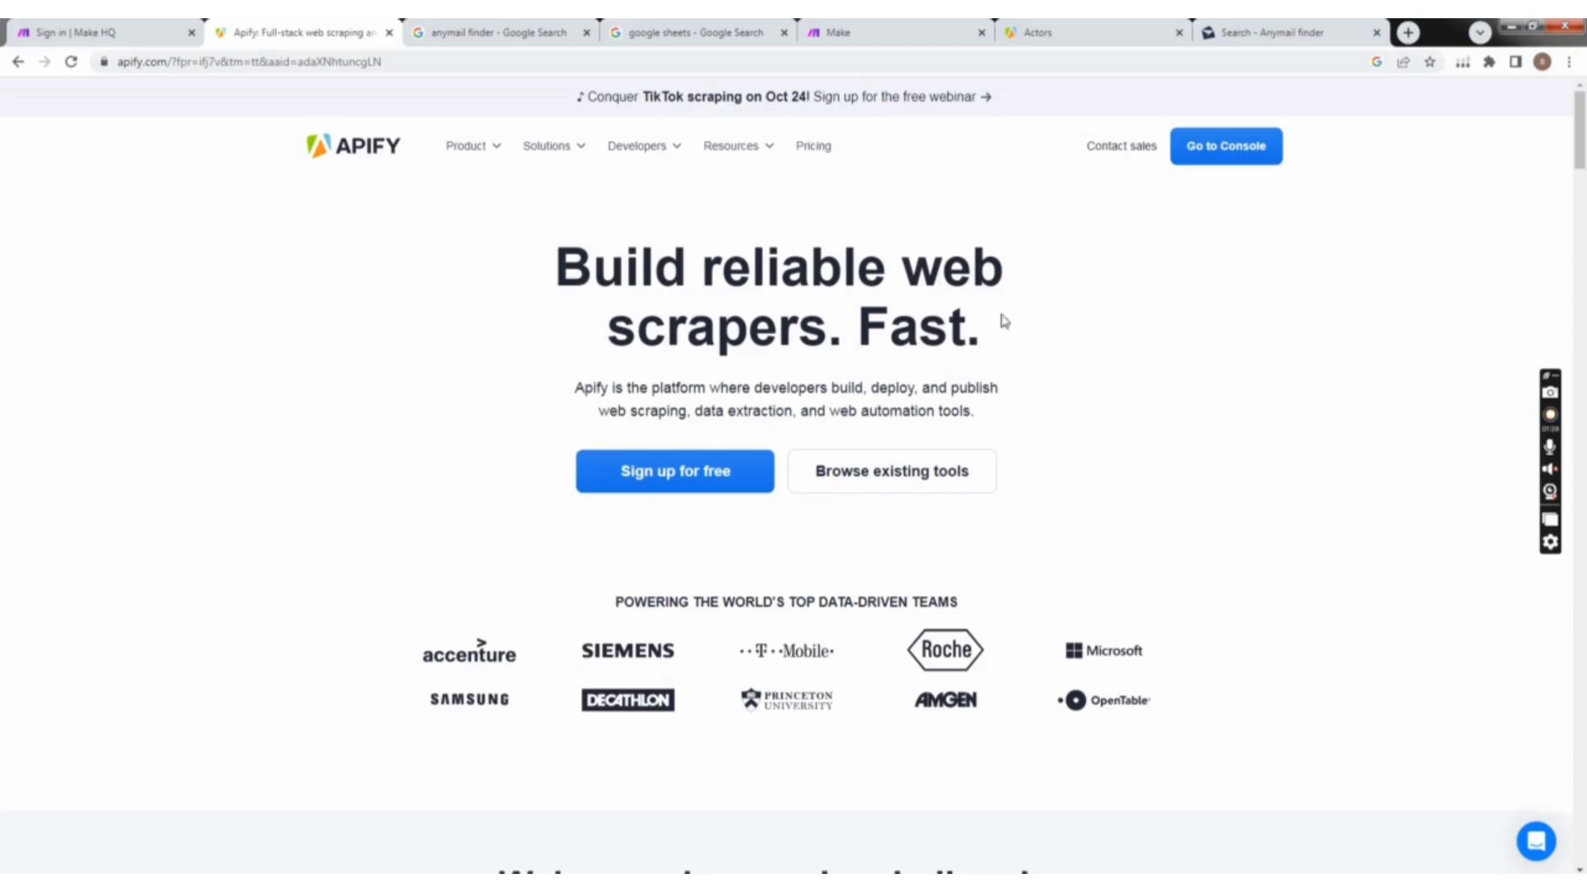
pyautogui.scroll(-3, 939, 279)
pyautogui.scroll(3, 726, 250)
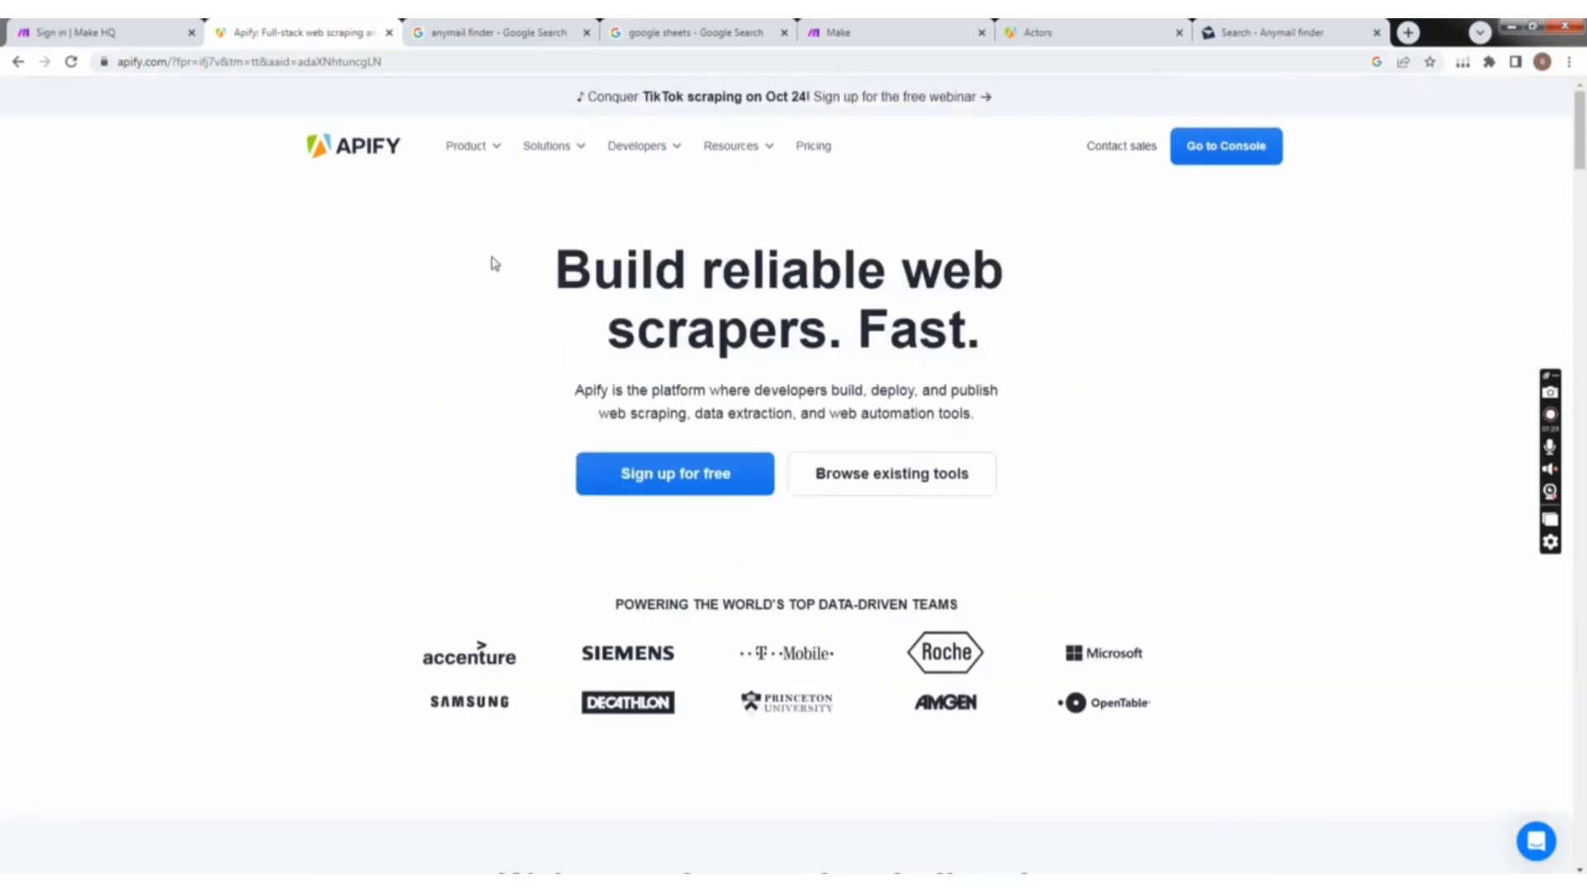
# Step: Open the Anymail Finder website from the Google results and examine its search form and e-mail finder tools
pyautogui.click(488, 34)
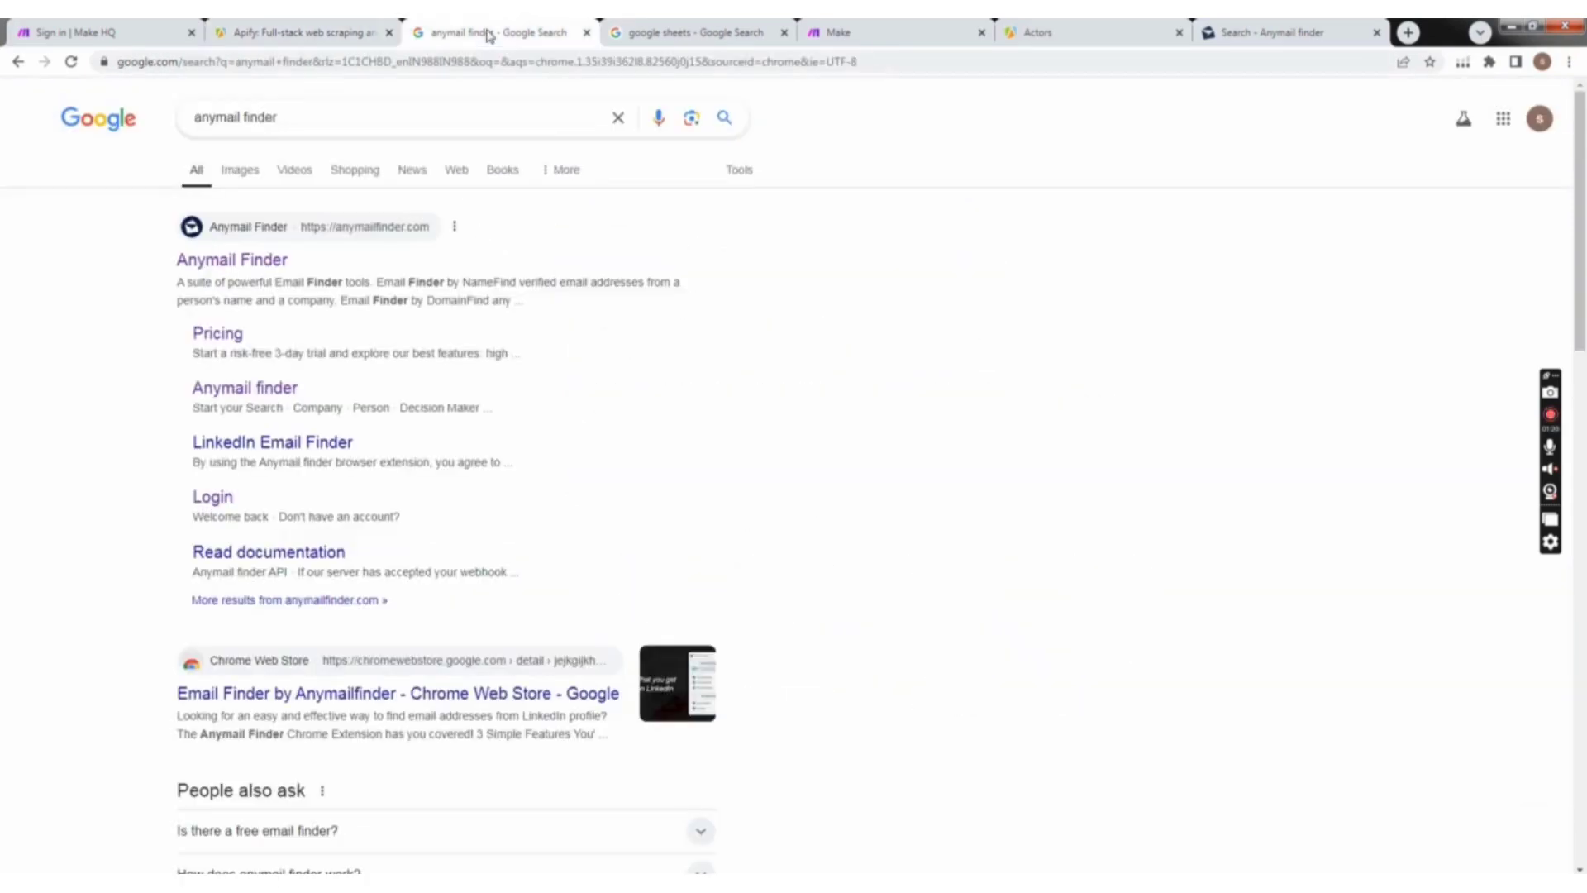
pyautogui.click(247, 269)
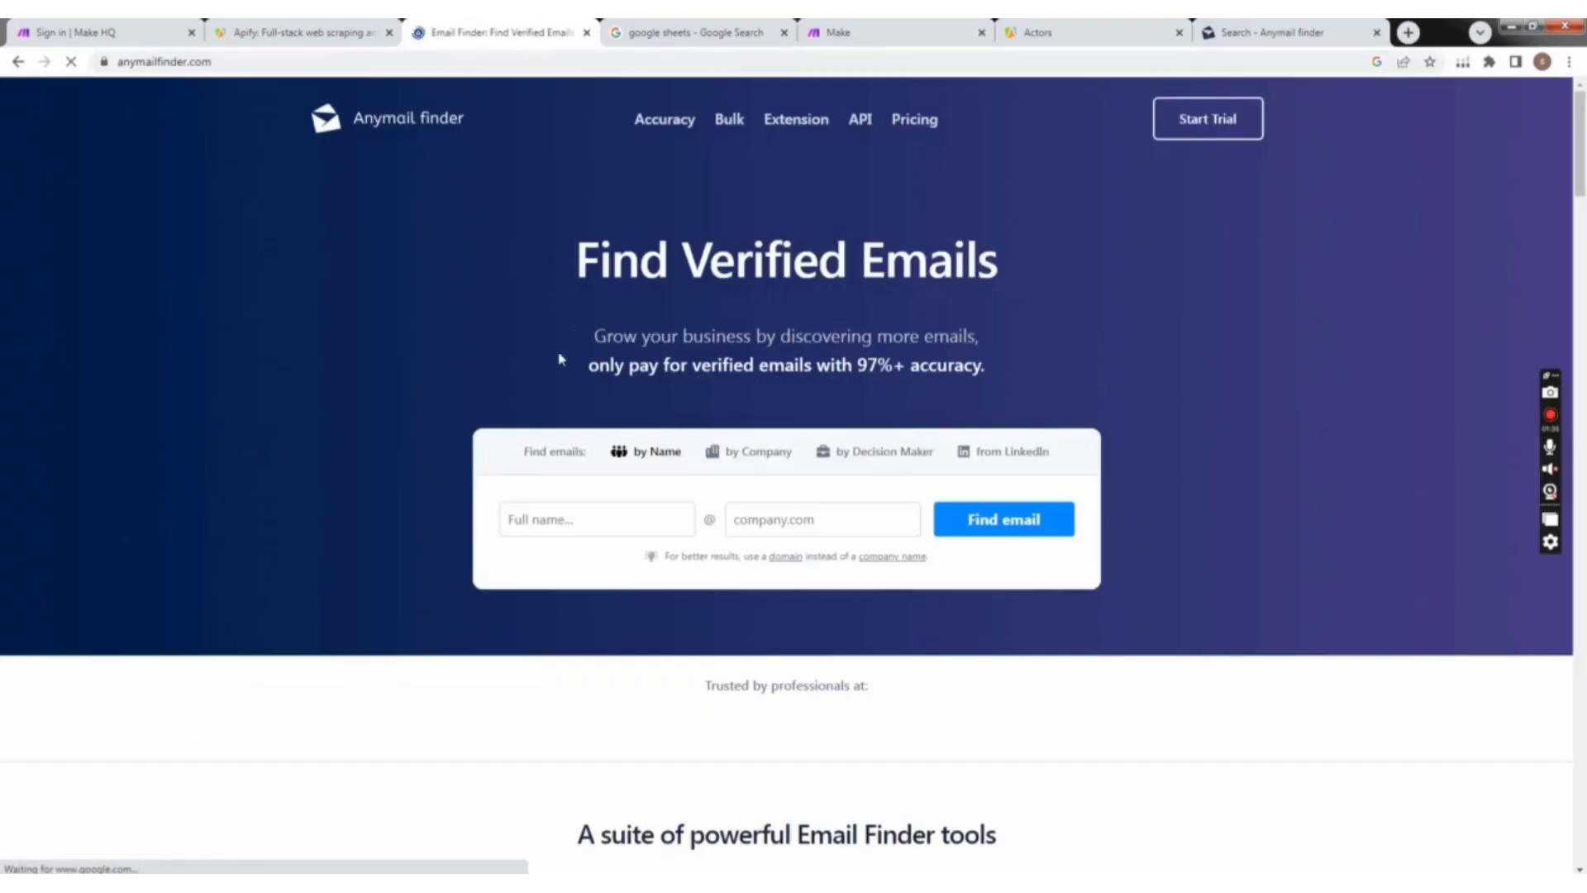
pyautogui.scroll(-2, 935, 343)
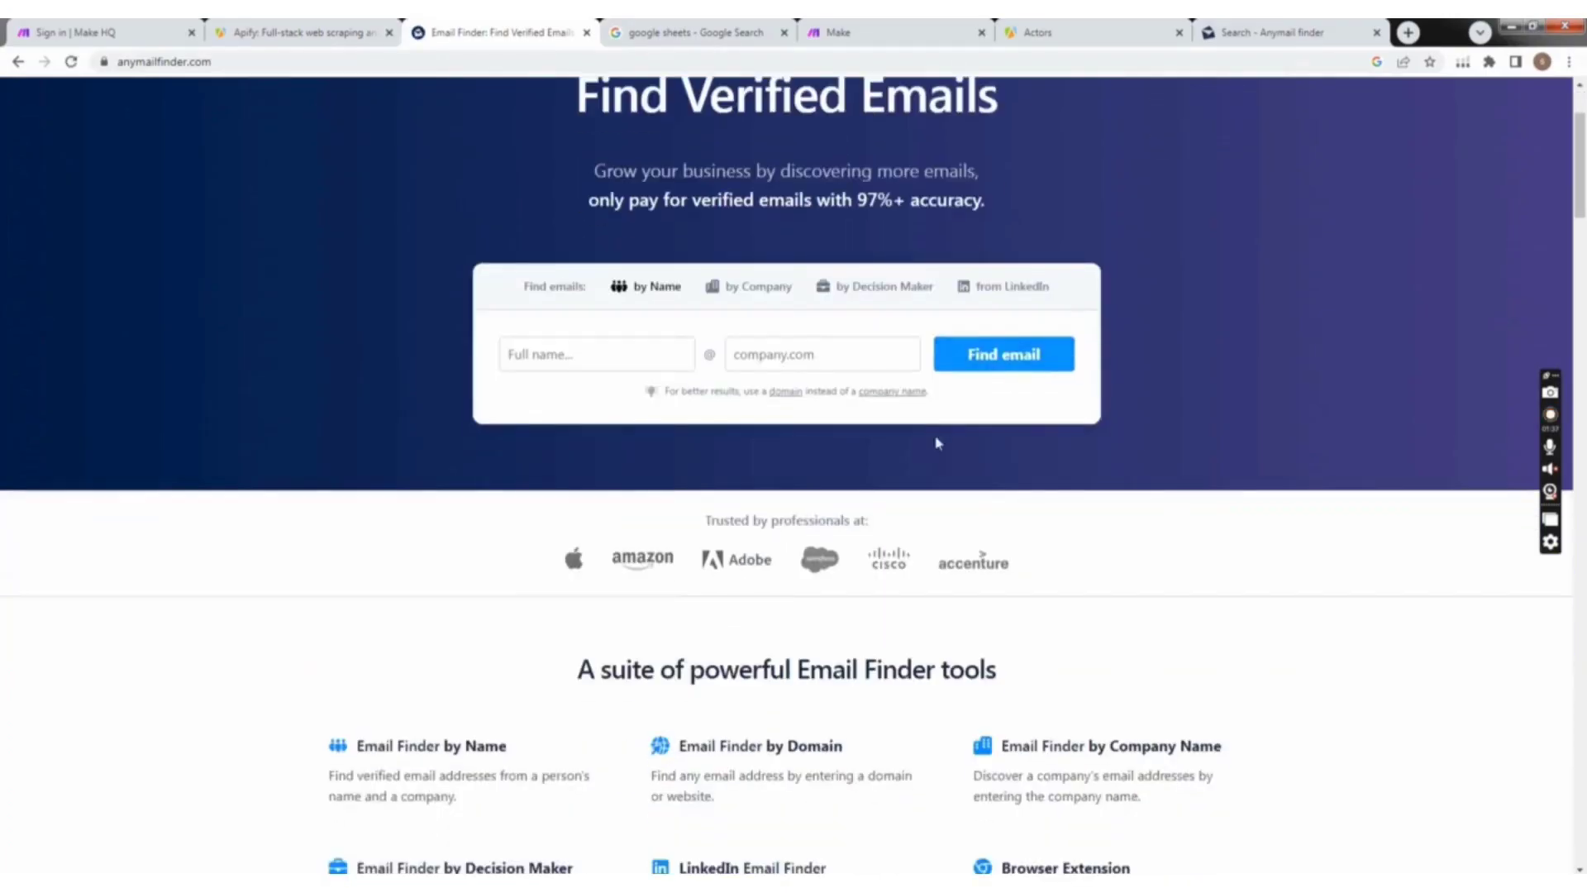
pyautogui.scroll(-4, 876, 512)
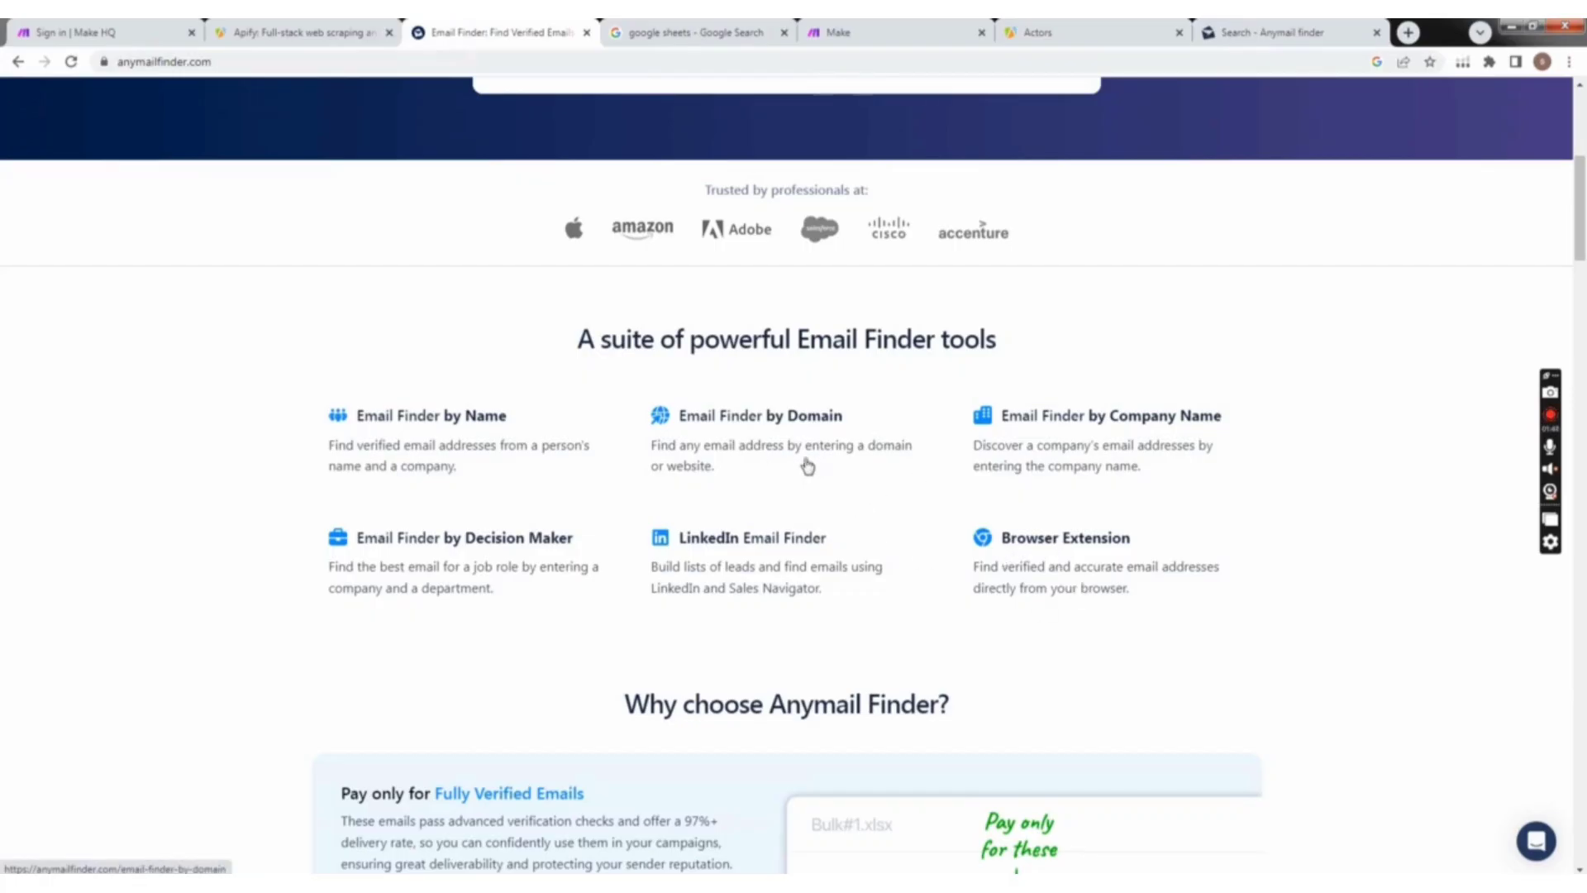
pyautogui.scroll(6, 705, 459)
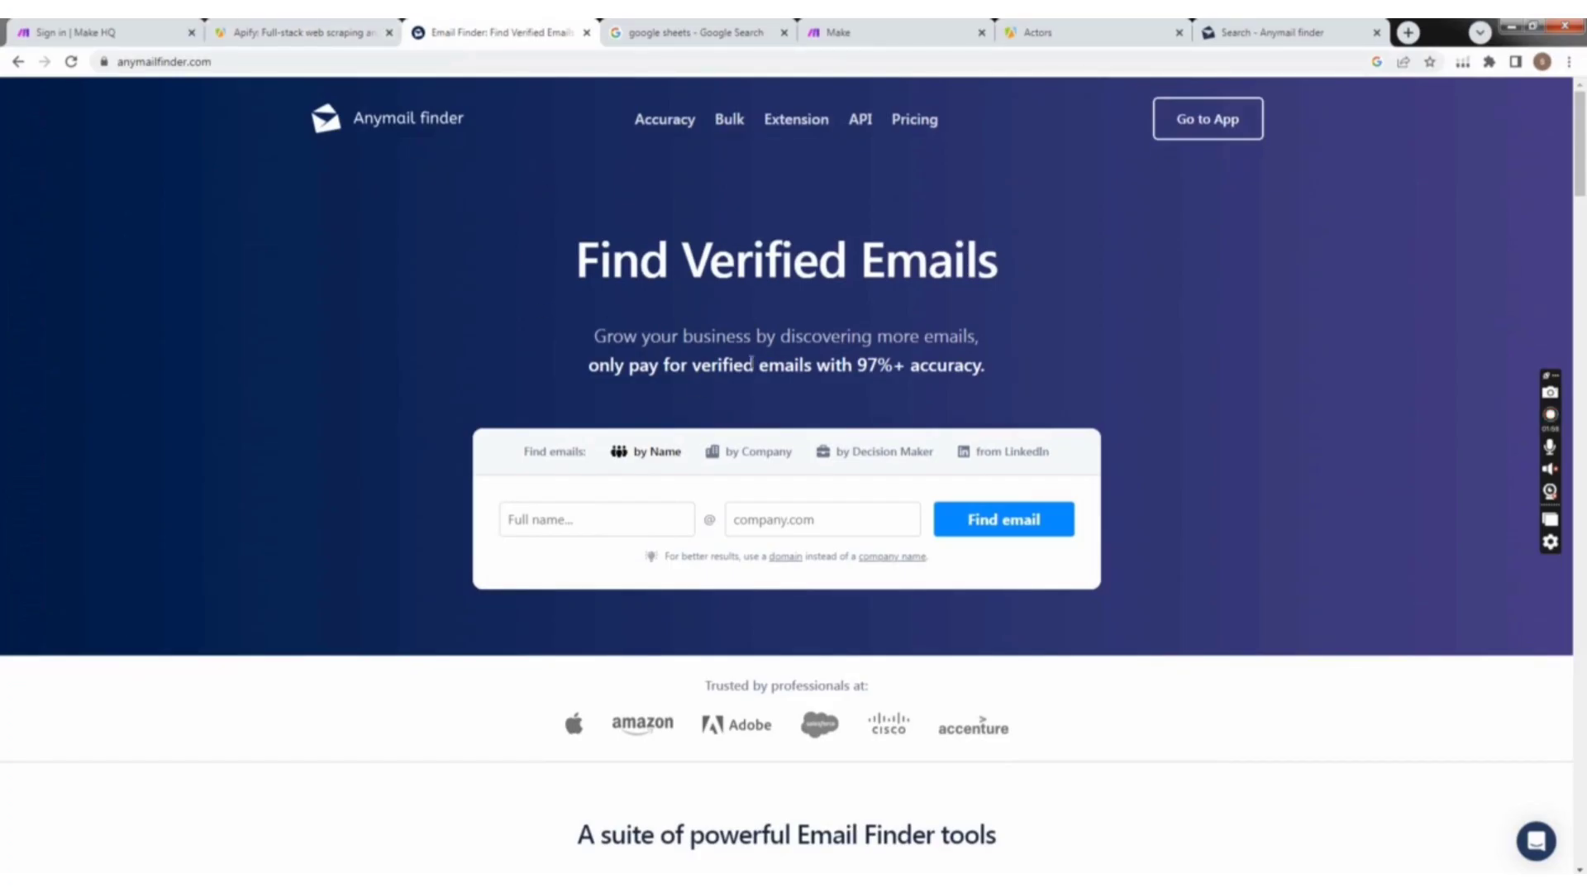
pyautogui.scroll(-5, 809, 354)
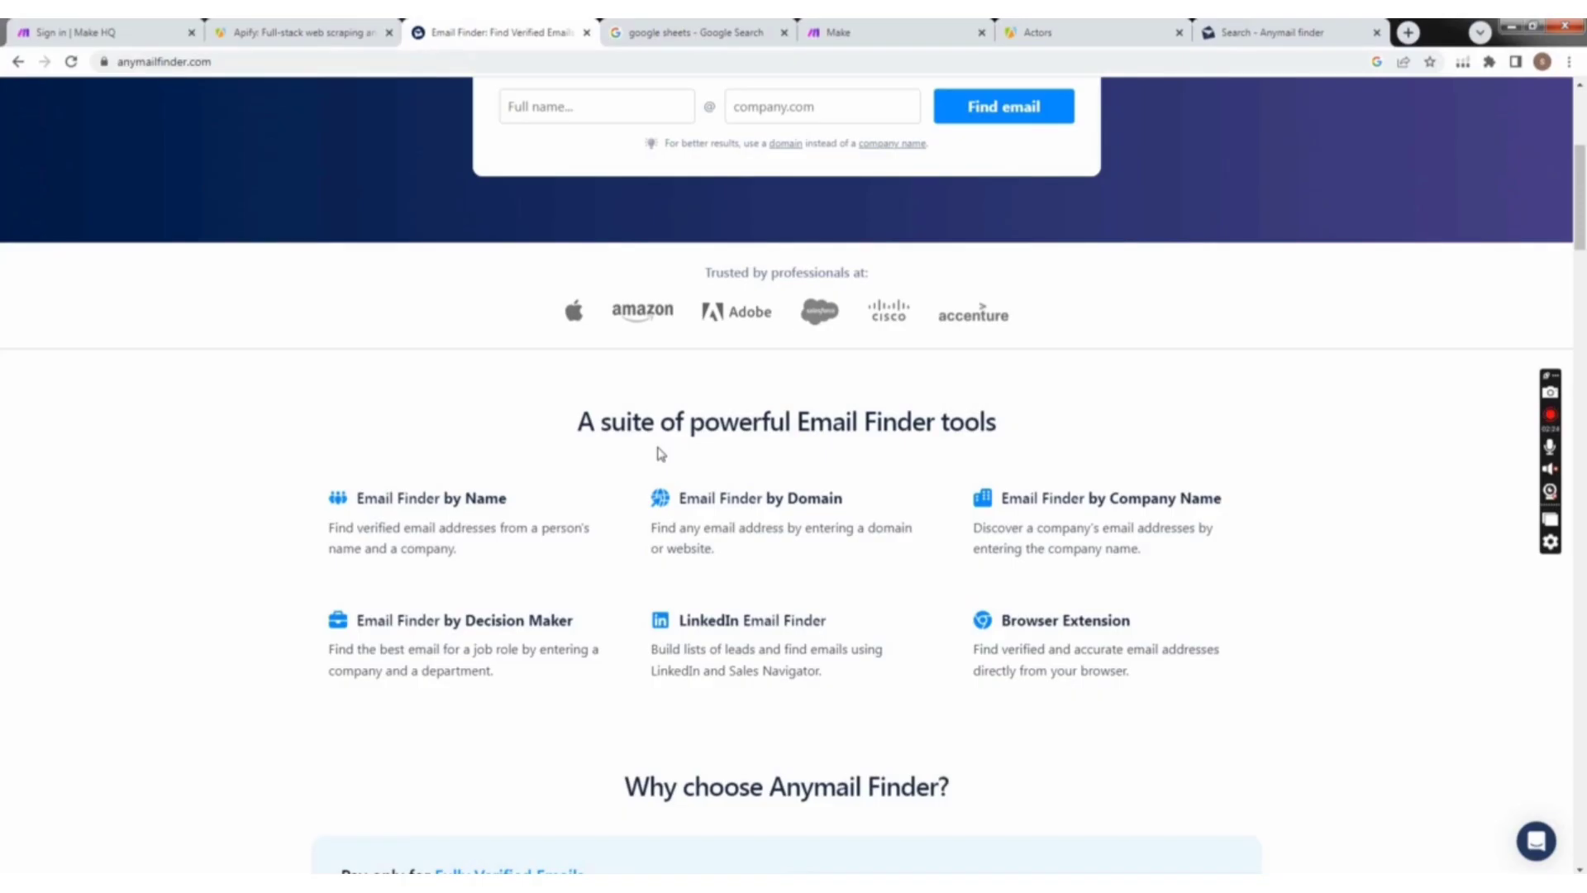
pyautogui.scroll(5, 1023, 538)
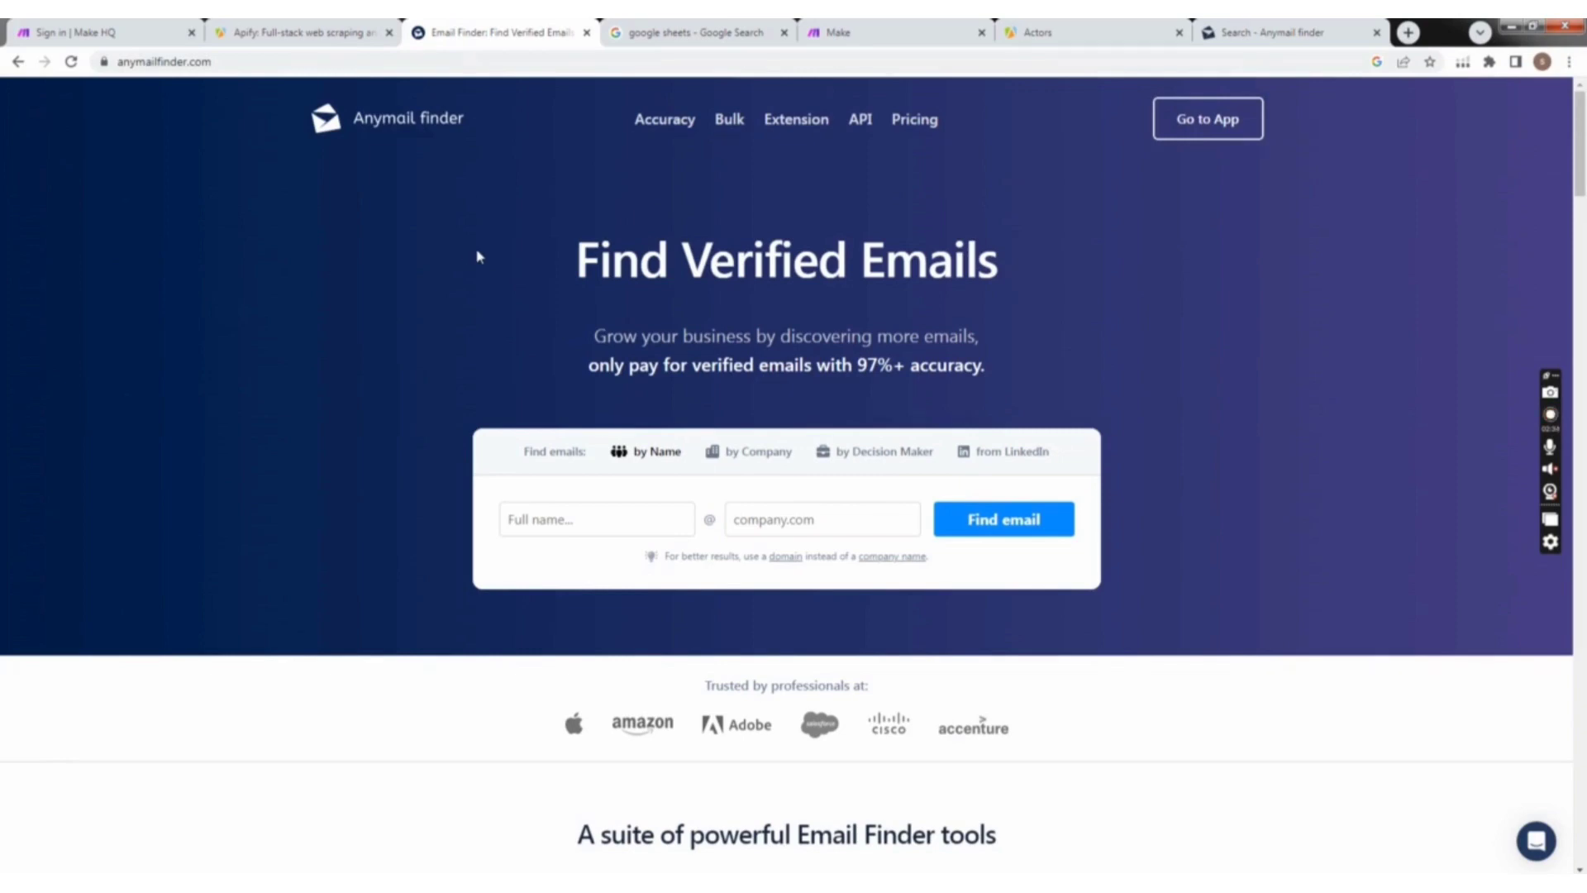
pyautogui.scroll(-7, 727, 414)
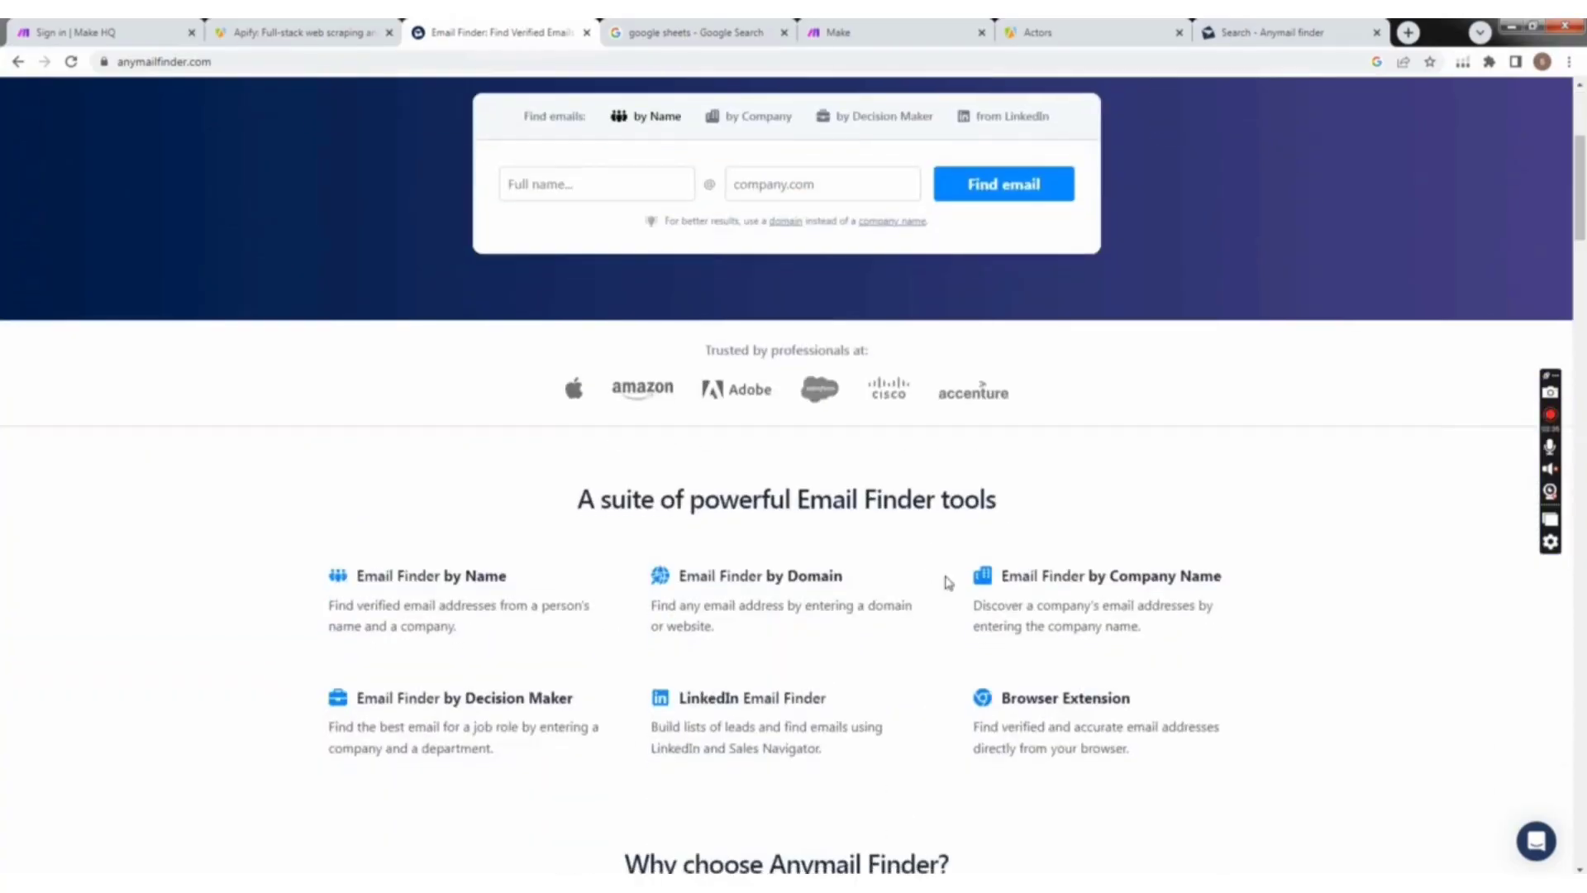
pyautogui.scroll(7, 788, 583)
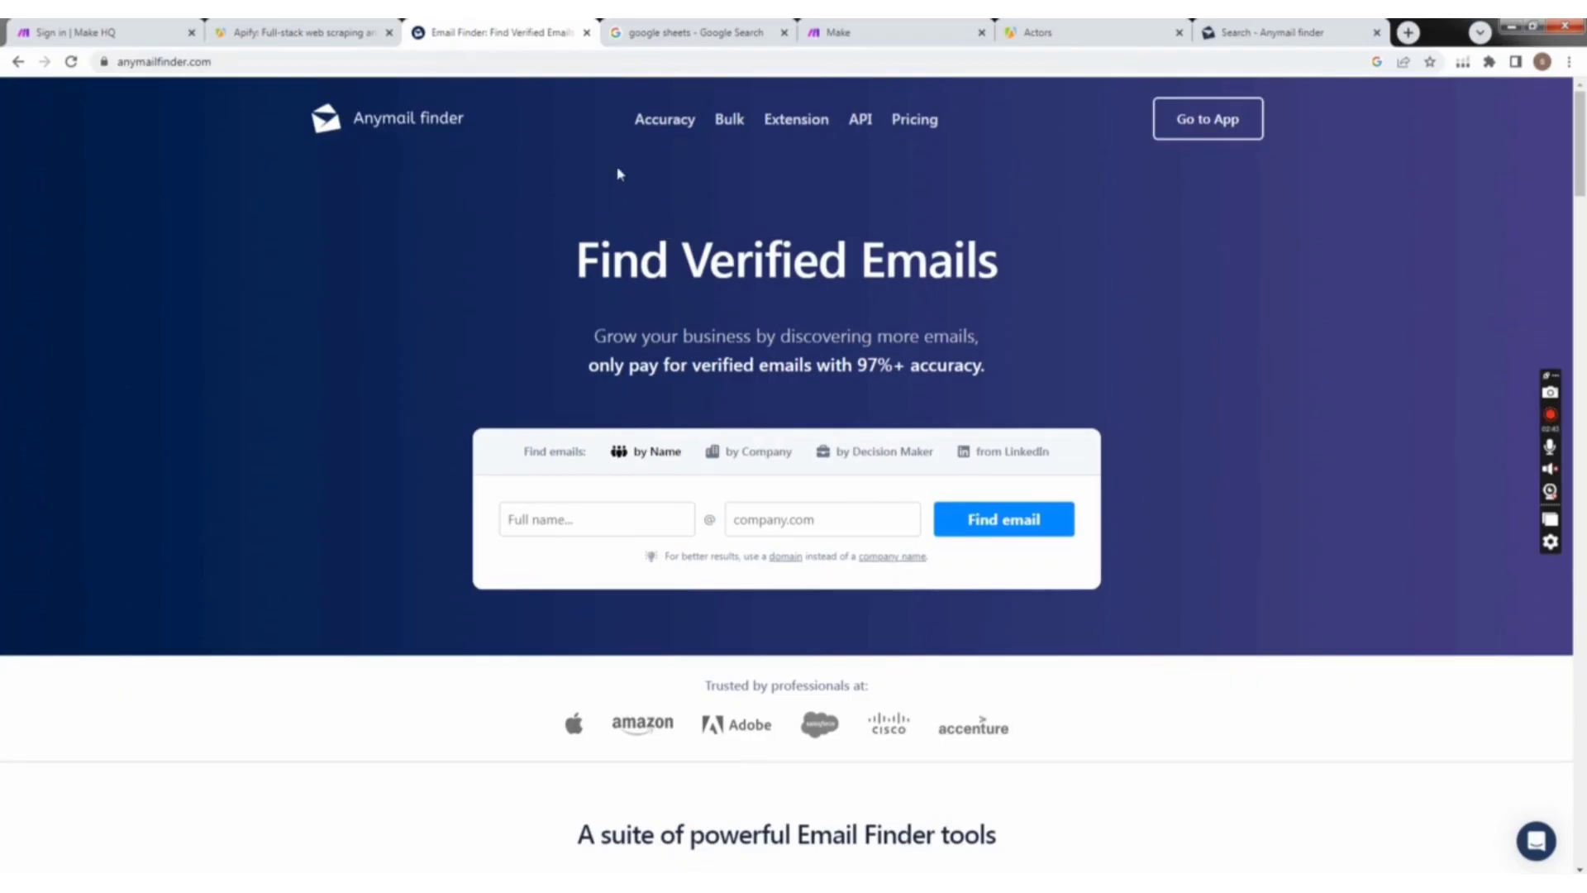
# Step: Revisit the Google Sheets results and the Anymail finder and Apify home pages, and show the Actors list in the Apify console
pyautogui.click(674, 31)
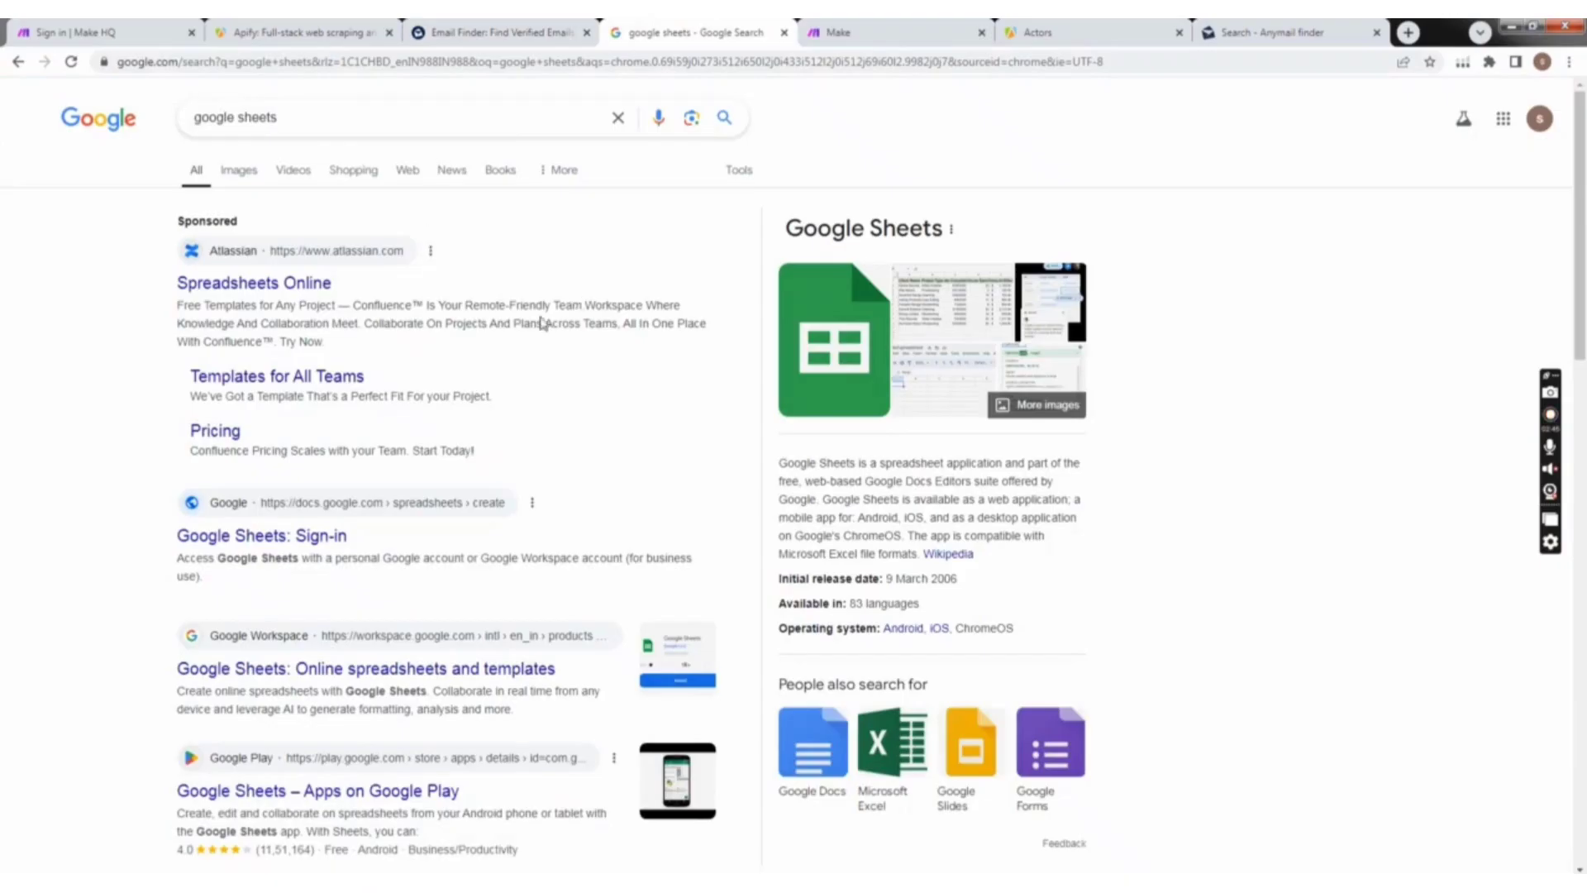
pyautogui.click(486, 26)
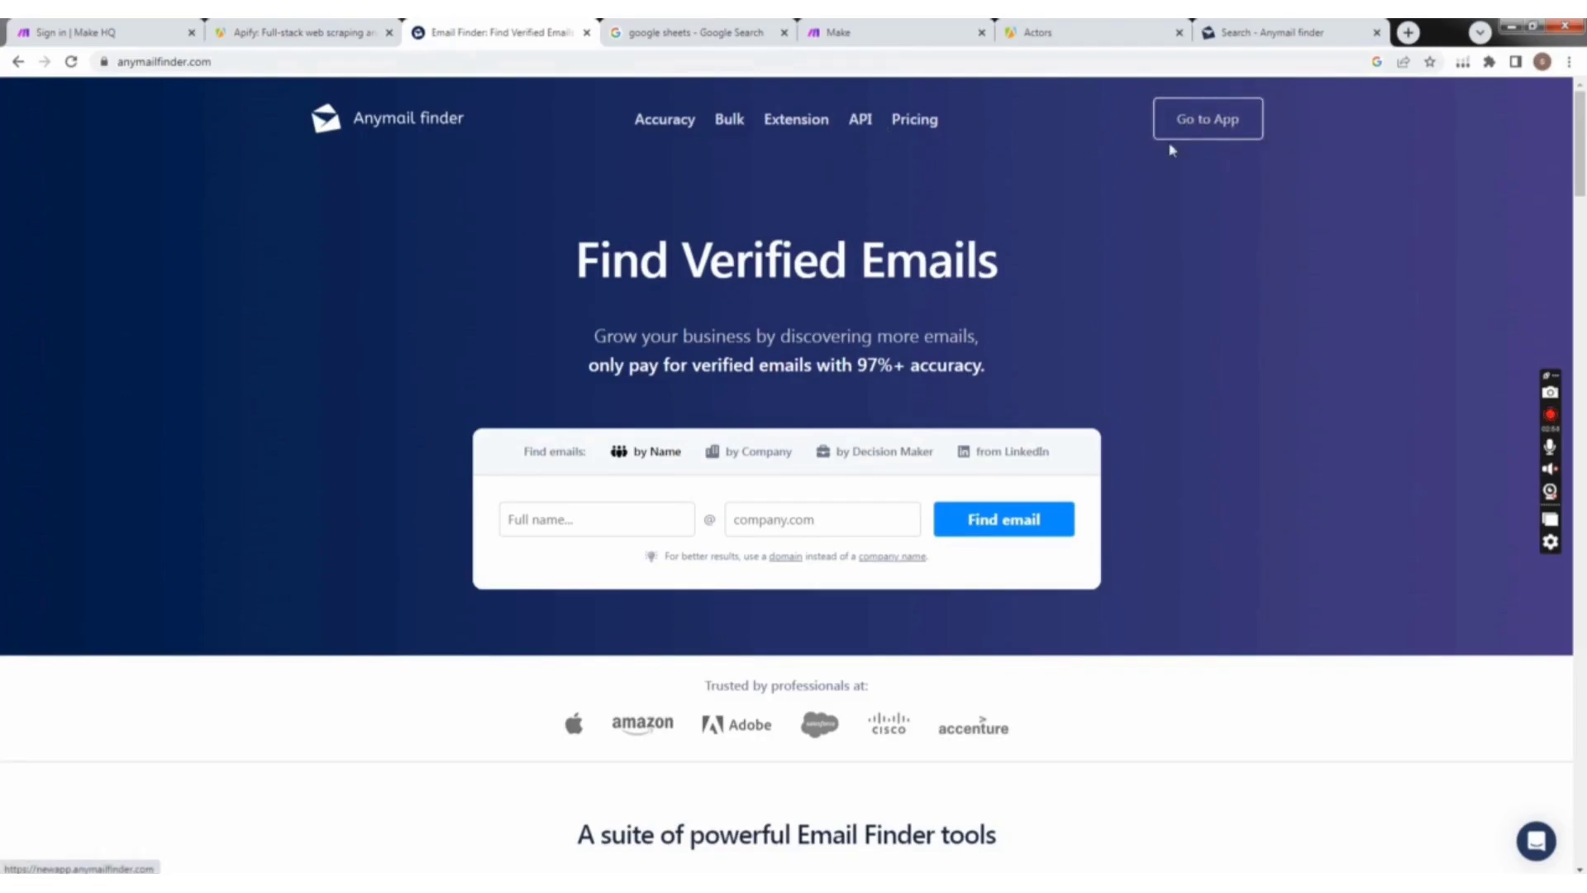
pyautogui.click(302, 27)
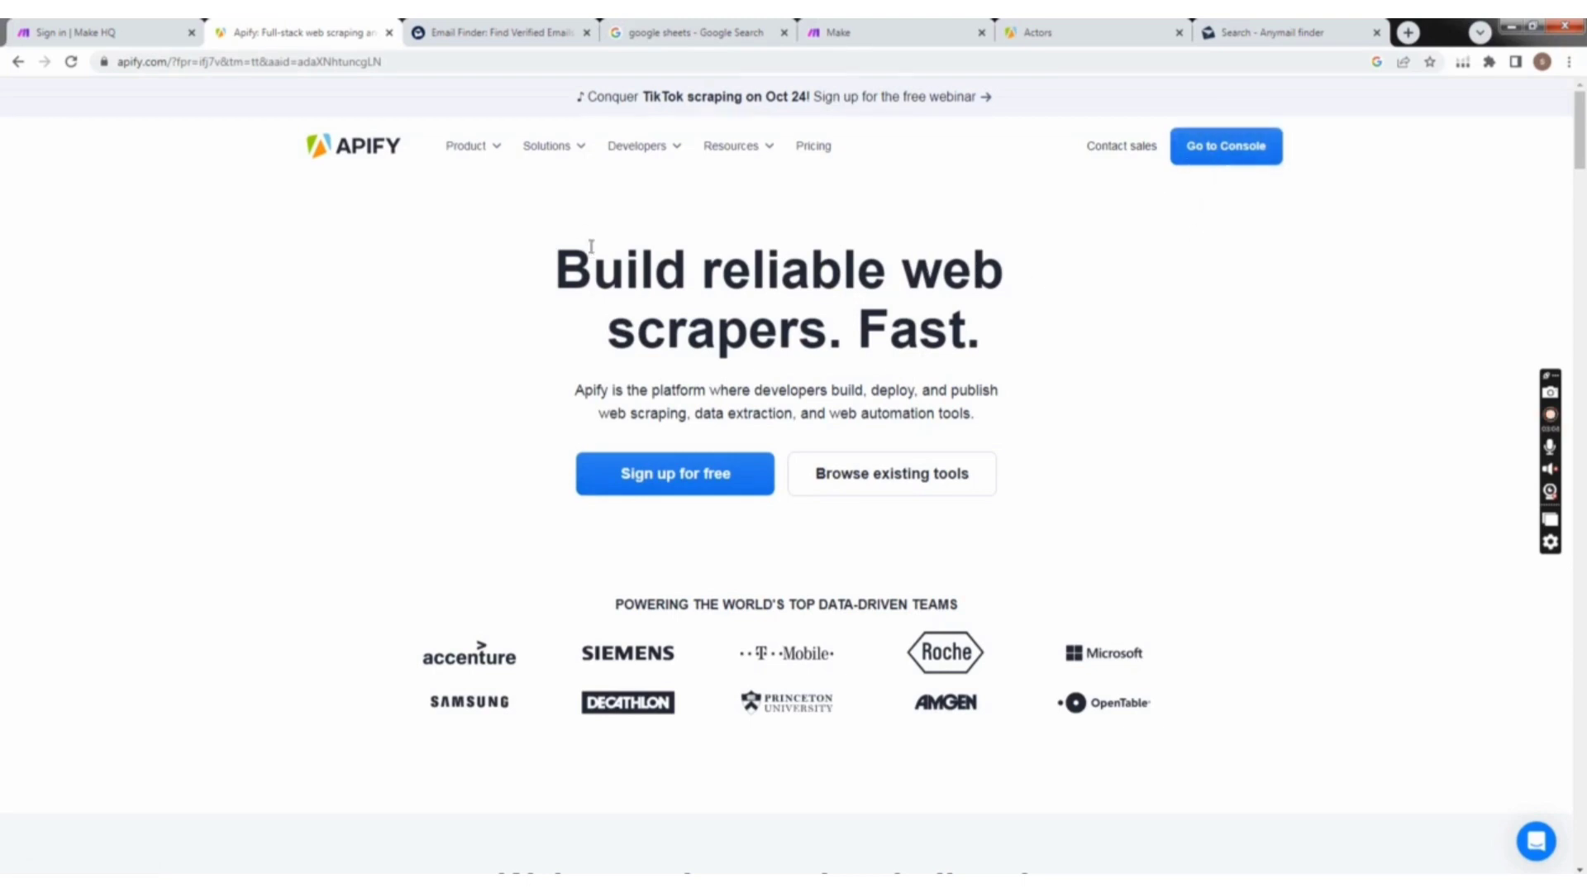
pyautogui.click(1085, 27)
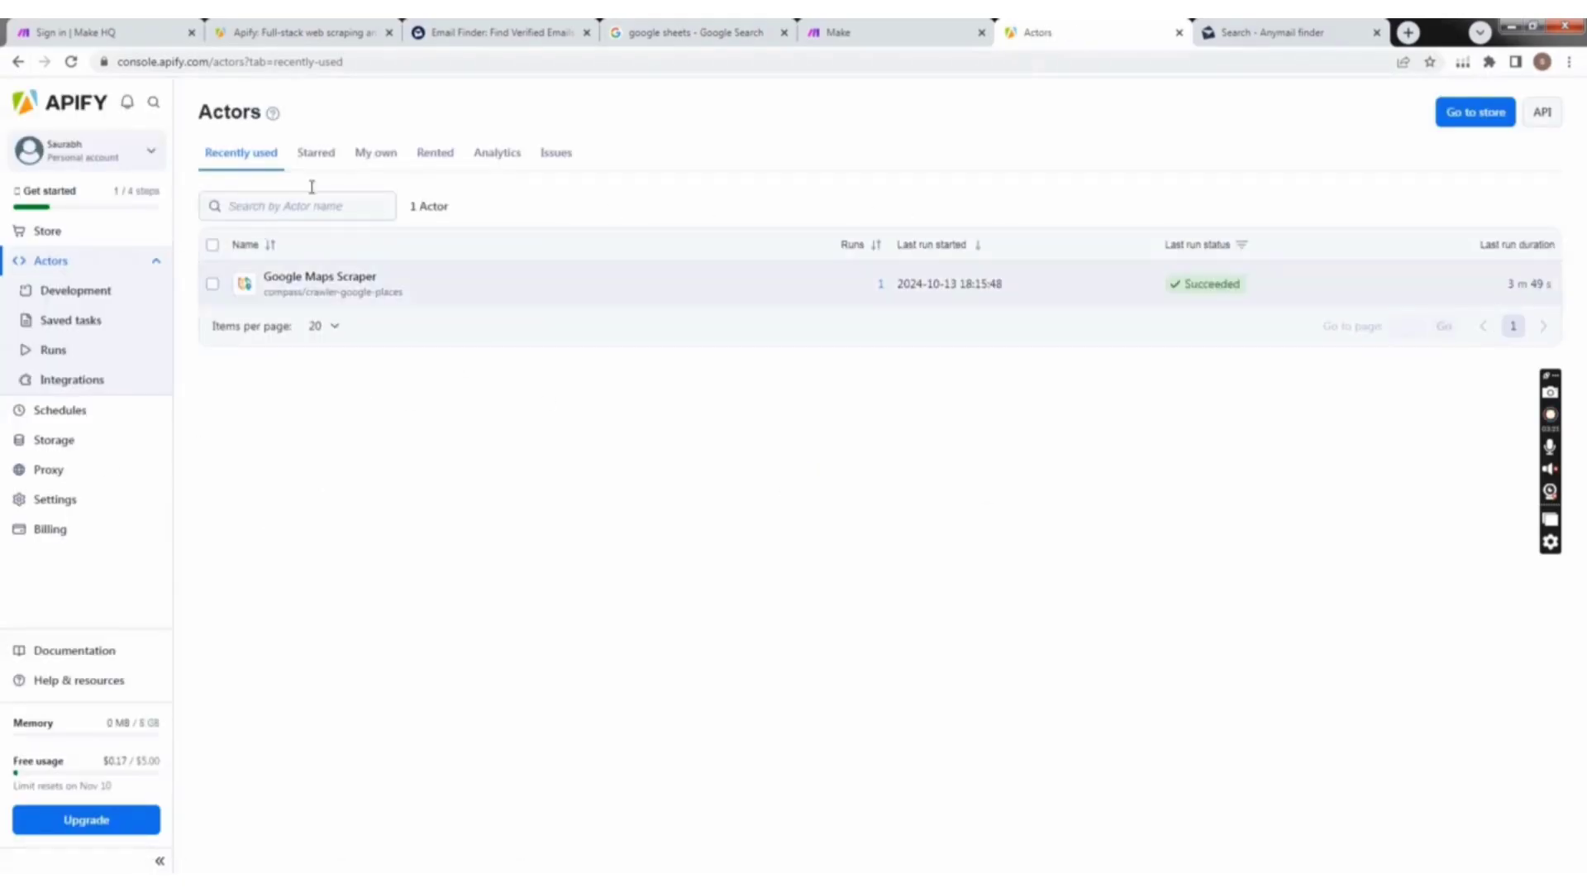
# Step: Open the Apify Store and search its Actors for instagram
pyautogui.click(61, 245)
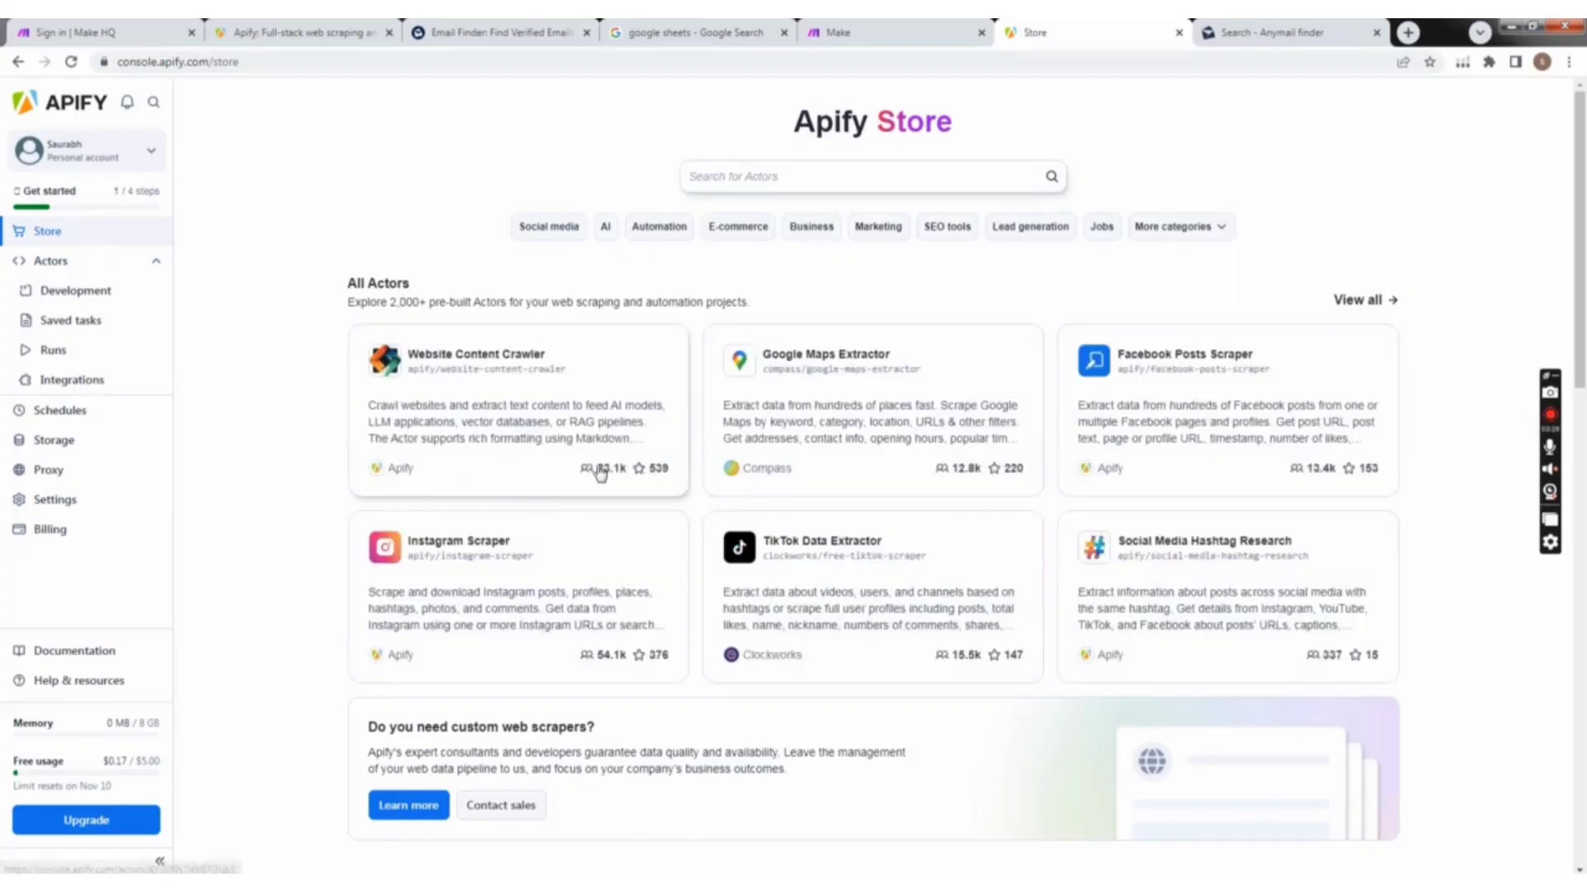
pyautogui.scroll(-1, 726, 543)
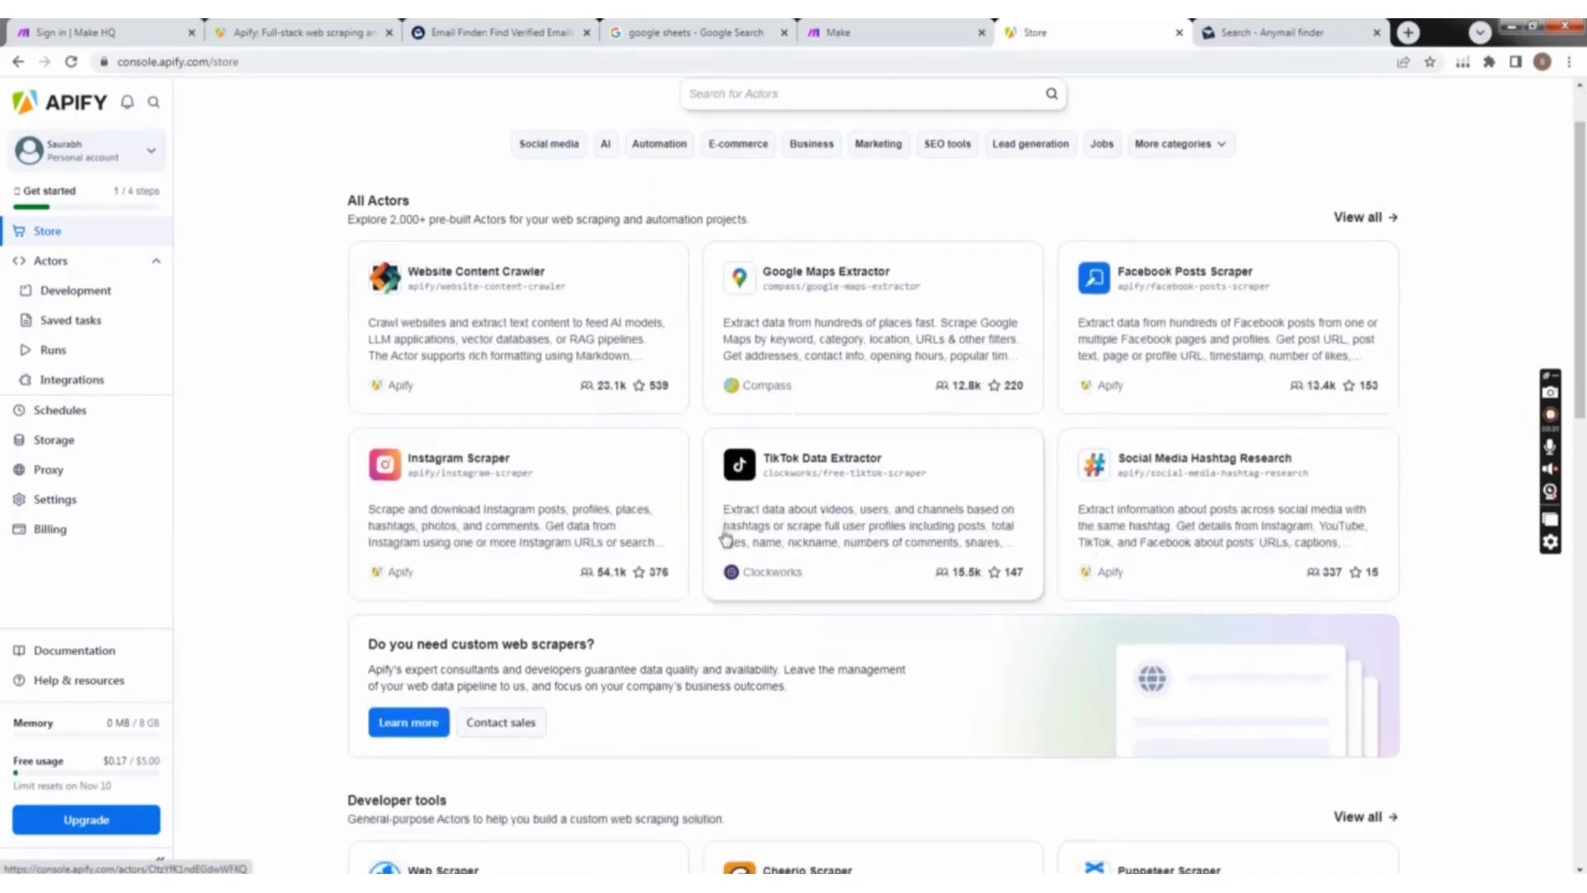
pyautogui.scroll(1, 726, 529)
pyautogui.click(716, 188)
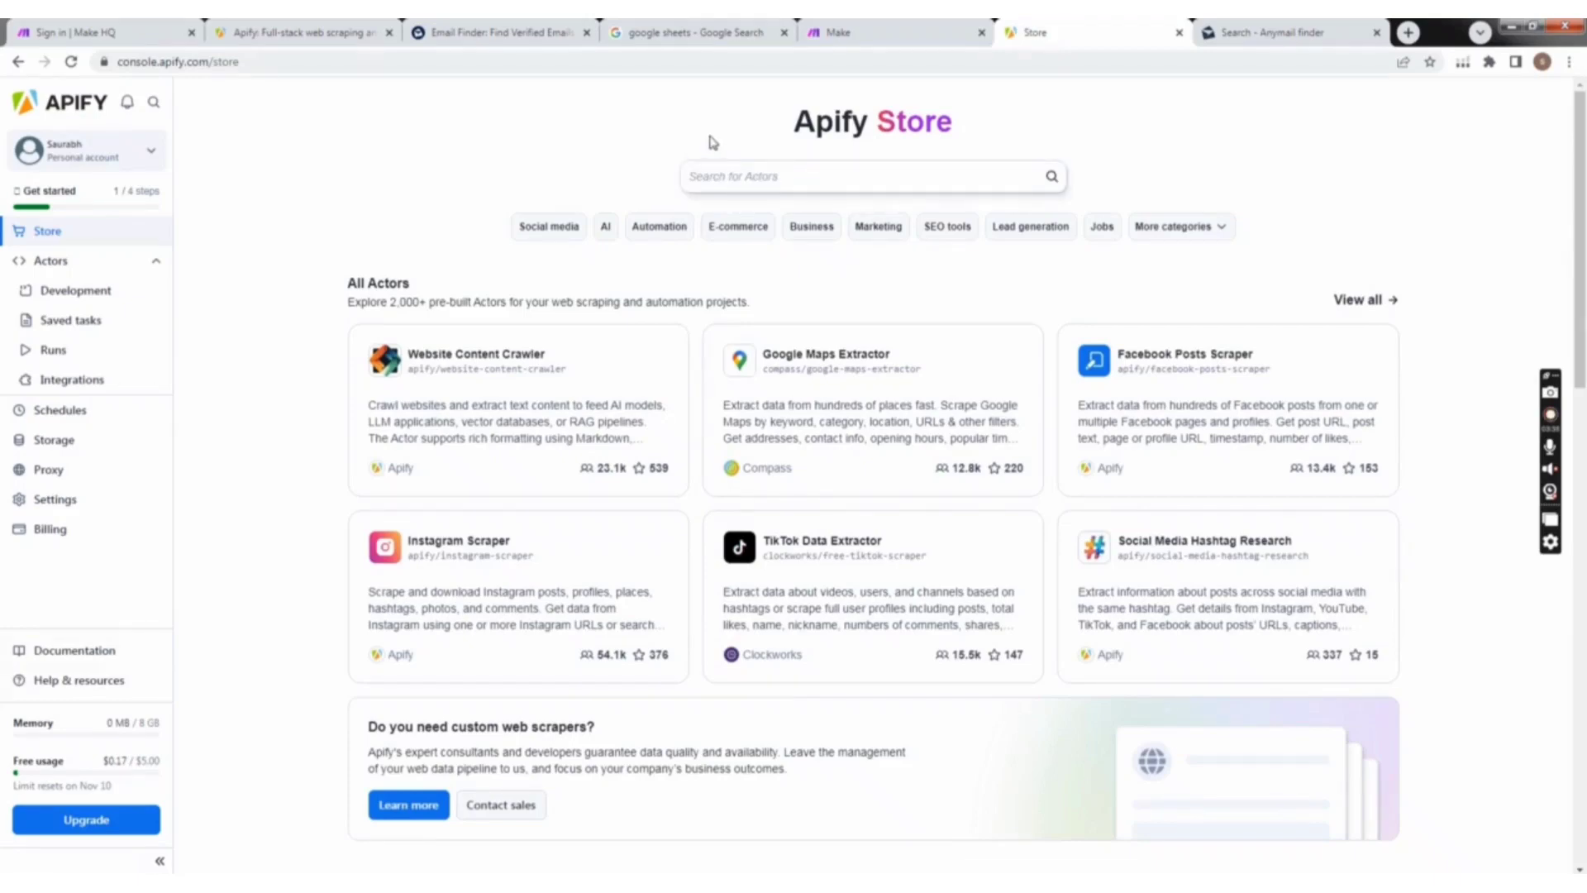
pyautogui.click(763, 177)
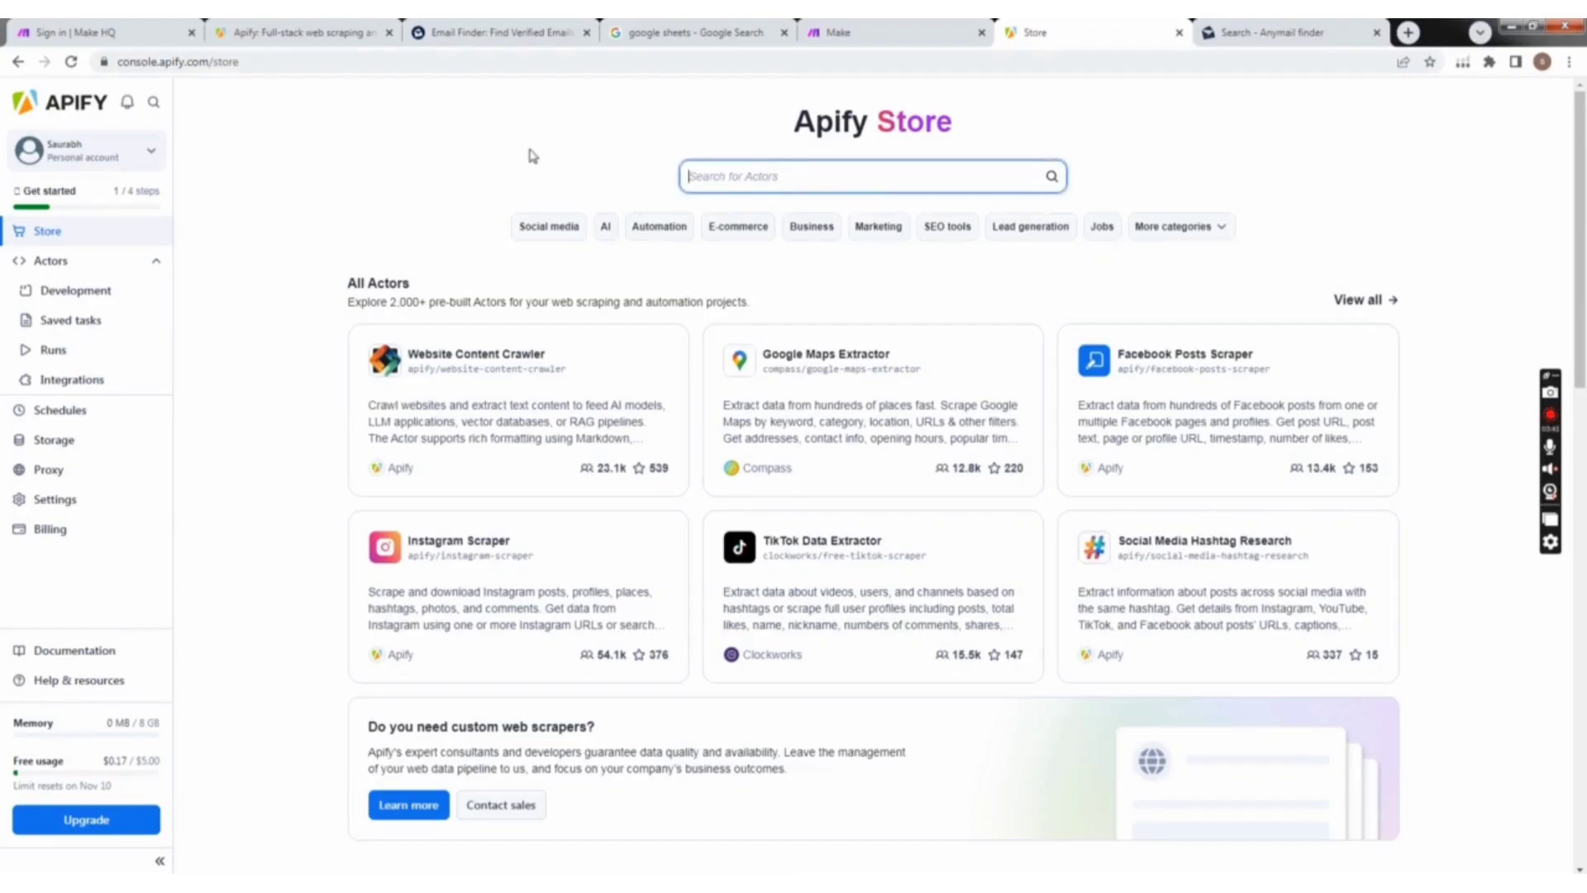
pyautogui.write('instagram')
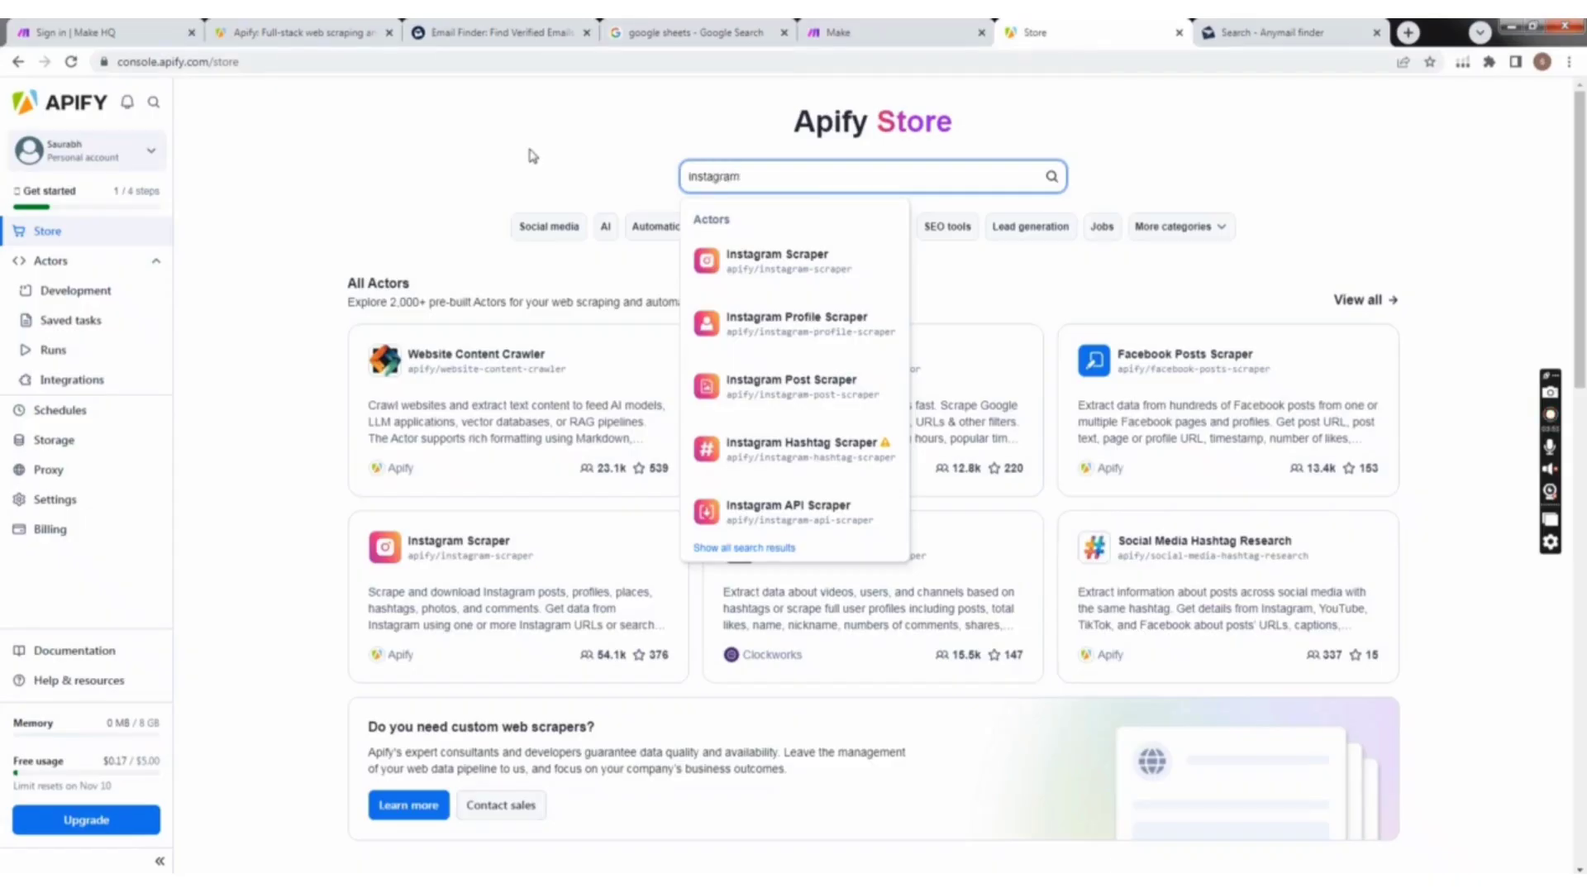
pyautogui.press('Return')
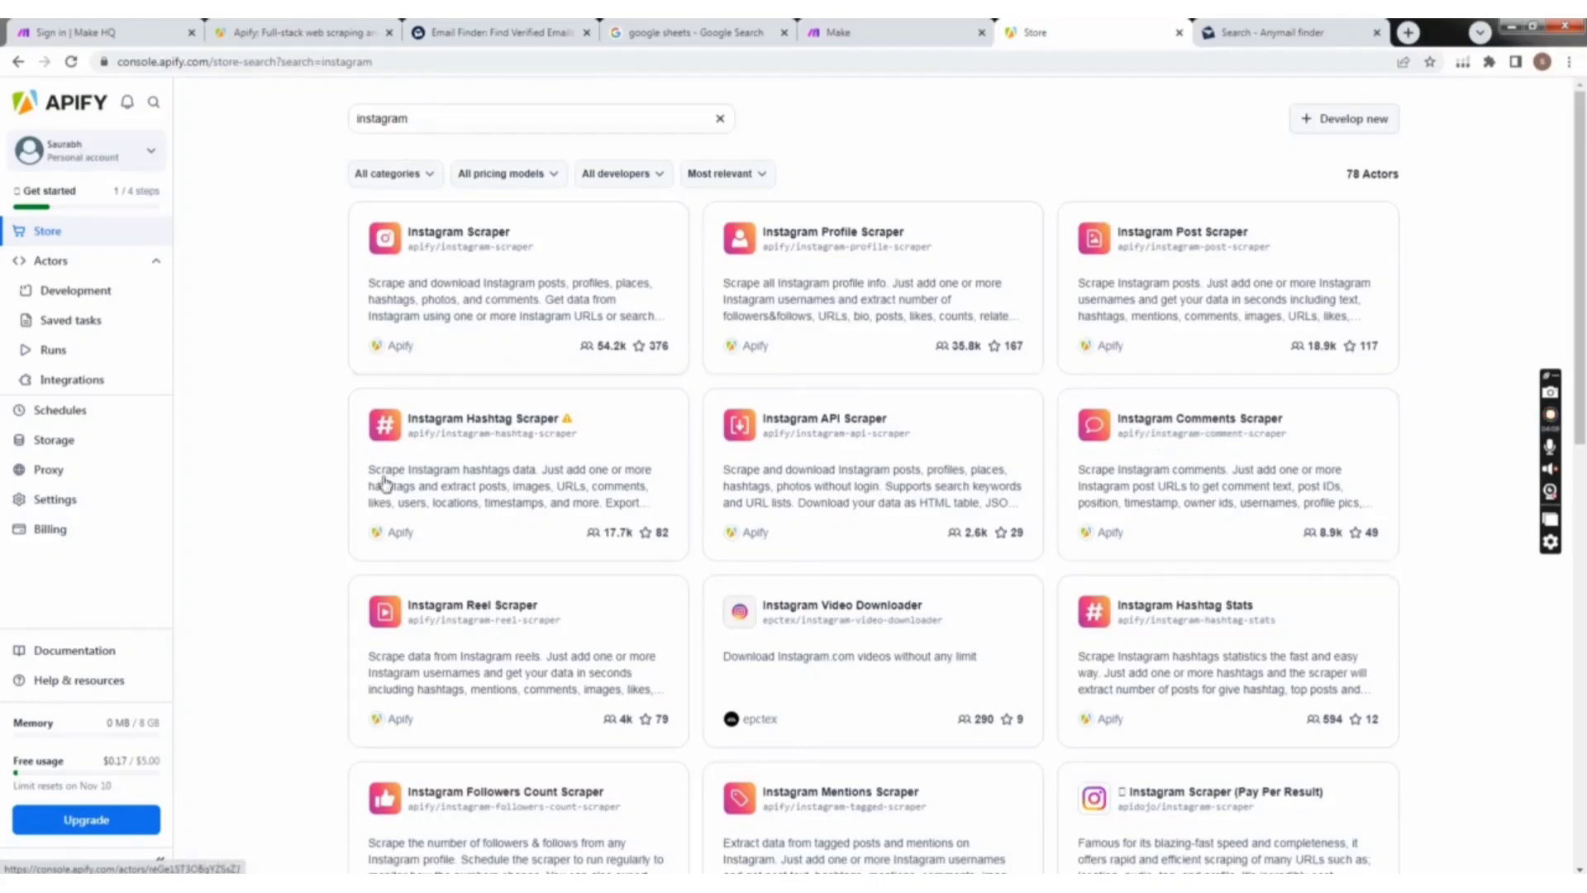
# Step: Look through the Instagram scraper Actors offered in the store's search results
pyautogui.scroll(-2, 839, 414)
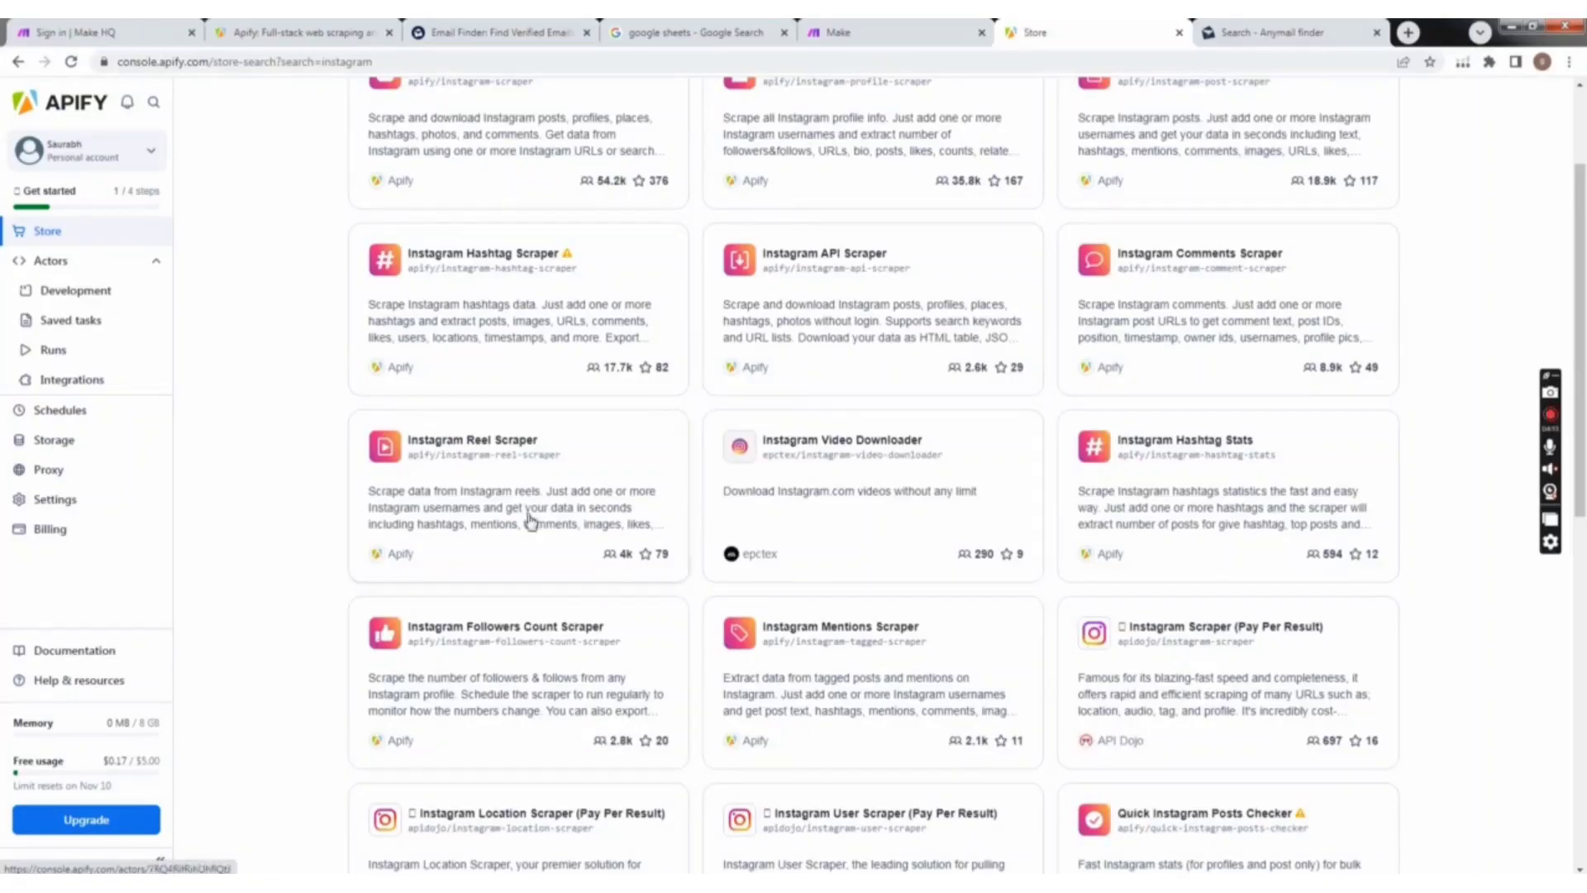
pyautogui.scroll(-1, 616, 579)
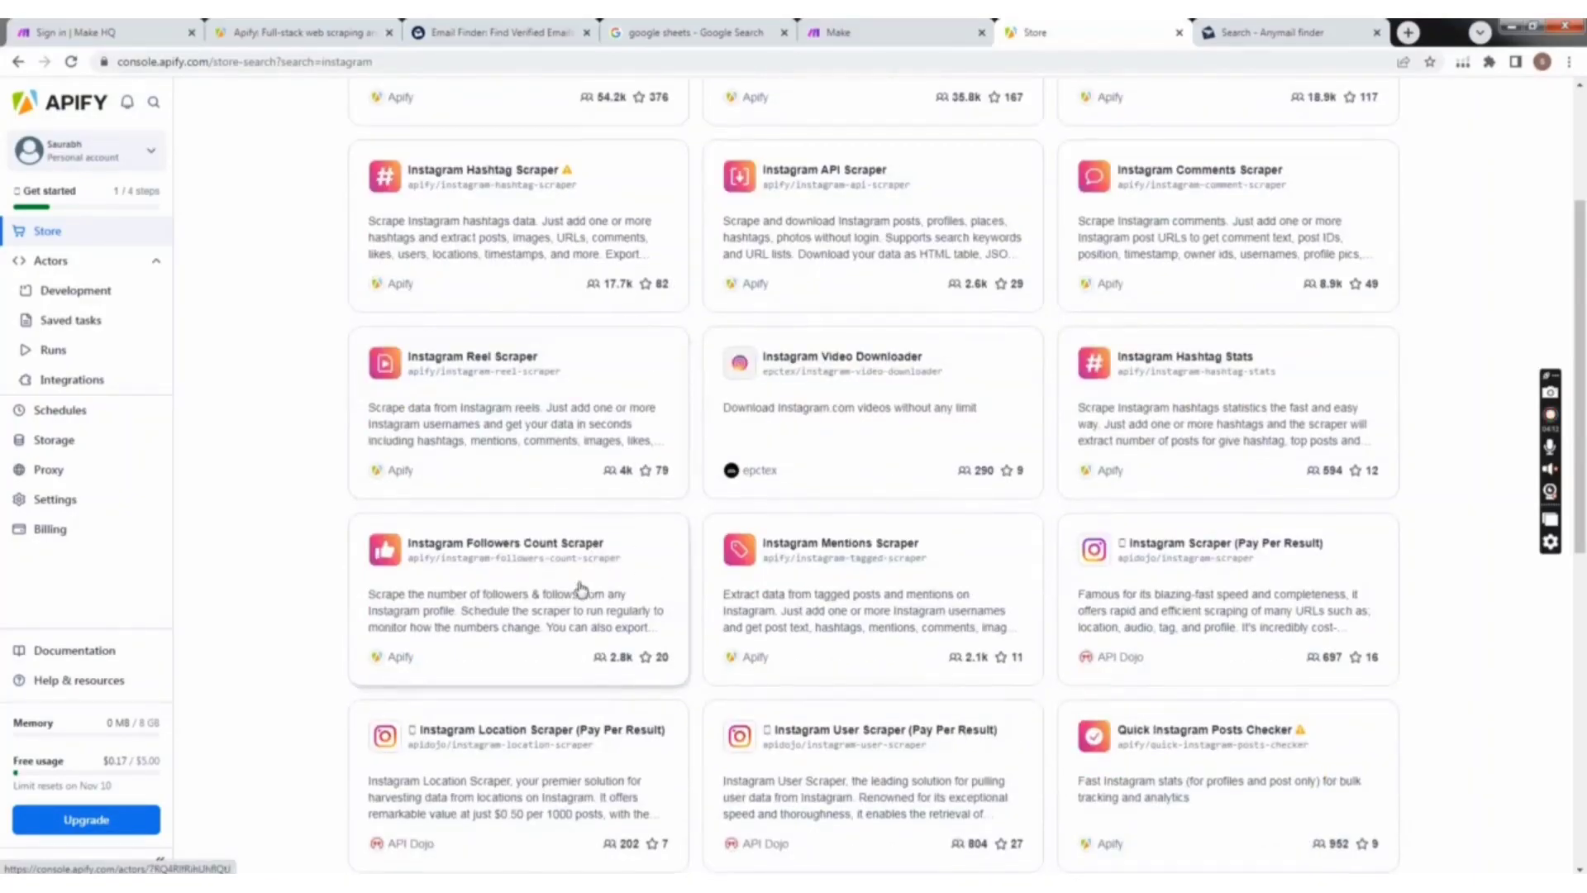
pyautogui.scroll(-2, 645, 662)
pyautogui.scroll(5, 744, 620)
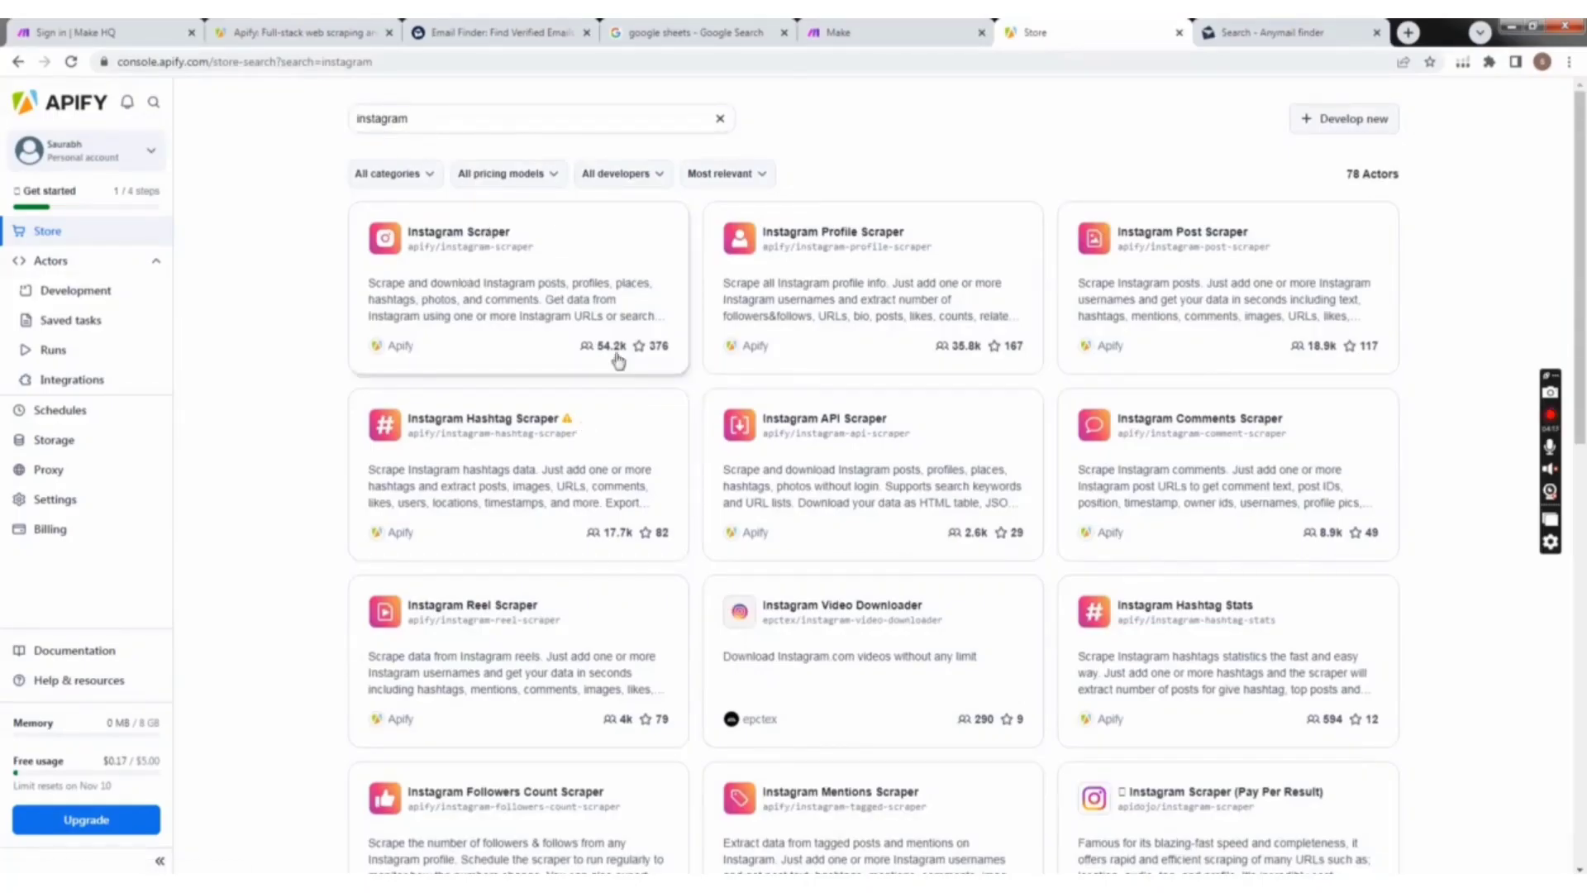
pyautogui.scroll(-2, 662, 578)
pyautogui.scroll(-2, 672, 591)
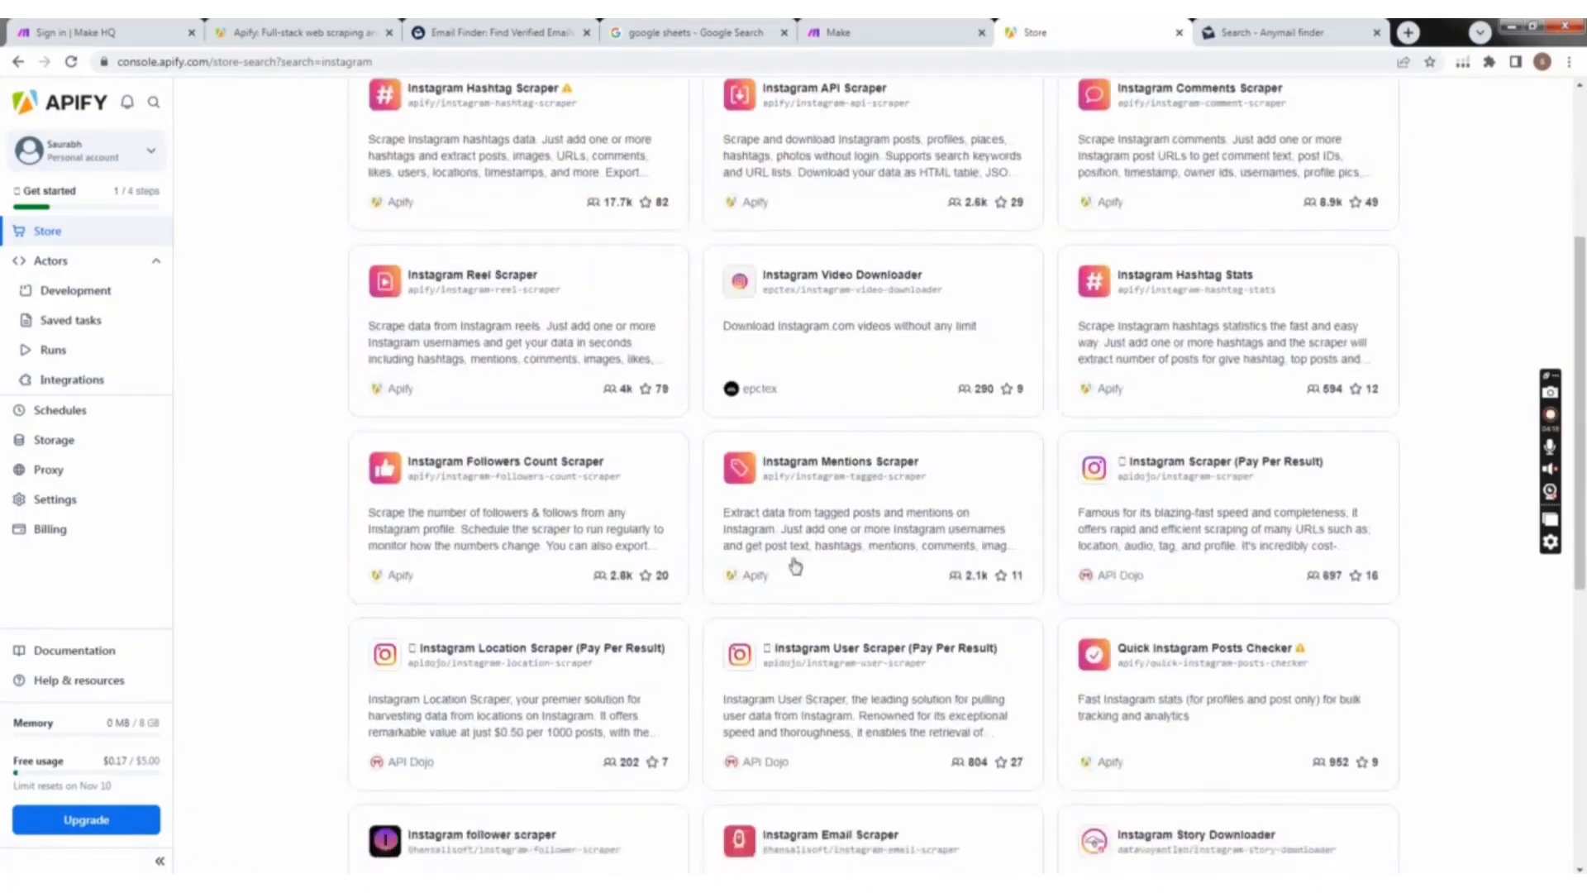
pyautogui.scroll(-2, 712, 660)
pyautogui.scroll(2, 703, 698)
pyautogui.scroll(1, 803, 603)
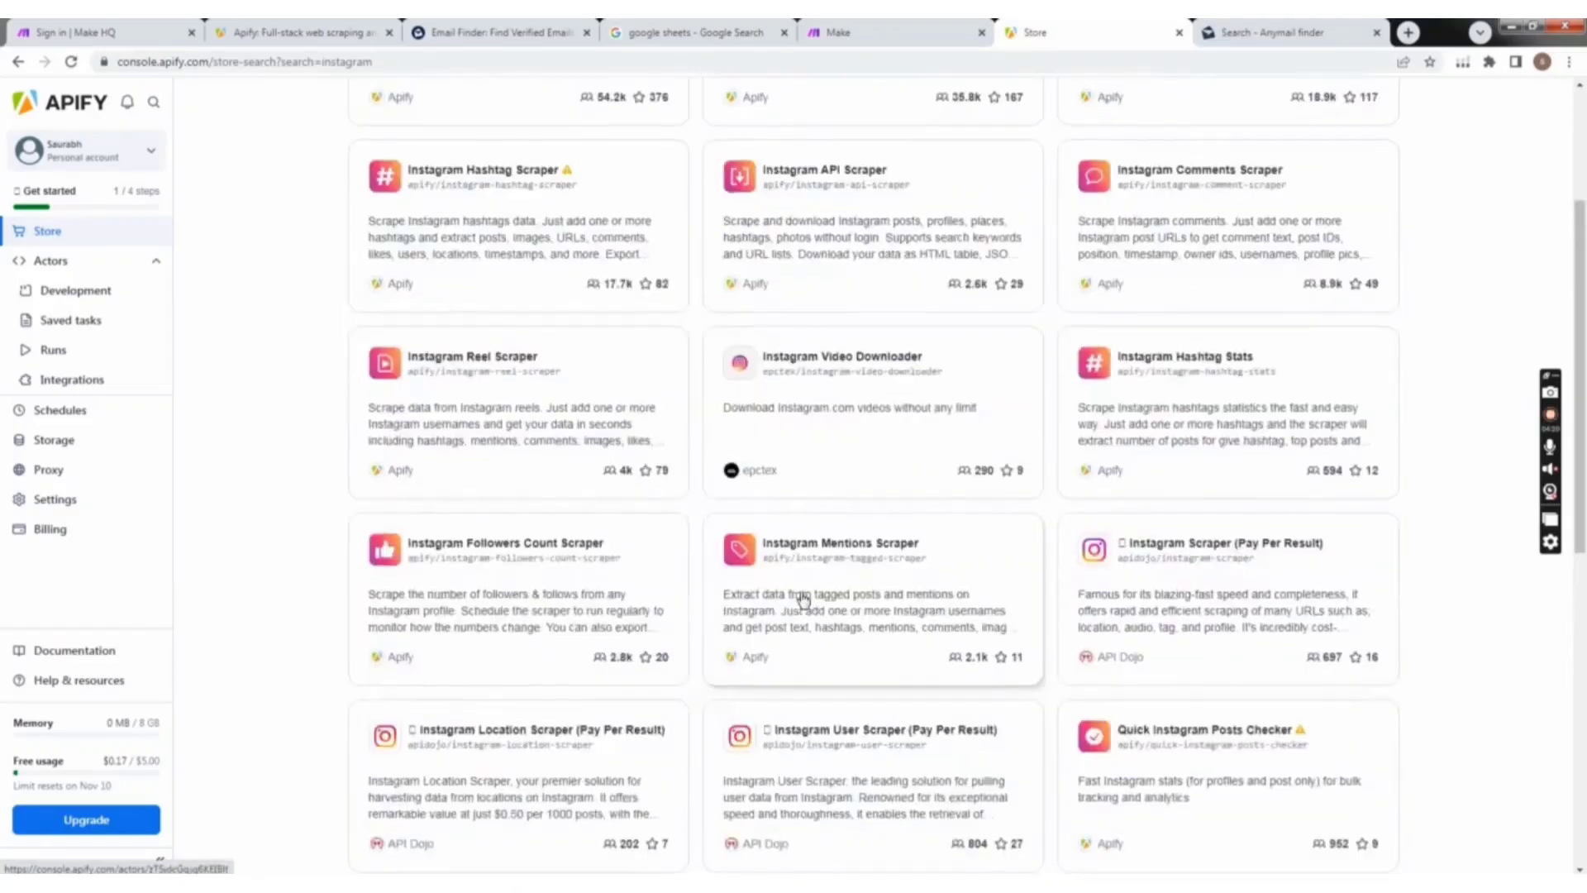
pyautogui.scroll(-6, 797, 602)
pyautogui.scroll(7, 762, 610)
pyautogui.scroll(3, 748, 579)
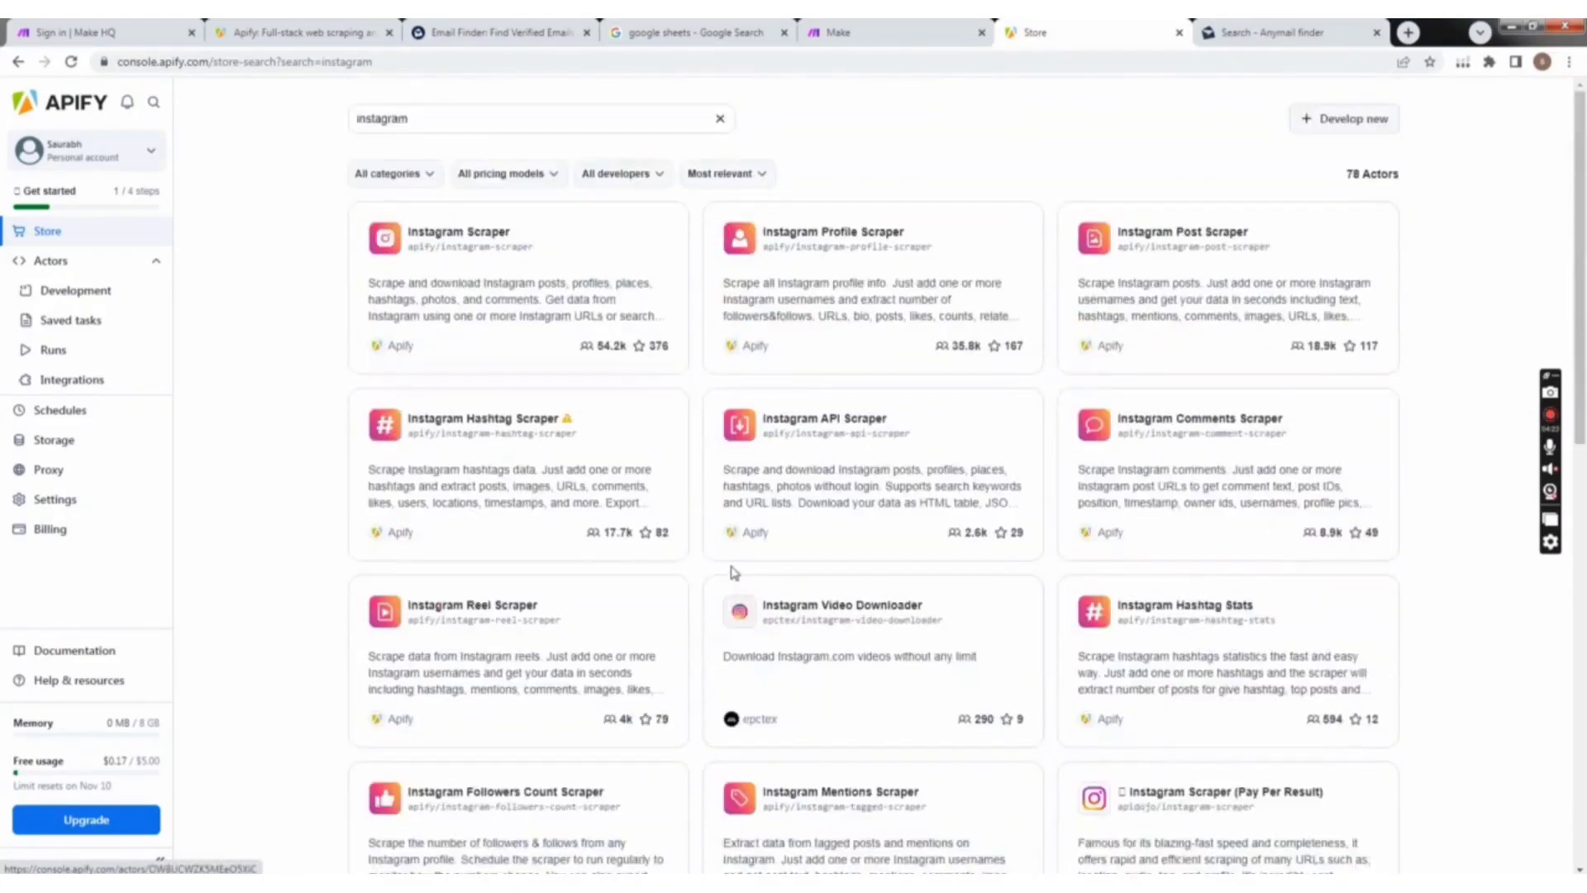
# Step: Replace the store search with google map to list the Google Maps Actors
pyautogui.click(665, 110)
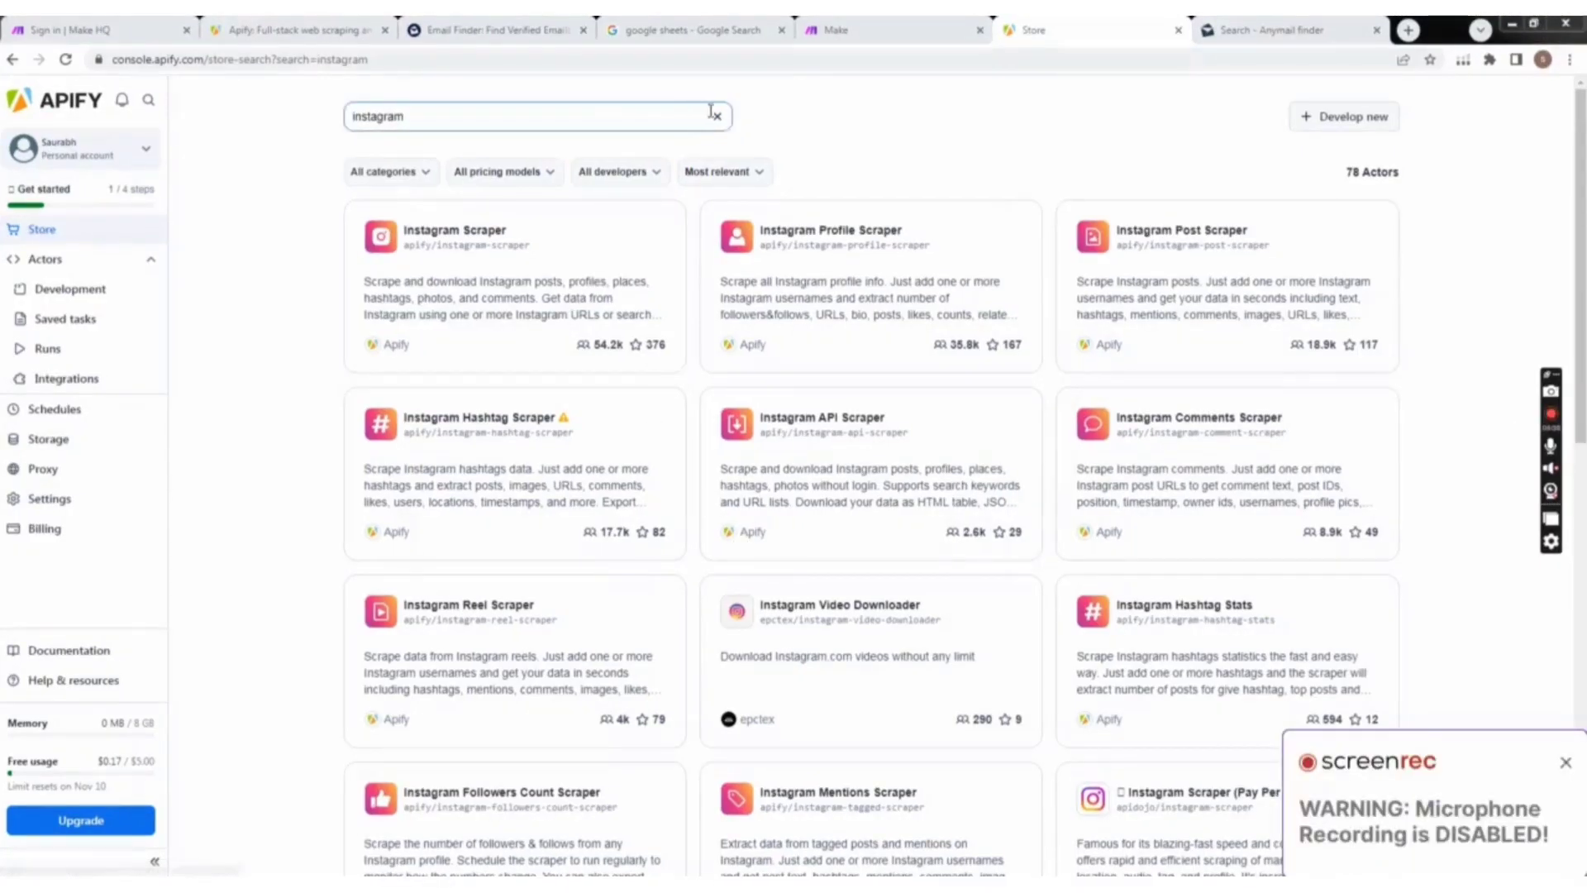
pyautogui.click(719, 117)
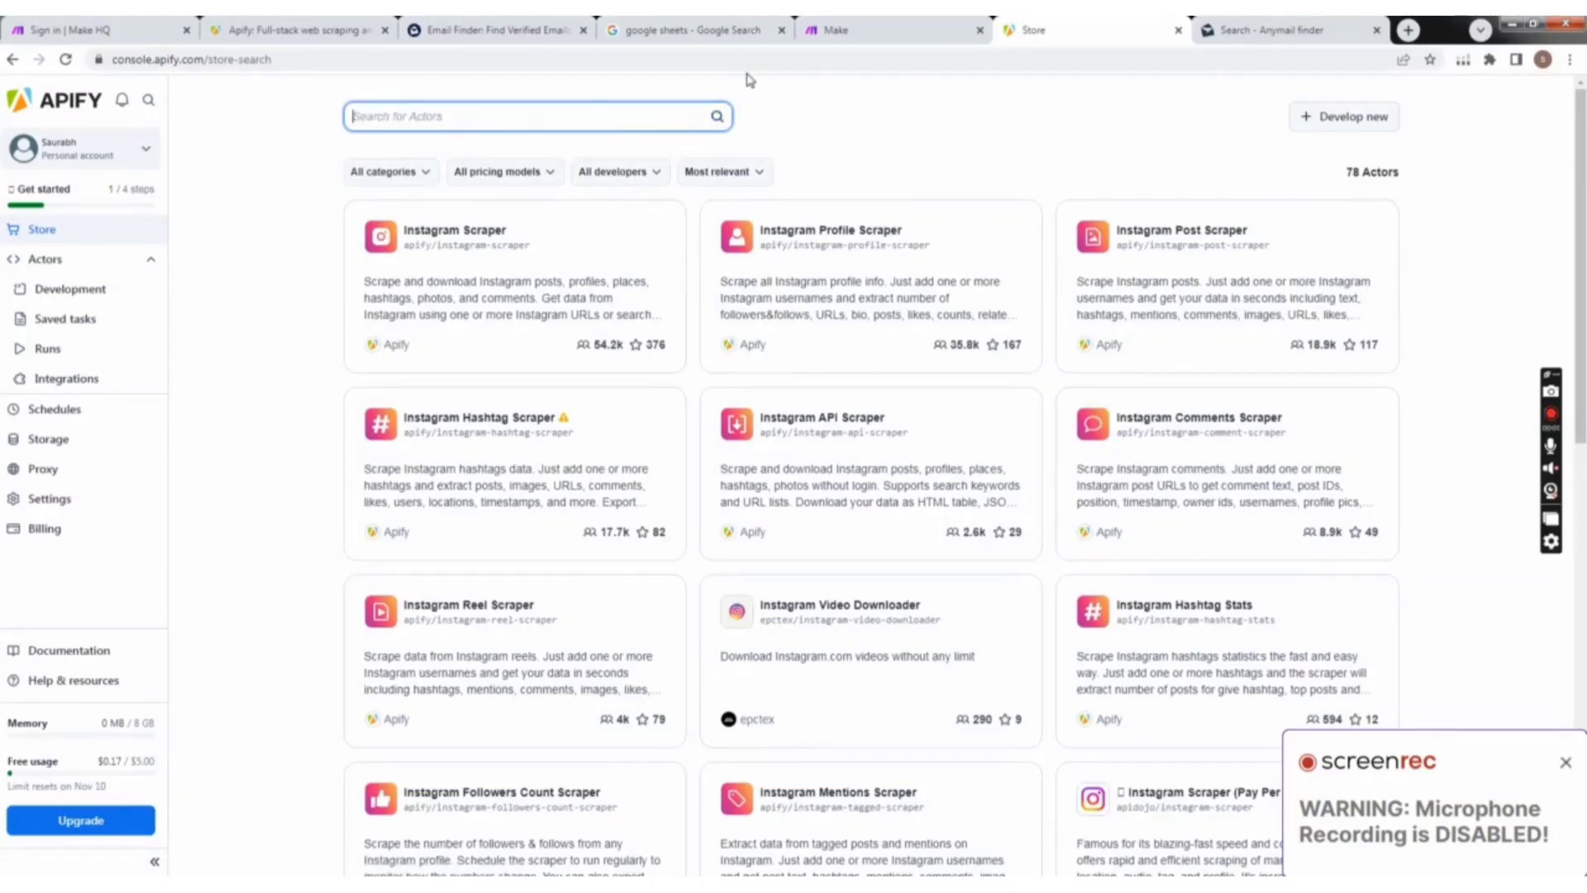
pyautogui.write('google')
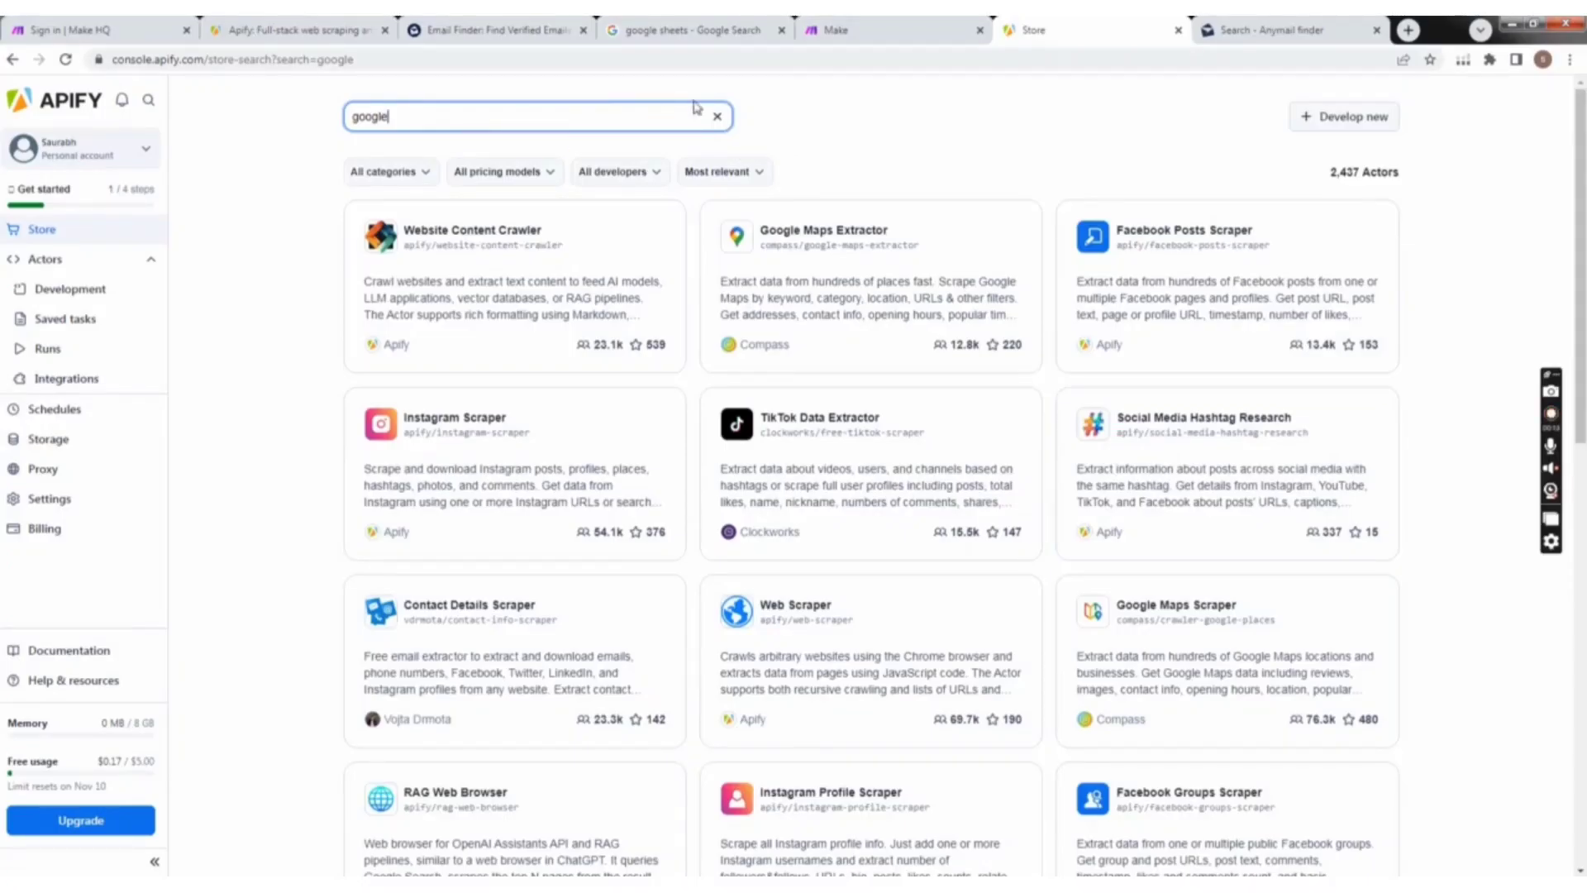
pyautogui.write('map')
# Step: Close the leftover Email Finder and google sheets search pages and bring up the Make organization dashboard
pyautogui.click(1247, 25)
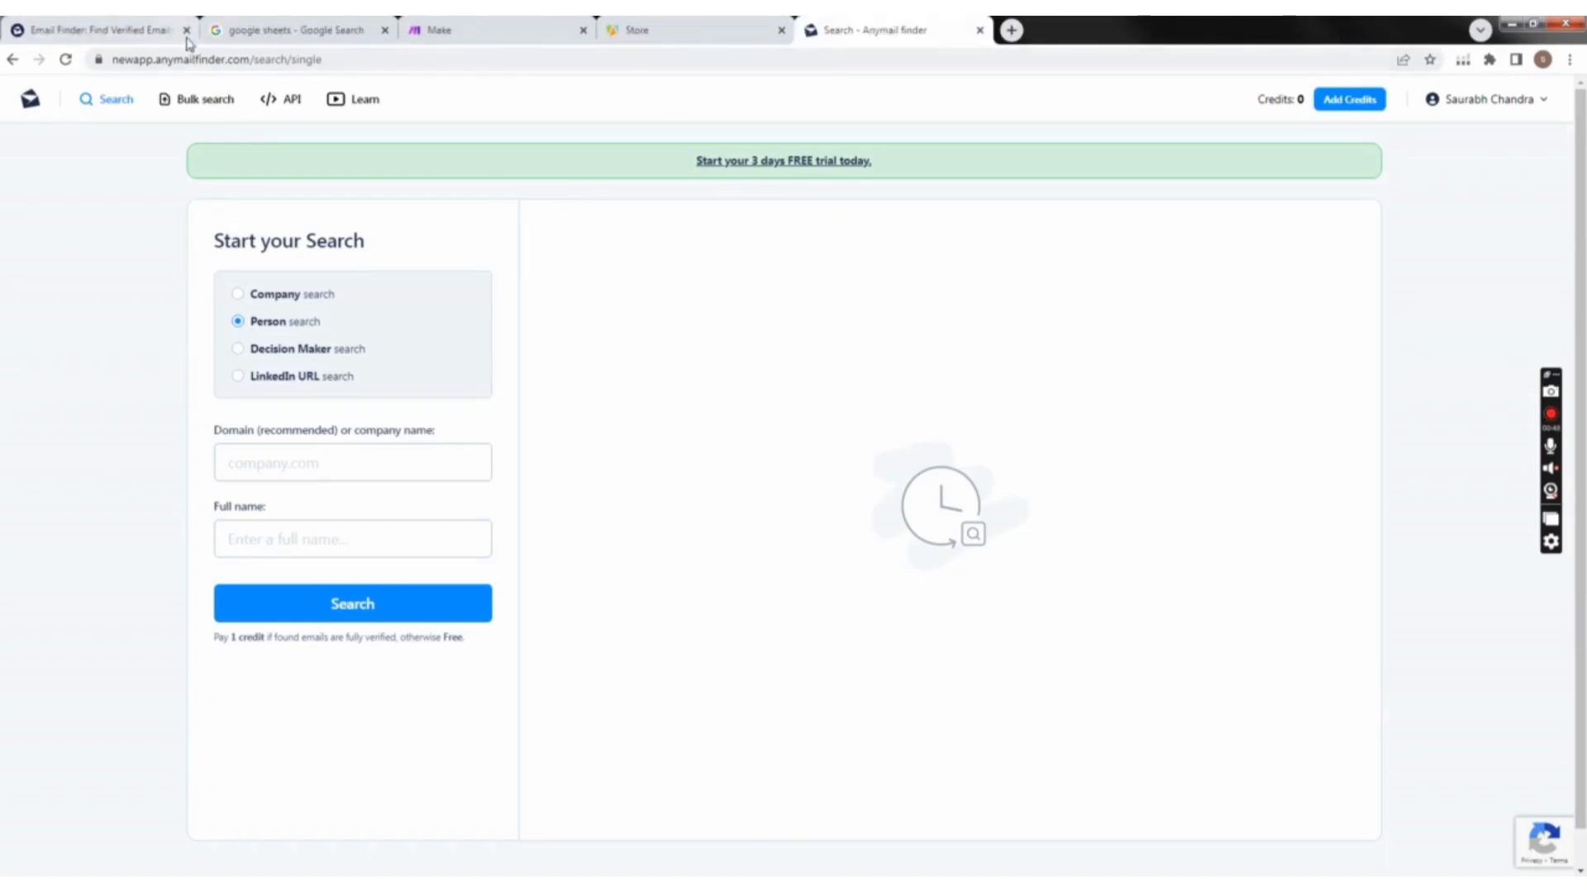
pyautogui.click(186, 29)
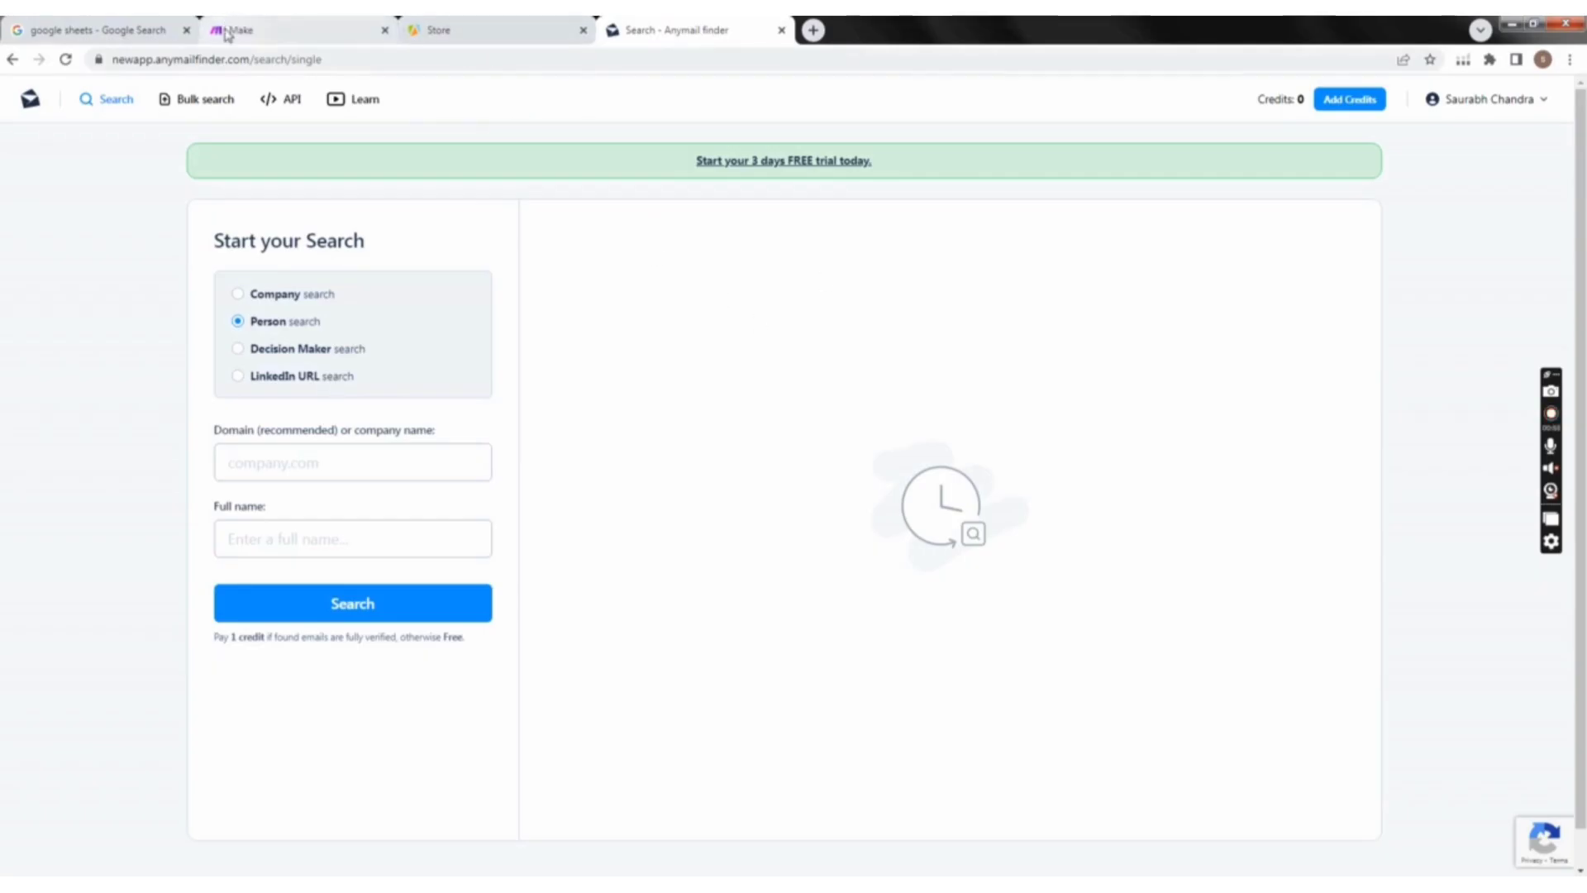
pyautogui.click(277, 30)
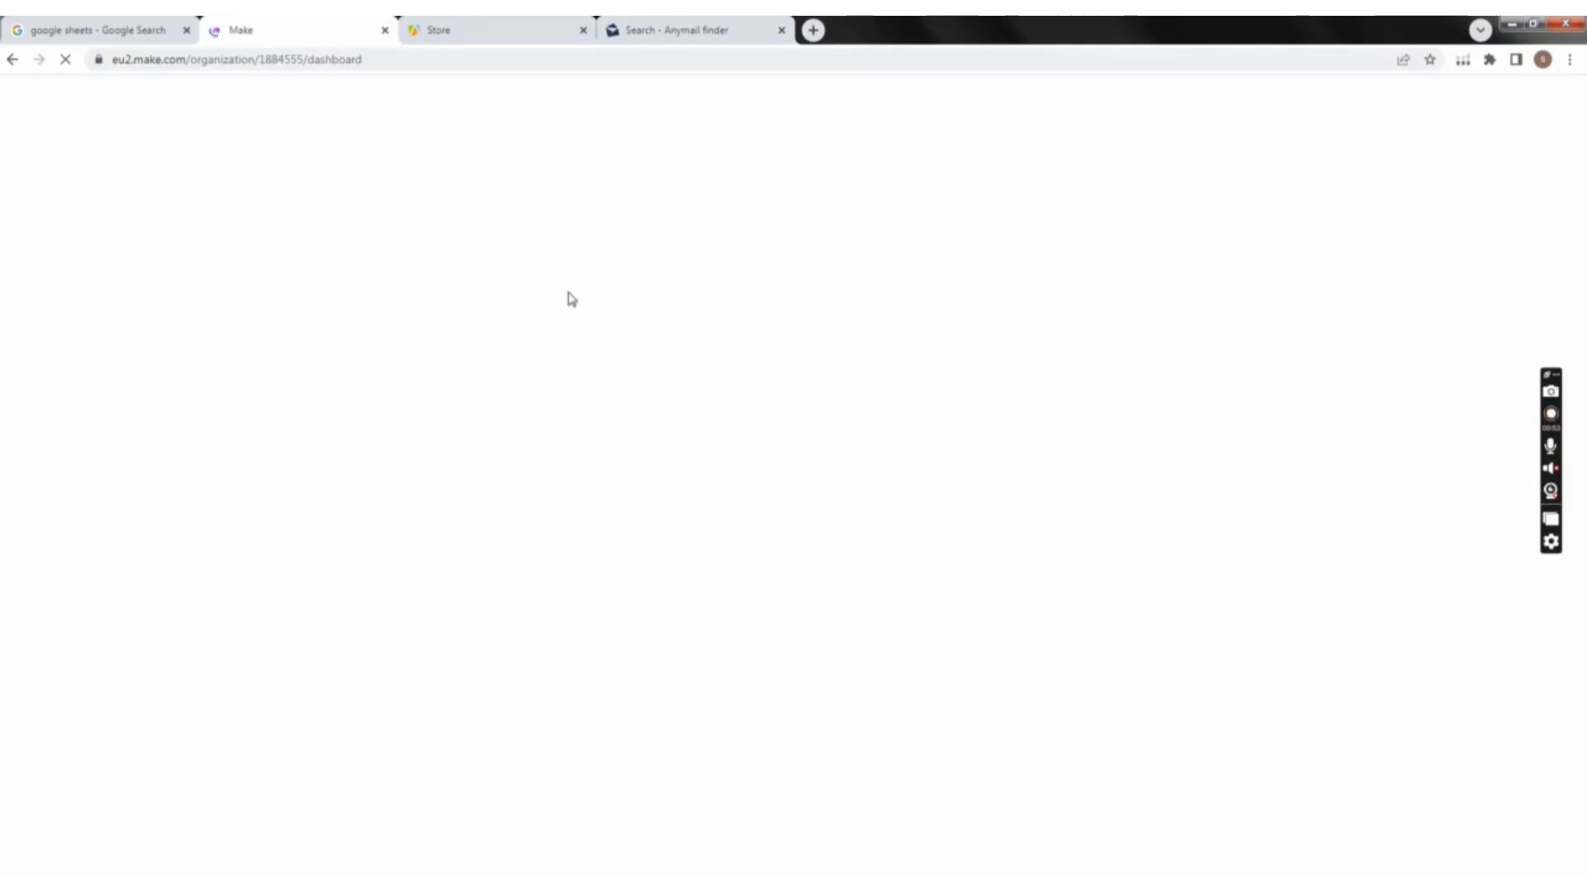
pyautogui.click(186, 30)
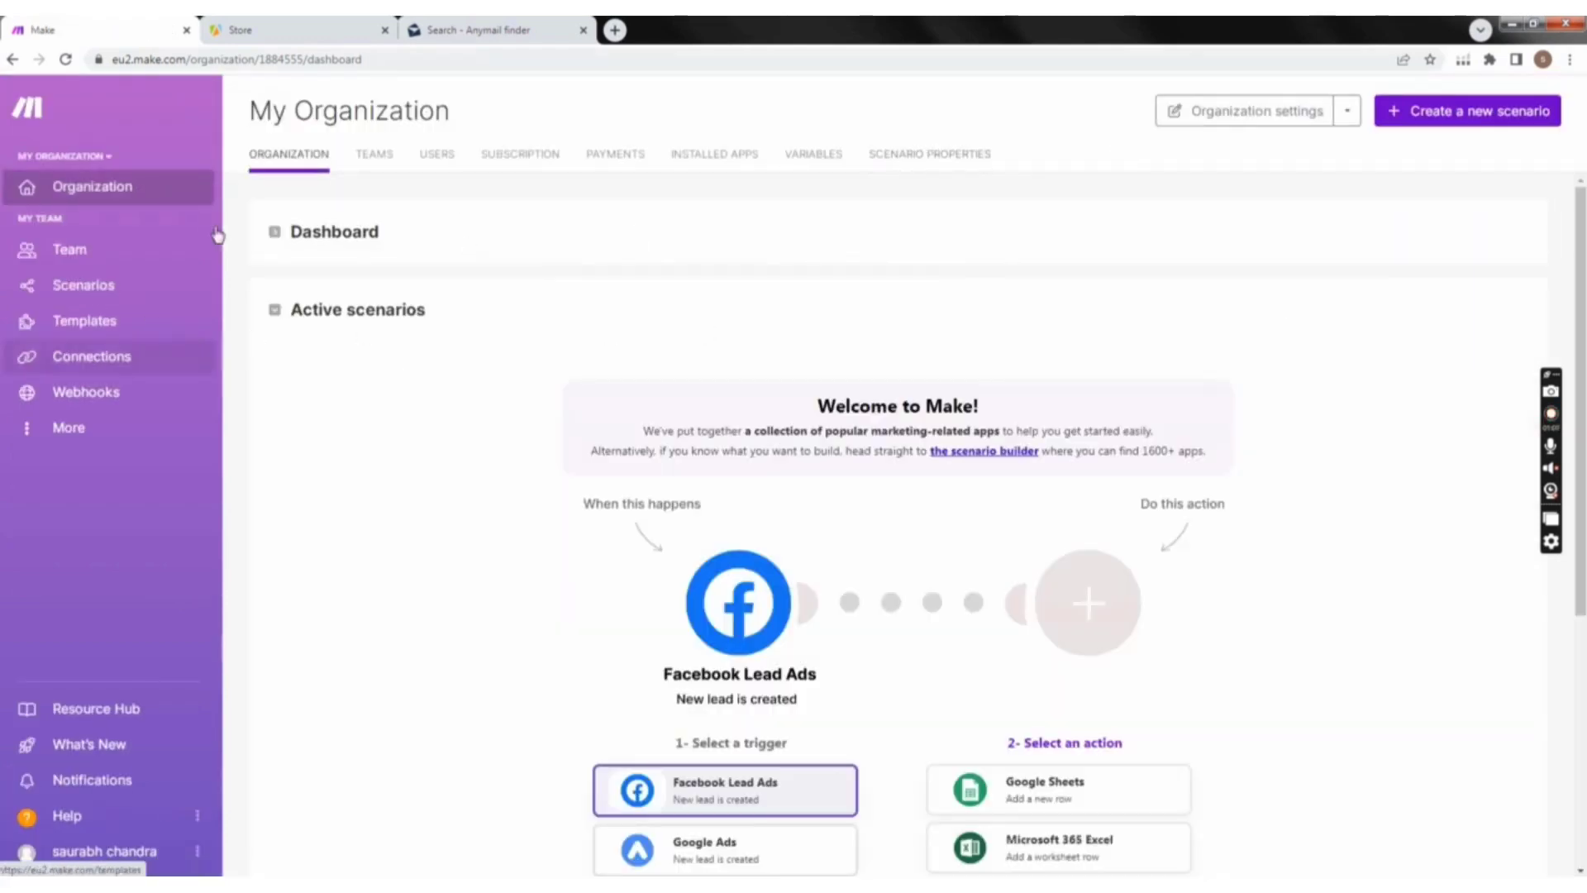
# Step: Look over the triggers and actions offered on the Make organization dashboard
pyautogui.scroll(-2, 772, 603)
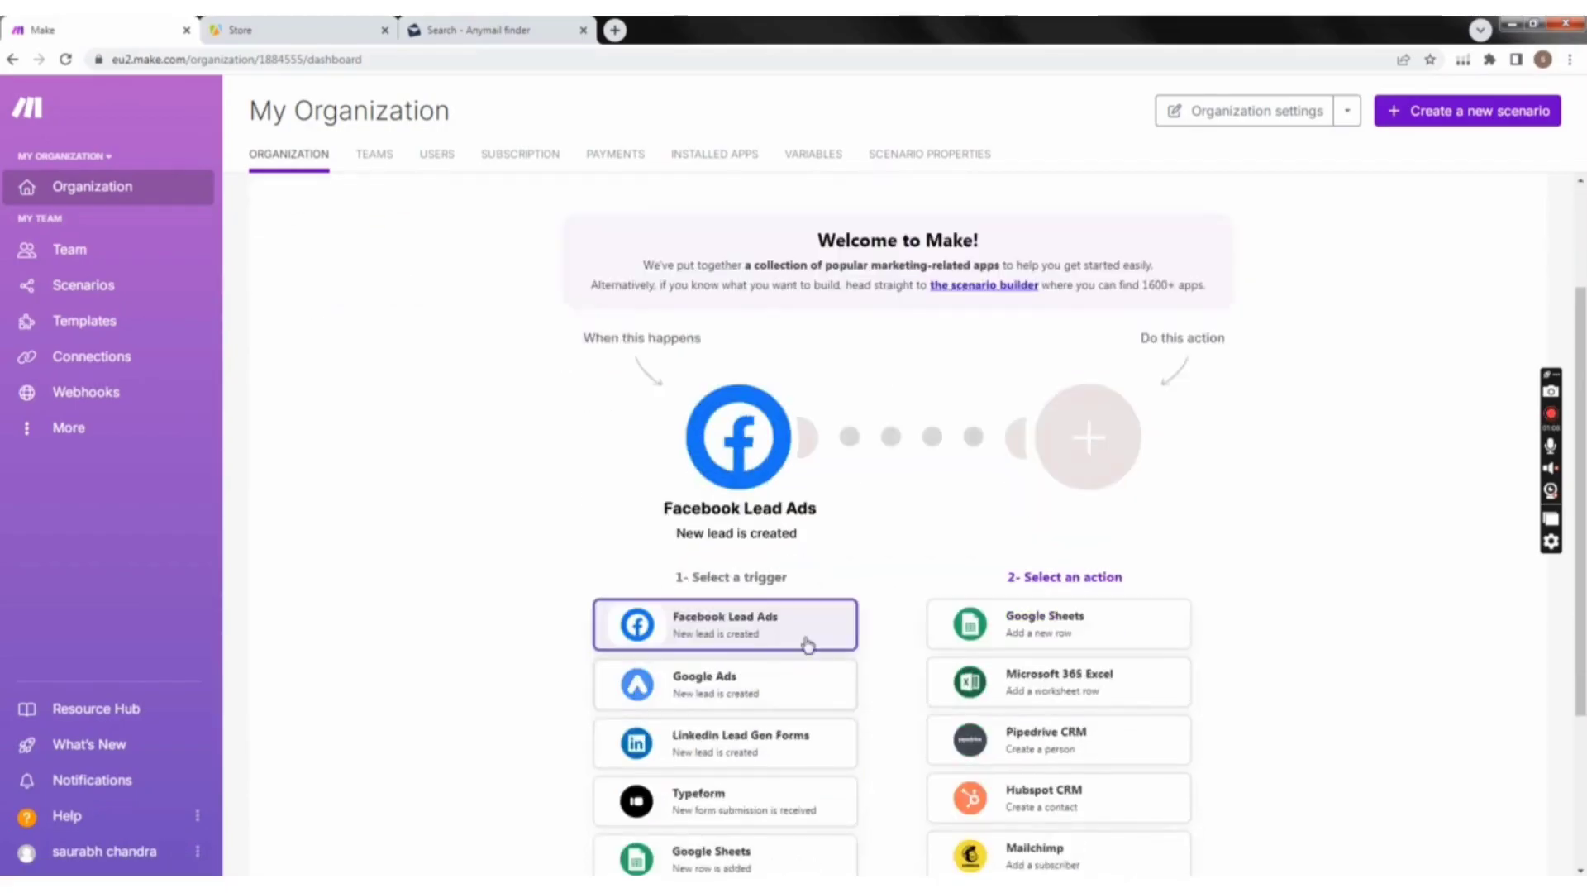
pyautogui.scroll(-3, 808, 644)
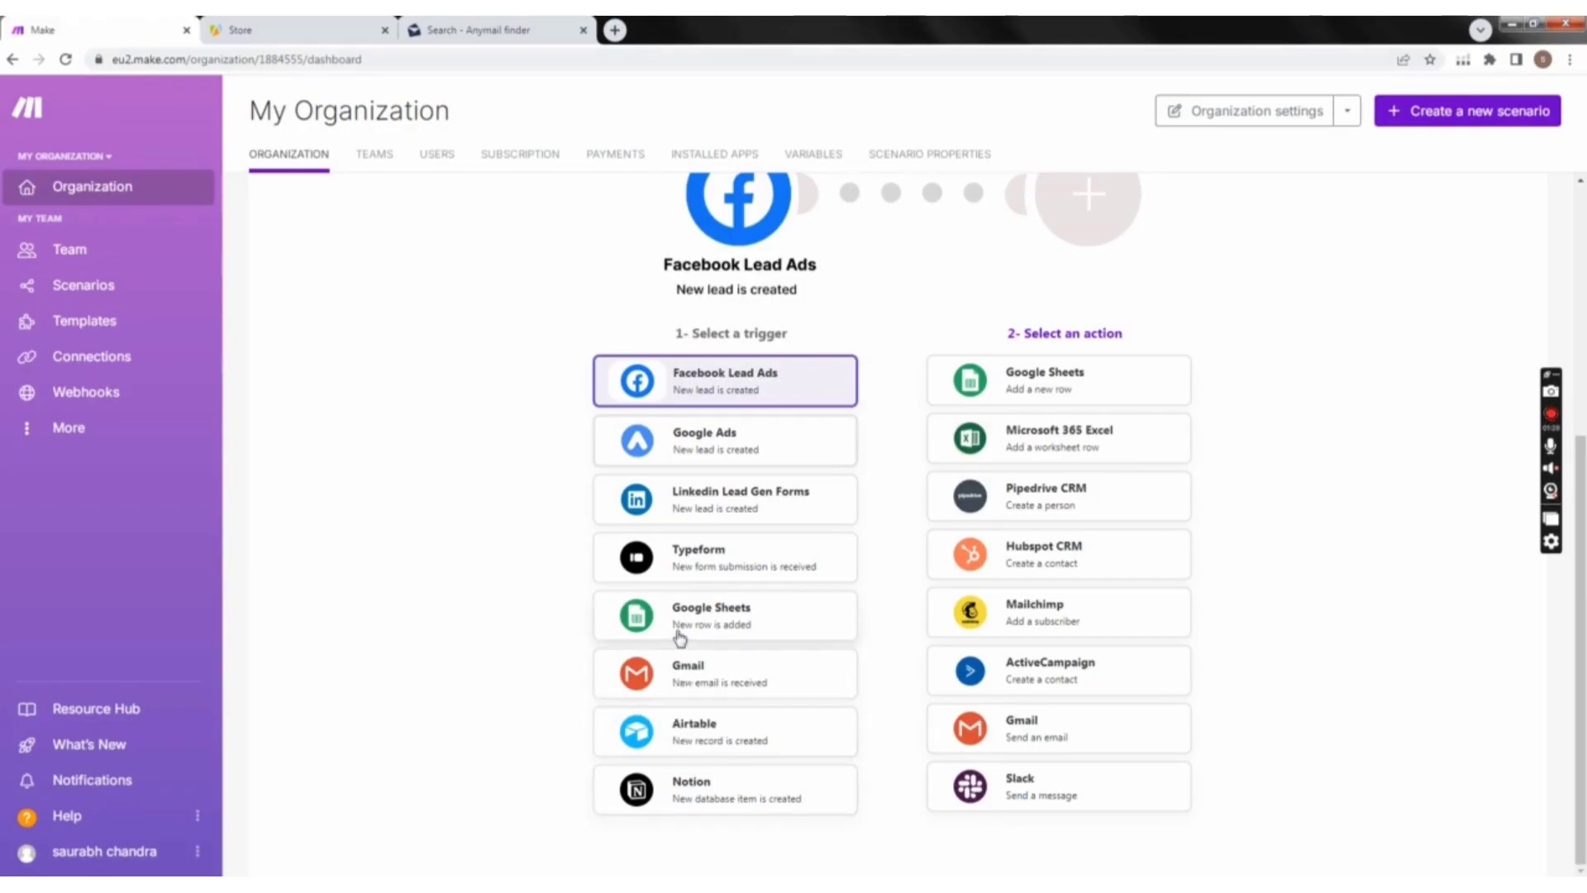
pyautogui.scroll(3, 475, 496)
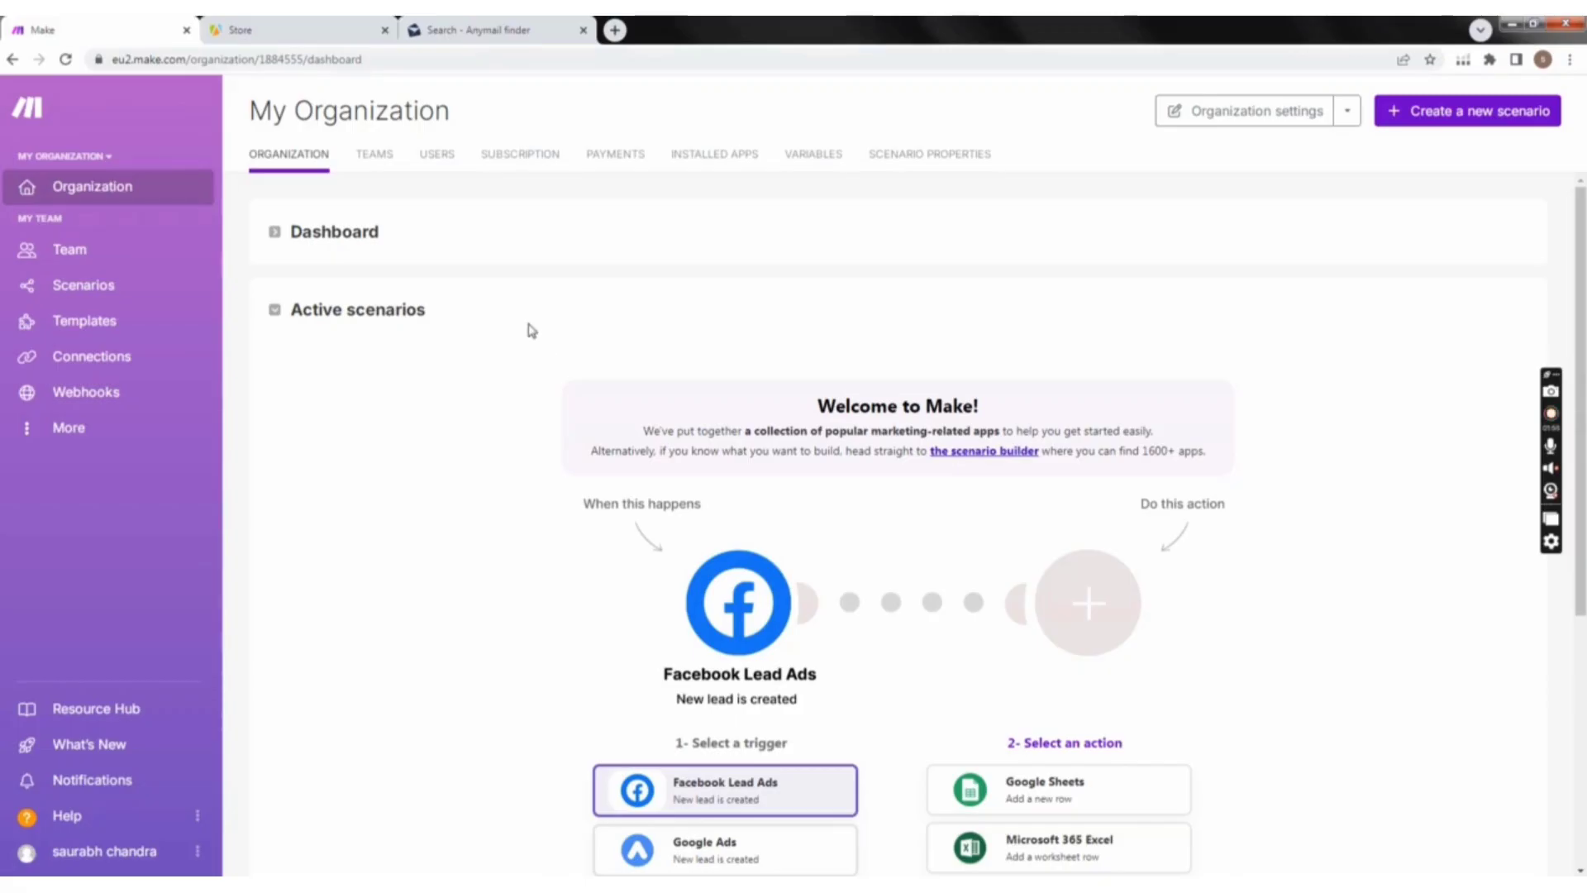
# Step: Return to the Apify Store and look through the Actors listed for google map
pyautogui.click(310, 27)
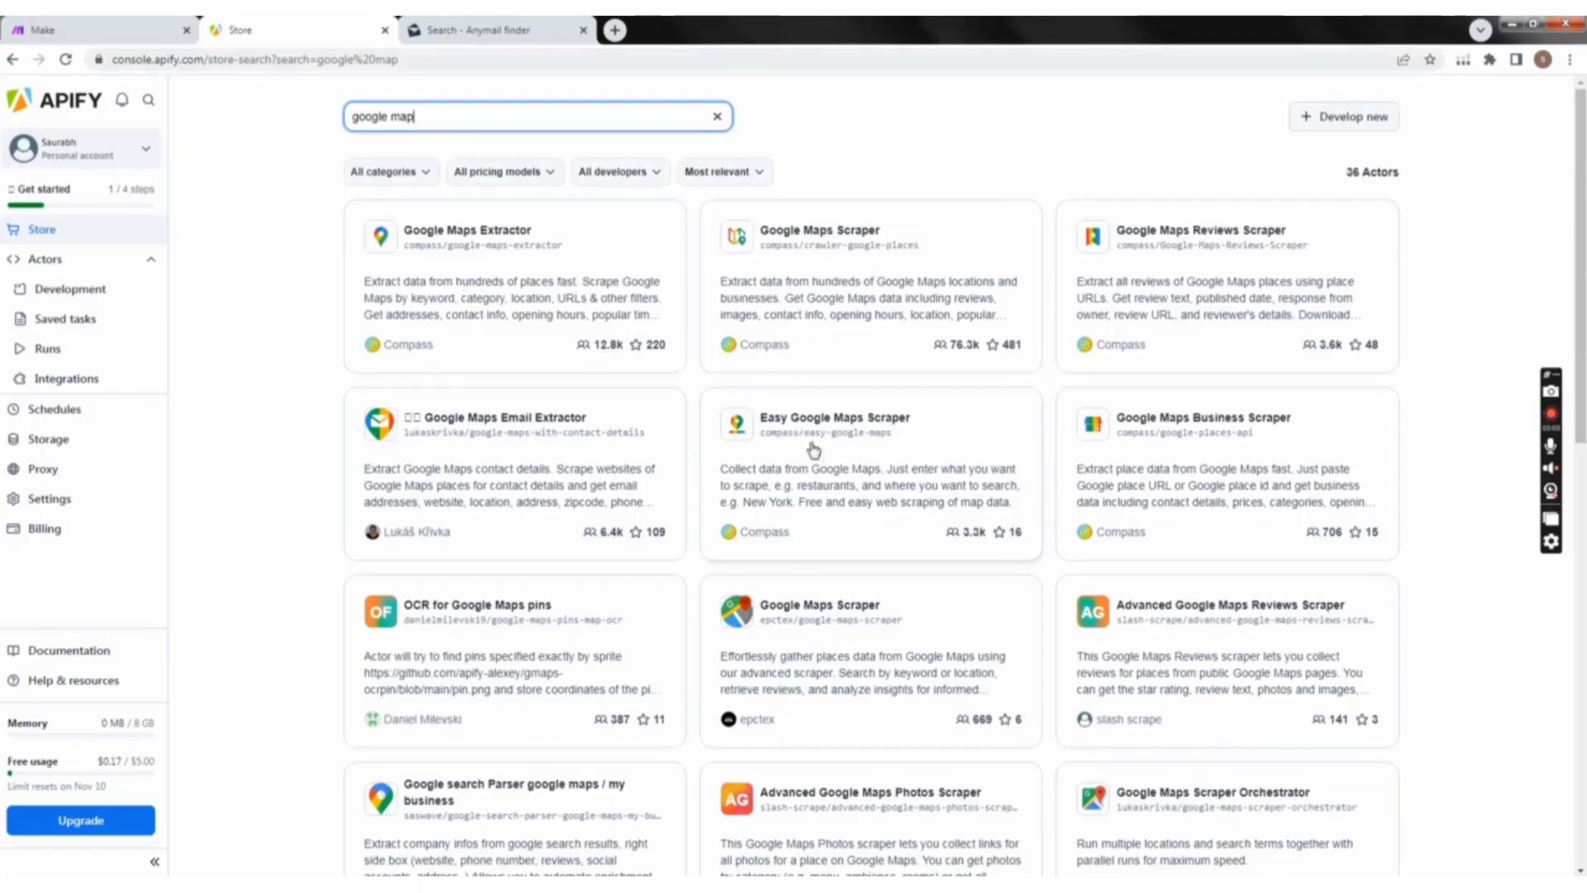
pyautogui.scroll(-4, 814, 449)
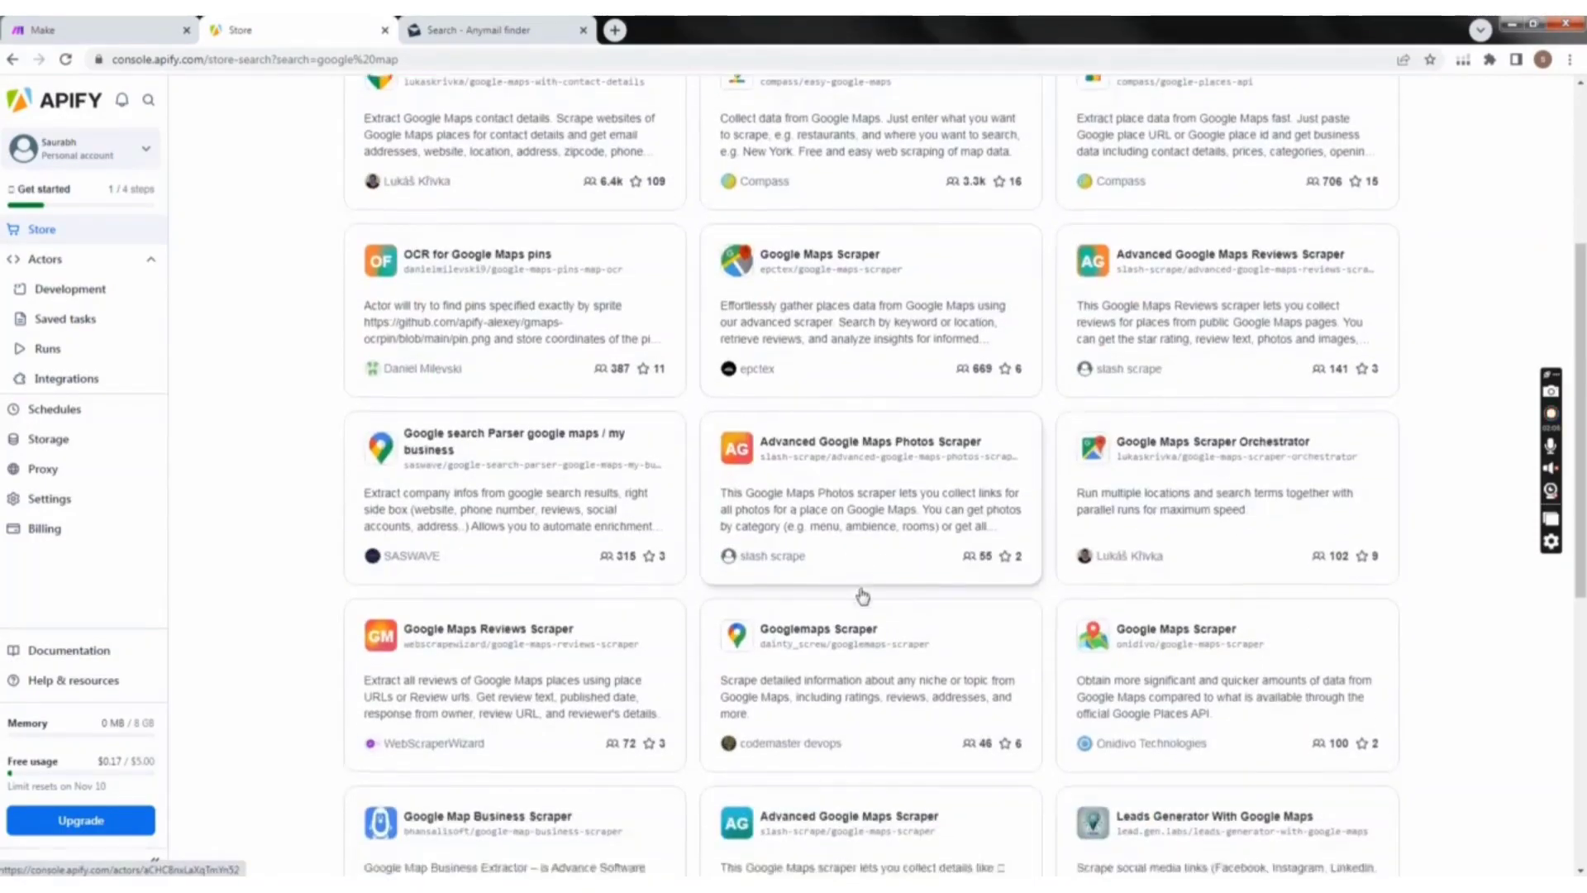
pyautogui.scroll(-2, 863, 595)
pyautogui.scroll(-3, 864, 612)
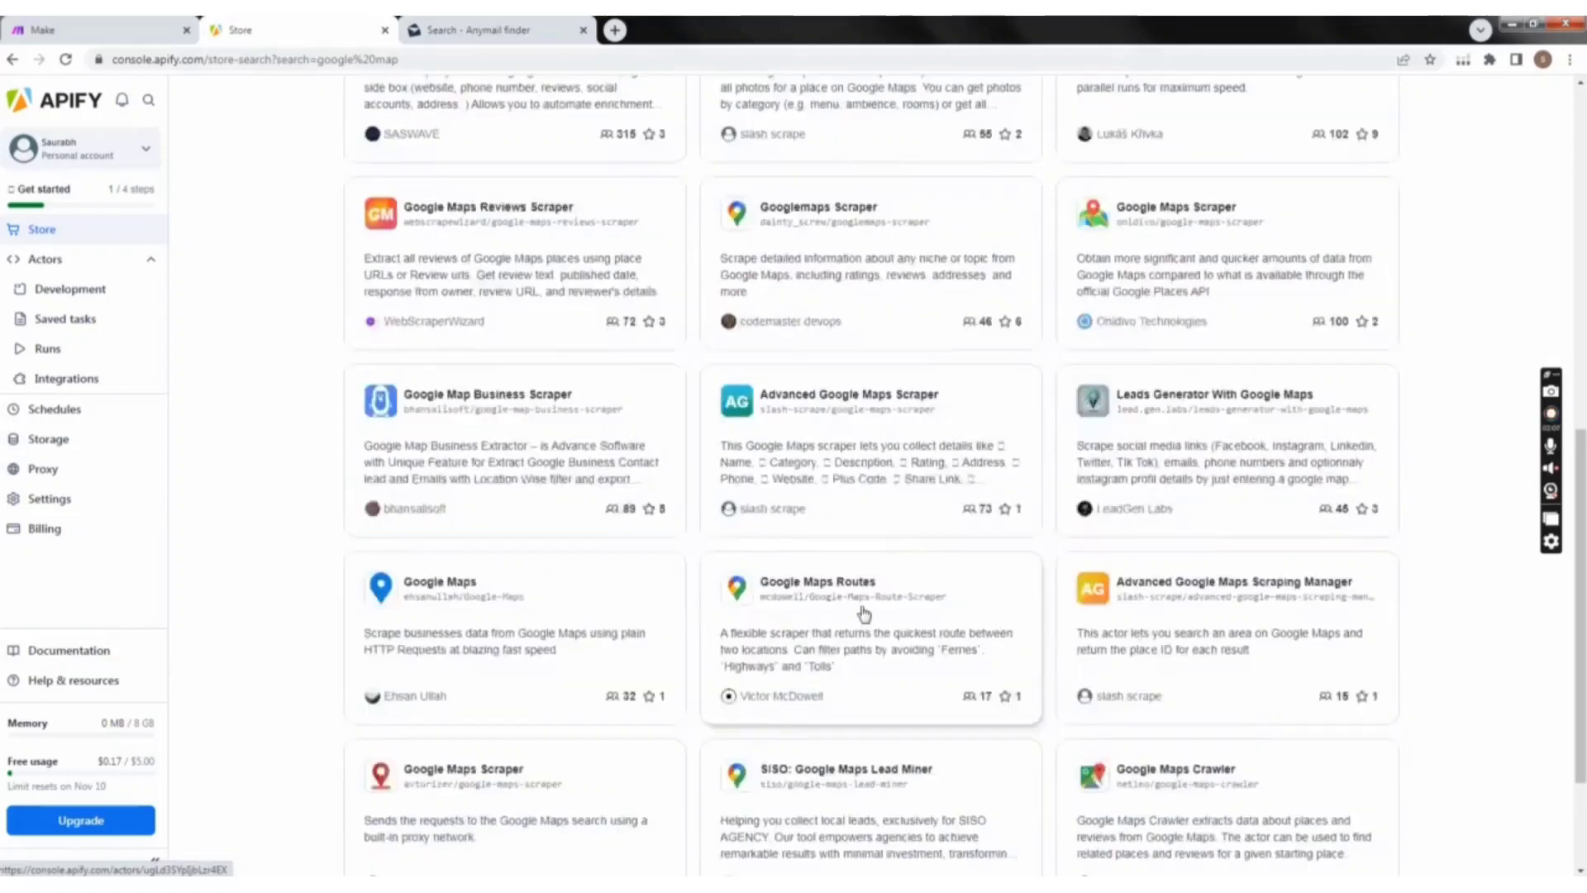
pyautogui.scroll(1, 859, 607)
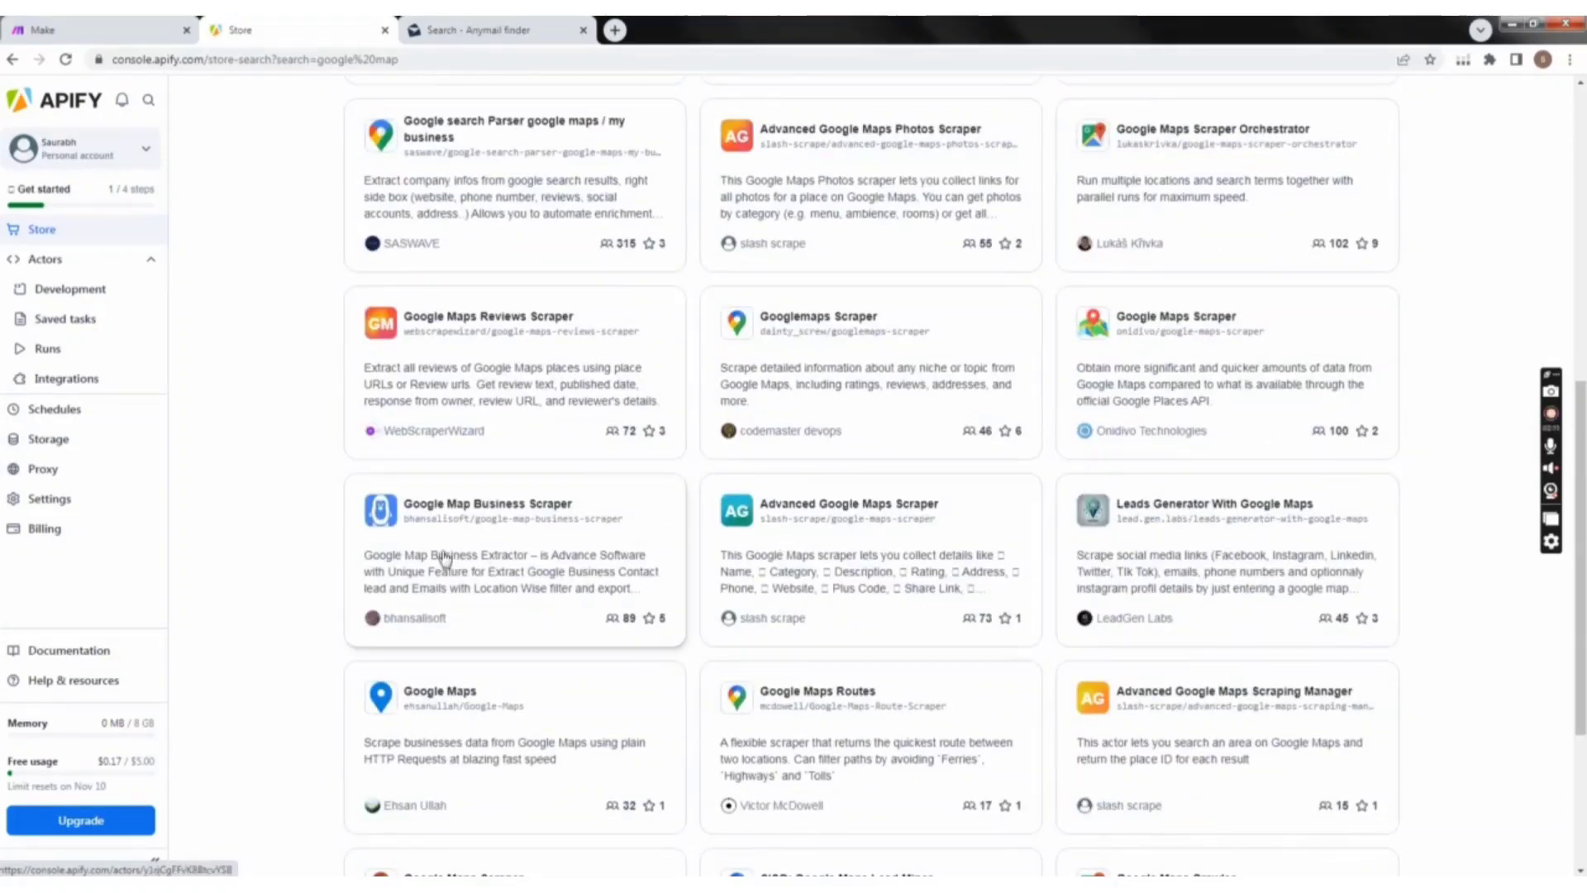
pyautogui.scroll(-1, 560, 583)
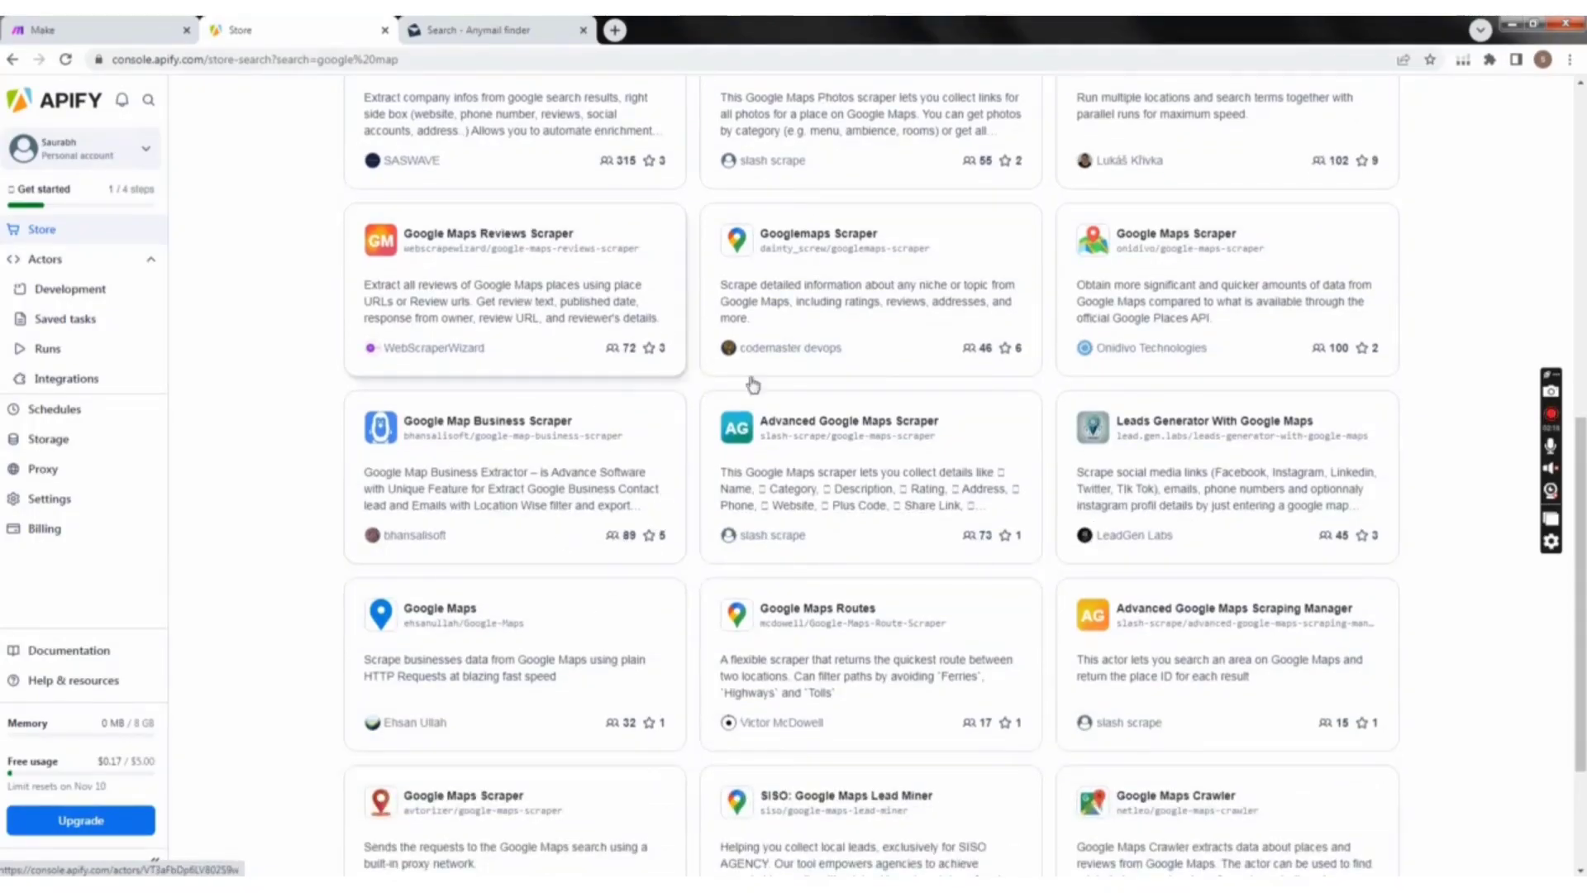
pyautogui.scroll(6, 809, 420)
pyautogui.scroll(3, 808, 420)
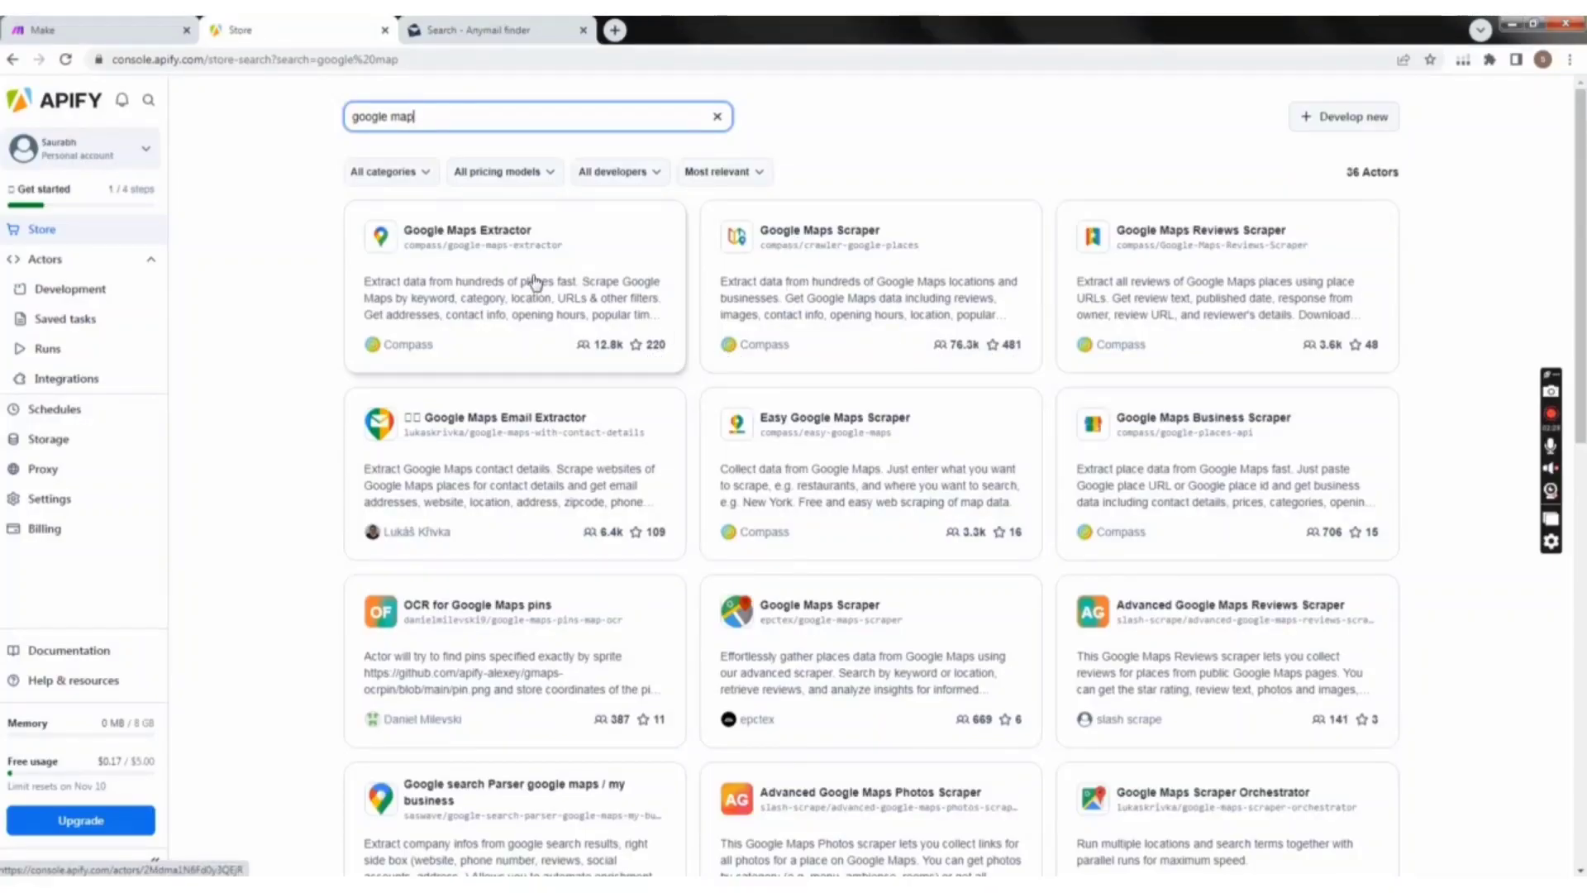
# Step: Open the Google Maps Extractor Actor, check its price details, and return to the store results
pyautogui.click(576, 362)
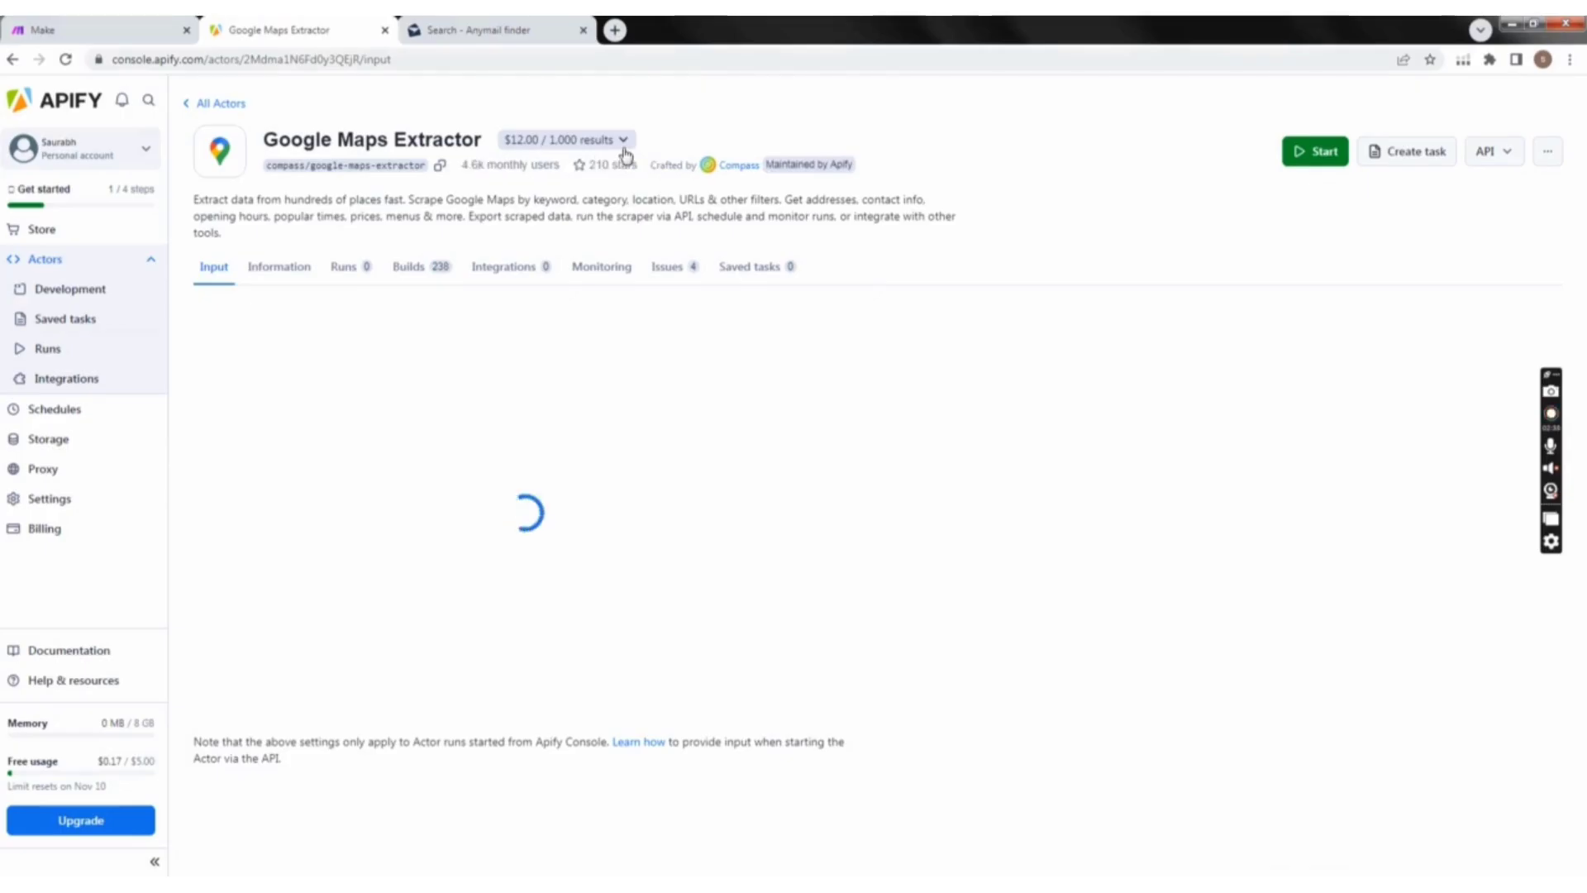
pyautogui.click(535, 141)
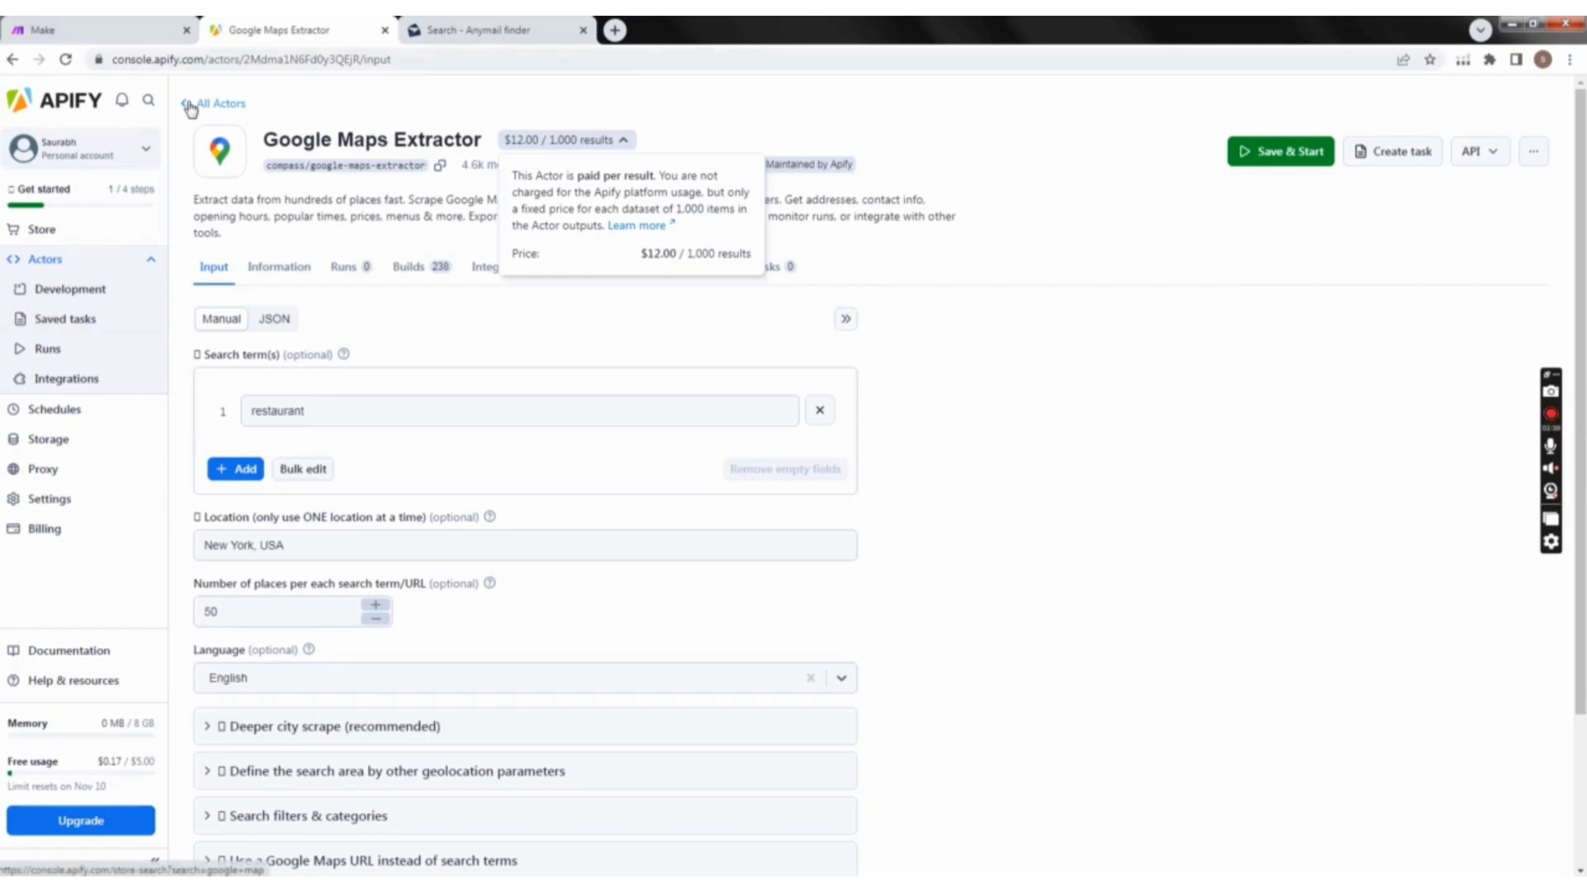
pyautogui.click(451, 104)
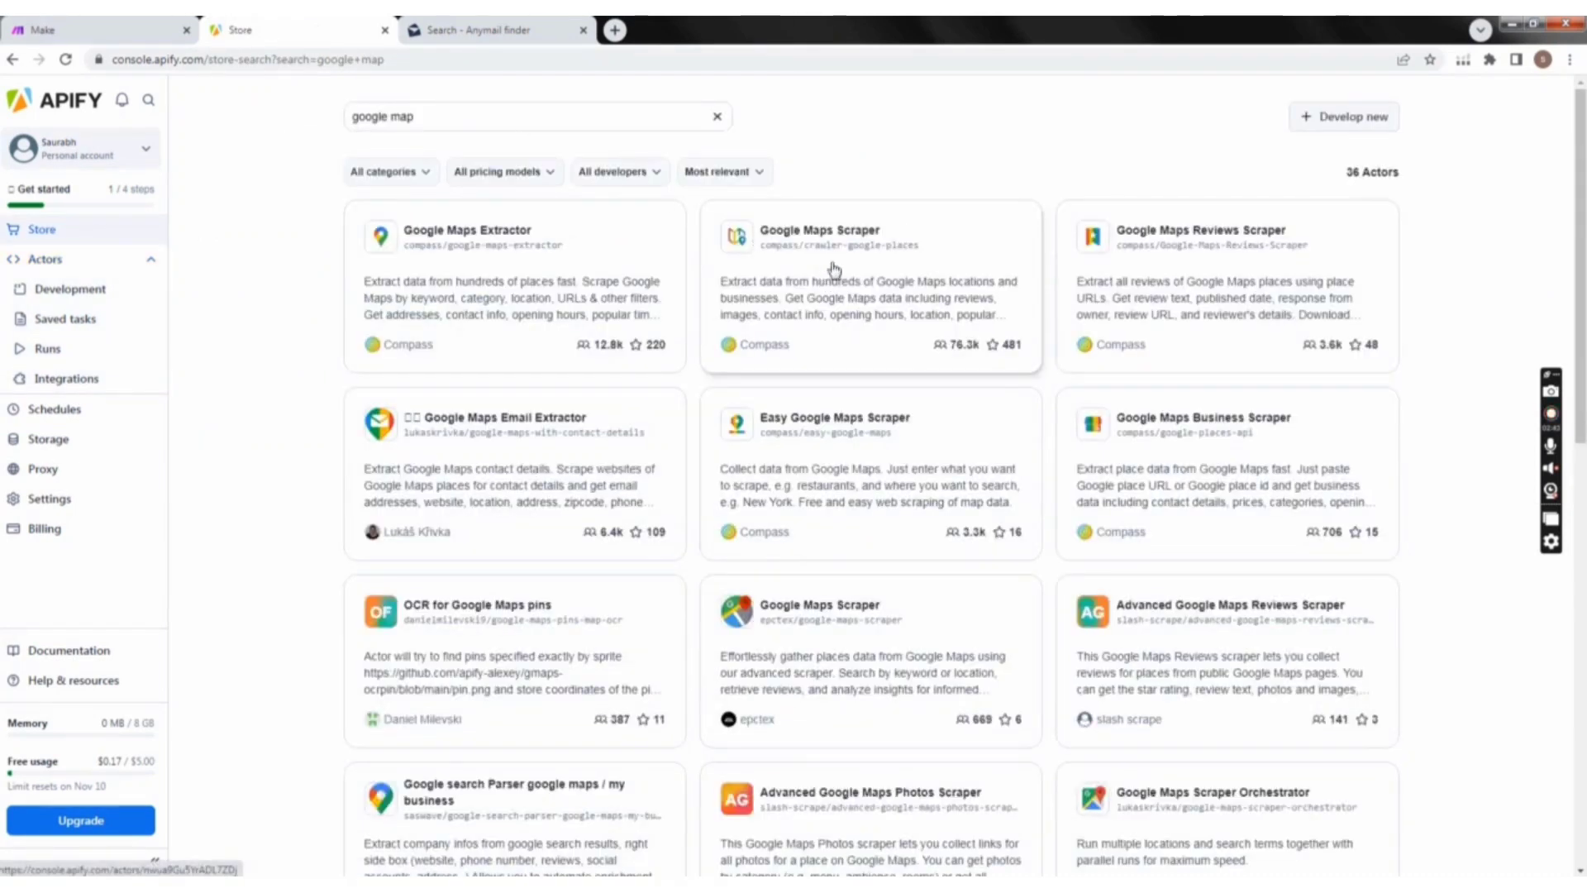
# Step: Open Compass's Google Maps Scraper Actor, check its pay-for-usage details, and reopen its input page from the store results
pyautogui.click(833, 269)
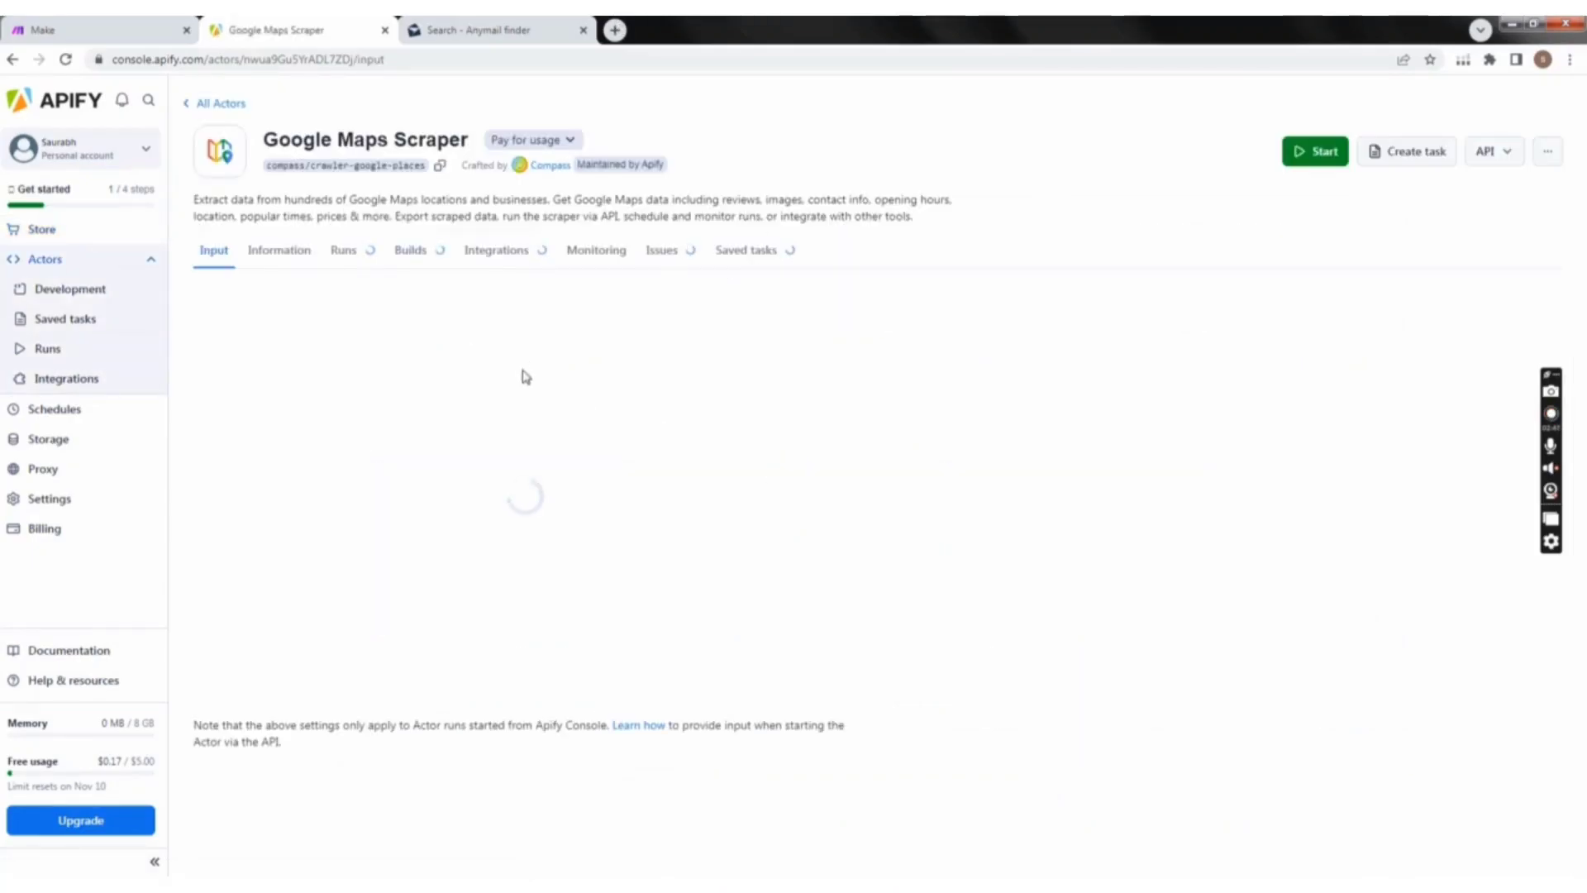
pyautogui.click(573, 142)
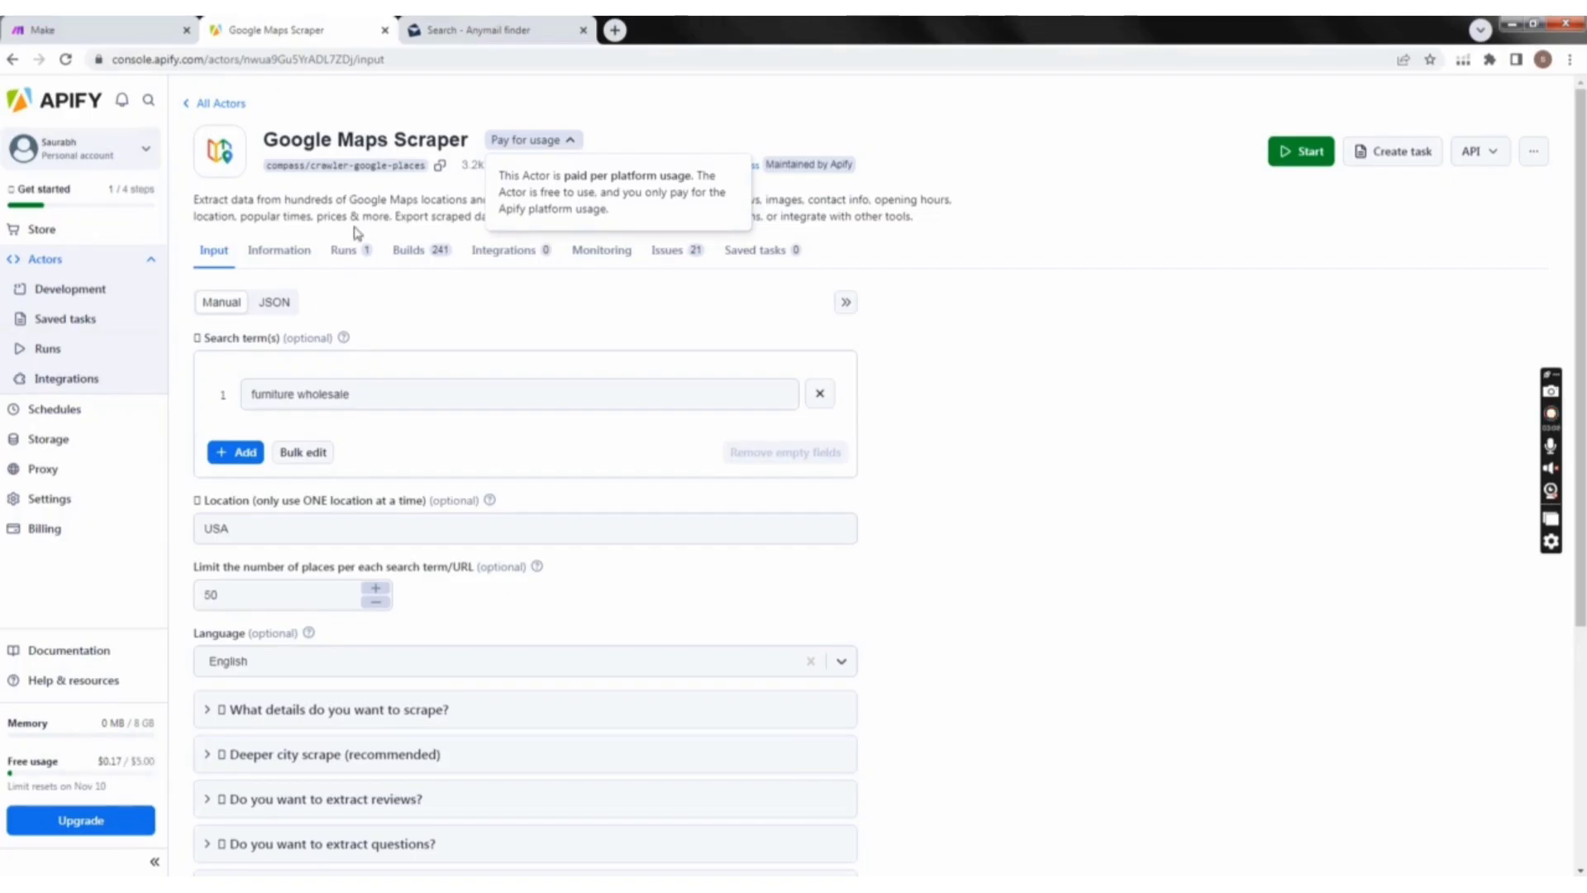
pyautogui.click(186, 105)
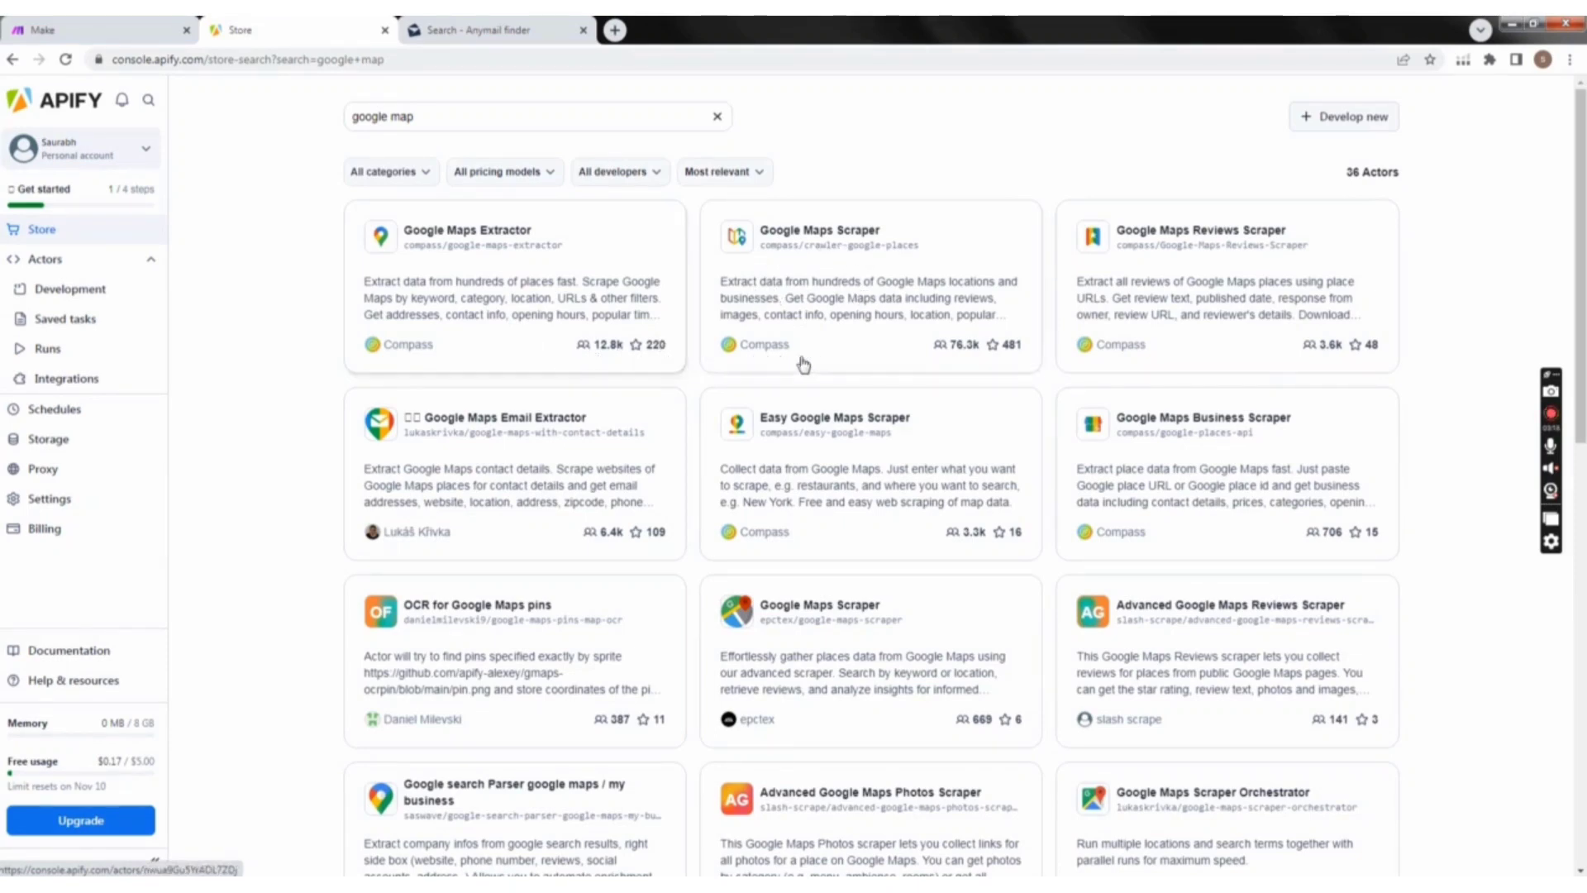
pyautogui.click(845, 289)
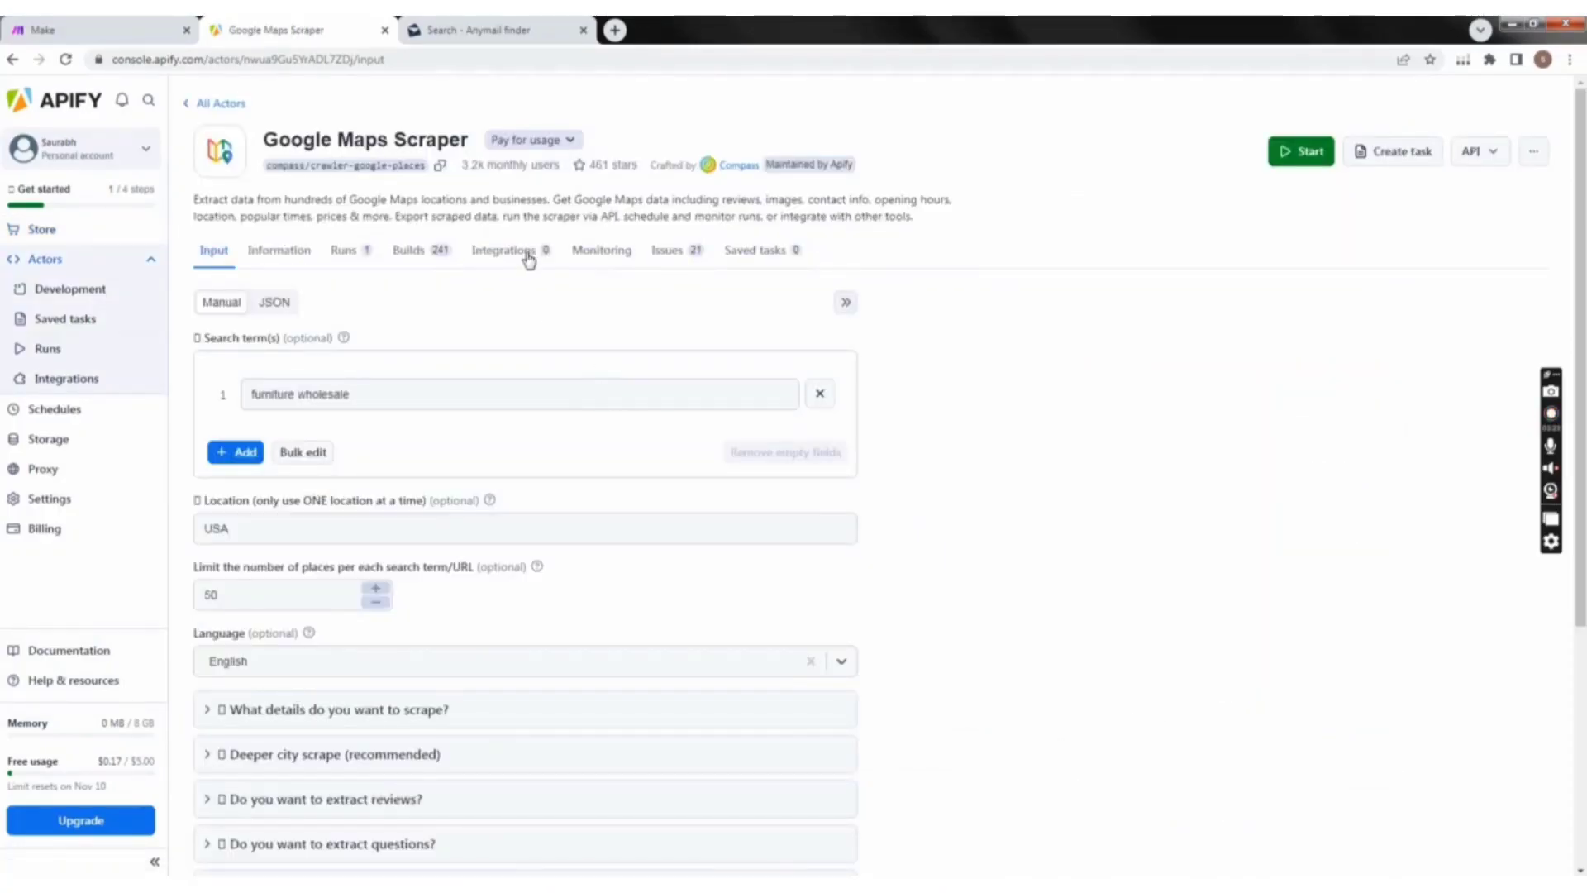
# Step: Review the Google Maps Scraper input form, covering search term, location, place limit, language and the optional scraping sections
pyautogui.scroll(-1, 975, 272)
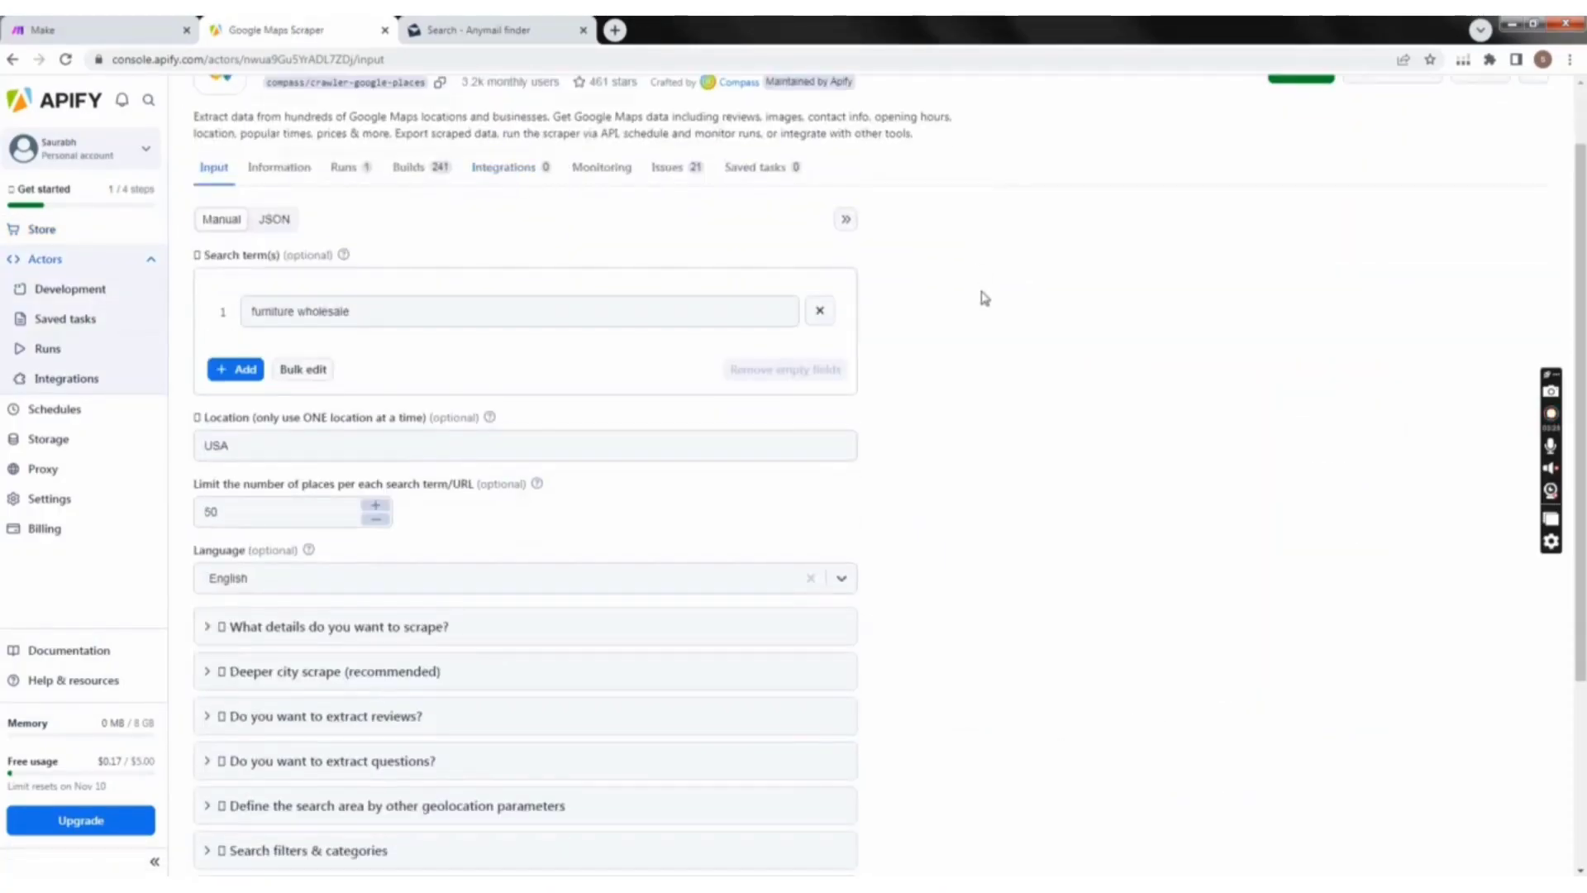
pyautogui.scroll(1, 935, 300)
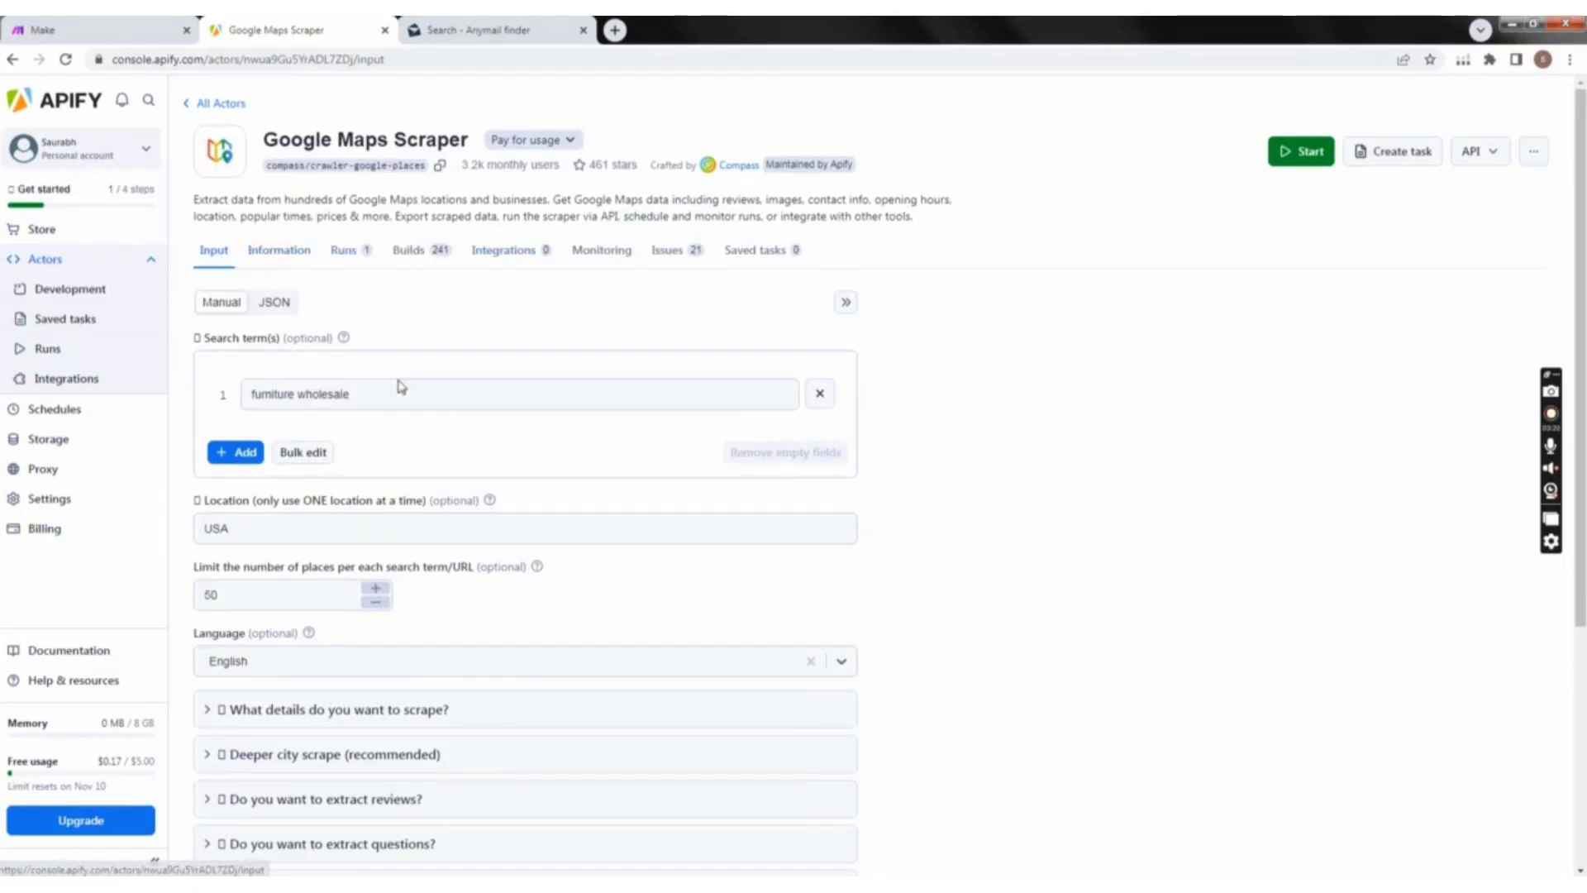
pyautogui.scroll(-1, 400, 405)
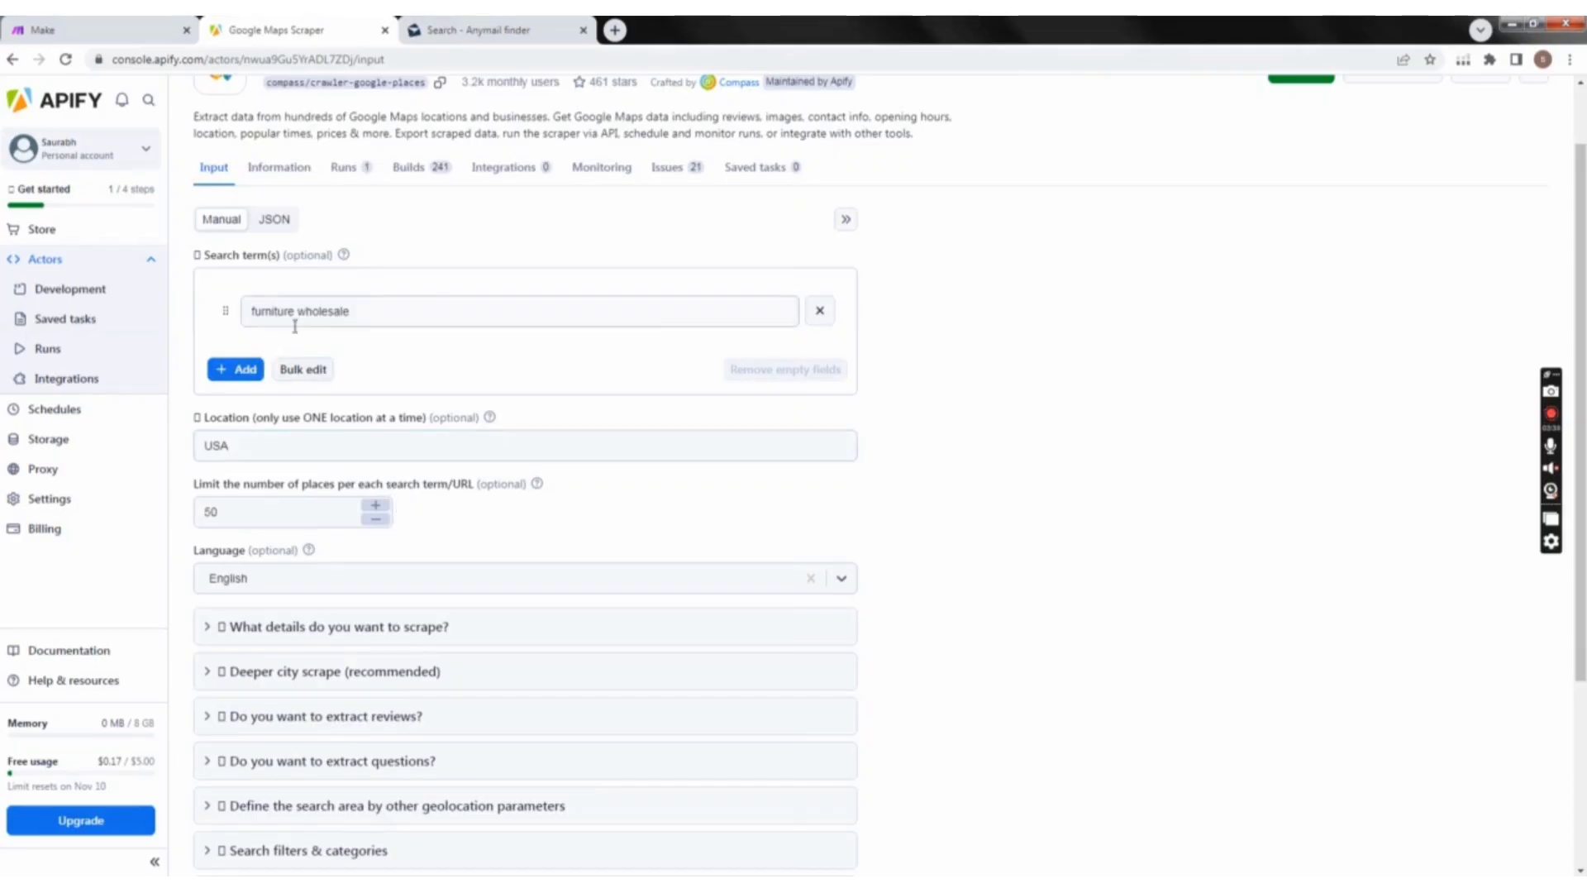
pyautogui.click(390, 317)
pyautogui.scroll(1, 386, 342)
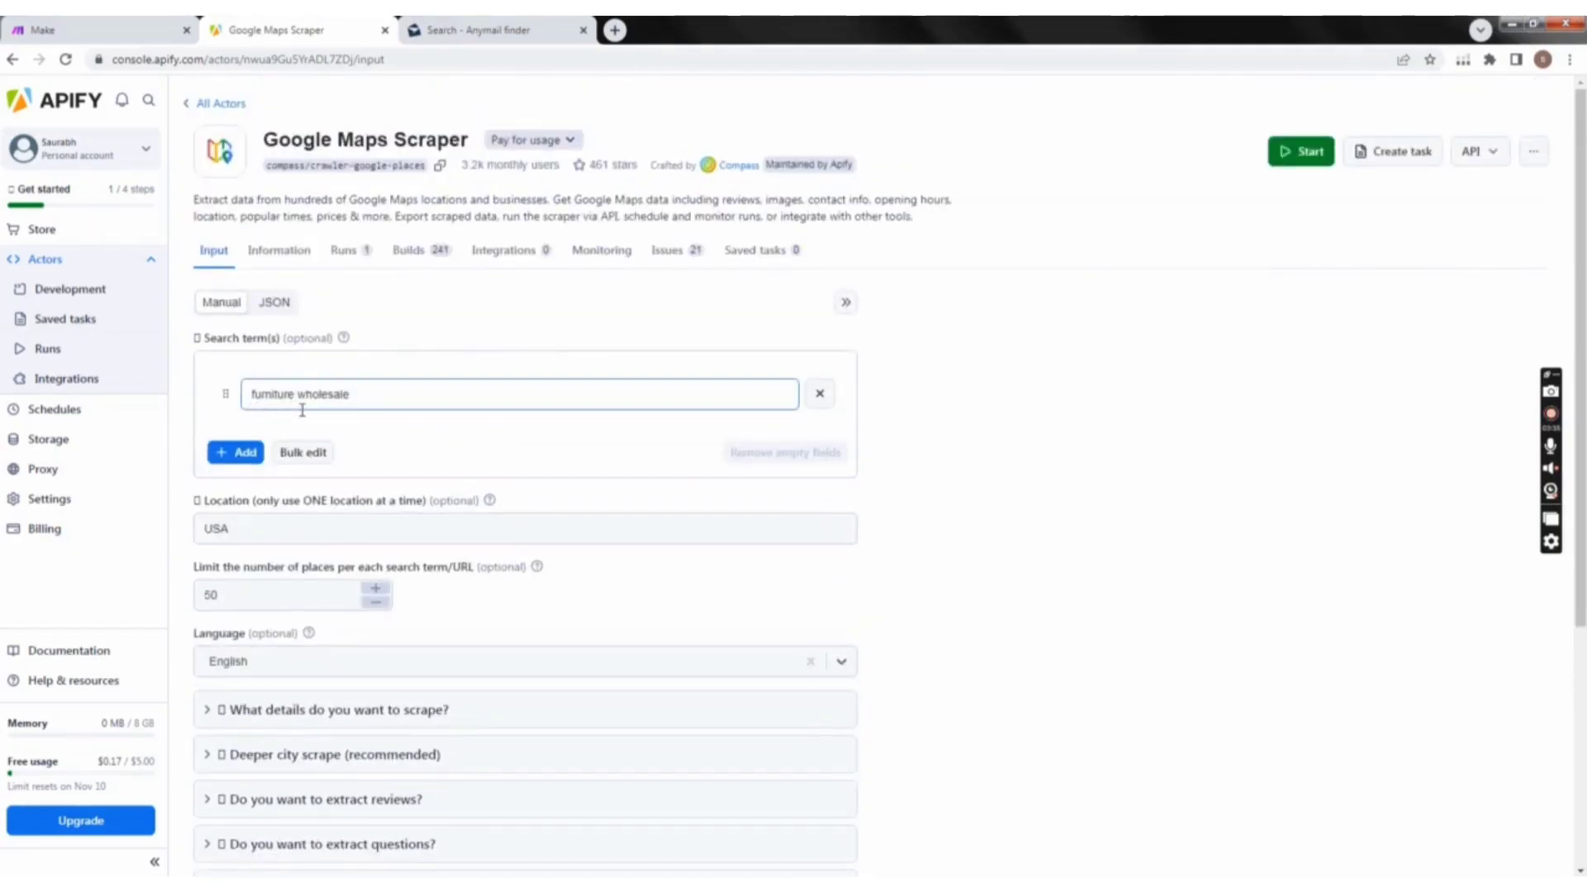
pyautogui.scroll(-1, 421, 449)
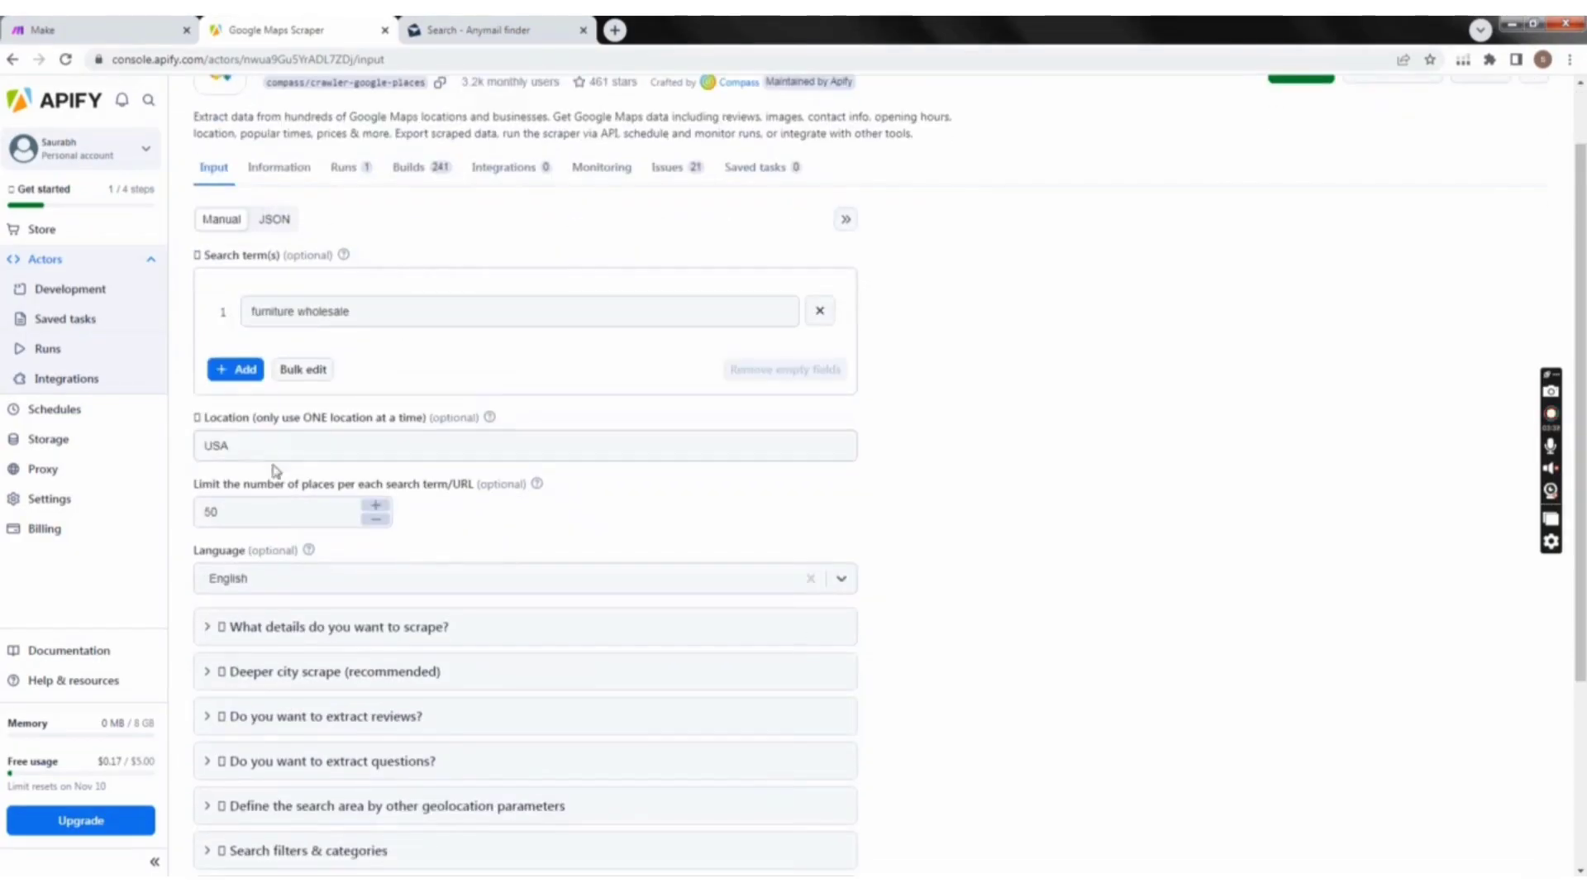
pyautogui.click(252, 449)
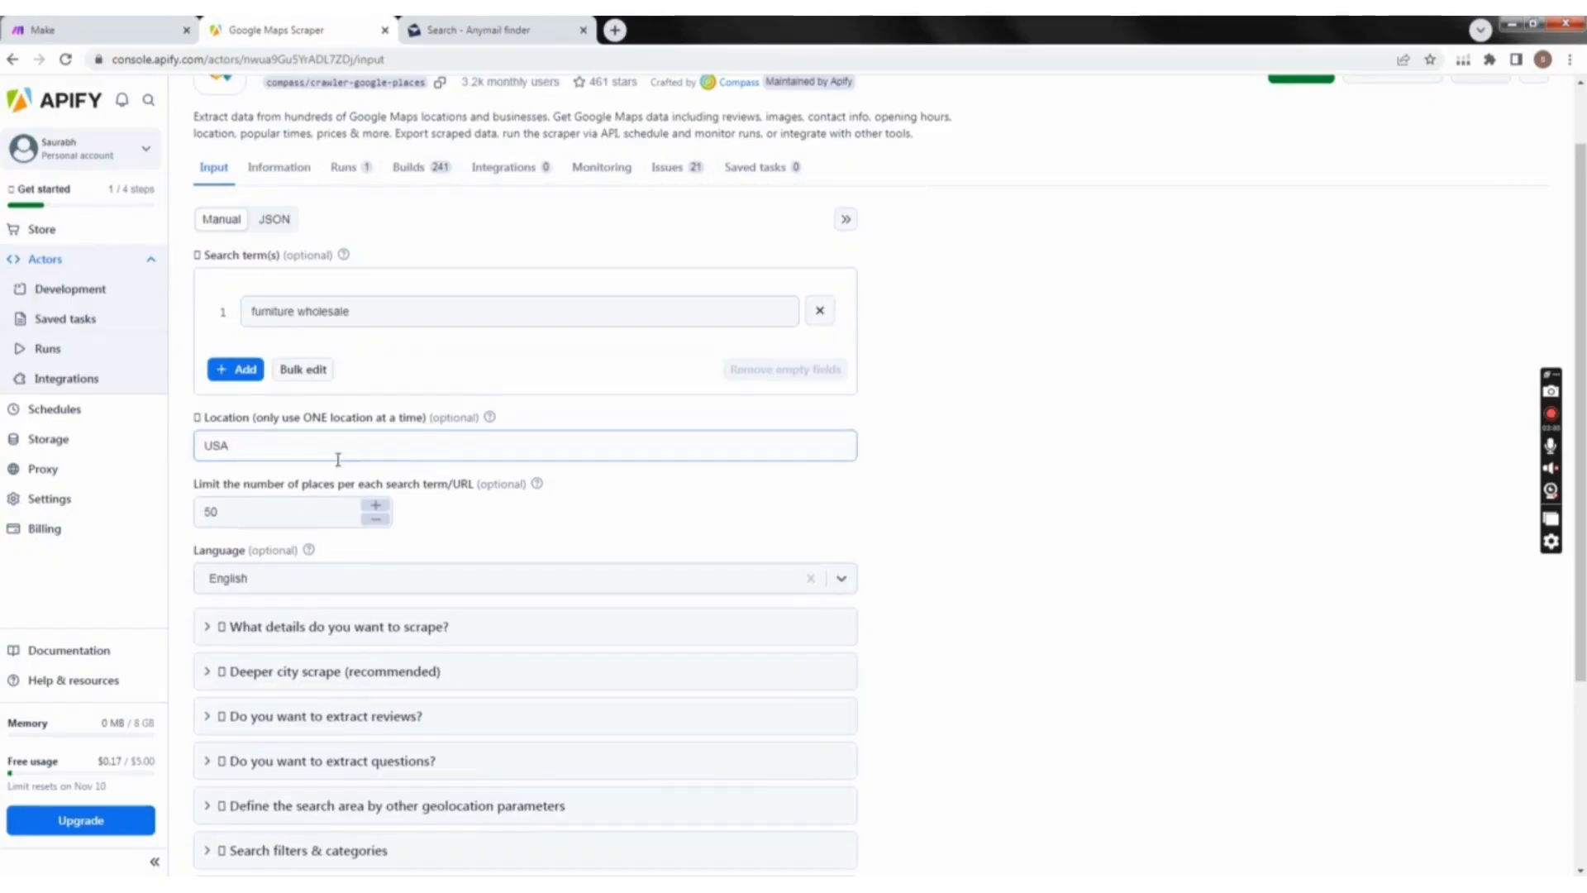
pyautogui.scroll(-1, 475, 552)
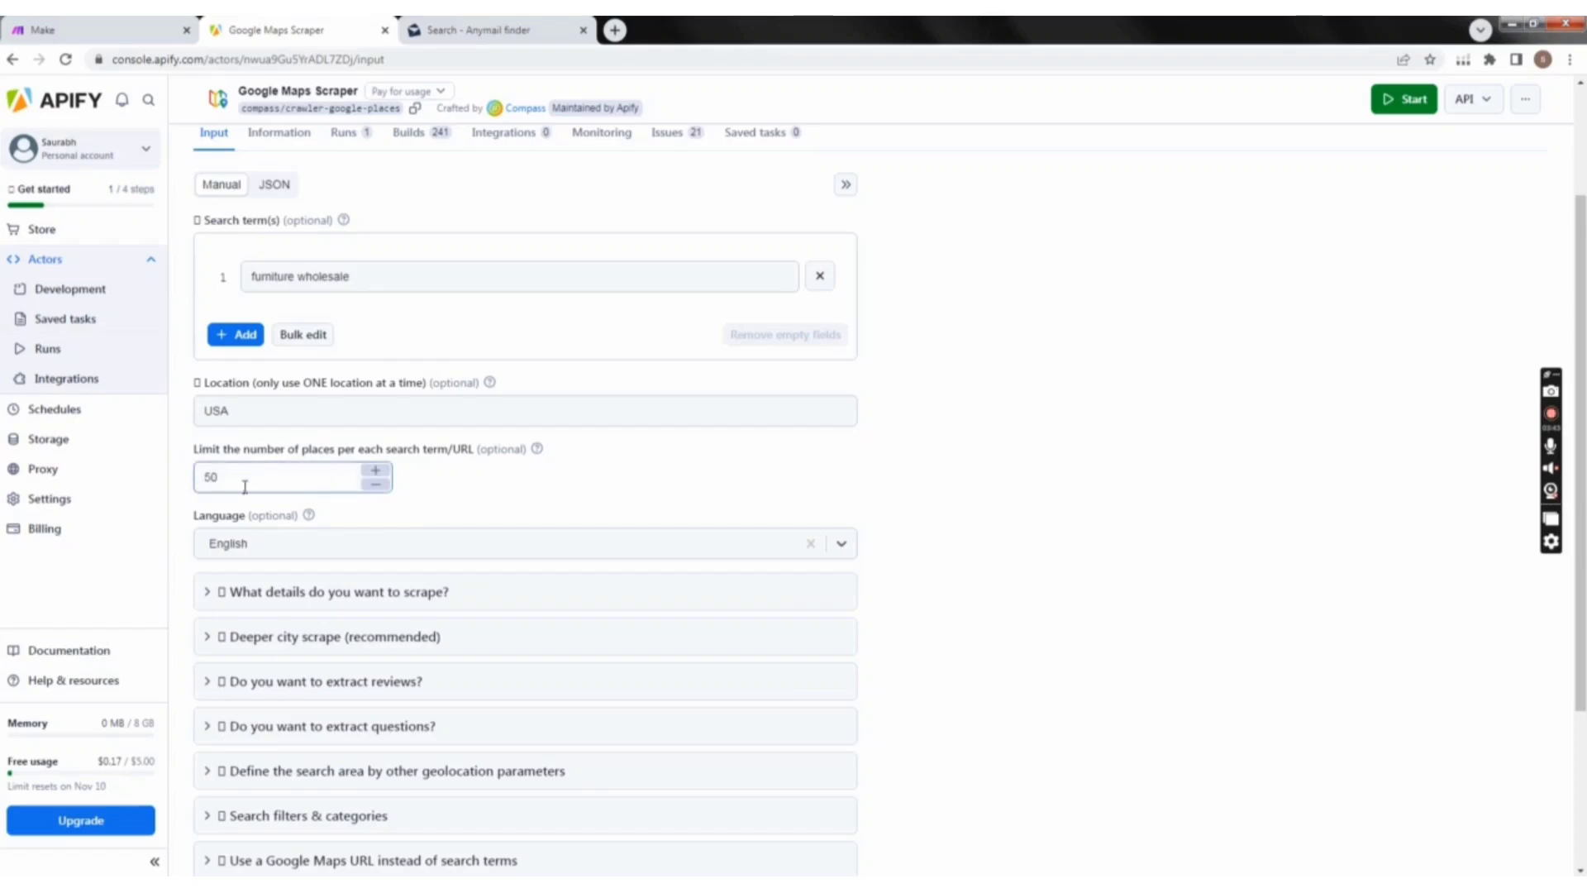
pyautogui.scroll(-1, 319, 512)
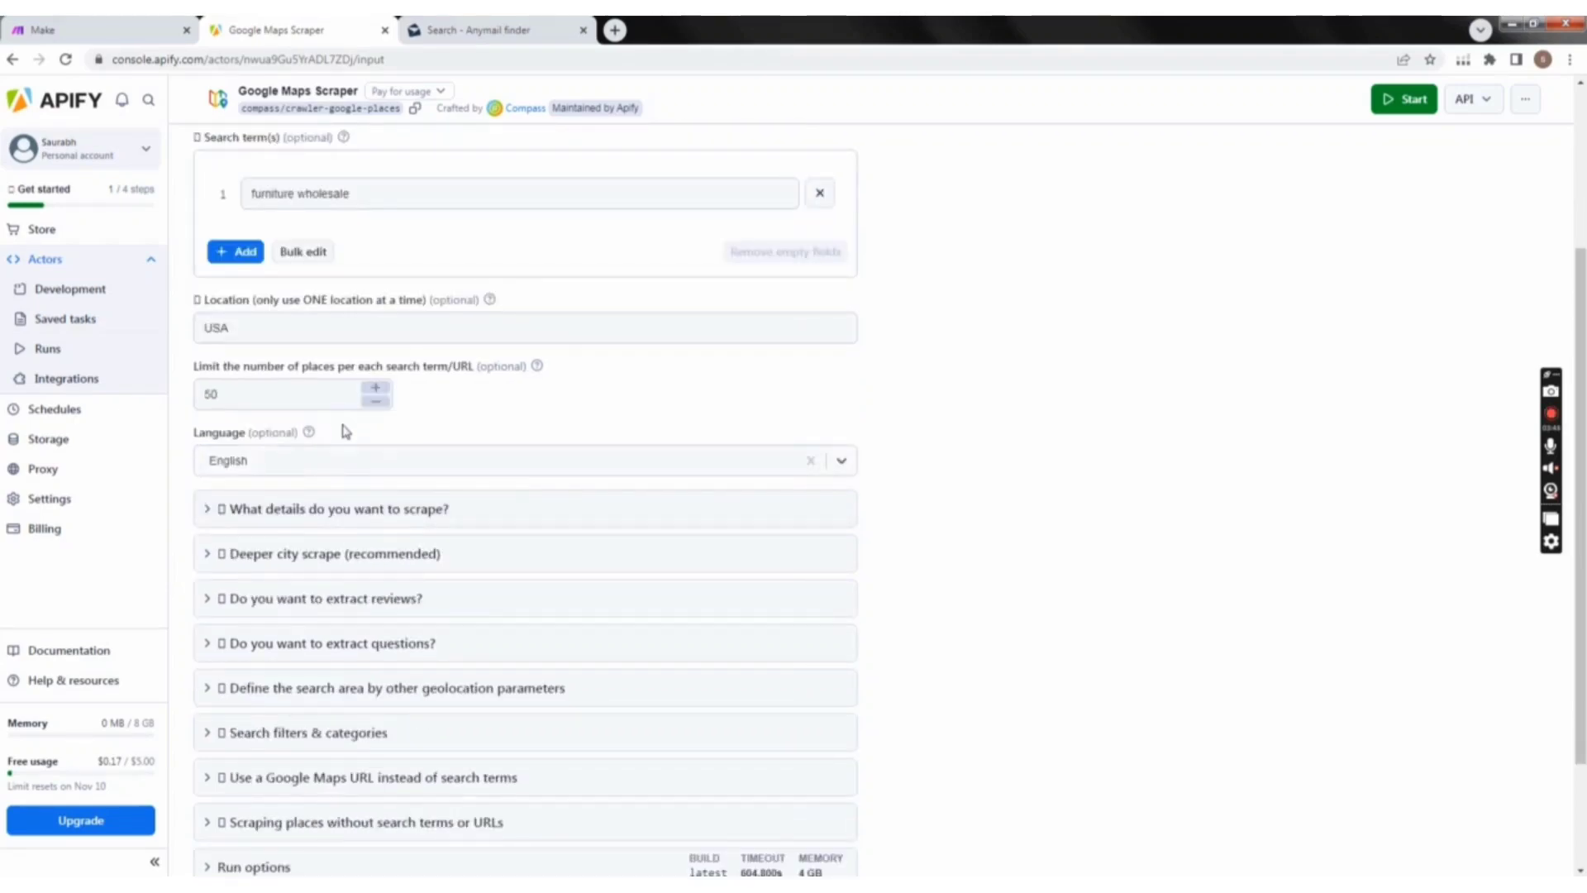
pyautogui.scroll(-2, 356, 432)
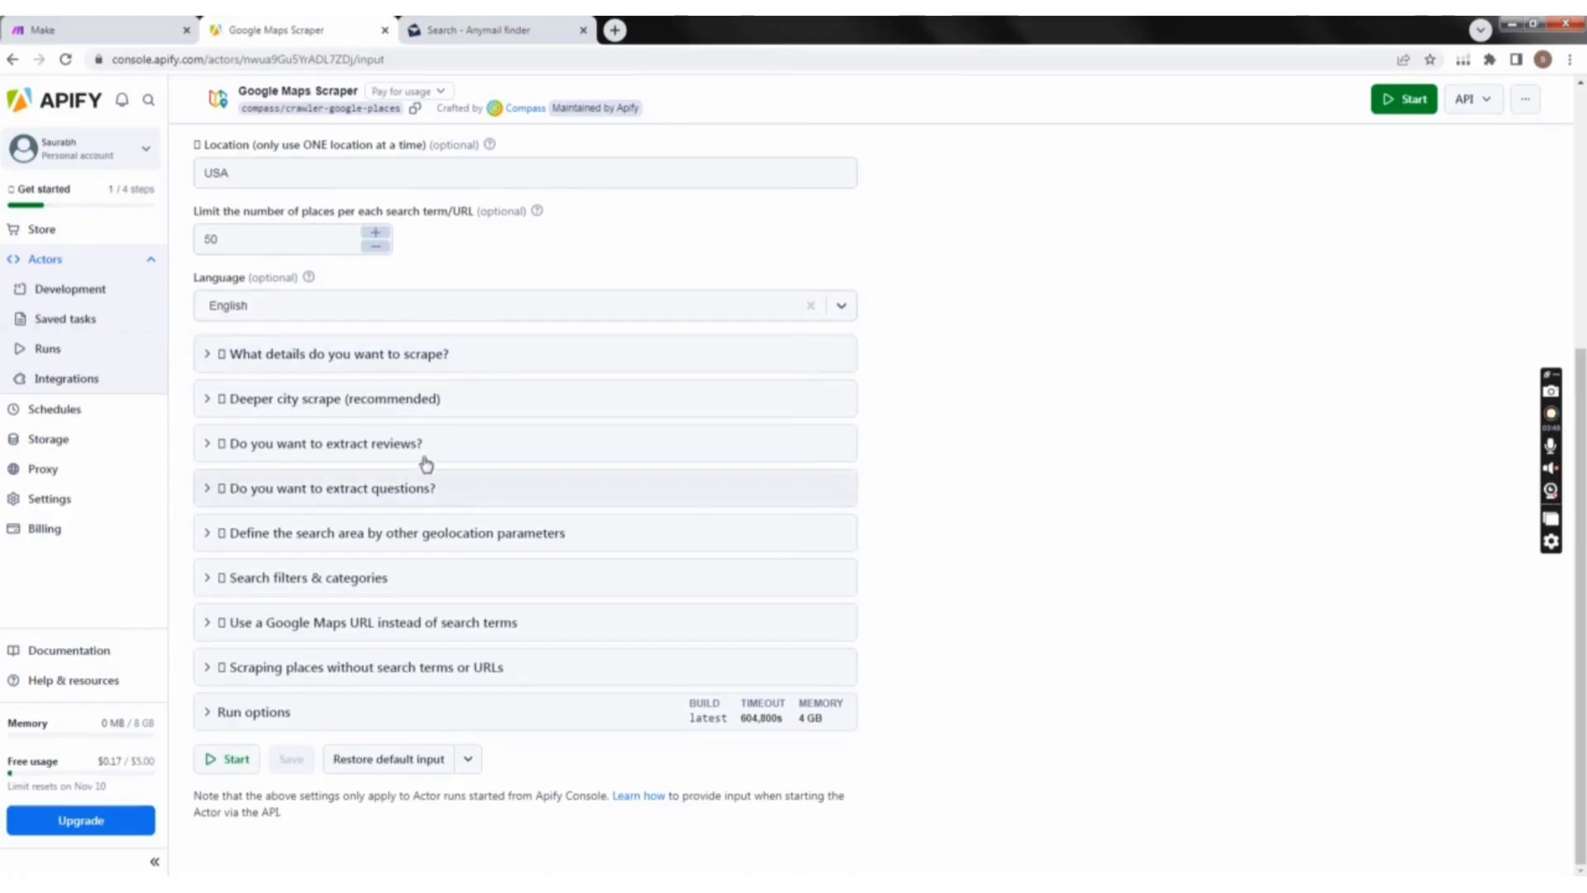
pyautogui.scroll(5, 426, 463)
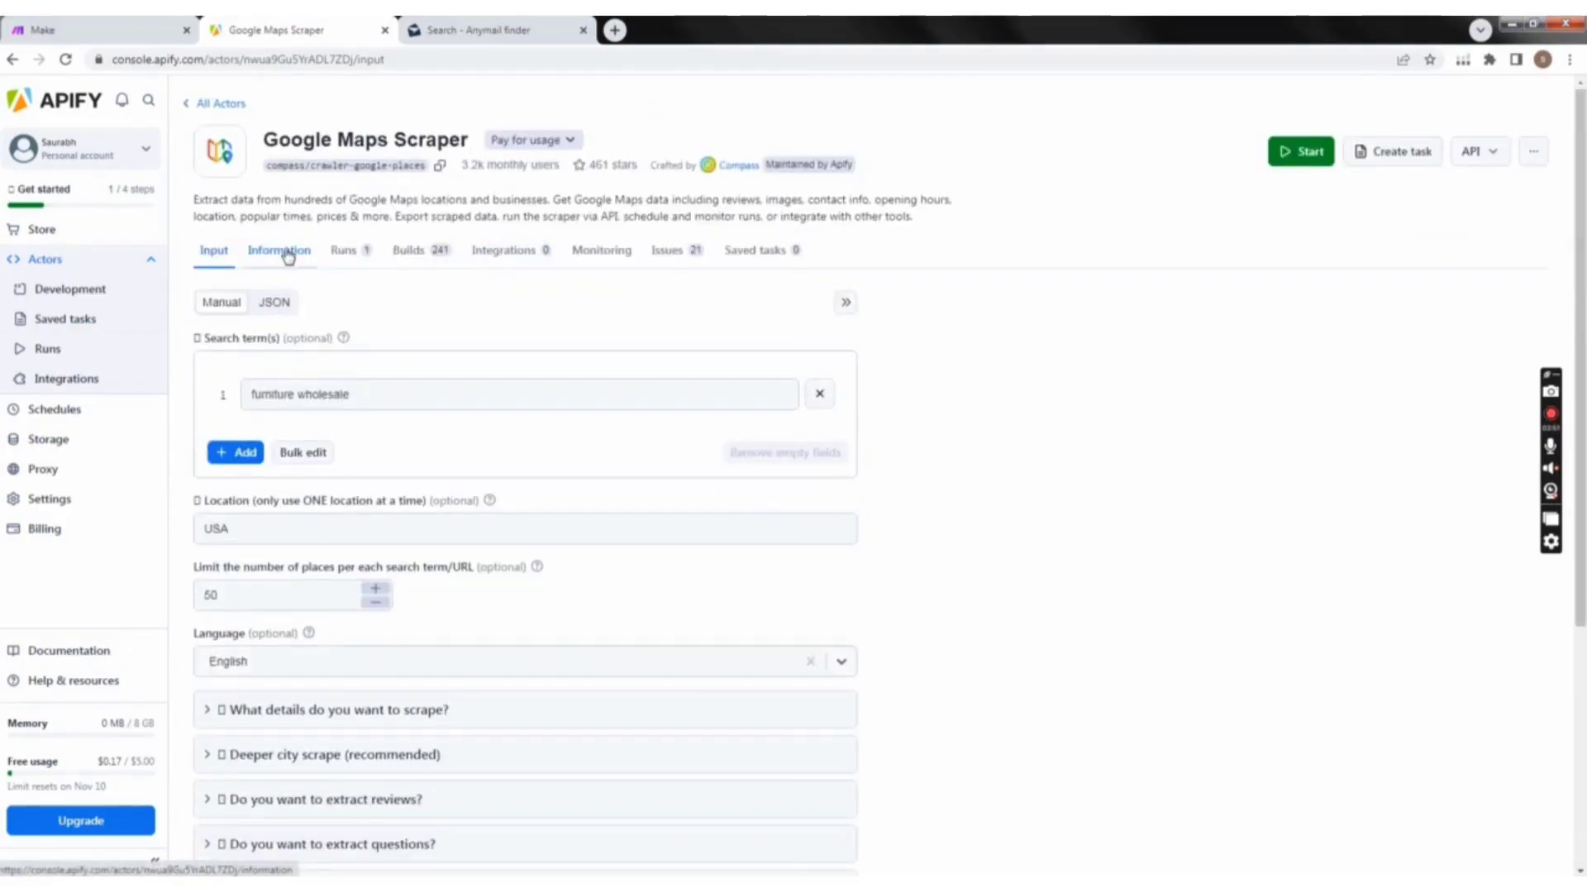
# Step: Read the Google Maps Scraper's readme, covering its features, sample output, scraping cost and tool comparison
pyautogui.click(288, 252)
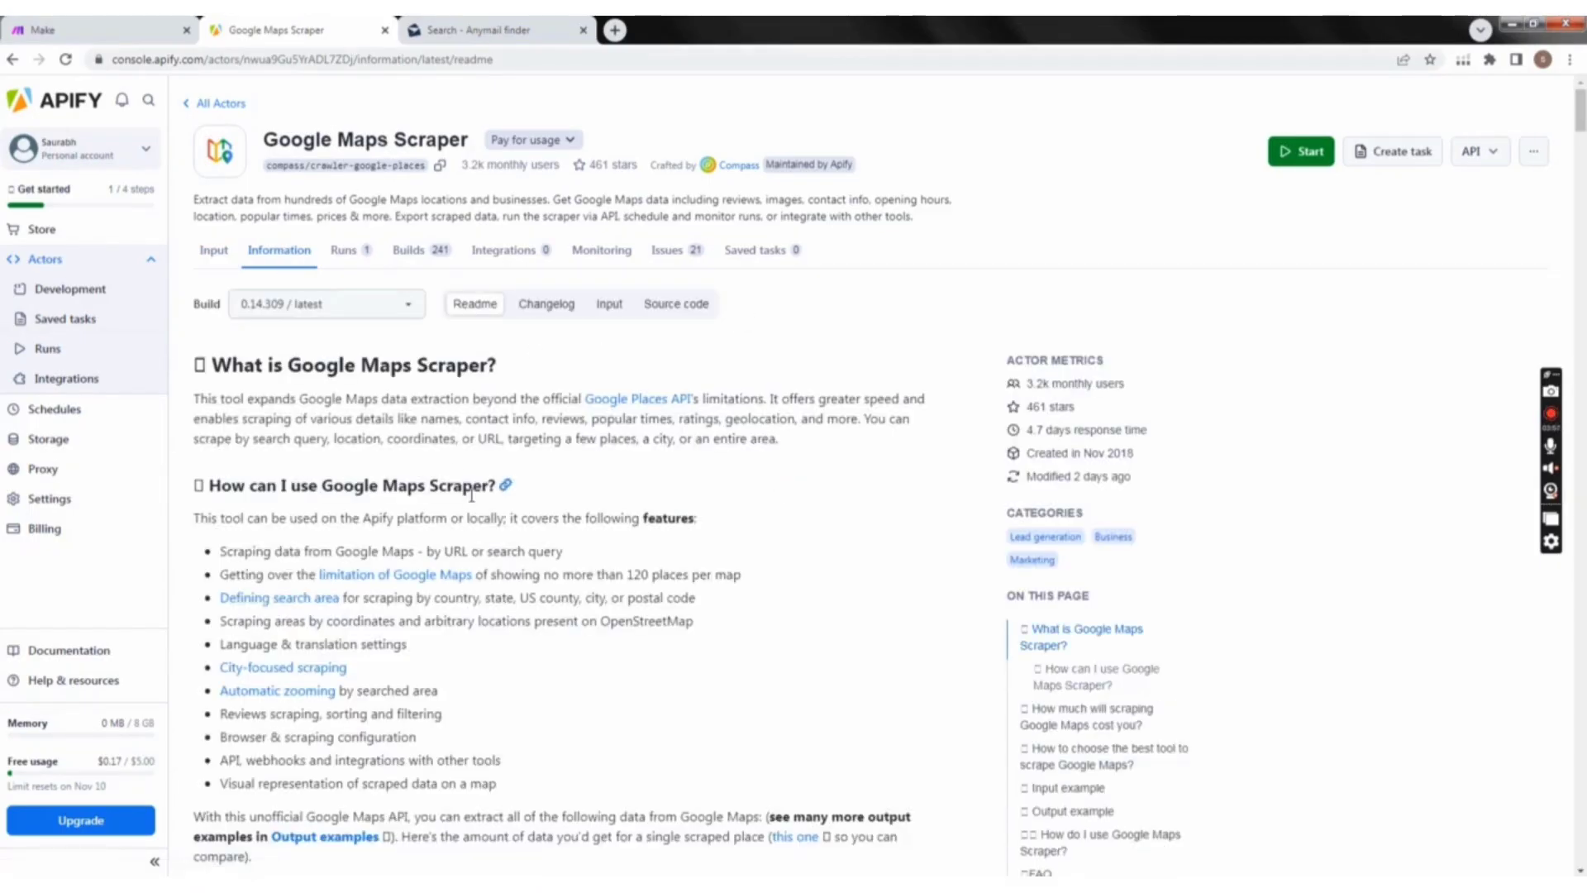
pyautogui.scroll(-2, 438, 451)
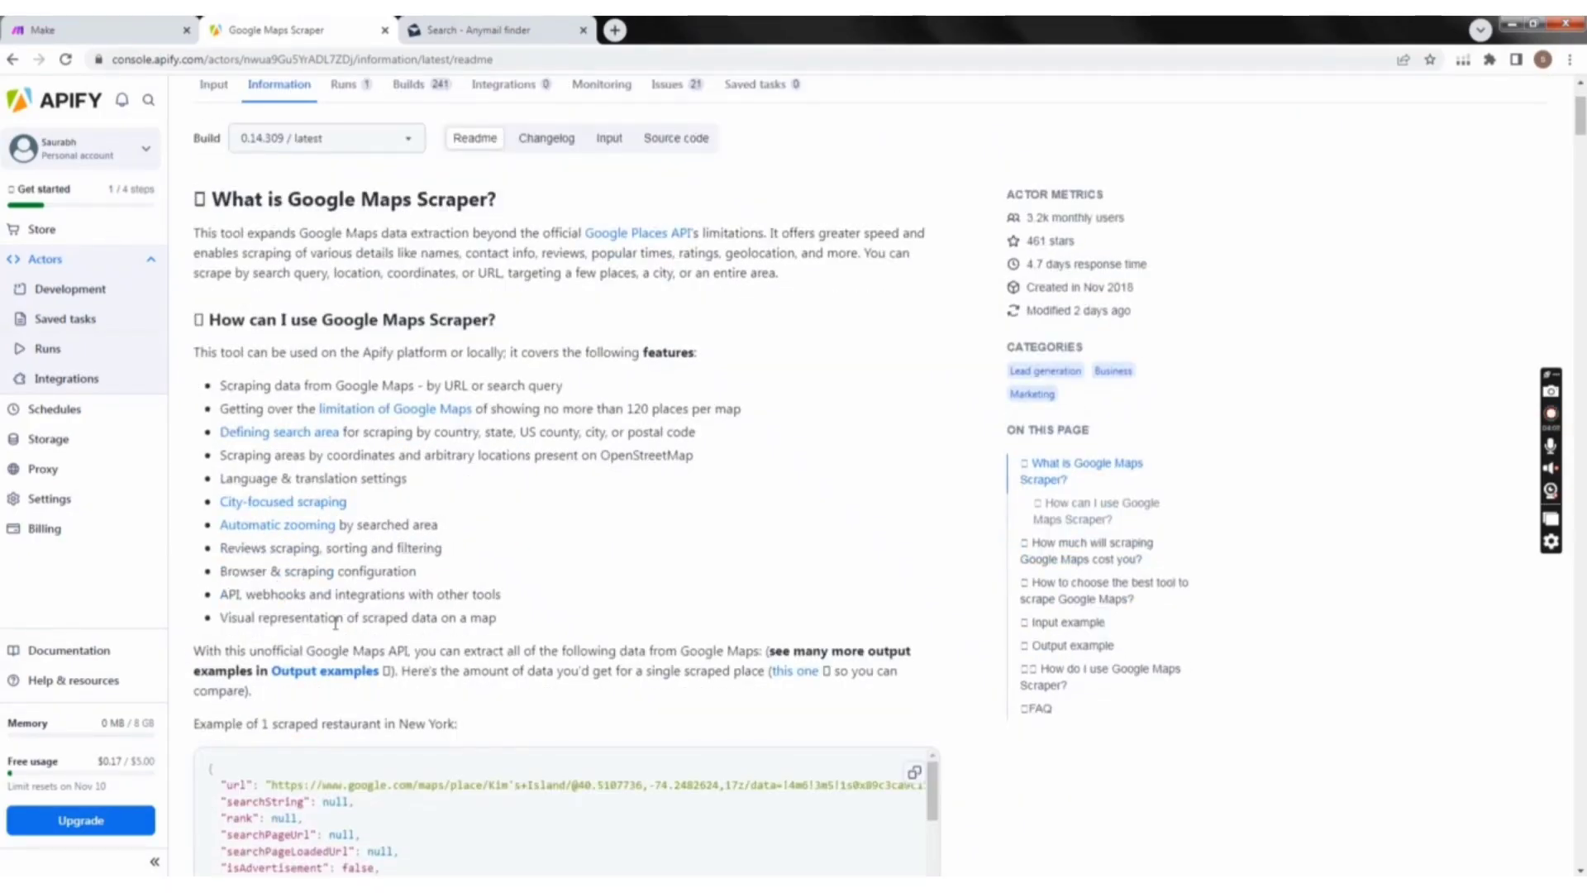
pyautogui.scroll(-5, 400, 652)
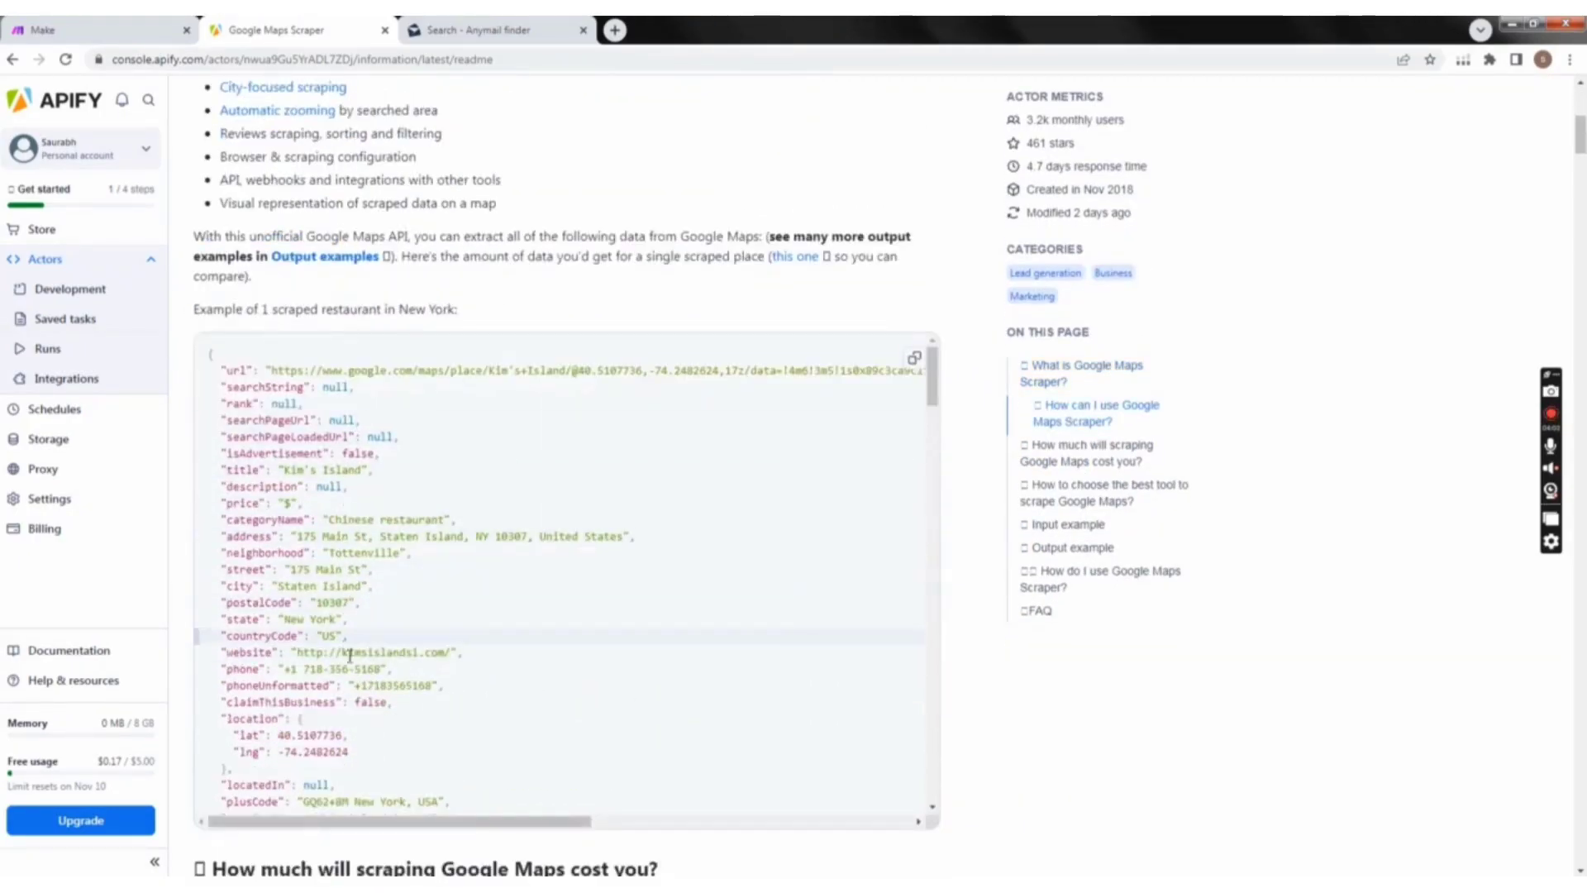
pyautogui.scroll(-5, 417, 698)
pyautogui.scroll(-10, 419, 699)
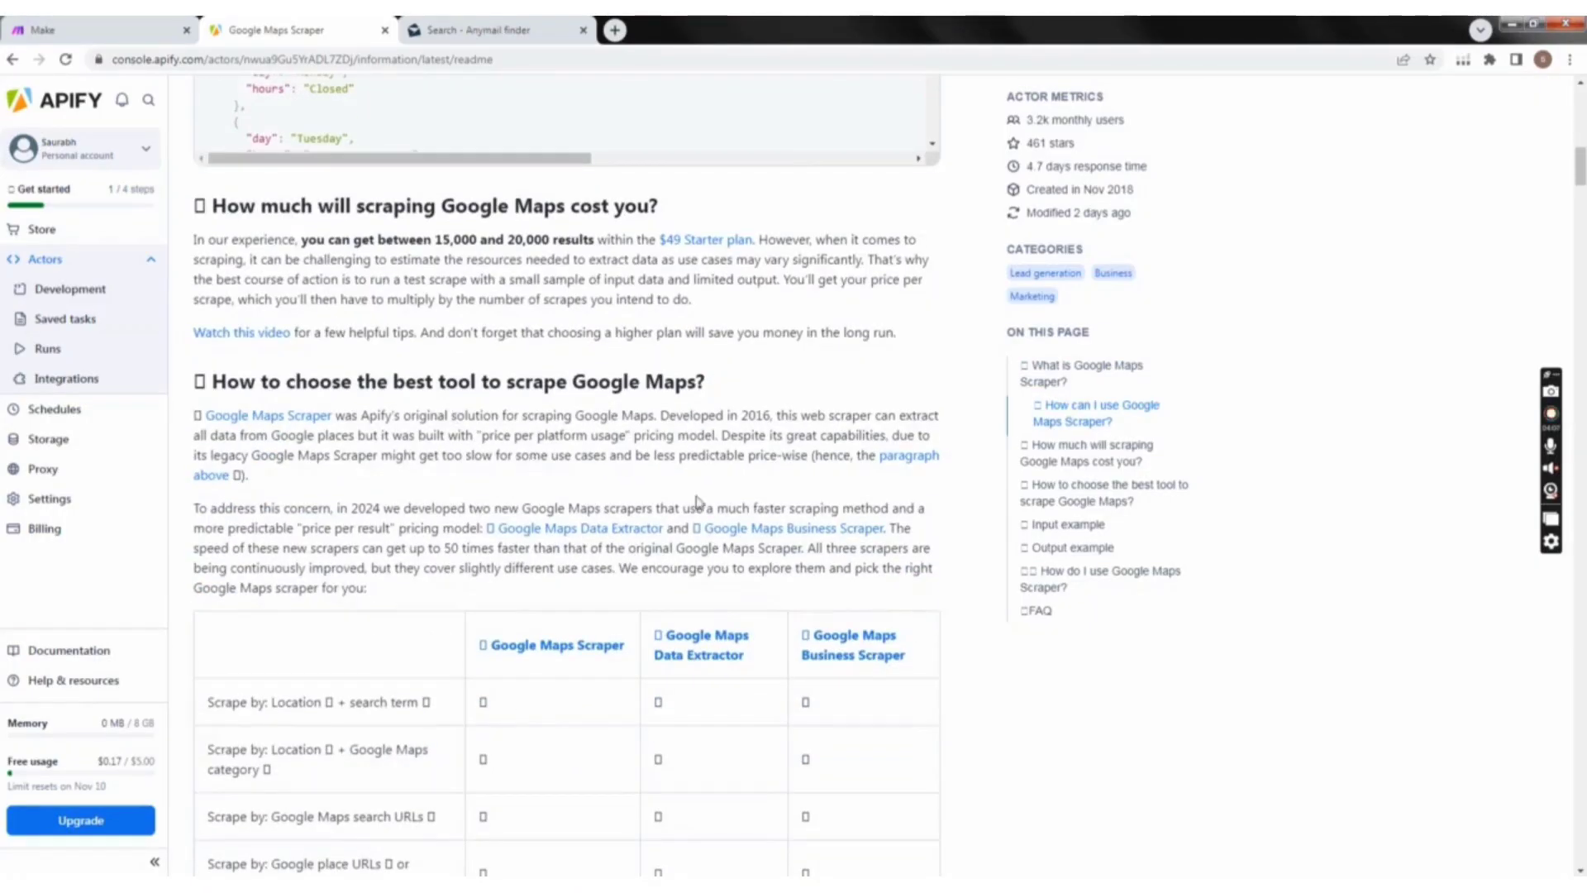
pyautogui.scroll(8, 697, 502)
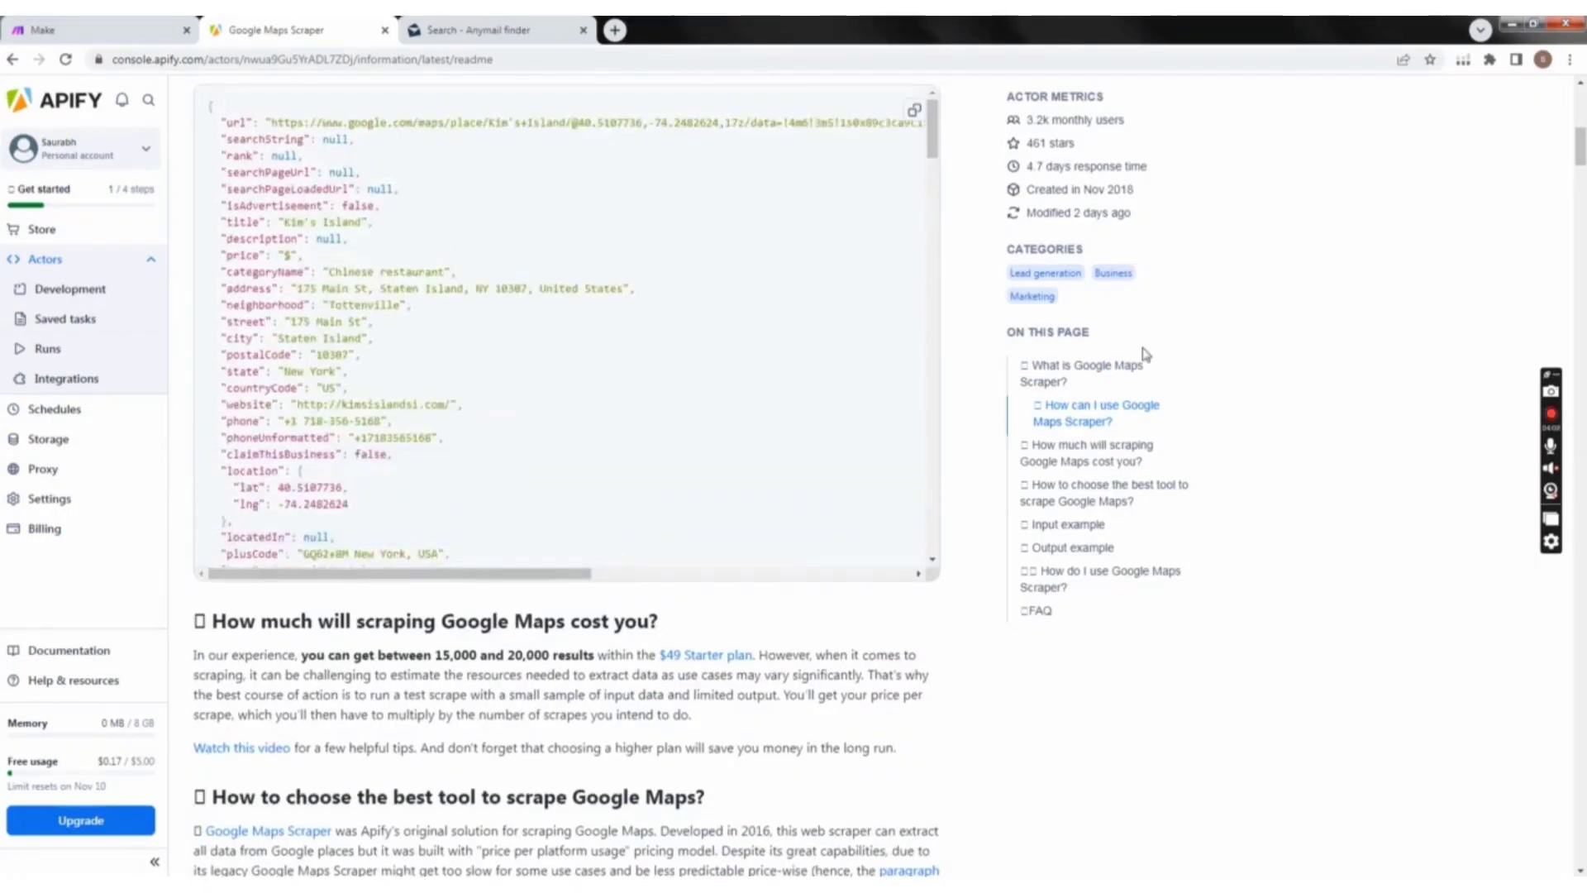
pyautogui.scroll(15, 1145, 354)
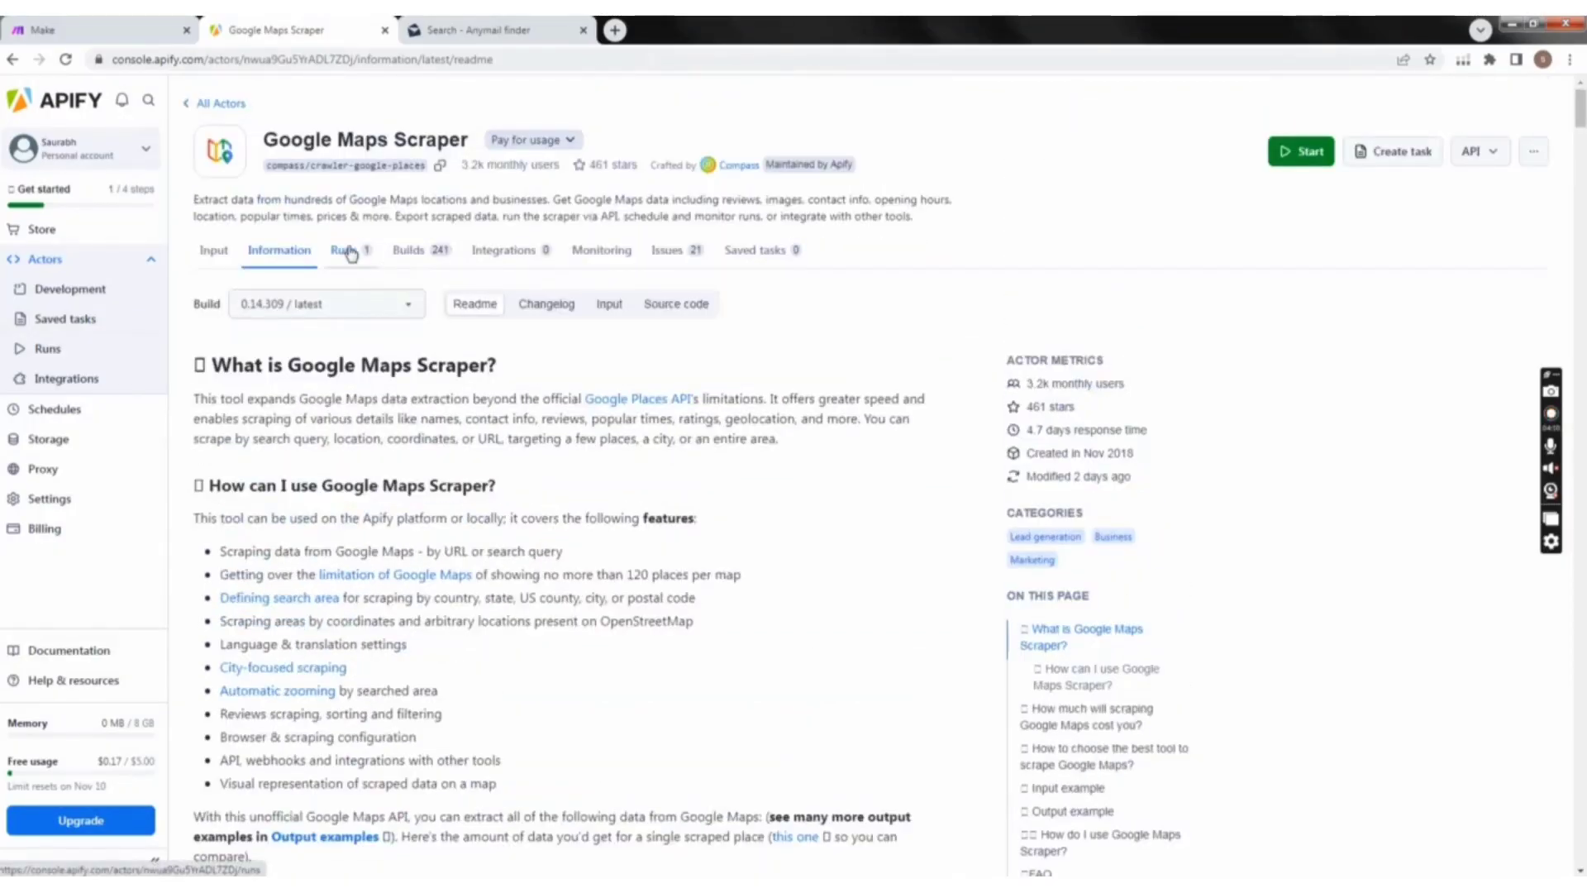
# Step: Check the Actor's past runs and its list of builds, and return to the input form
pyautogui.click(351, 254)
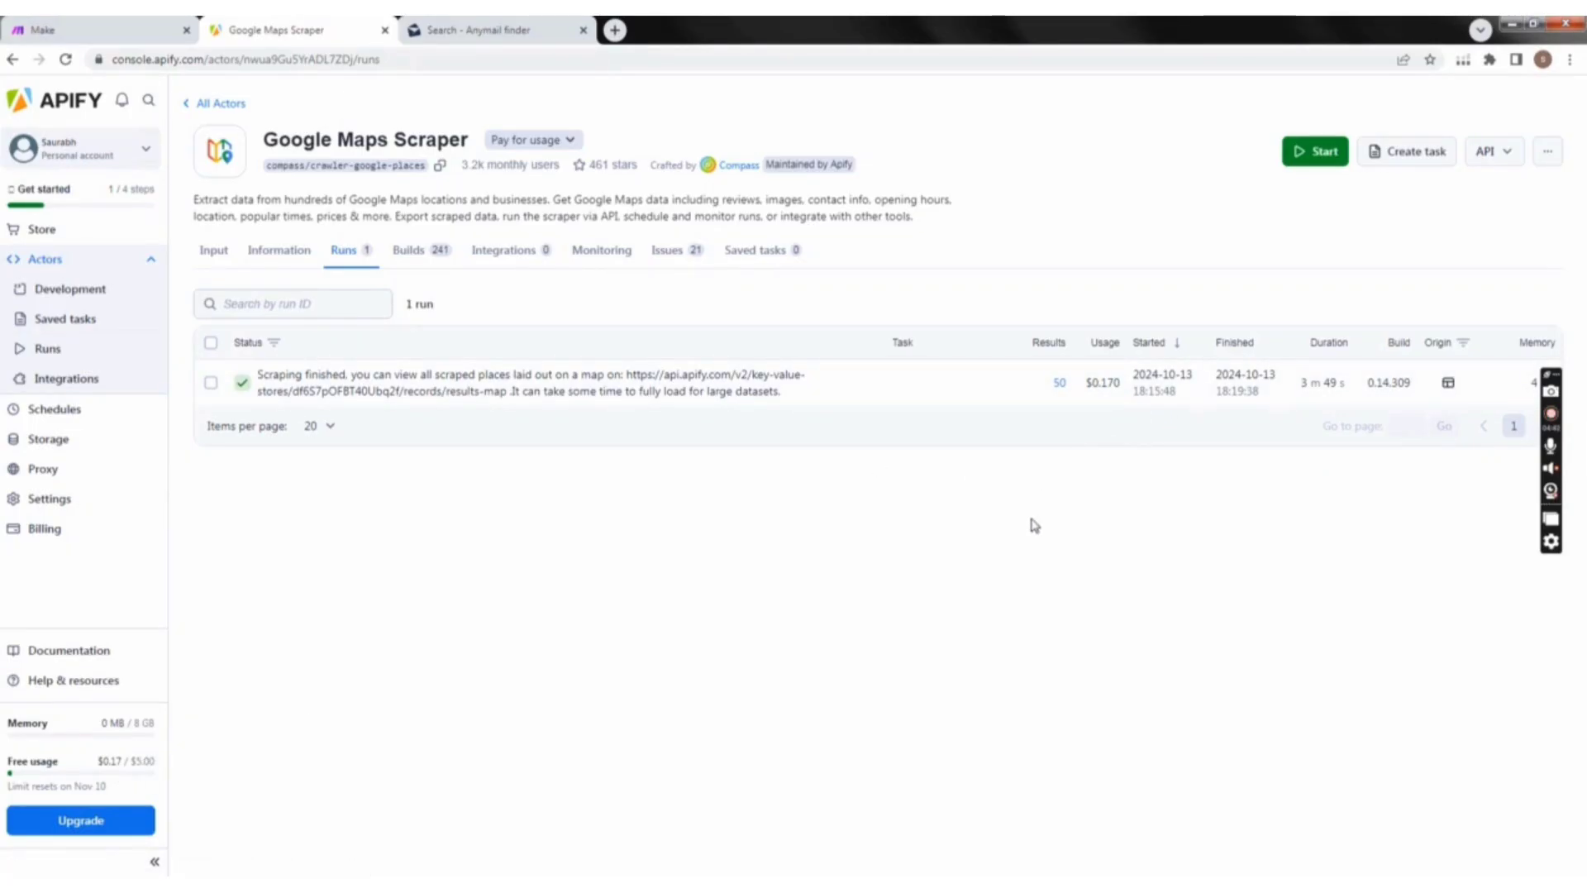
pyautogui.click(438, 252)
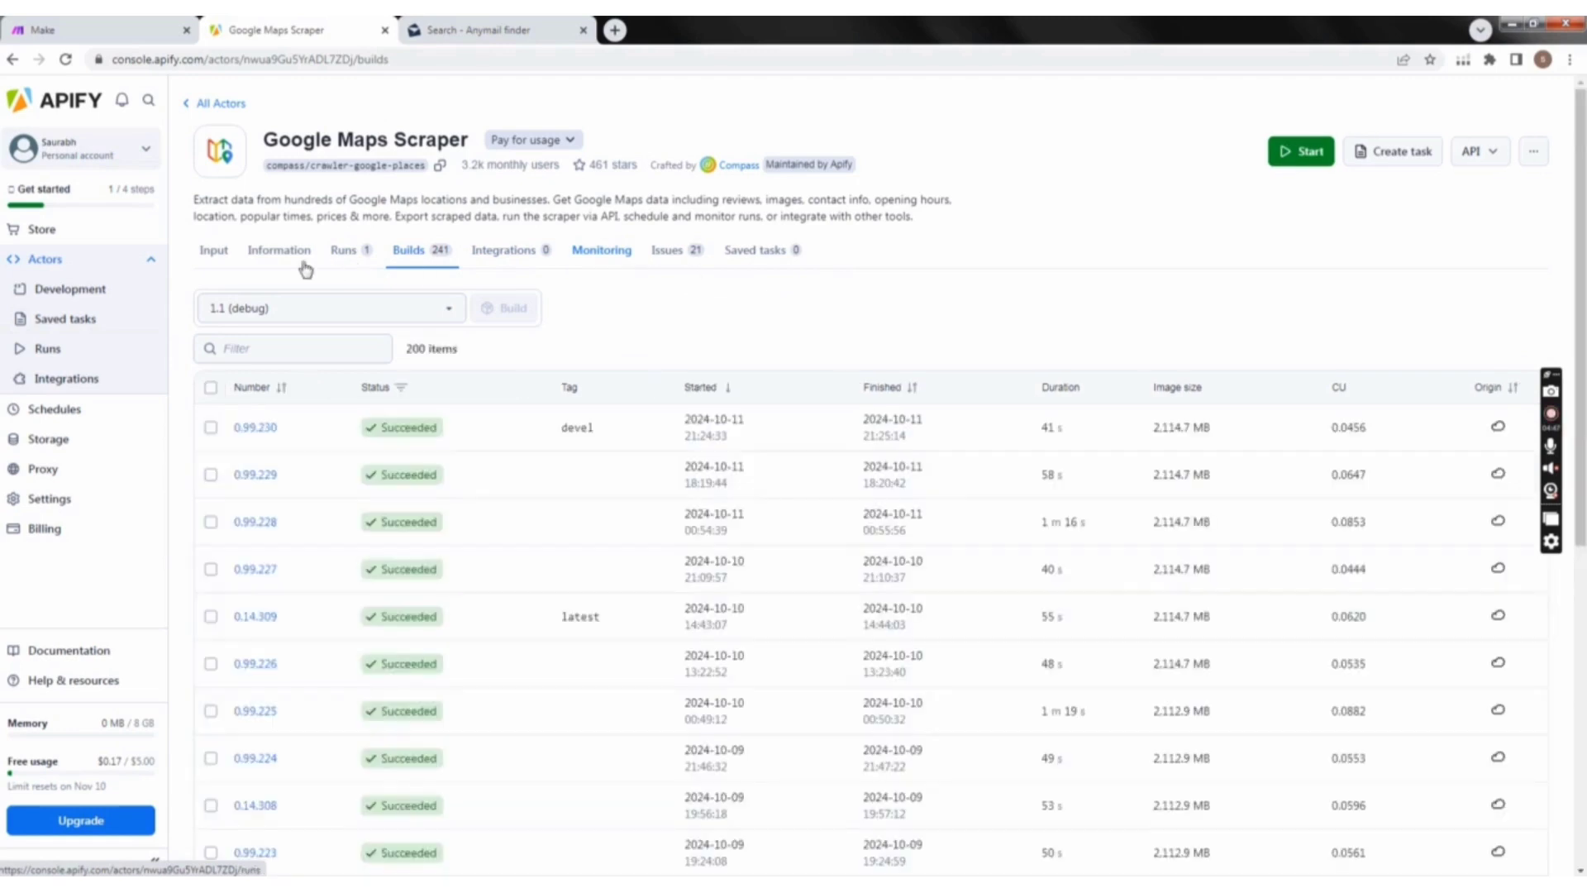
pyautogui.click(218, 257)
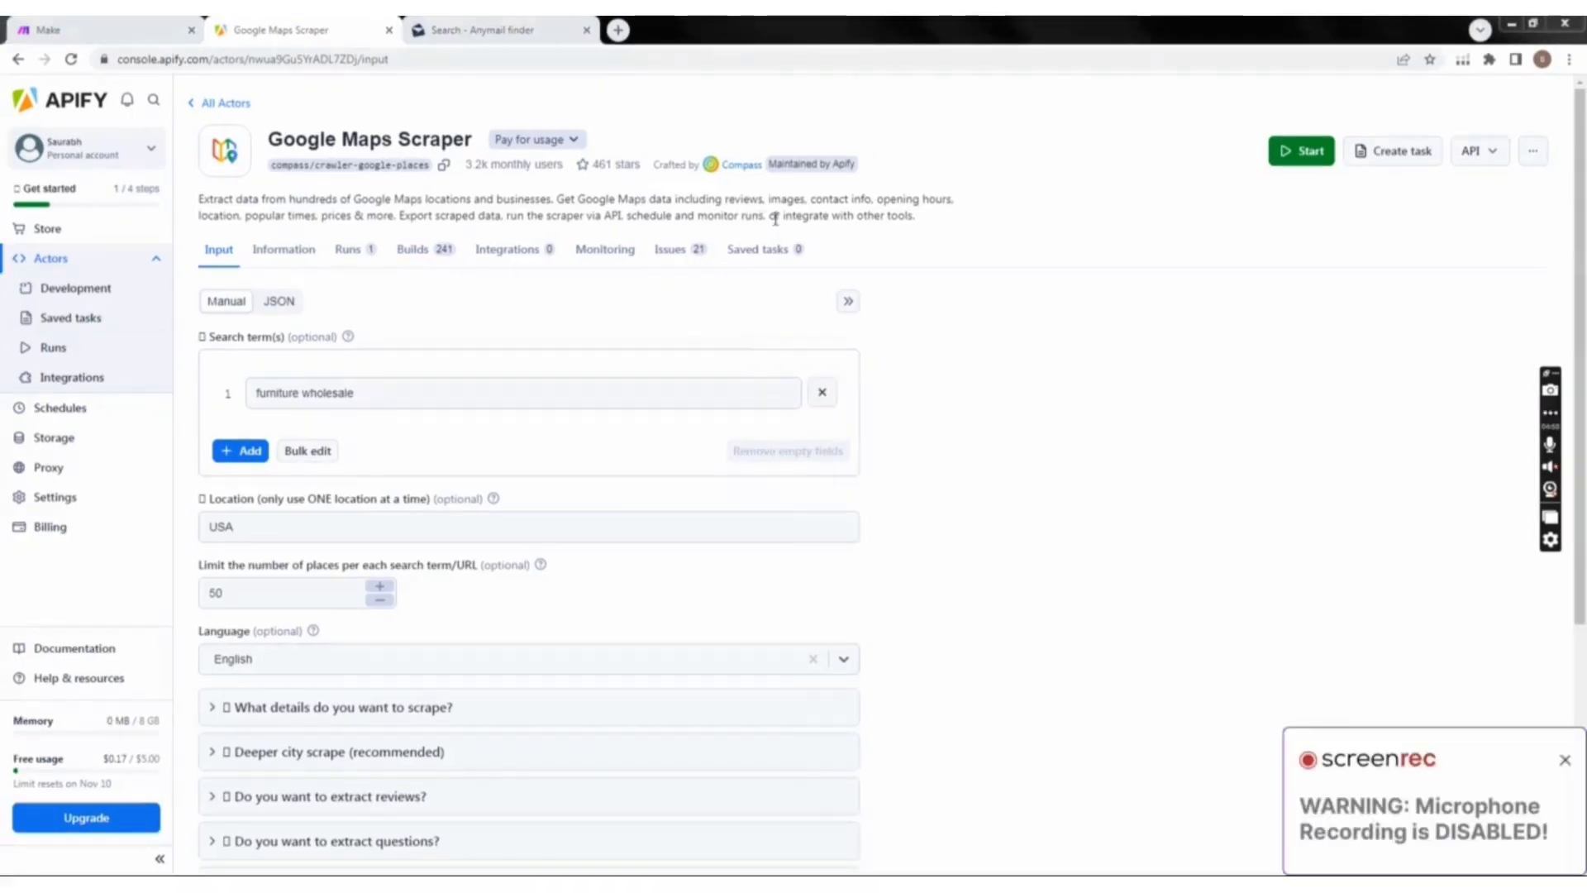
# Step: Look through the Actor's saved tasks, open issues and builds, and go back to the input form
pyautogui.click(756, 251)
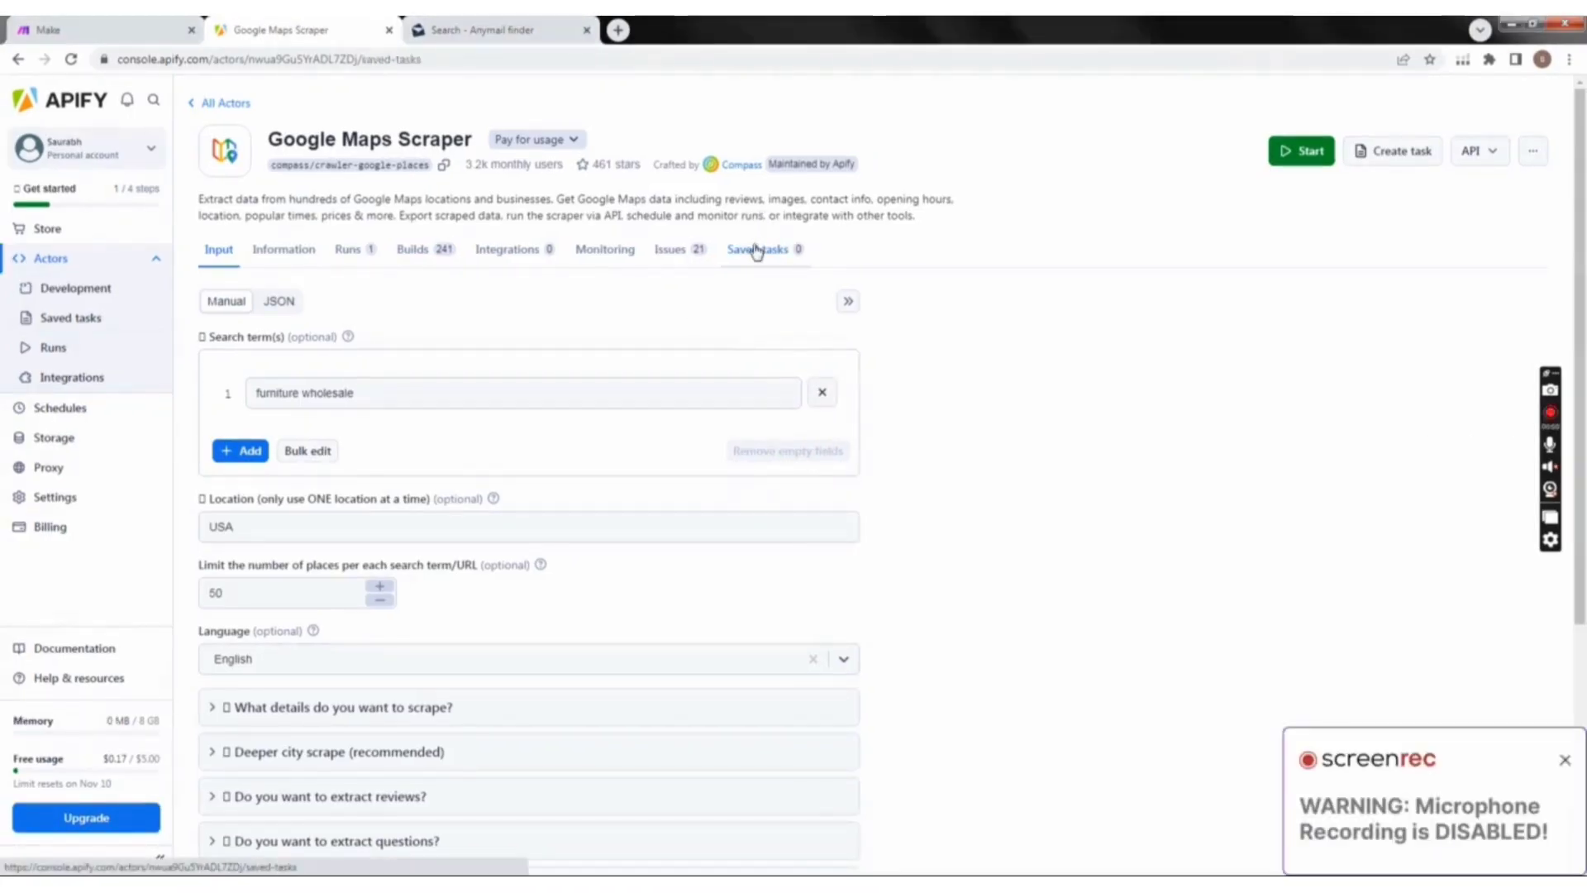
pyautogui.click(661, 251)
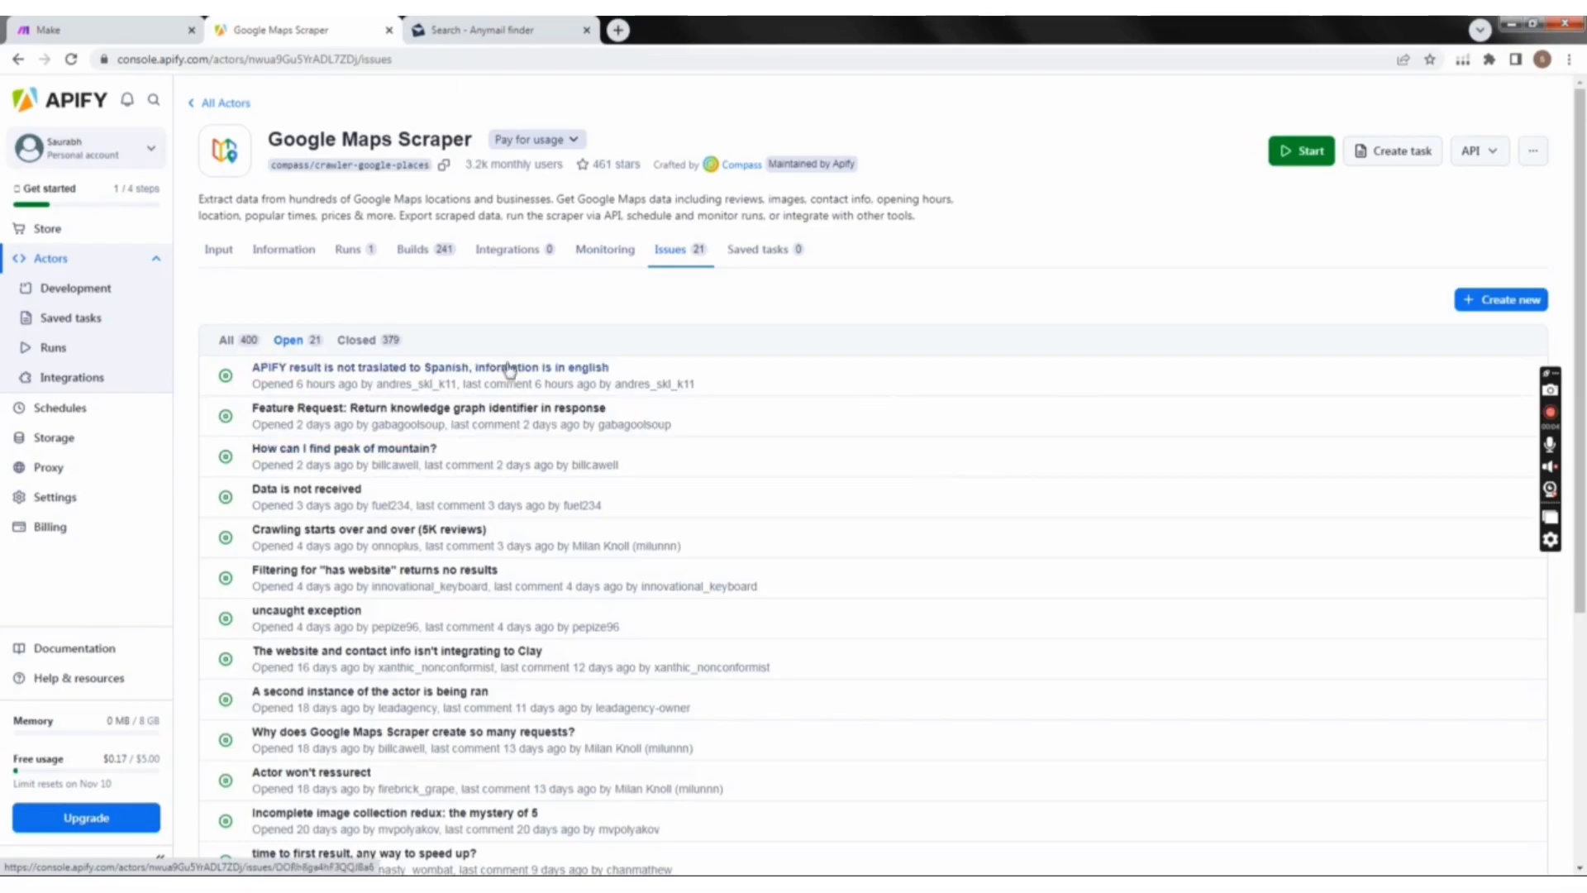
pyautogui.scroll(-5, 467, 578)
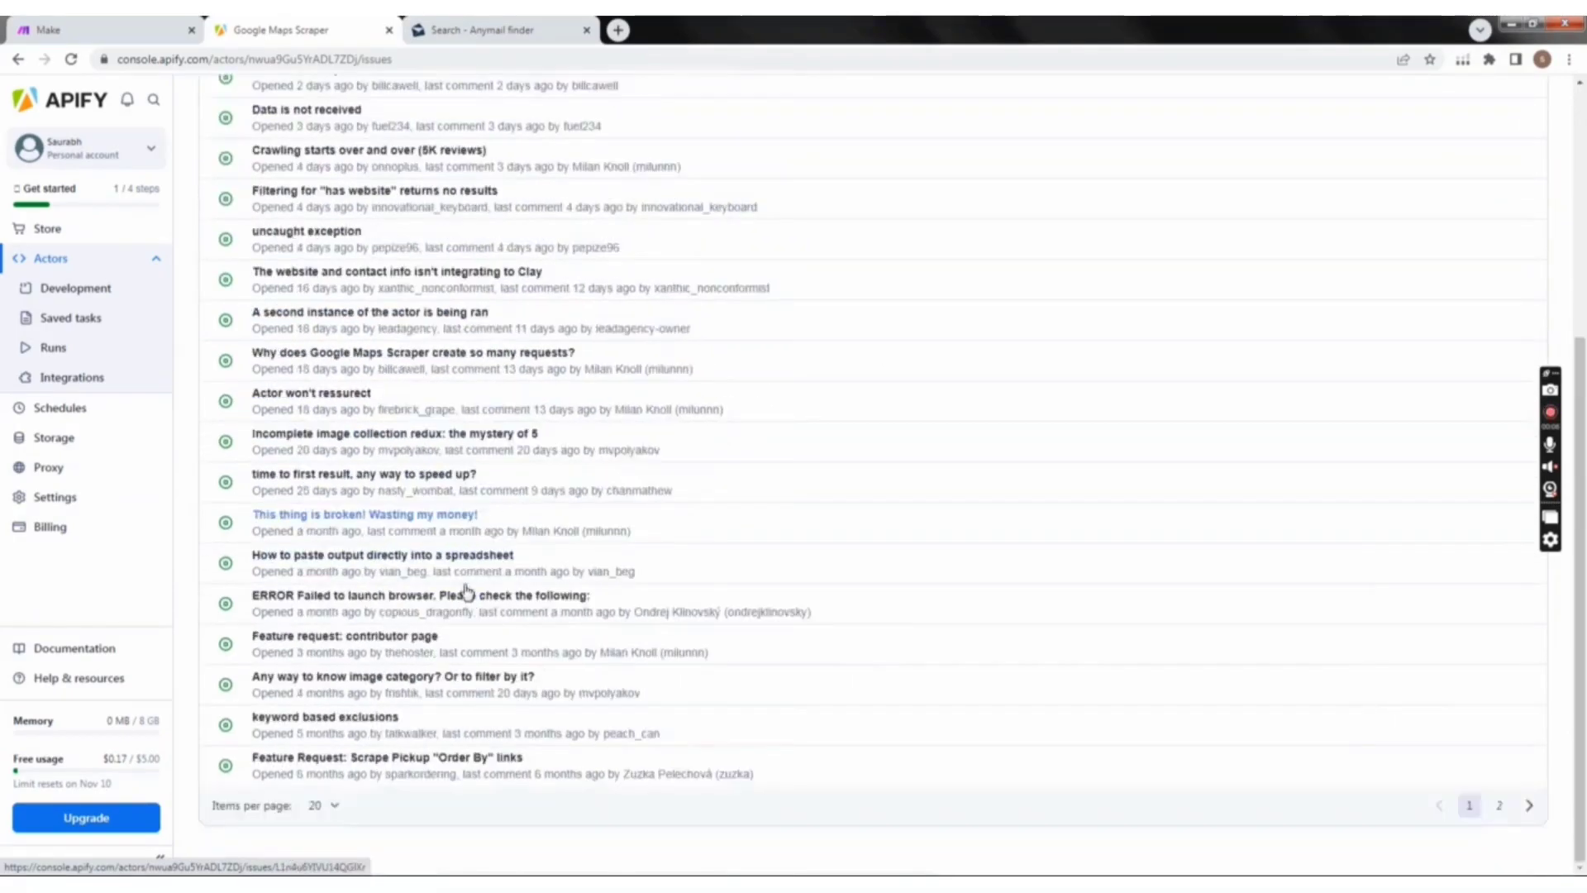
pyautogui.scroll(5, 467, 591)
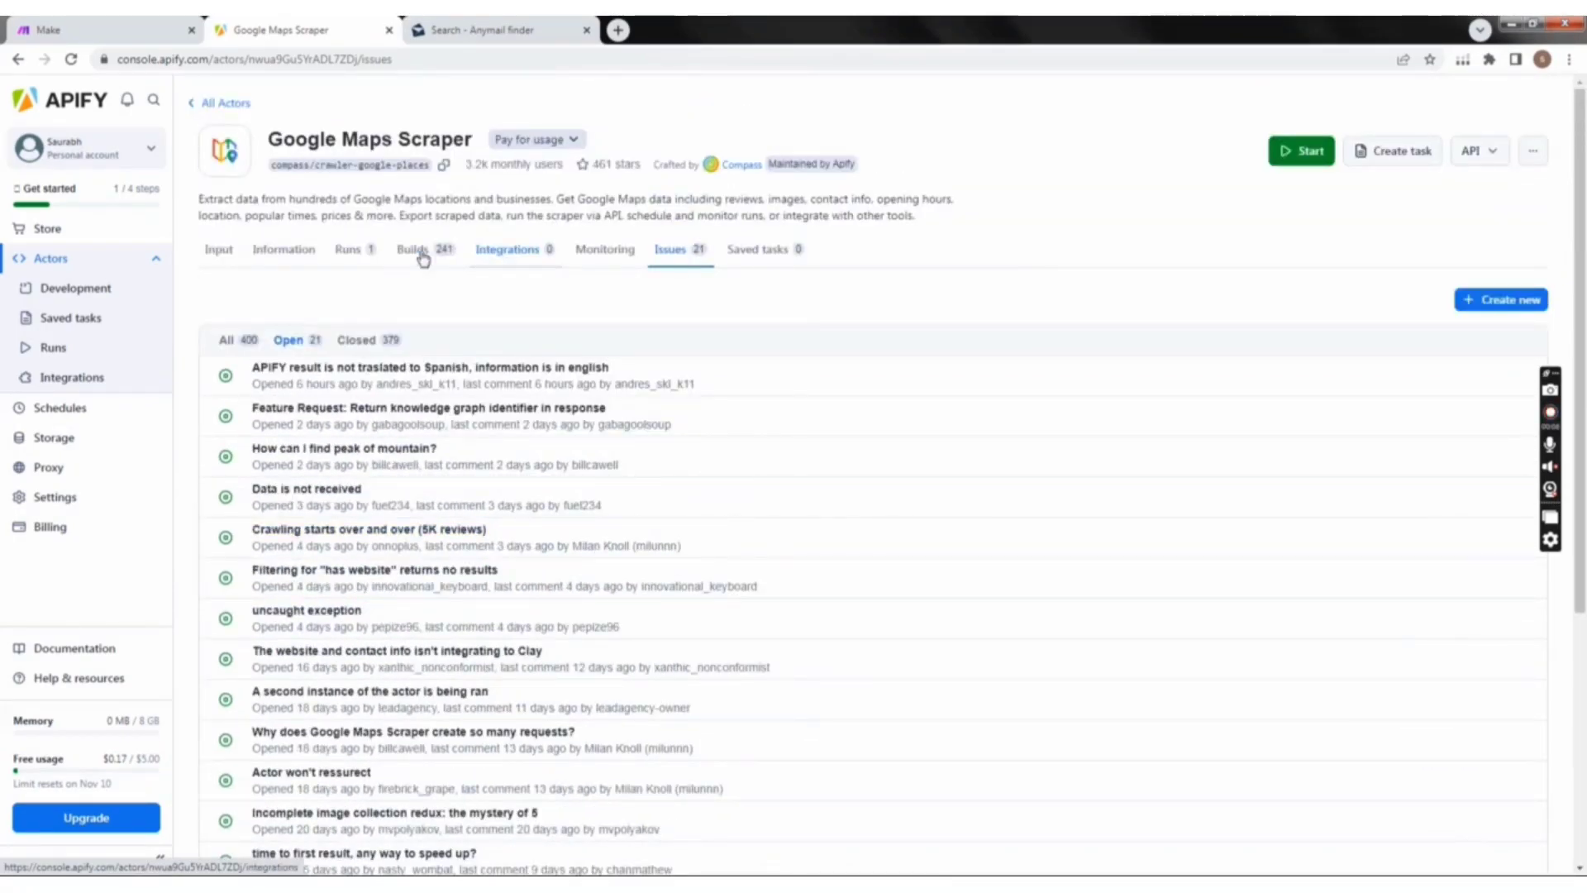
pyautogui.click(410, 249)
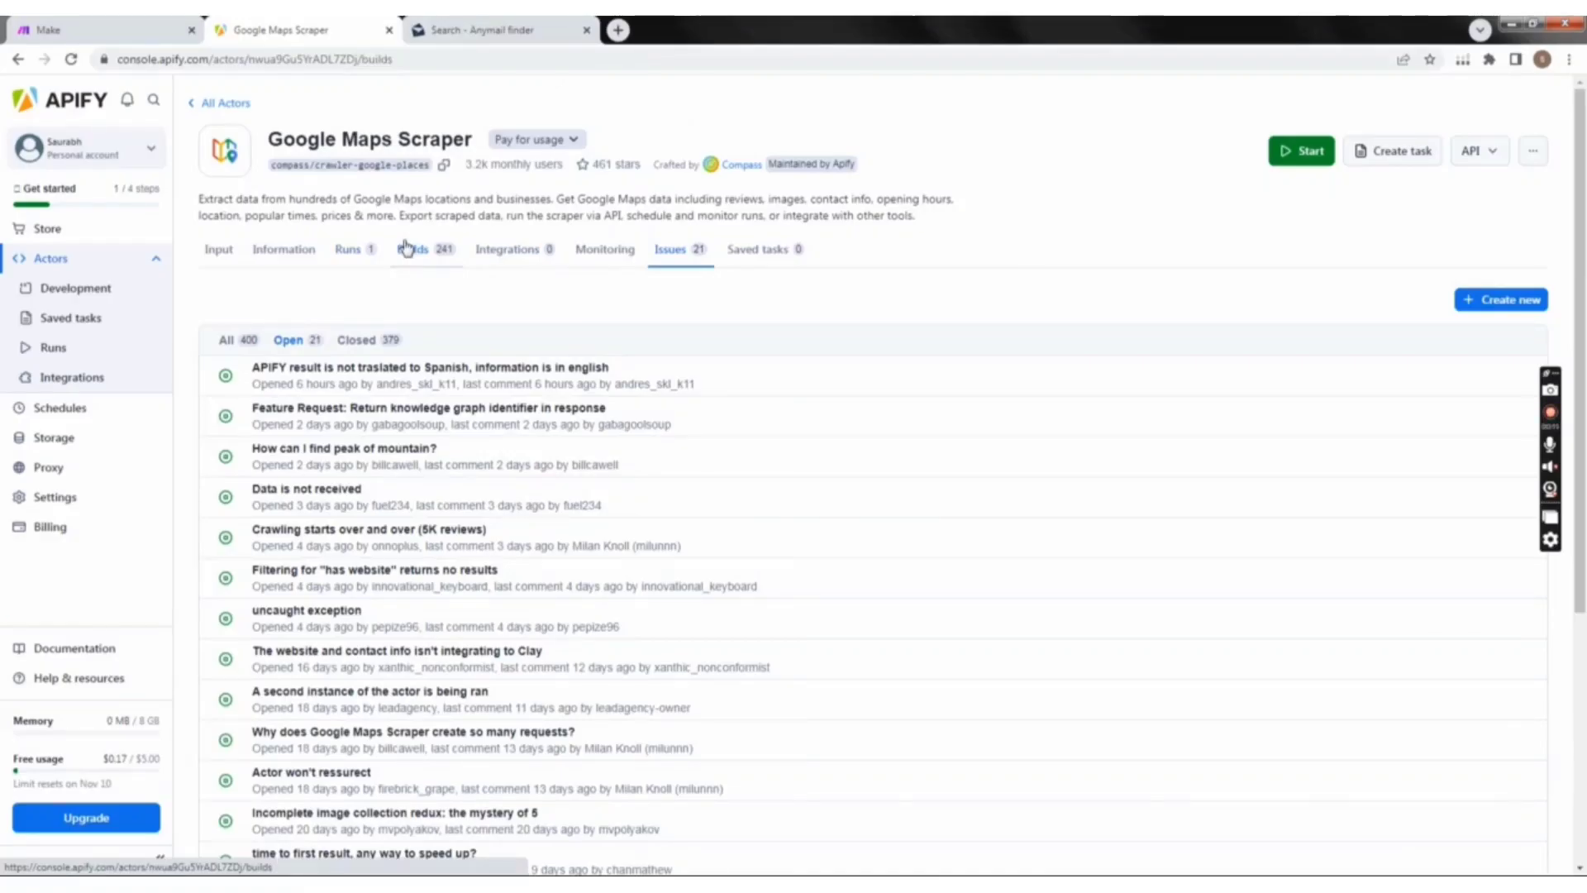
pyautogui.click(220, 249)
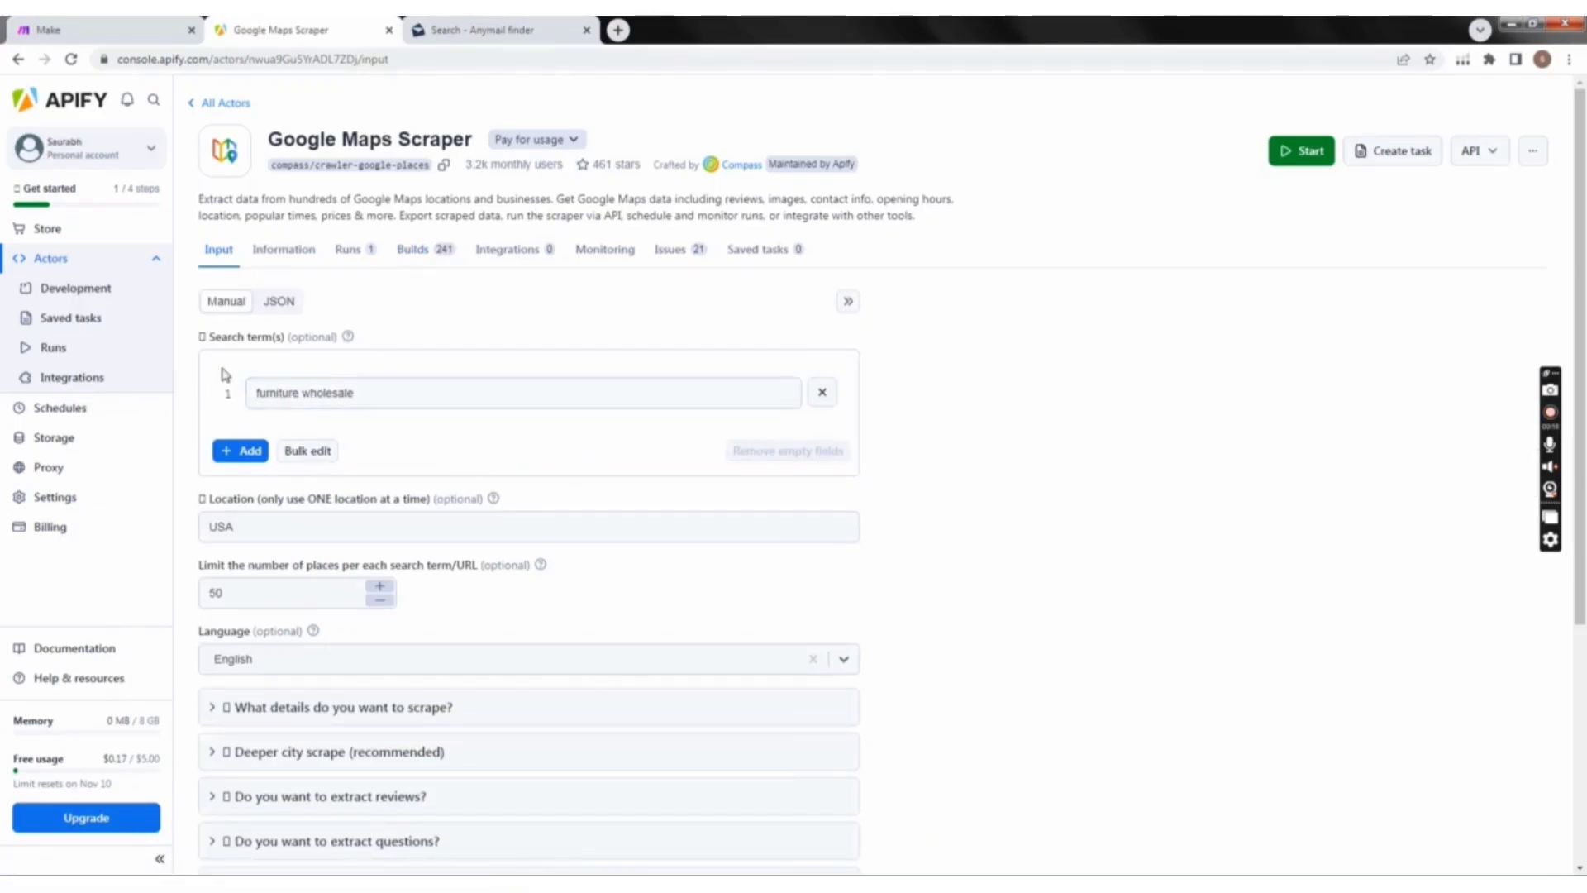
# Step: Check the furniture wholesale search term, USA location and 50-place limit, and start the Google Maps Scraper run
pyautogui.scroll(-2, 395, 418)
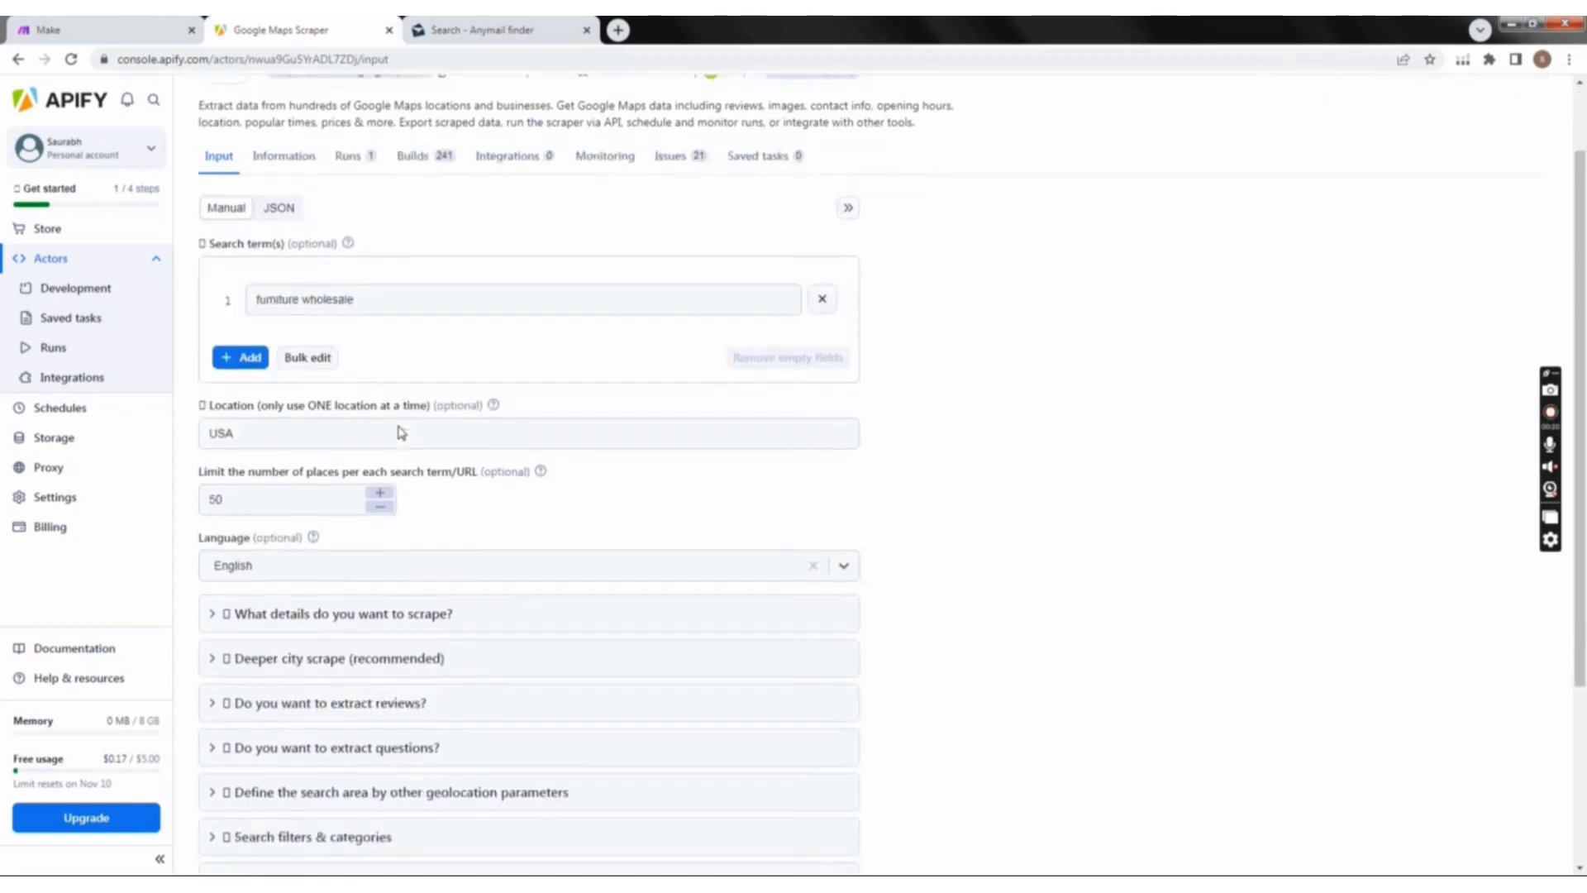
pyautogui.click(335, 274)
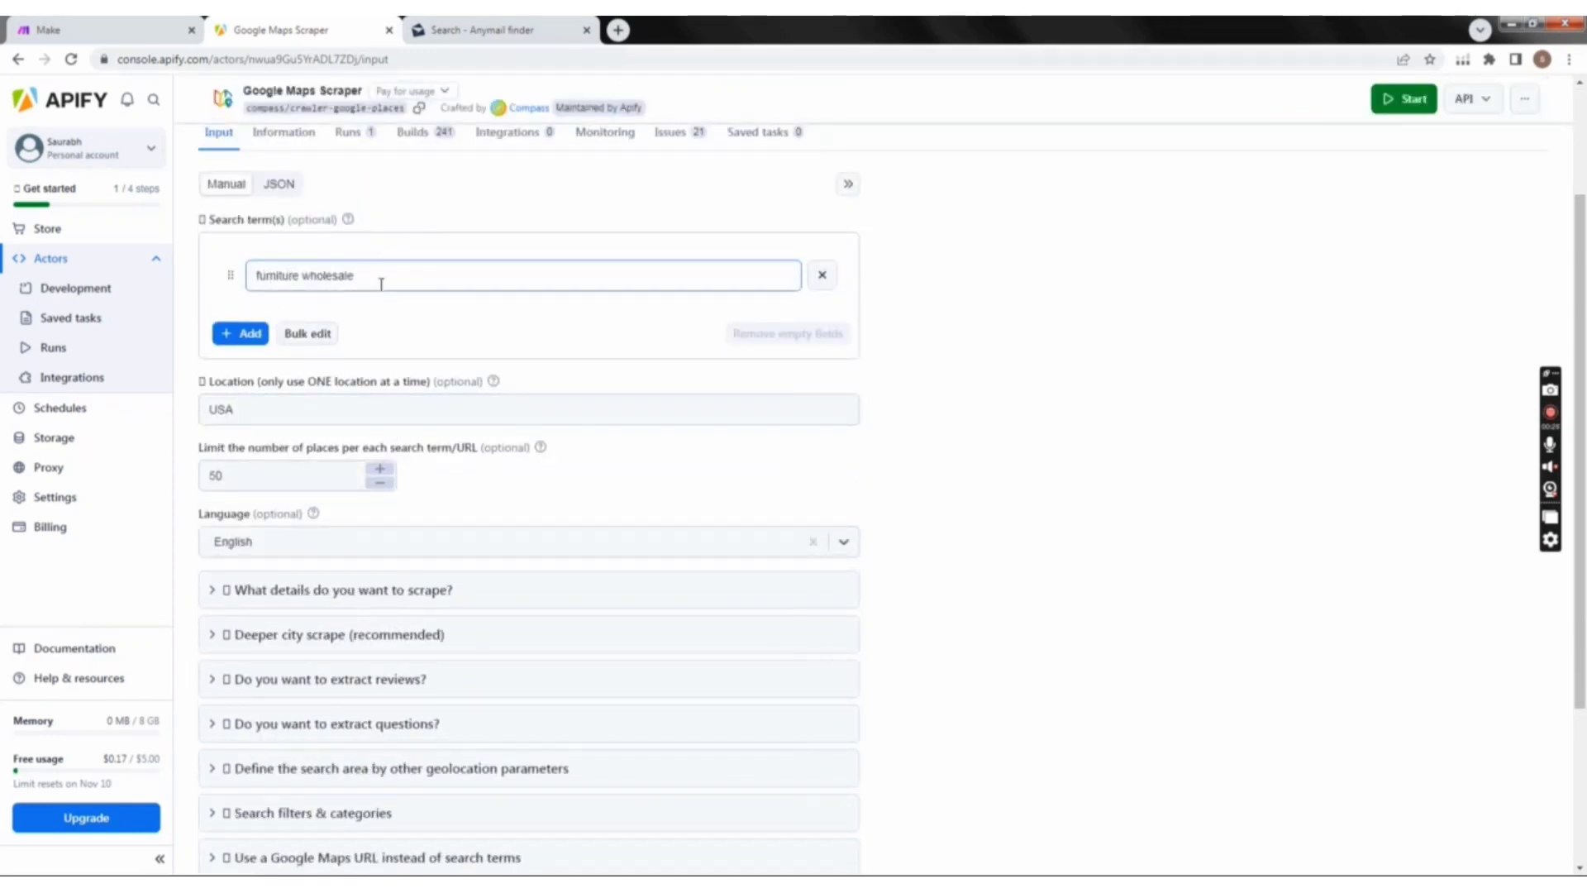
pyautogui.click(392, 331)
pyautogui.scroll(-1, 398, 351)
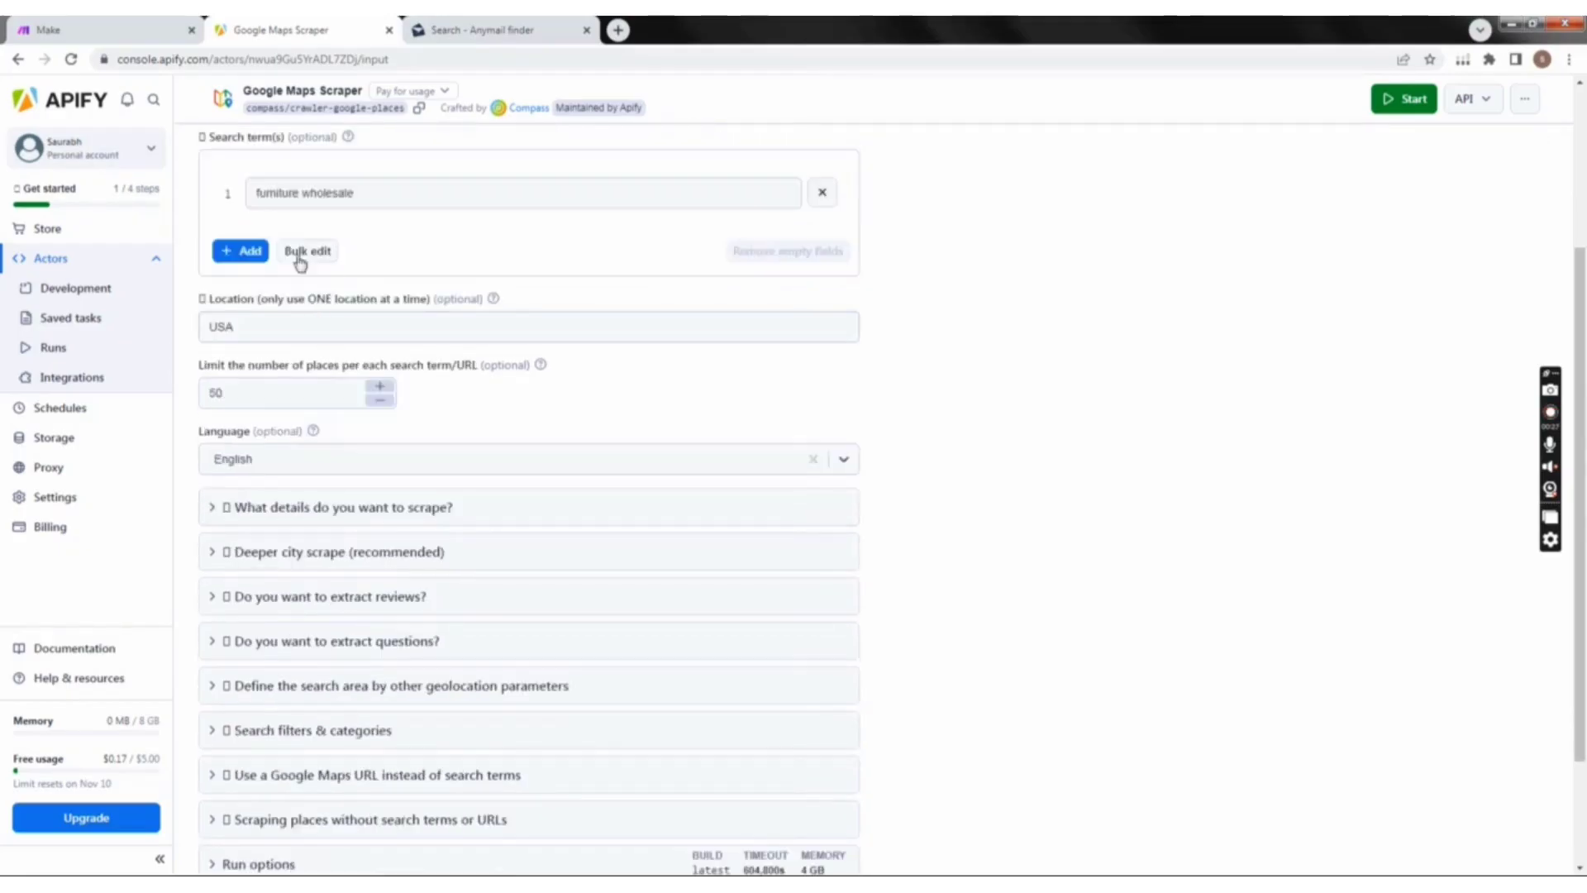
pyautogui.click(251, 330)
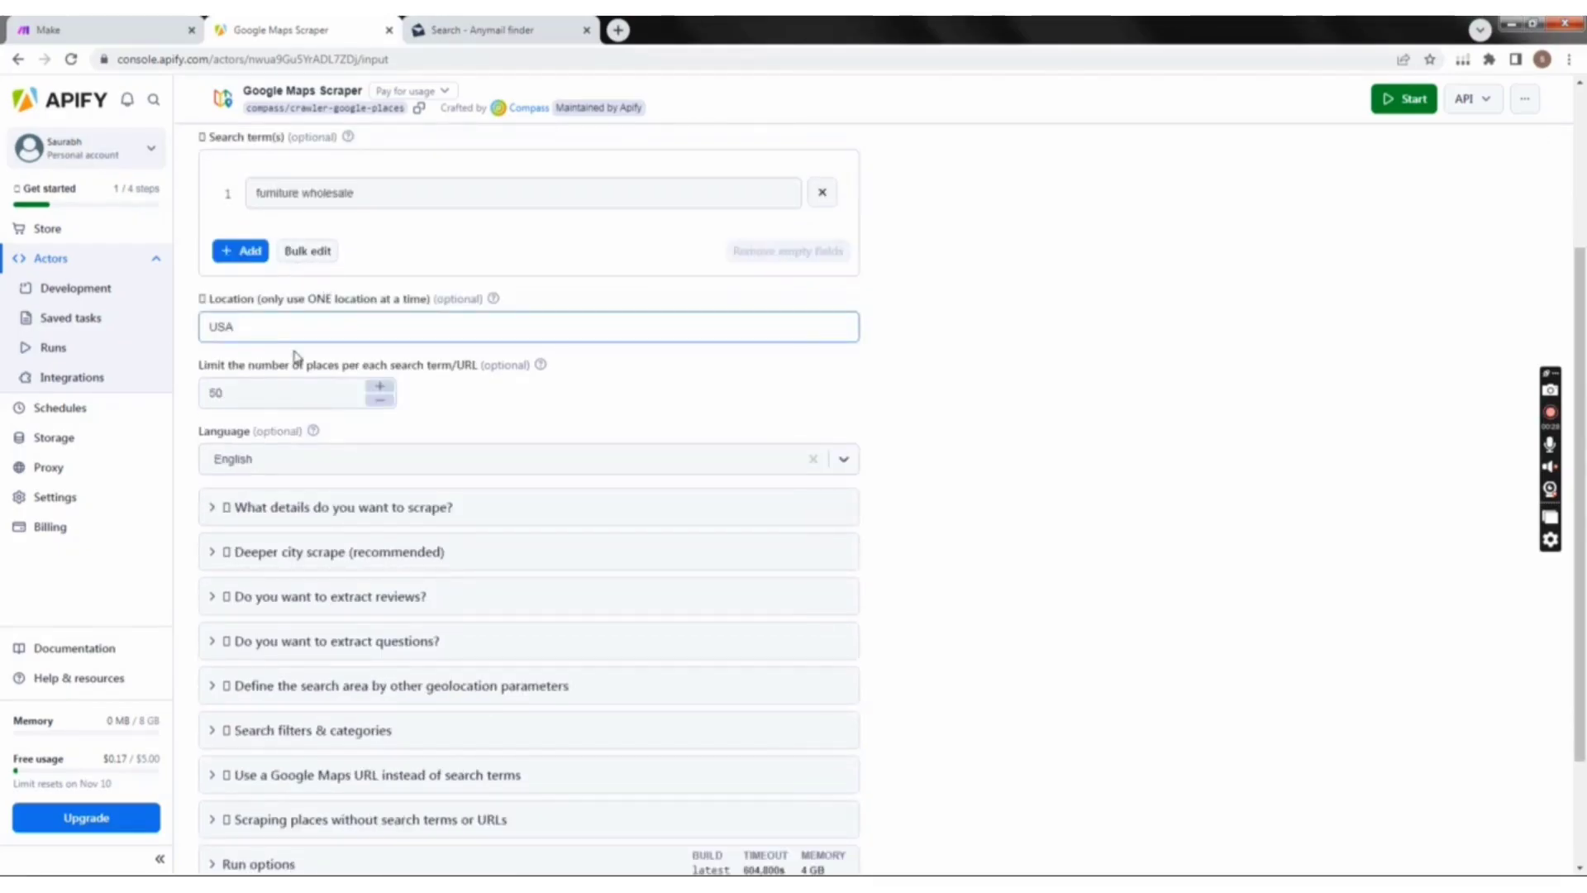
pyautogui.click(291, 390)
pyautogui.scroll(-2, 585, 454)
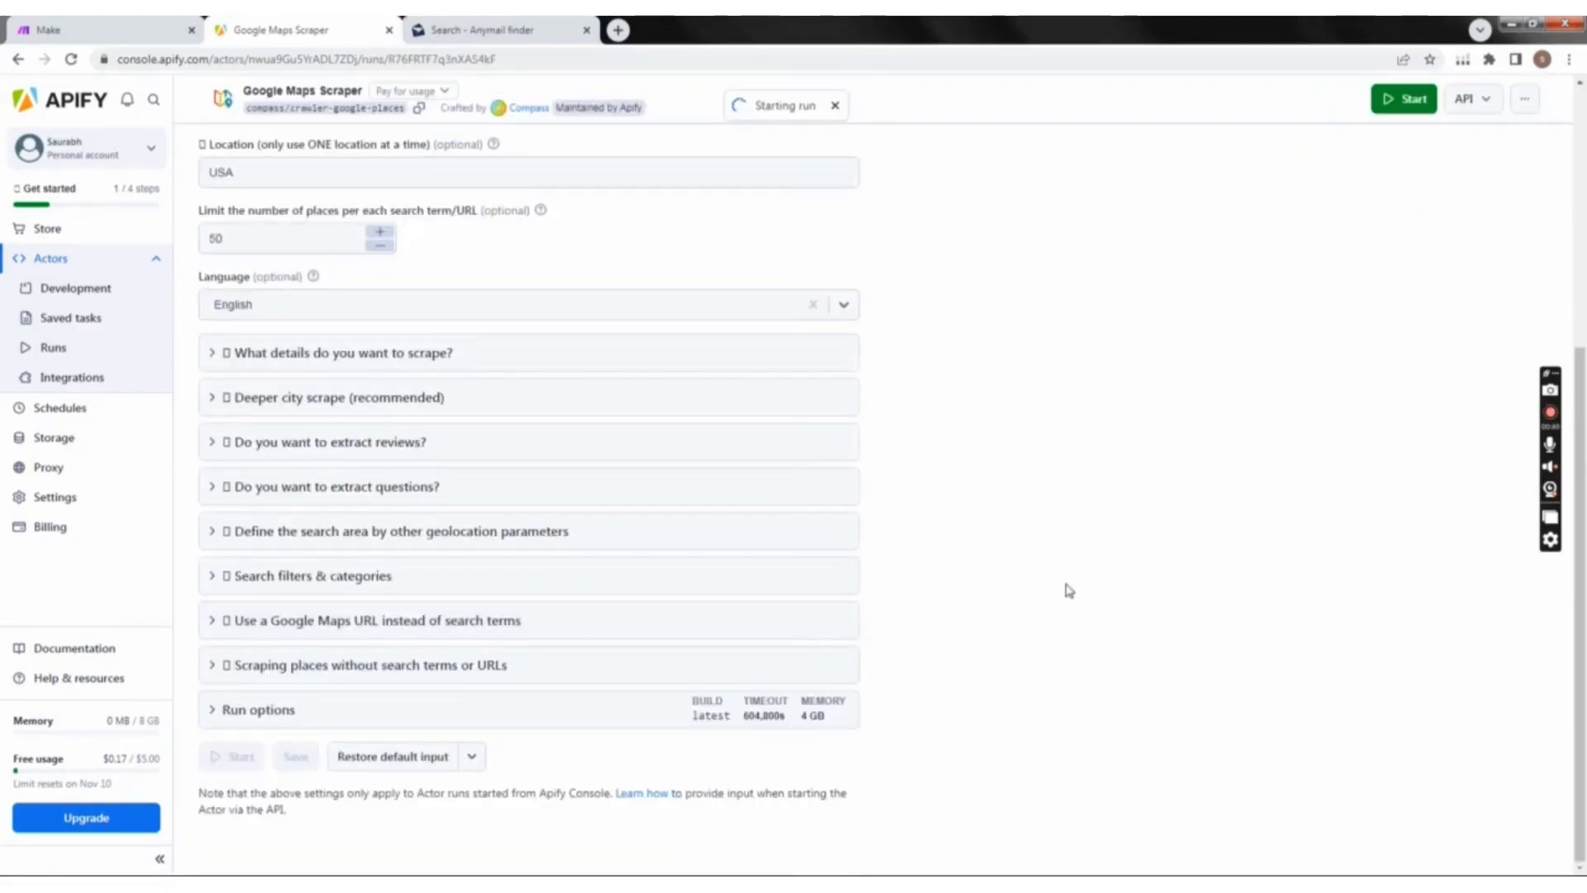
# Step: Wait for the run to start and look over the scraped furniture businesses in its output overview
pyautogui.scroll(5, 1069, 590)
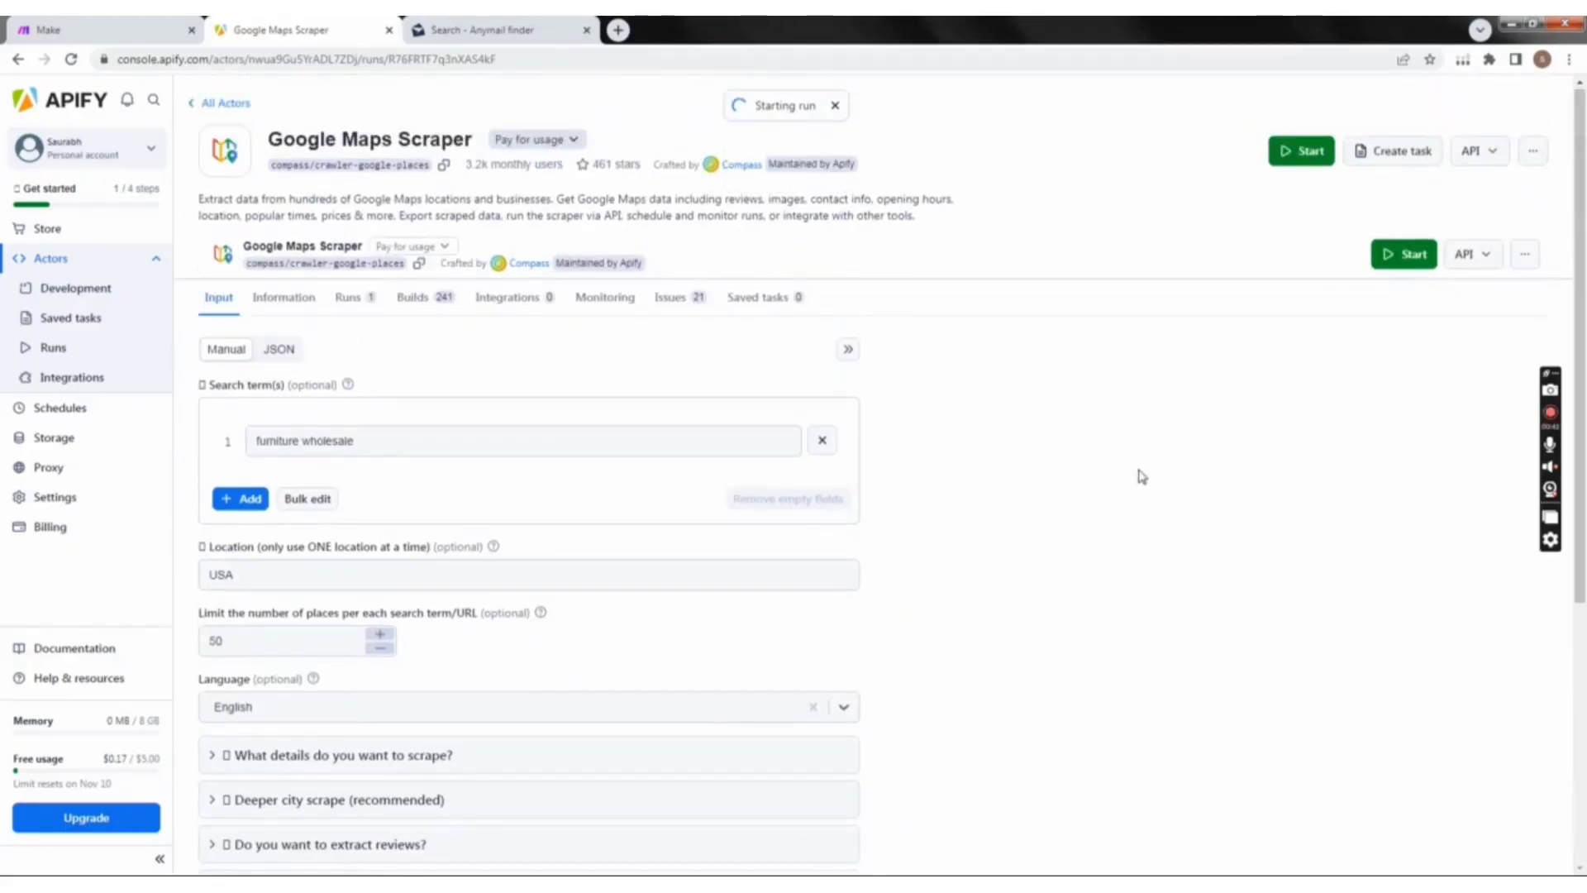
pyautogui.scroll(-5, 1033, 562)
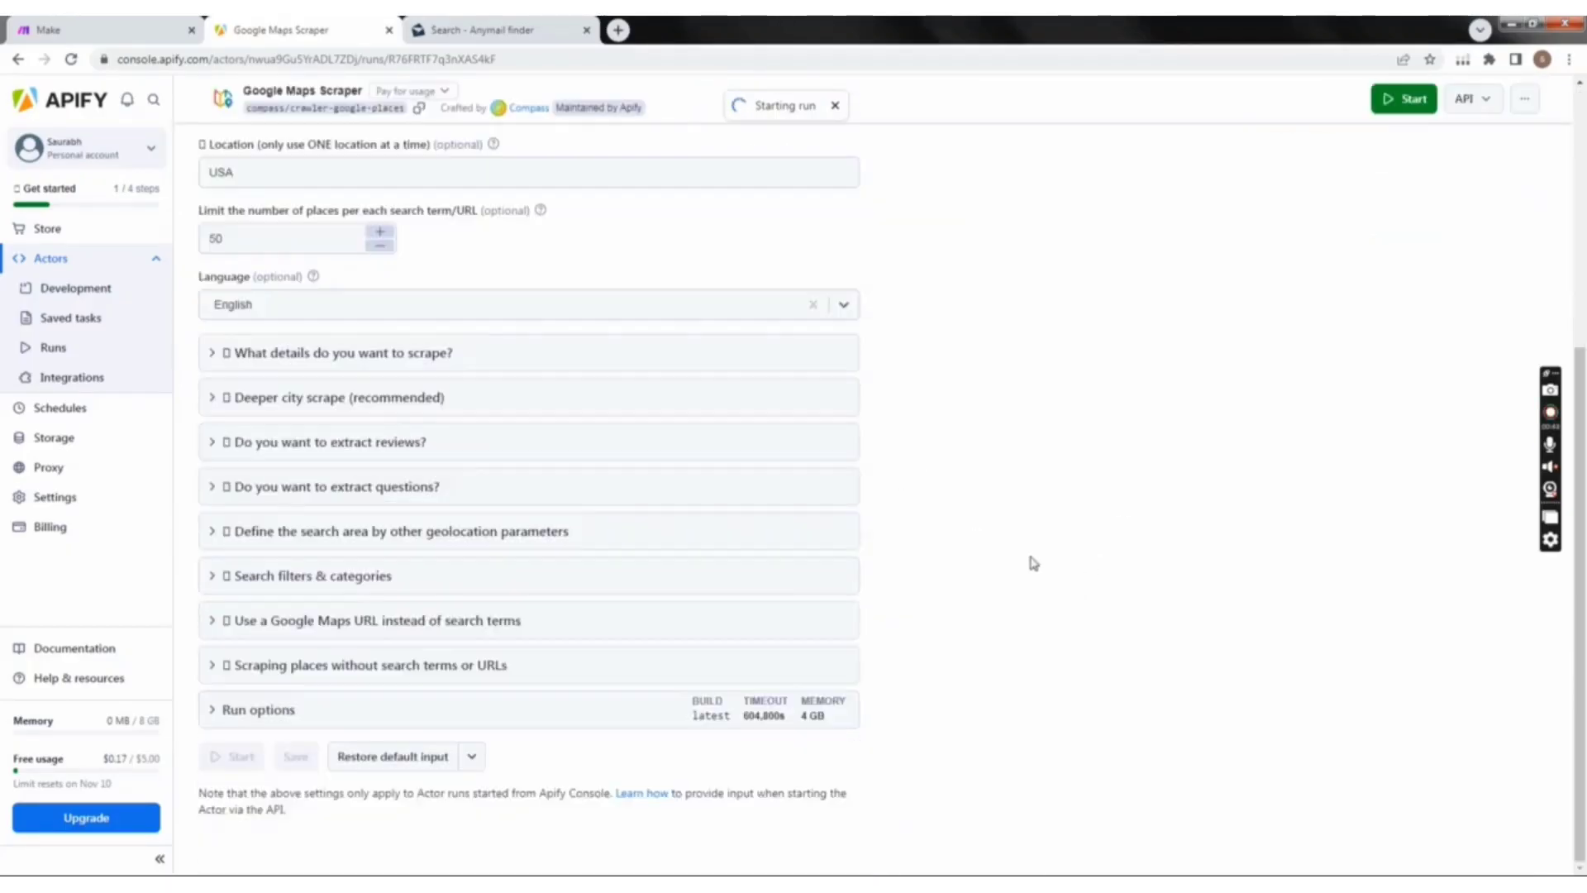
pyautogui.scroll(5, 1028, 565)
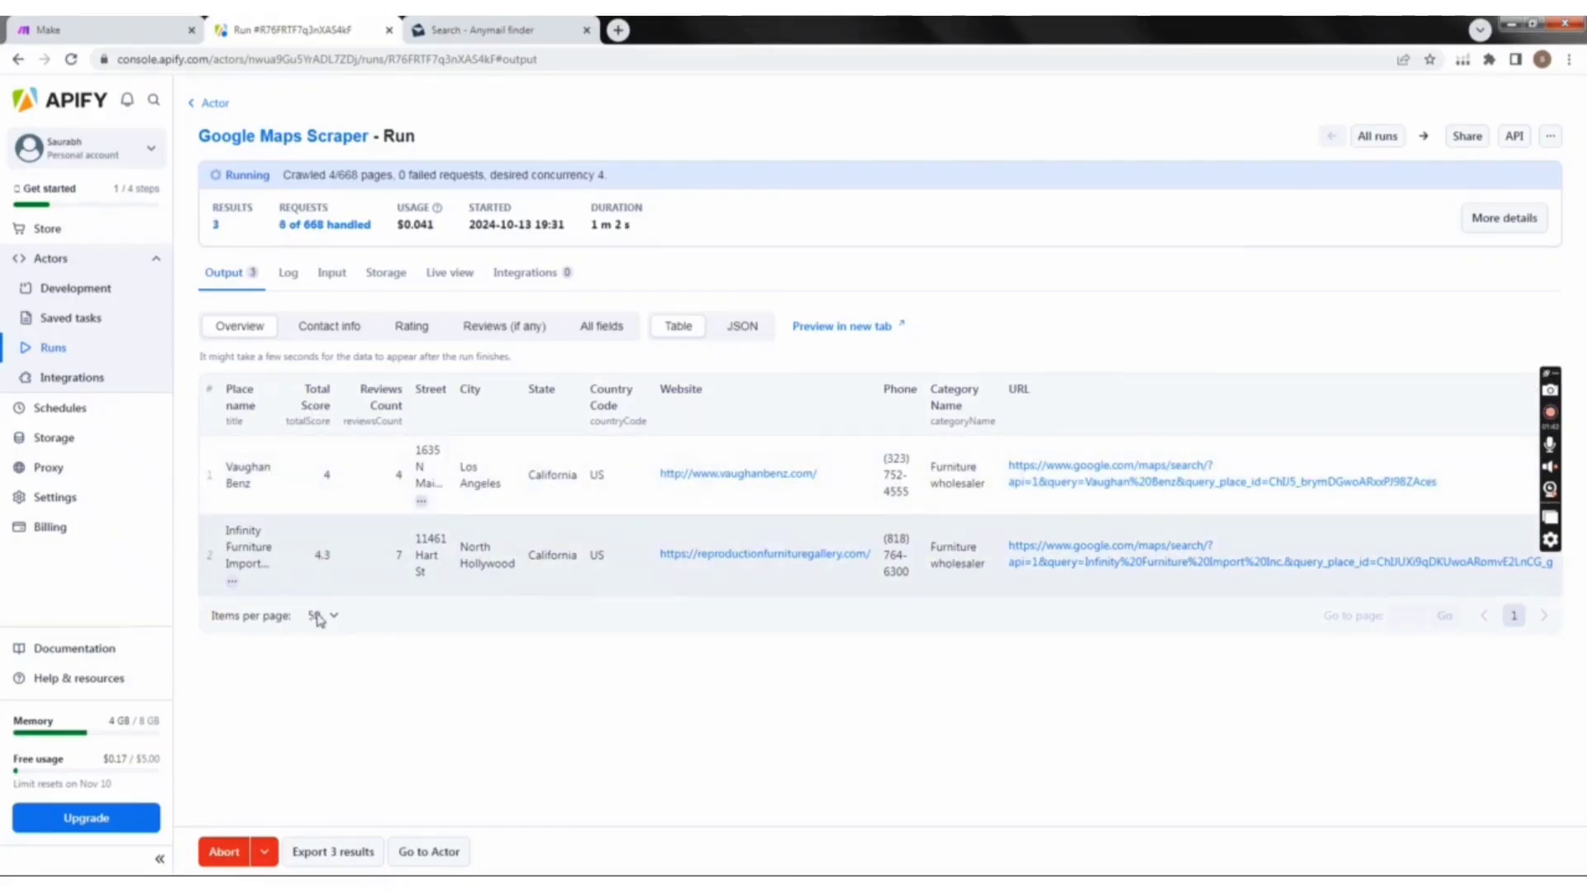
pyautogui.scroll(-1, 344, 592)
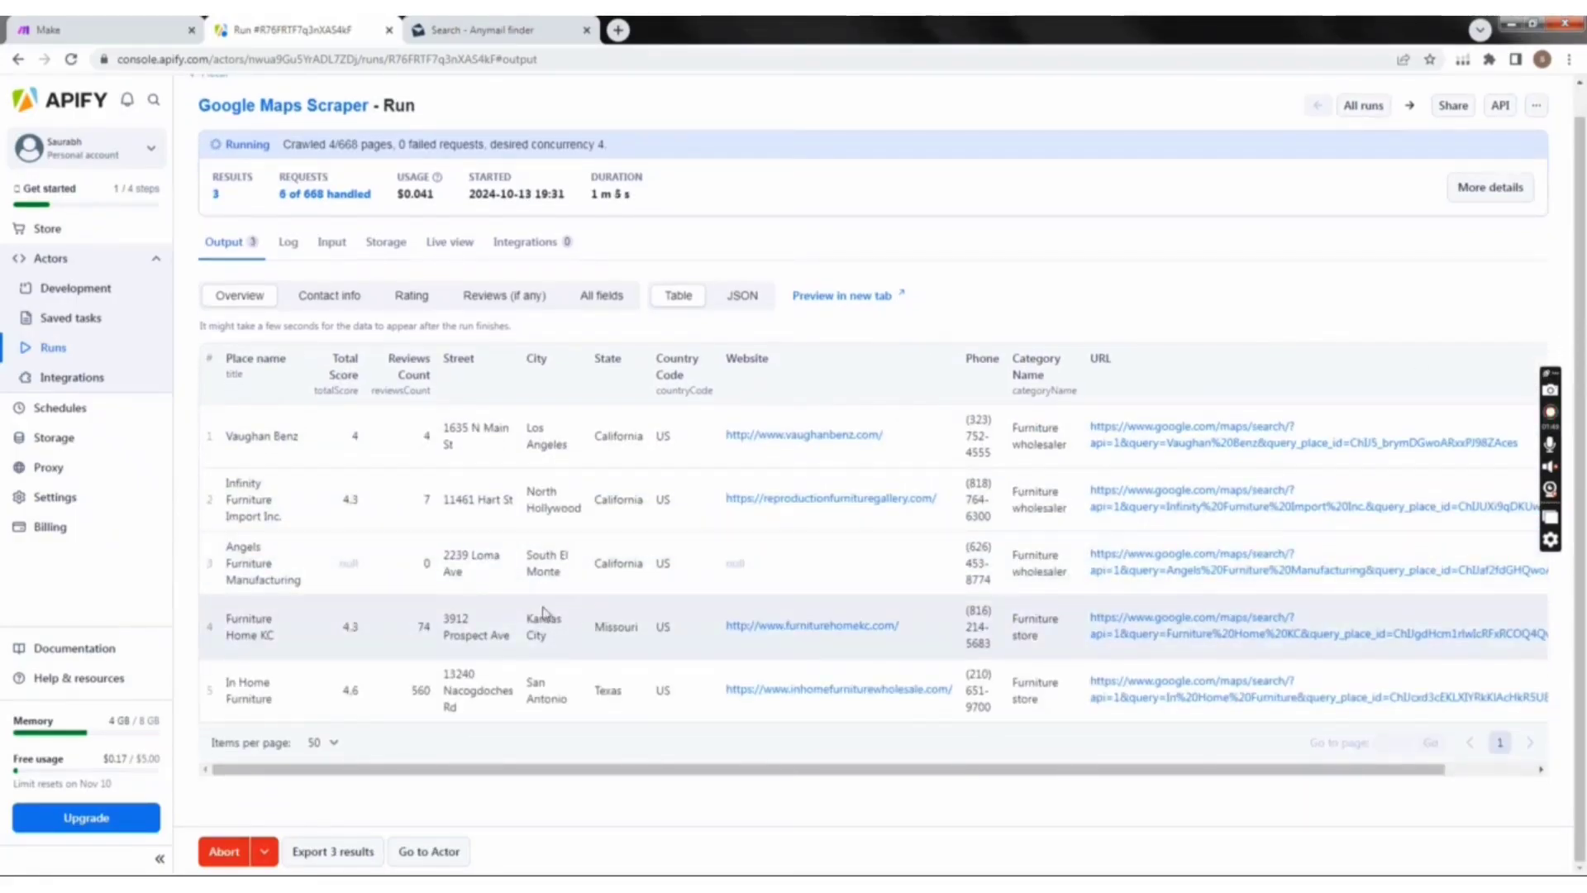
pyautogui.scroll(1, 543, 613)
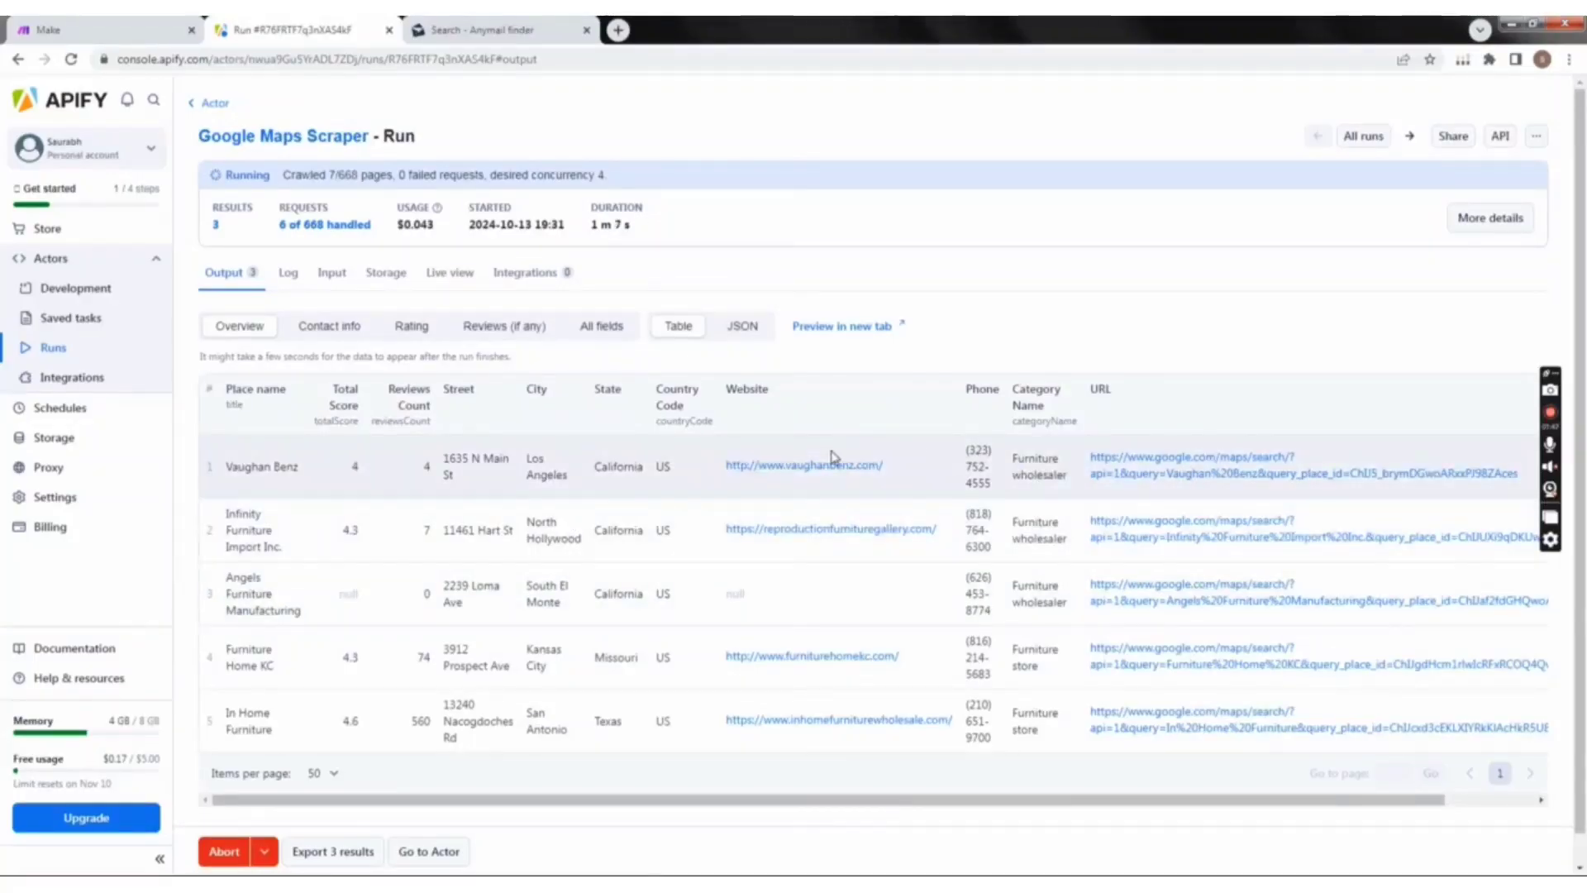
# Step: Show the contact info view of the running scrape's output and examine the businesses' addresses, websites and phone numbers
pyautogui.click(326, 329)
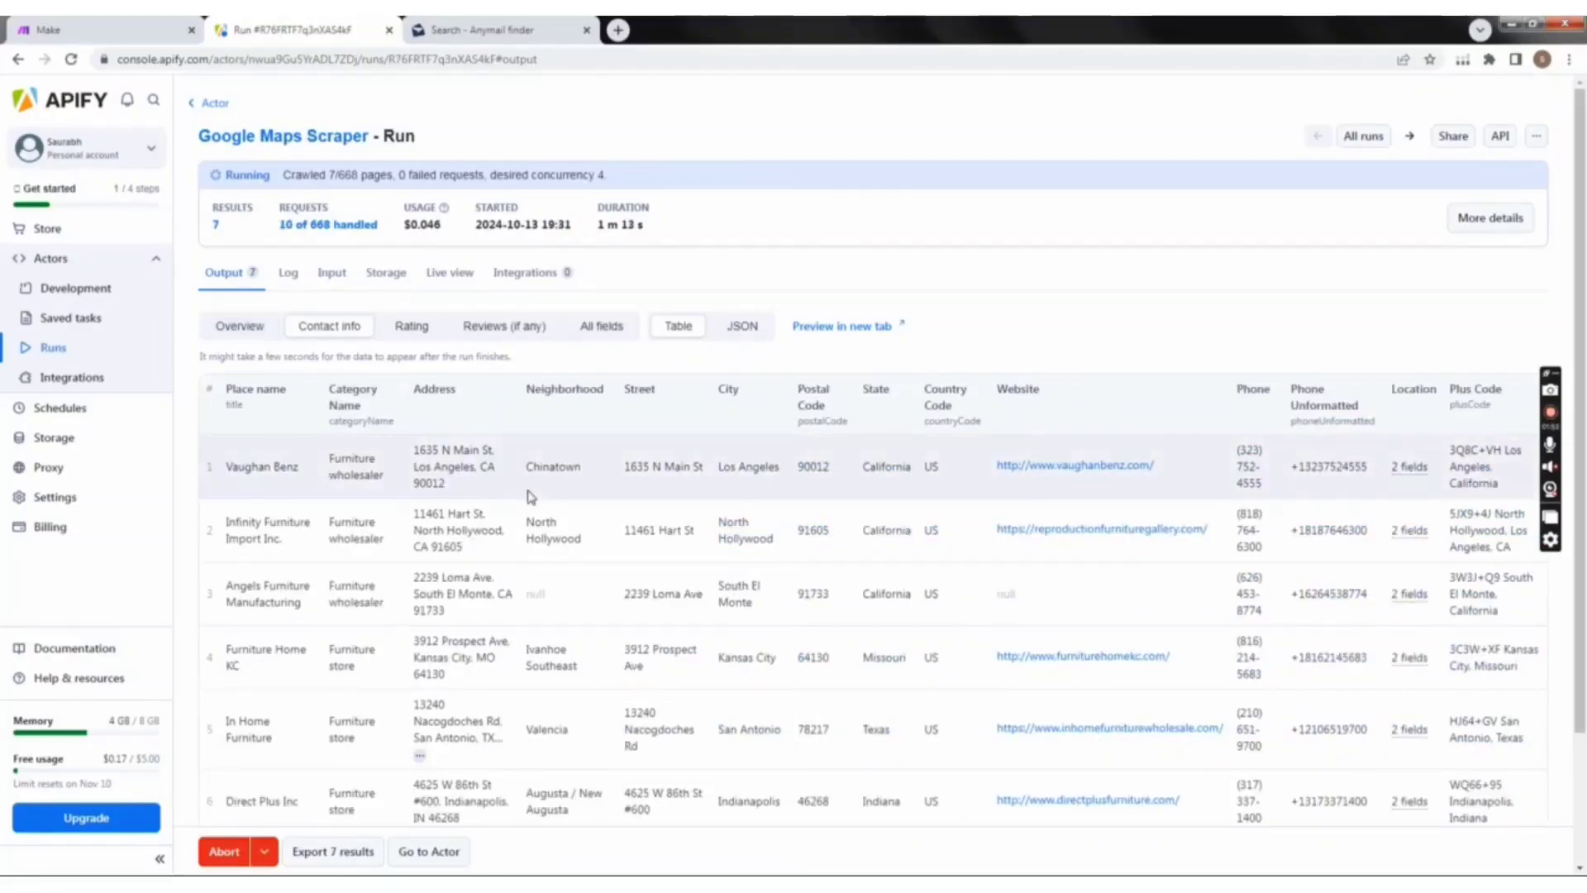
pyautogui.scroll(-2, 649, 556)
pyautogui.scroll(2, 653, 571)
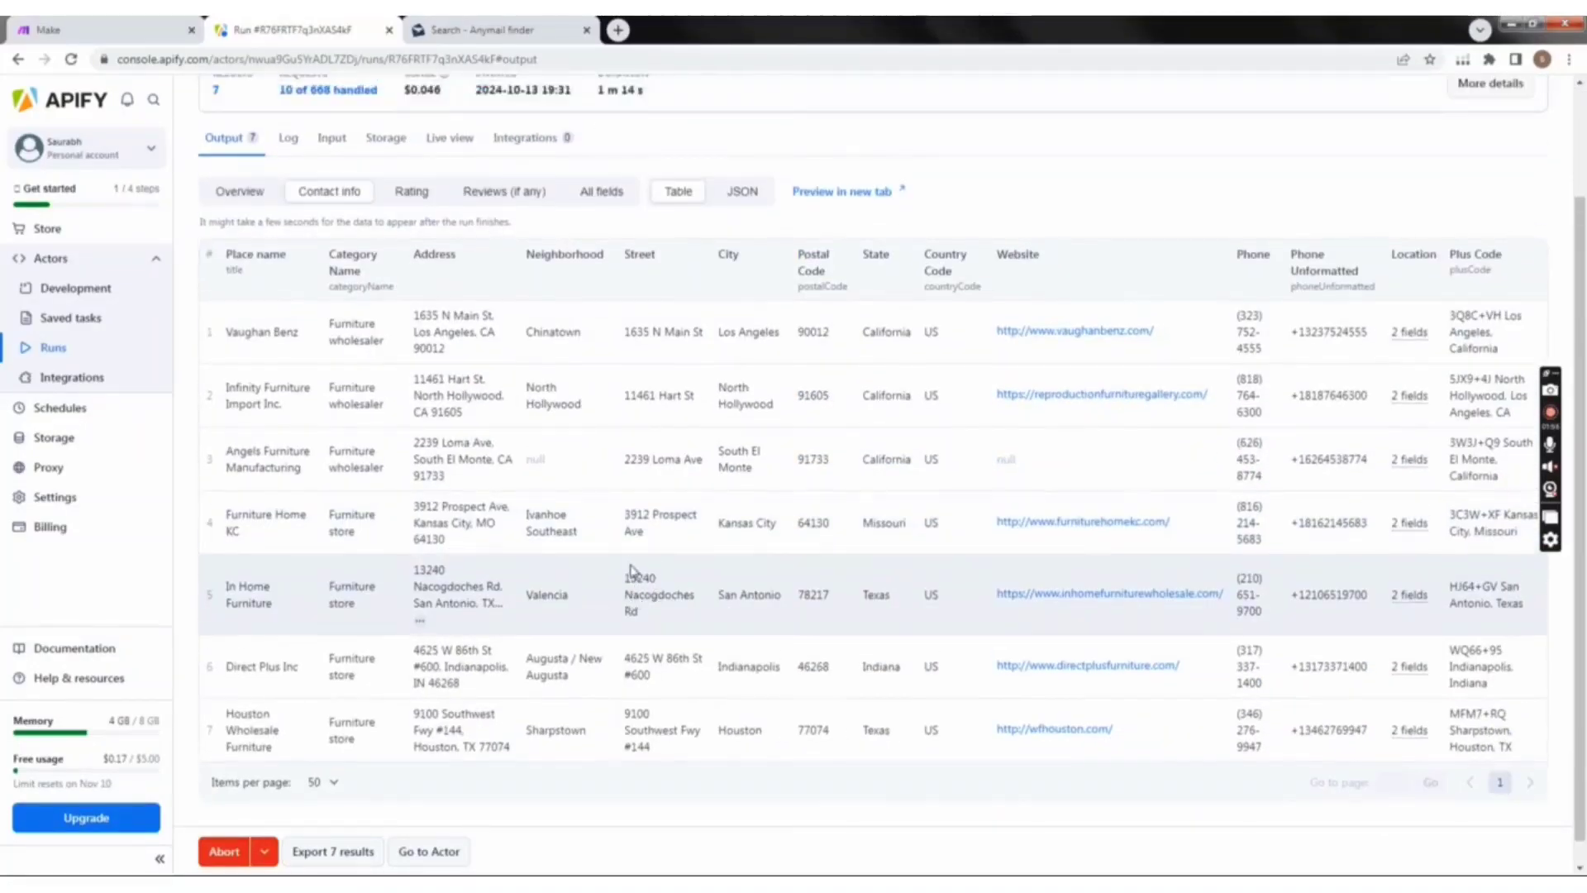
pyautogui.scroll(-2, 625, 548)
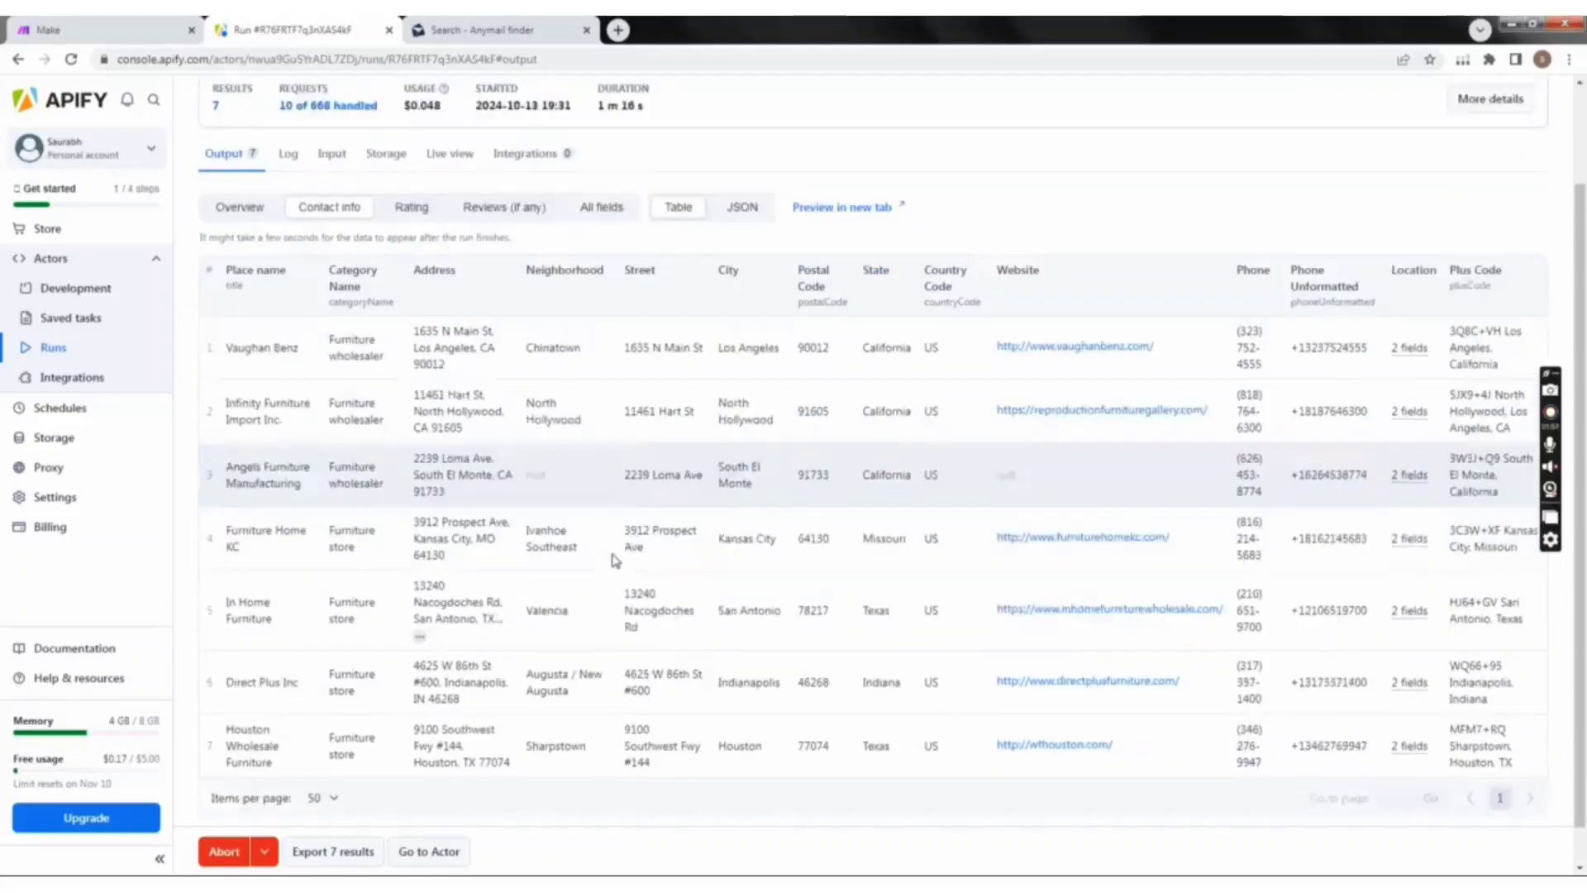
pyautogui.scroll(2, 1010, 532)
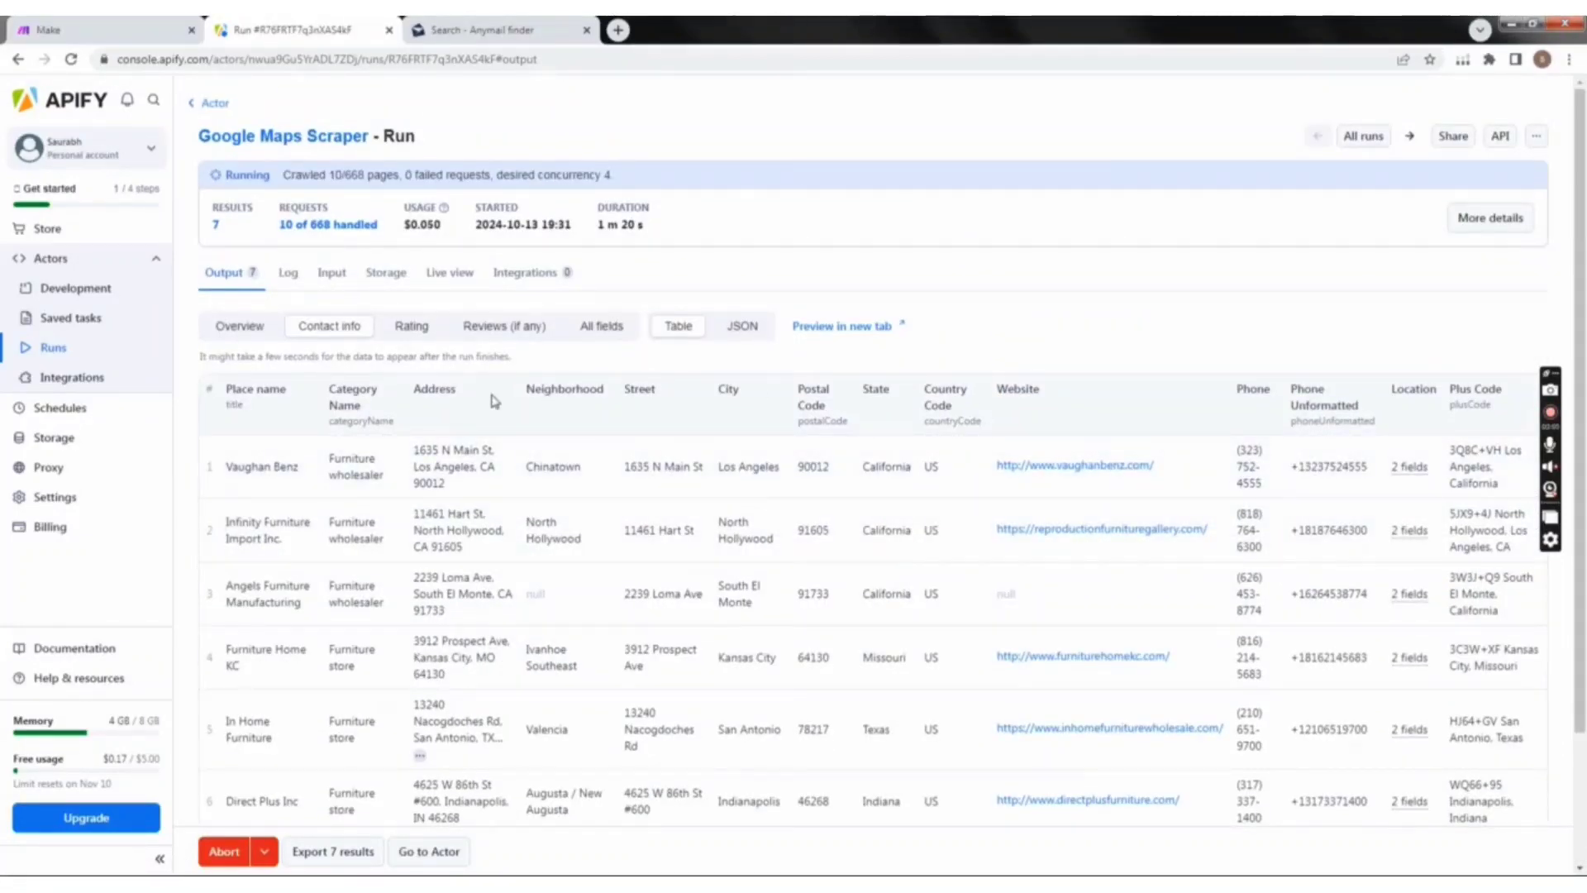
pyautogui.scroll(-2, 494, 401)
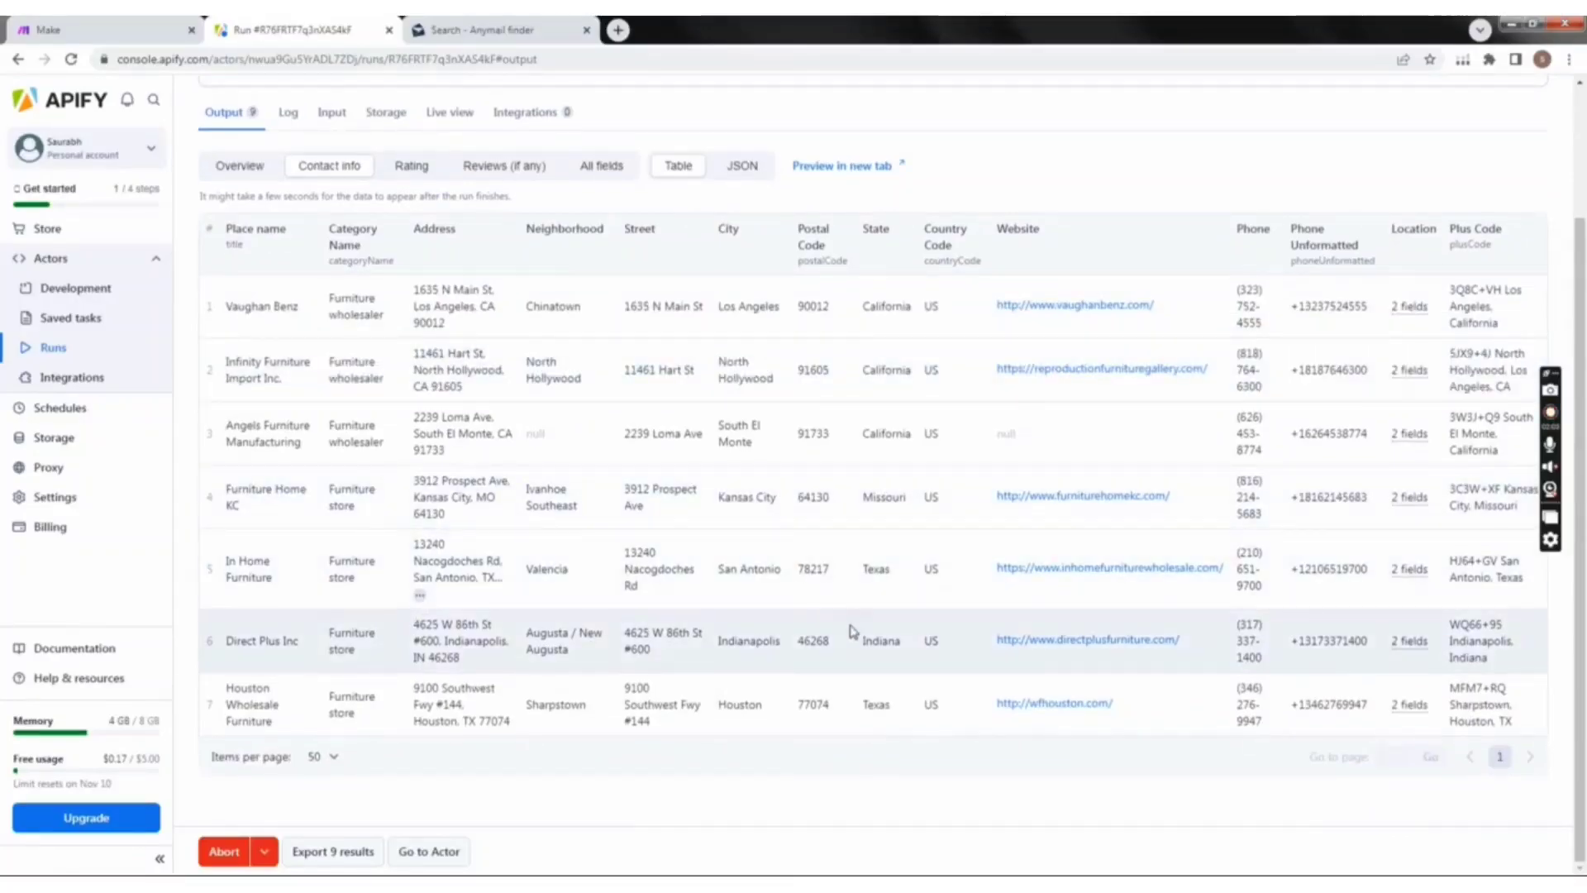
pyautogui.scroll(-4, 1416, 666)
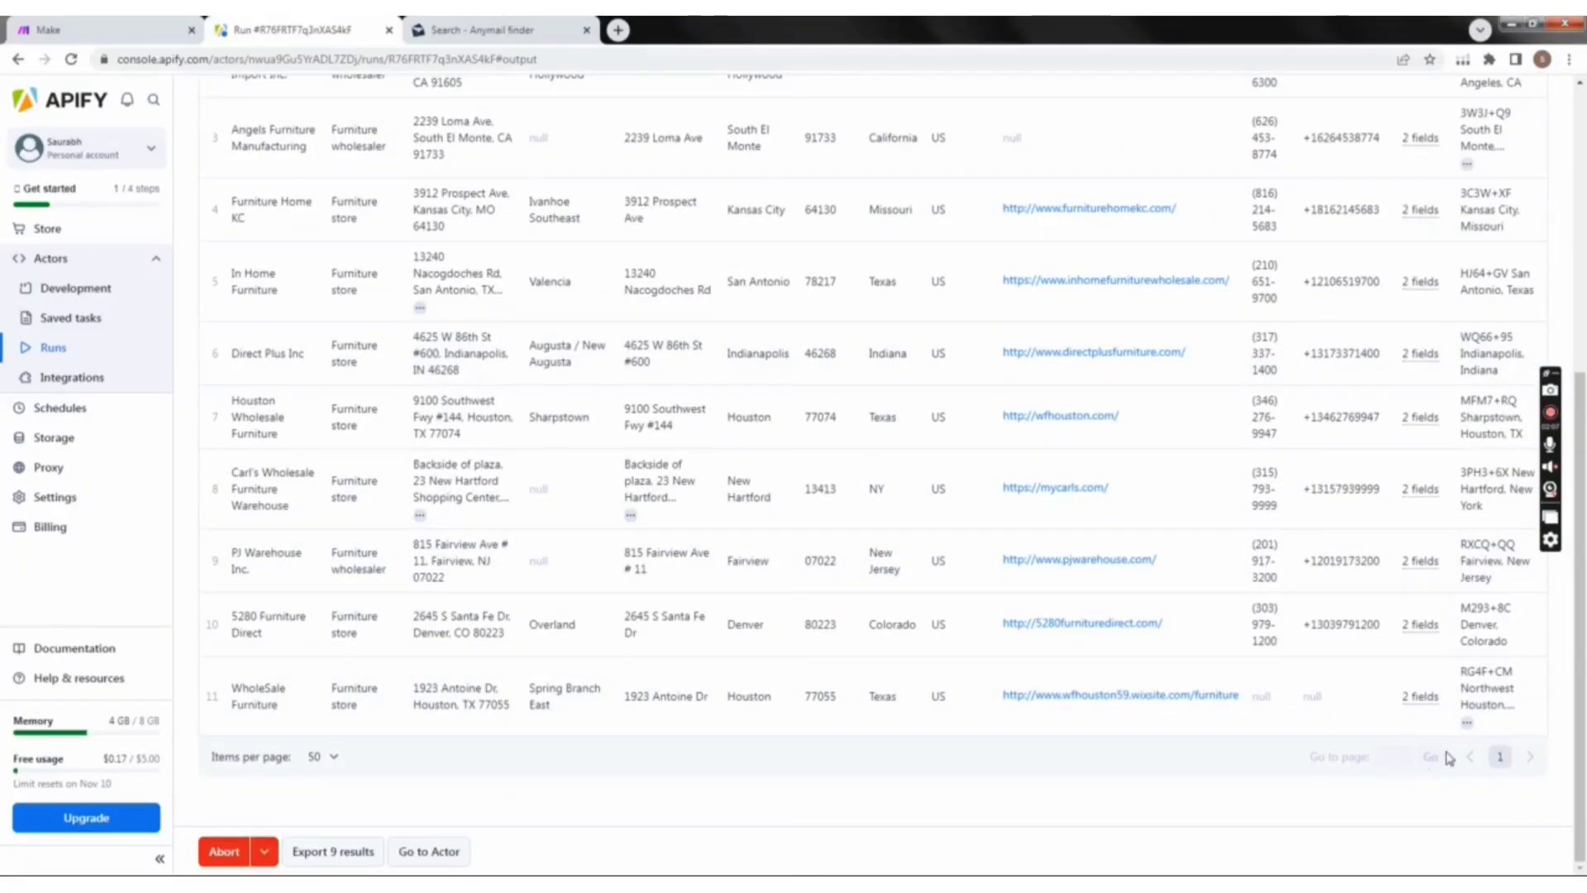
pyautogui.scroll(6, 562, 611)
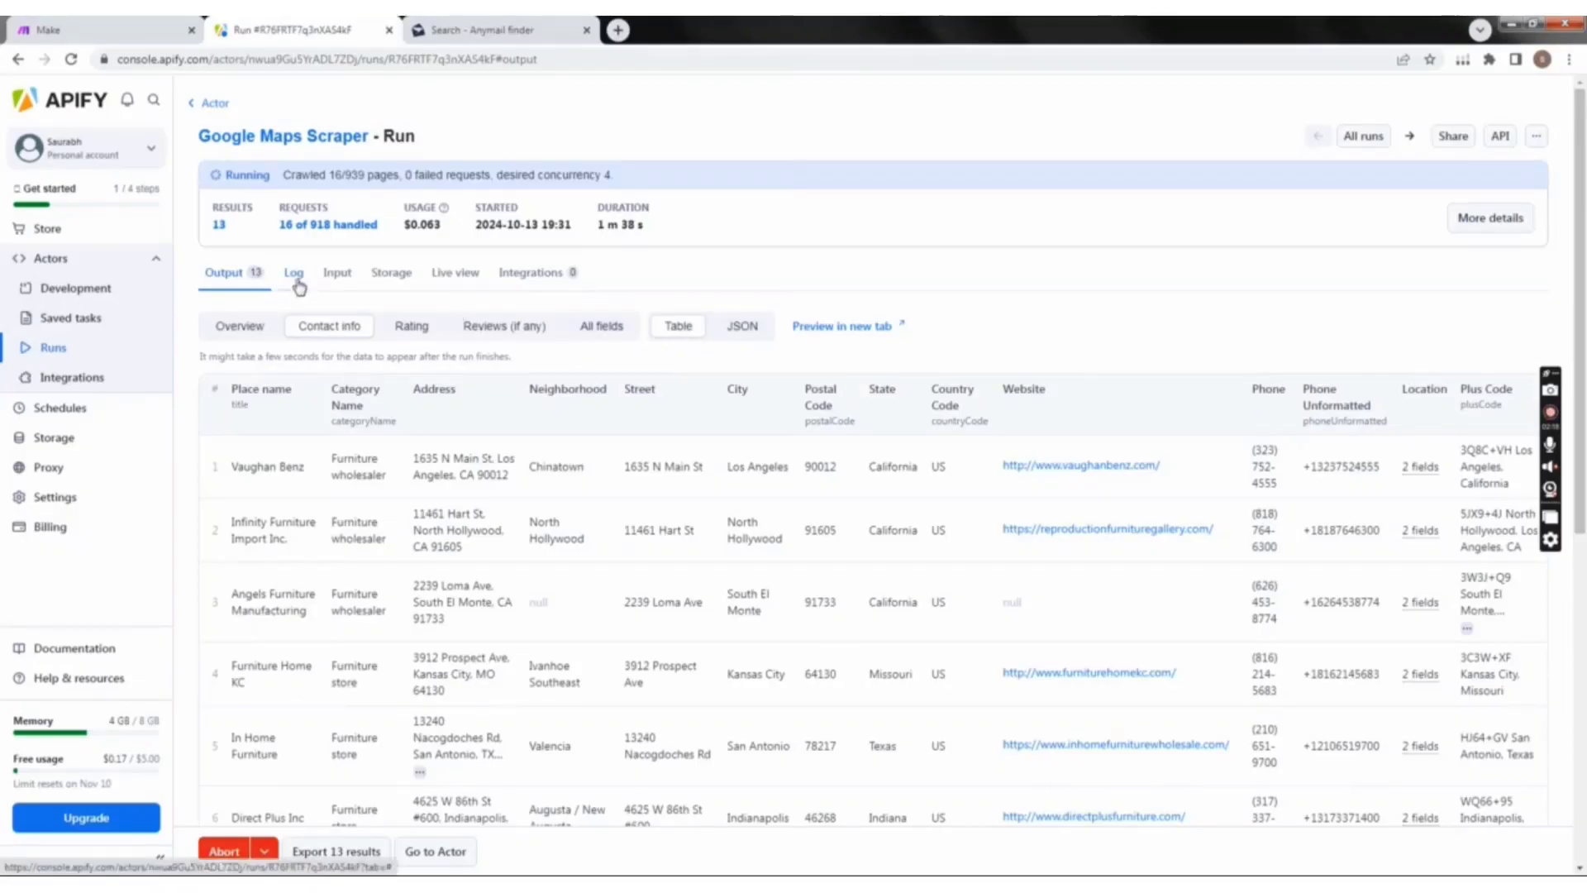
# Step: View the public share link for the Actor run, close it, and look over the newly scraped contact rows
pyautogui.click(1469, 141)
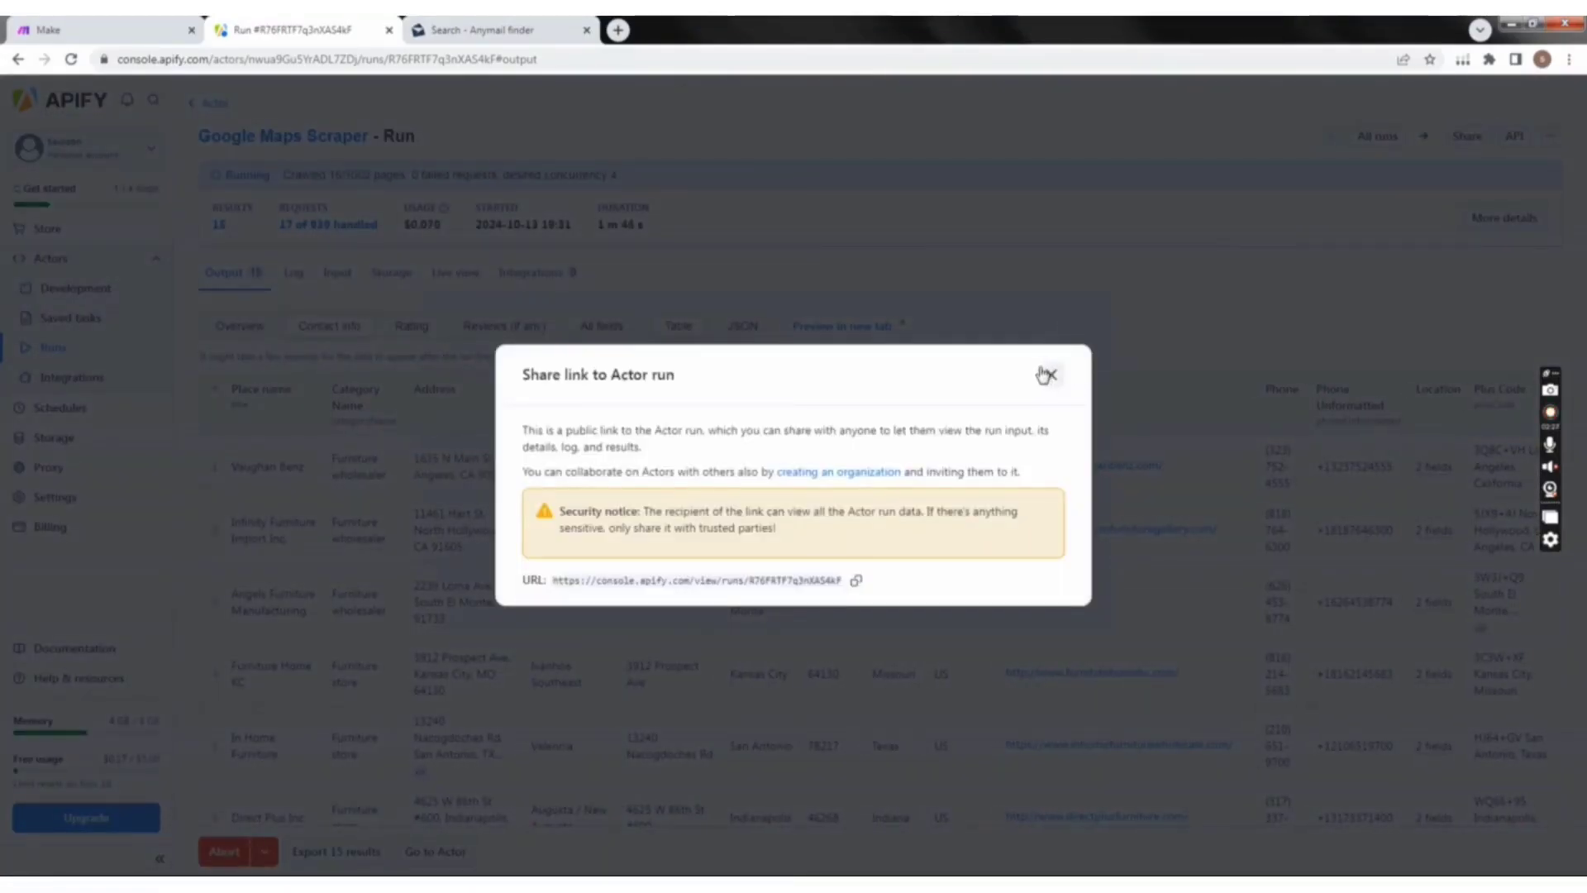
pyautogui.click(986, 342)
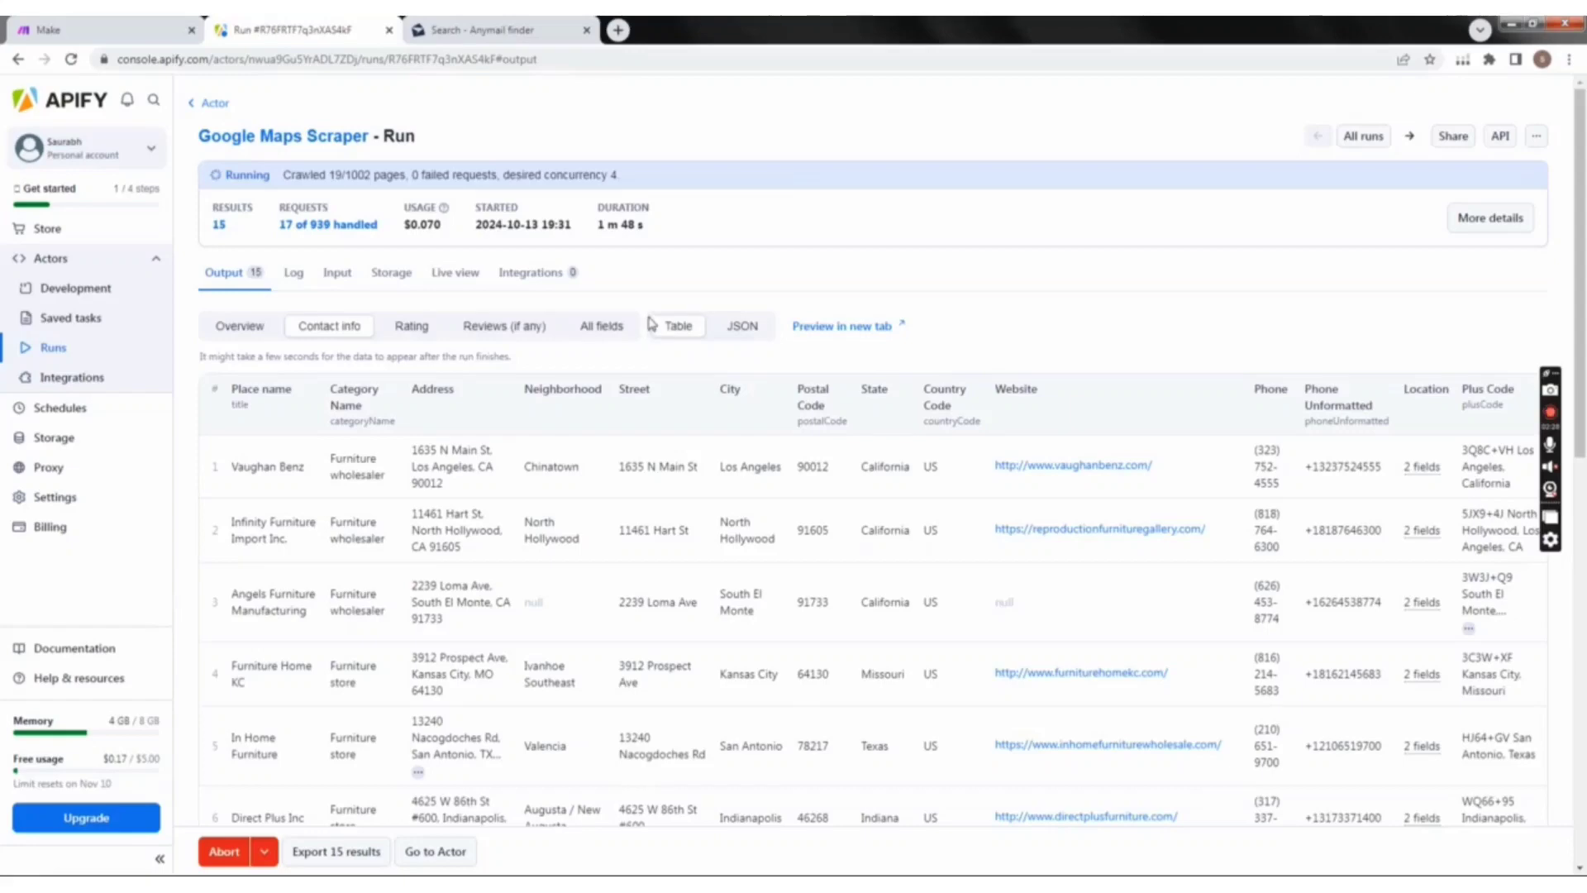
pyautogui.scroll(-1, 692, 259)
pyautogui.scroll(-10, 693, 258)
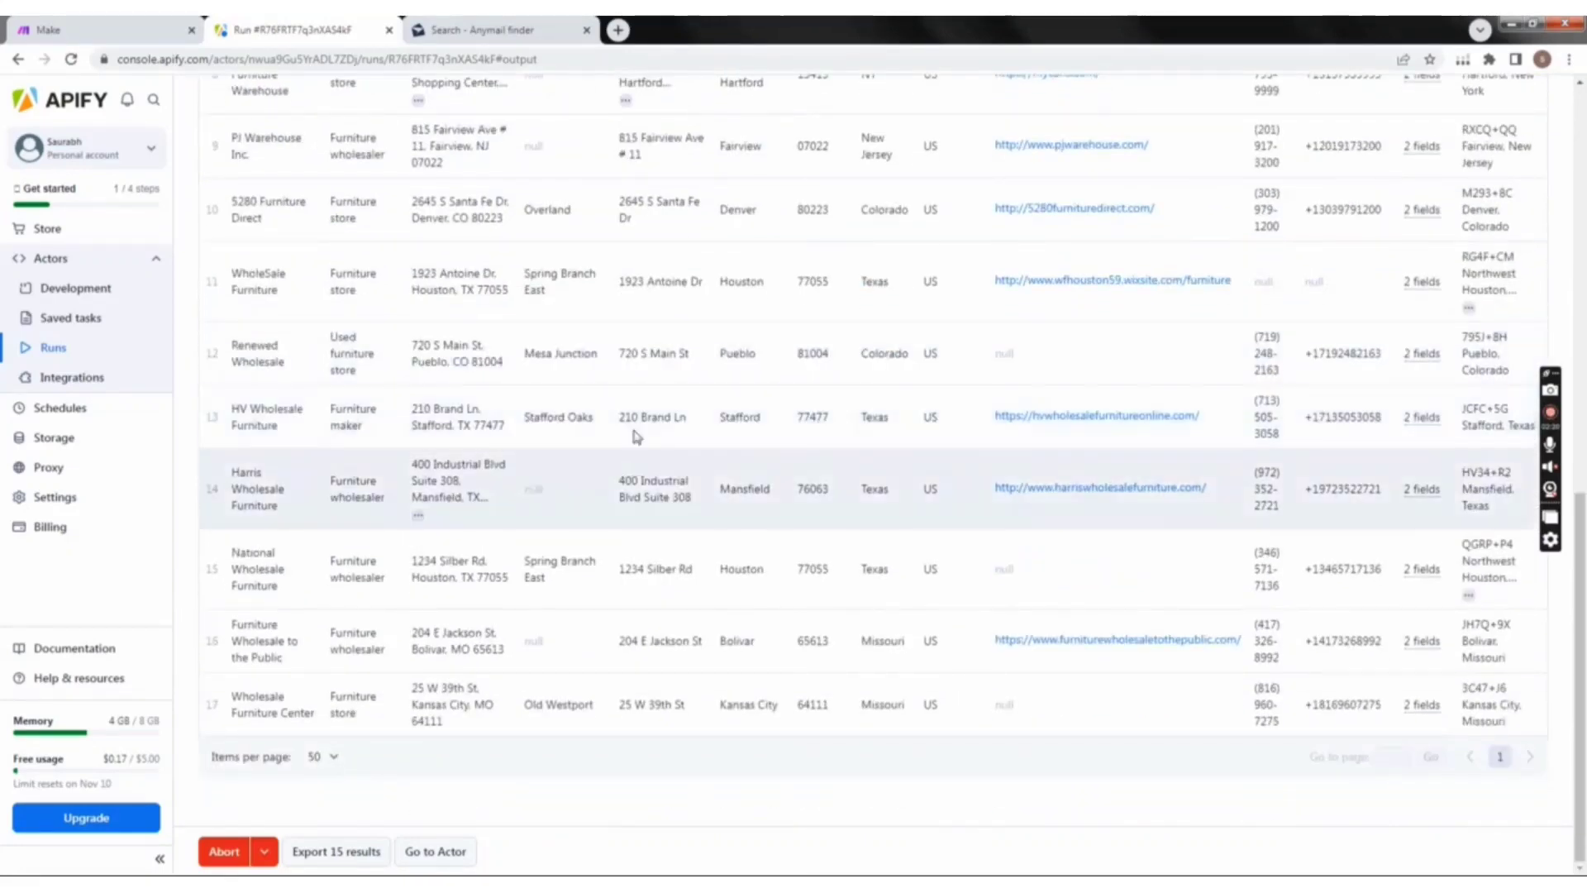
pyautogui.scroll(10, 533, 545)
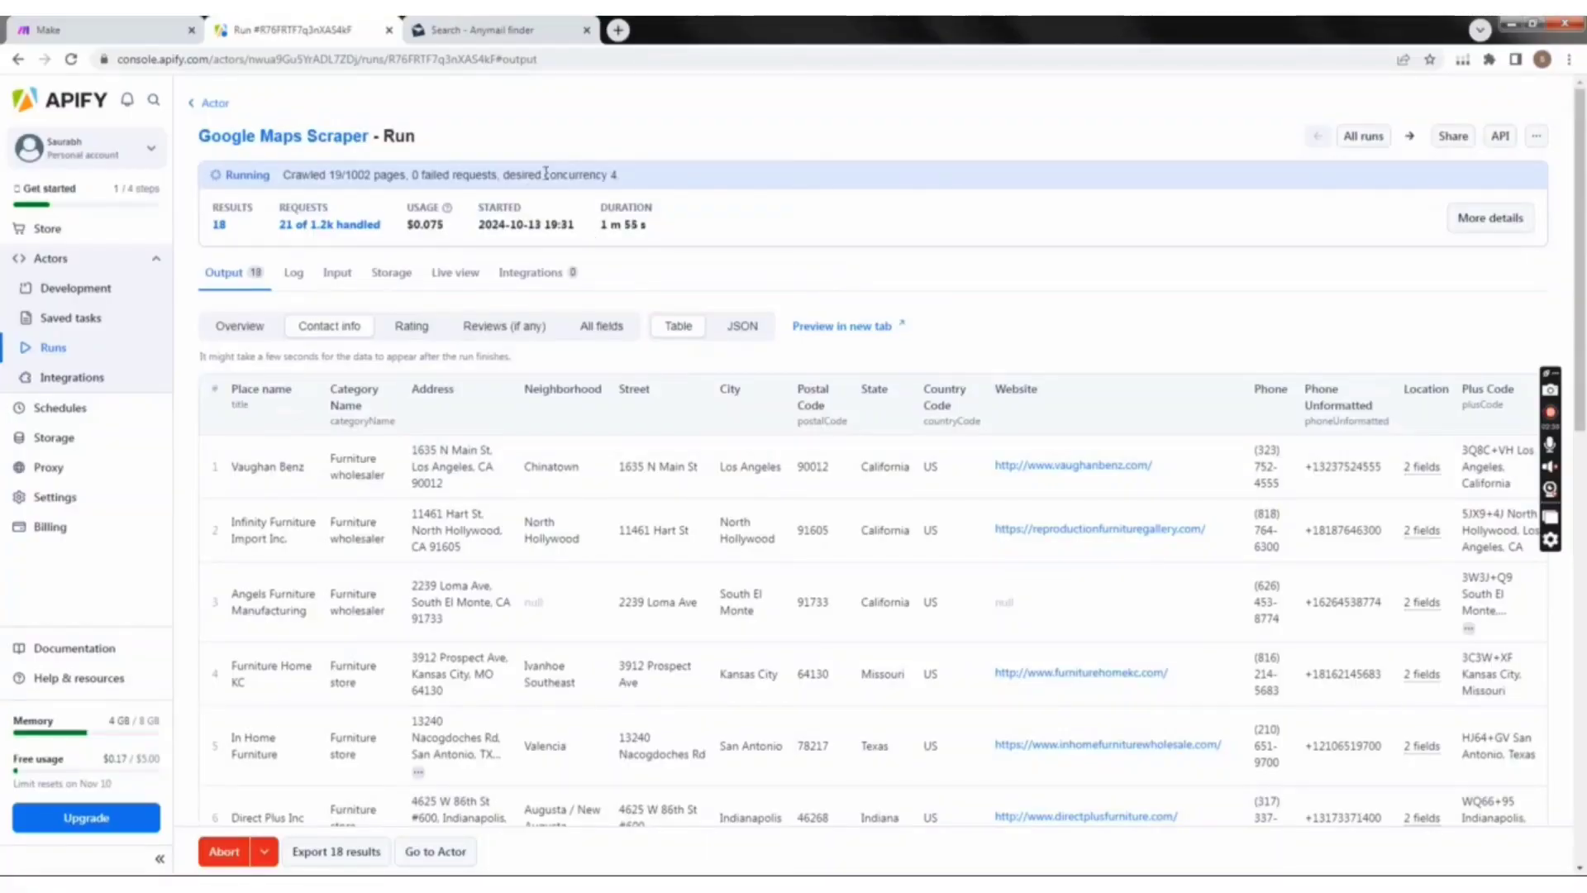
# Step: Glance at Anymail finder's search page, and return to Apify to examine the growing list of furniture businesses' contact details
pyautogui.click(512, 27)
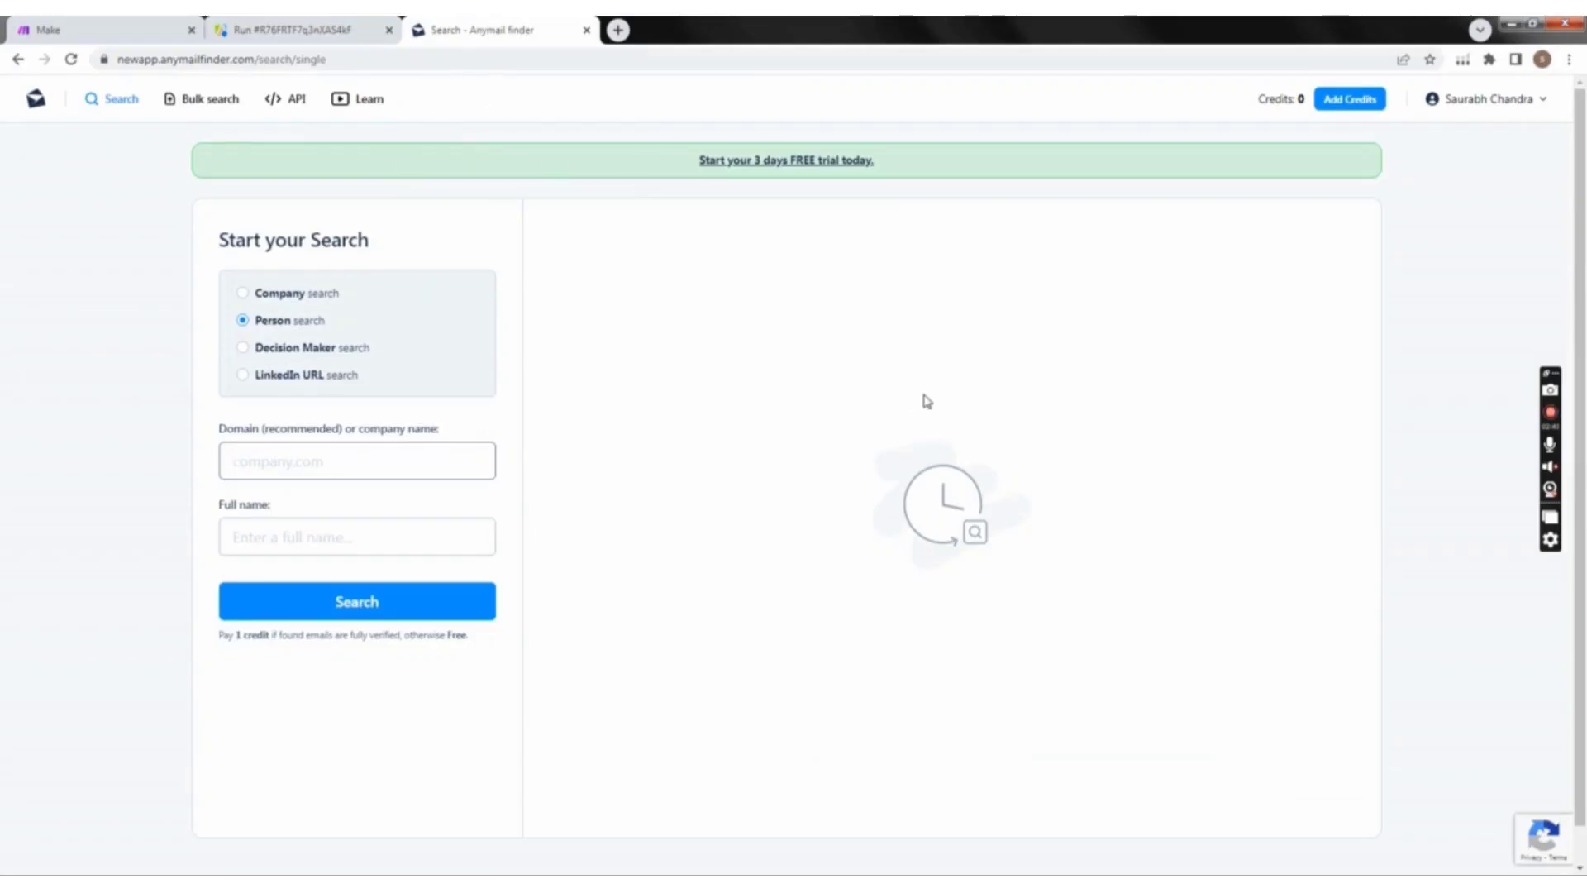
pyautogui.click(295, 27)
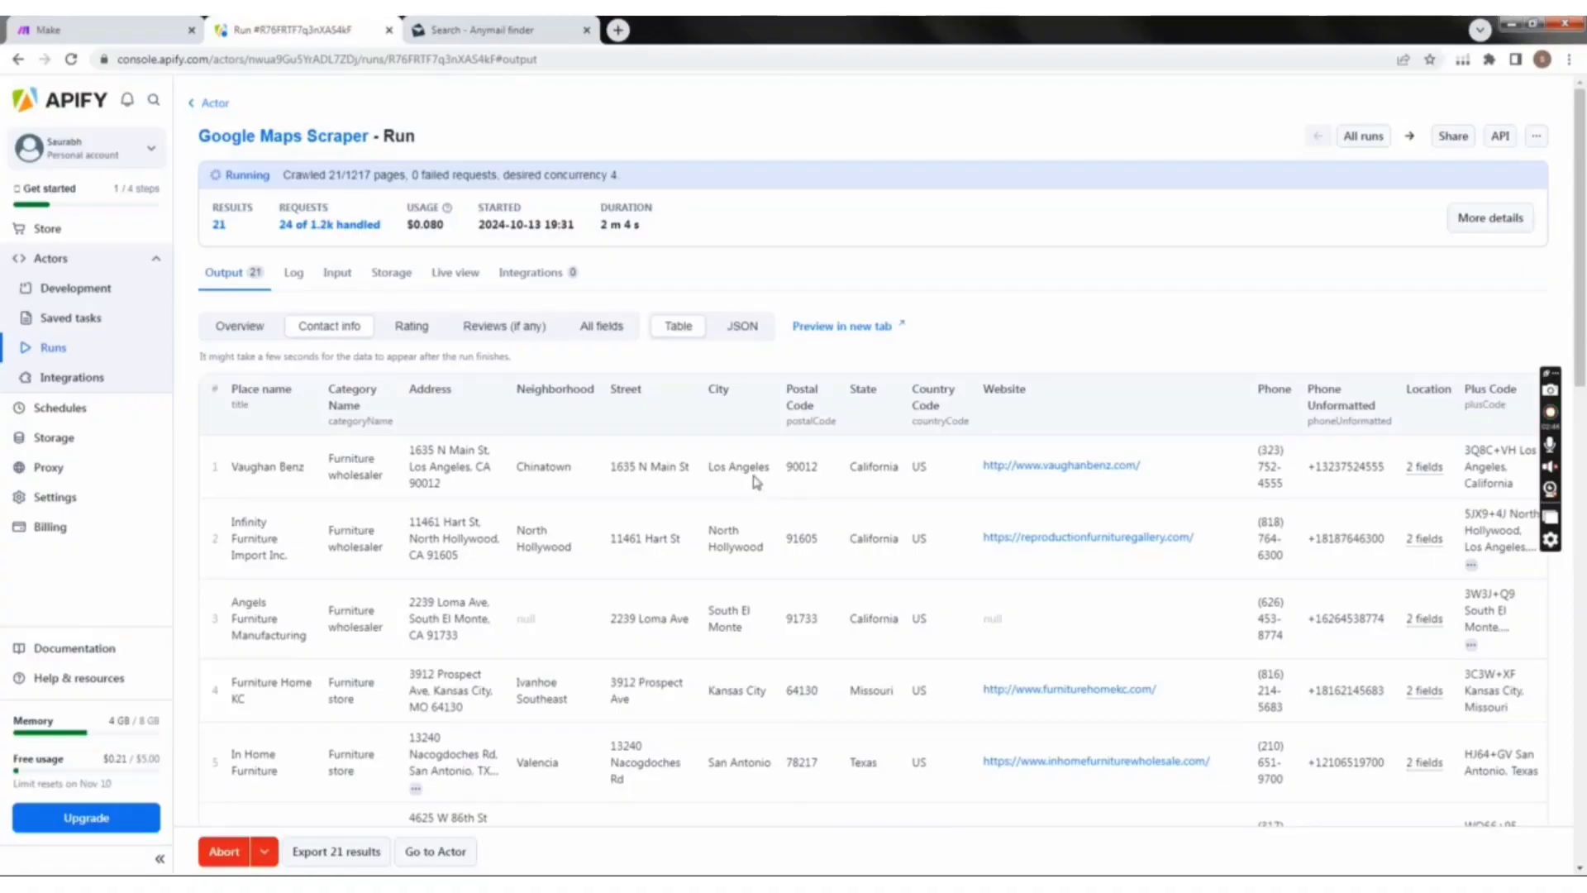
pyautogui.scroll(-15, 756, 482)
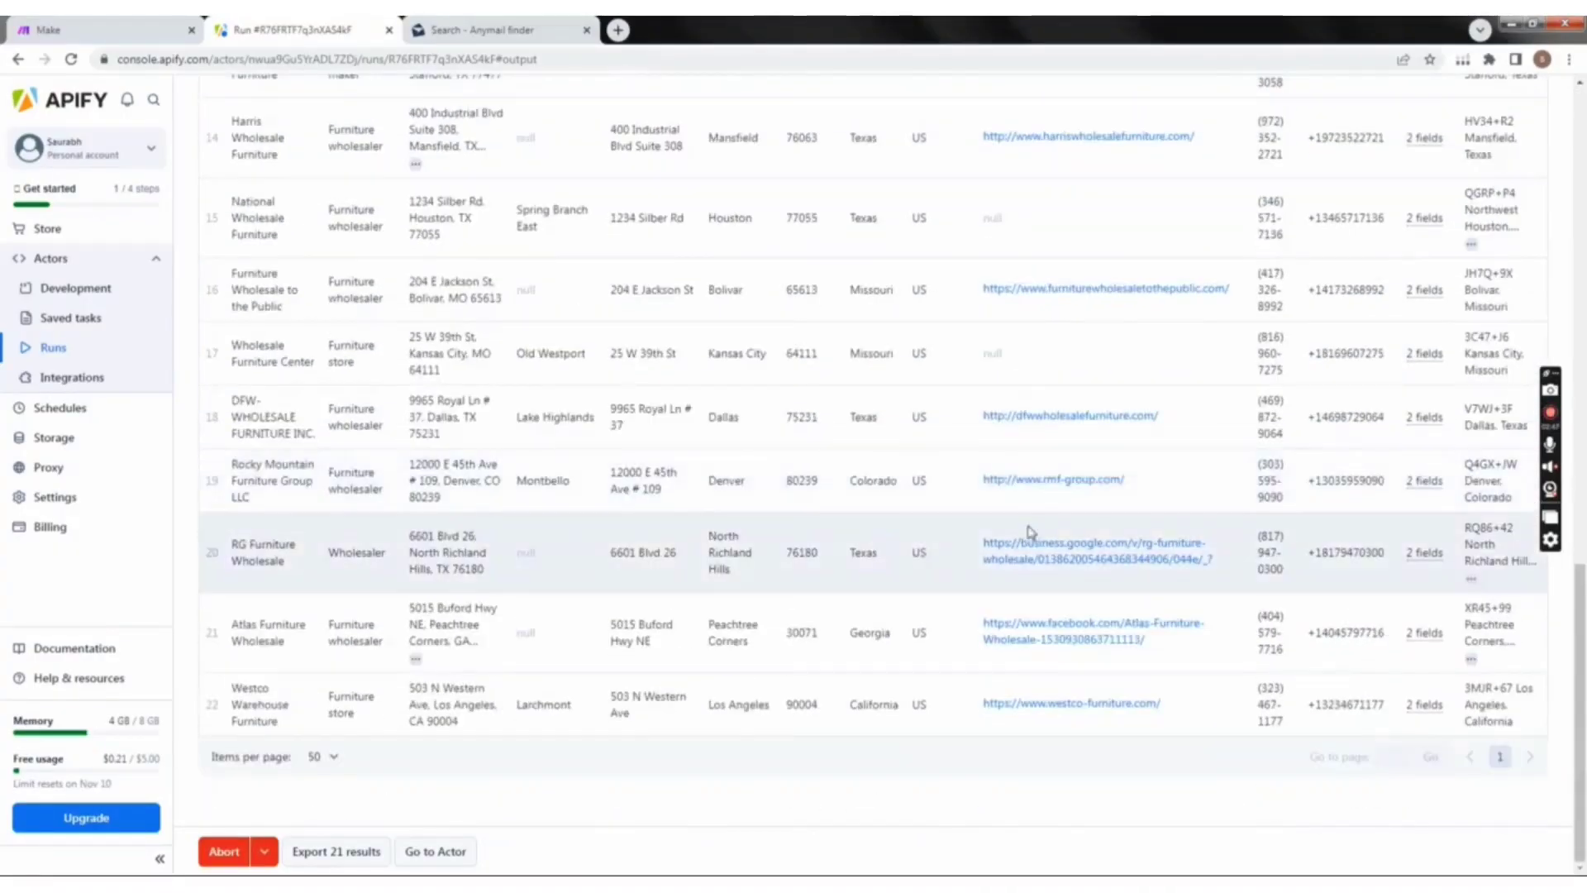
pyautogui.scroll(-8, 1029, 531)
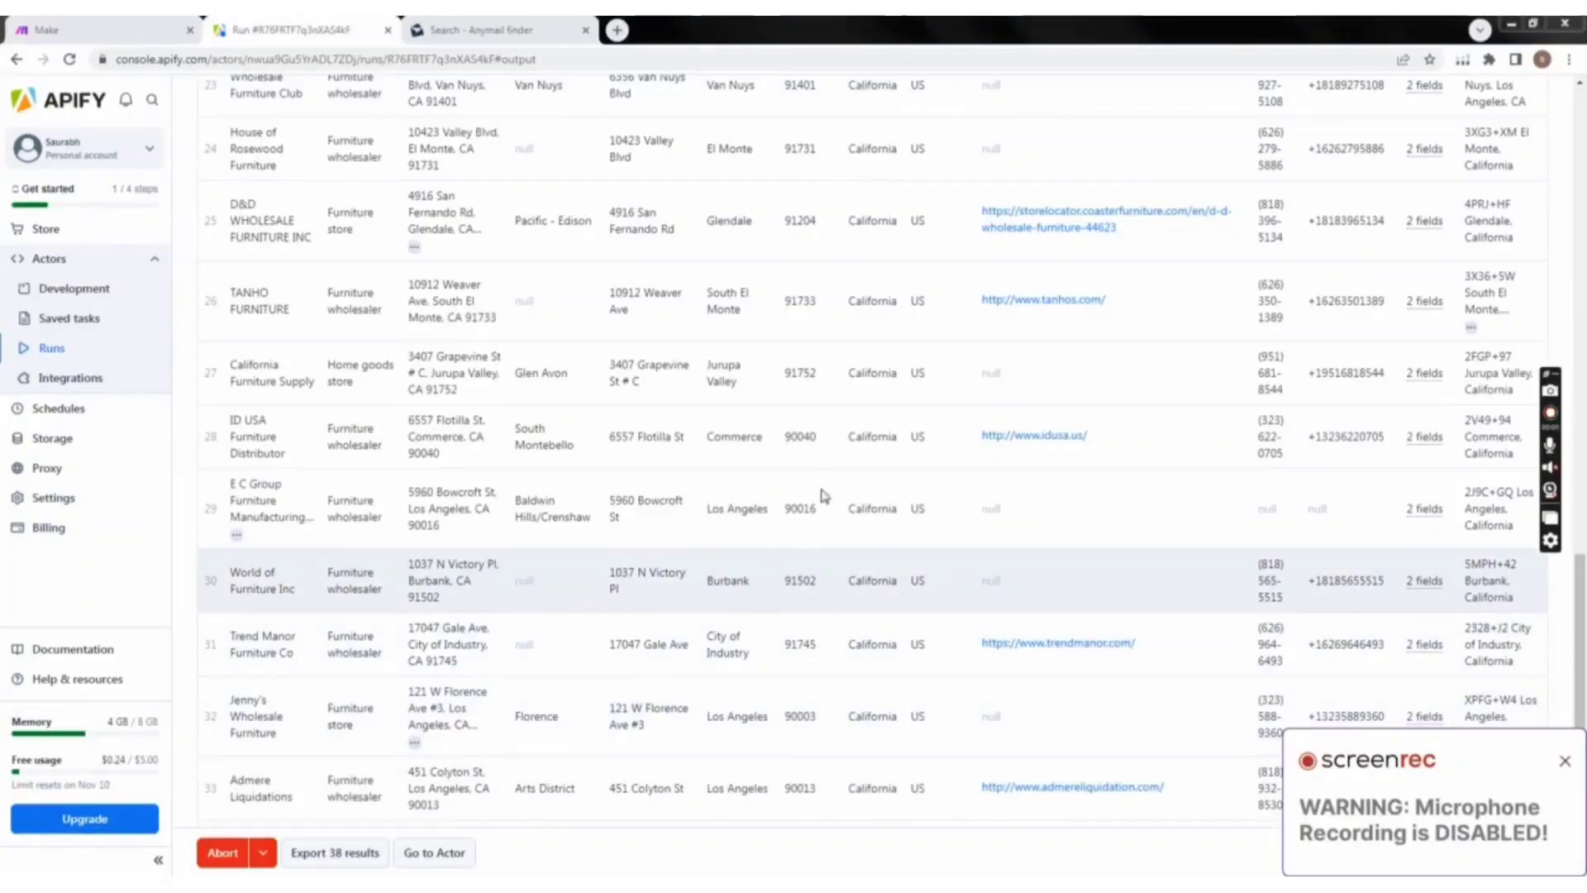
pyautogui.scroll(7, 915, 416)
pyautogui.scroll(15, 916, 416)
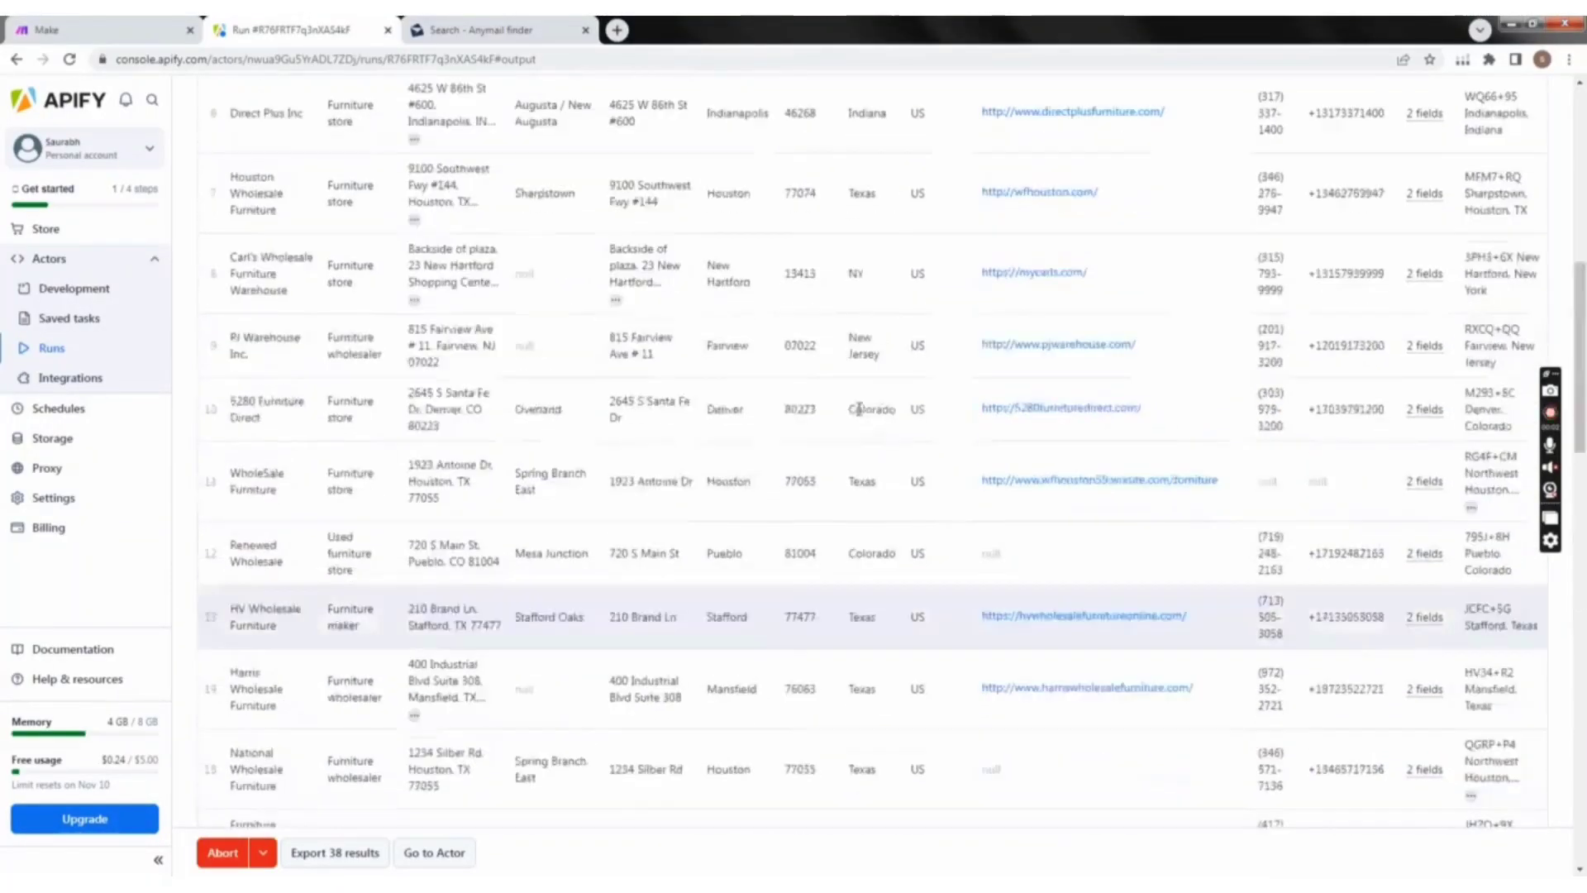
pyautogui.scroll(-12, 717, 407)
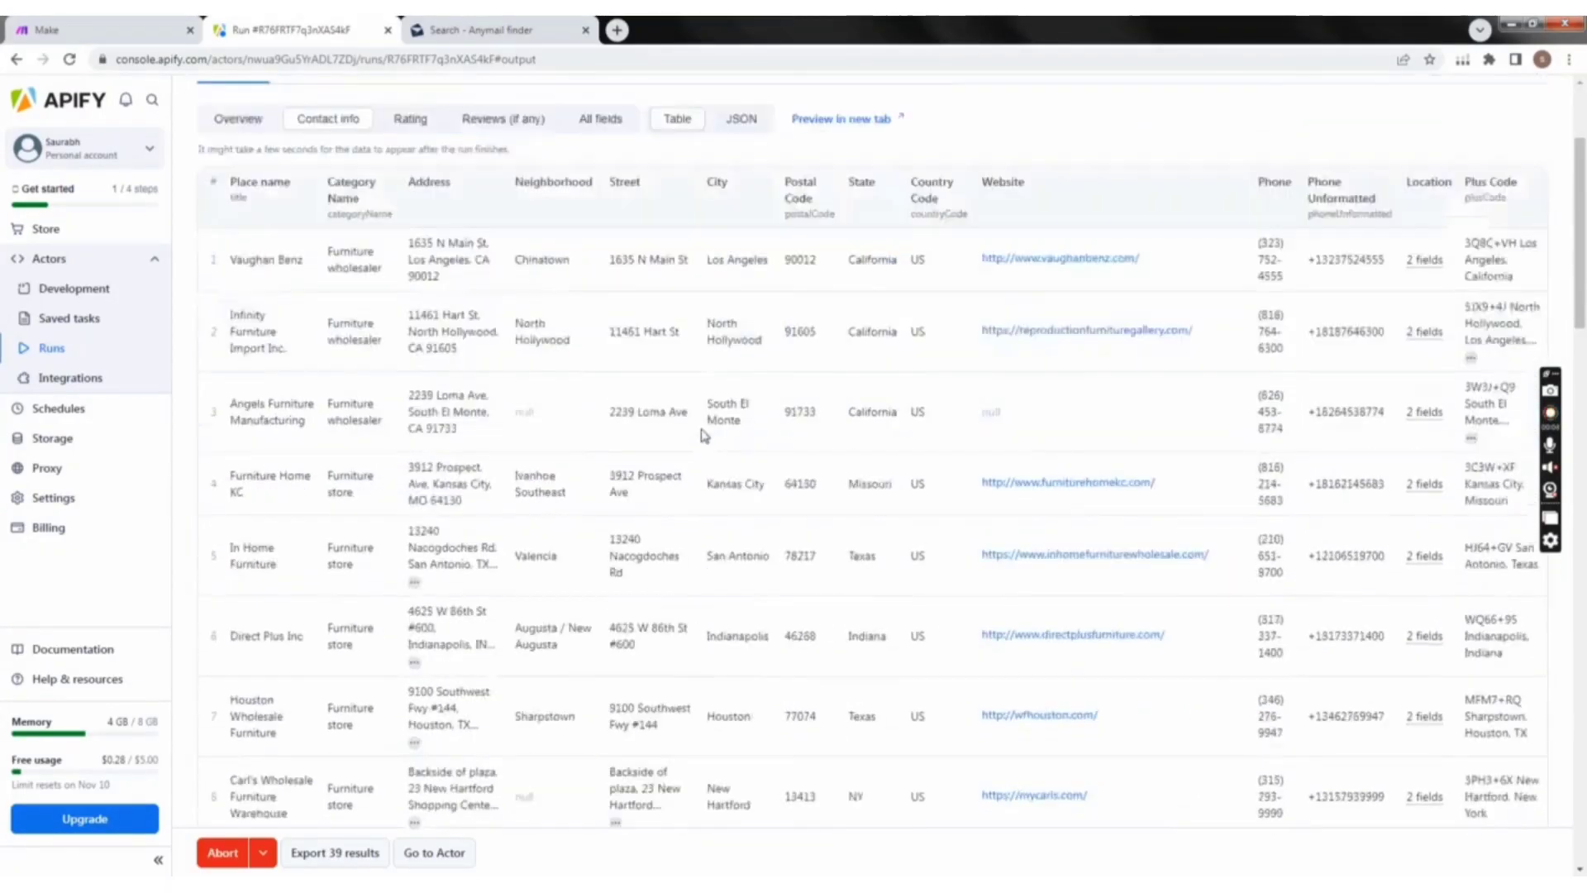
pyautogui.scroll(-2, 861, 514)
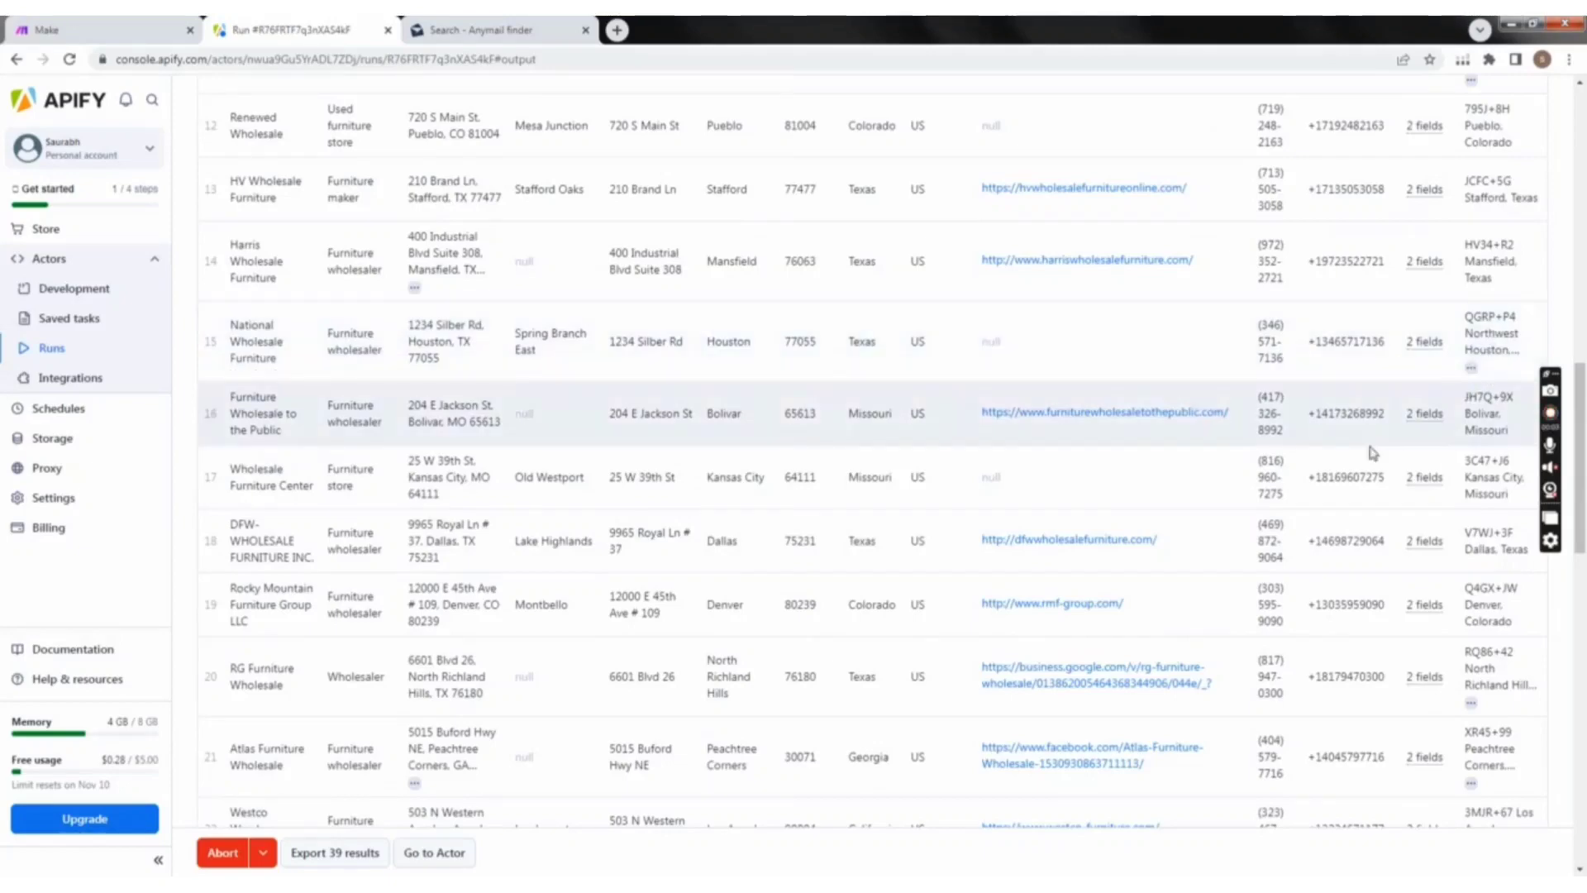
pyautogui.scroll(-4, 533, 644)
pyautogui.scroll(-3, 537, 656)
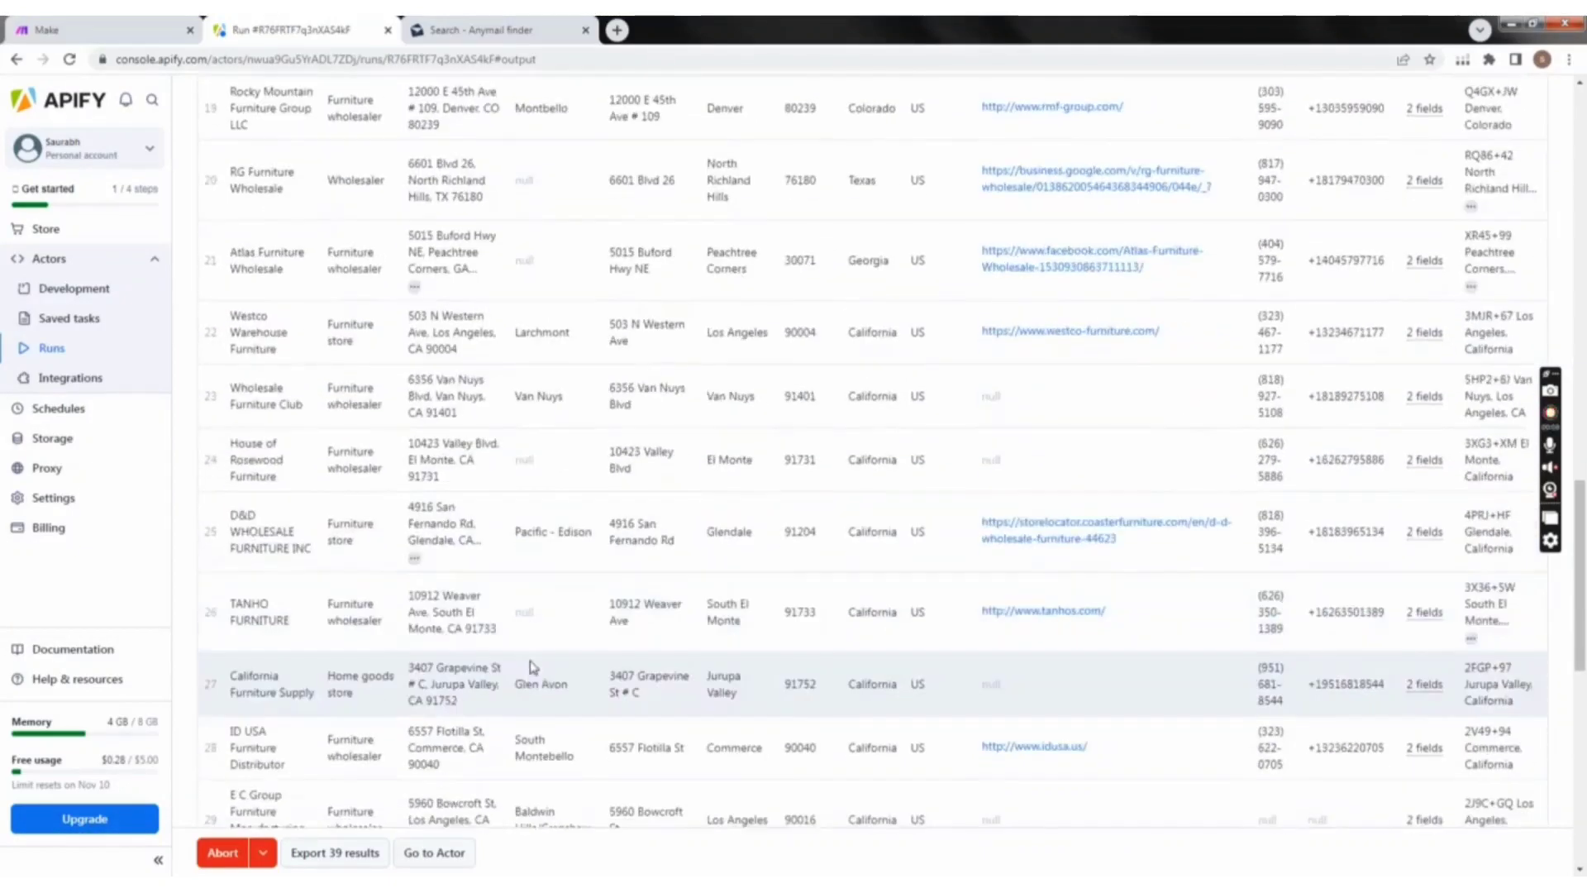
pyautogui.scroll(11, 529, 661)
pyautogui.scroll(10, 514, 616)
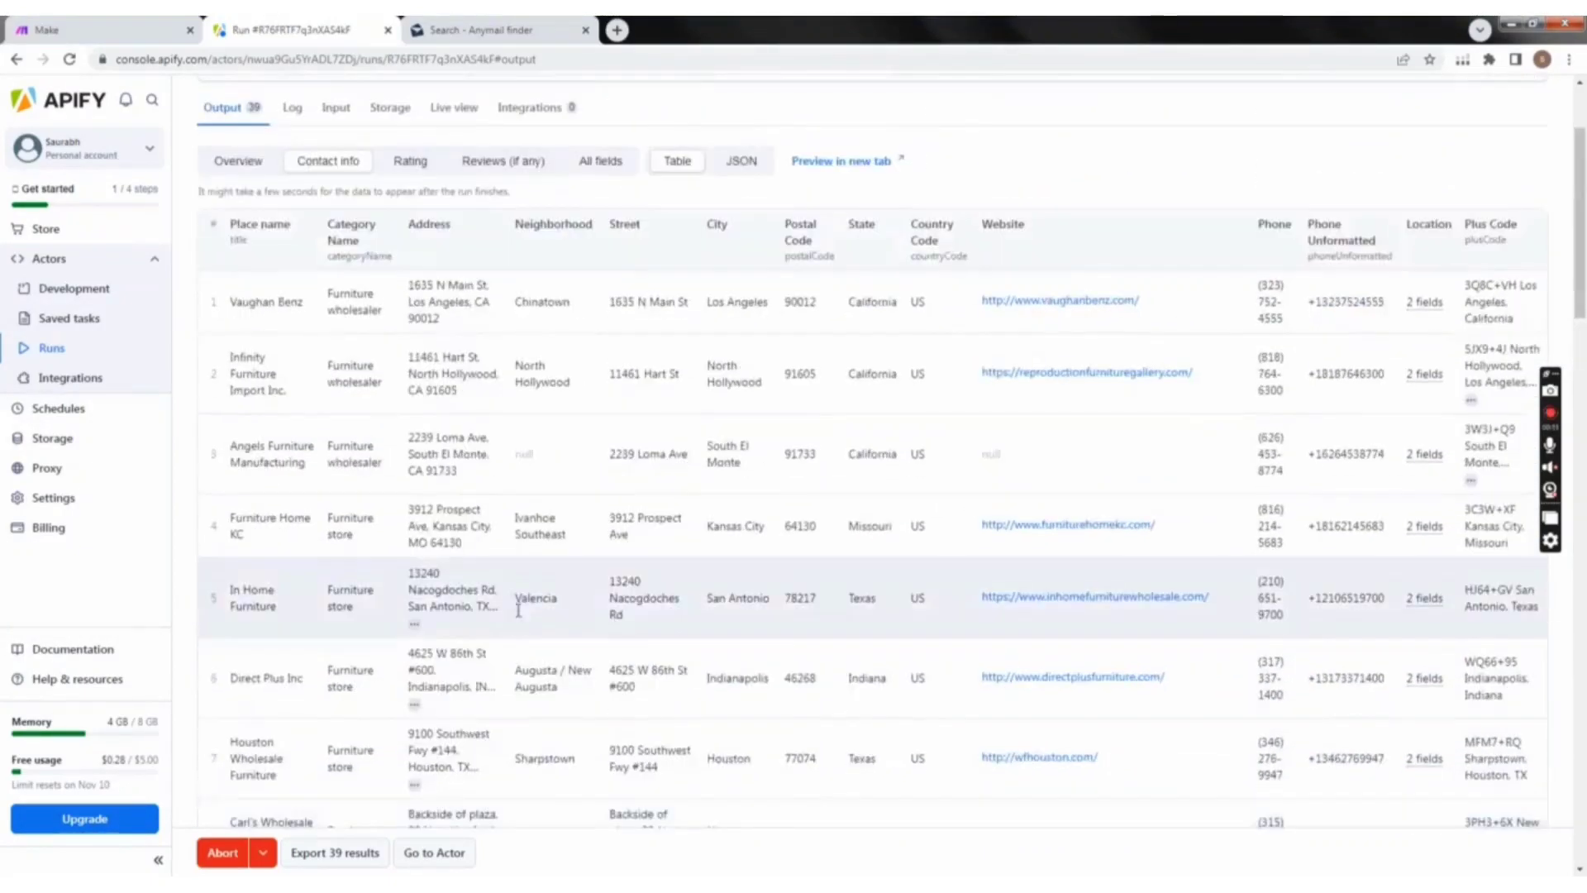
pyautogui.scroll(-2, 484, 610)
pyautogui.scroll(3, 484, 610)
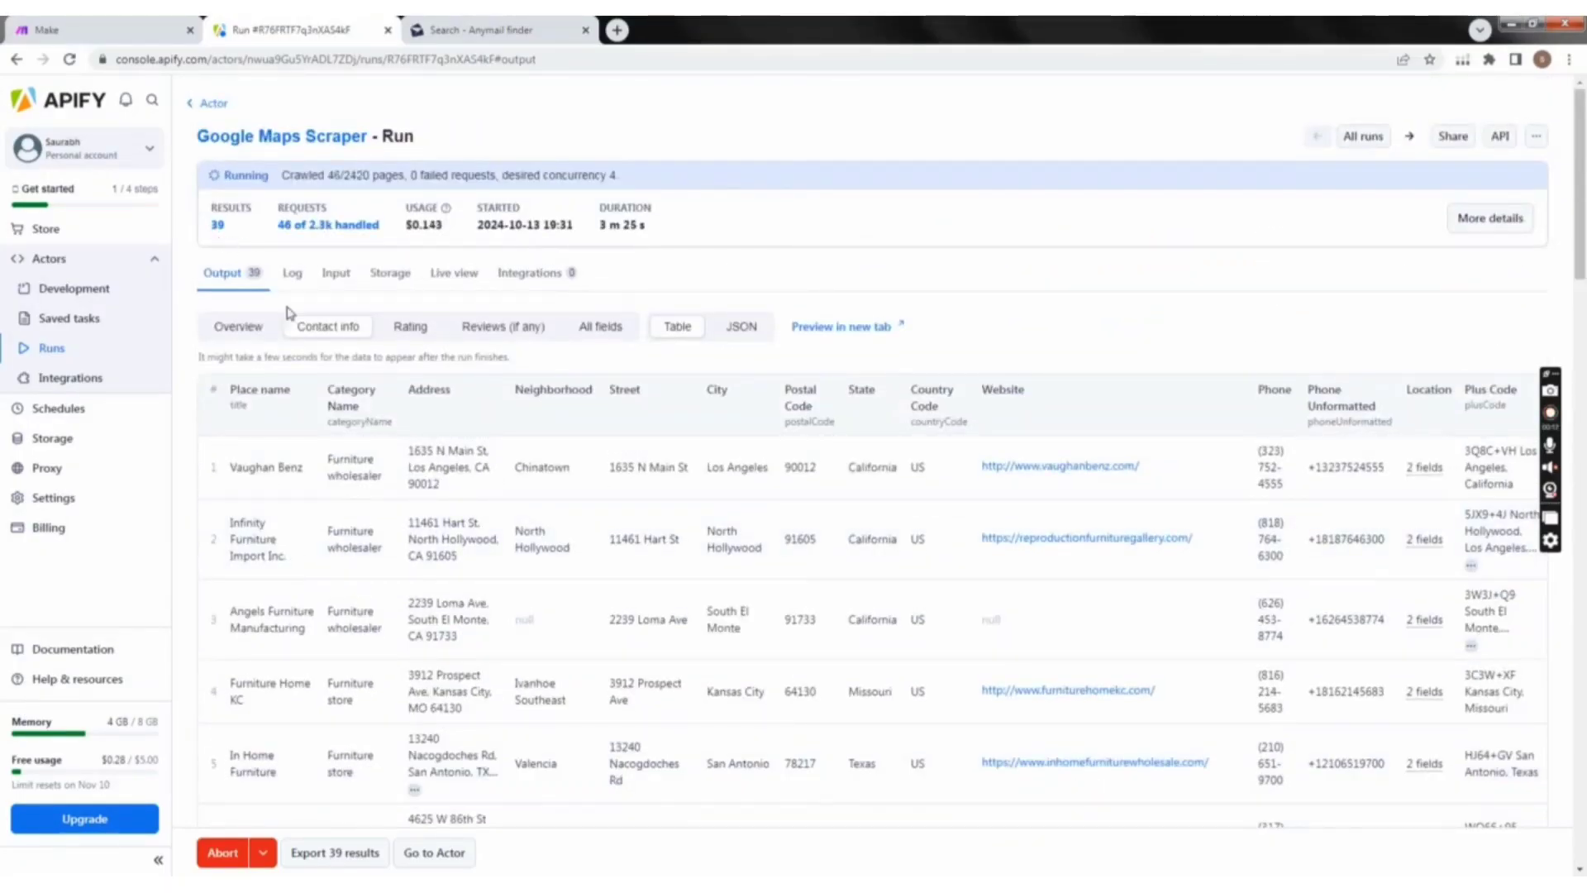
pyautogui.scroll(-8, 616, 645)
pyautogui.scroll(-8, 616, 645)
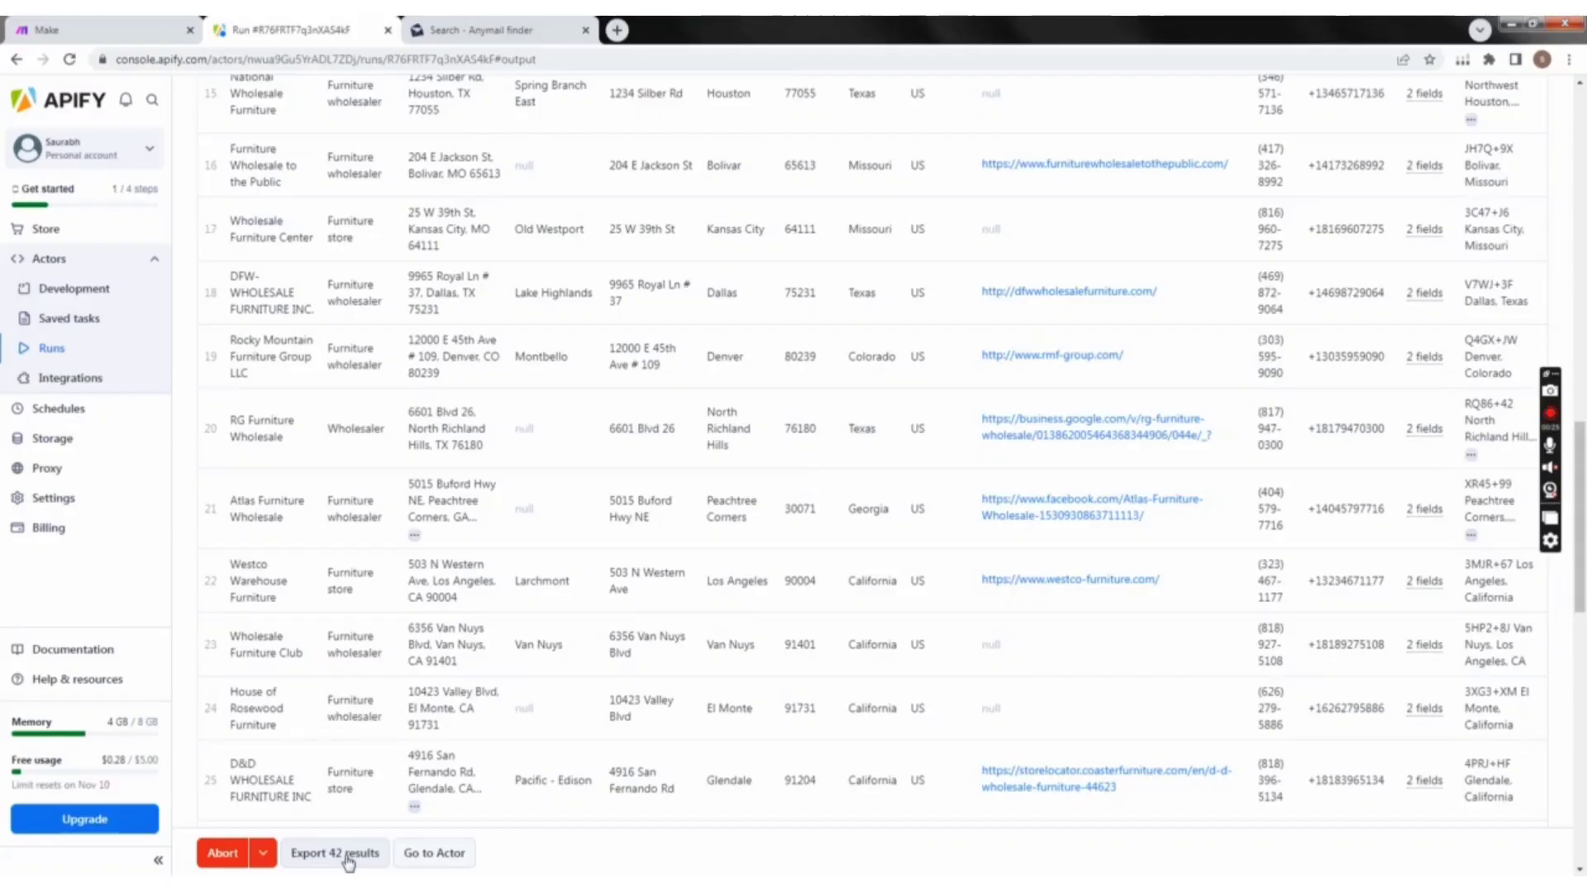
# Step: Look through the dataset export options, trying the CSV, XML and Excel formats, and close them without downloading
pyautogui.click(347, 855)
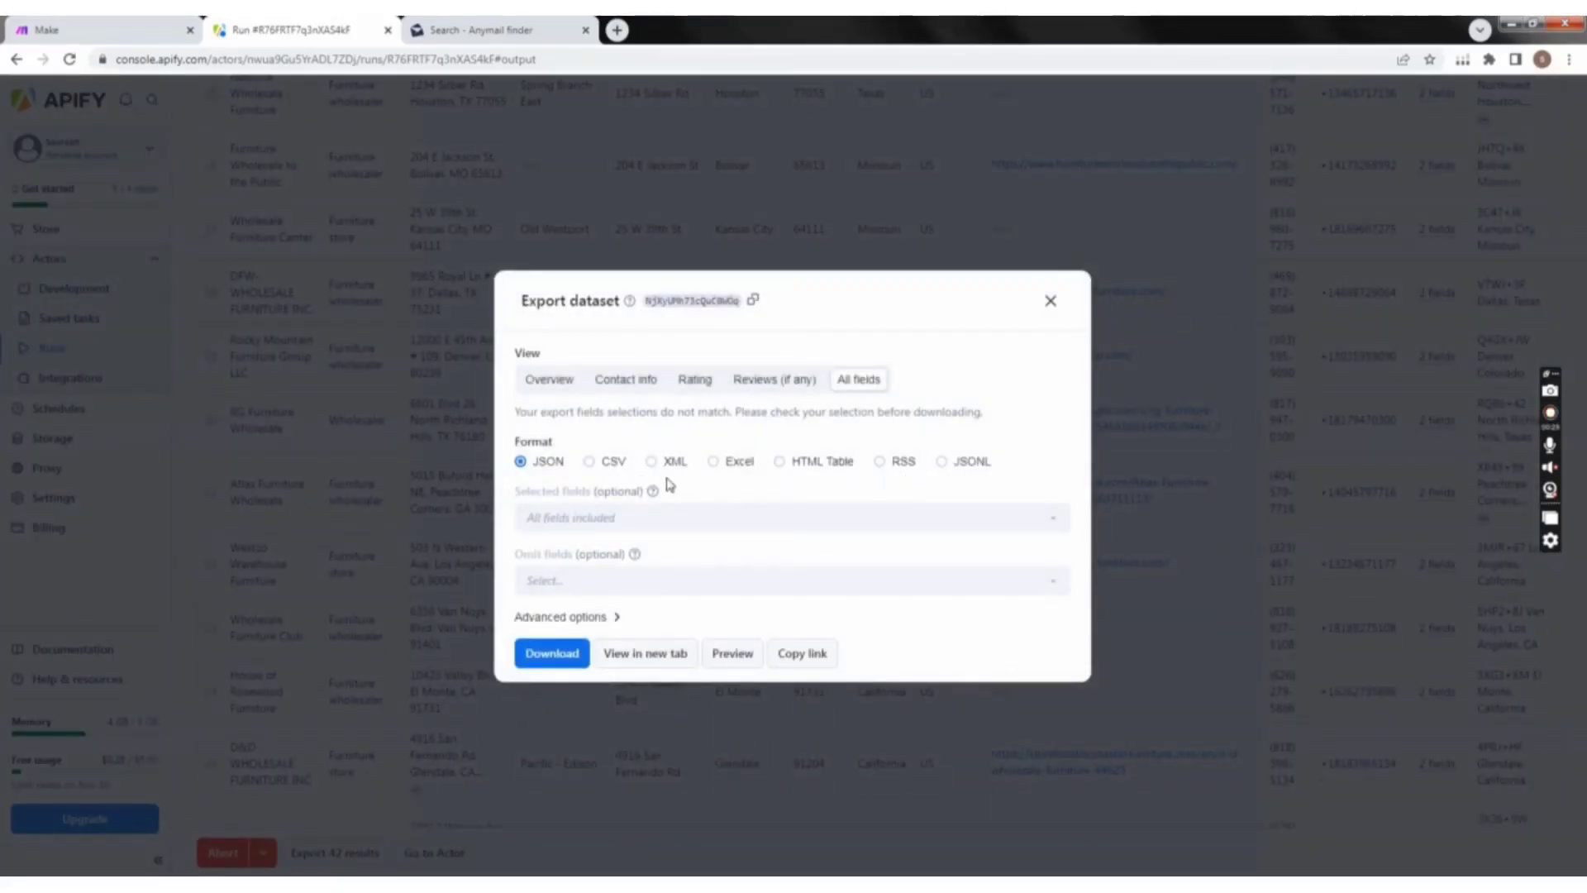
pyautogui.click(714, 463)
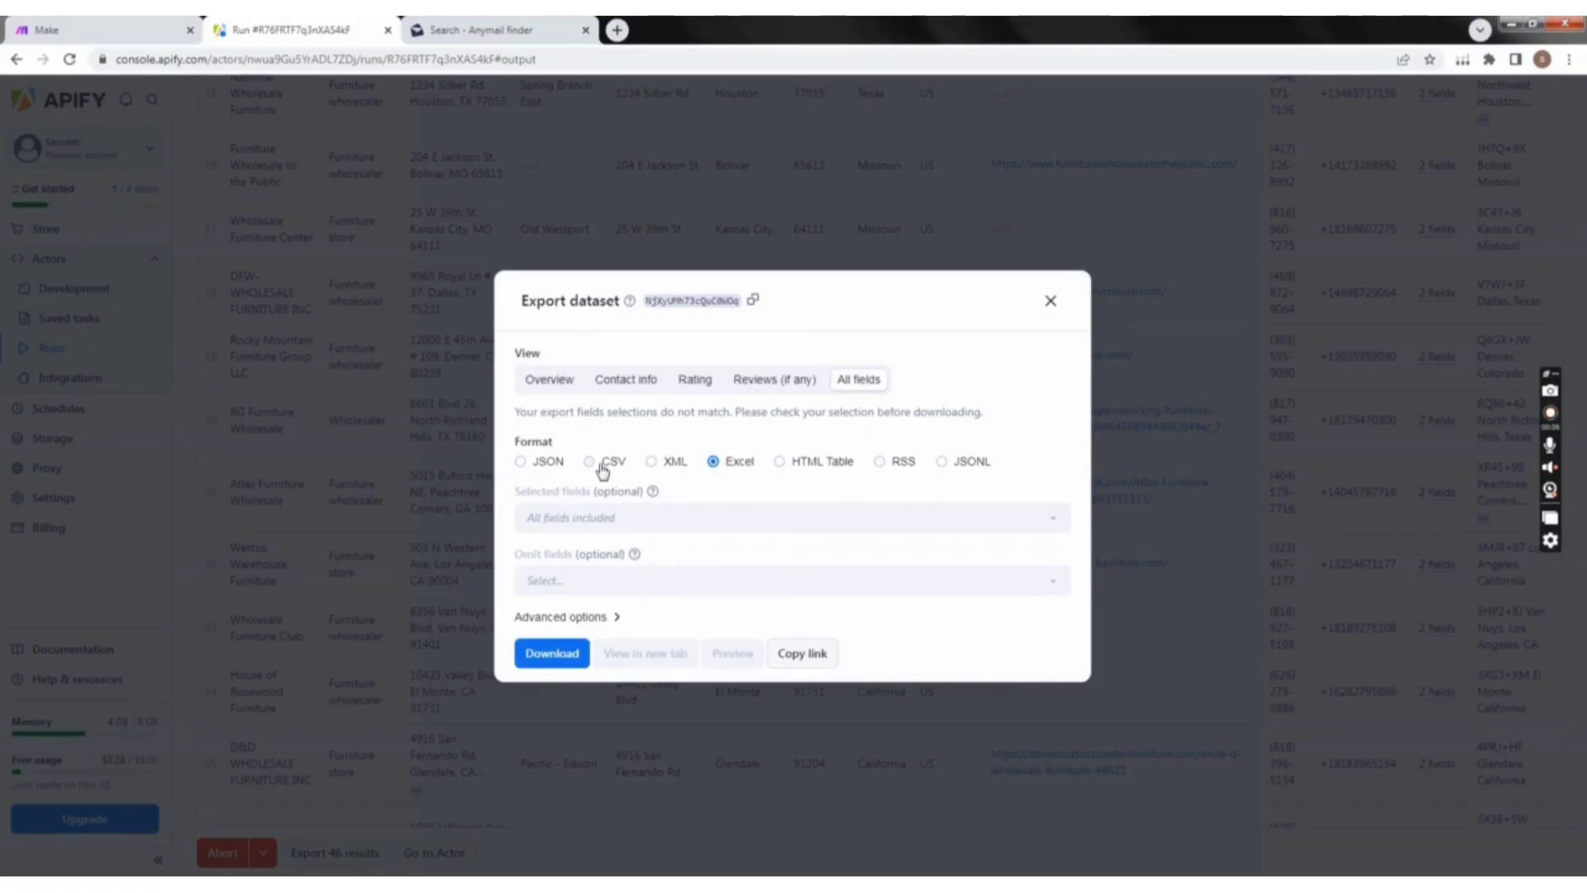
pyautogui.click(653, 462)
pyautogui.click(713, 461)
pyautogui.click(1050, 302)
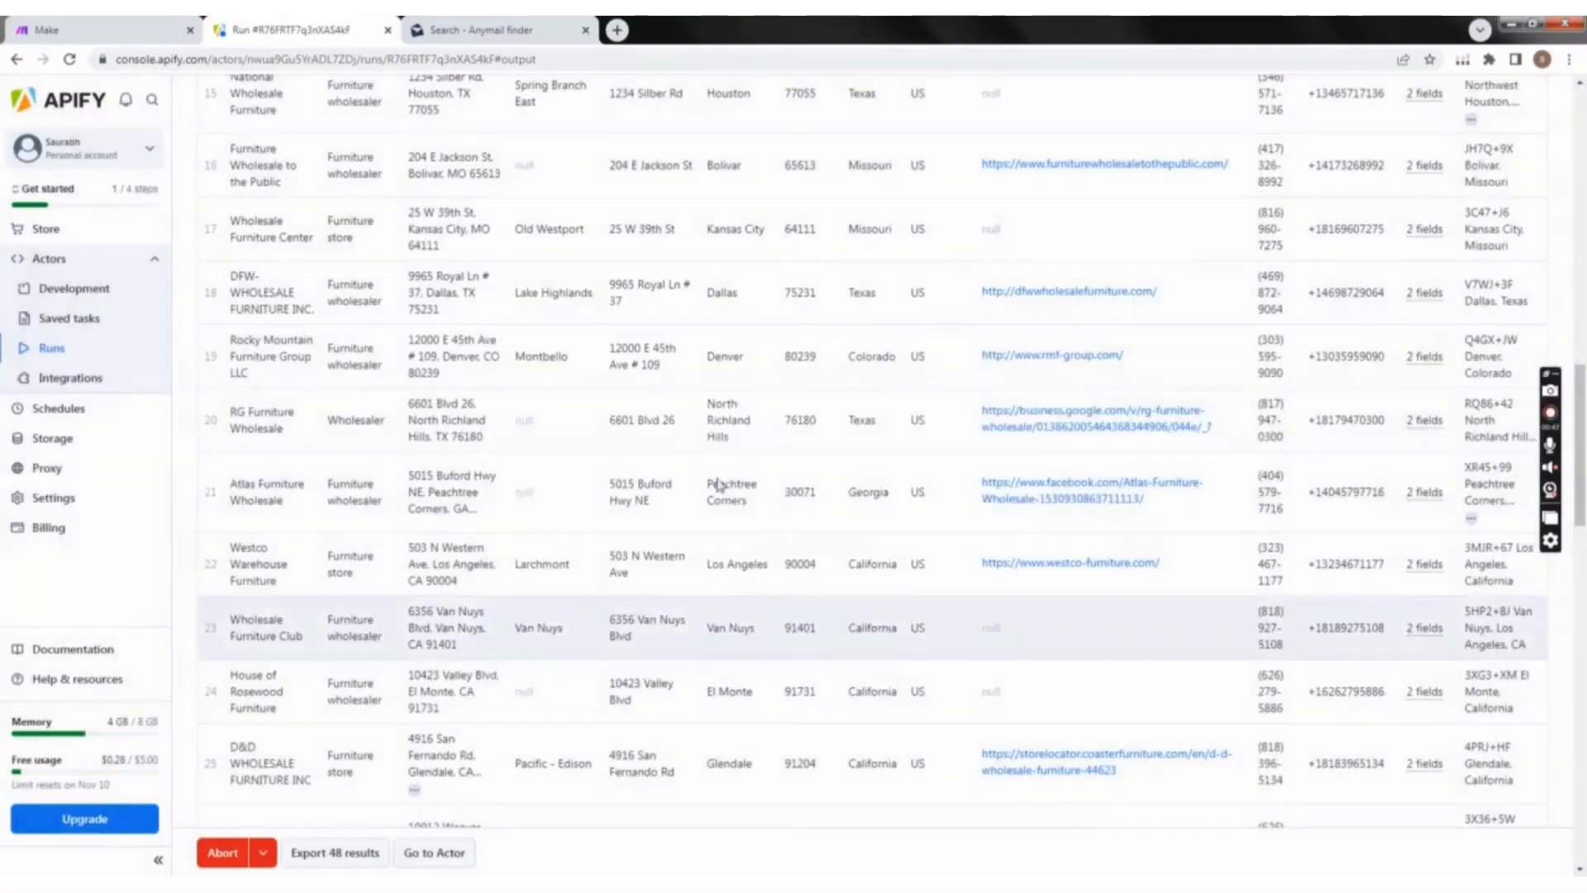
# Step: Wait for the scraper run to finish and return to the Google Maps Scraper Actor's input form
pyautogui.scroll(10, 414, 463)
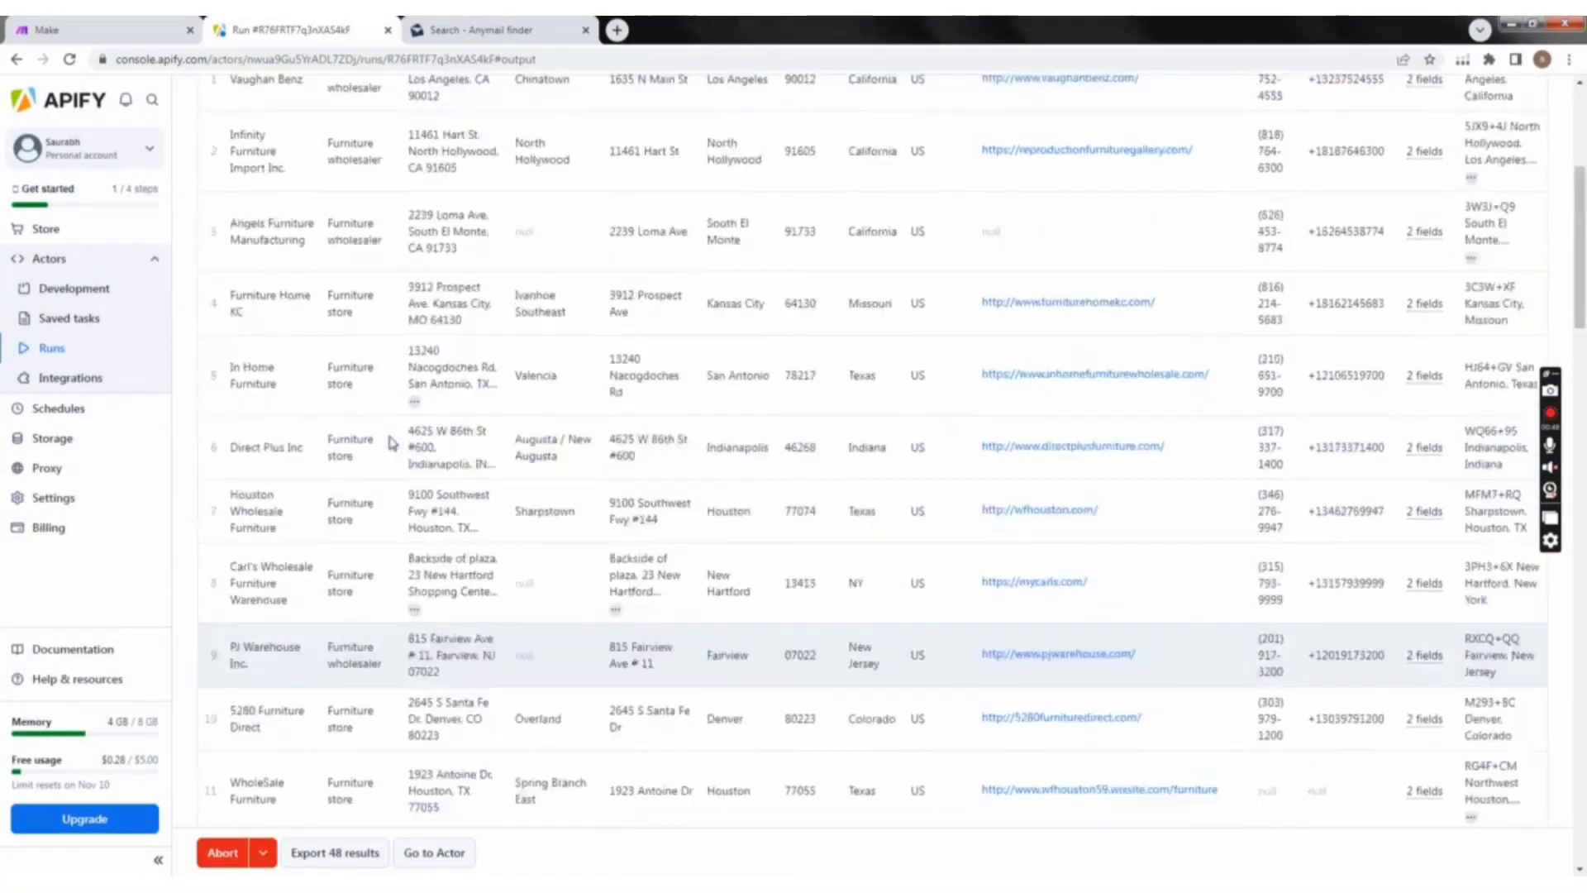
pyautogui.scroll(5, 392, 443)
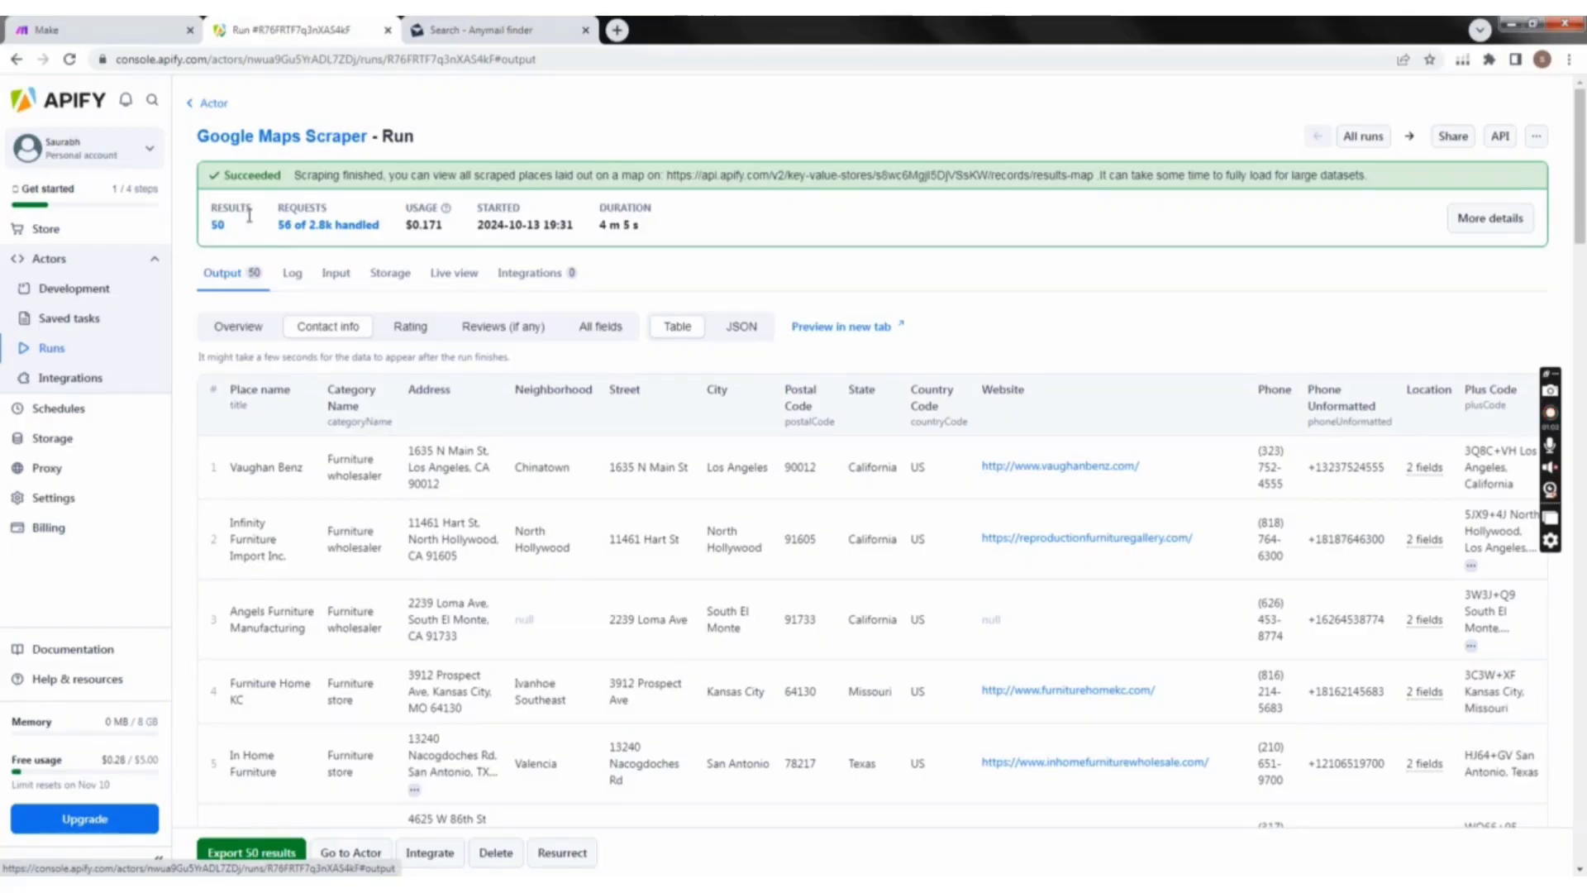
pyautogui.click(193, 102)
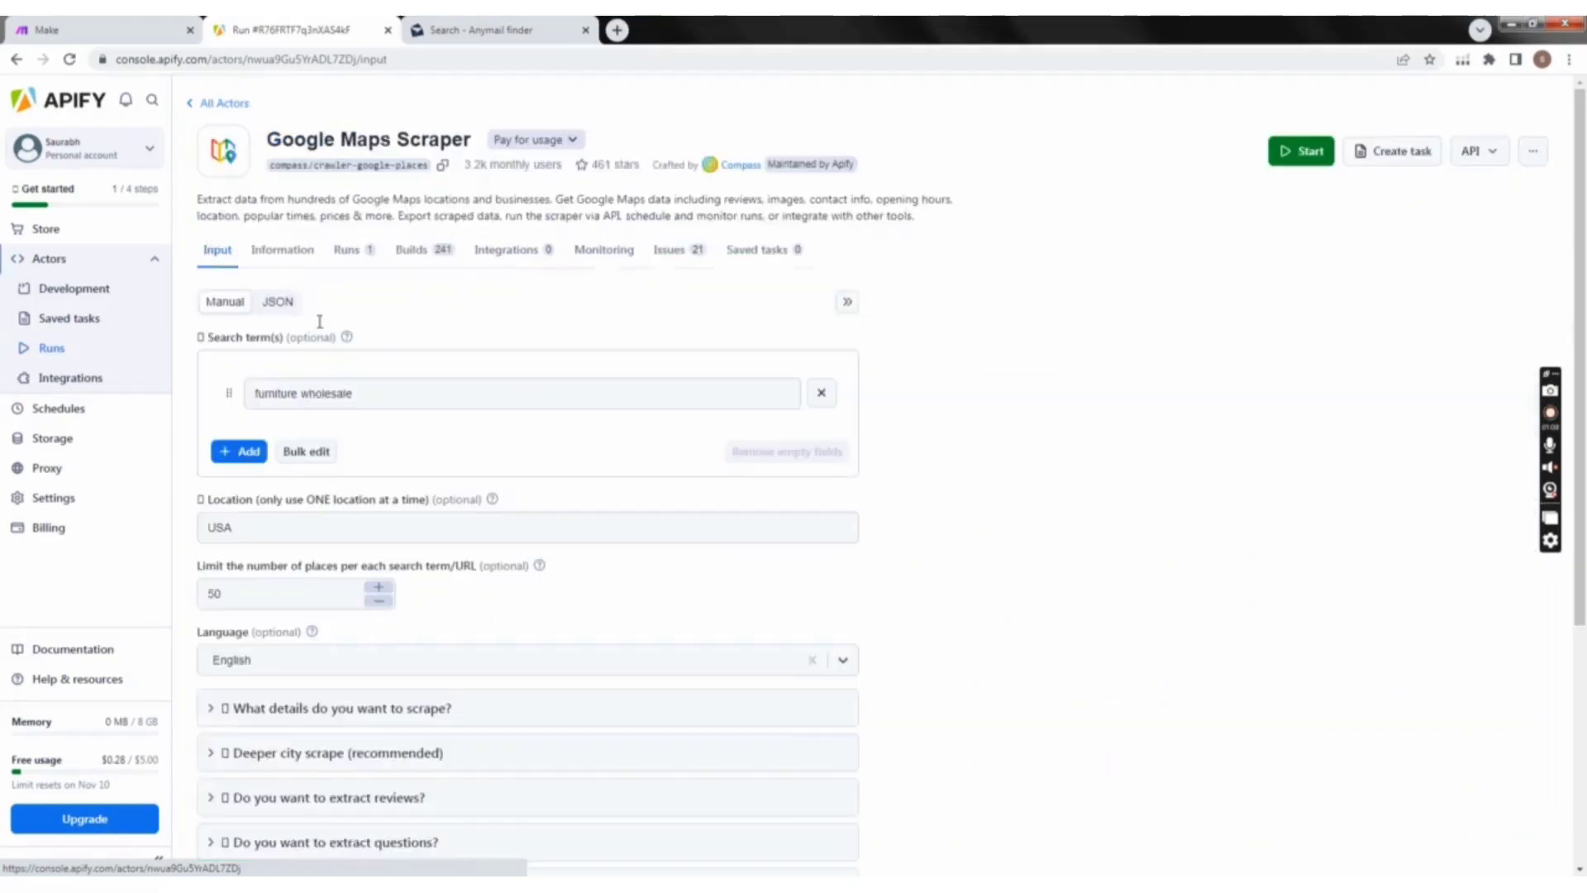
# Step: Switch to Make and create a new scenario from the organization page
pyautogui.click(100, 29)
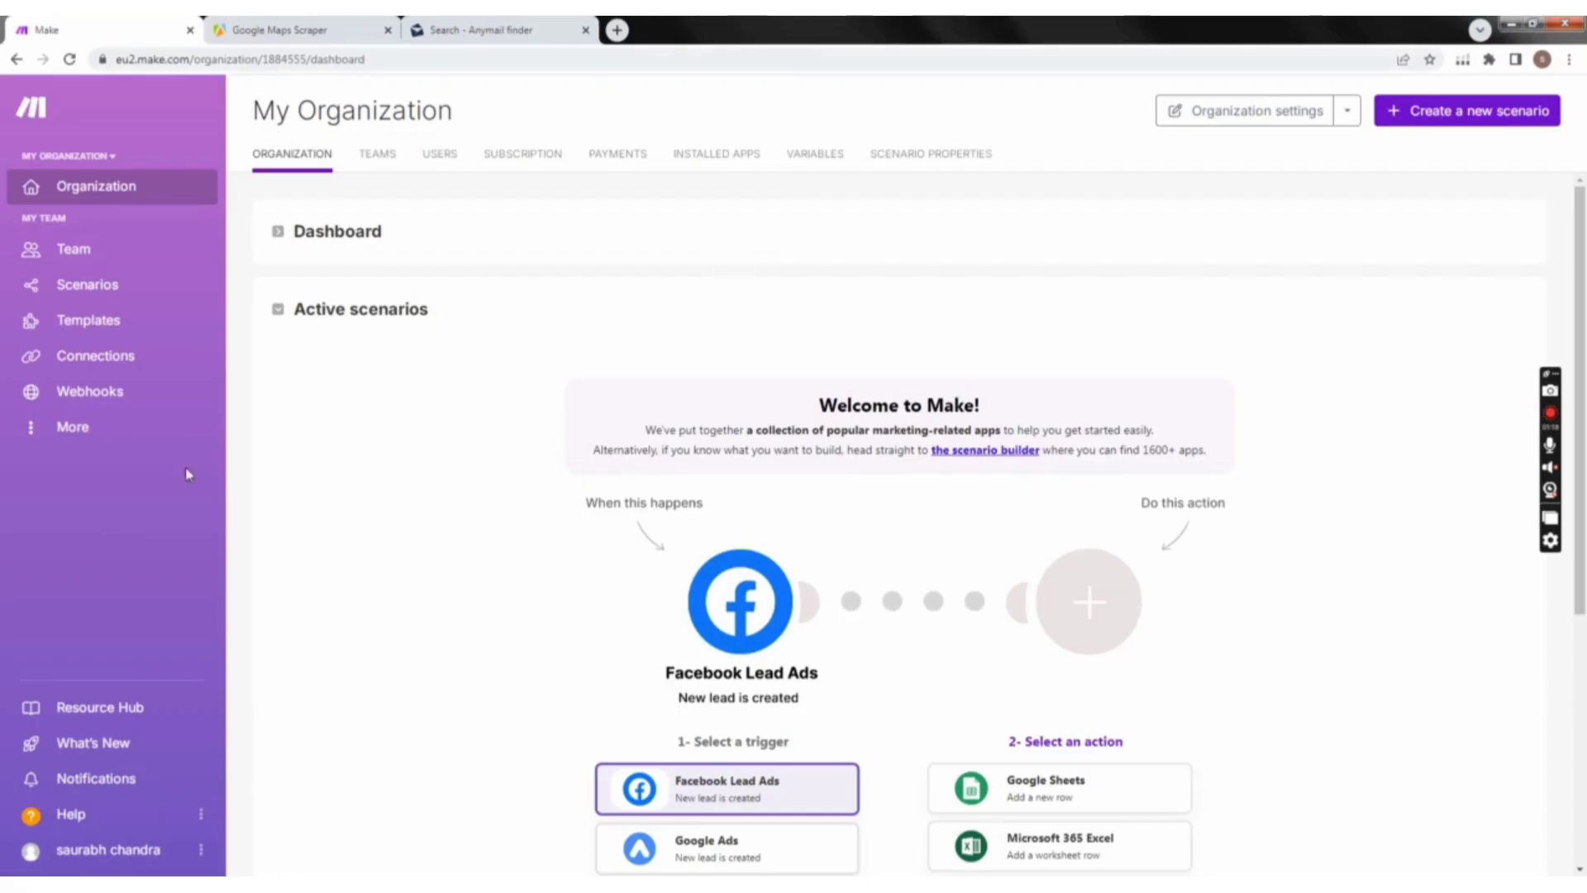
pyautogui.scroll(-5, 879, 579)
pyautogui.scroll(5, 879, 595)
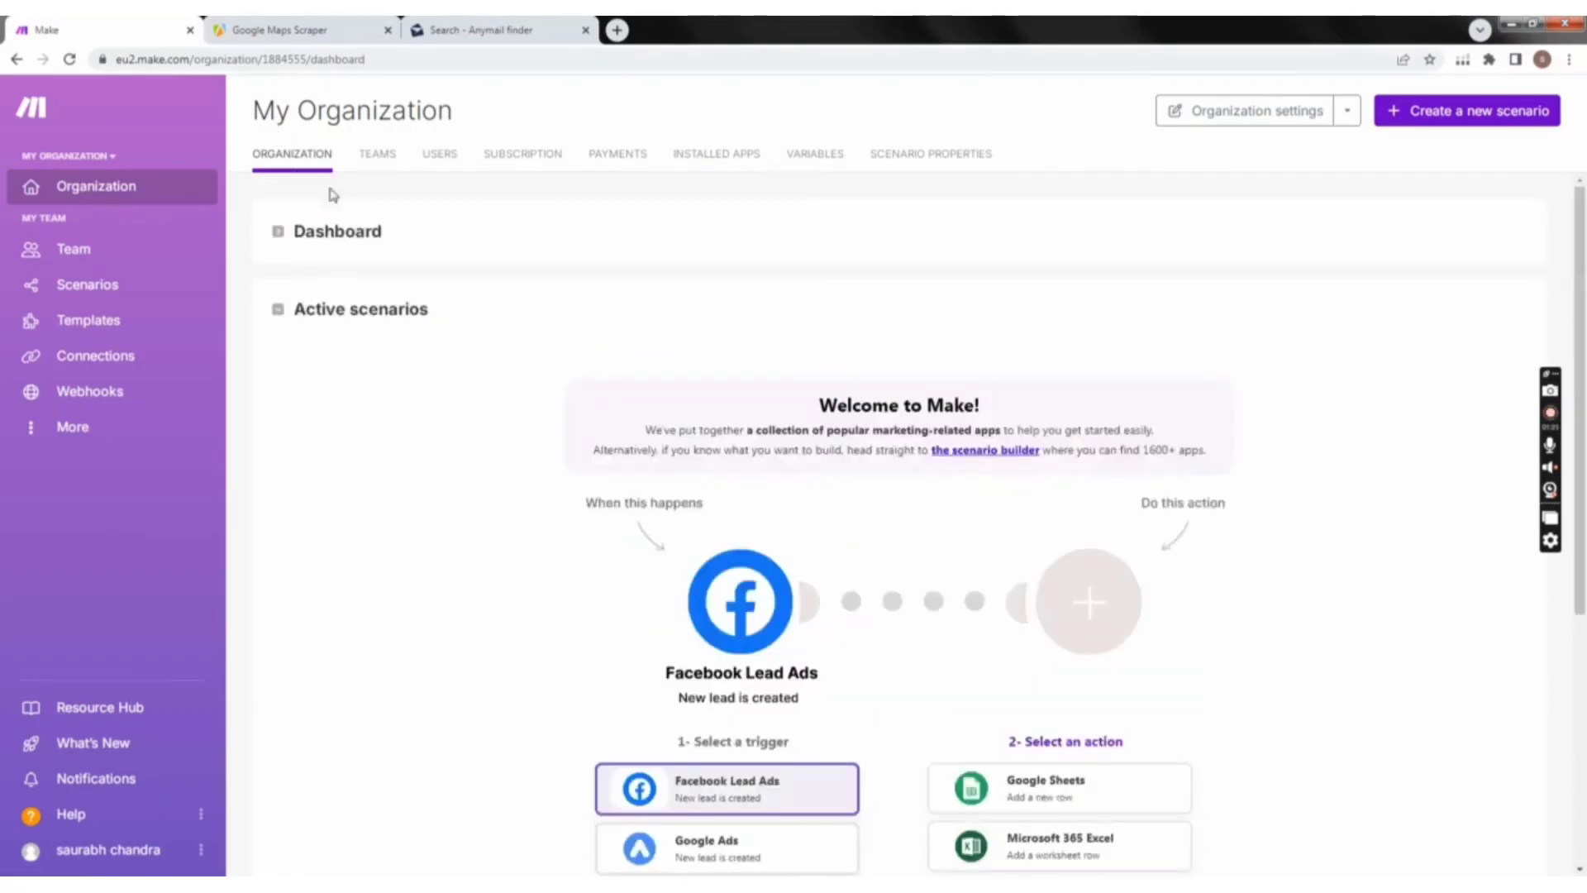
pyautogui.click(1519, 121)
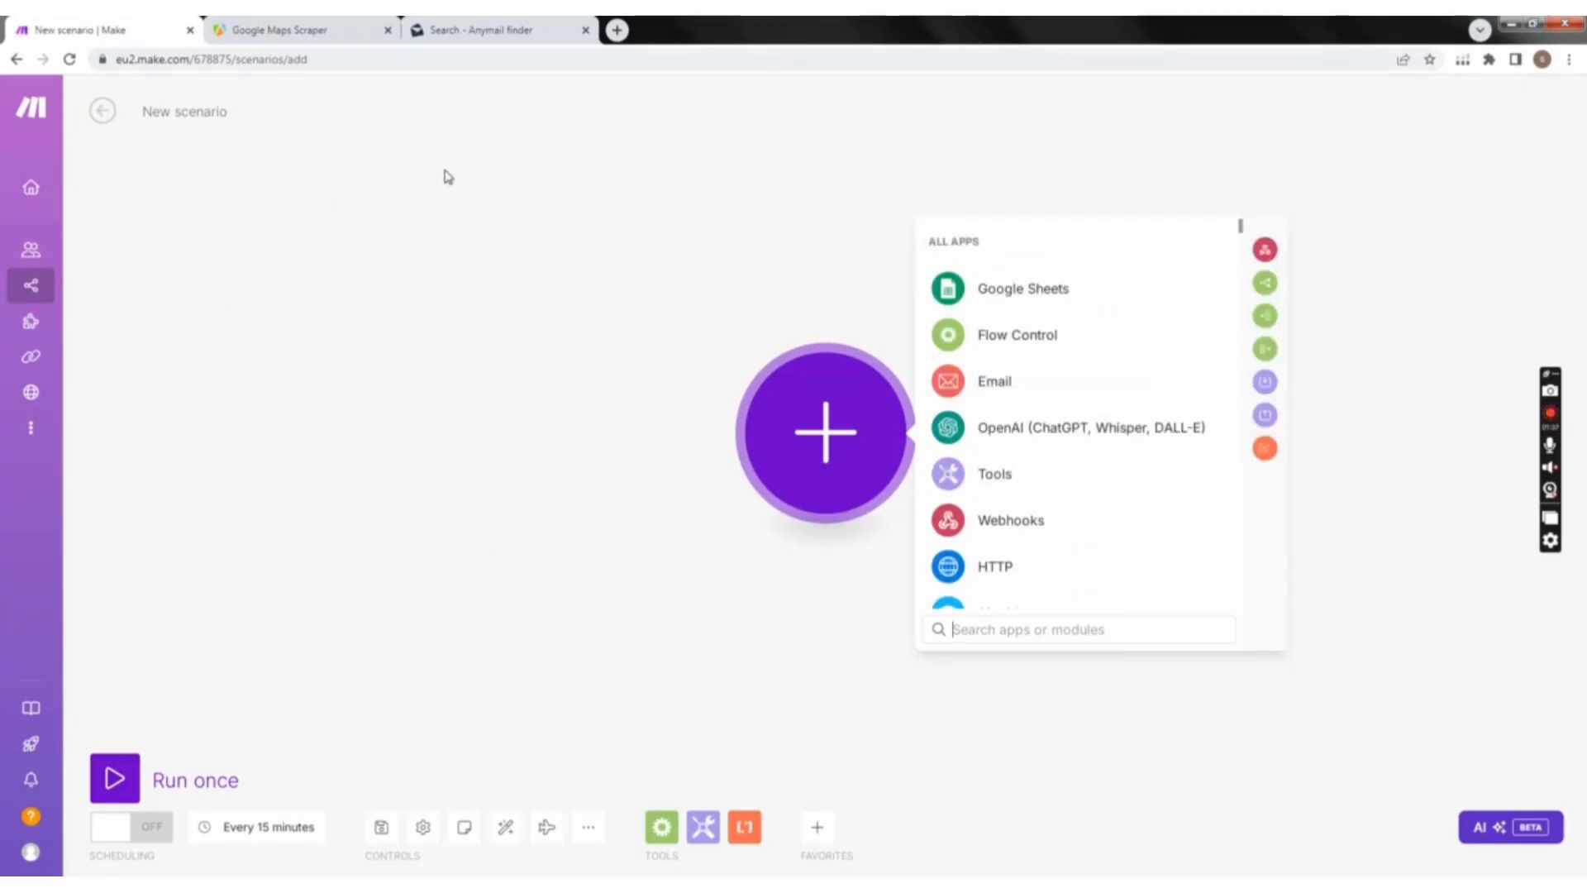
# Step: Revisit the Google Maps Scraper input form and the Anymail finder search page, and return to the new Make scenario
pyautogui.click(289, 30)
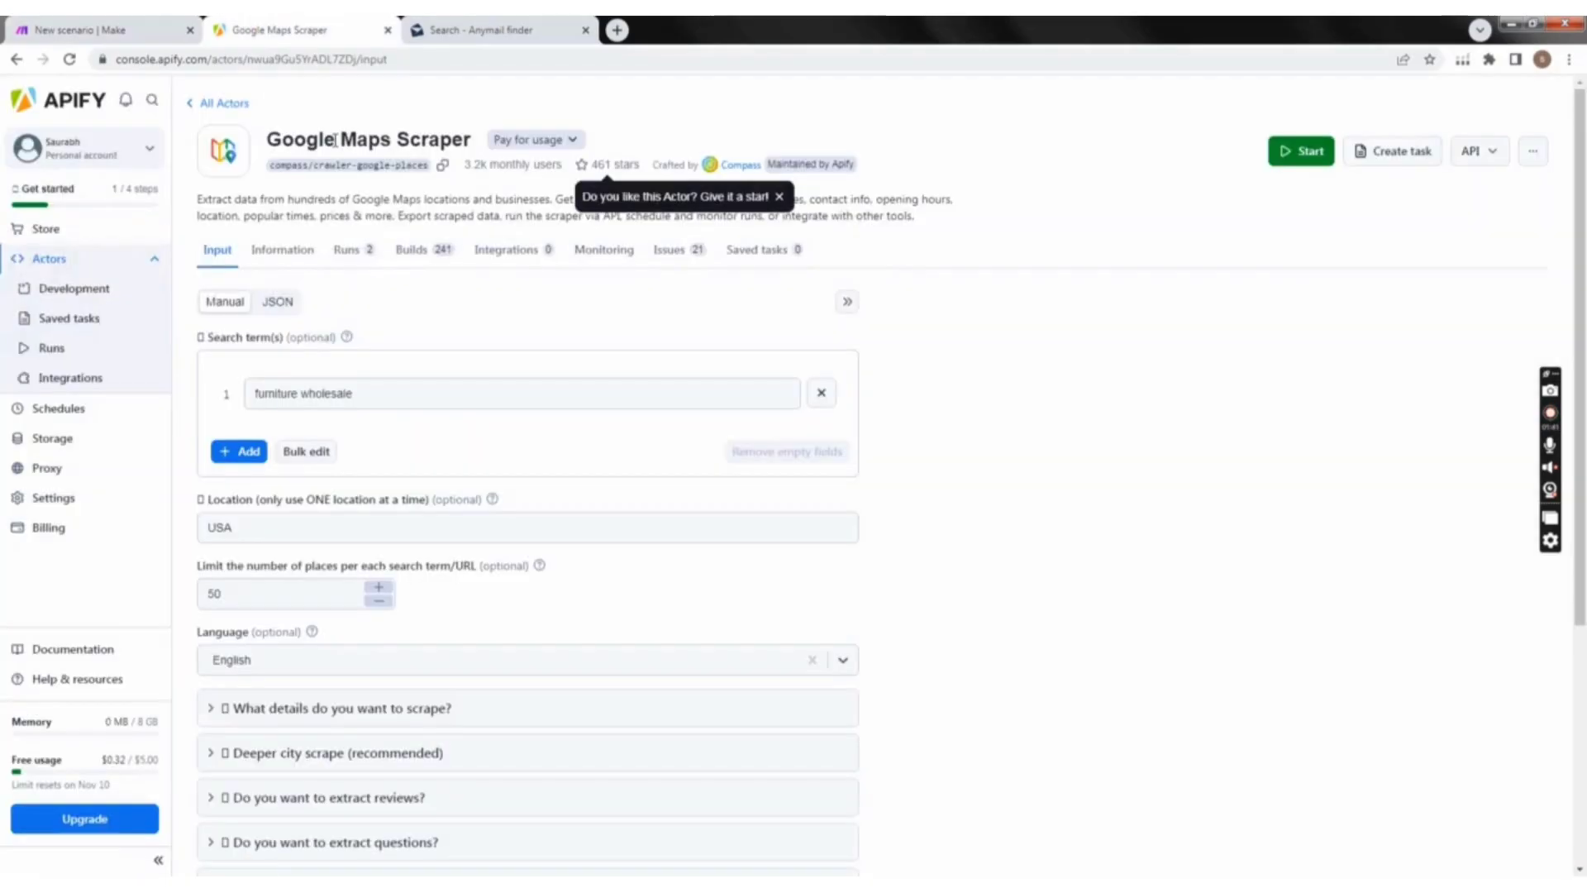
pyautogui.click(488, 30)
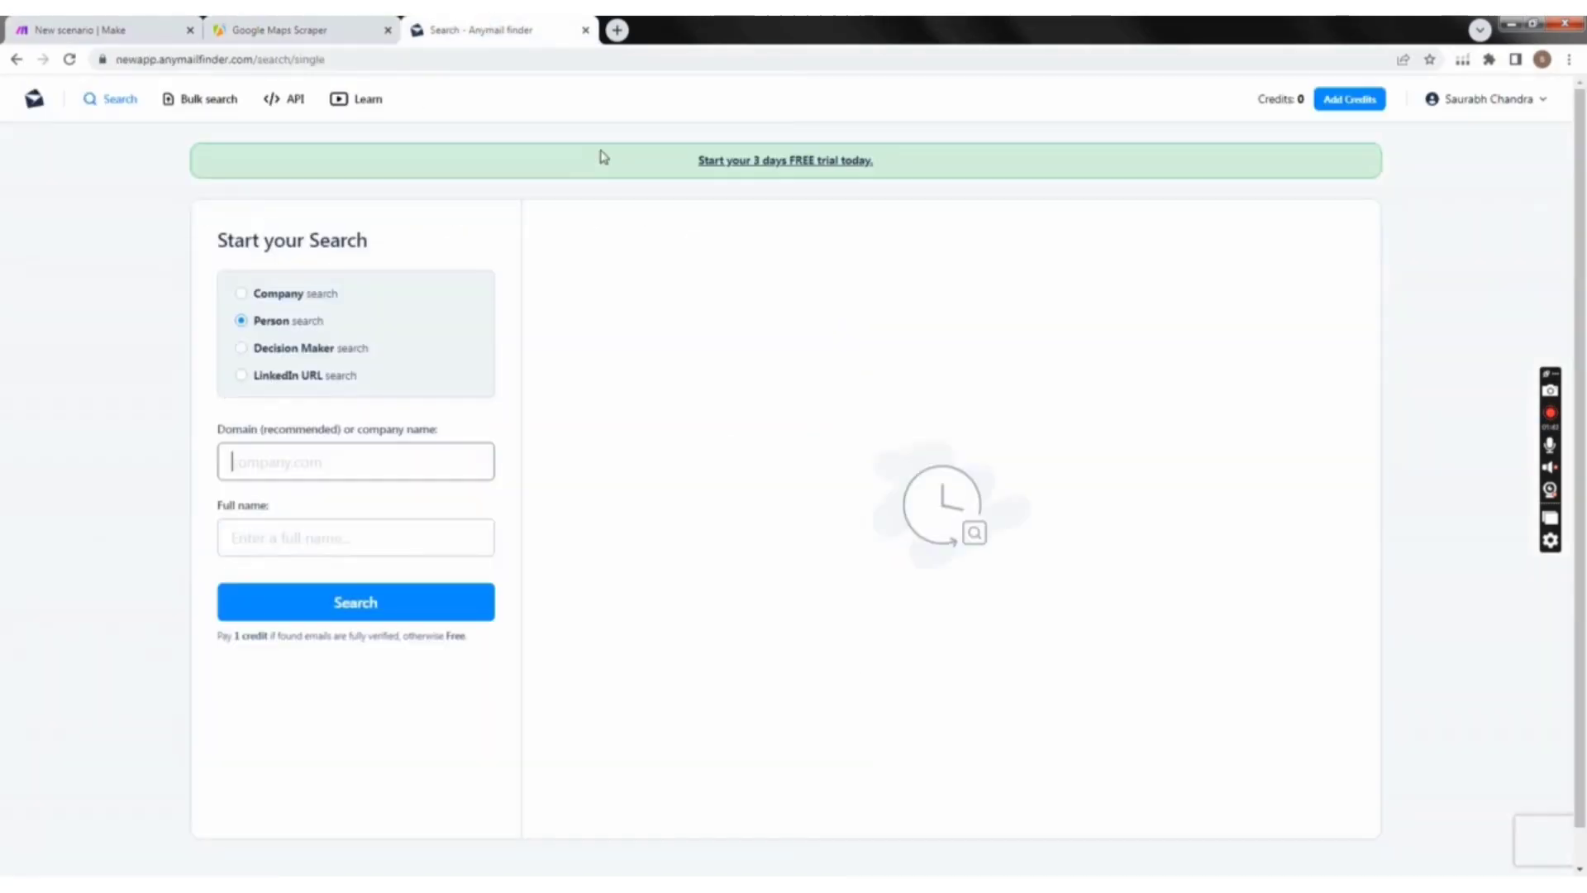
pyautogui.click(280, 30)
pyautogui.click(105, 30)
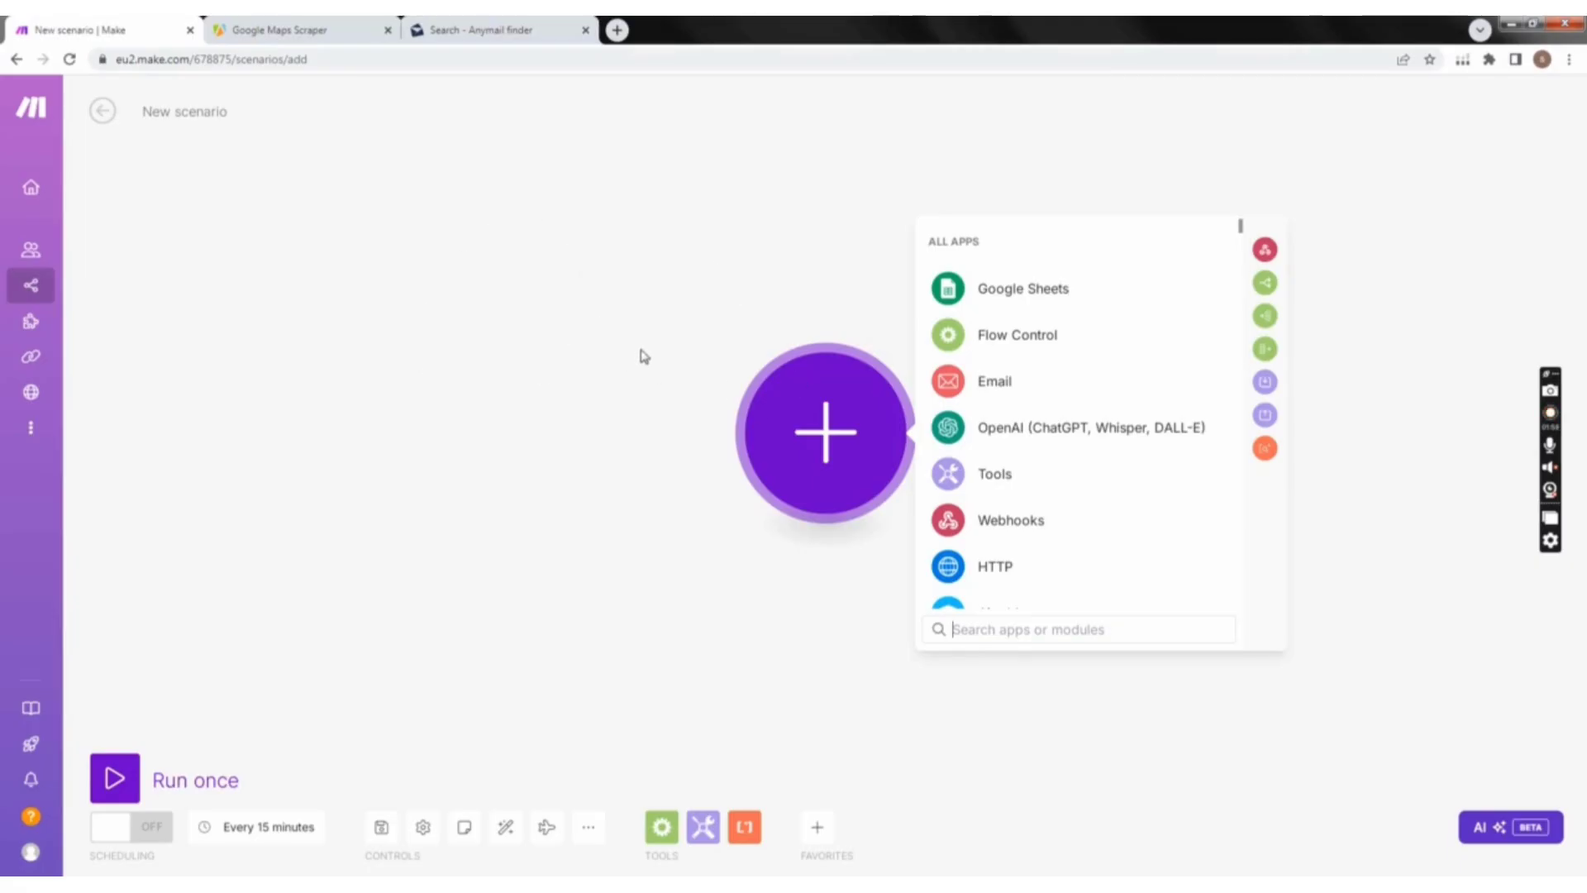
pyautogui.click(1551, 413)
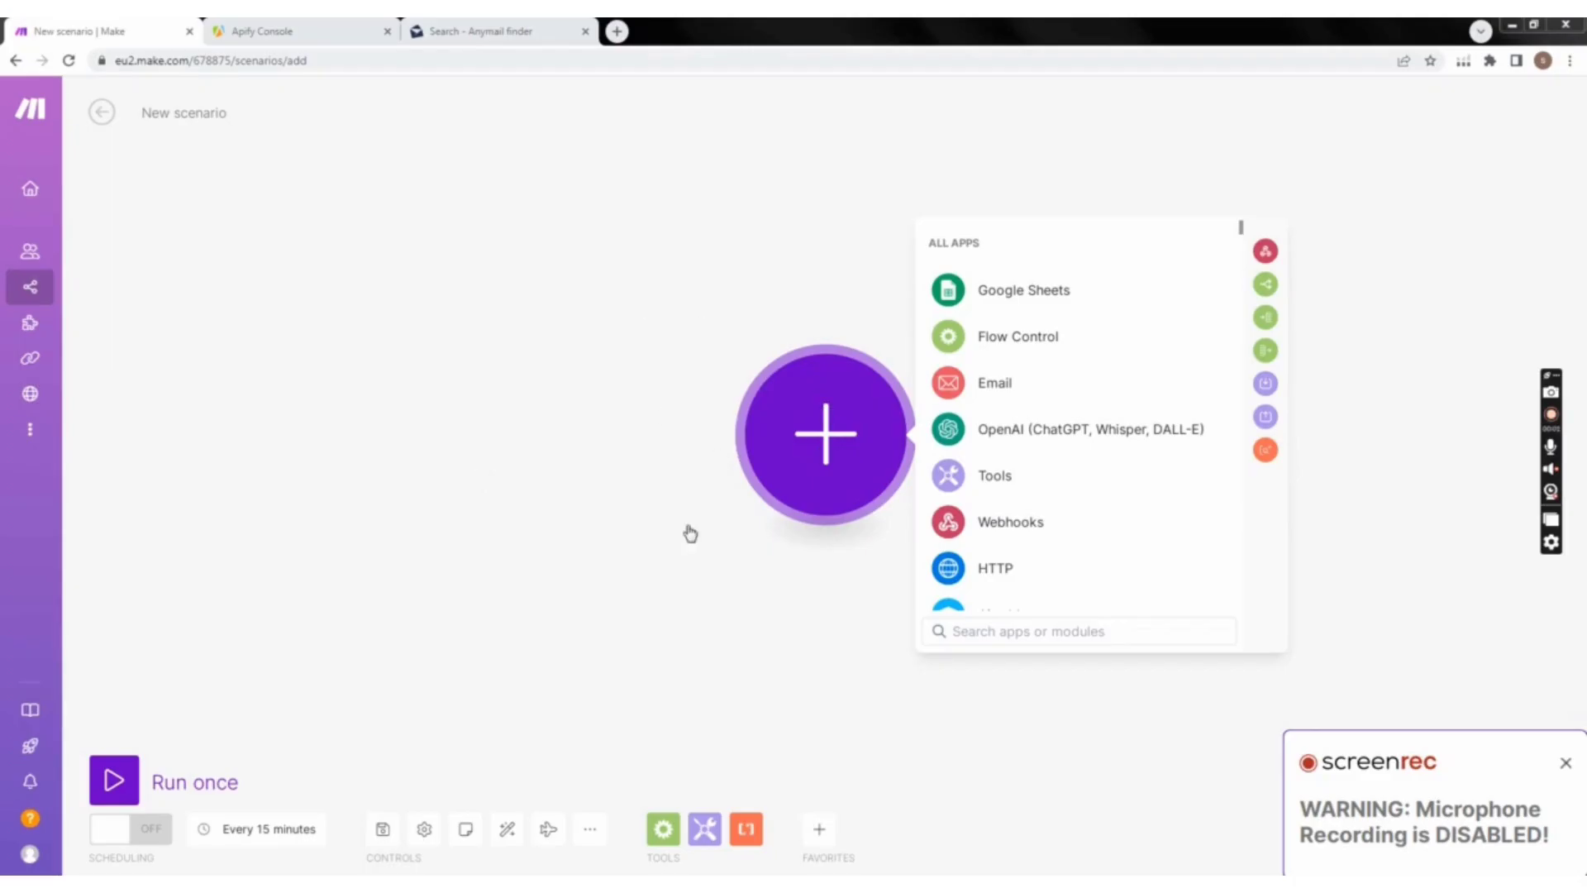
# Step: Return to the organization page and create a new scenario from there
pyautogui.click(459, 460)
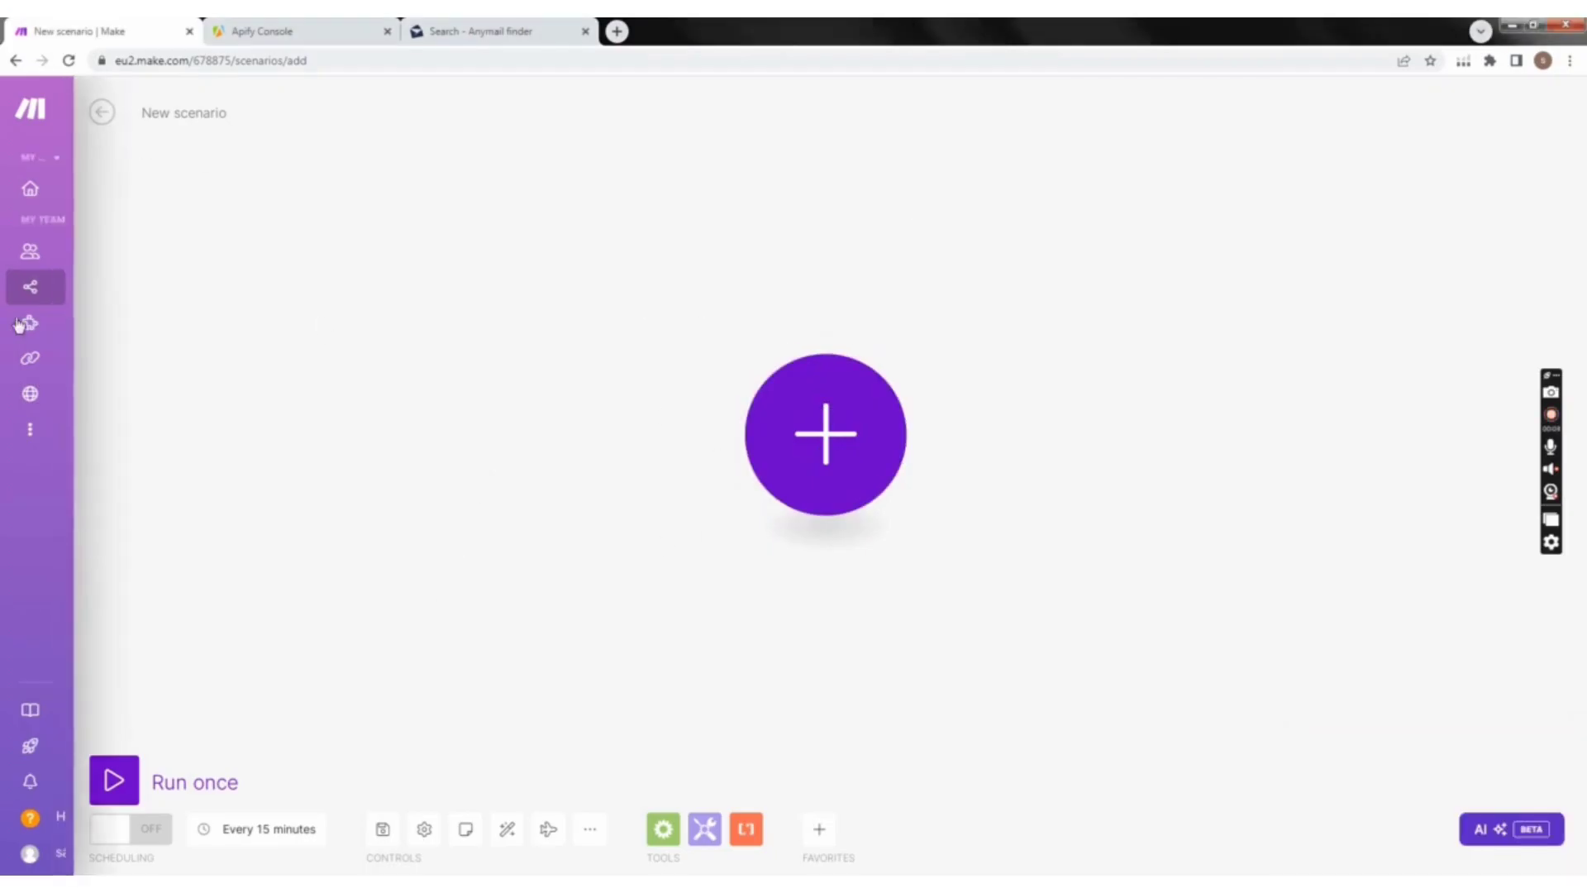
pyautogui.moveTo(51, 198)
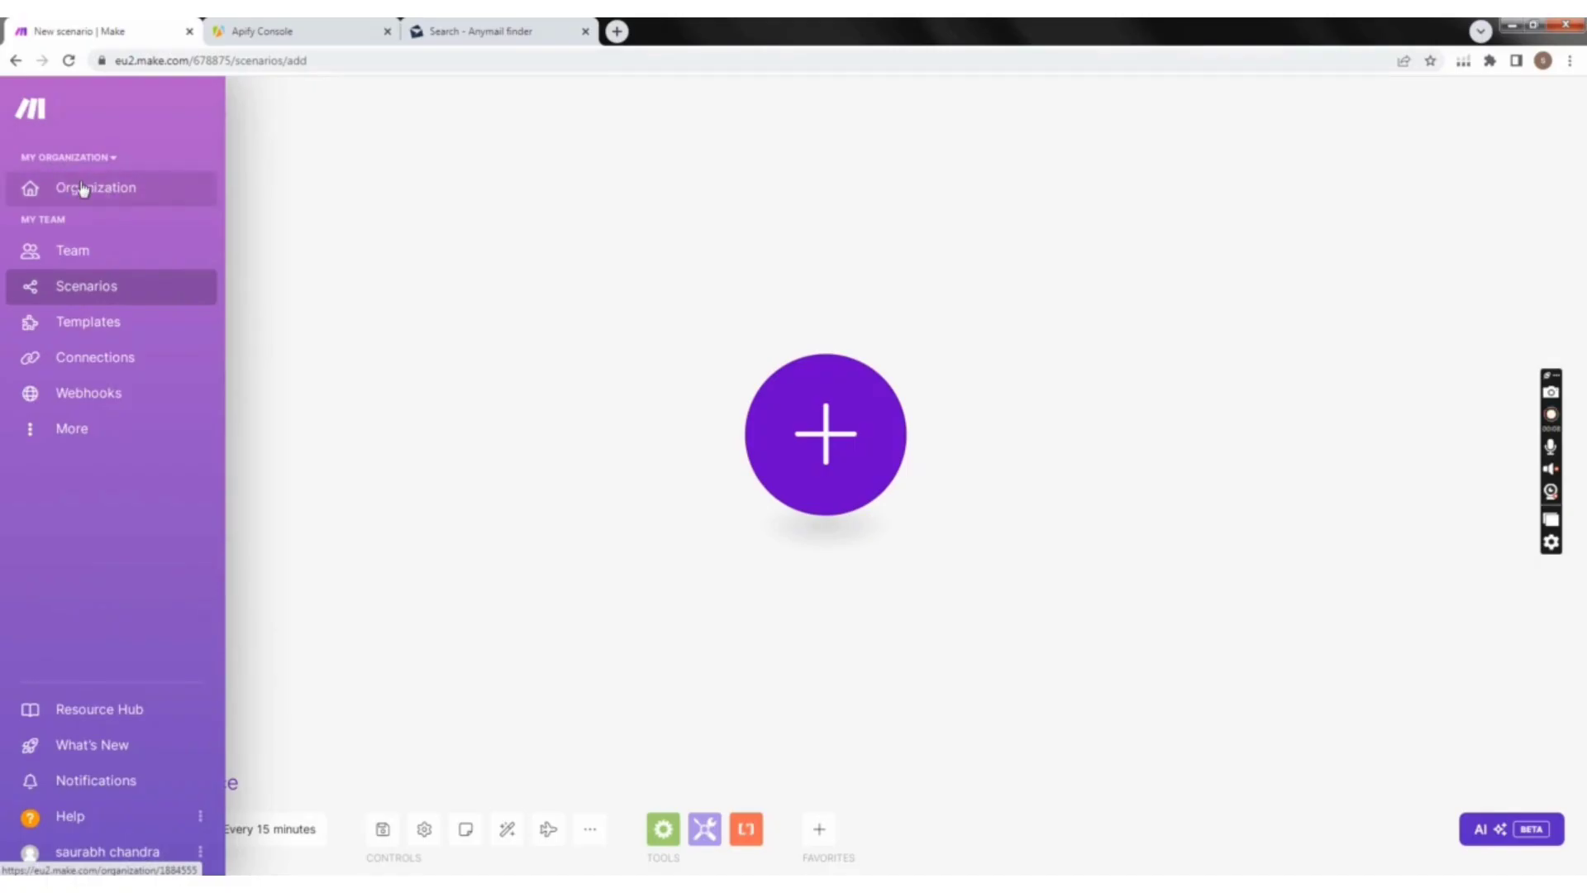
pyautogui.click(83, 189)
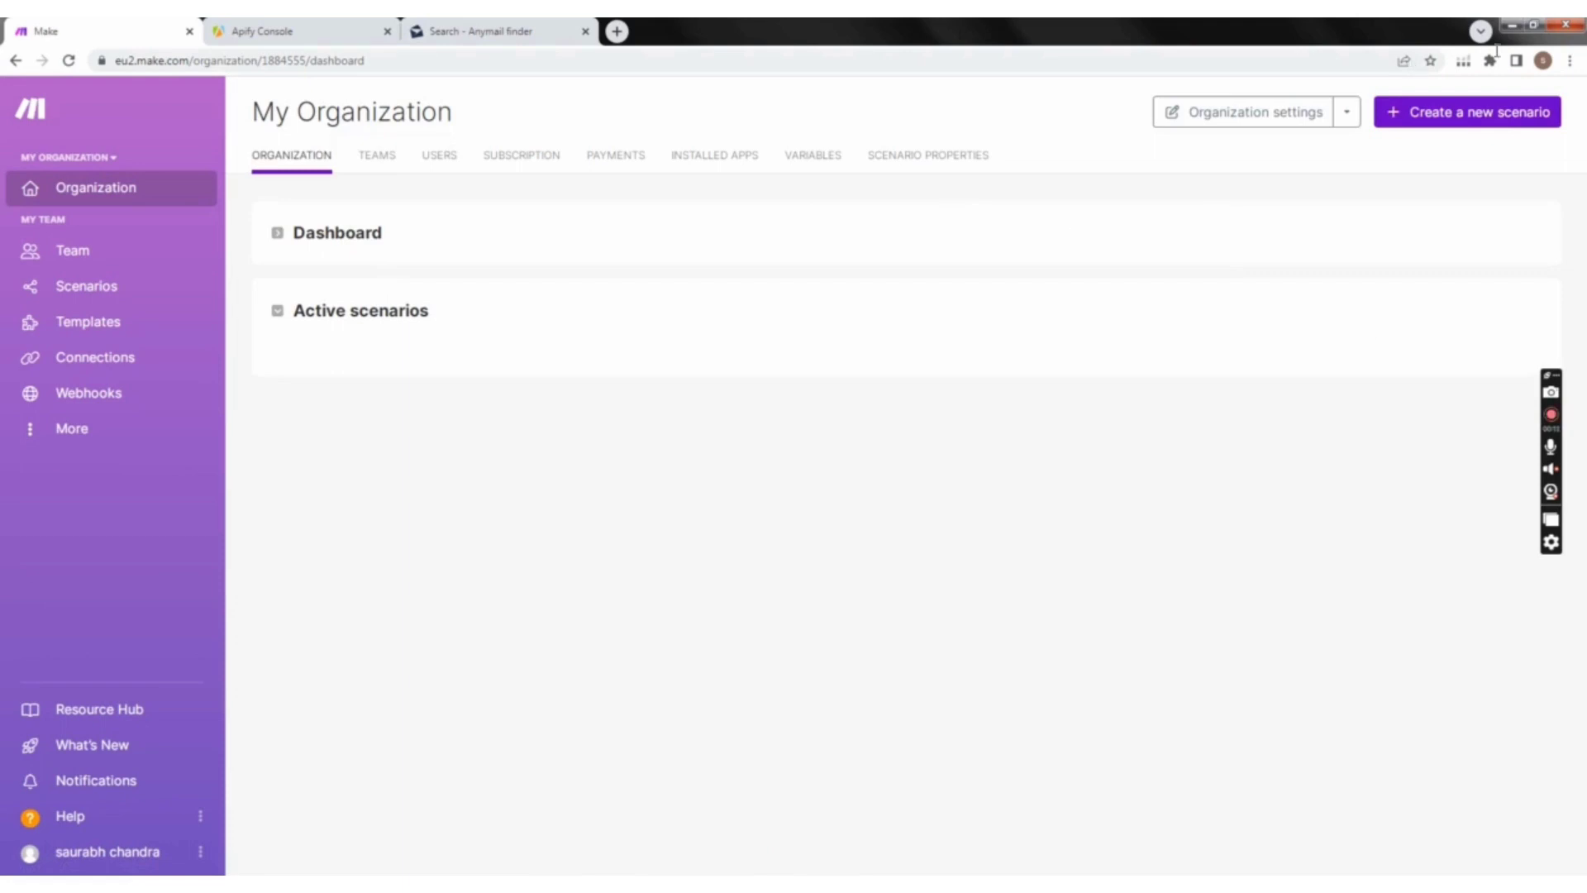
pyautogui.click(1470, 123)
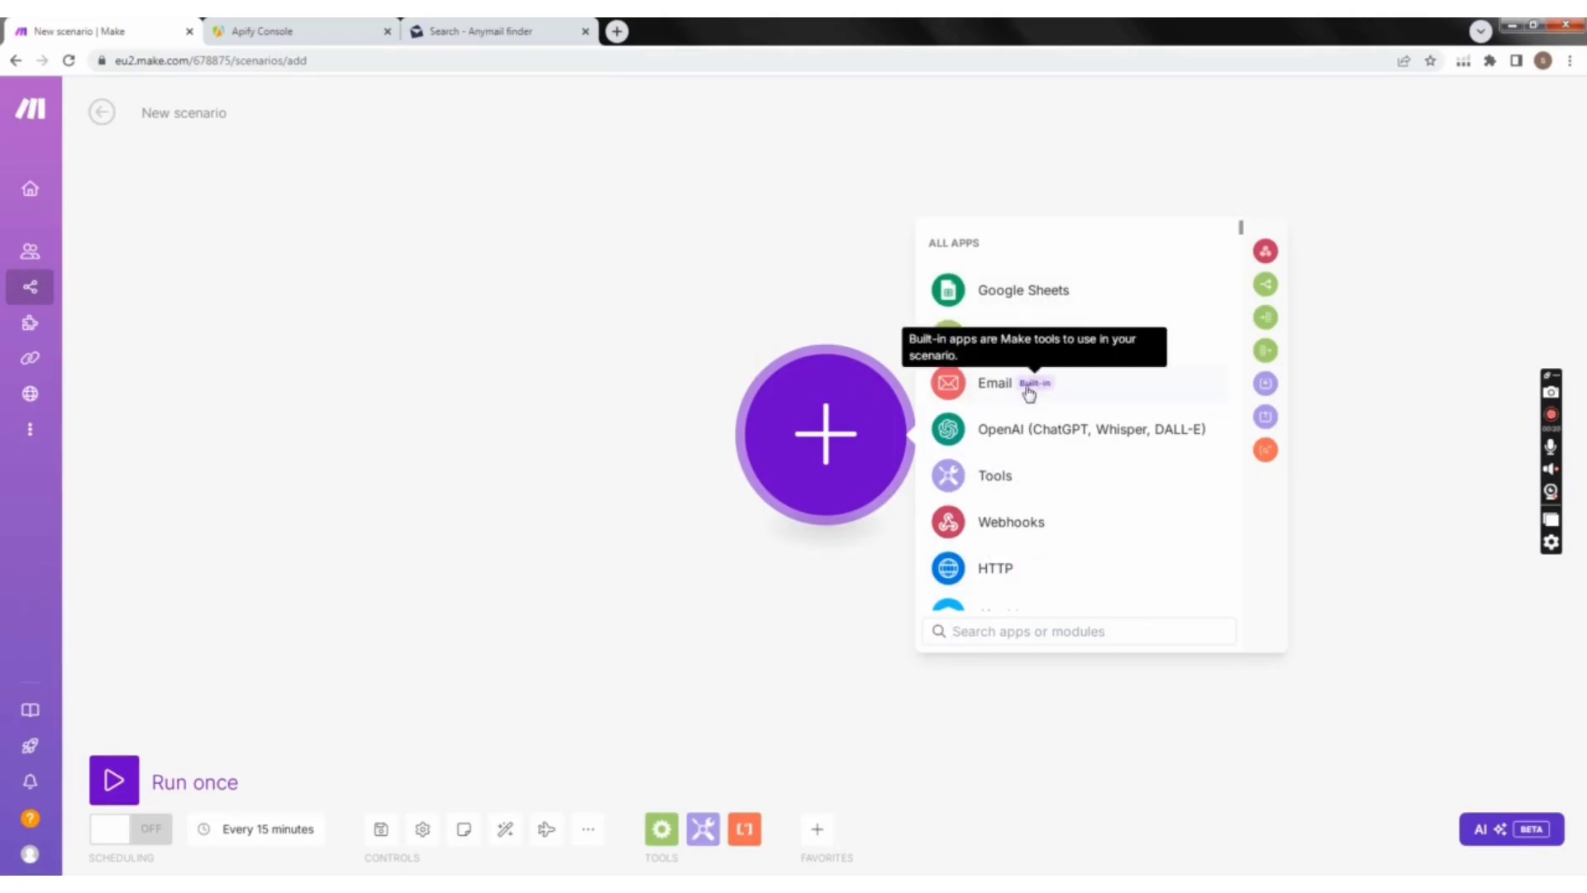
# Step: Look through the list of available apps for the scenario's first module
pyautogui.scroll(-1, 1006, 441)
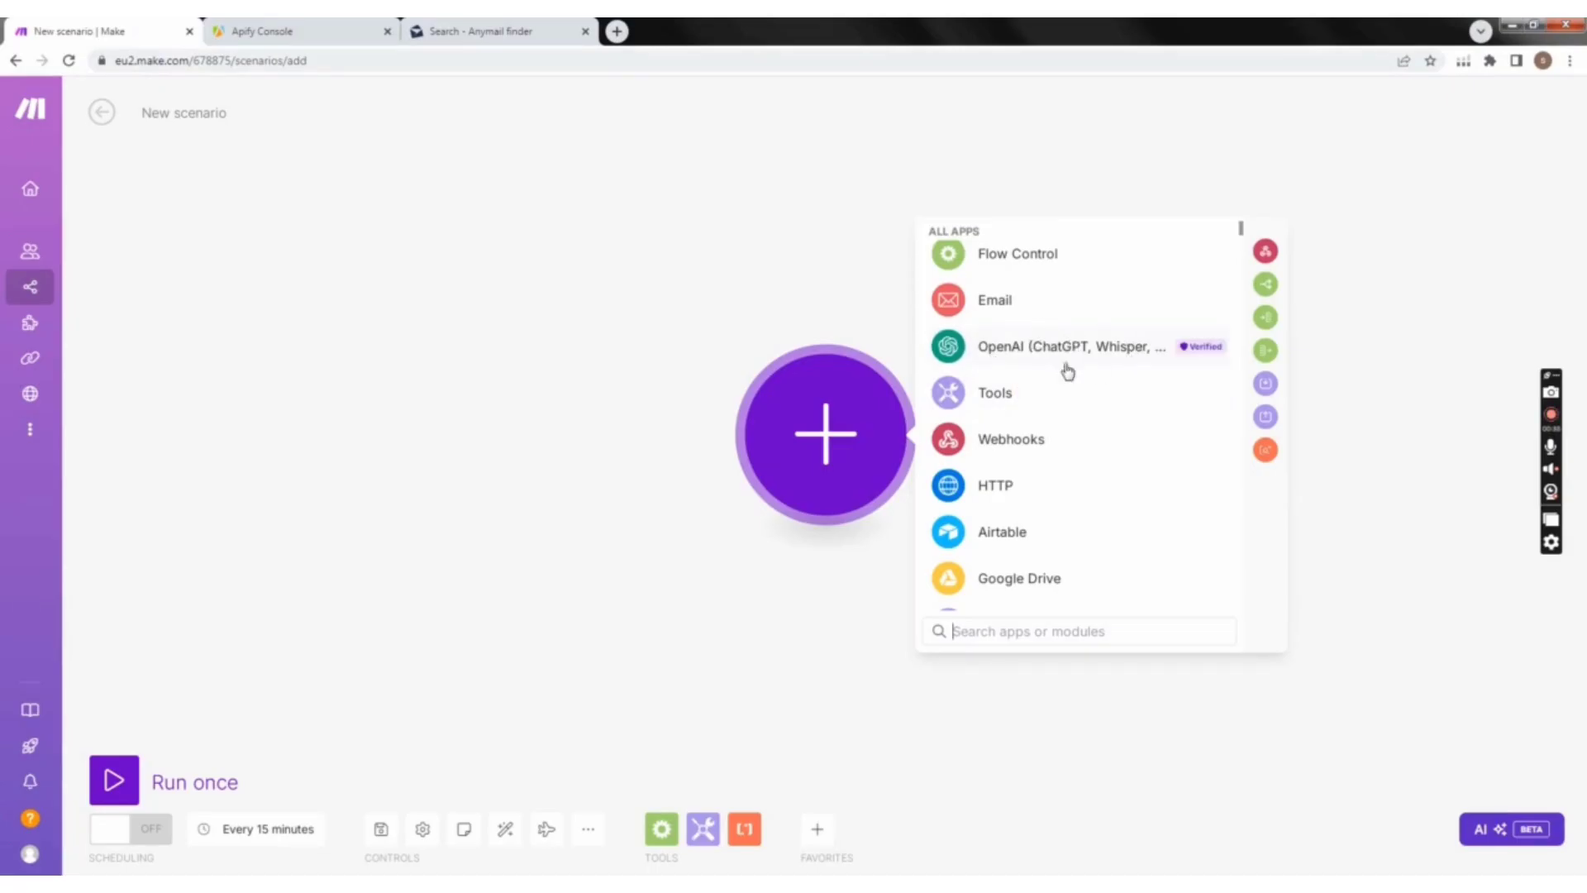
pyautogui.moveTo(1045, 310)
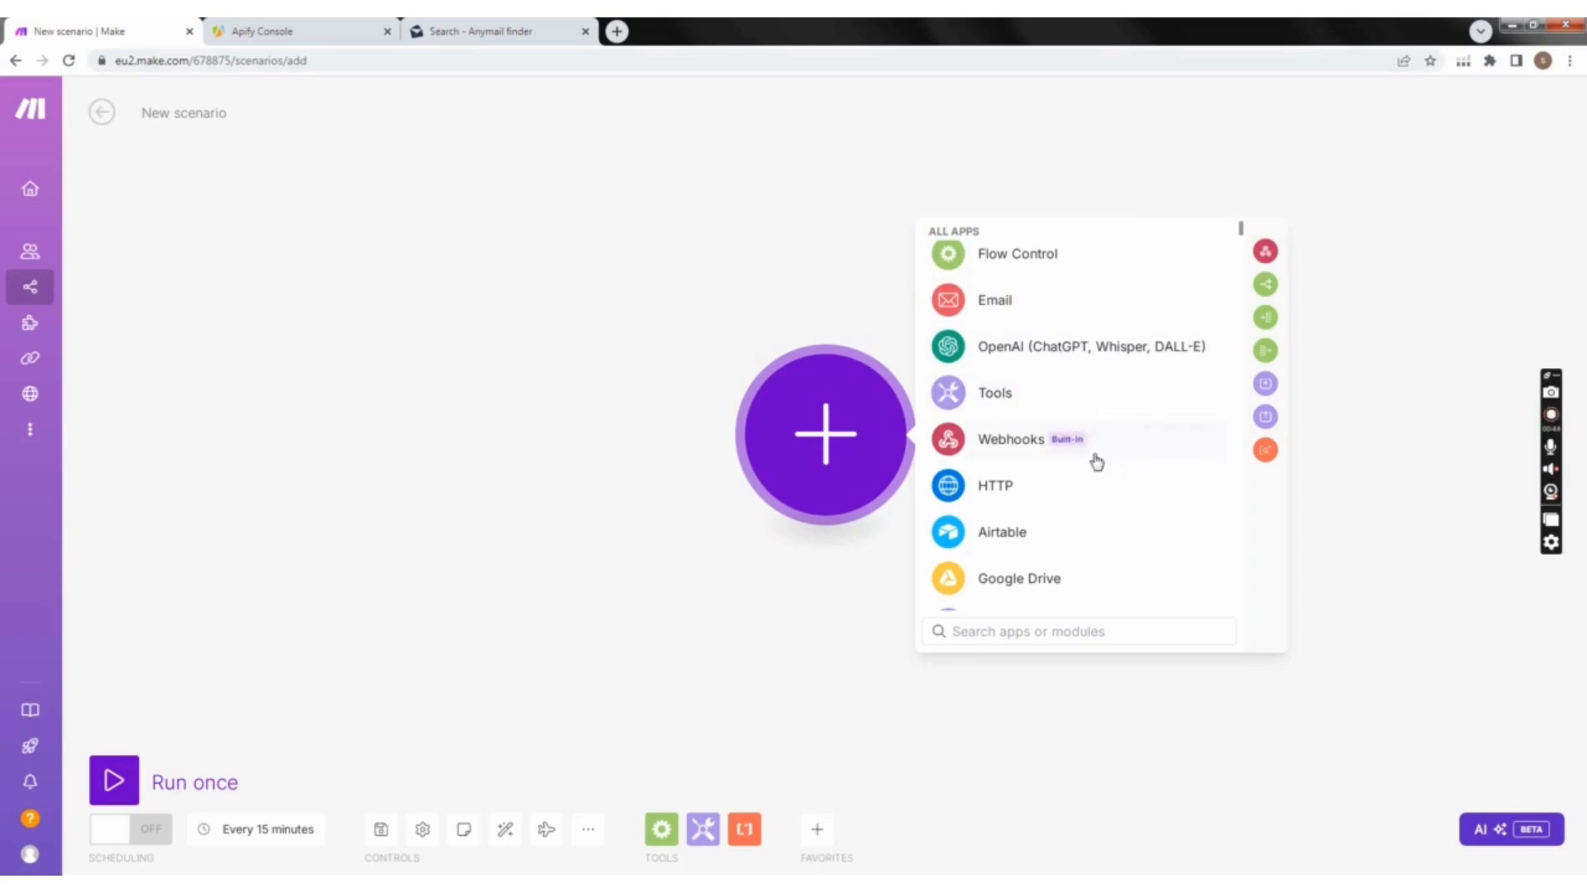
pyautogui.scroll(-1, 1090, 496)
pyautogui.scroll(-5, 1075, 529)
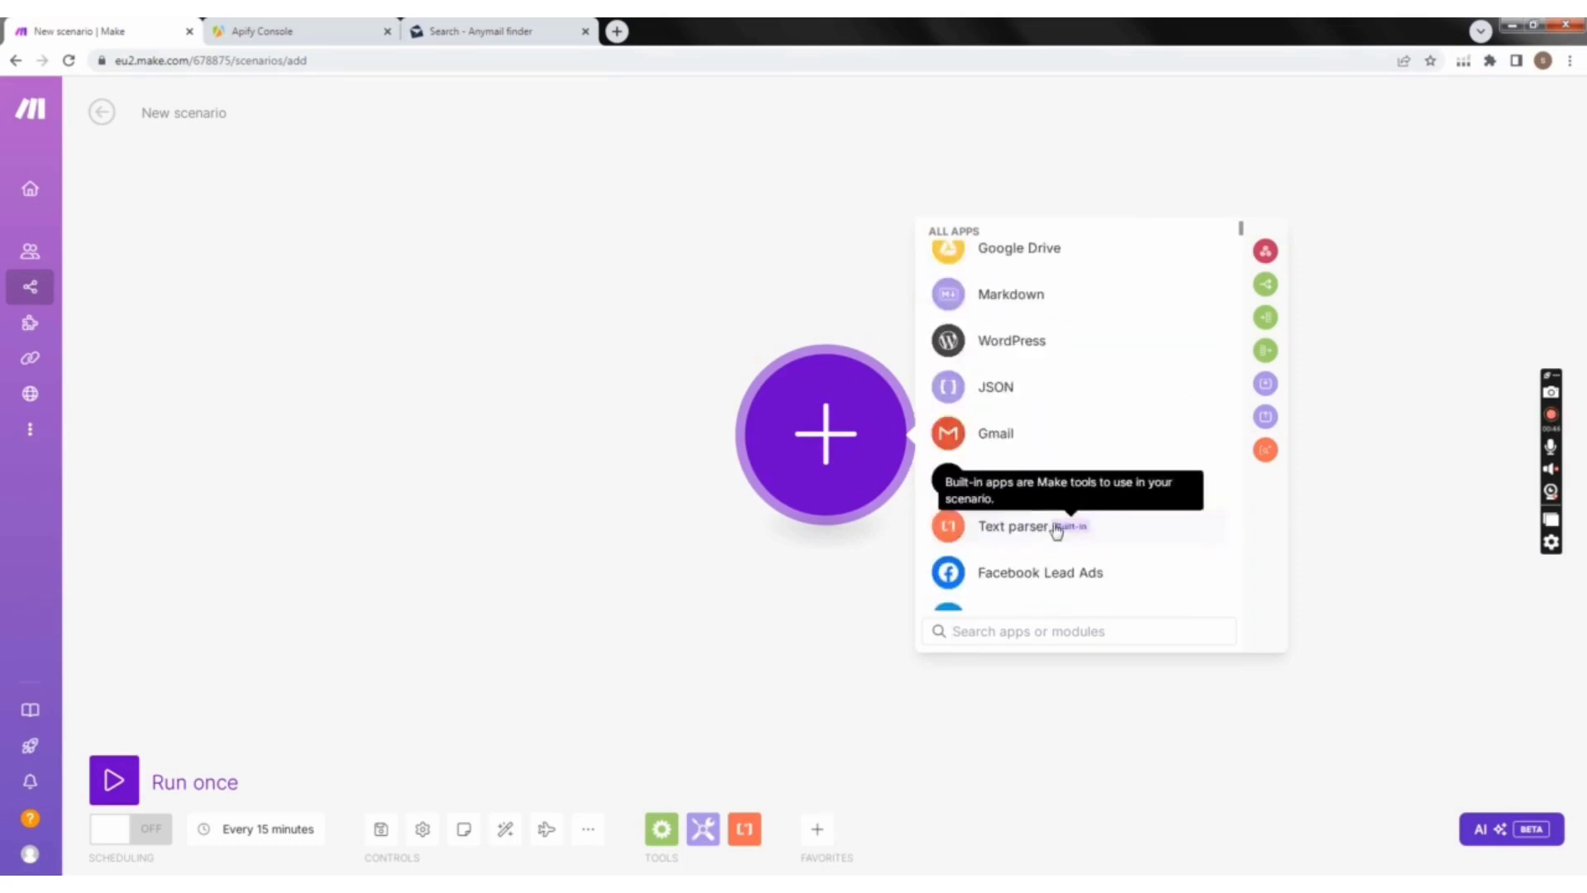
pyautogui.scroll(-1, 1033, 535)
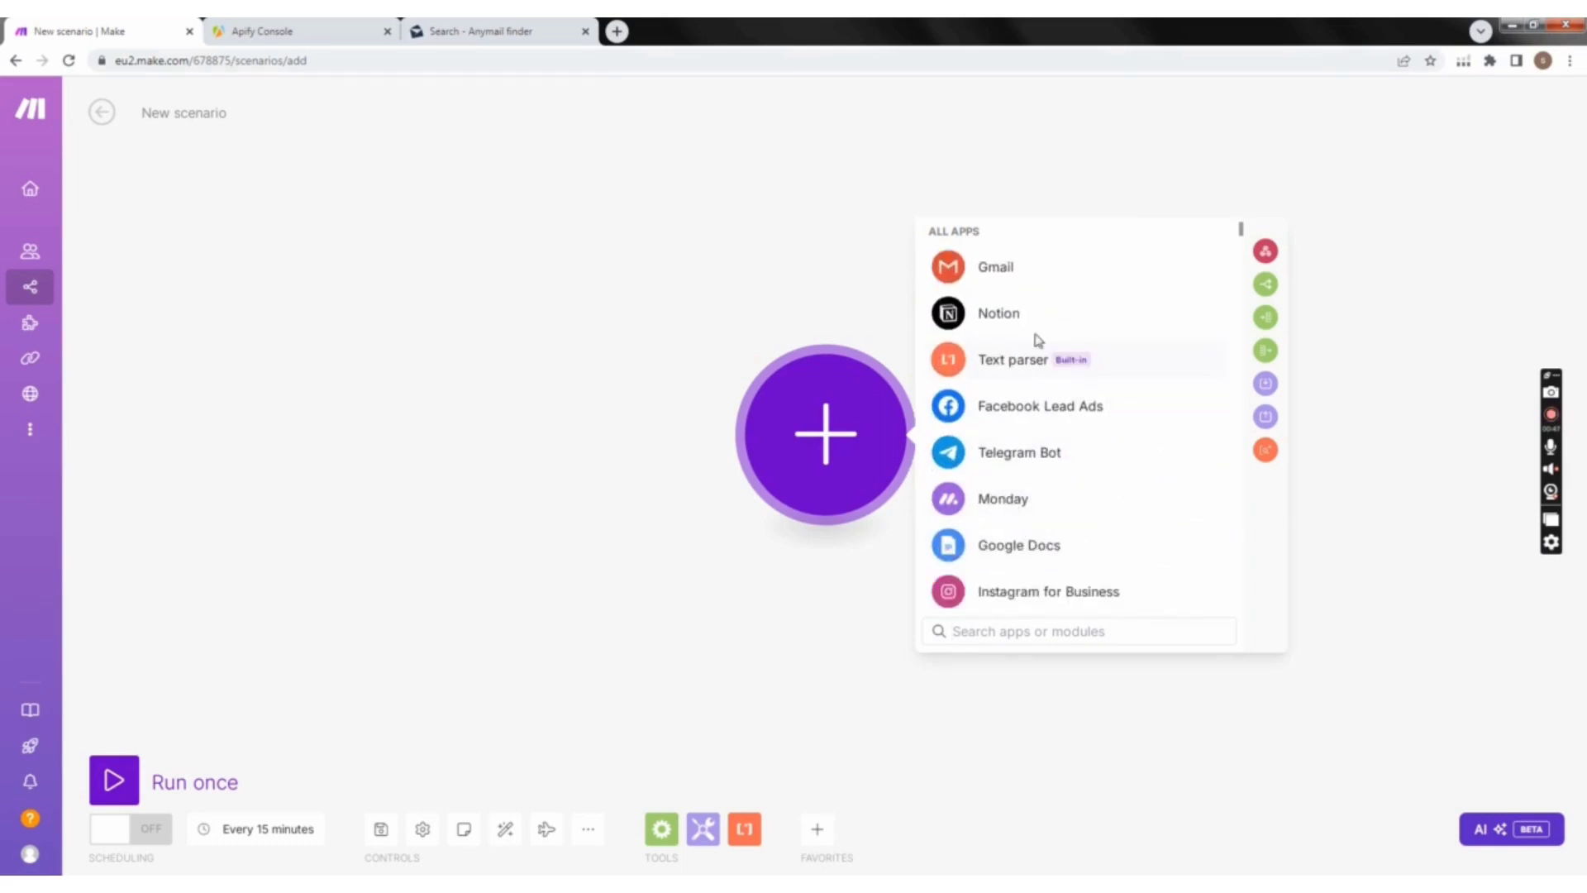
pyautogui.scroll(3, 992, 576)
pyautogui.scroll(4, 965, 650)
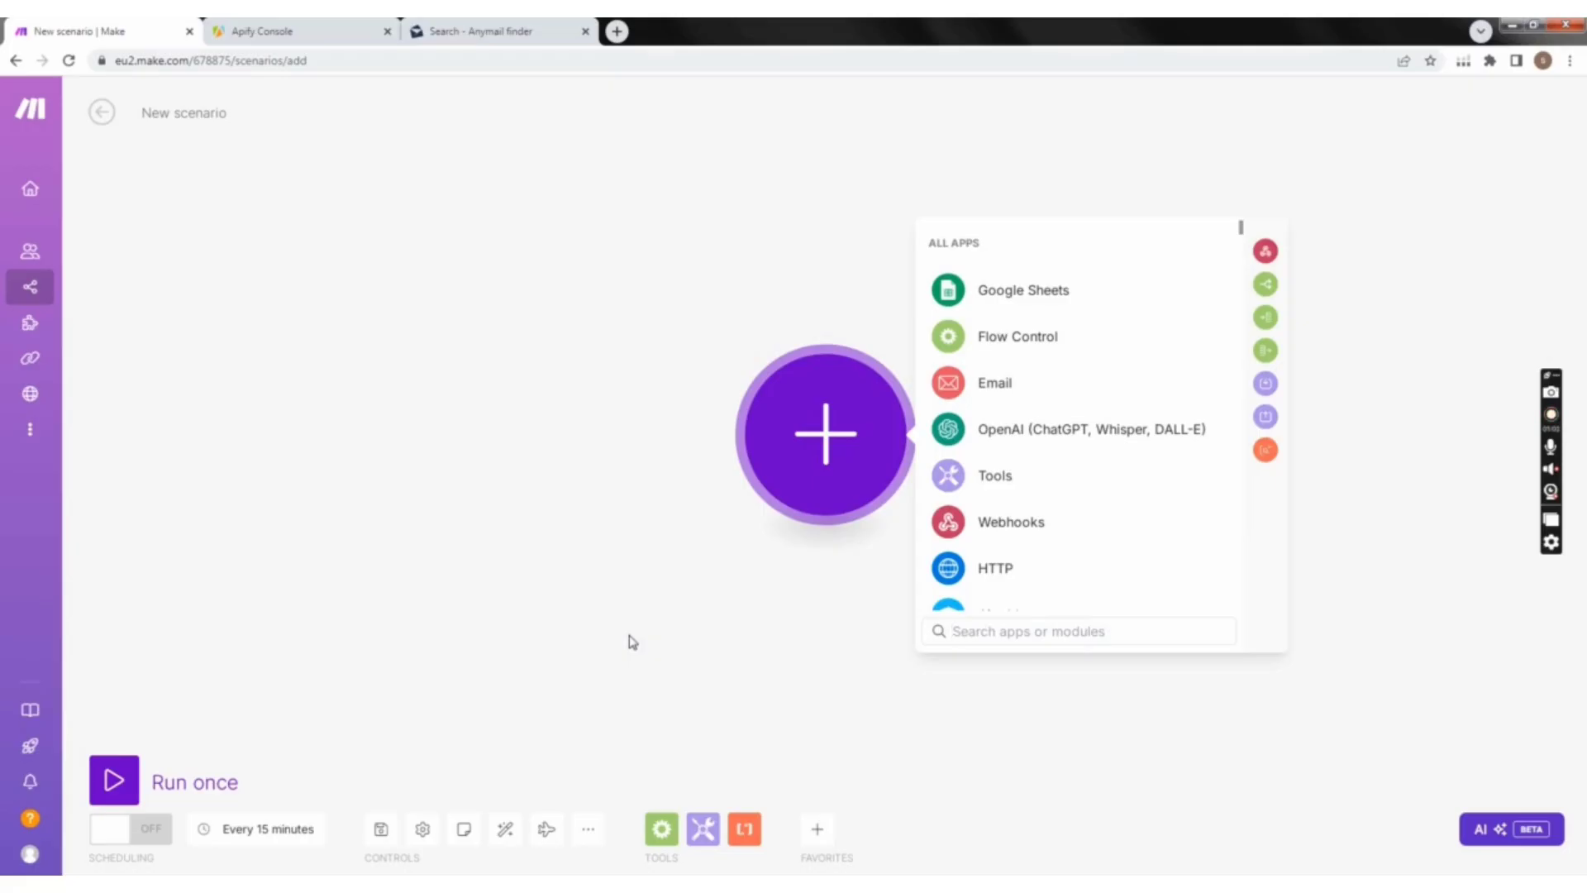
# Step: Add Apify's Run an Actor as the scenario's first module, leaving its connection uncreated
pyautogui.write('a')
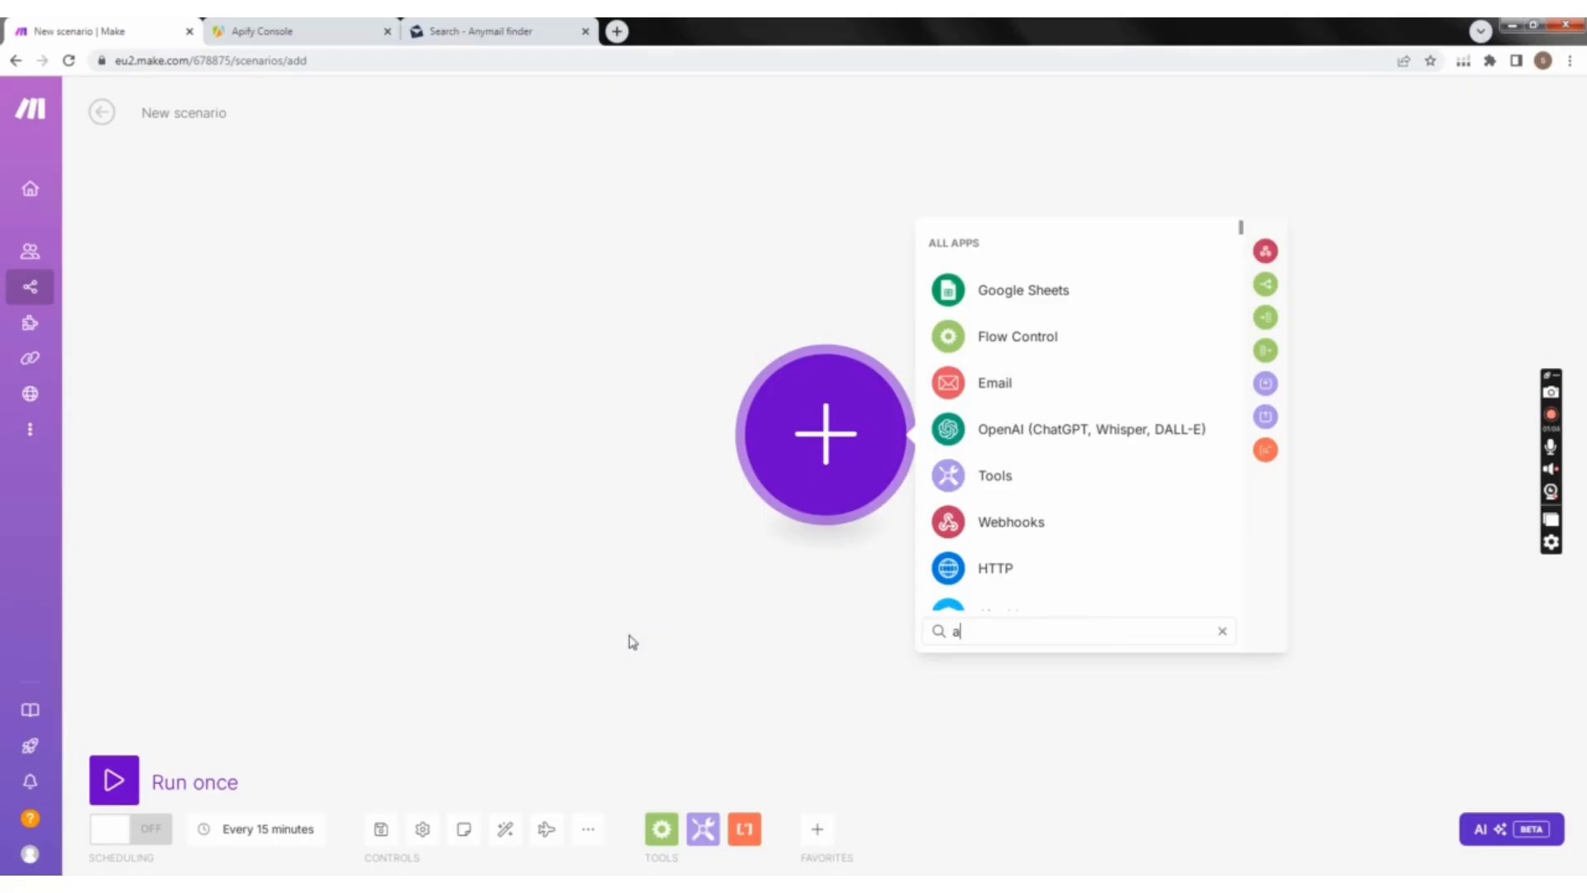
pyautogui.write('pi')
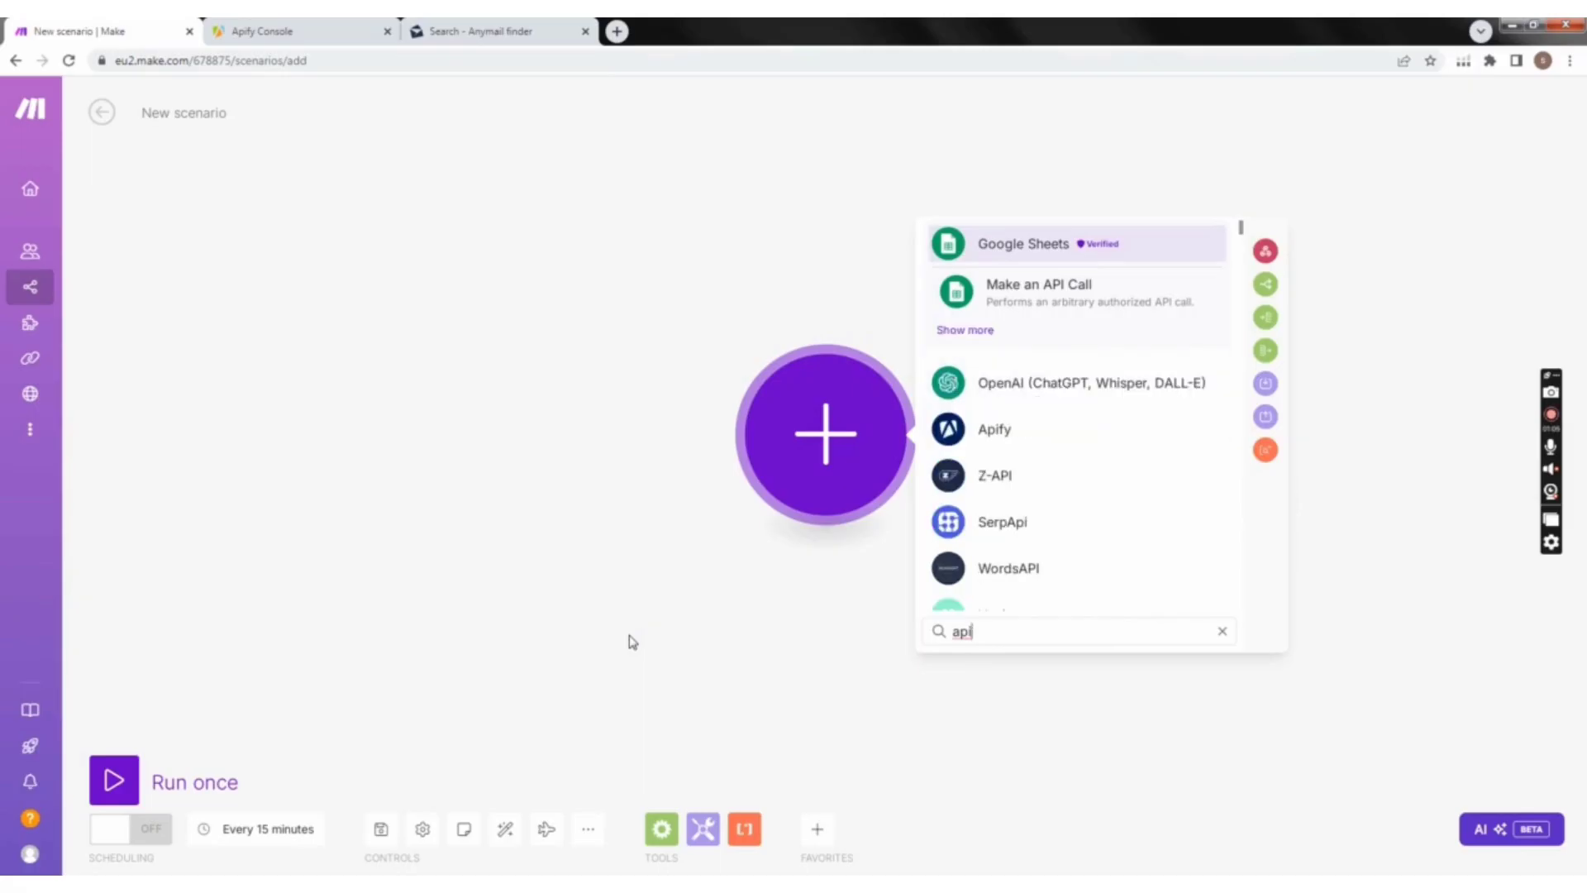
pyautogui.click(1009, 429)
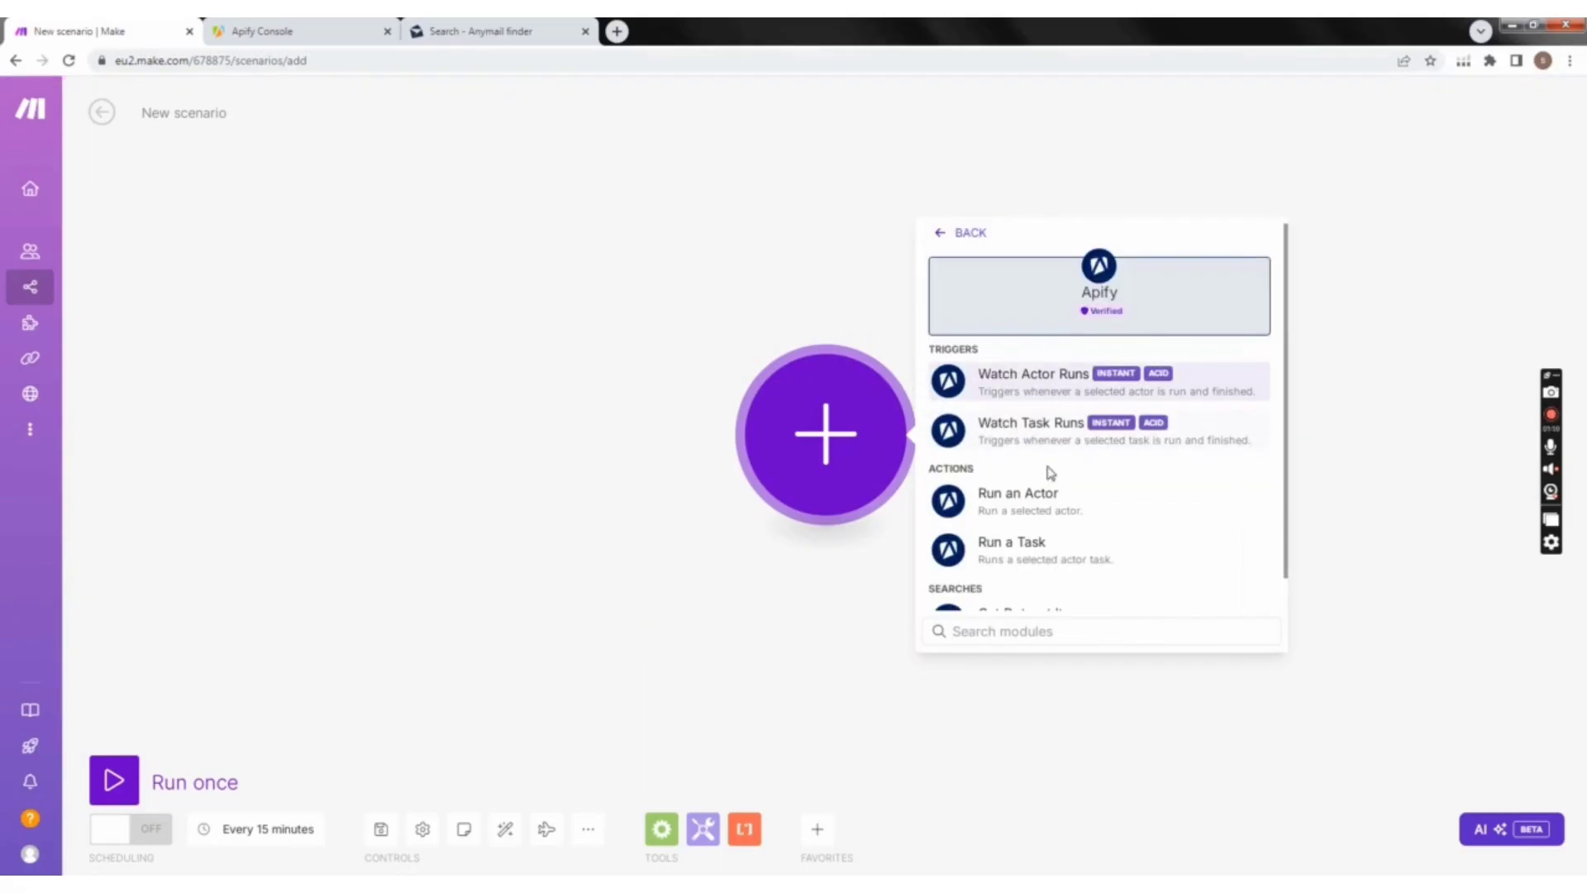
pyautogui.scroll(-1, 1087, 521)
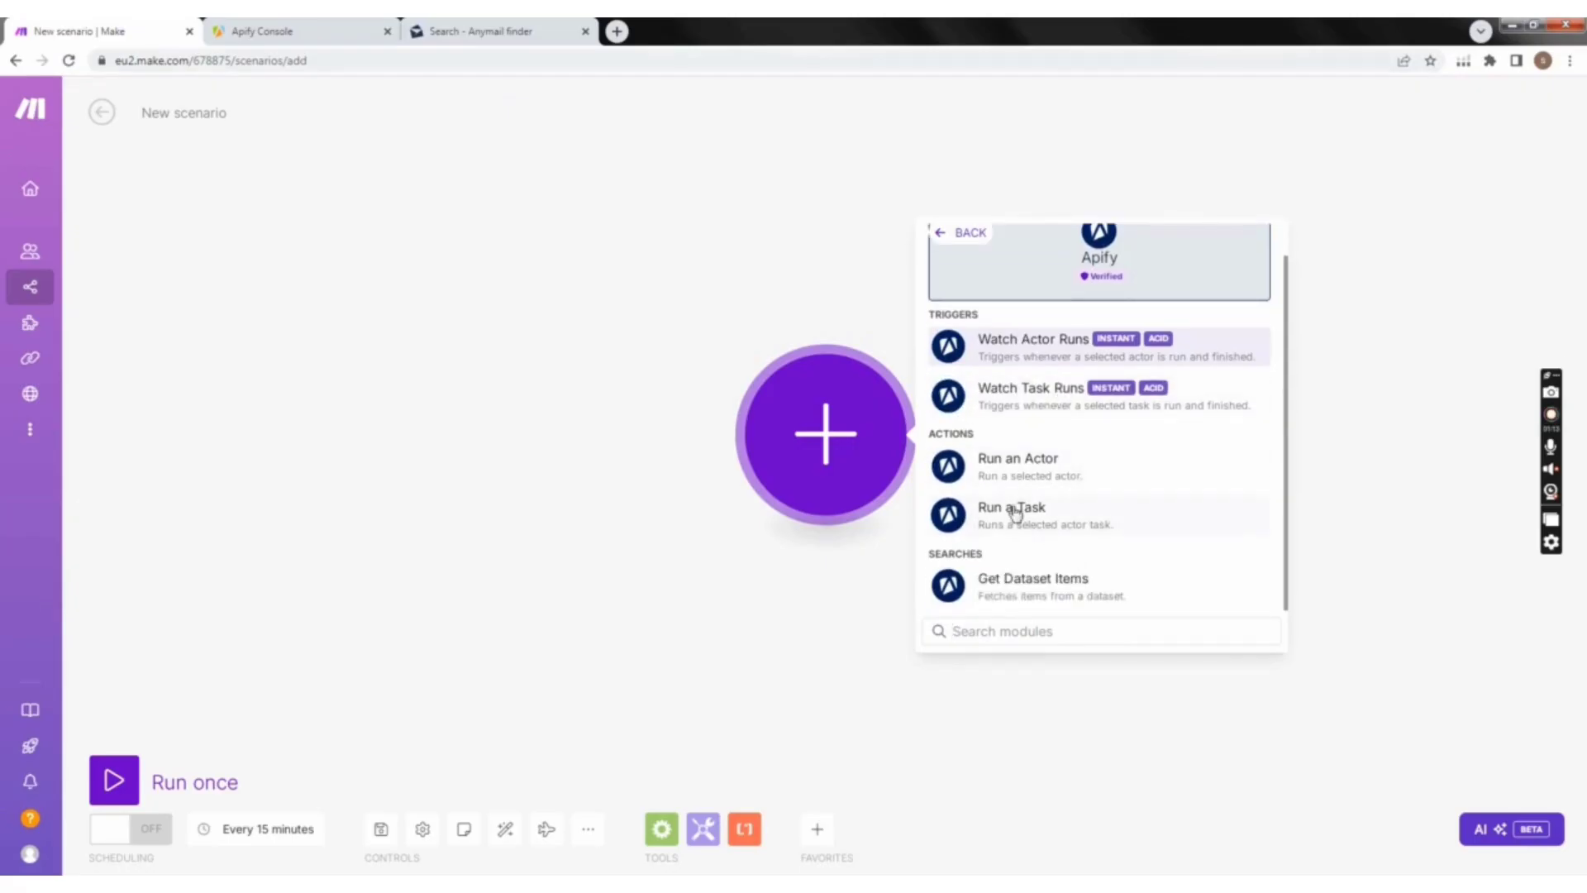
pyautogui.click(1061, 477)
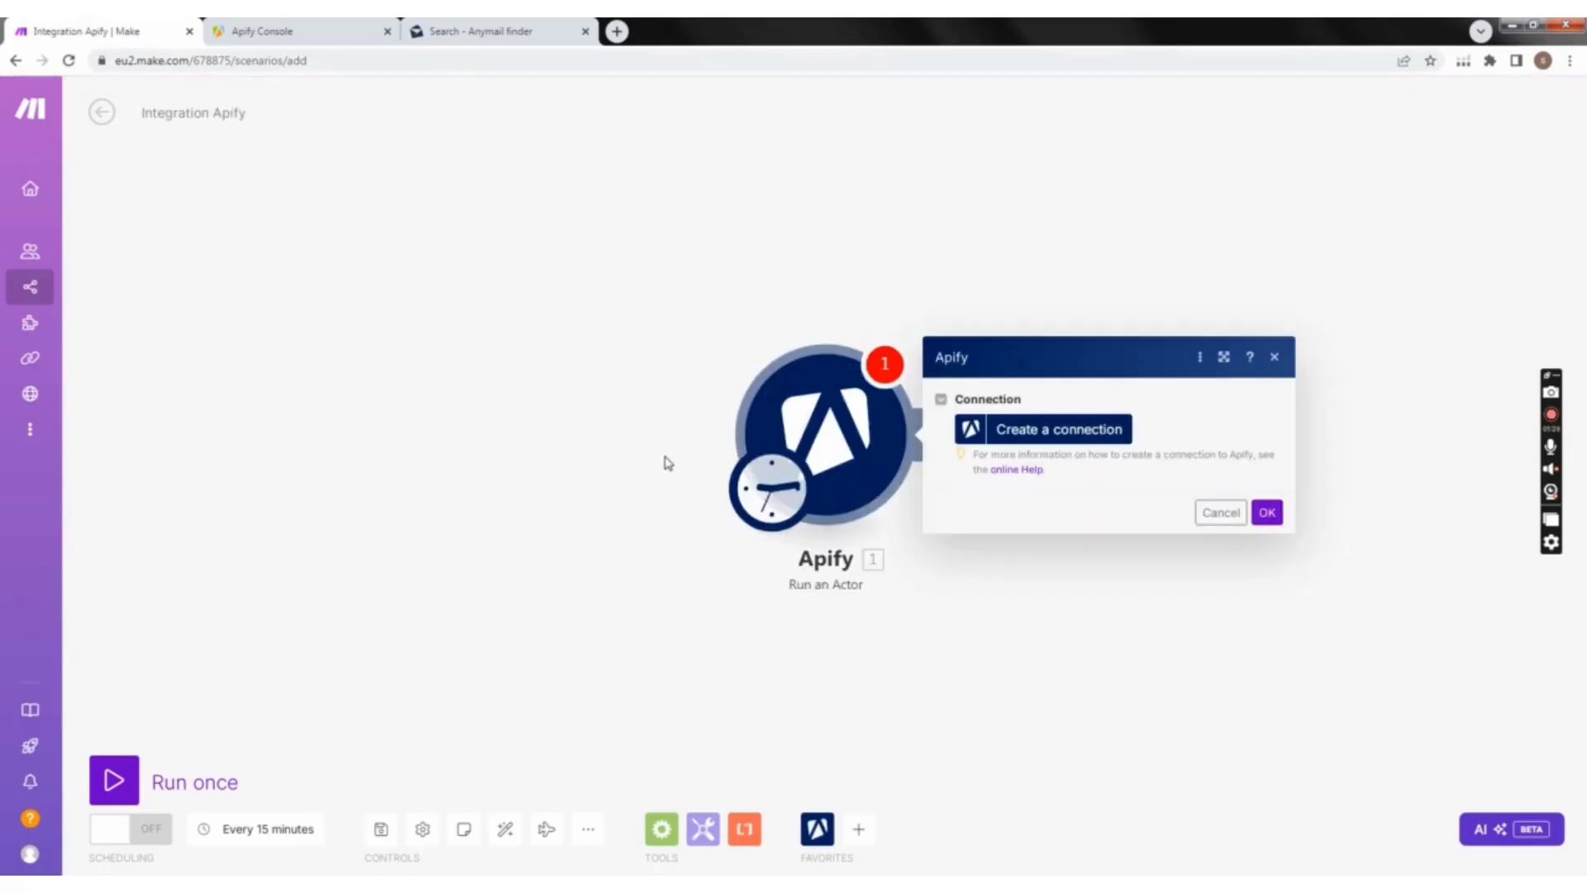
pyautogui.click(1266, 513)
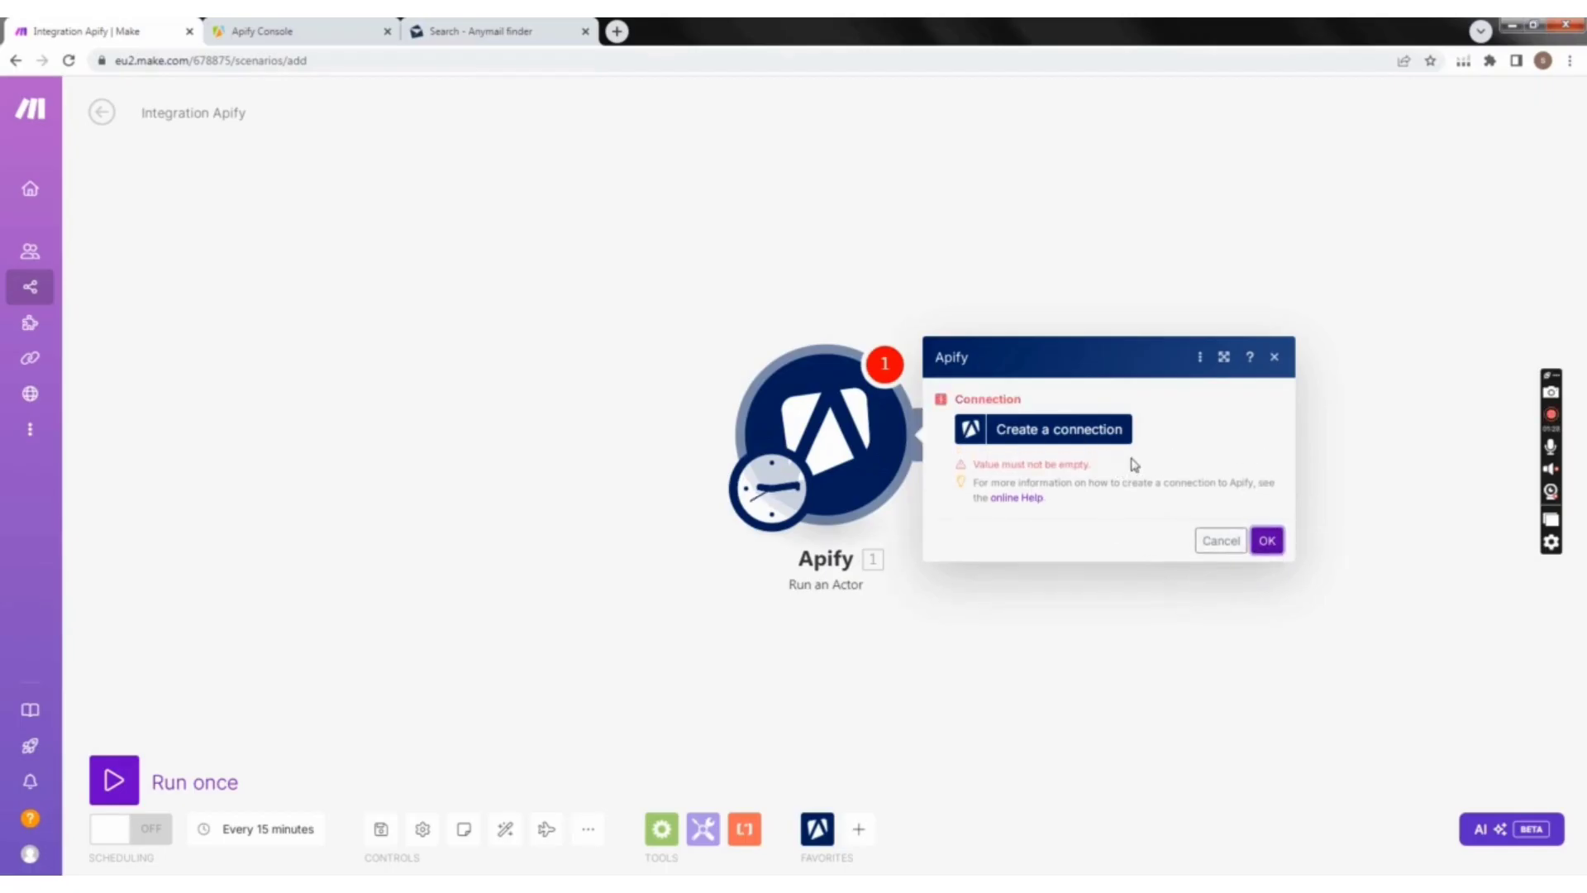
pyautogui.click(1273, 358)
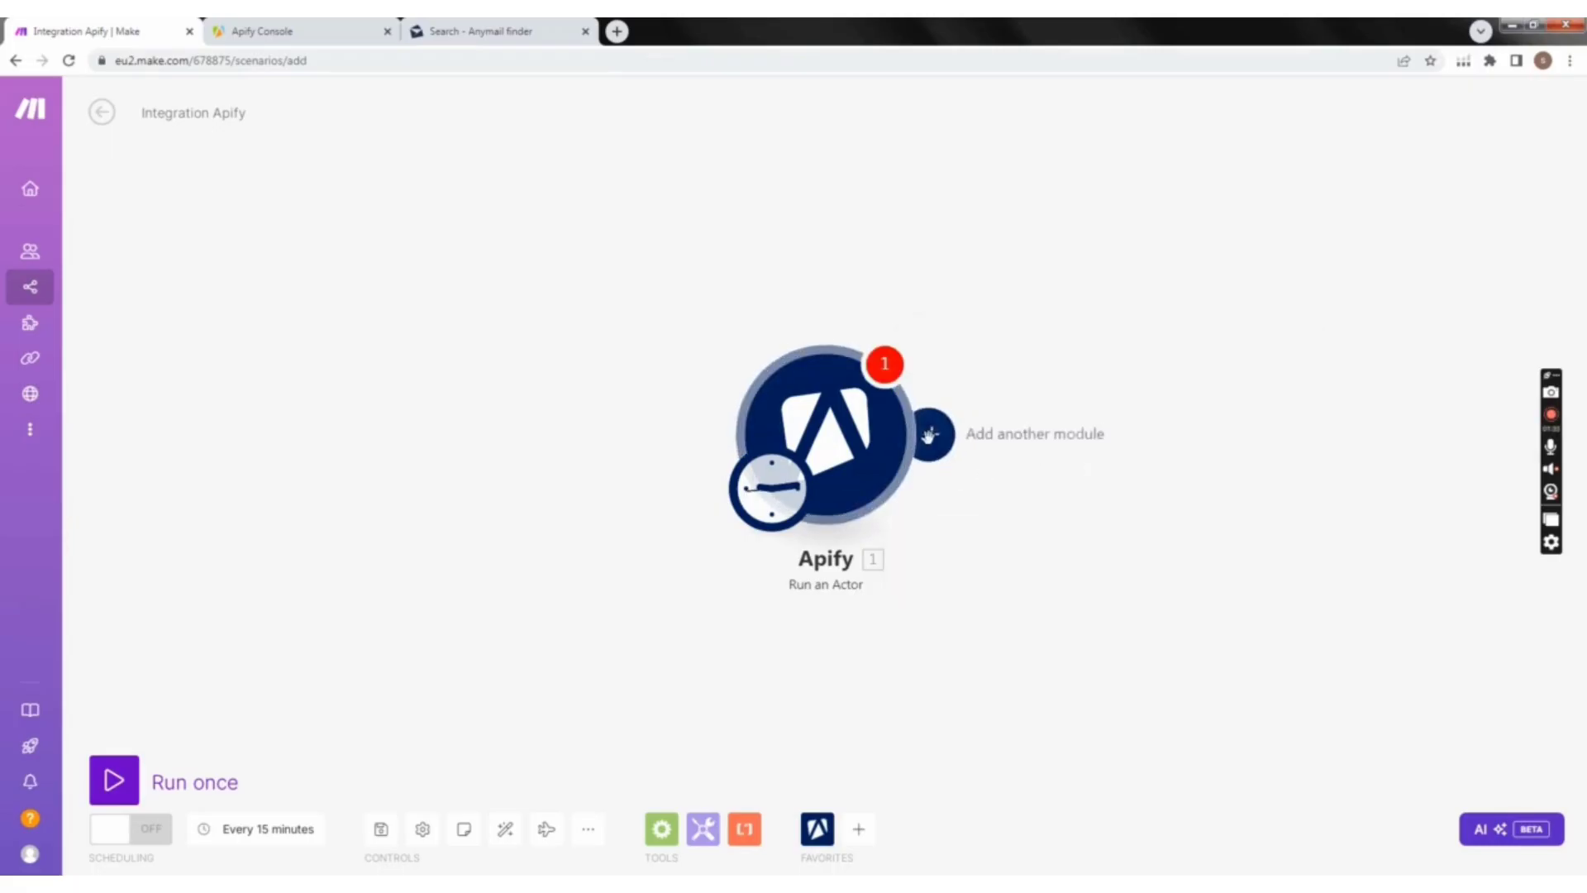
# Step: Add Apify's Get Dataset Items as the second module after Run an Actor, leaving its connection uncreated
pyautogui.click(931, 457)
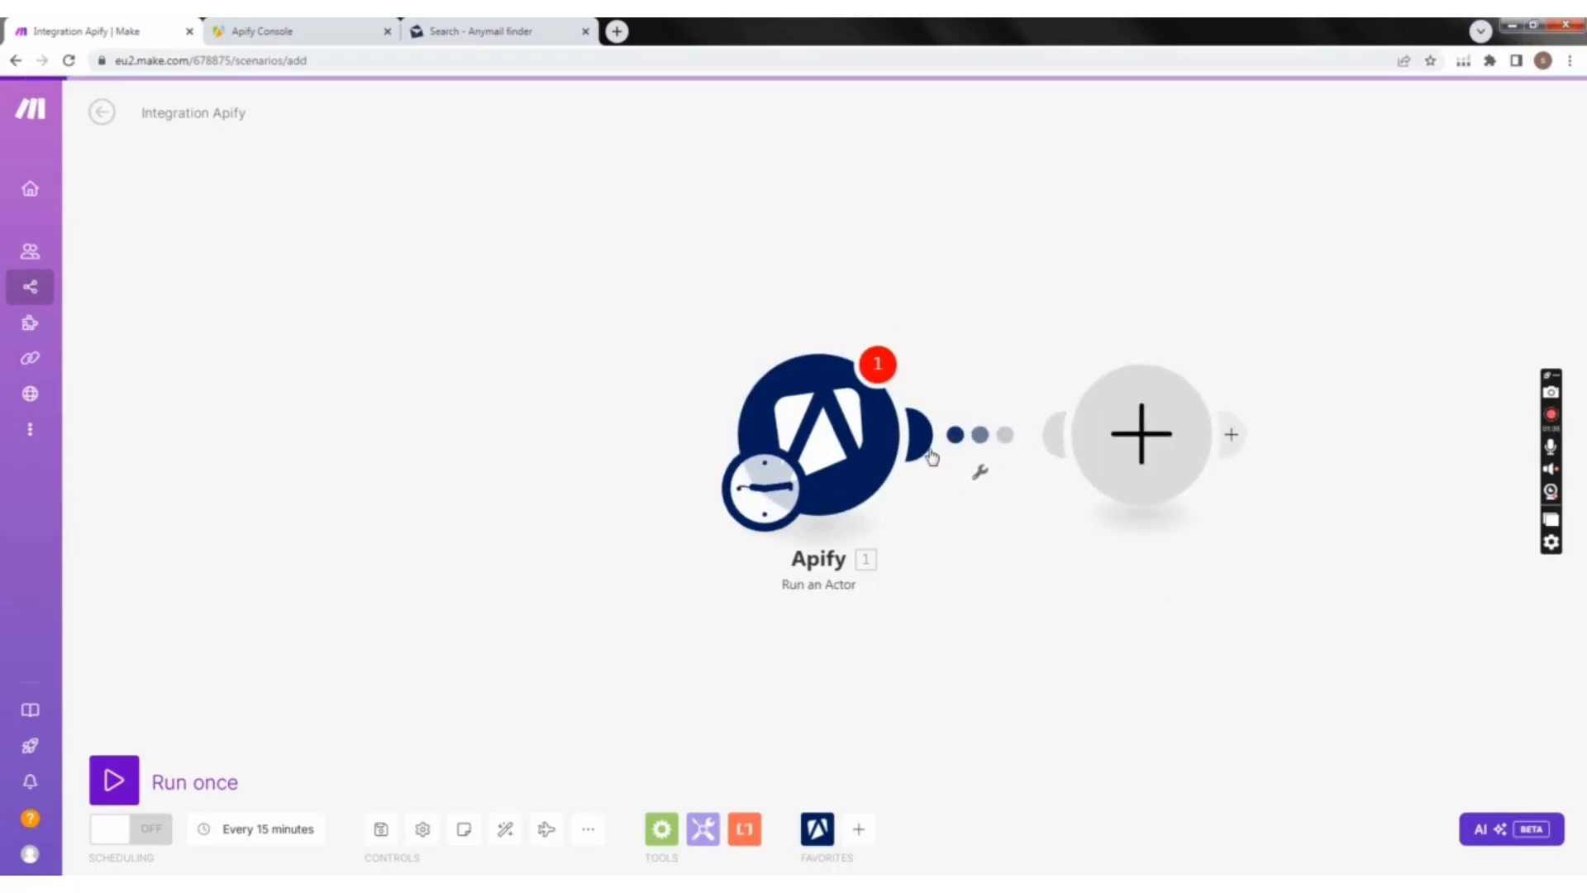
pyautogui.click(1100, 445)
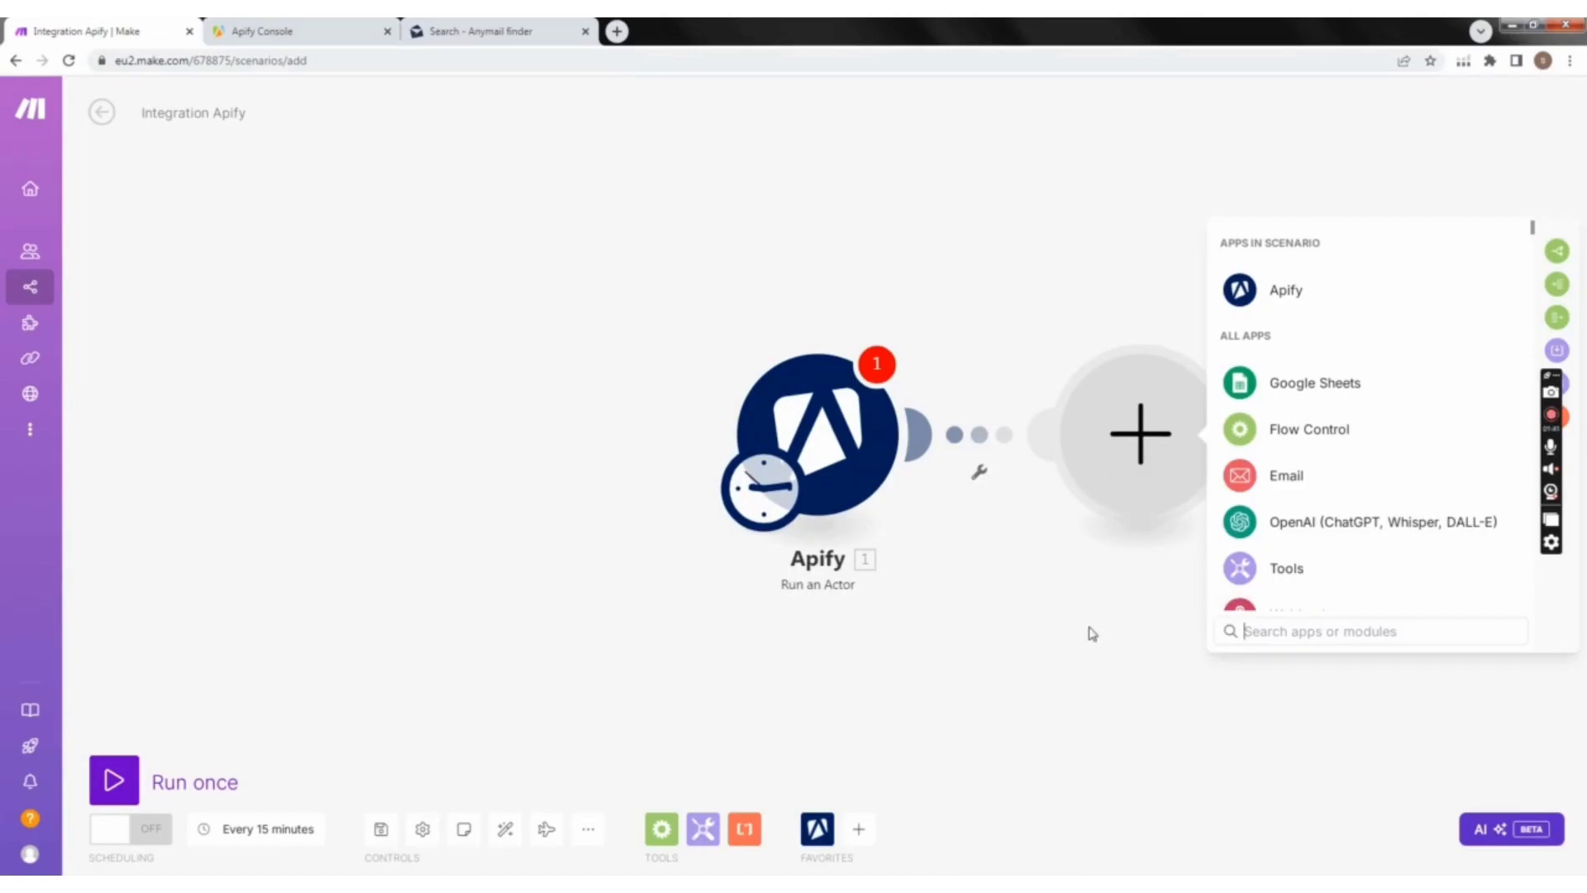
pyautogui.write('a')
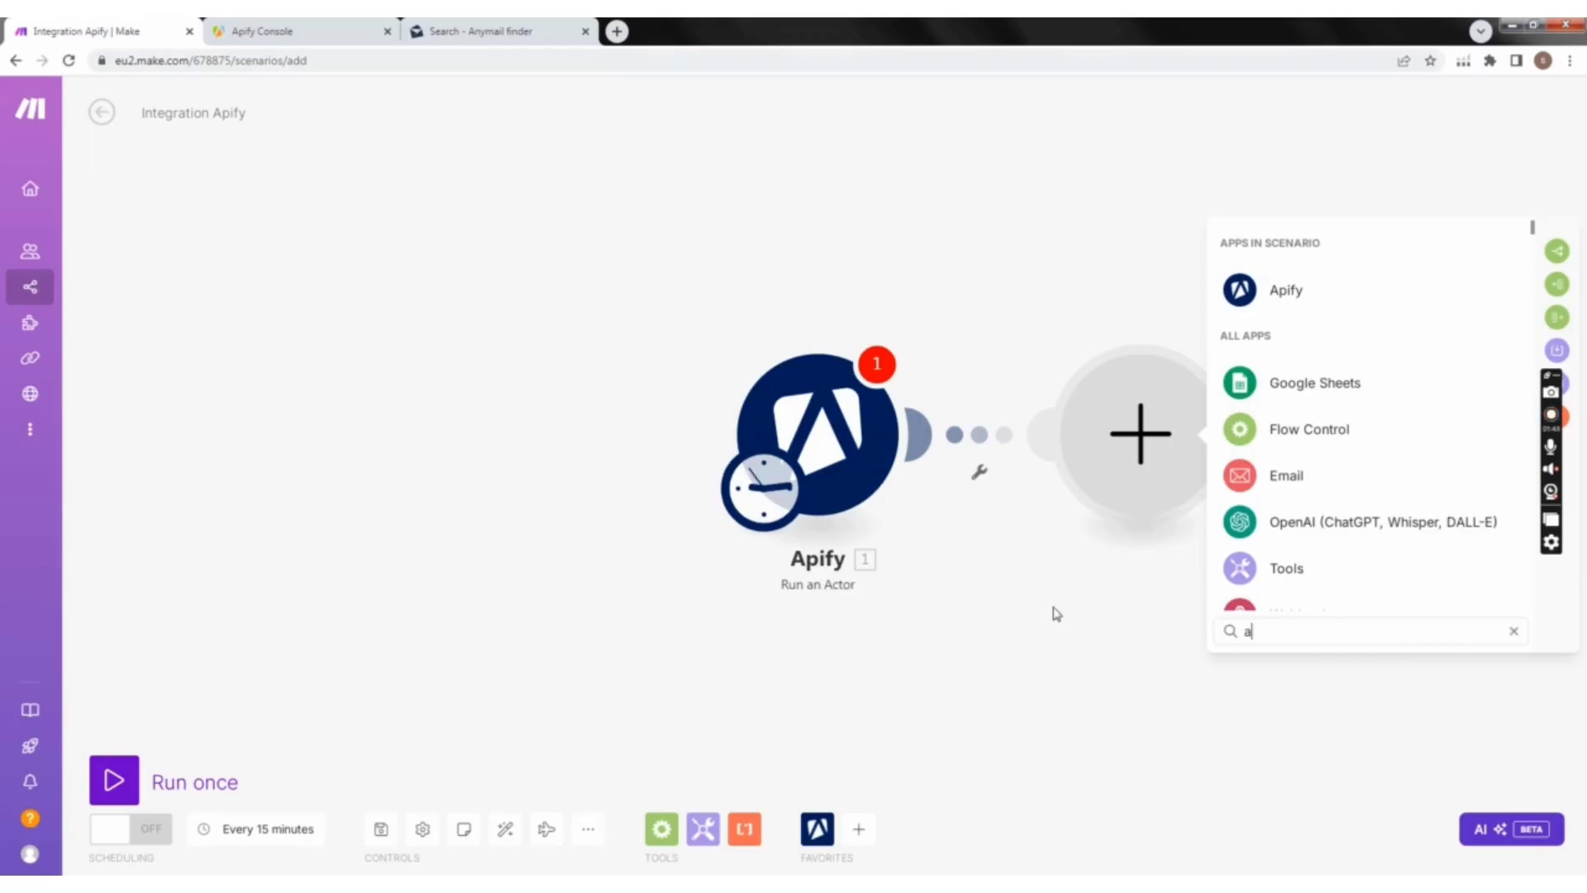
pyautogui.write('pi')
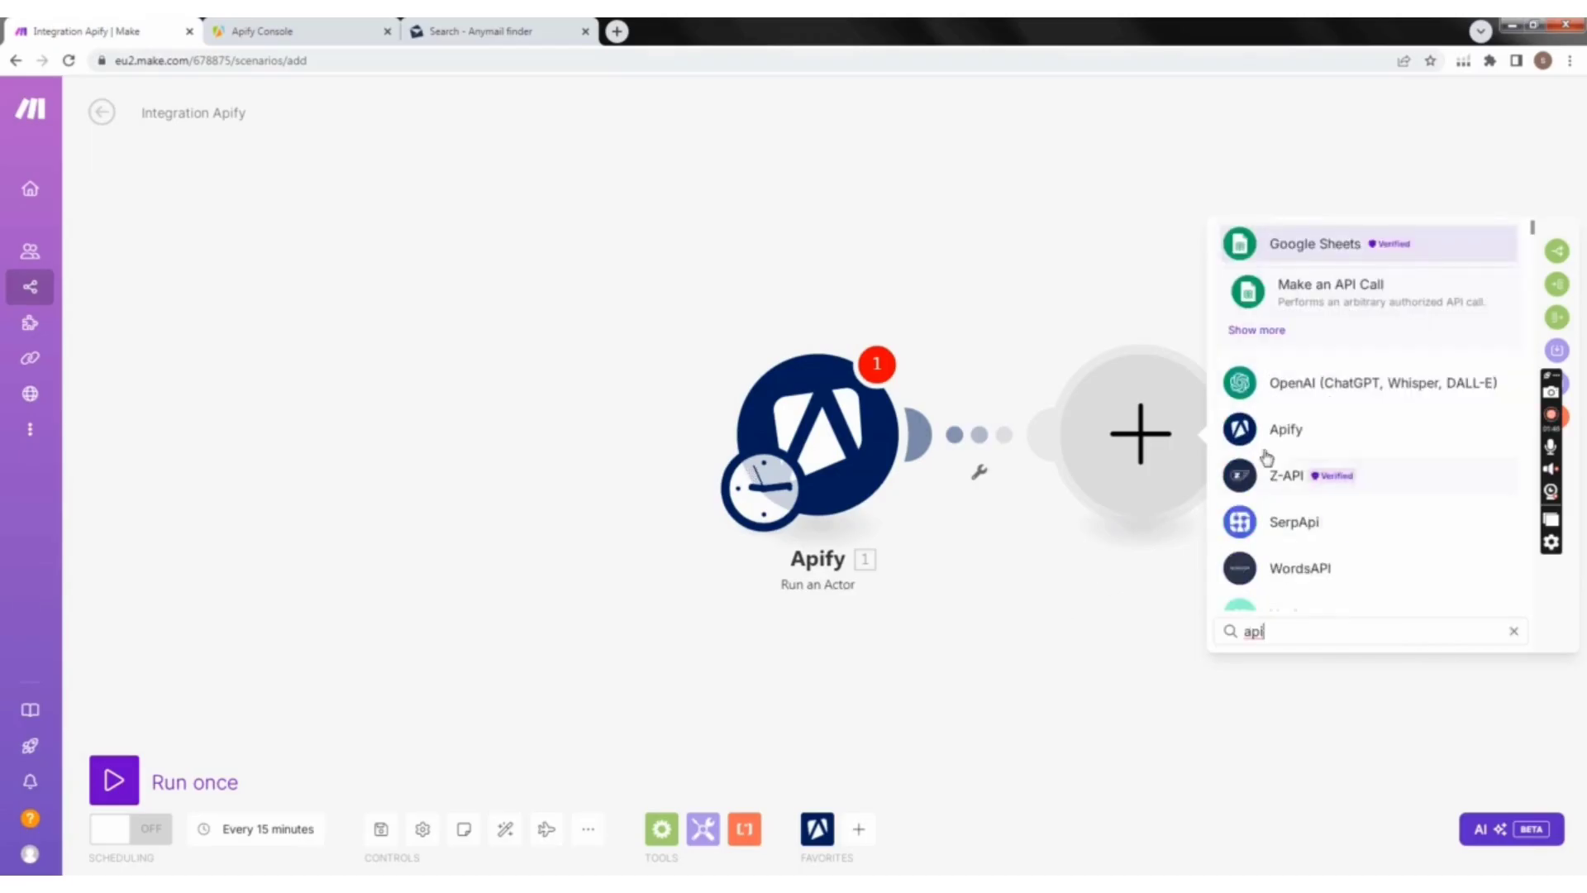
pyautogui.click(1294, 431)
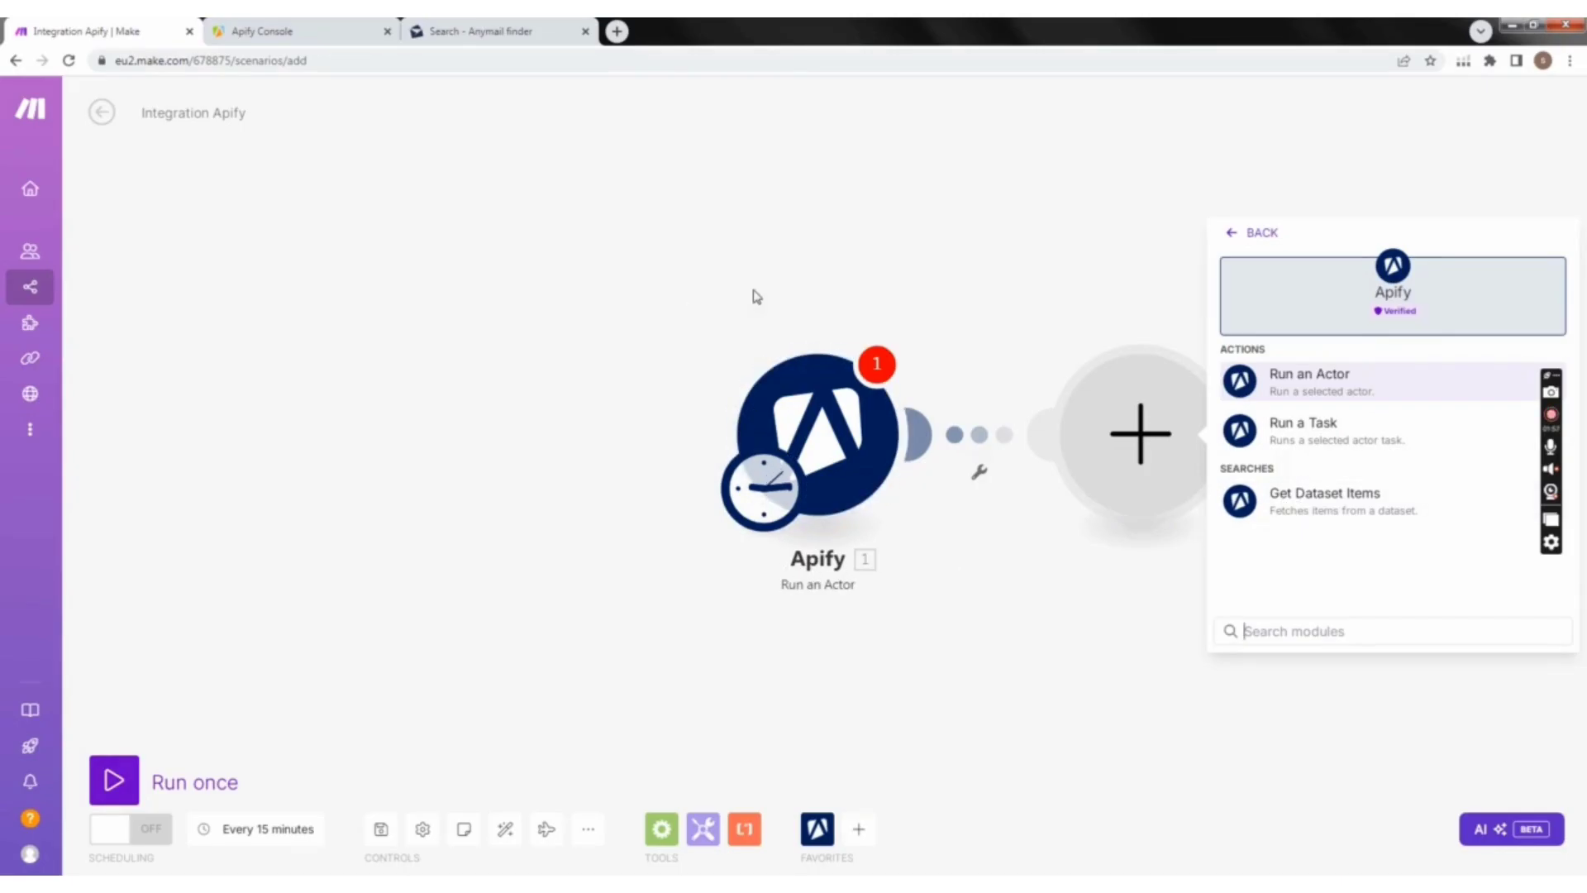
pyautogui.click(1345, 505)
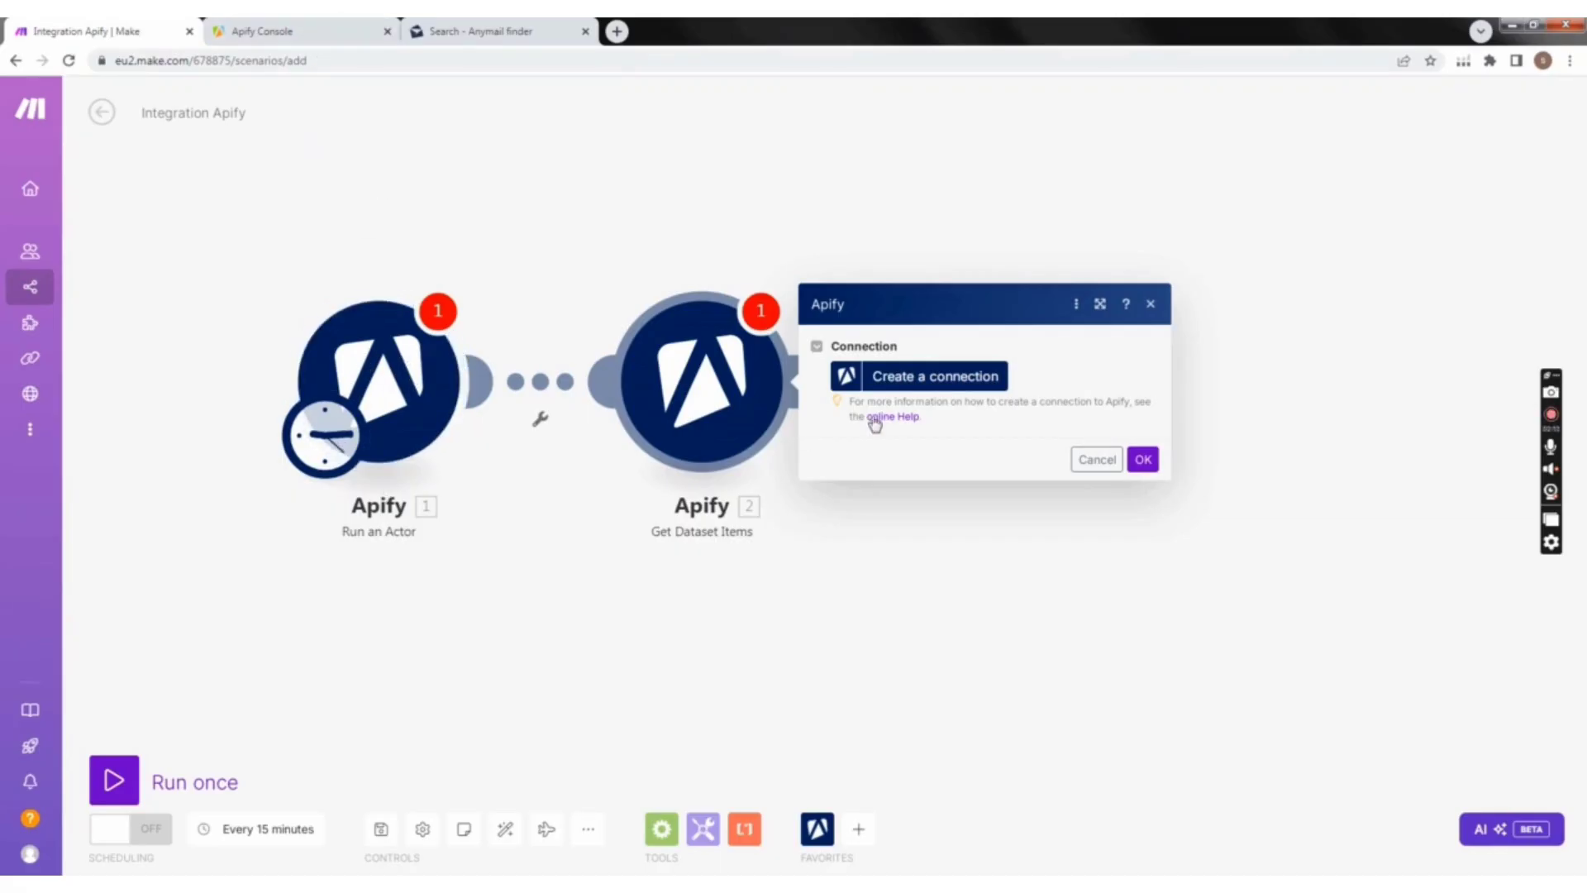
pyautogui.click(1144, 459)
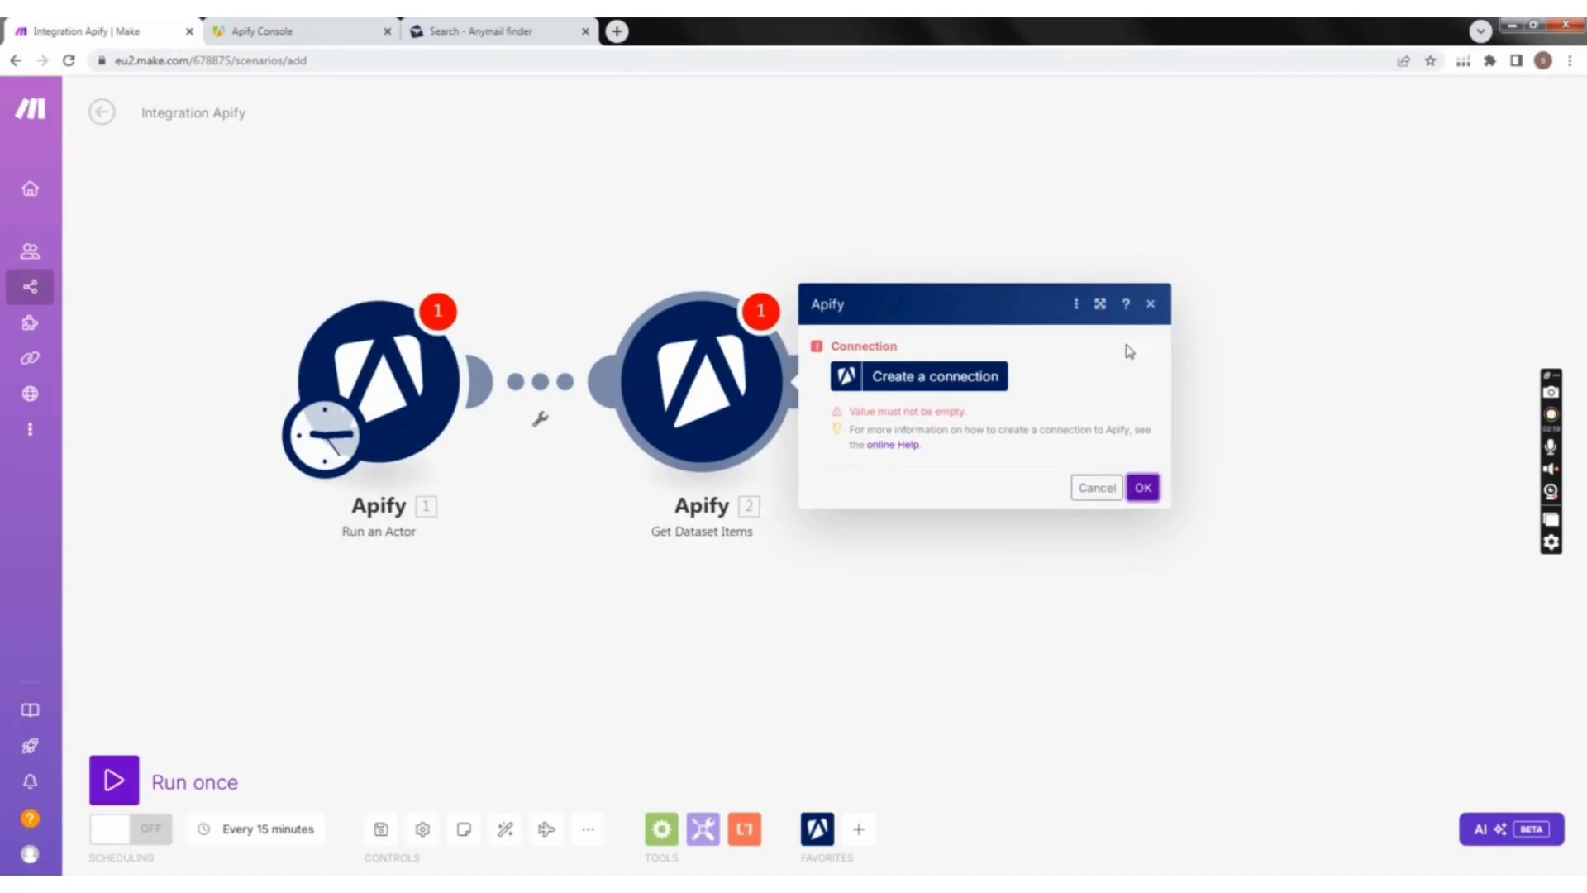
pyautogui.click(1153, 307)
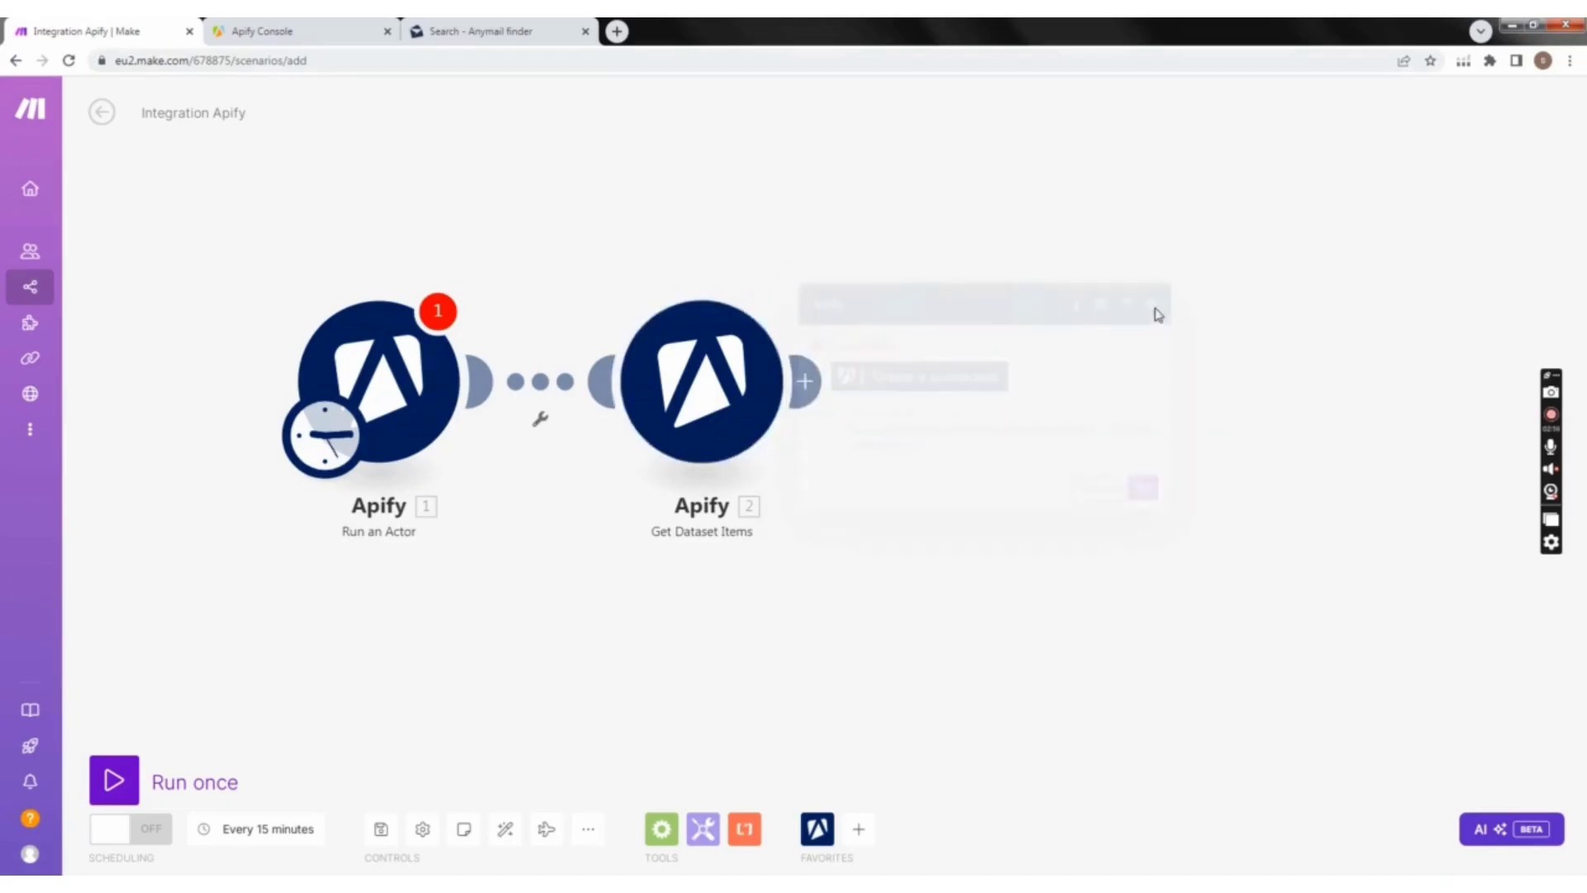
# Step: Add Anymail finder's Search for a Company's Emails as the third module, leaving its connection uncreated
pyautogui.click(812, 391)
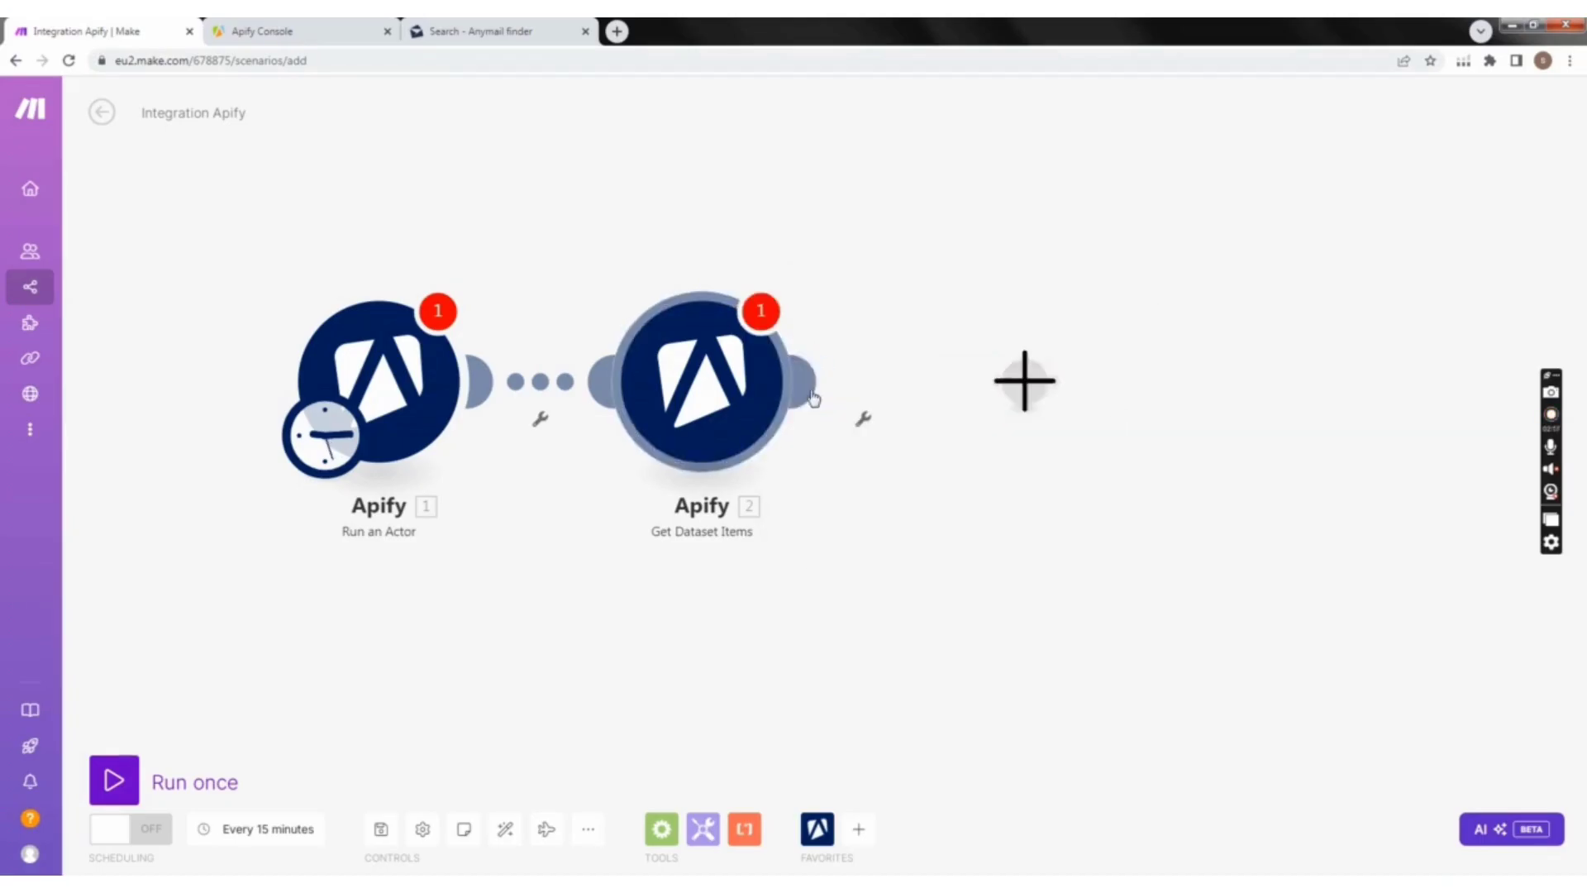
pyautogui.click(1024, 396)
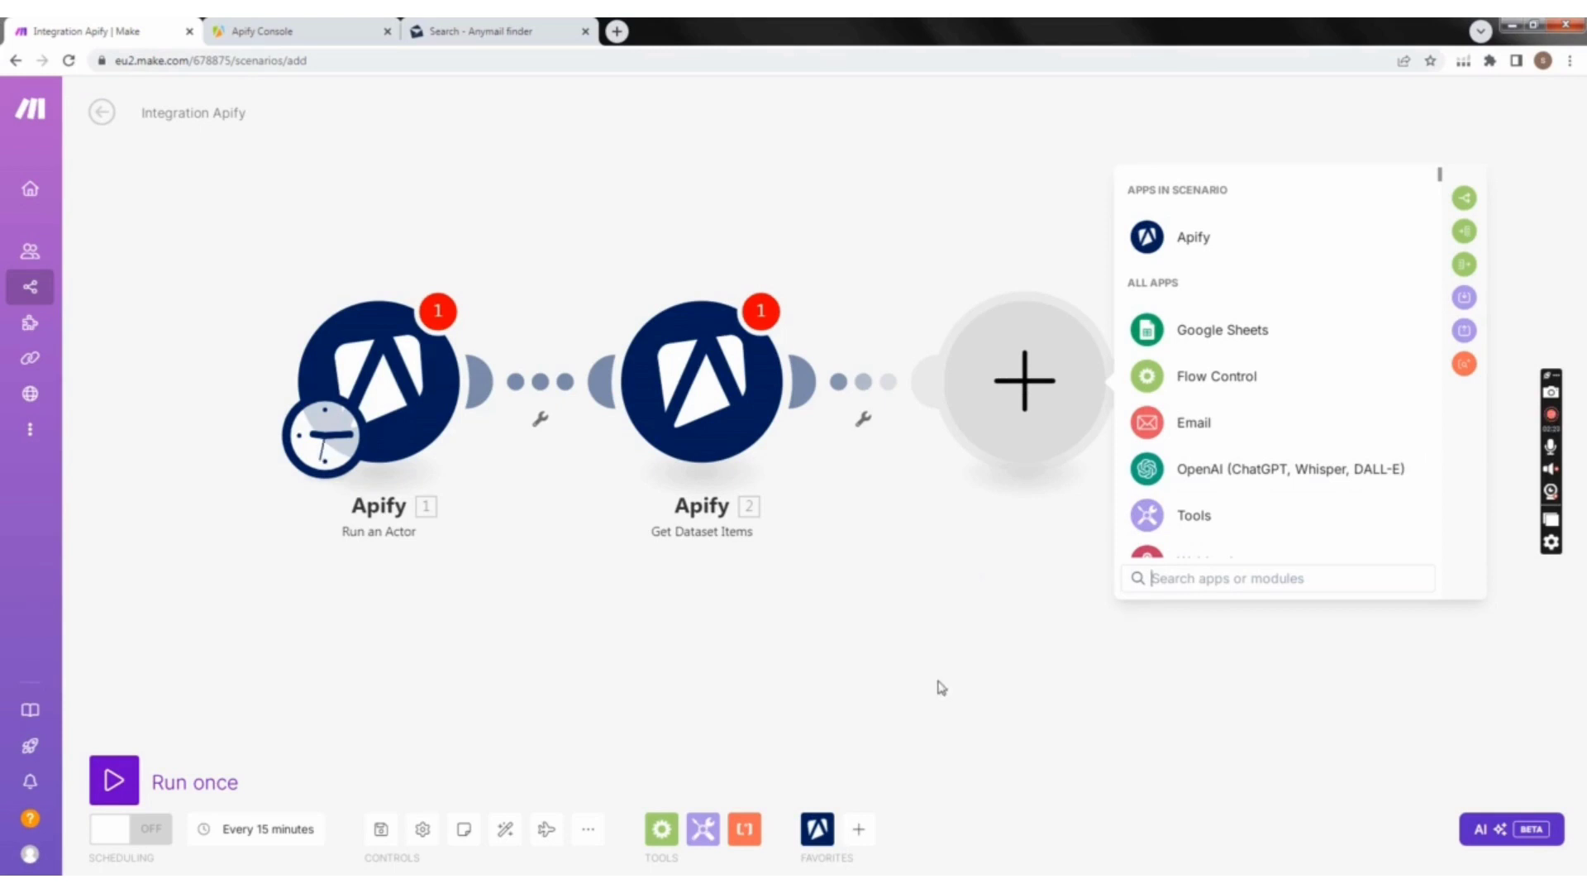
pyautogui.write('any')
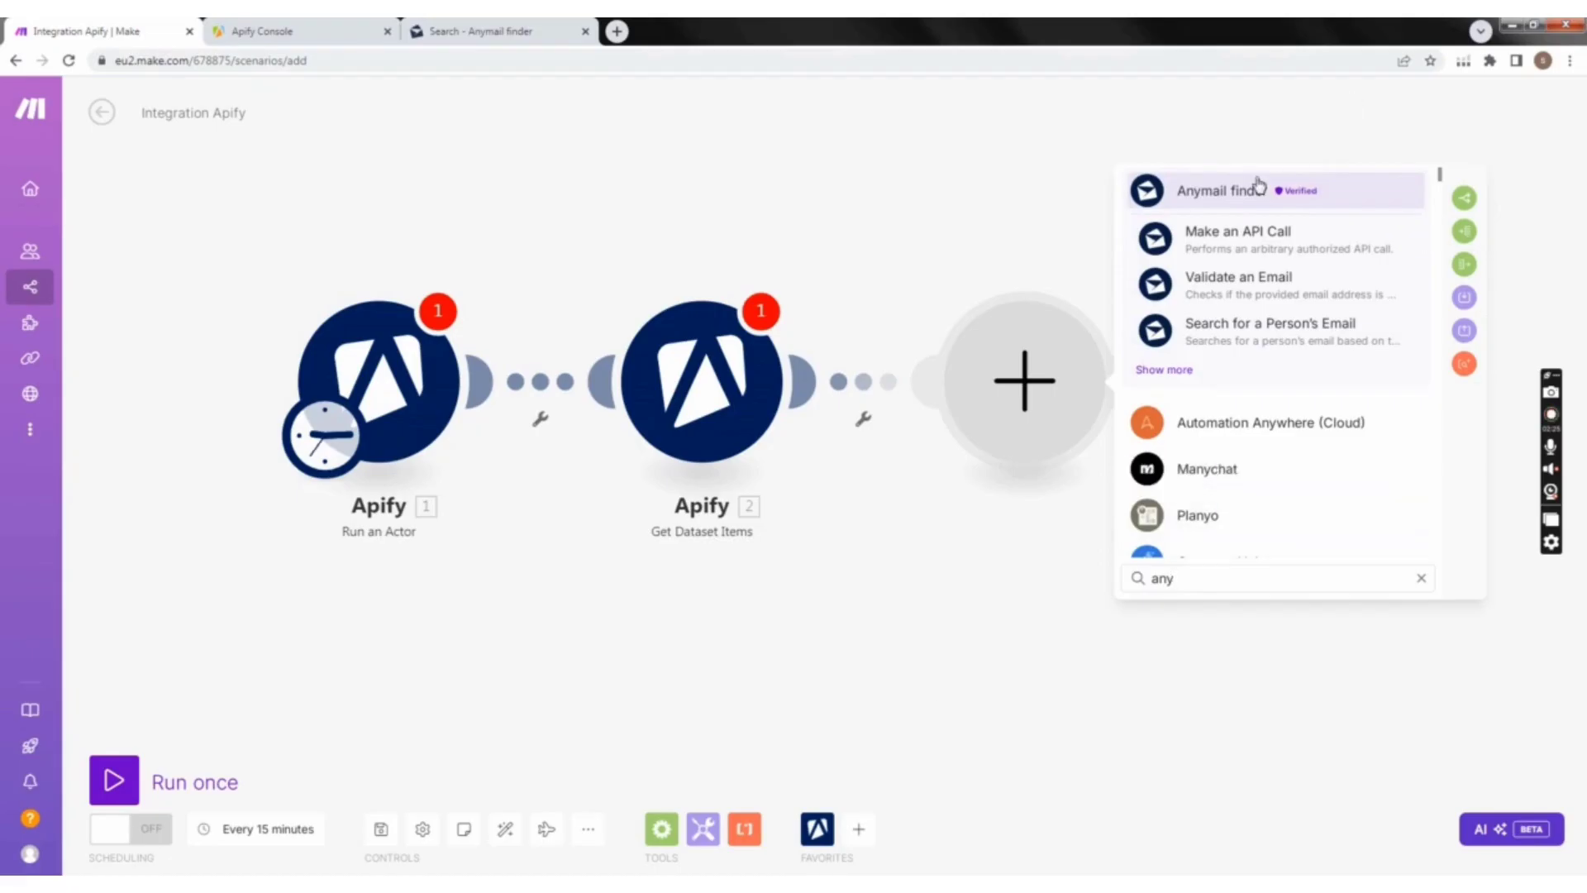
pyautogui.click(1241, 195)
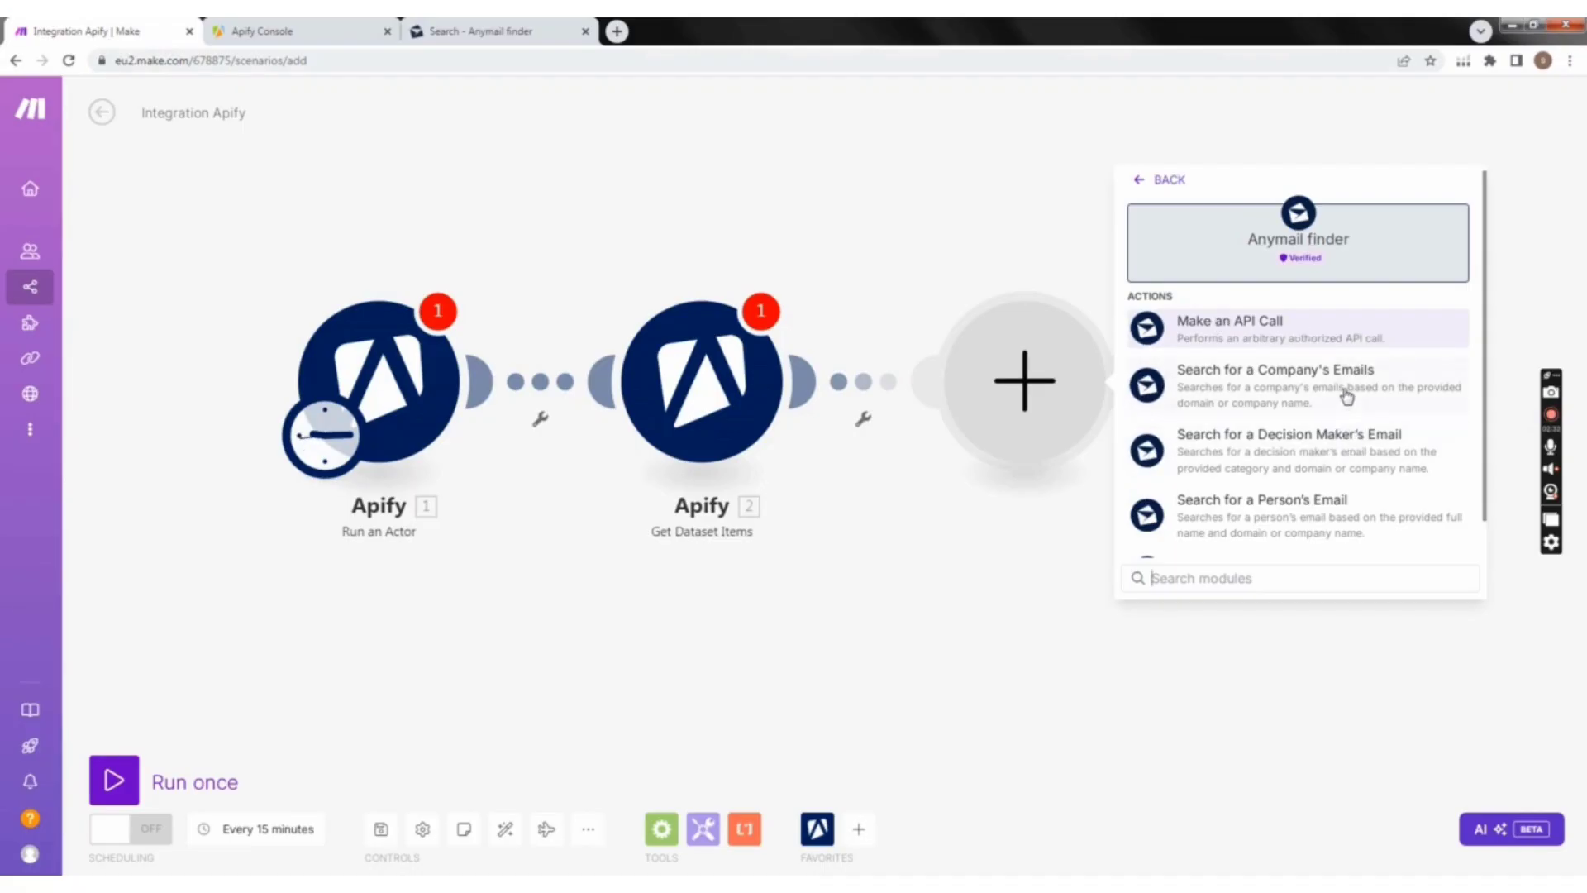
pyautogui.scroll(-1, 1347, 396)
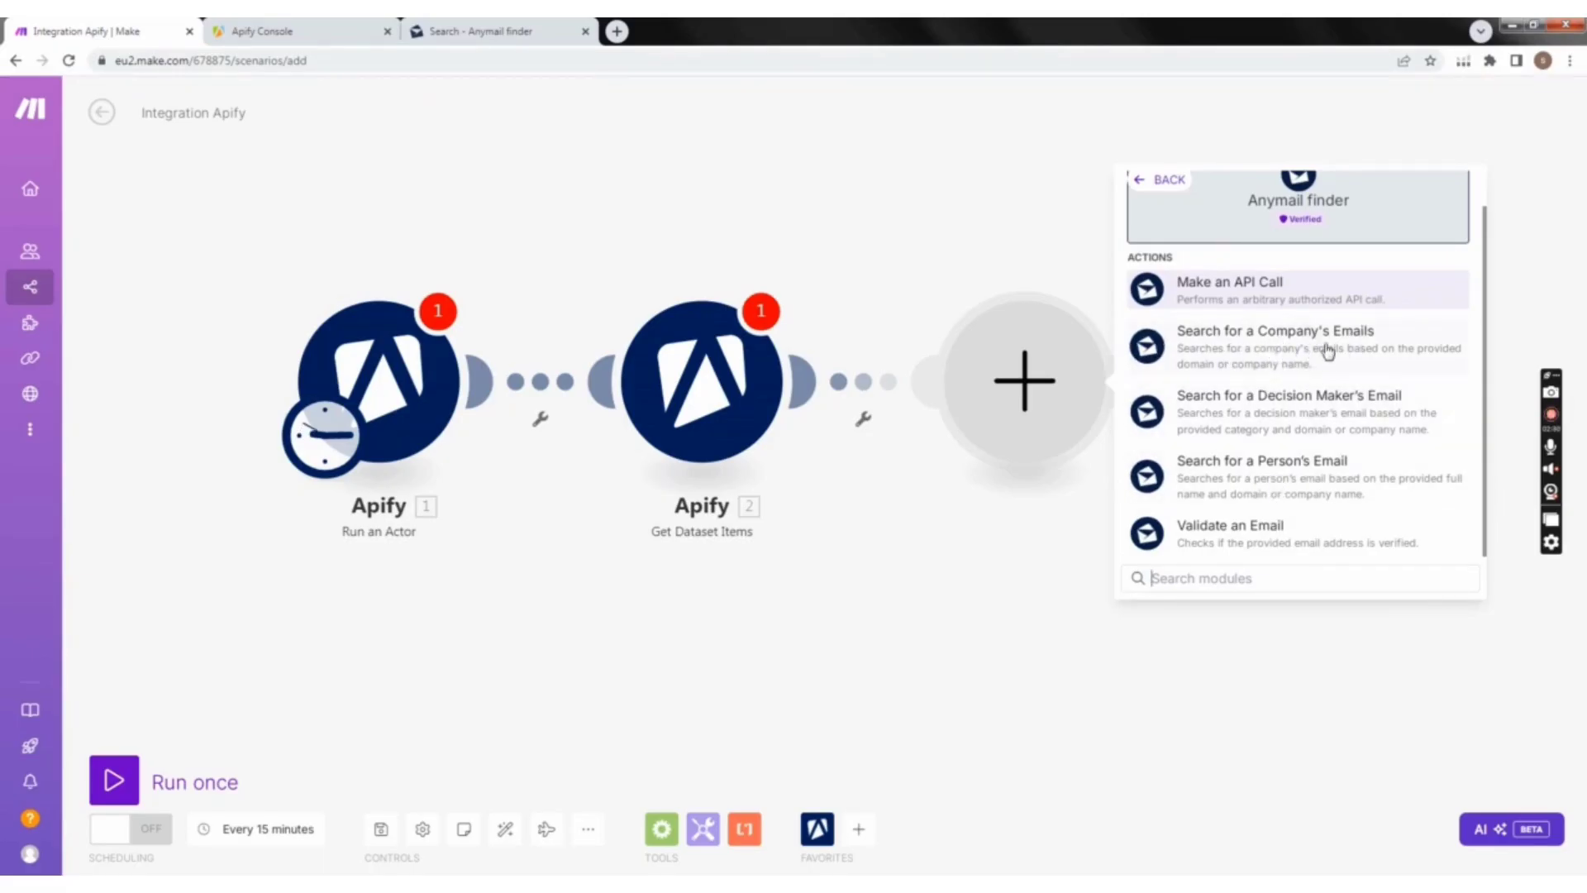
pyautogui.click(1261, 347)
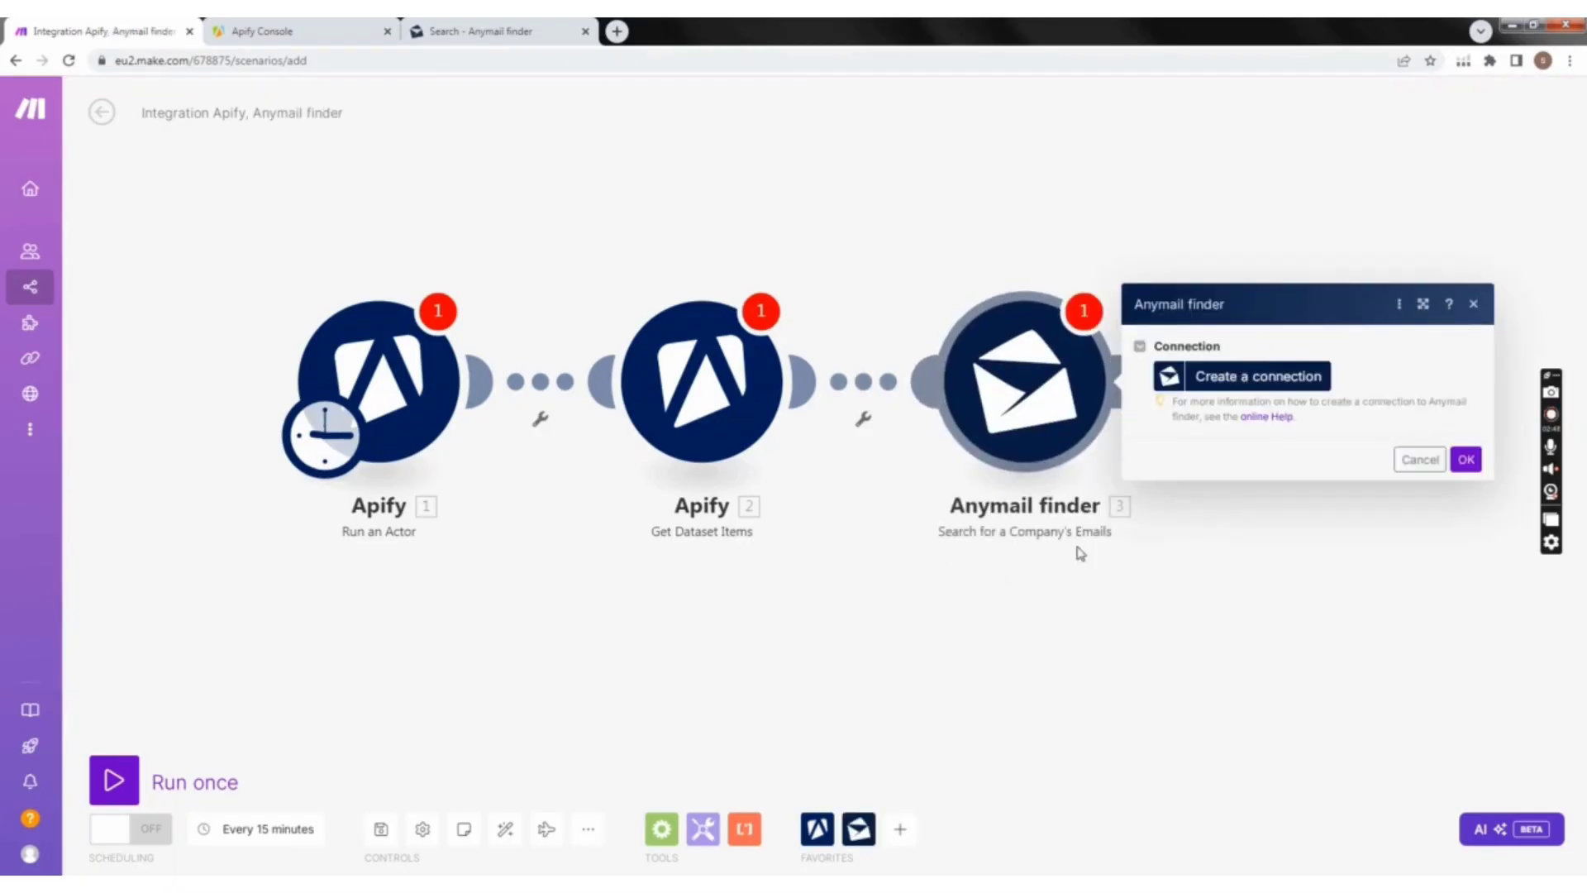
pyautogui.click(1473, 305)
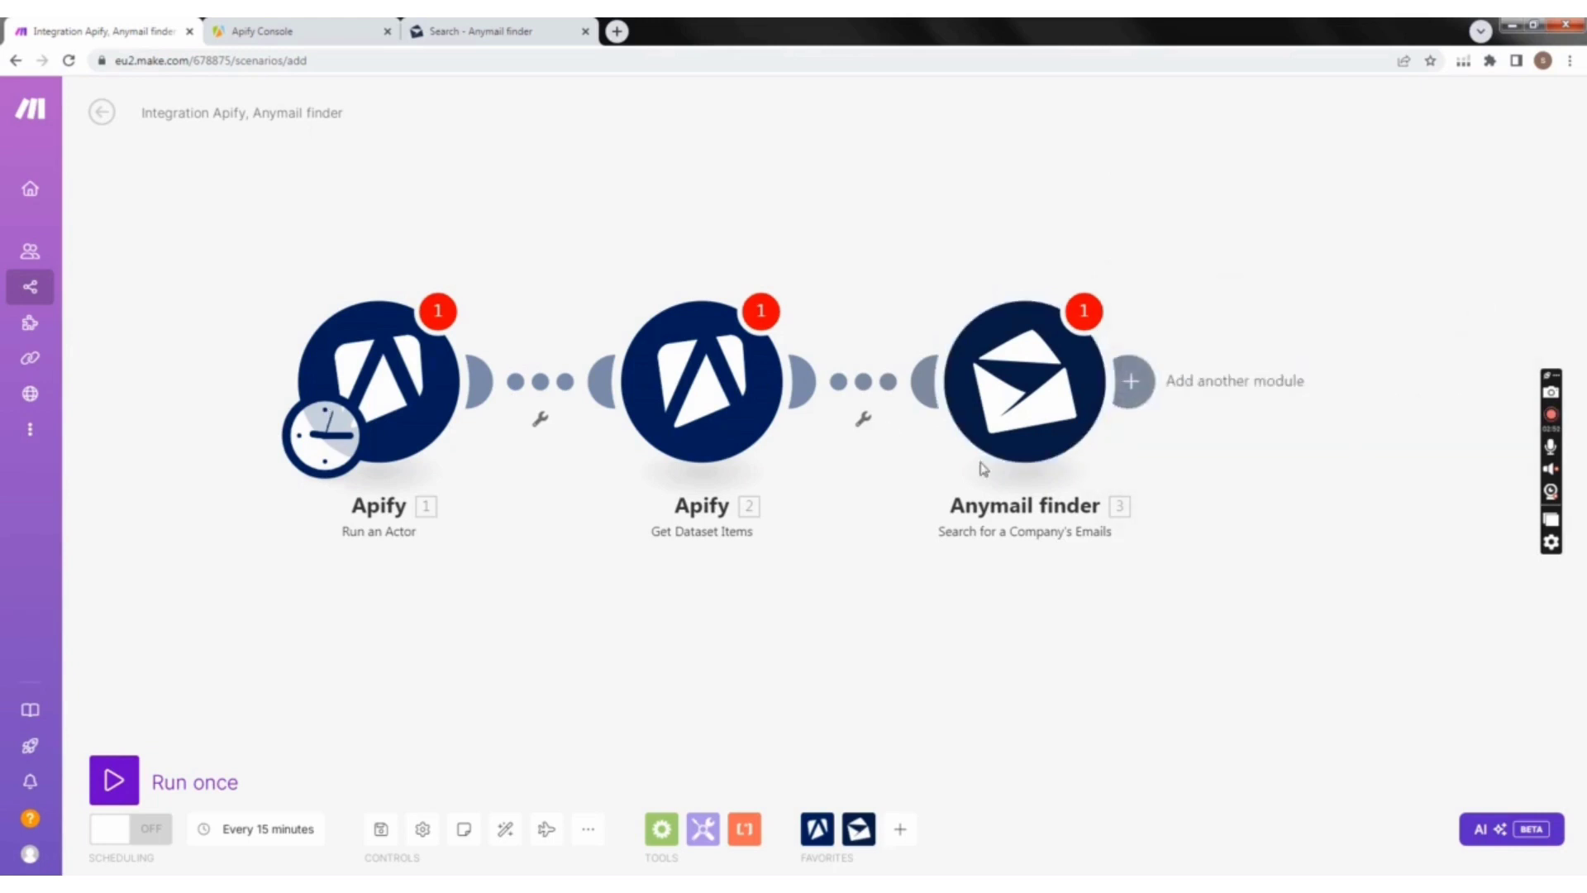
# Step: Check the connection settings of the Run an Actor and Get Dataset Items modules and close them without creating a connection
pyautogui.click(434, 368)
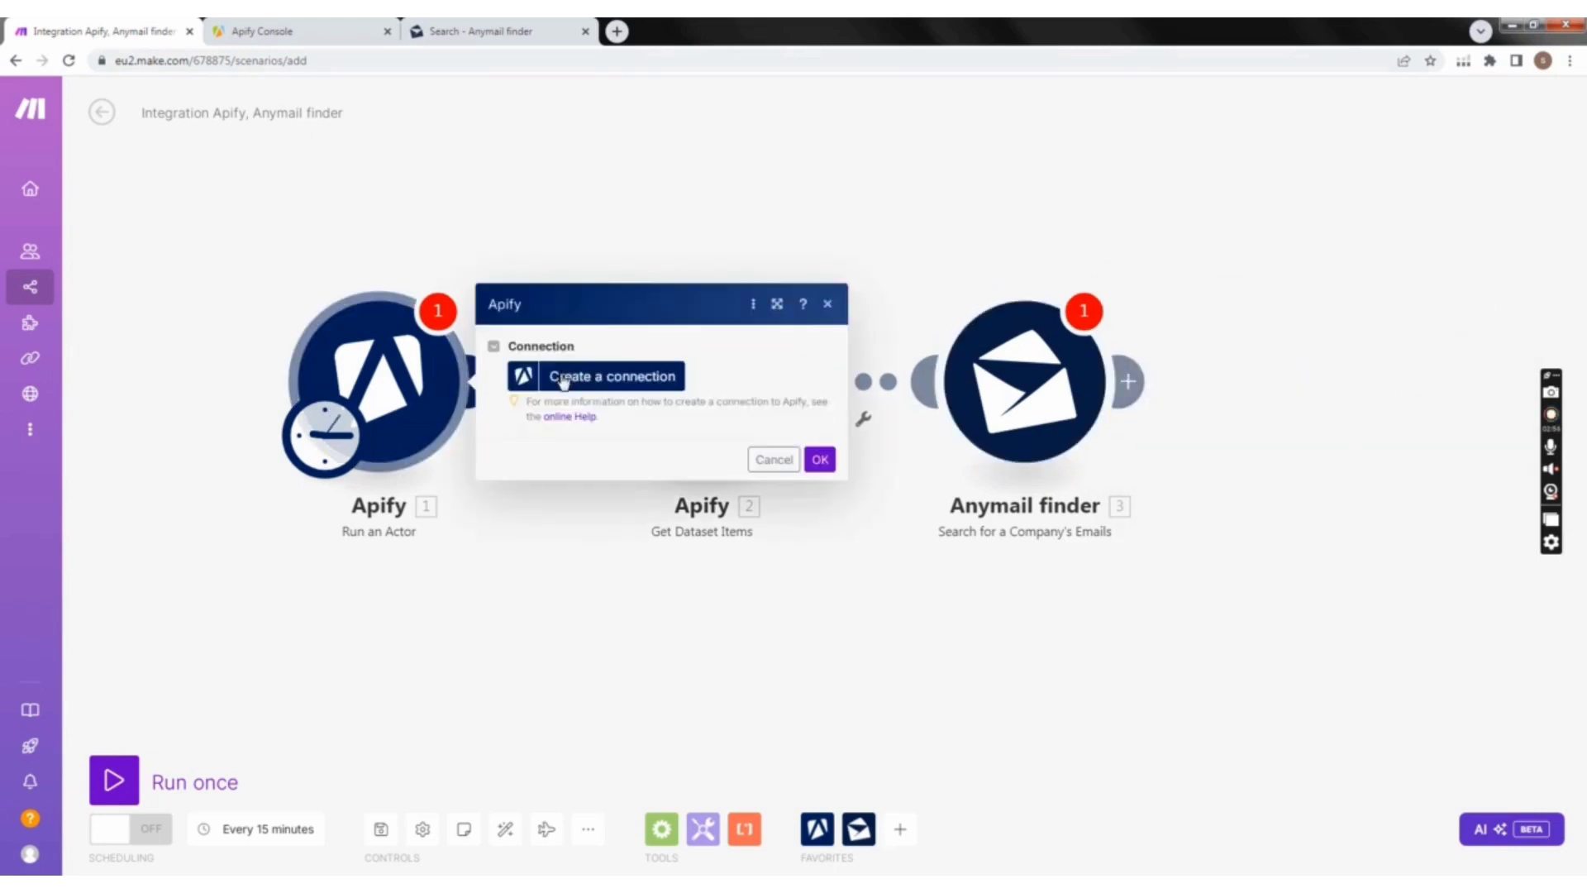
pyautogui.click(827, 305)
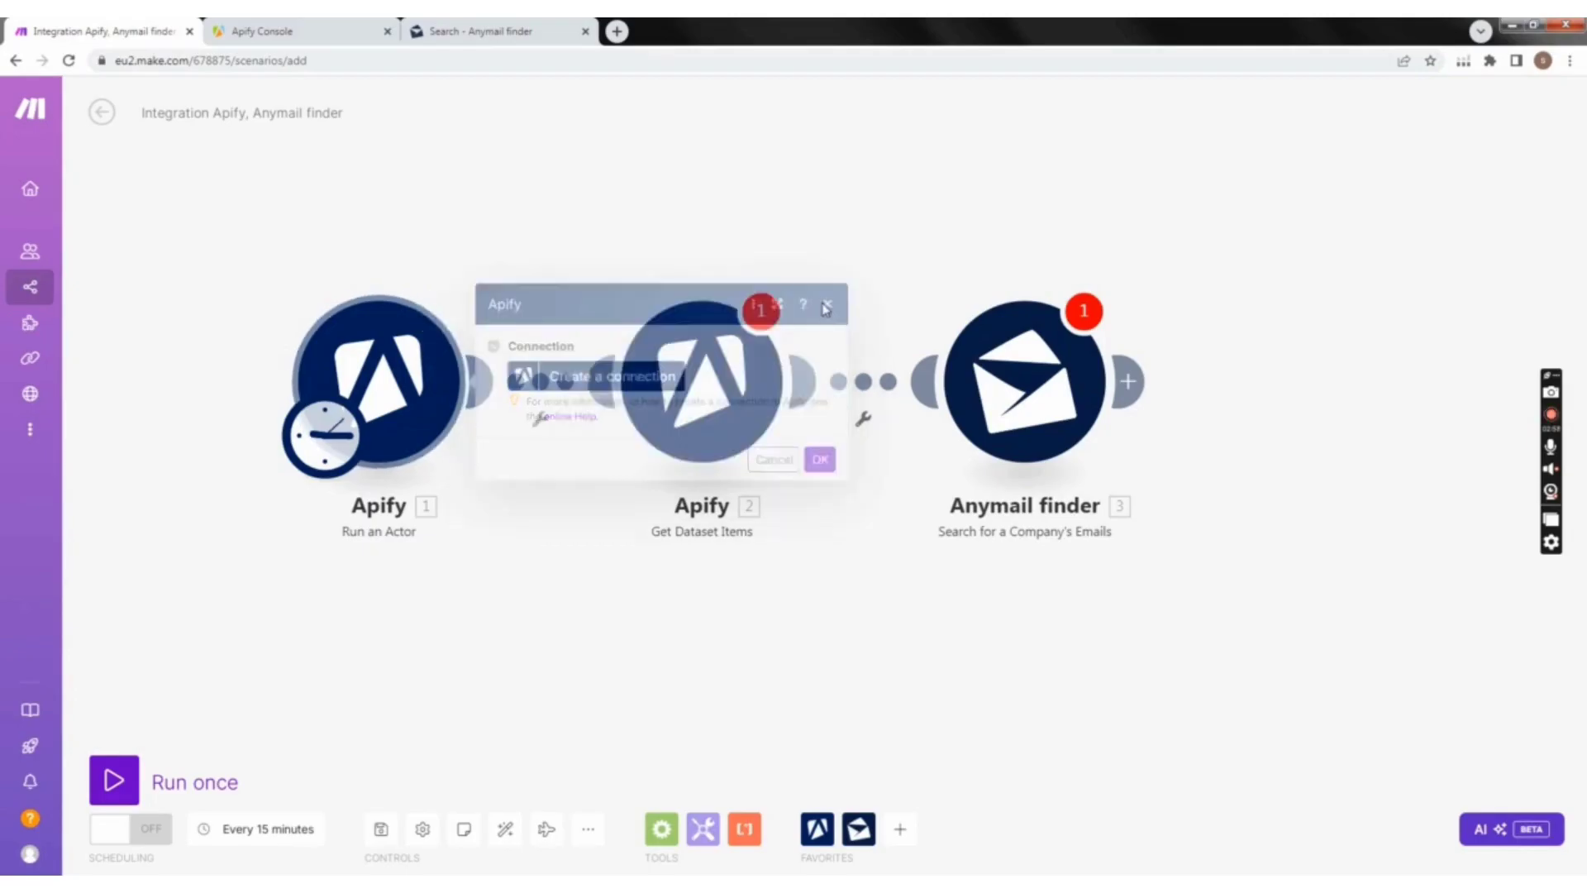
pyautogui.click(789, 364)
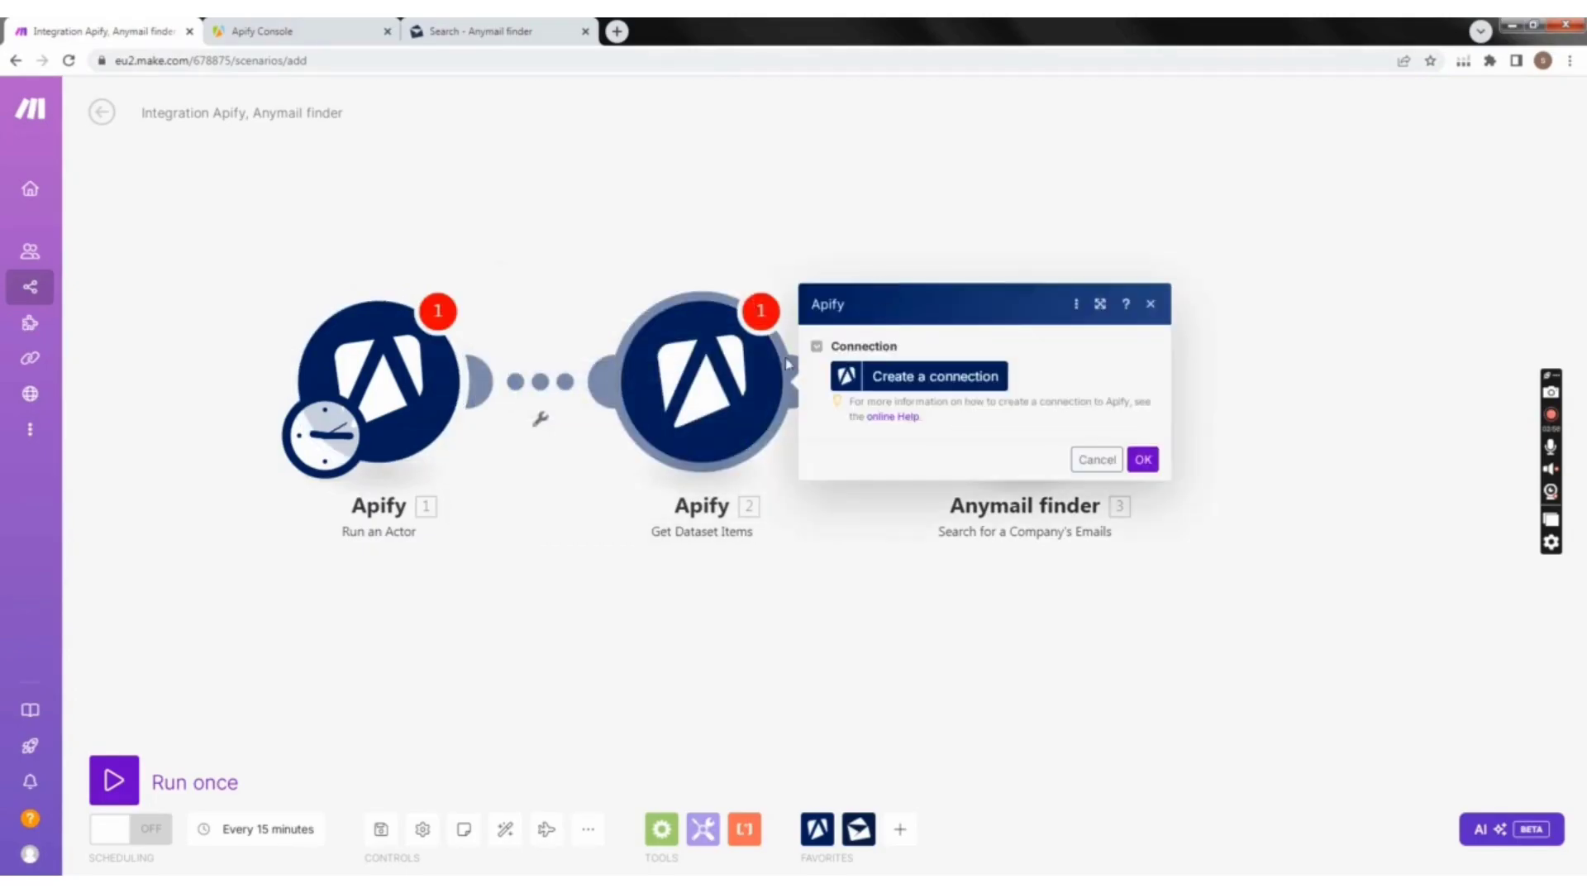
pyautogui.click(1151, 304)
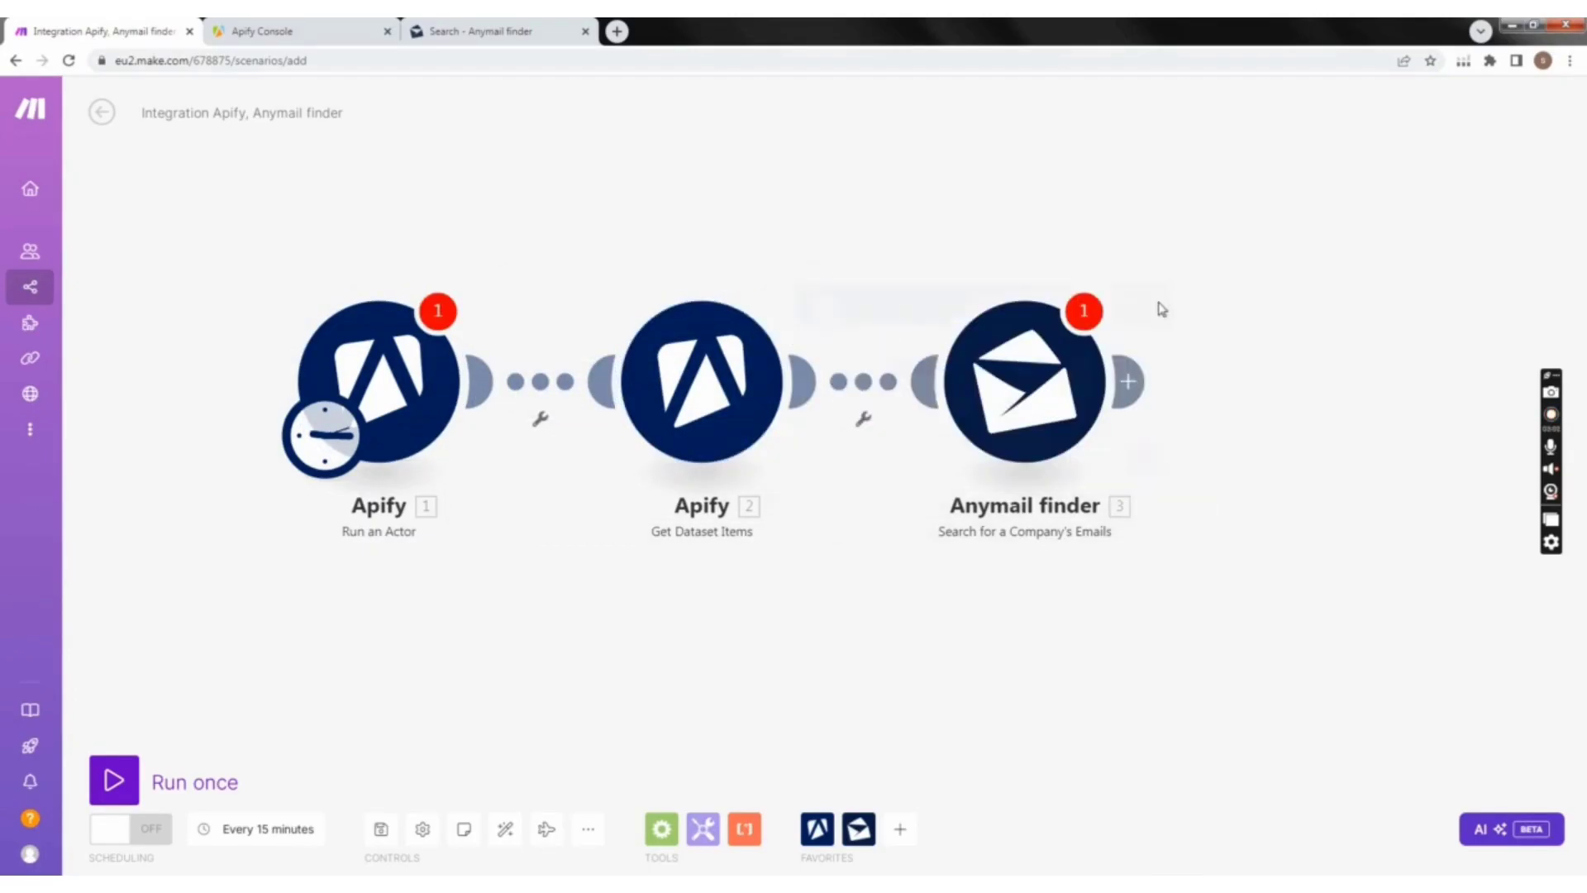
pyautogui.click(1128, 381)
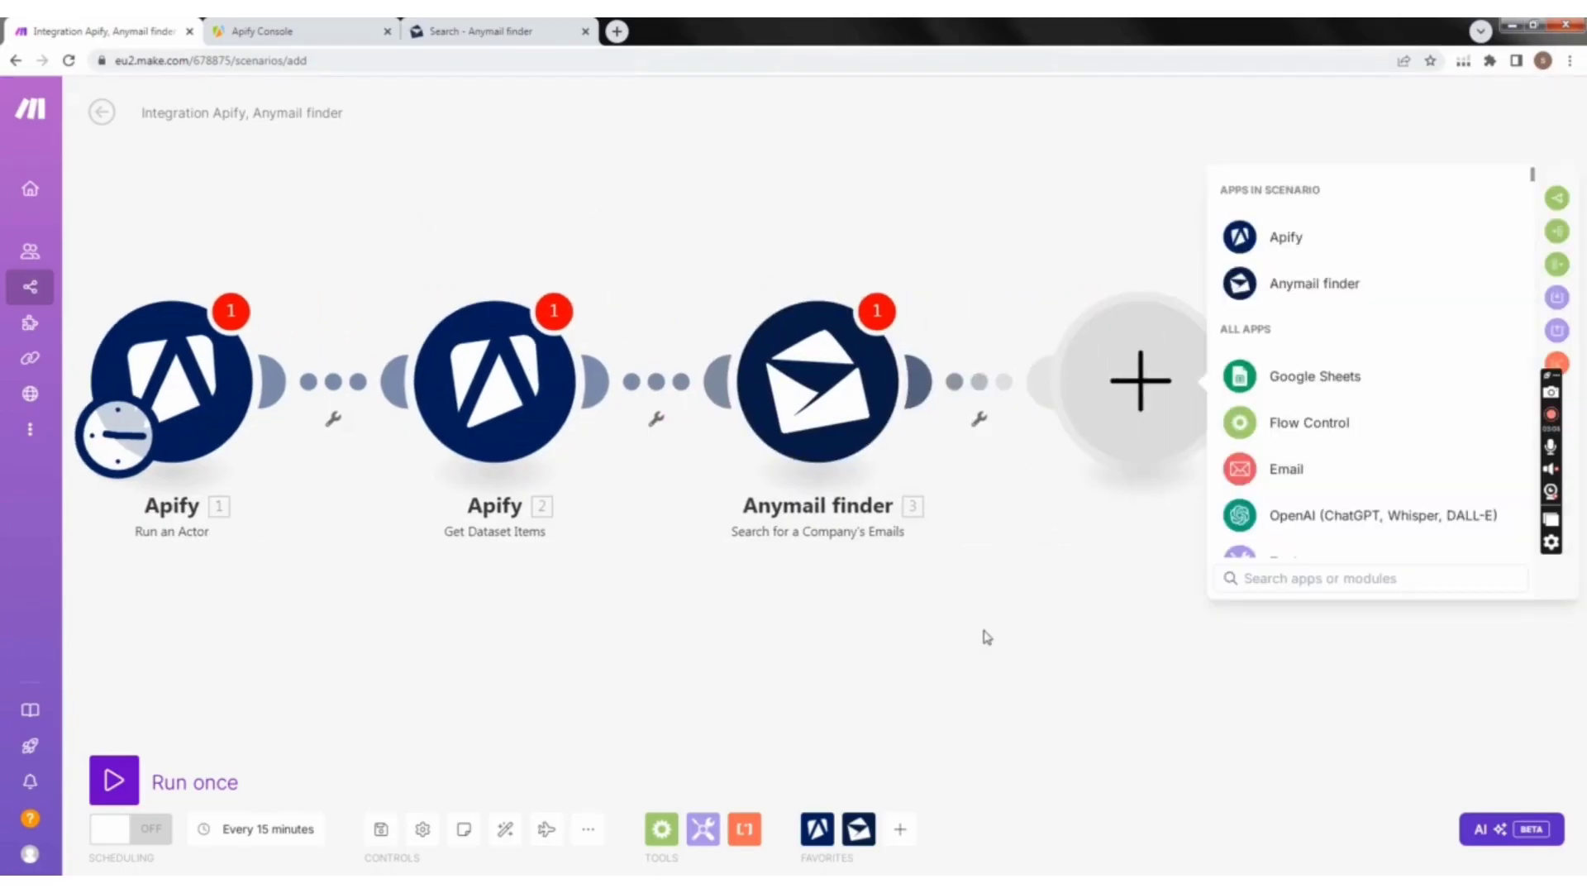
pyautogui.click(1304, 382)
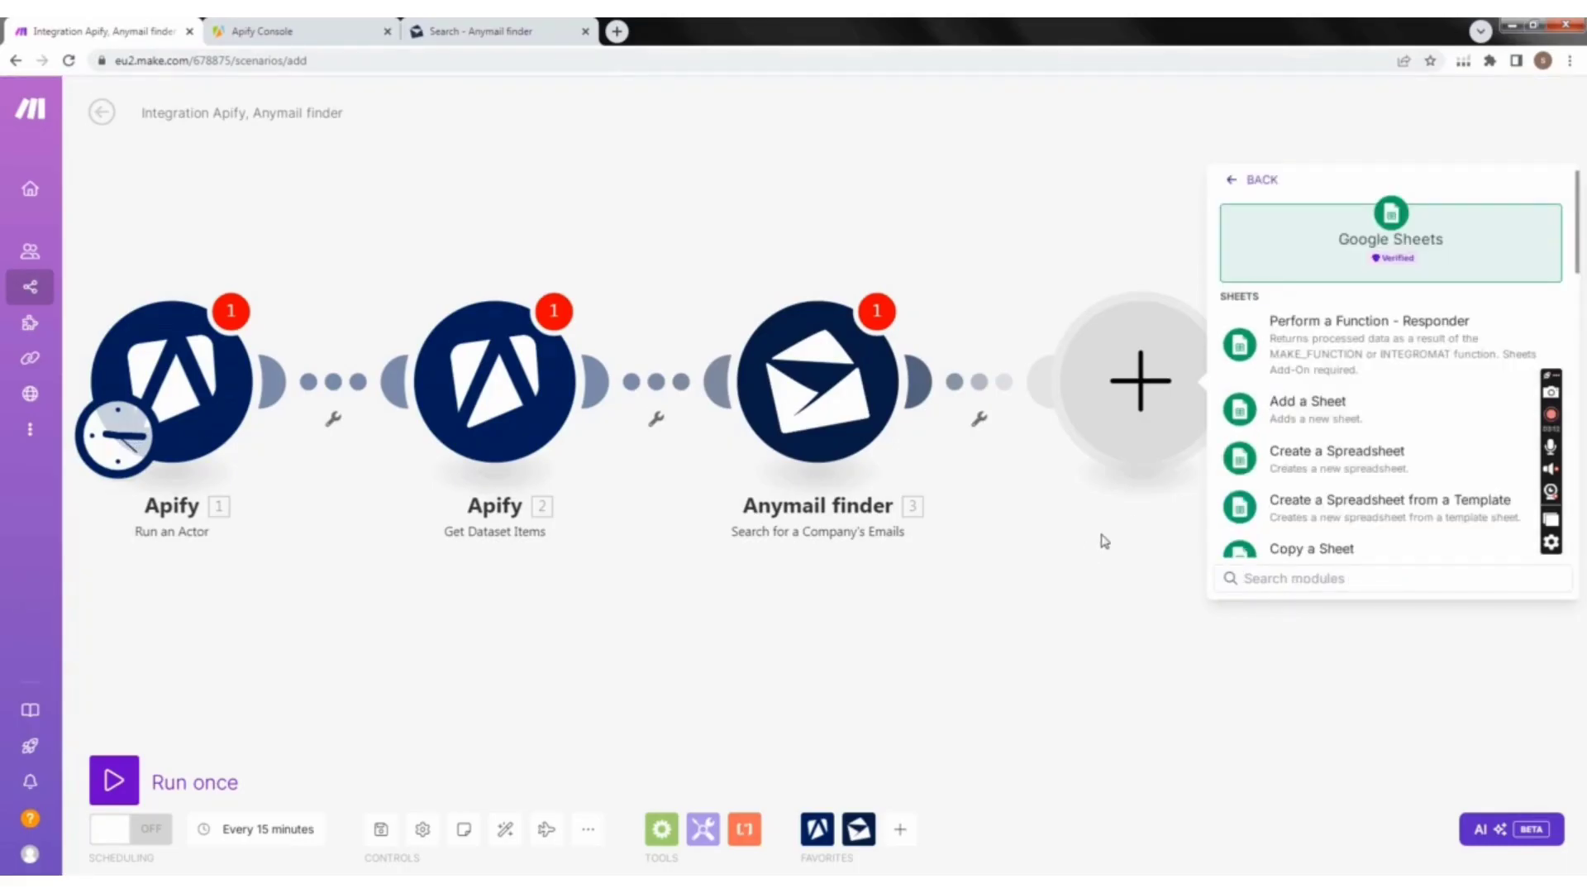
pyautogui.click(1551, 416)
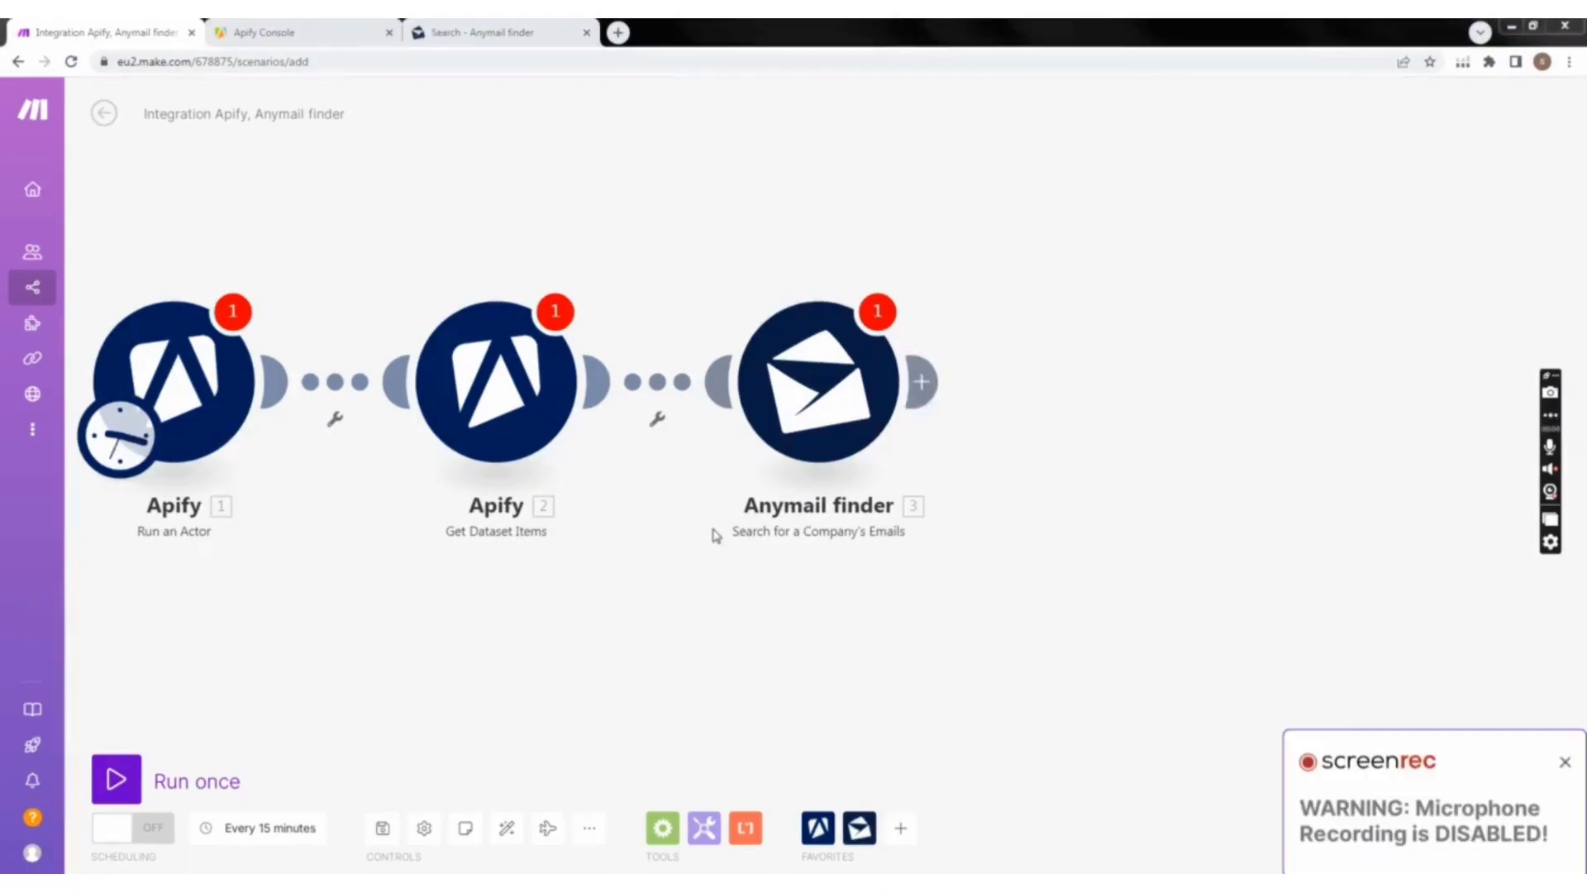
# Step: Add Google Sheets' Add a Row as the fourth module after Anymail finder, closing its settings without choosing a spreadsheet
pyautogui.click(922, 381)
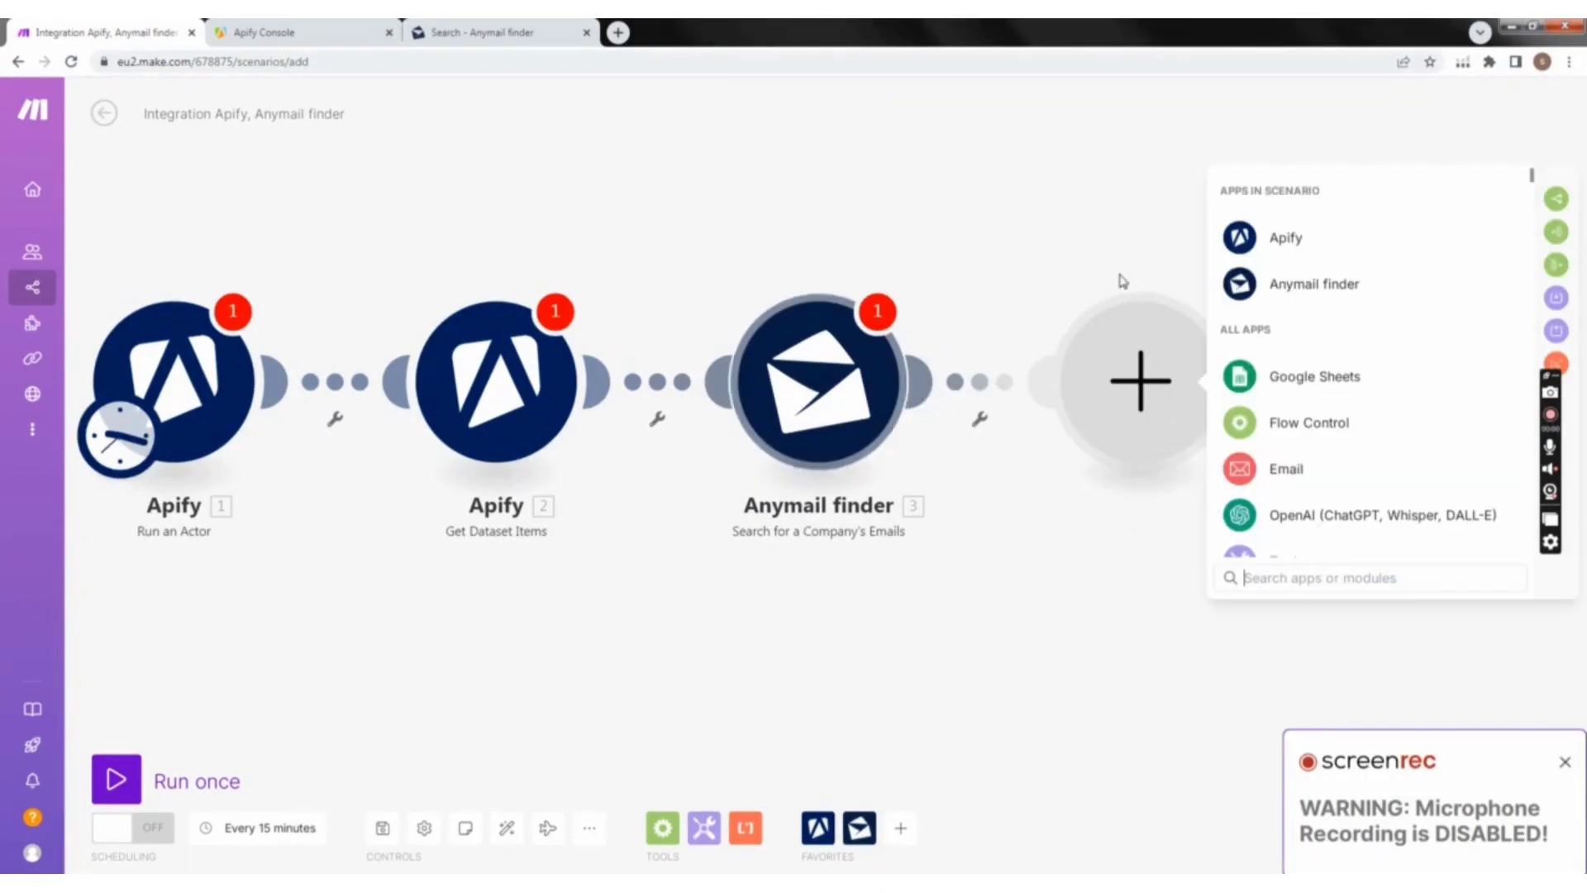
pyautogui.click(1335, 378)
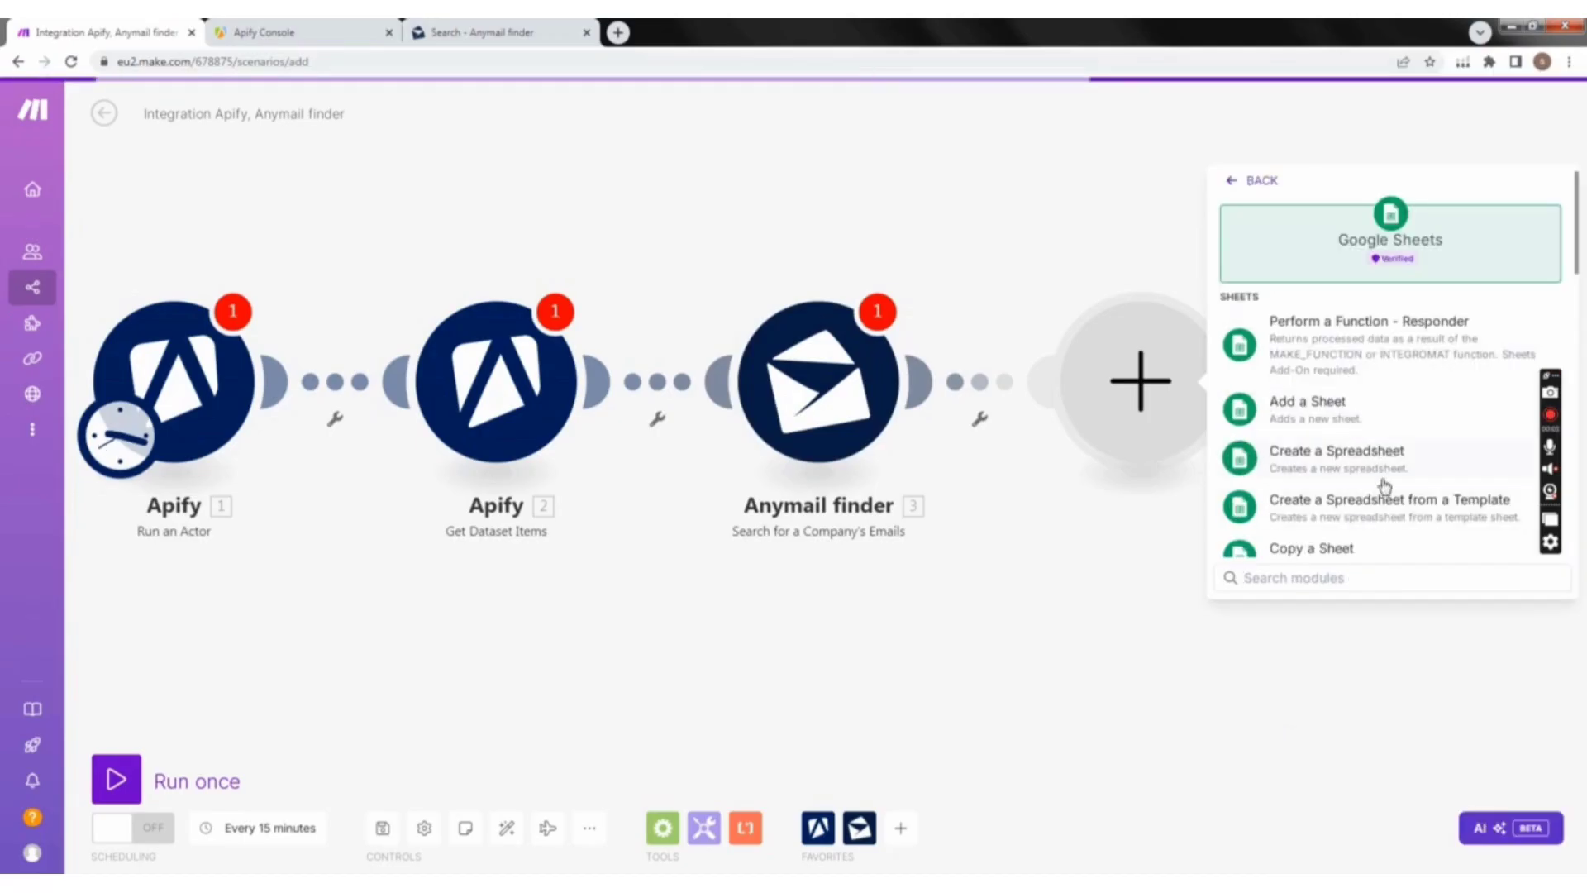
pyautogui.scroll(-4, 1382, 484)
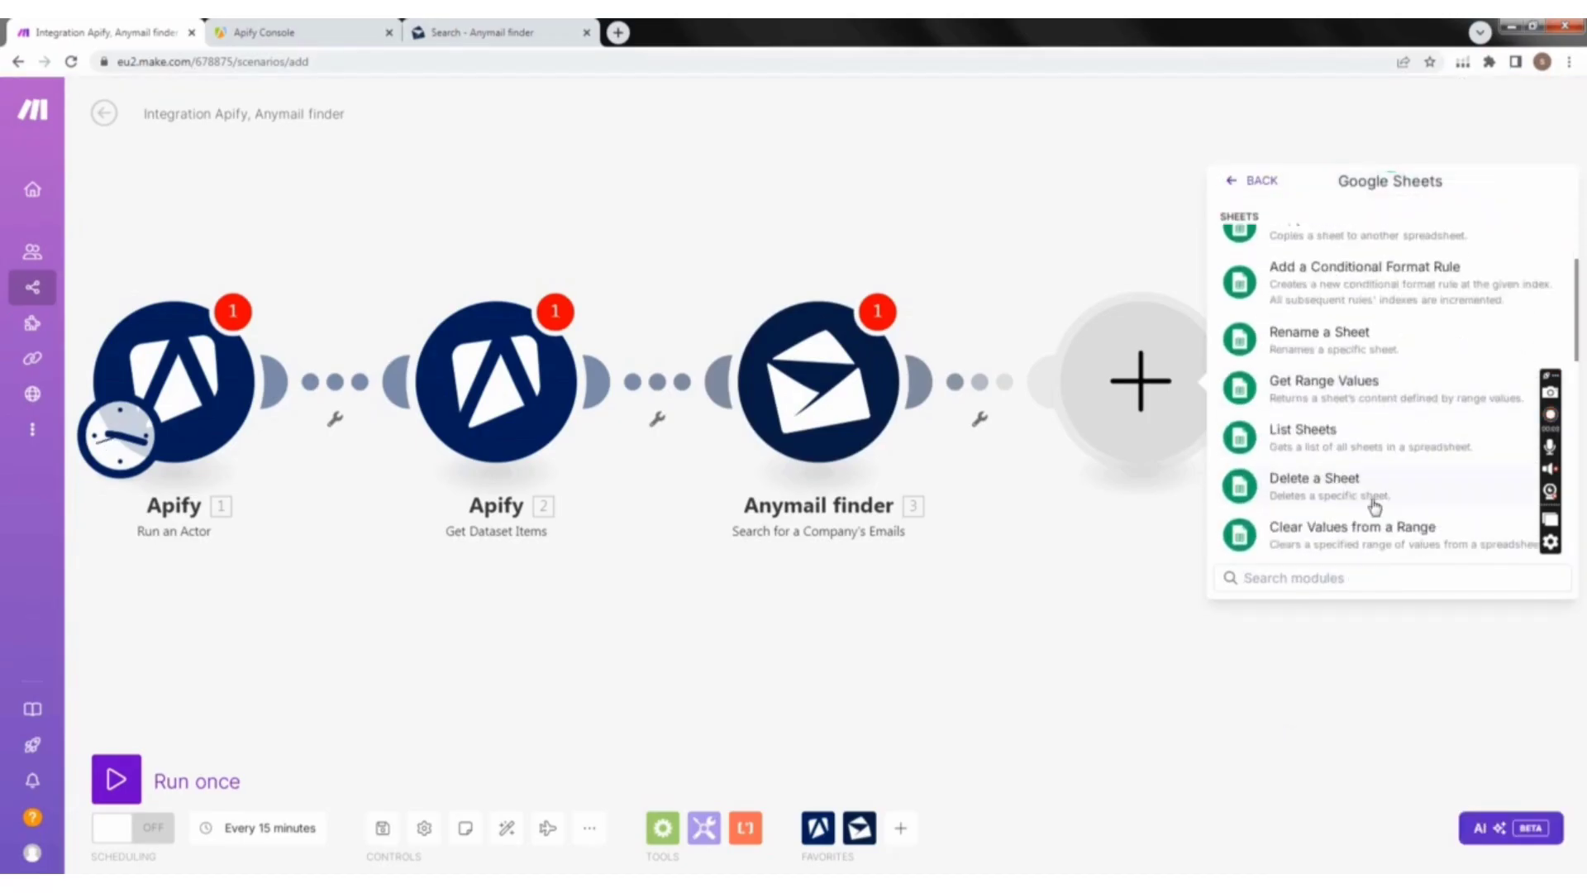
pyautogui.scroll(-2, 1385, 508)
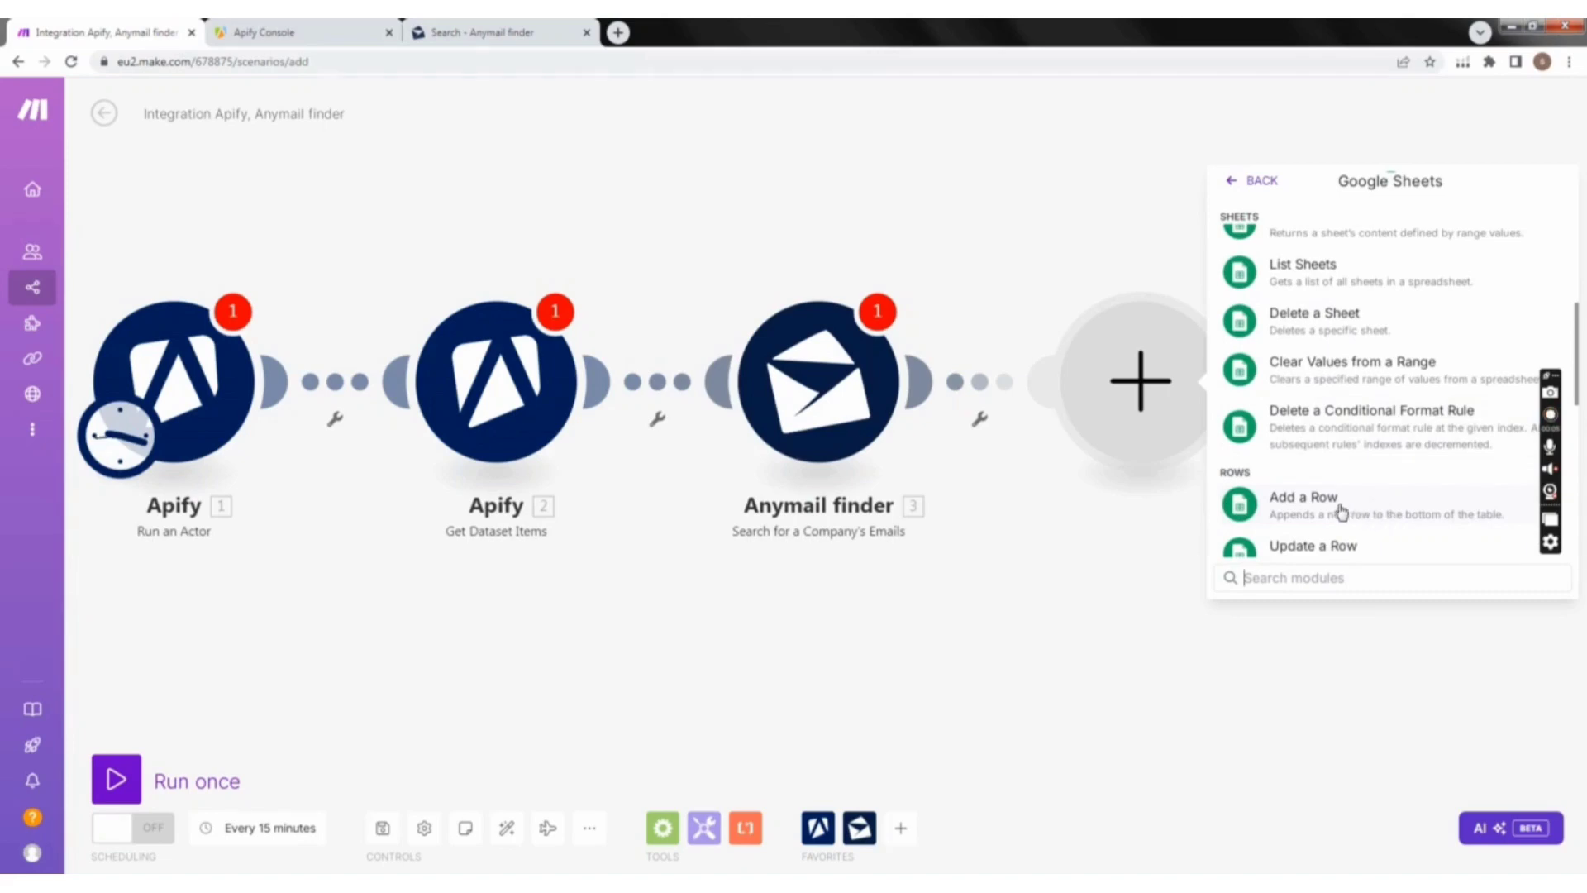
pyautogui.click(1344, 512)
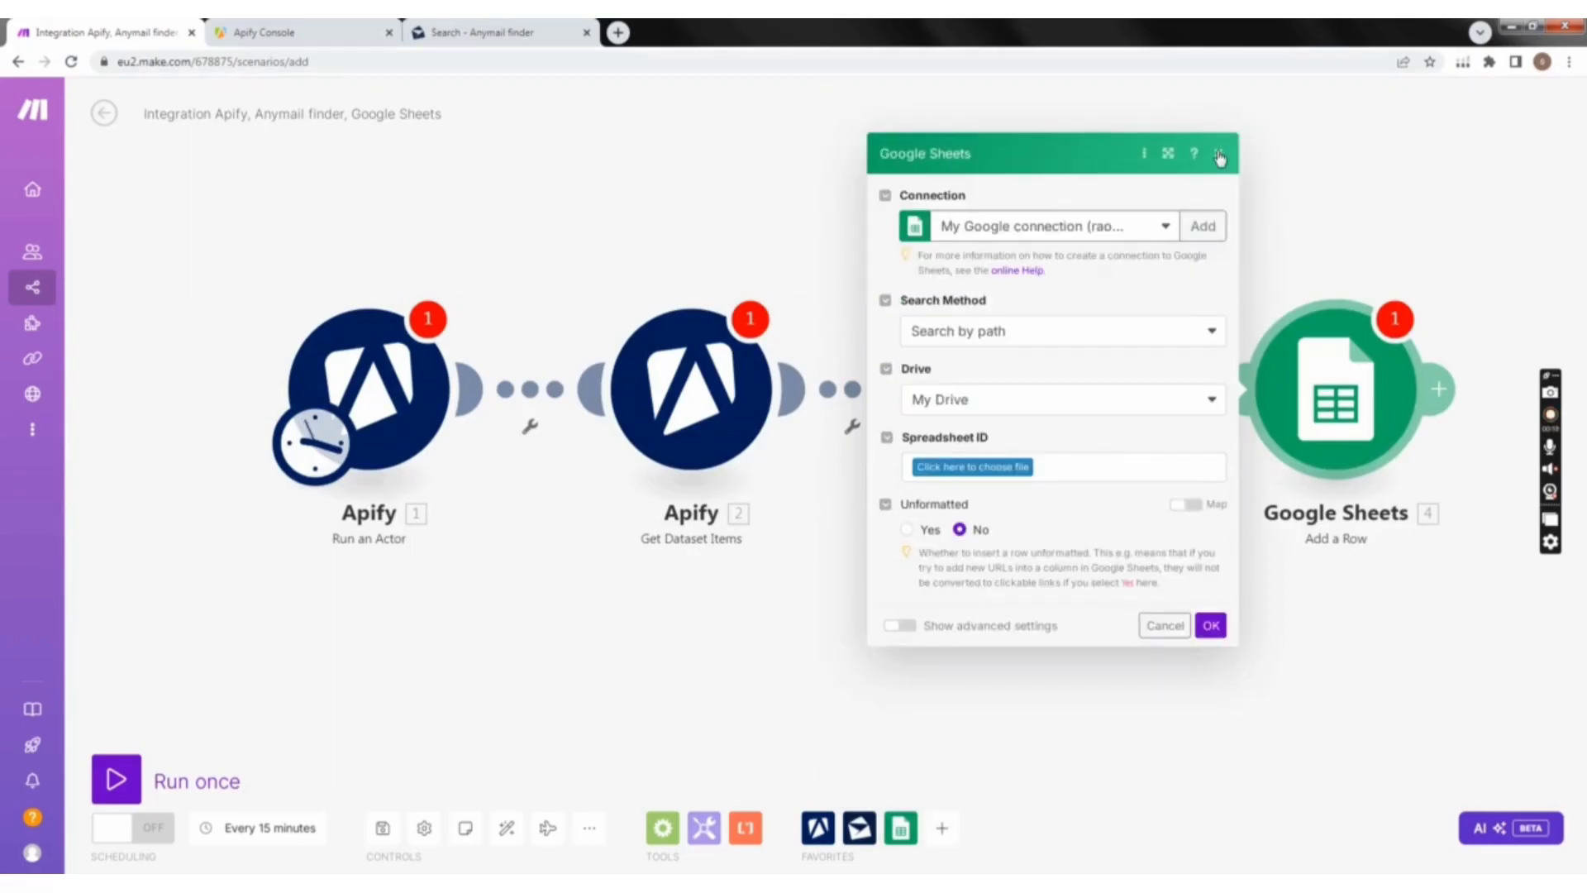
pyautogui.click(1220, 157)
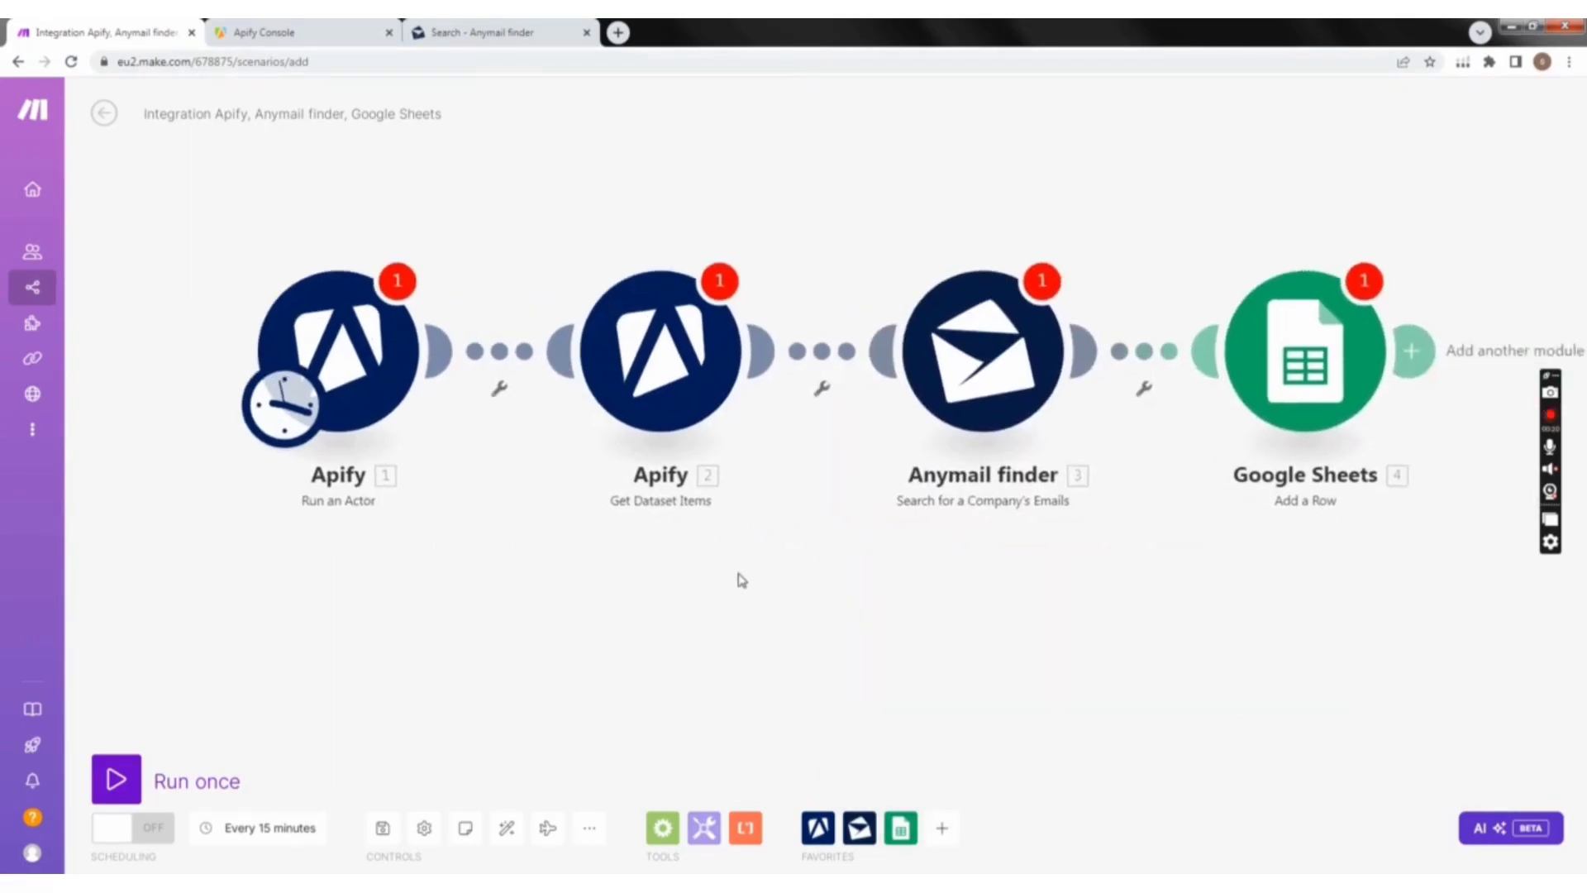
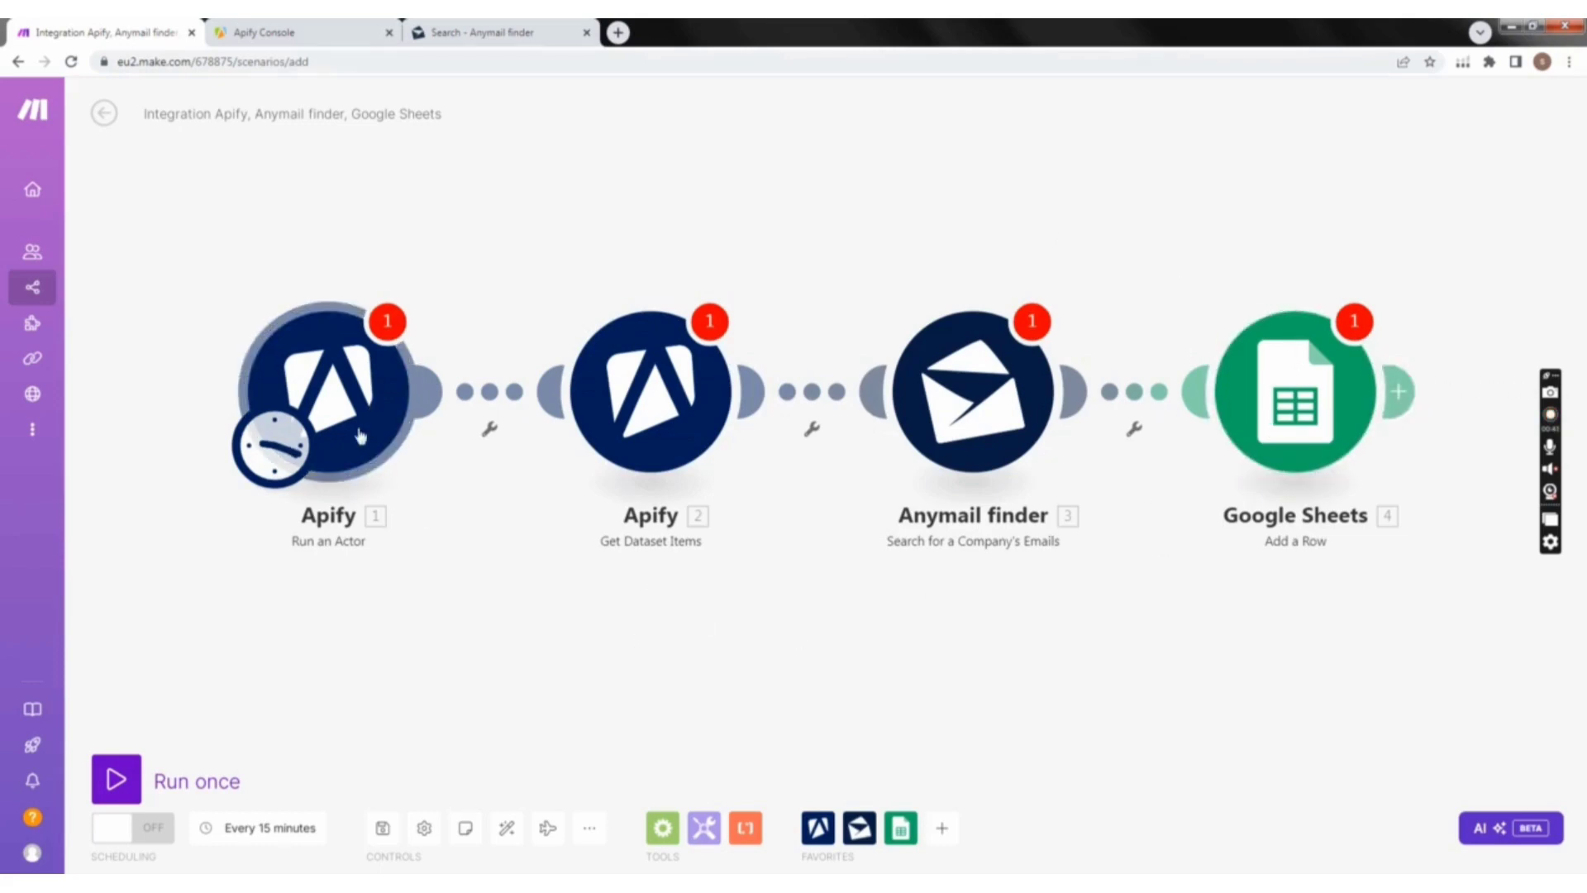
# Step: Start a new connection for the Run an Actor module and copy the default personal API token from Apify's API & Integrations settings
pyautogui.click(334, 405)
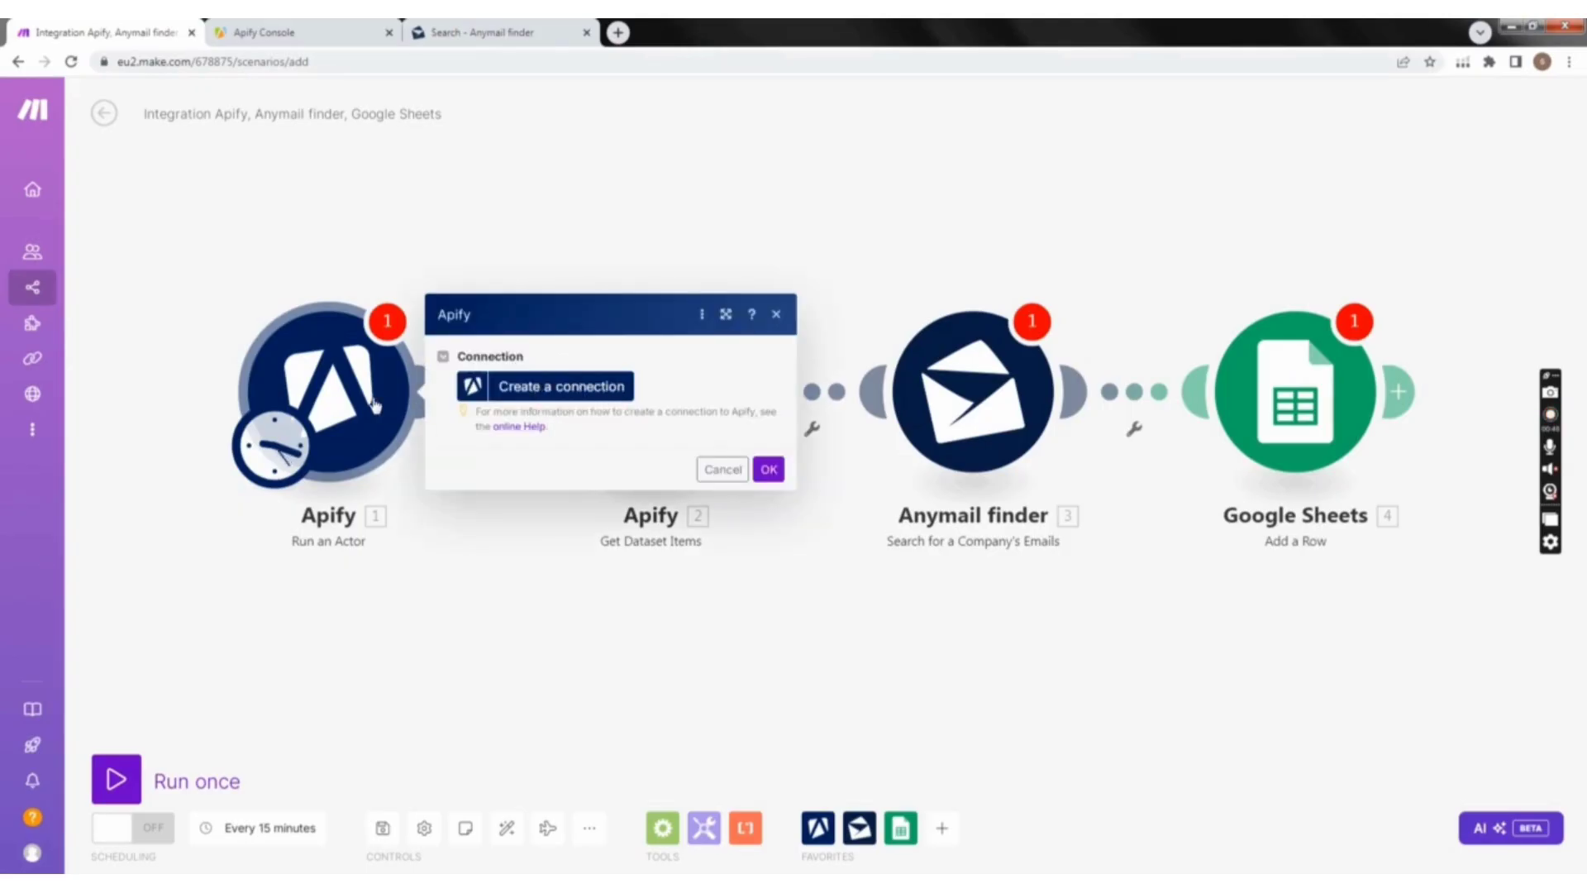
pyautogui.click(575, 386)
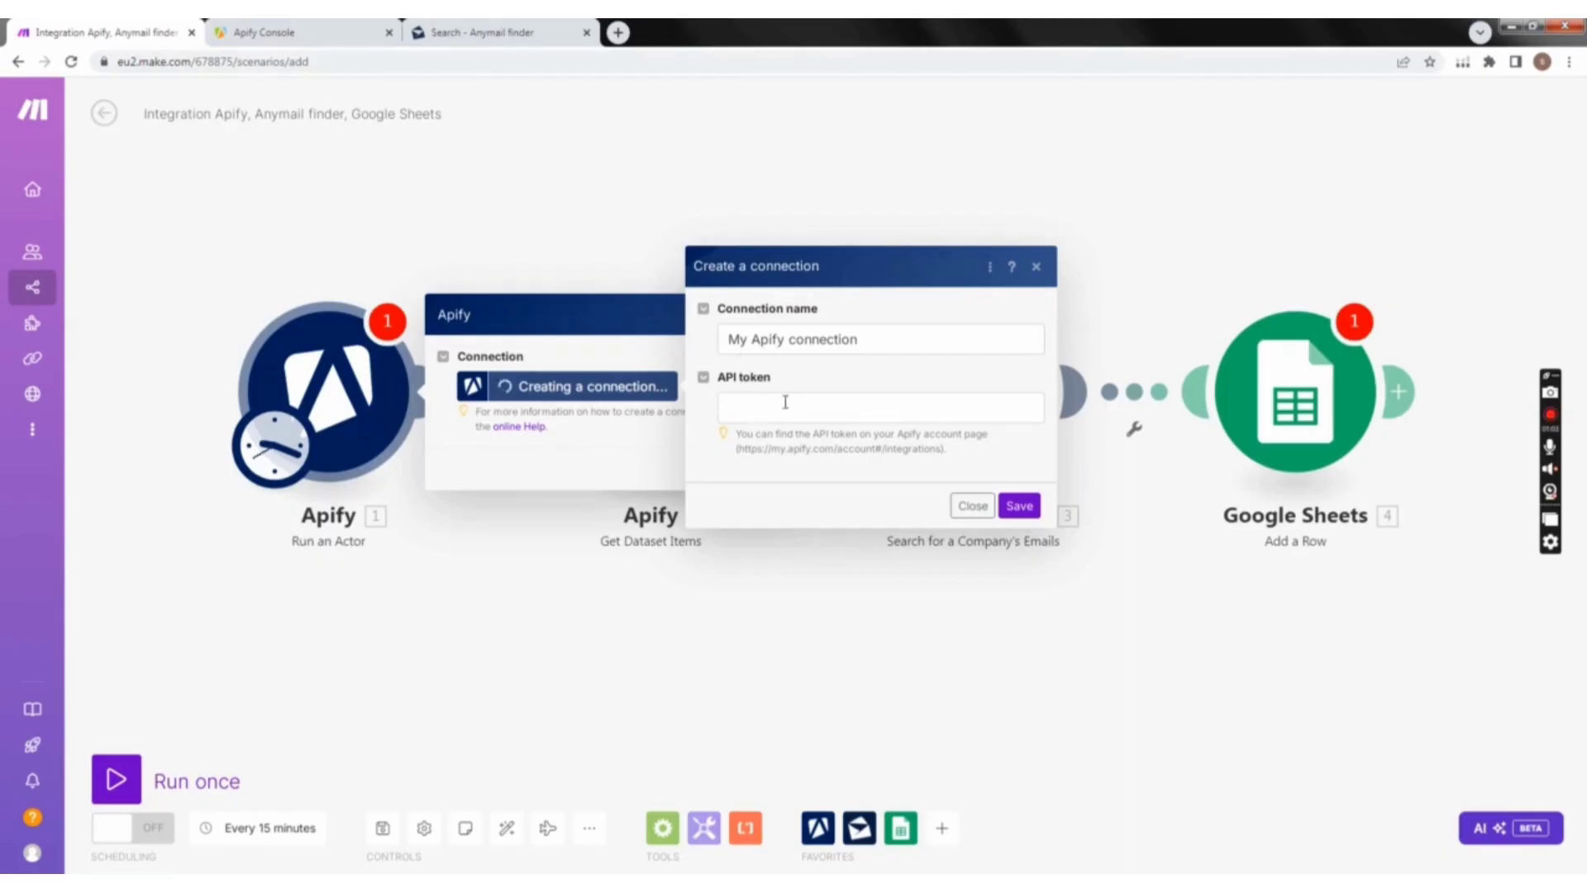
pyautogui.click(245, 26)
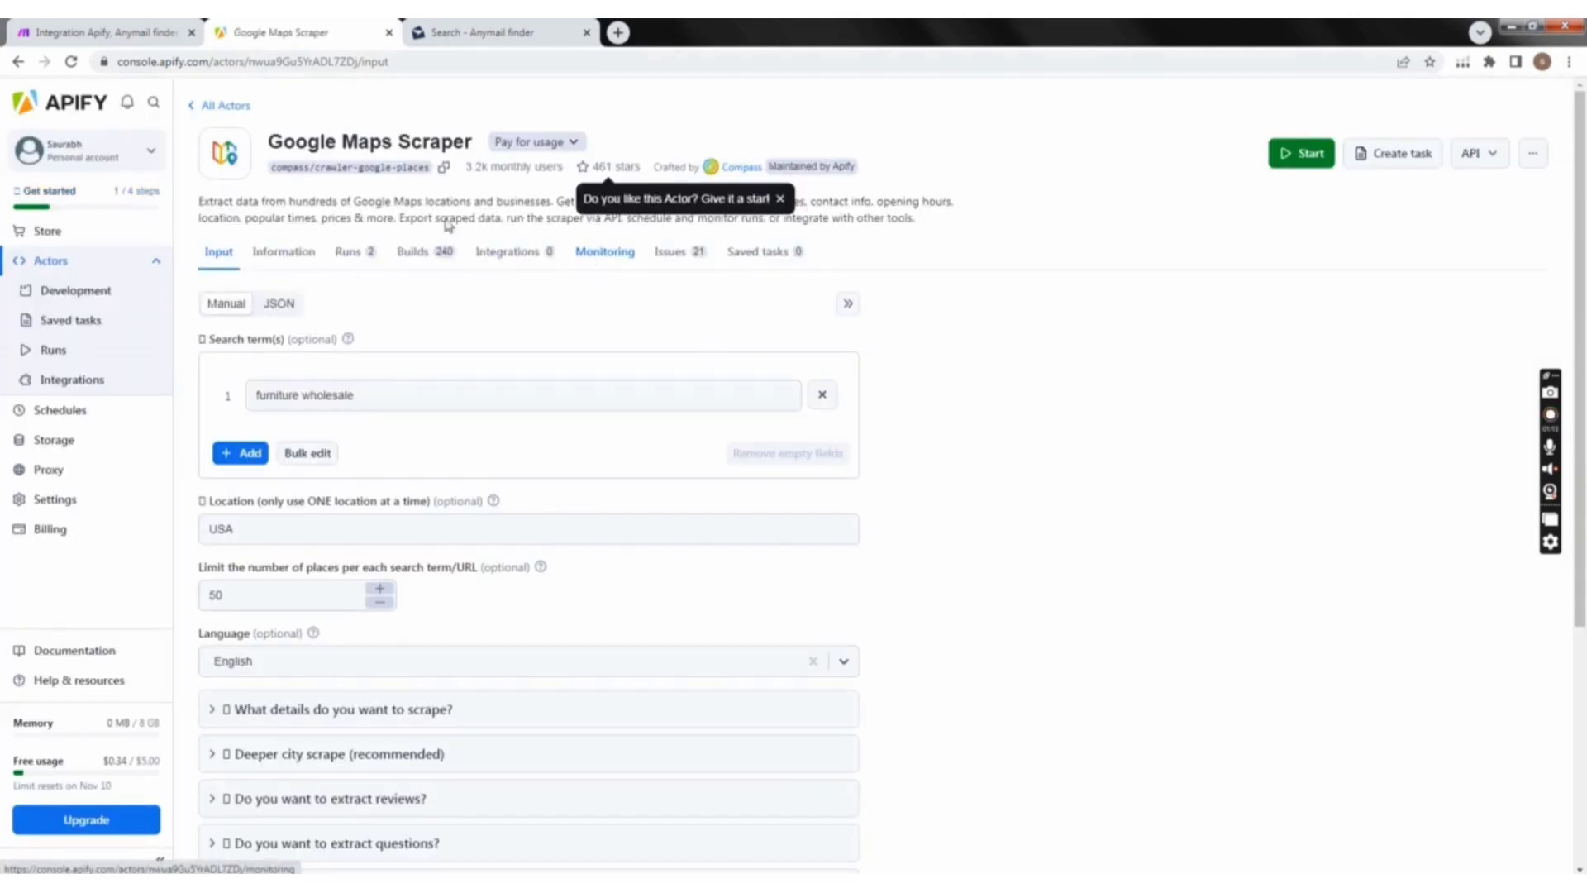
pyautogui.click(65, 510)
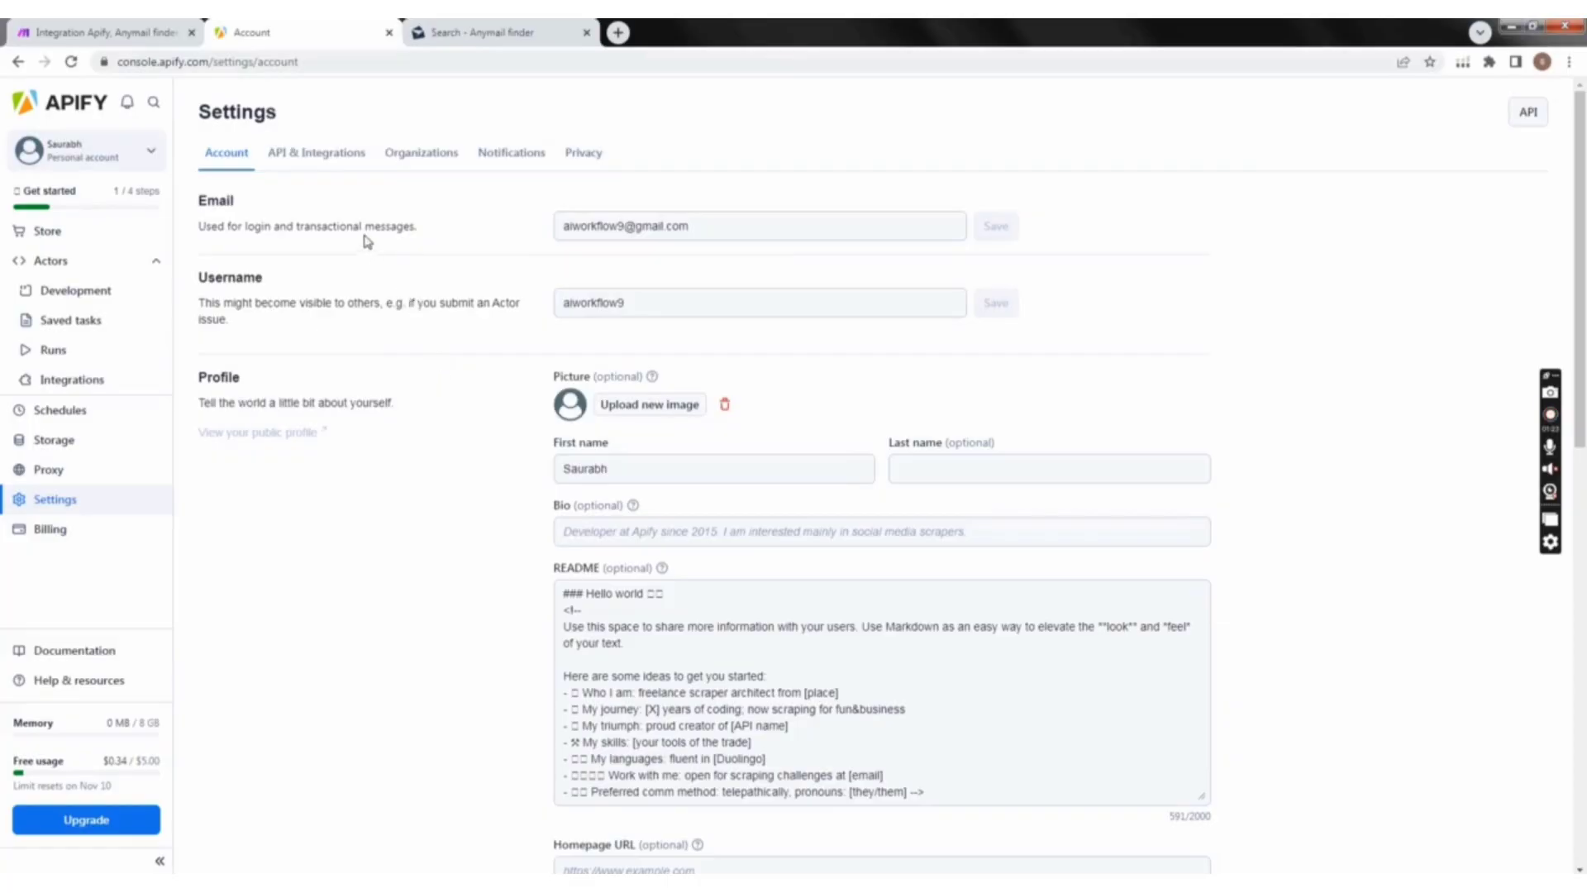
pyautogui.scroll(-5, 438, 347)
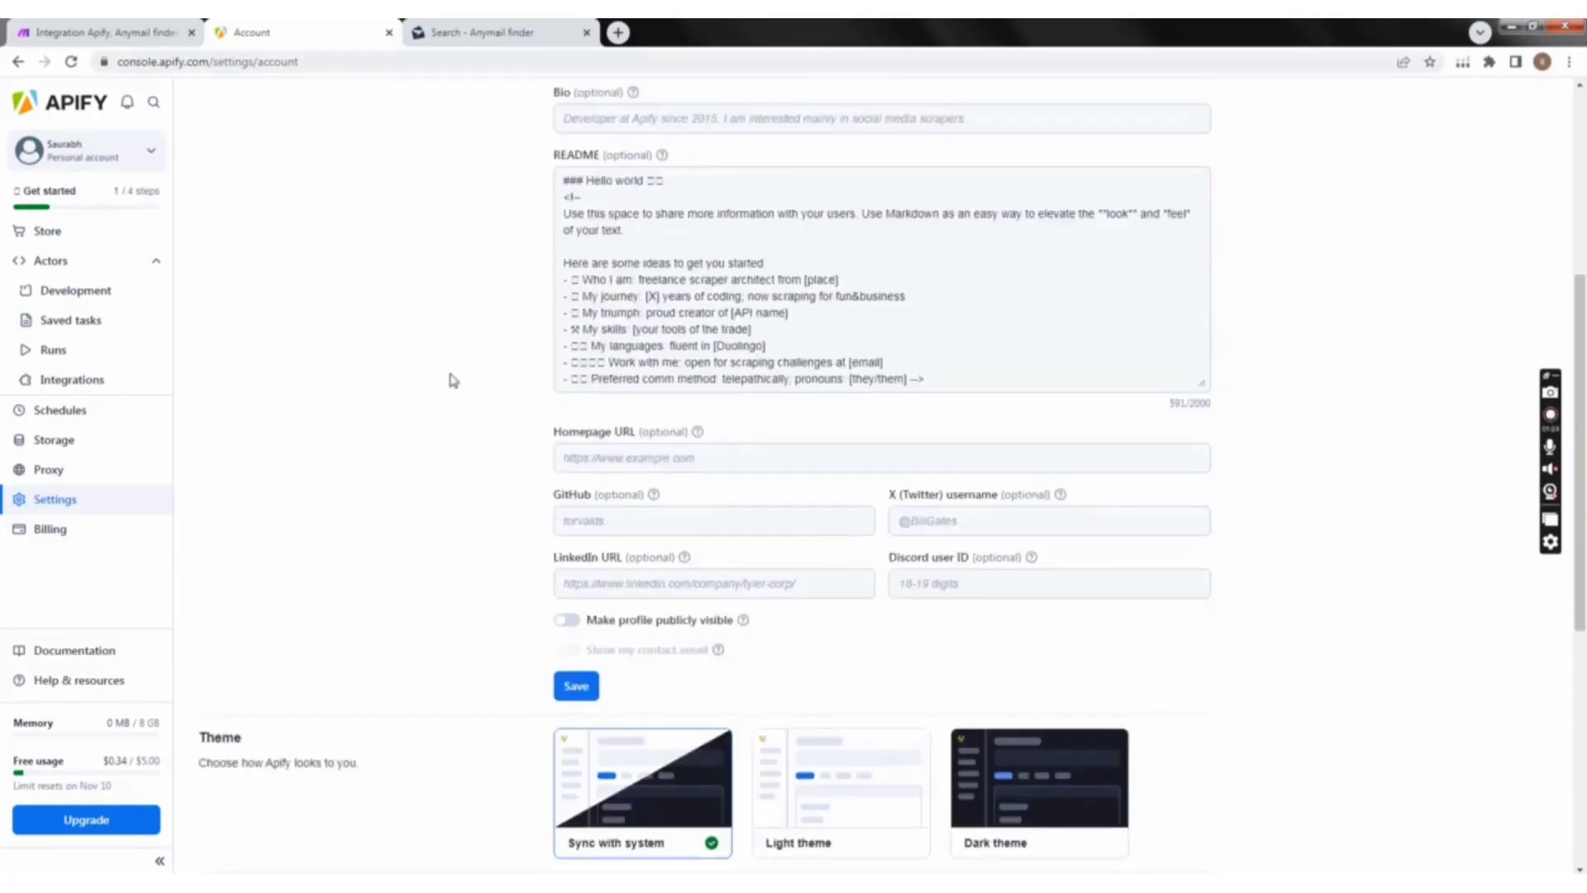
pyautogui.scroll(5, 454, 356)
pyautogui.click(324, 153)
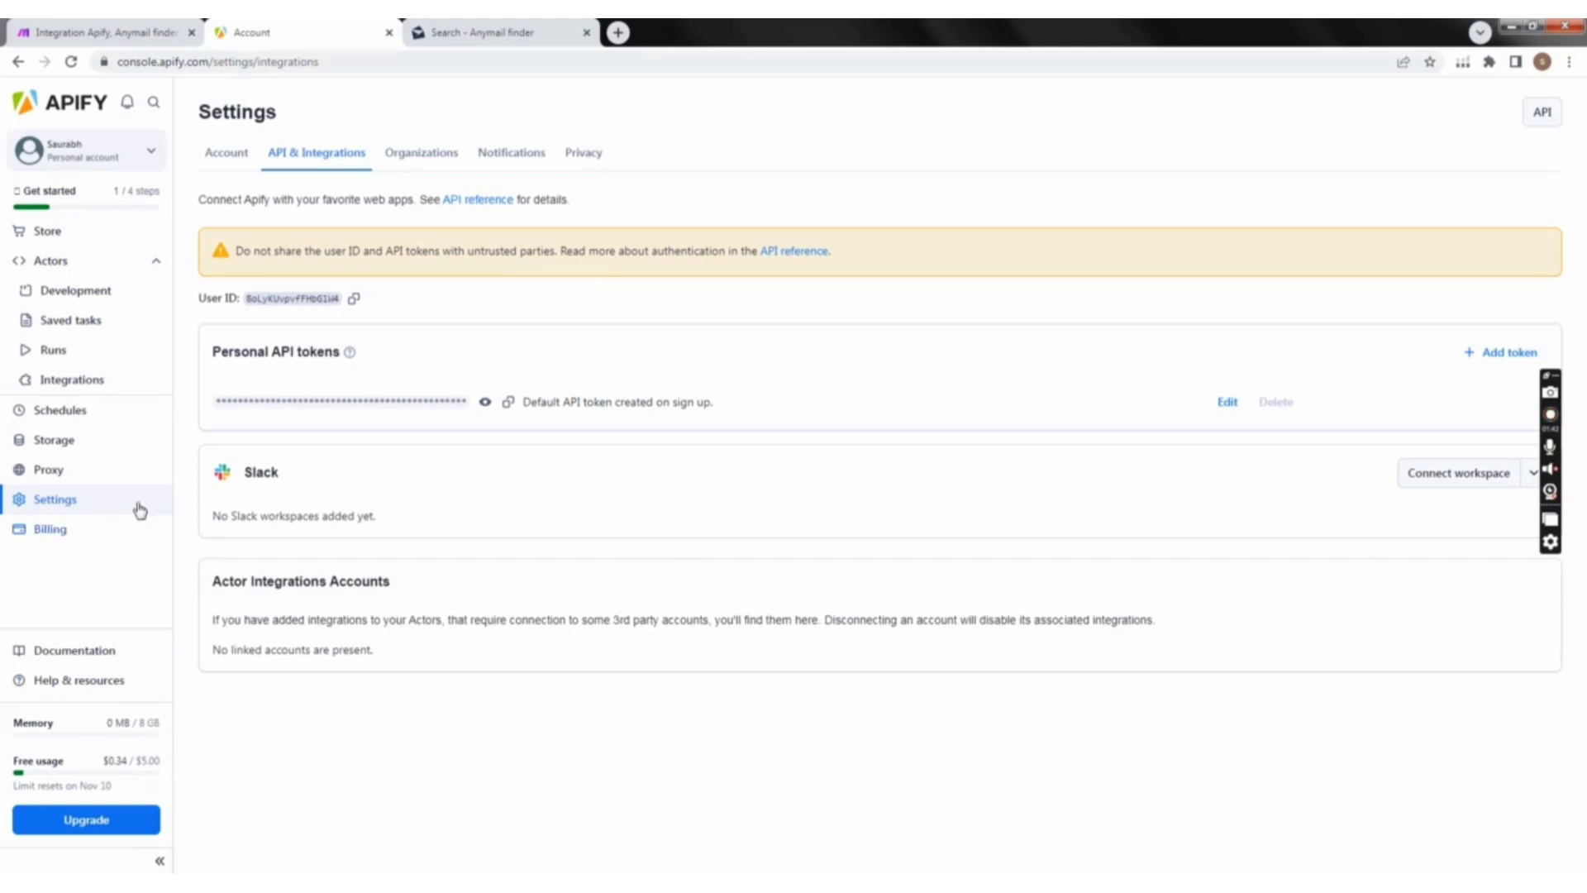
pyautogui.click(509, 404)
# Step: Paste the API token into the new connection for the Run an Actor module in Make and save it as My Apify connection
pyautogui.click(133, 33)
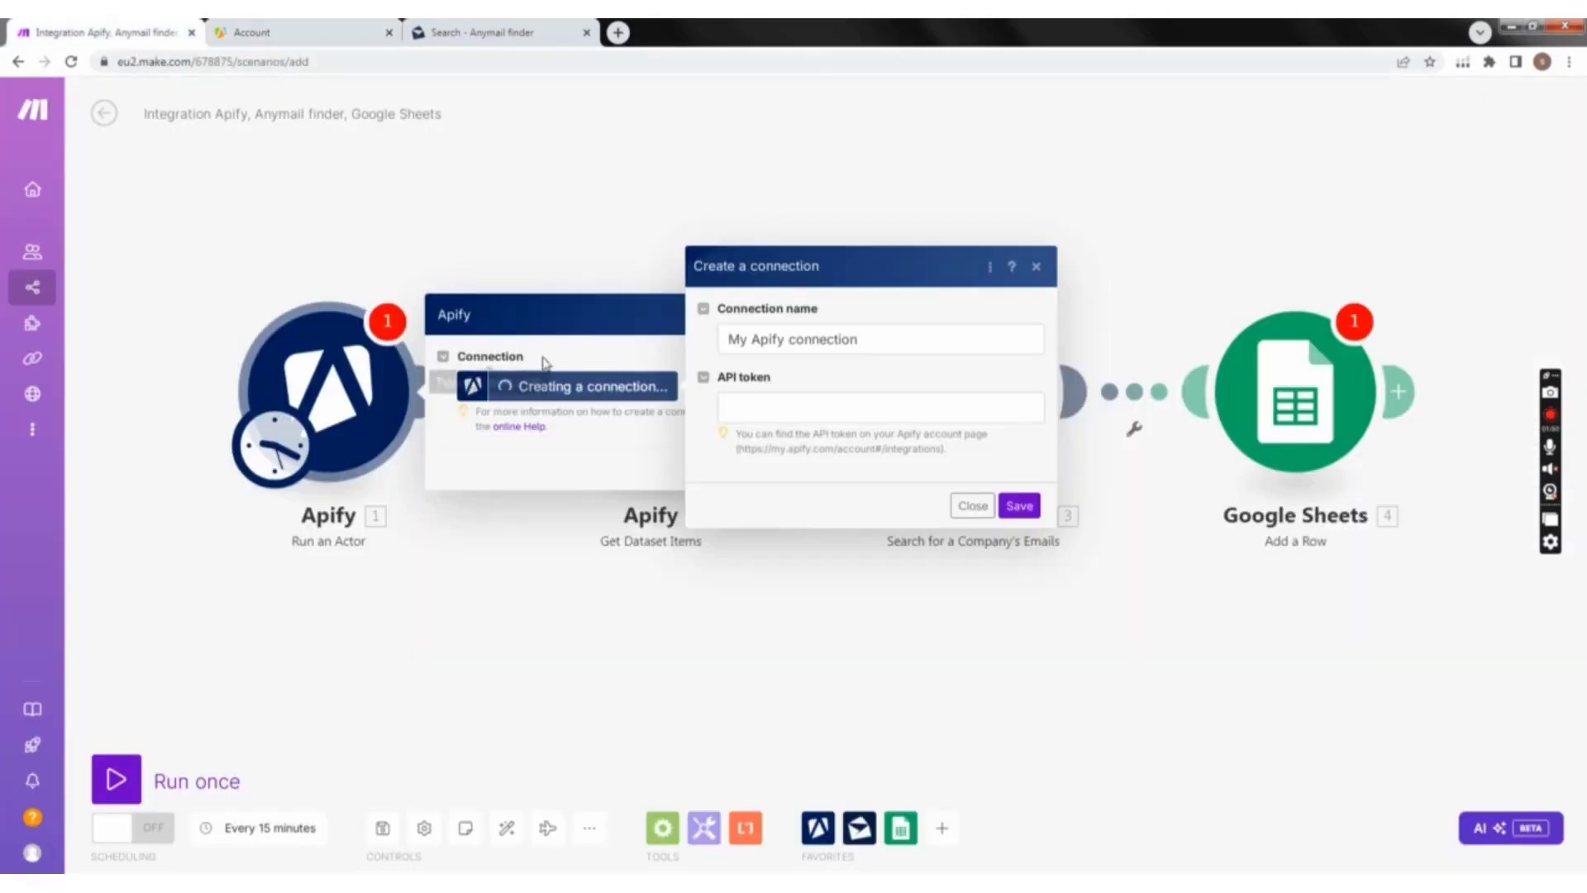
pyautogui.click(757, 405)
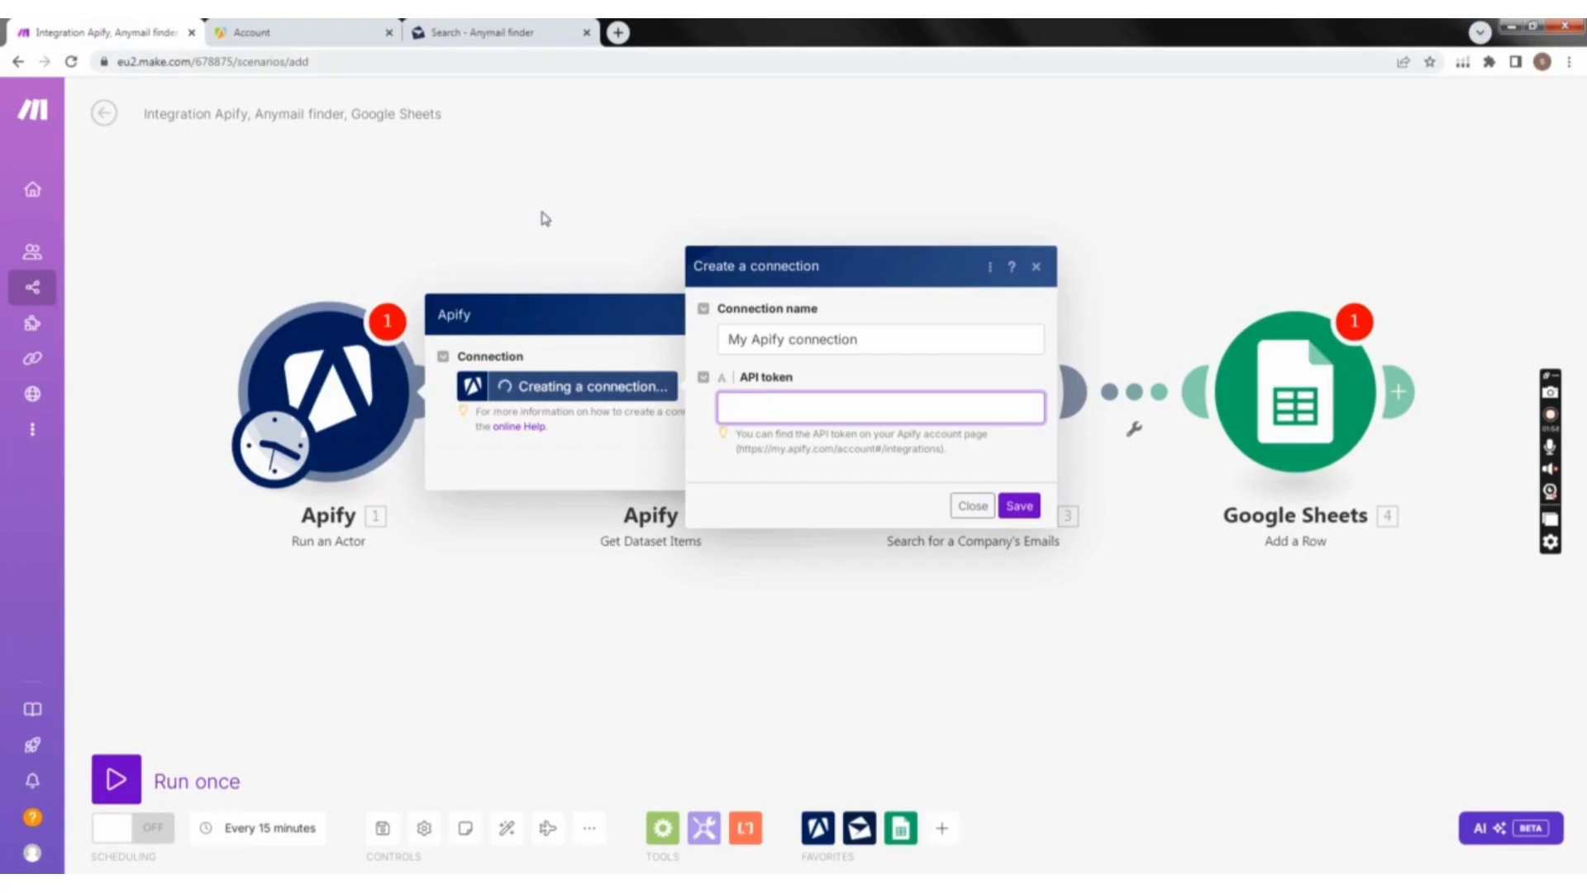
pyautogui.hotkey('ctrl', 'v')
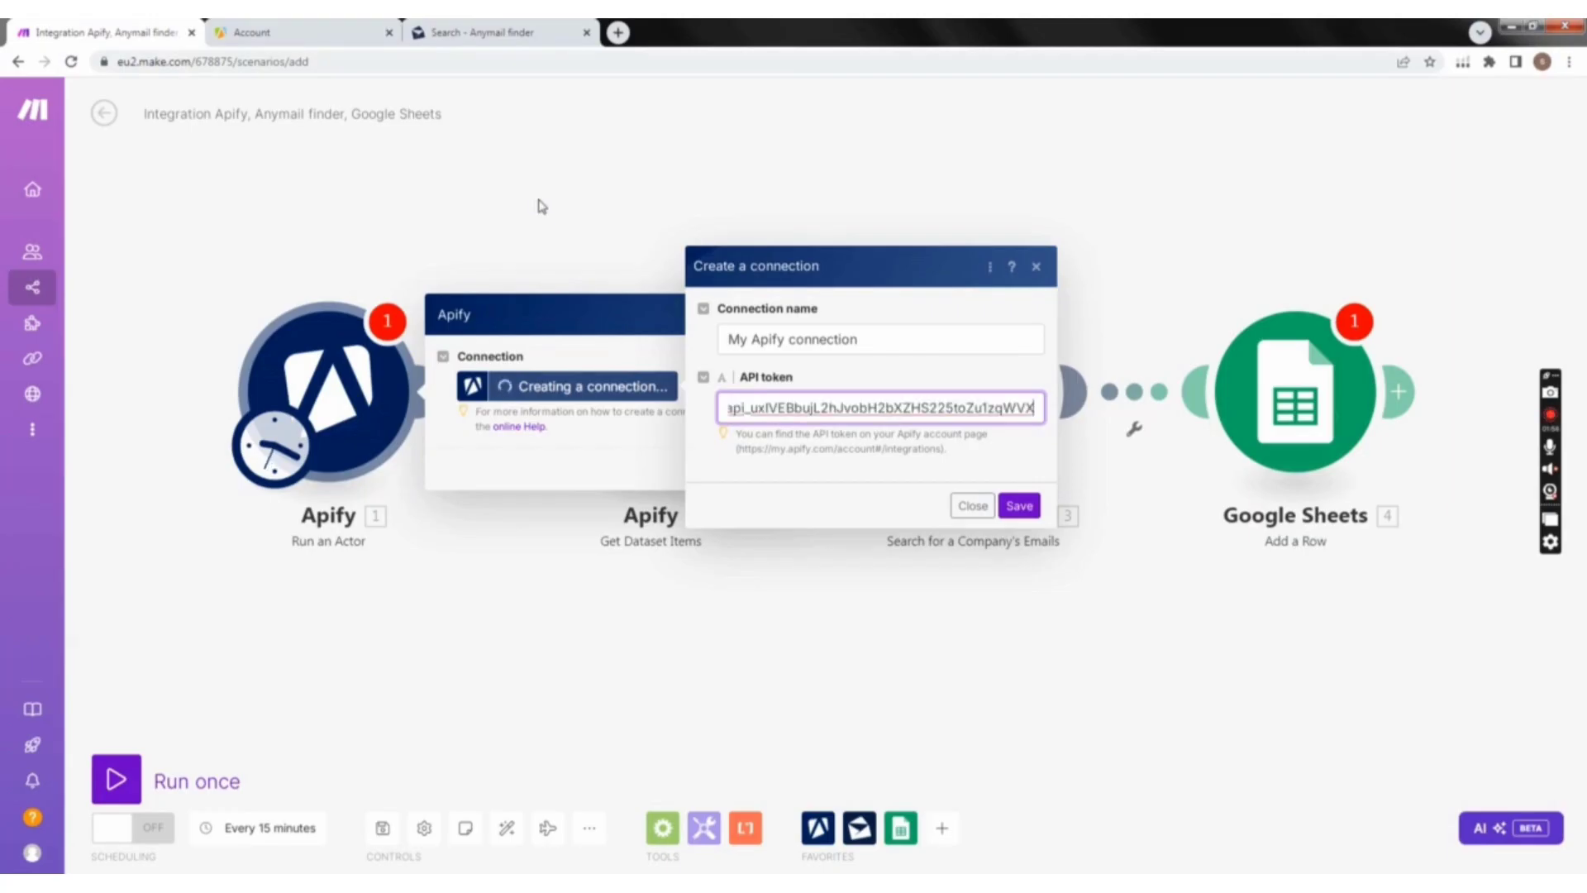
pyautogui.click(1018, 506)
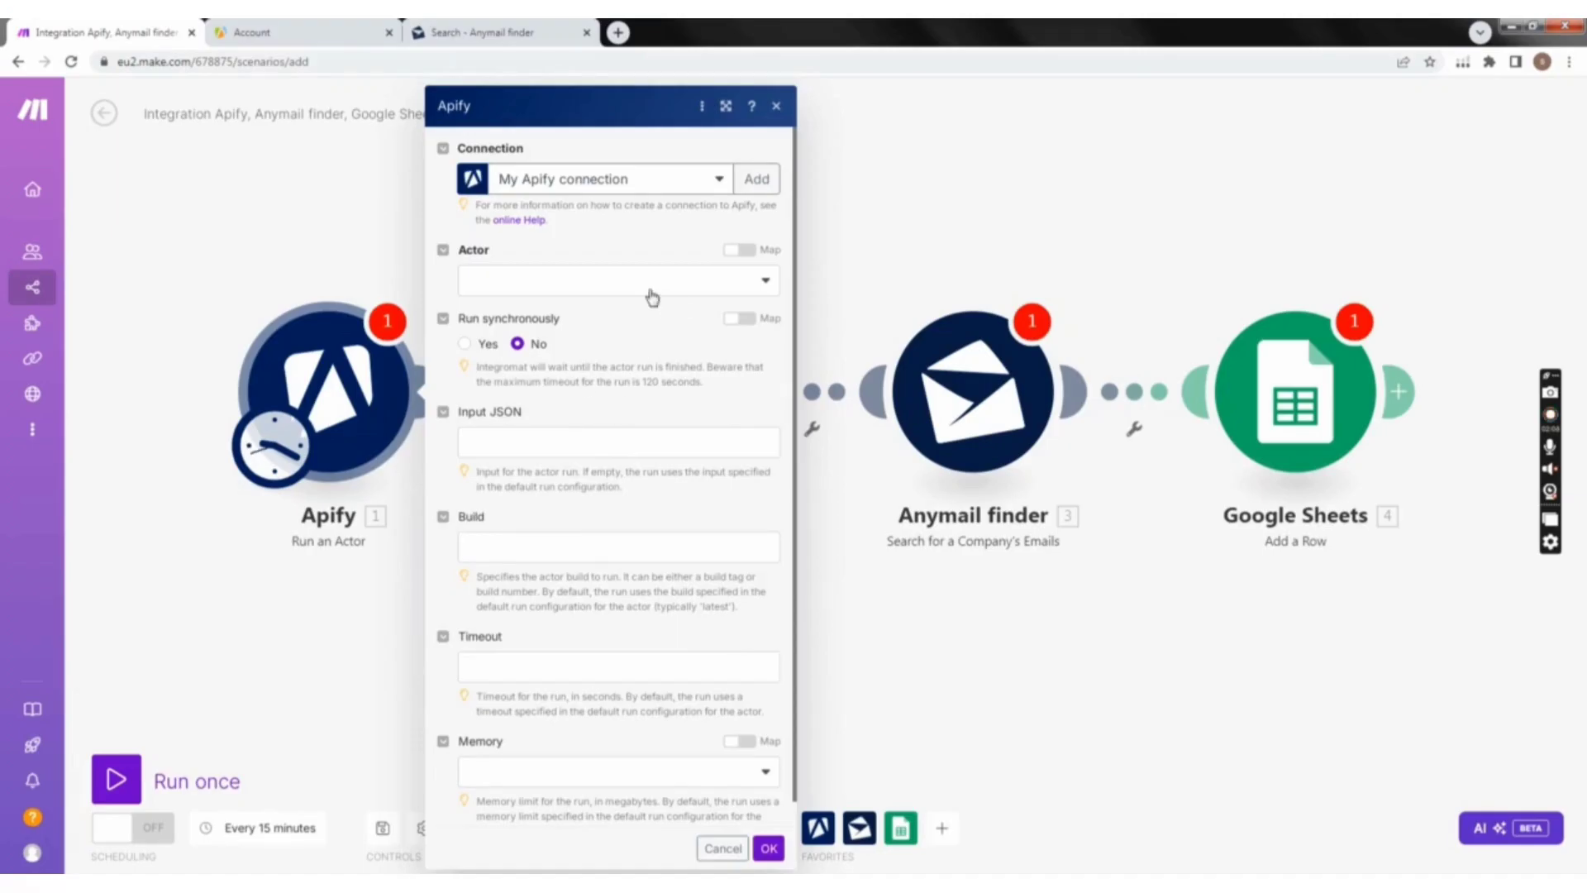
# Step: Choose compass/crawler-google-places as the actor to run and turn on mapping for the Actor field
pyautogui.click(583, 285)
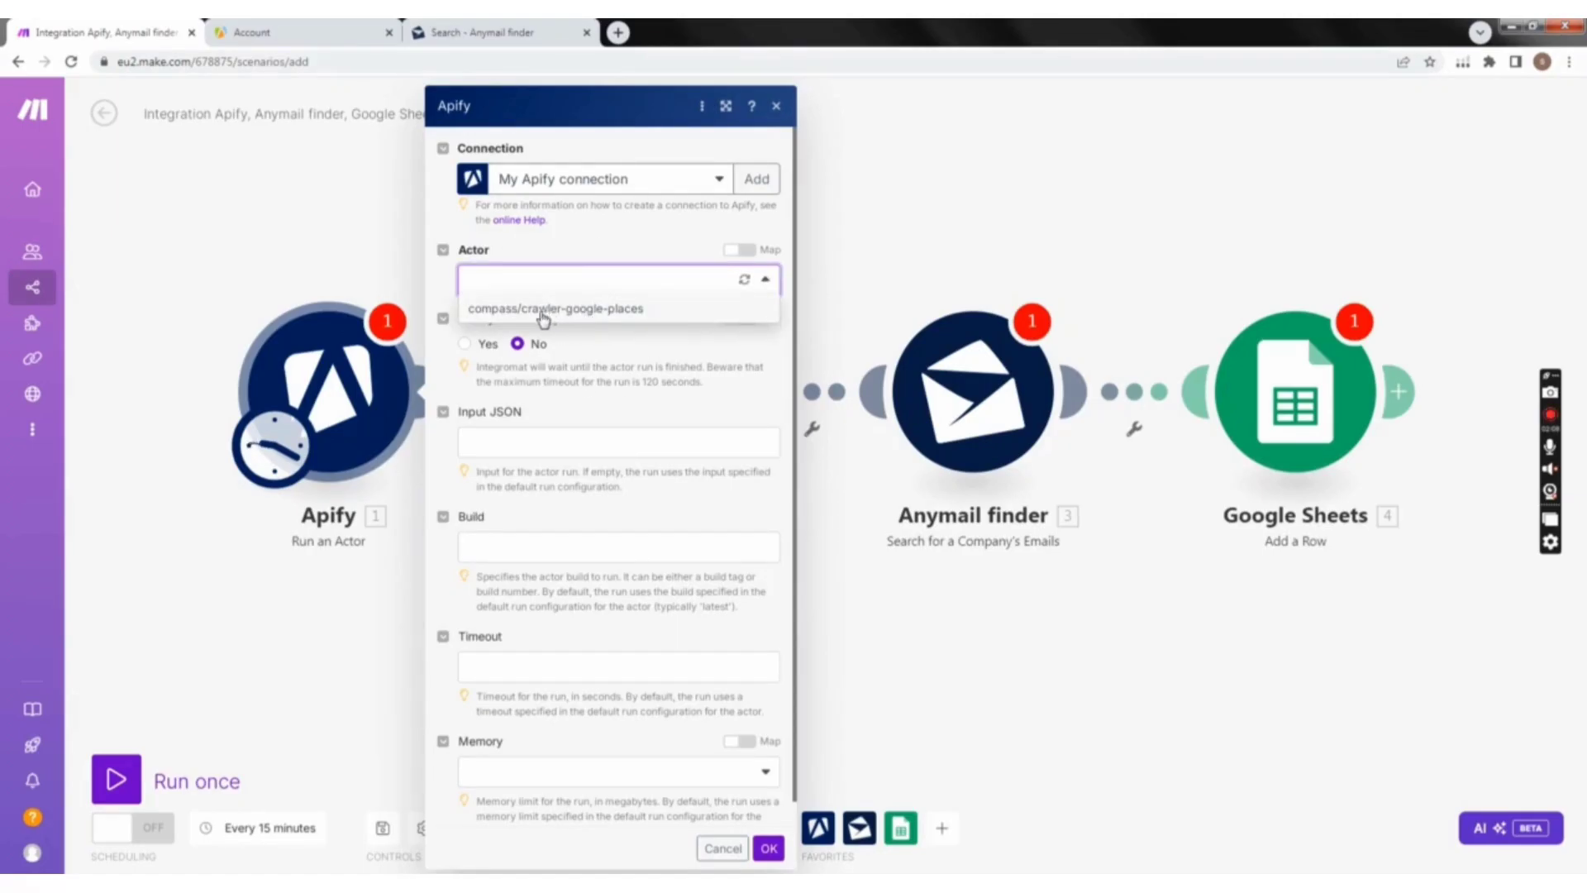
pyautogui.click(656, 311)
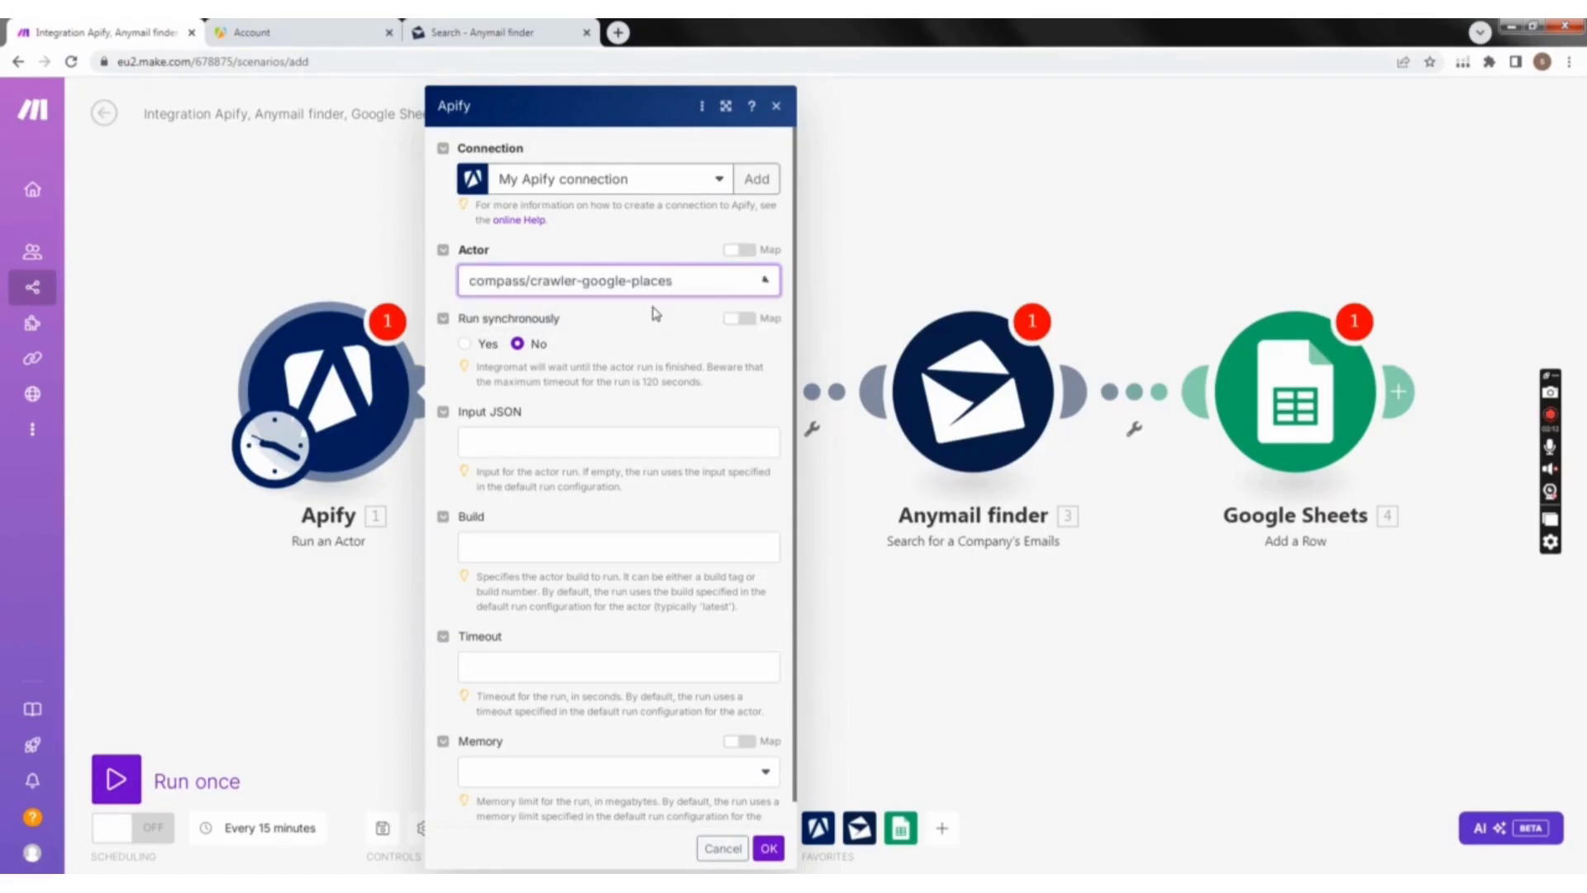
pyautogui.click(742, 256)
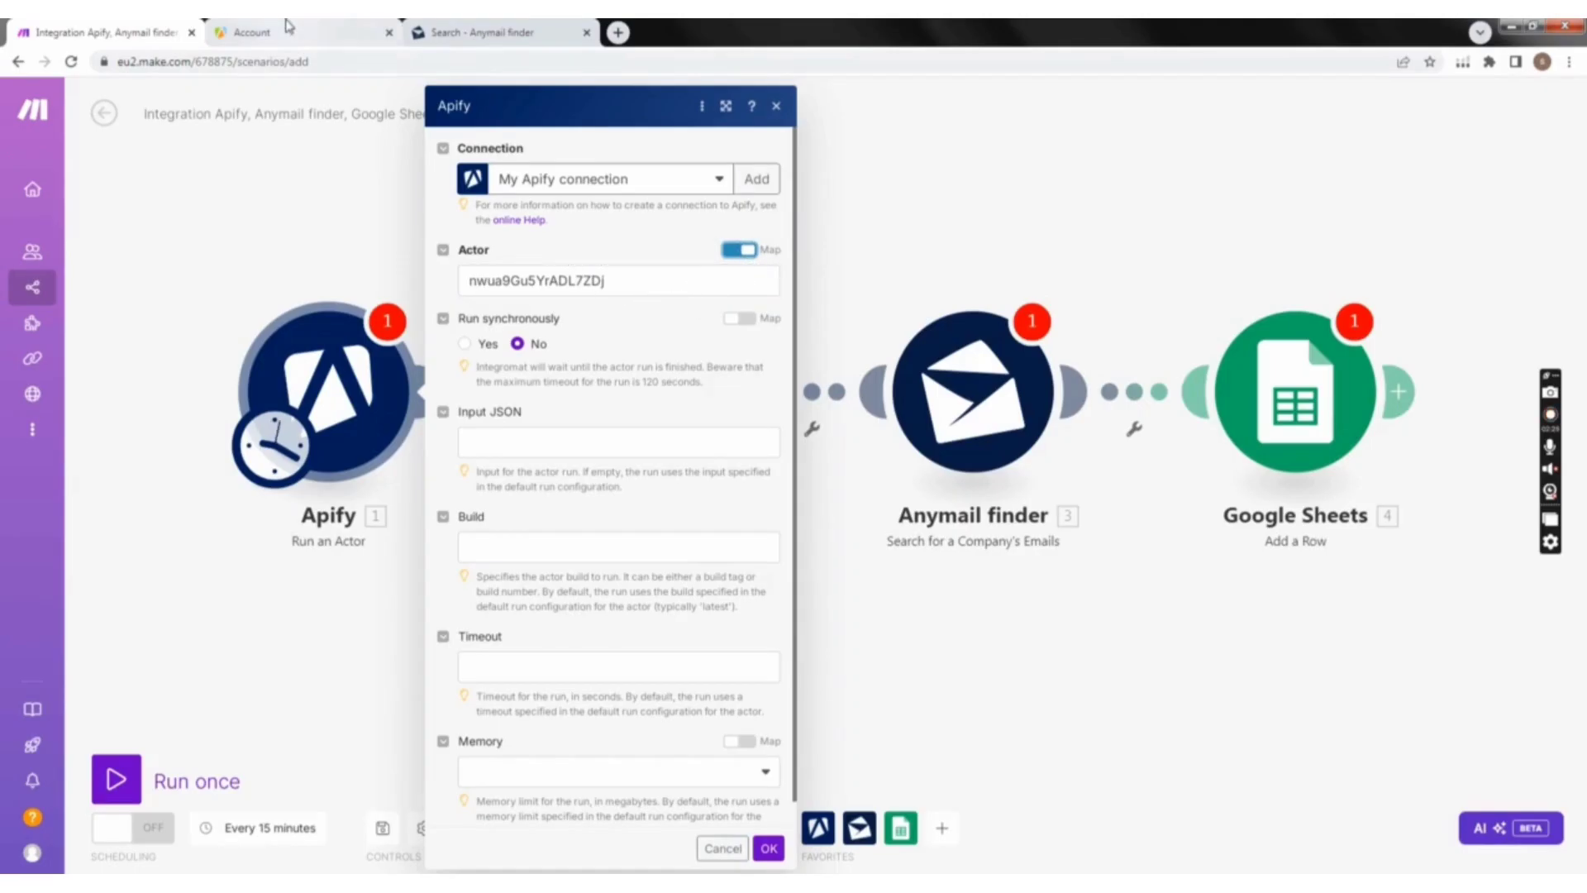
# Step: Switch to Apify Console and return to the input page of the Google Maps Scraper actor
pyautogui.click(256, 33)
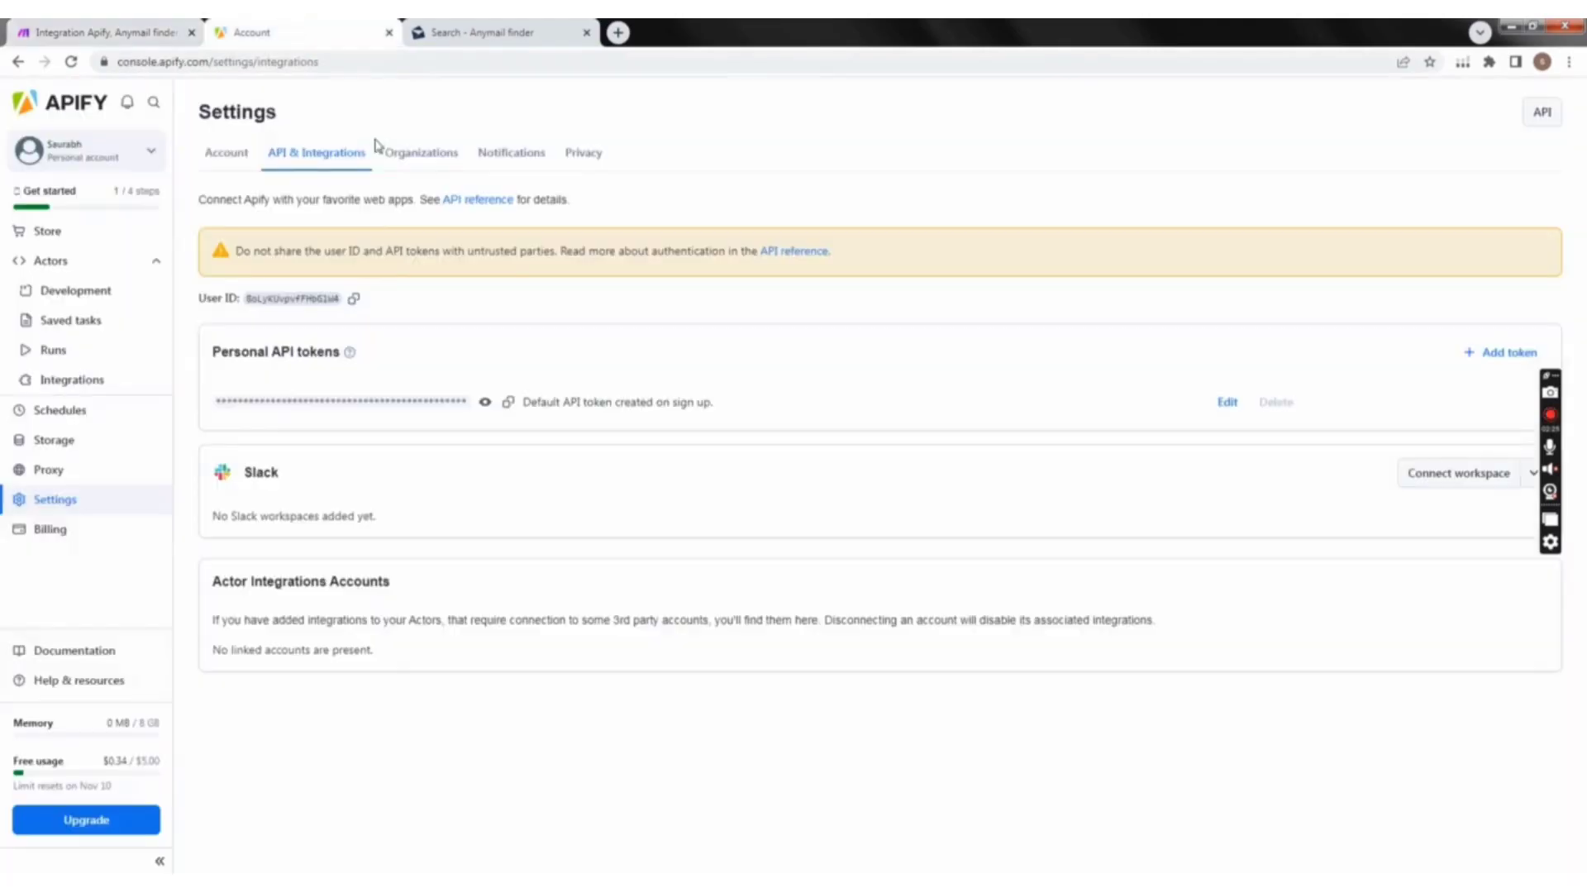
pyautogui.click(66, 234)
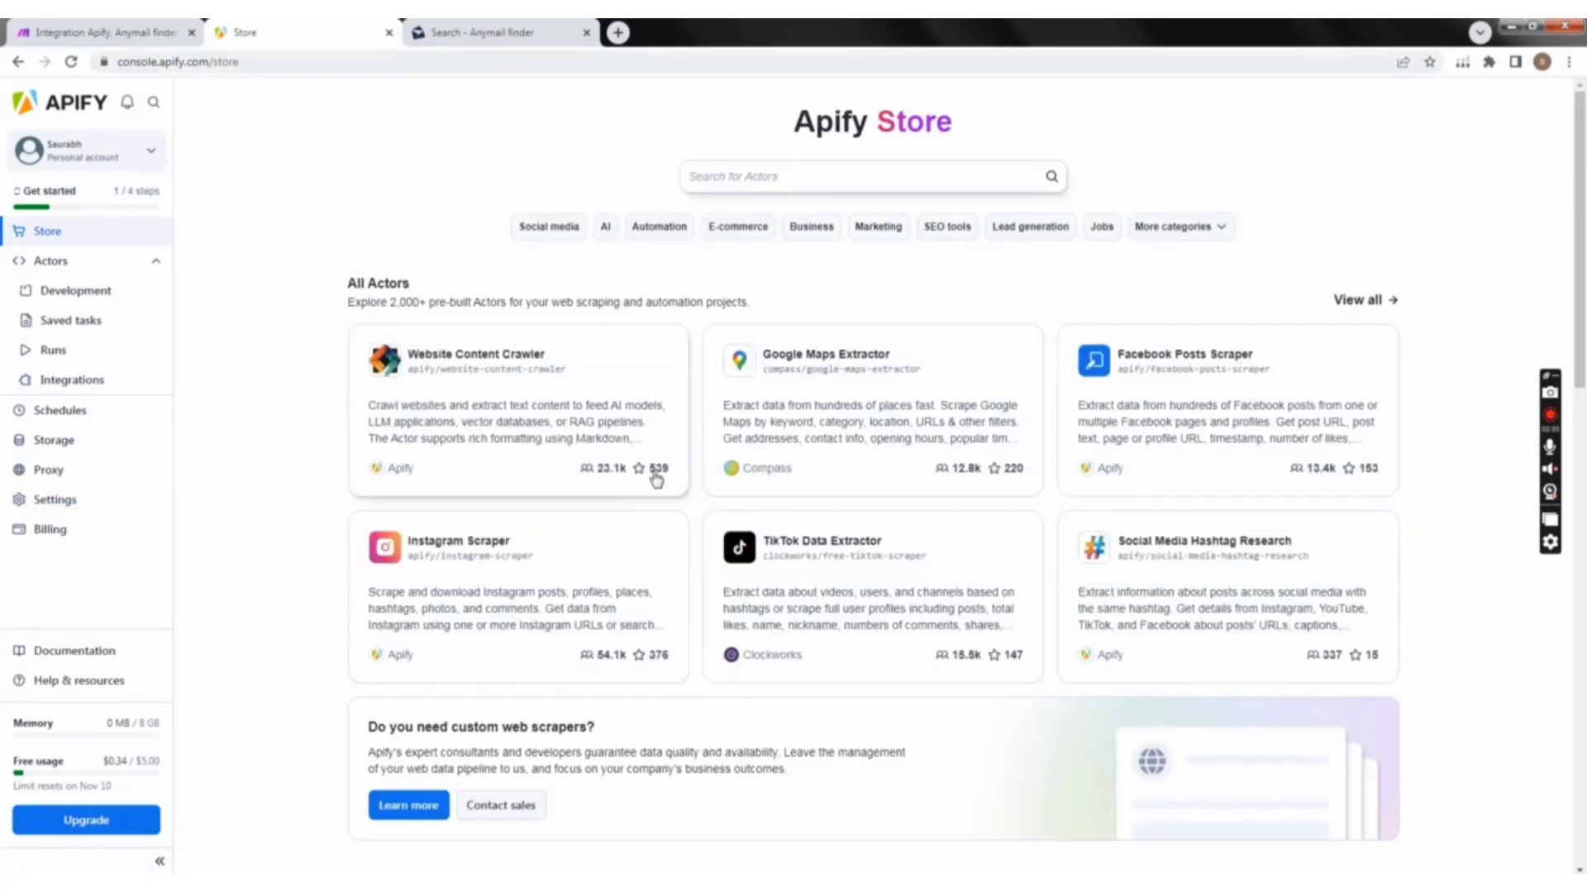
pyautogui.scroll(-4, 641, 488)
pyautogui.scroll(4, 627, 528)
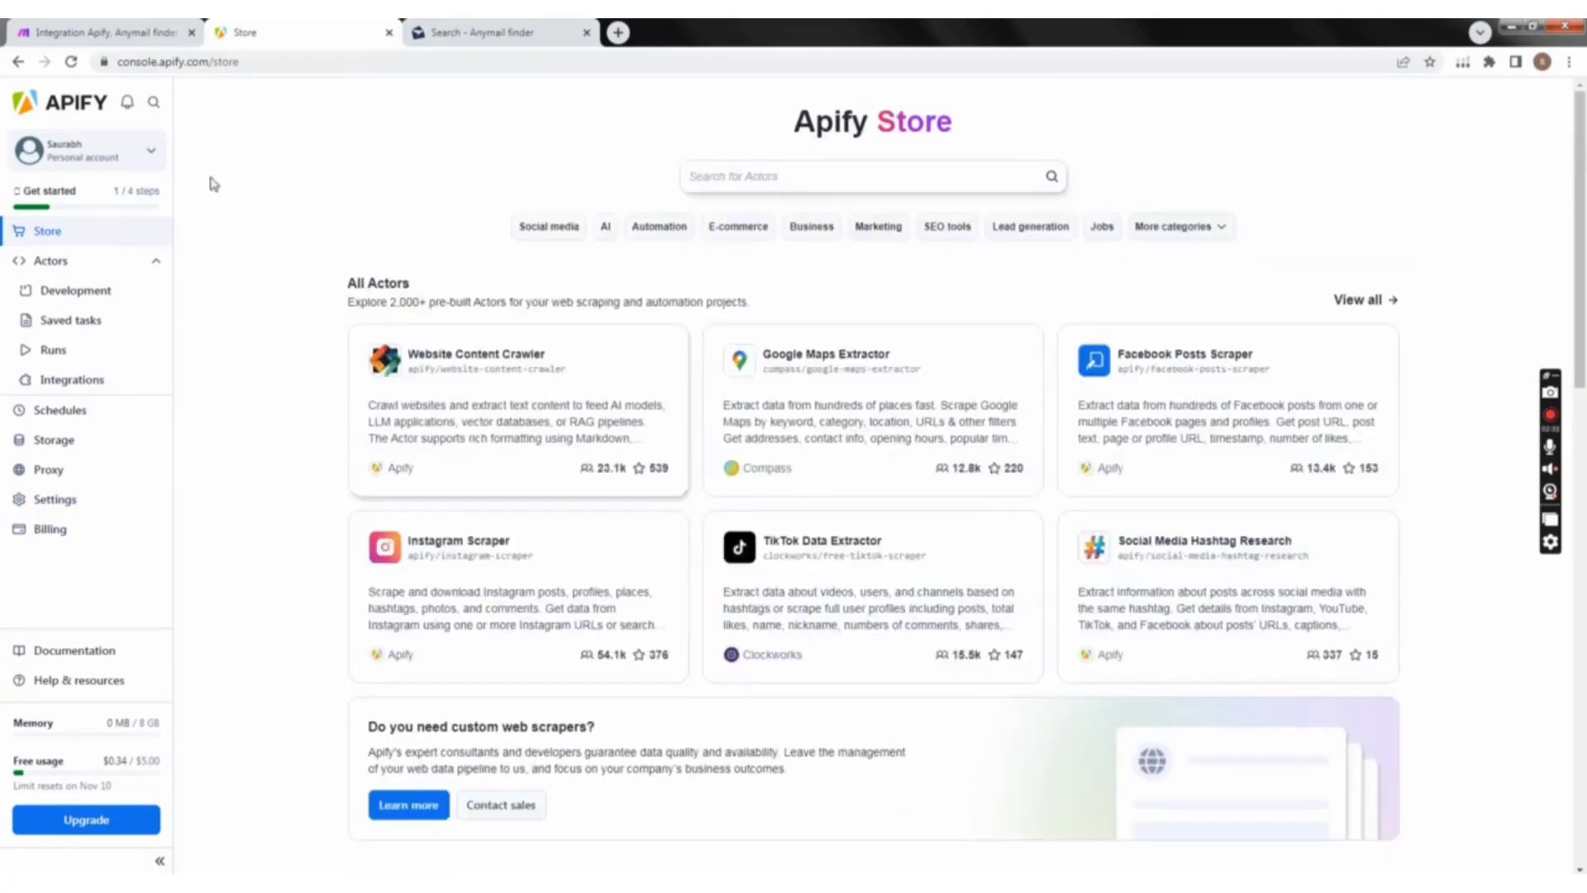
pyautogui.click(20, 67)
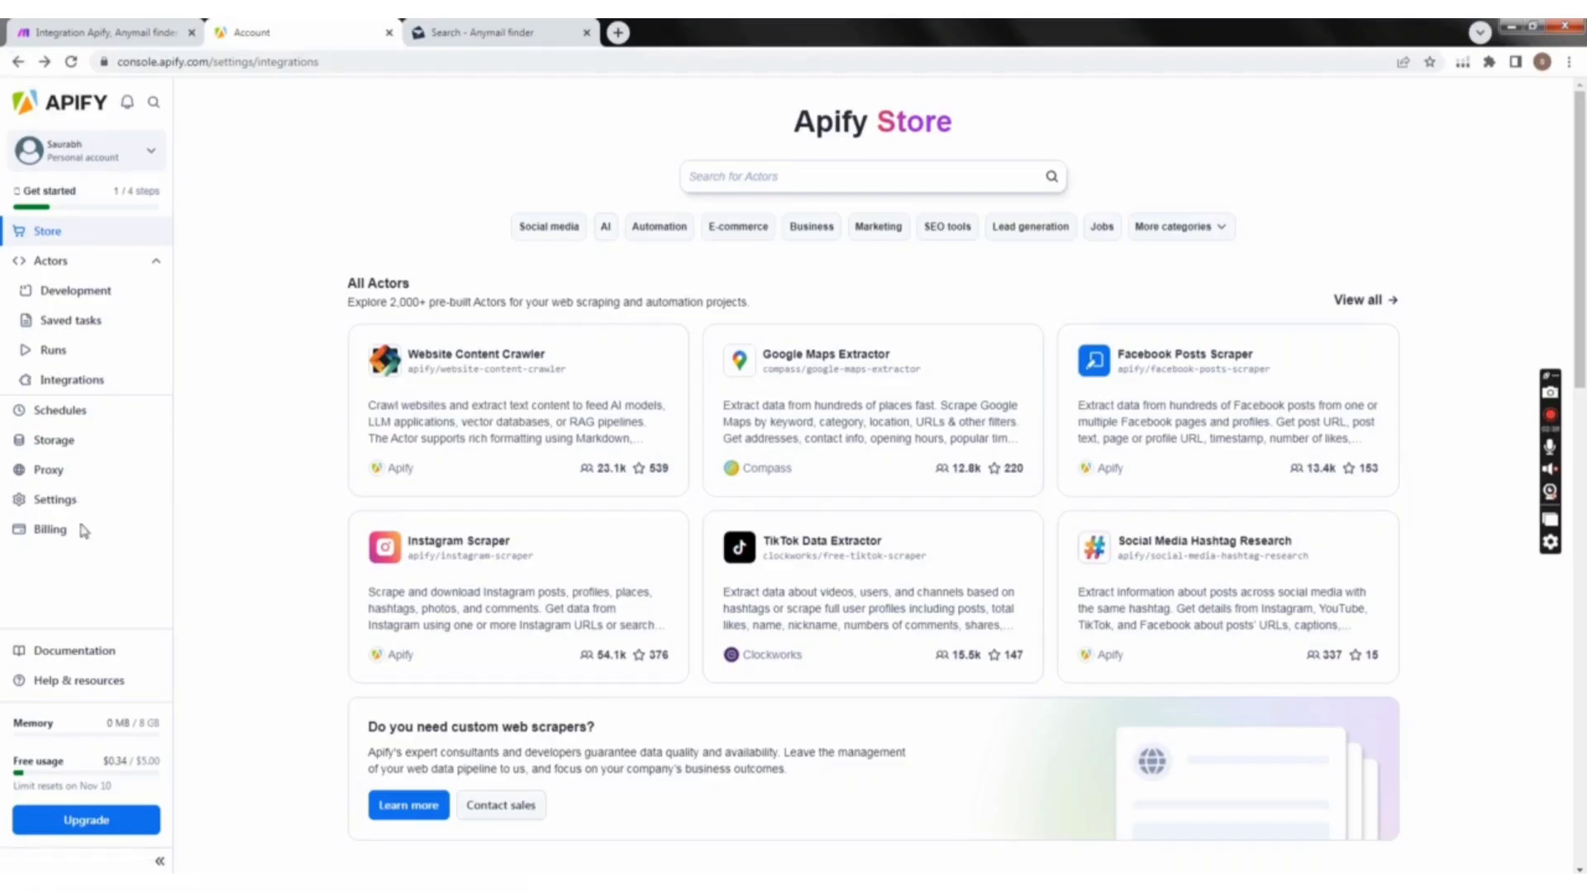
pyautogui.click(17, 63)
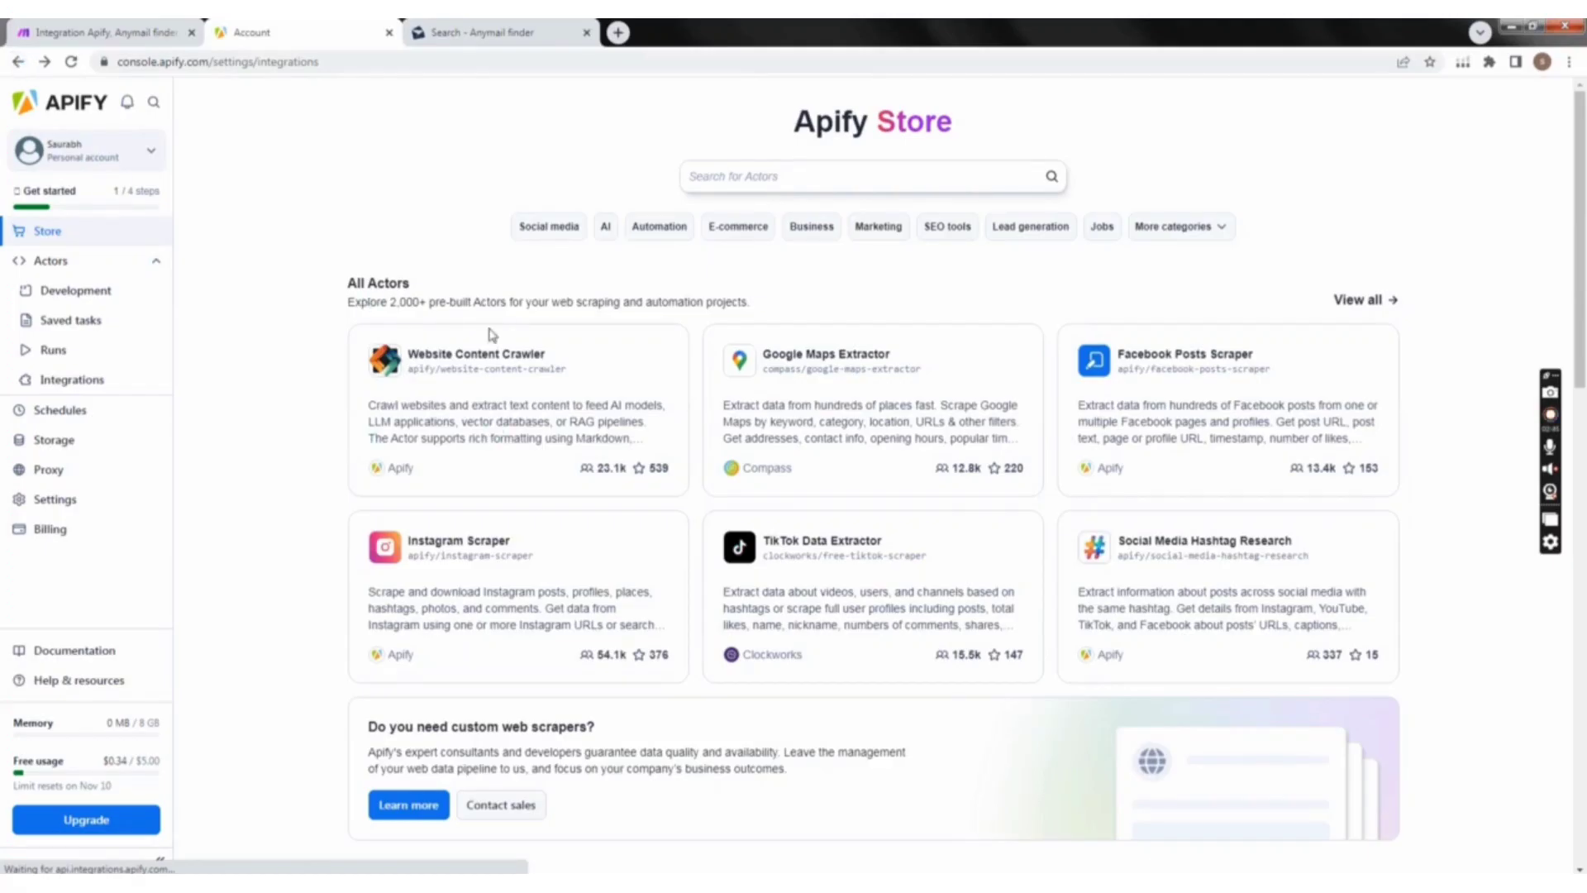
pyautogui.click(16, 64)
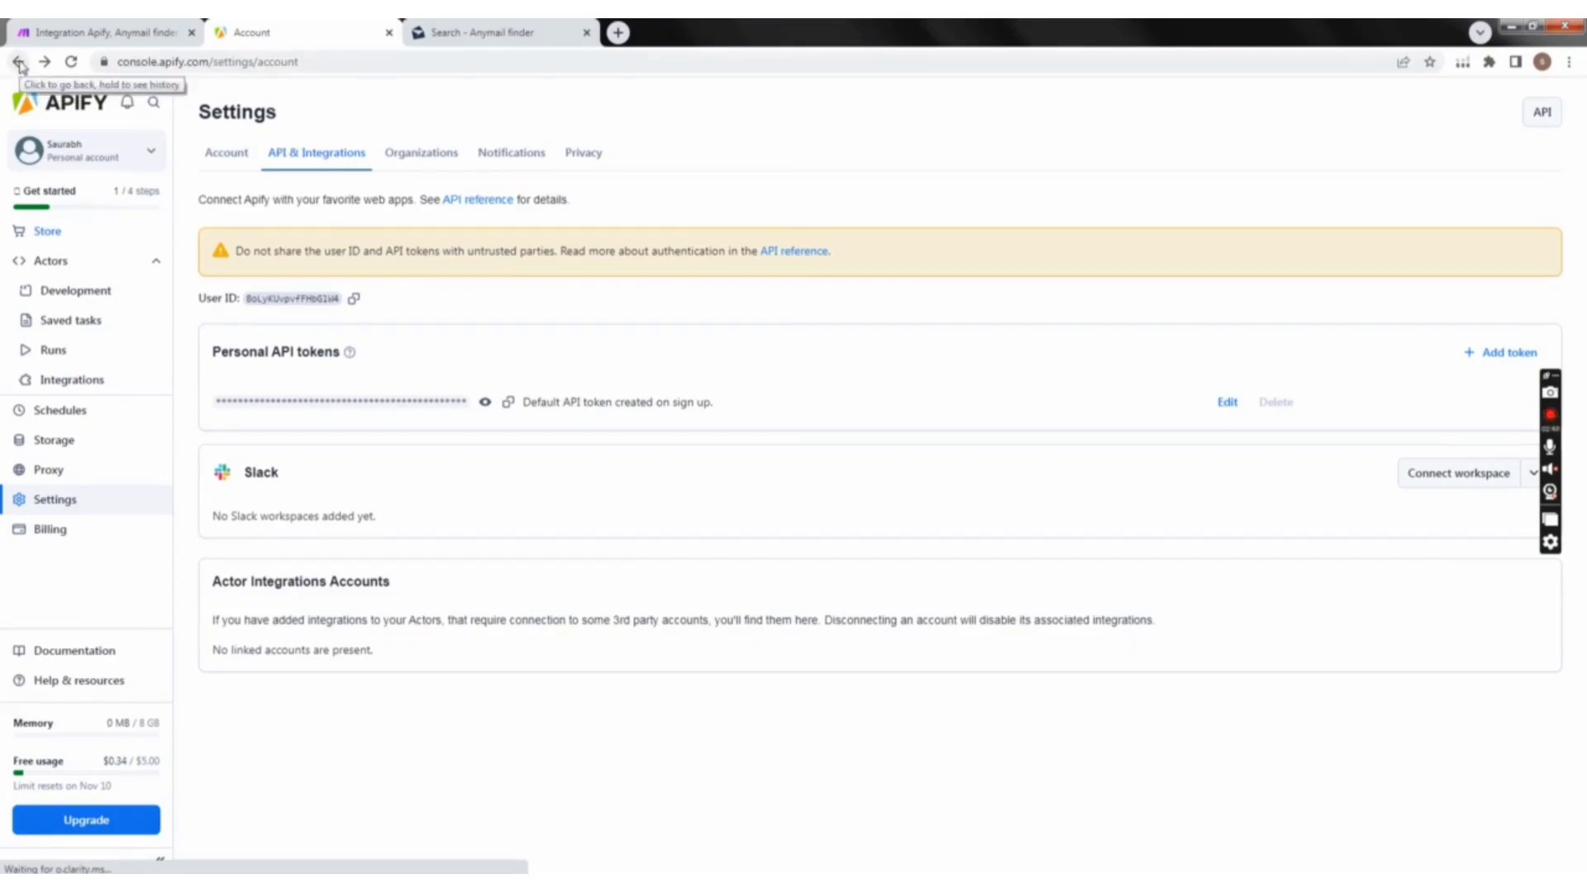
pyautogui.click(19, 63)
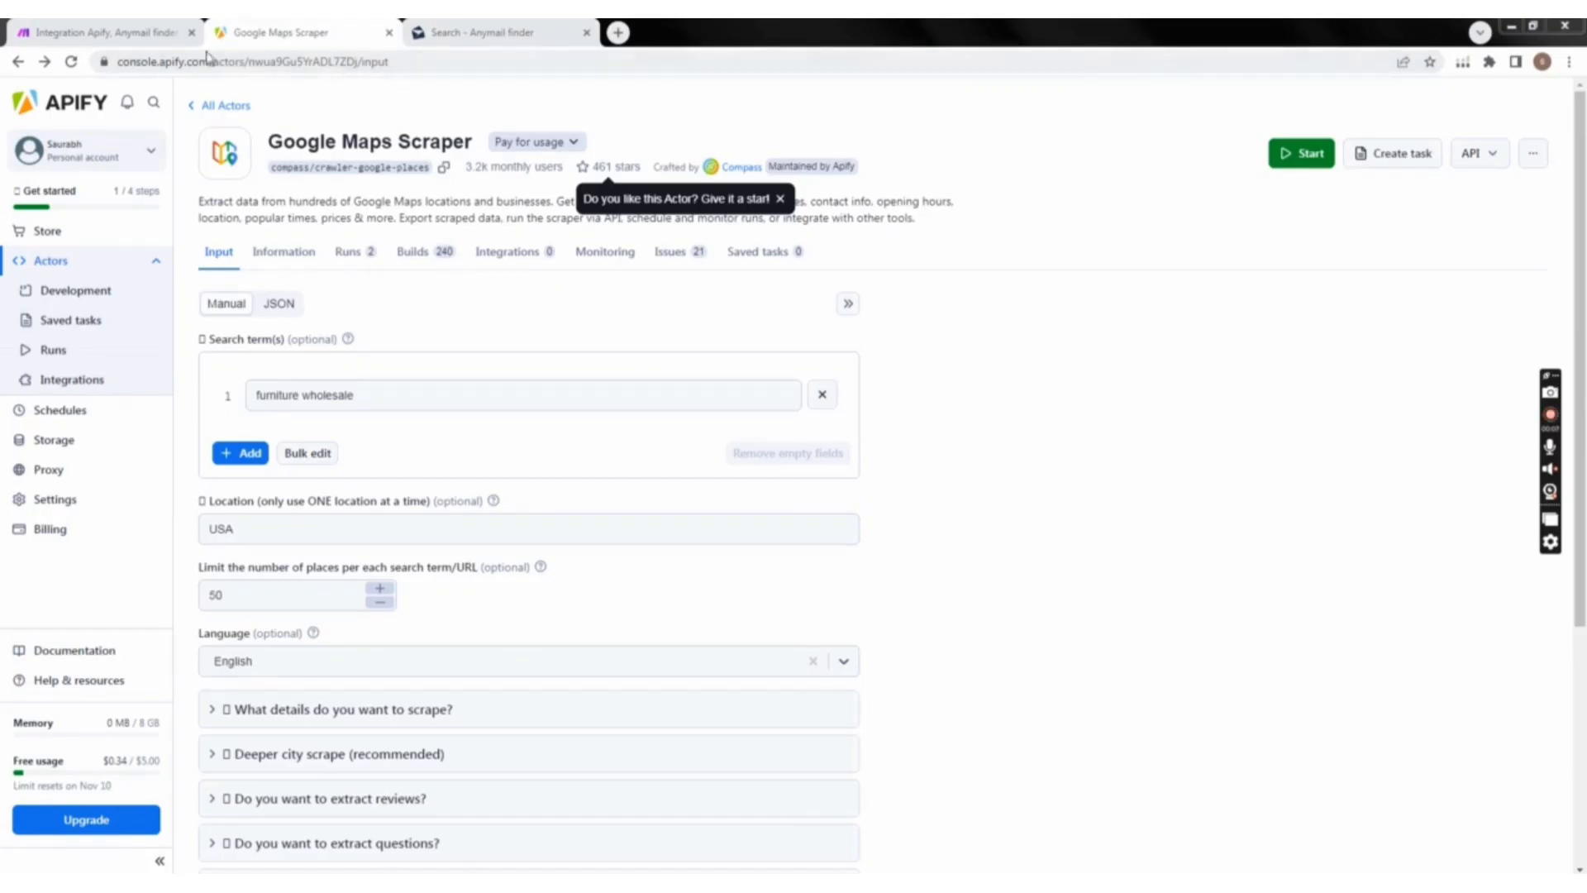
# Step: Compare the module's mapped actor ID with the ID in the Google Maps Scraper page address and turn mapping off for the Actor field
pyautogui.click(124, 32)
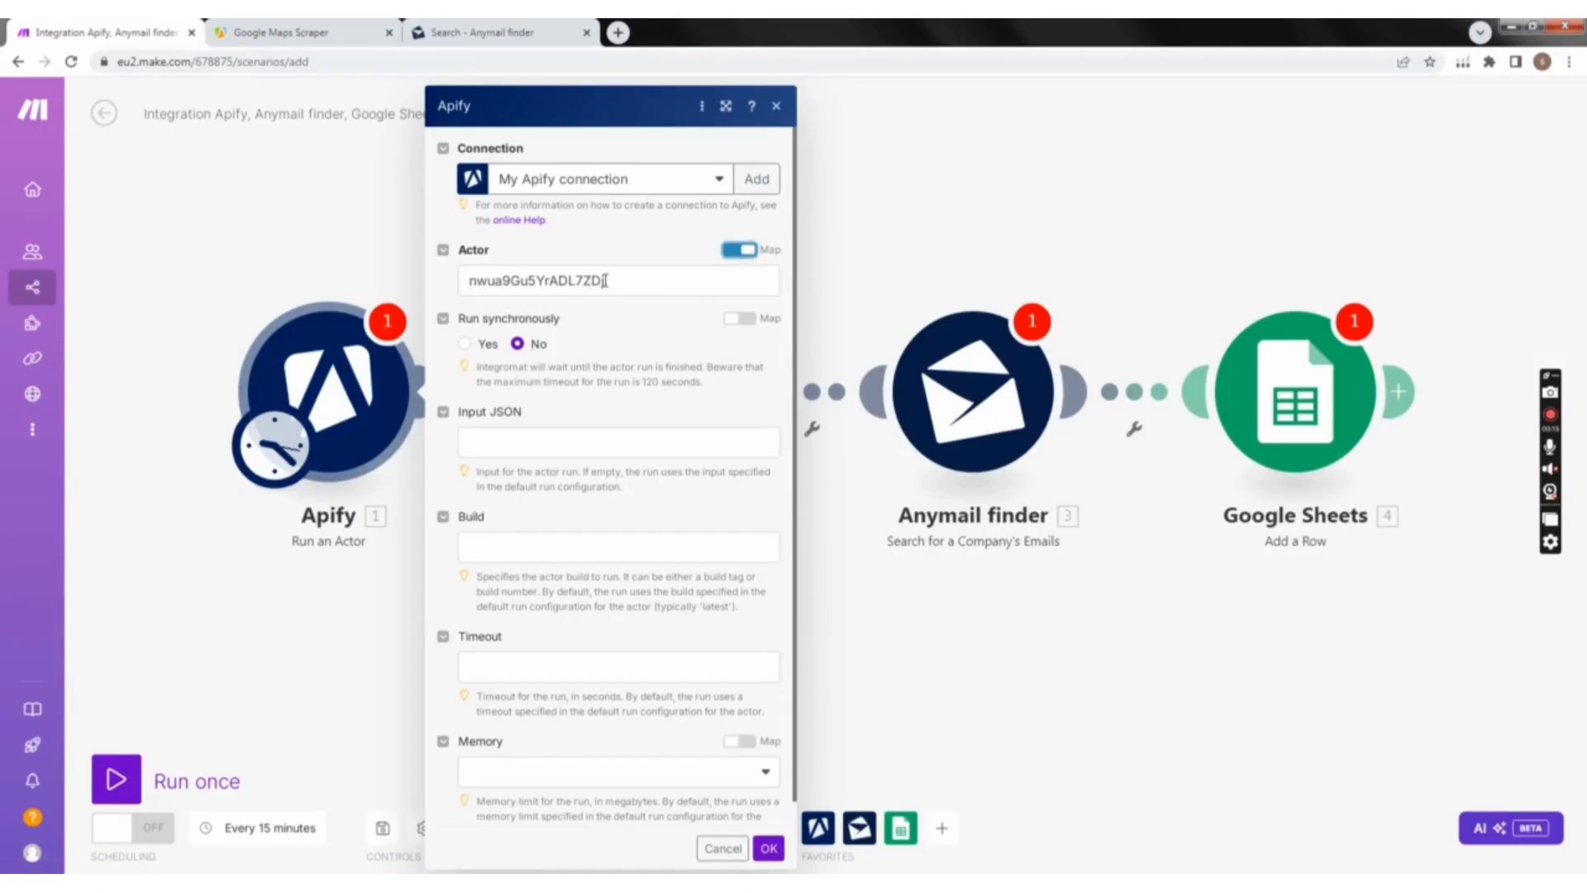
pyautogui.click(323, 37)
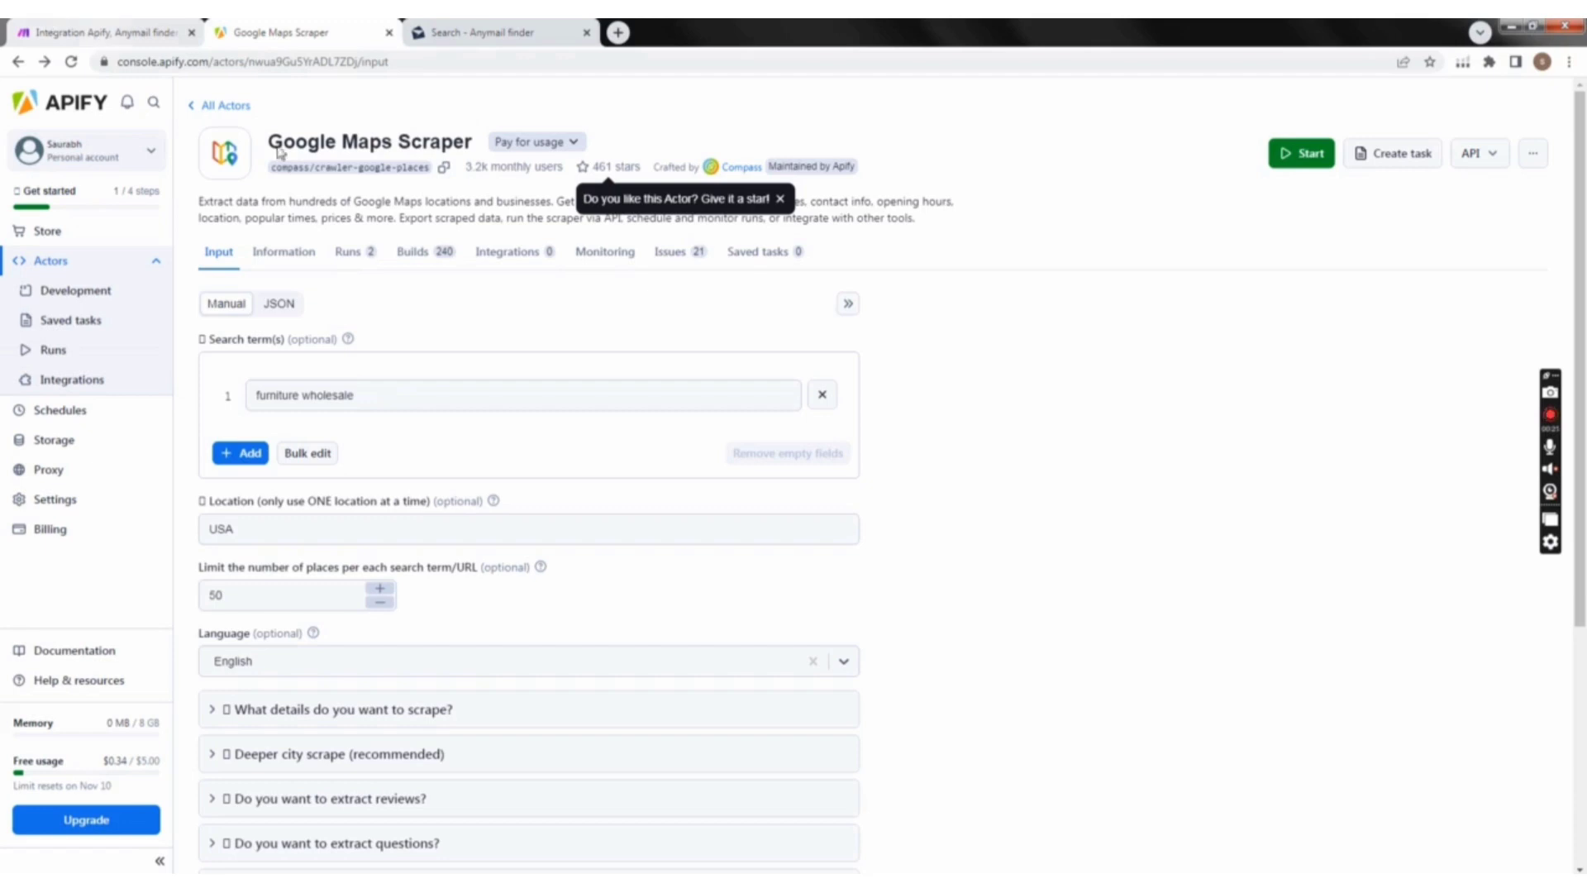
pyautogui.click(128, 31)
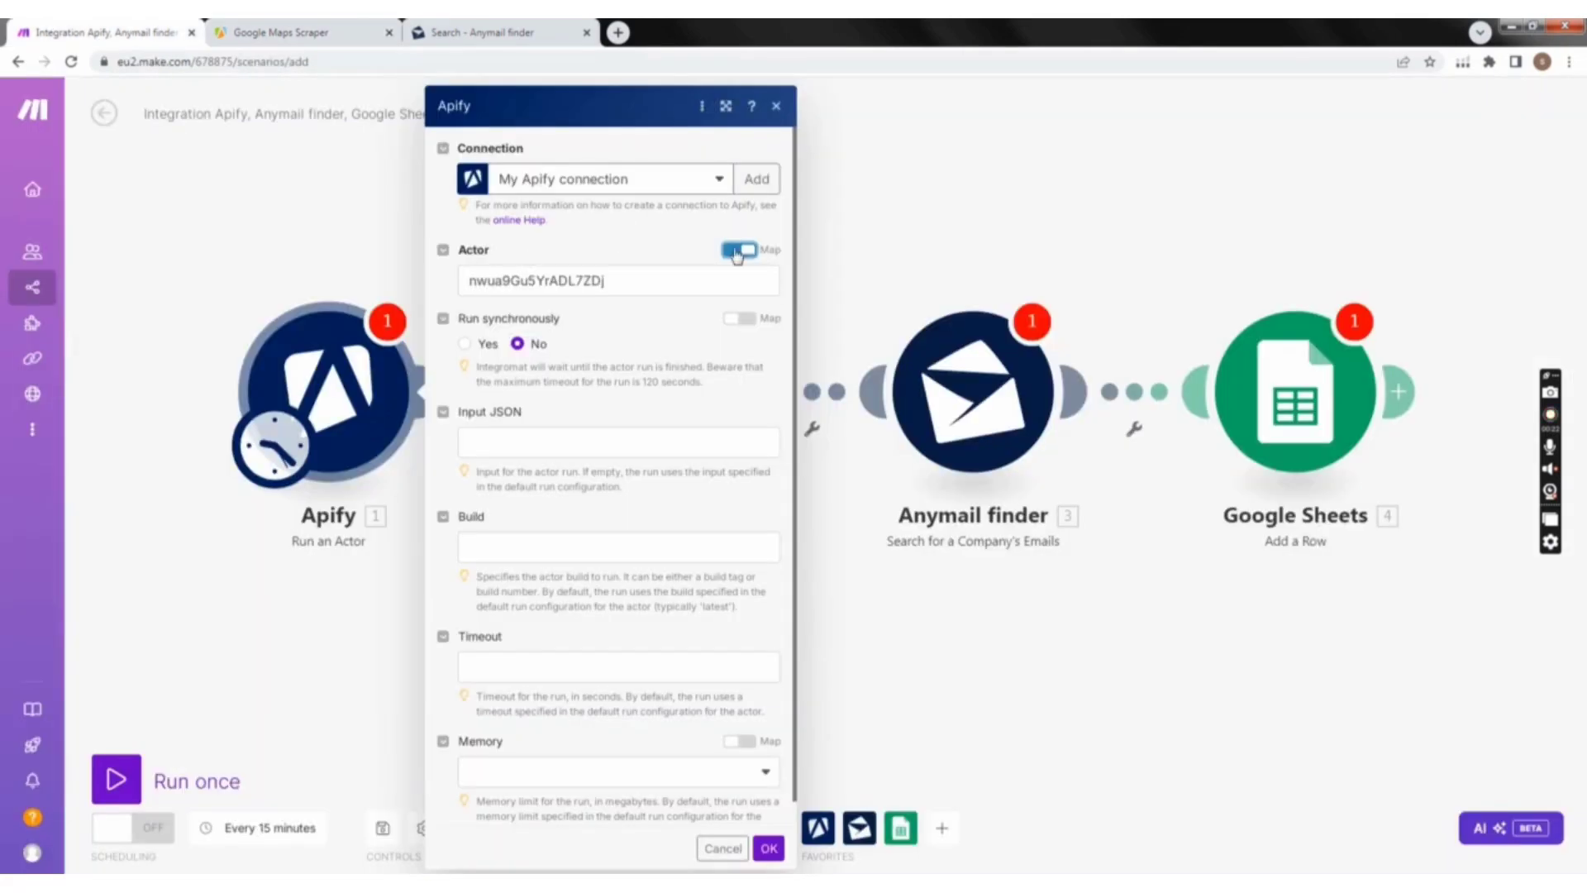
pyautogui.click(737, 250)
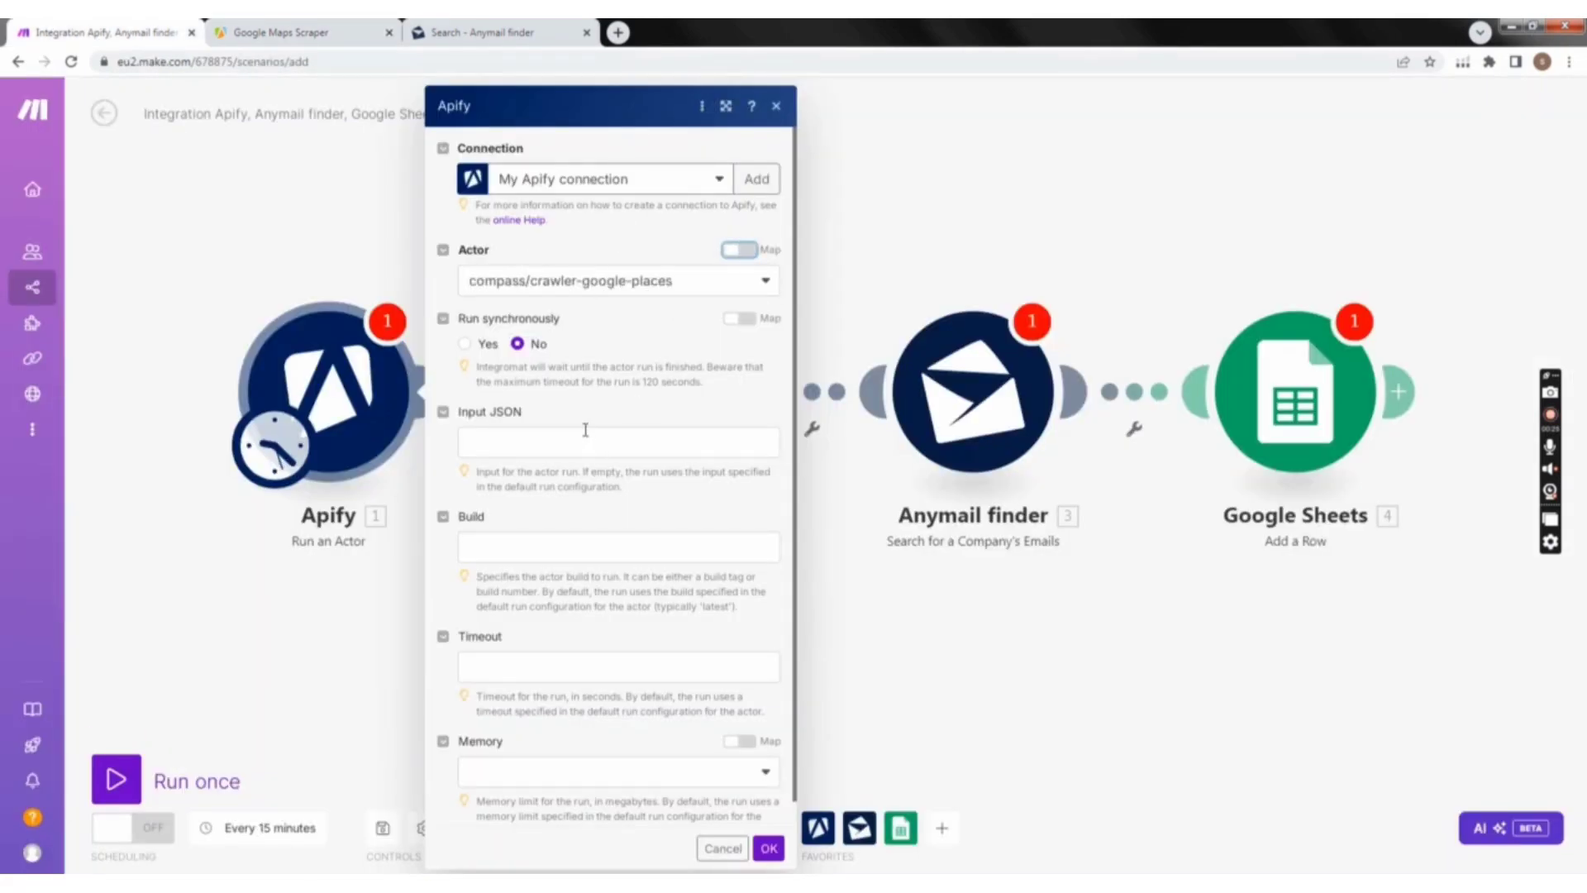
# Step: Review the Google Maps Scraper's input settings in Apify, show them as JSON, and copy the whole JSON code
pyautogui.scroll(-1, 565, 471)
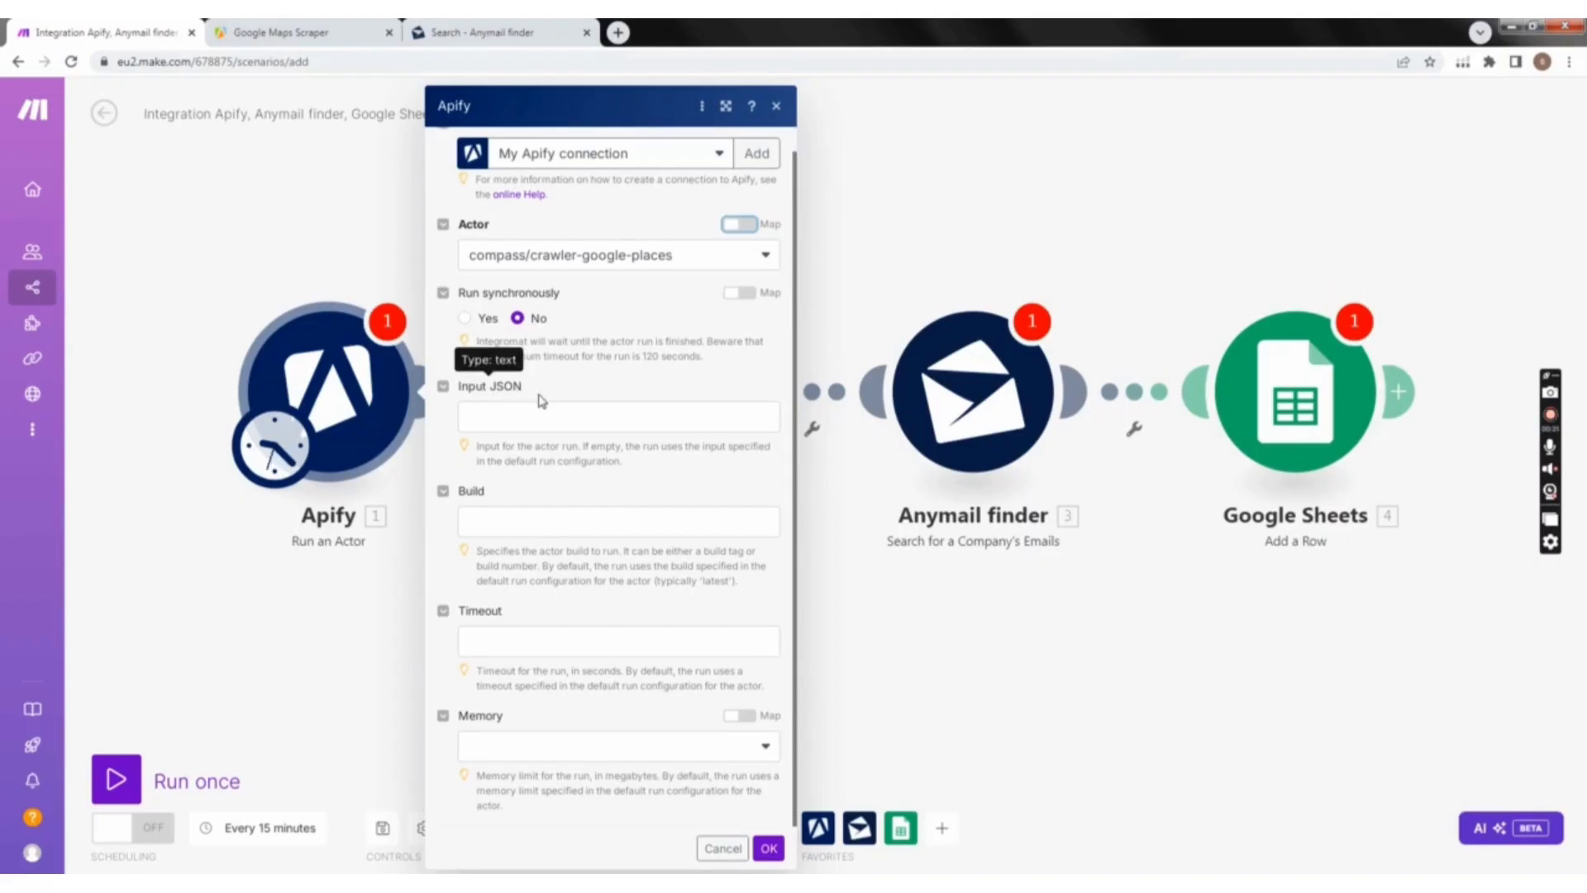
pyautogui.click(315, 31)
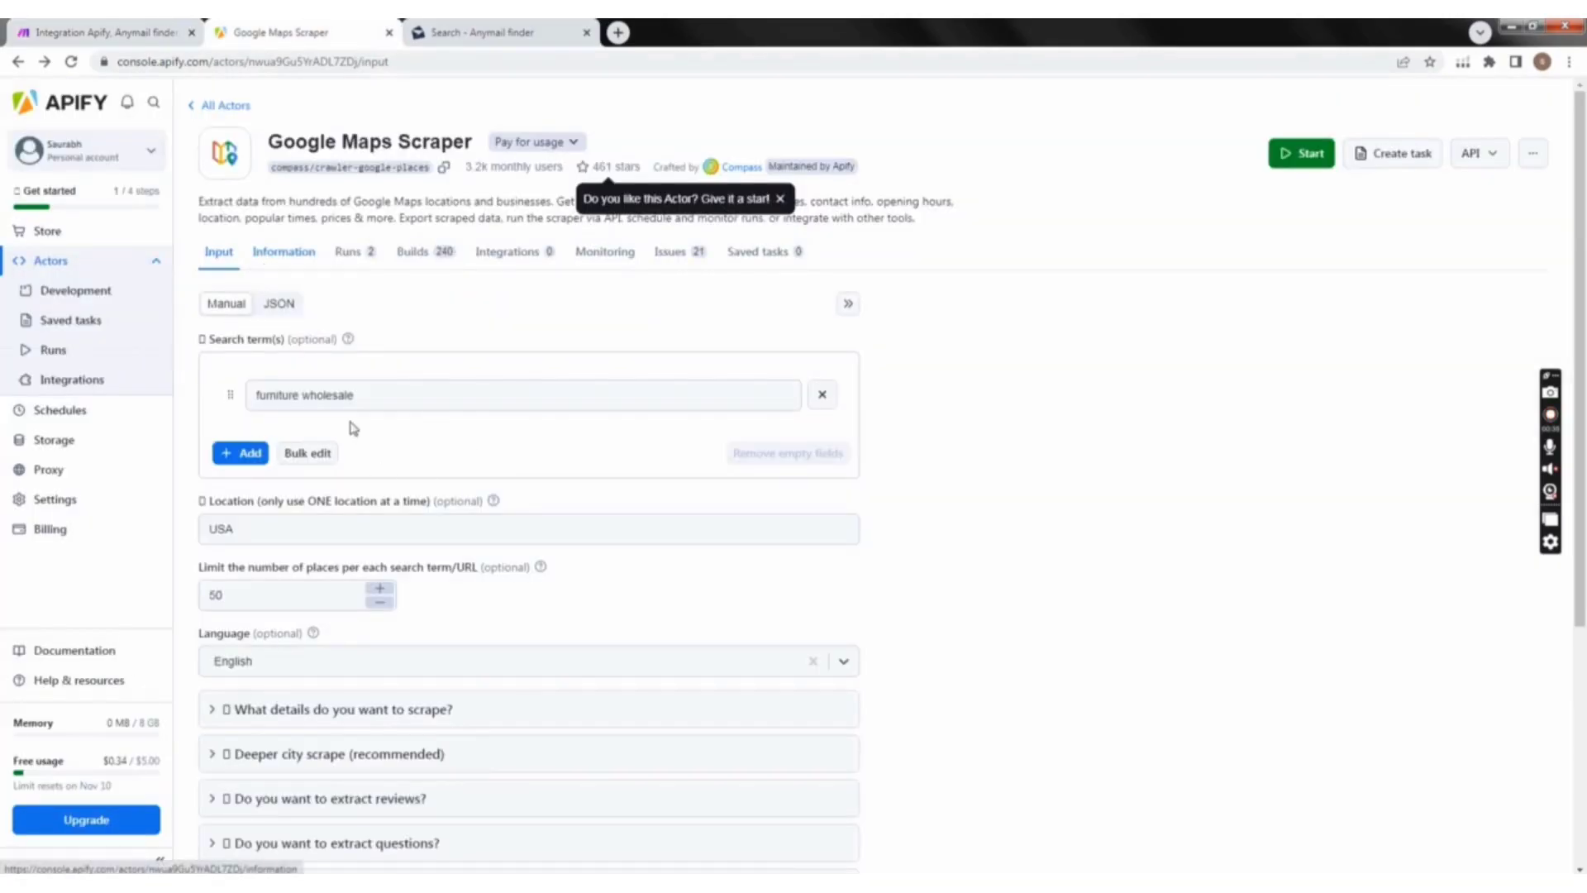
pyautogui.scroll(-4, 421, 611)
pyautogui.scroll(4, 496, 611)
pyautogui.click(361, 533)
pyautogui.scroll(-4, 365, 628)
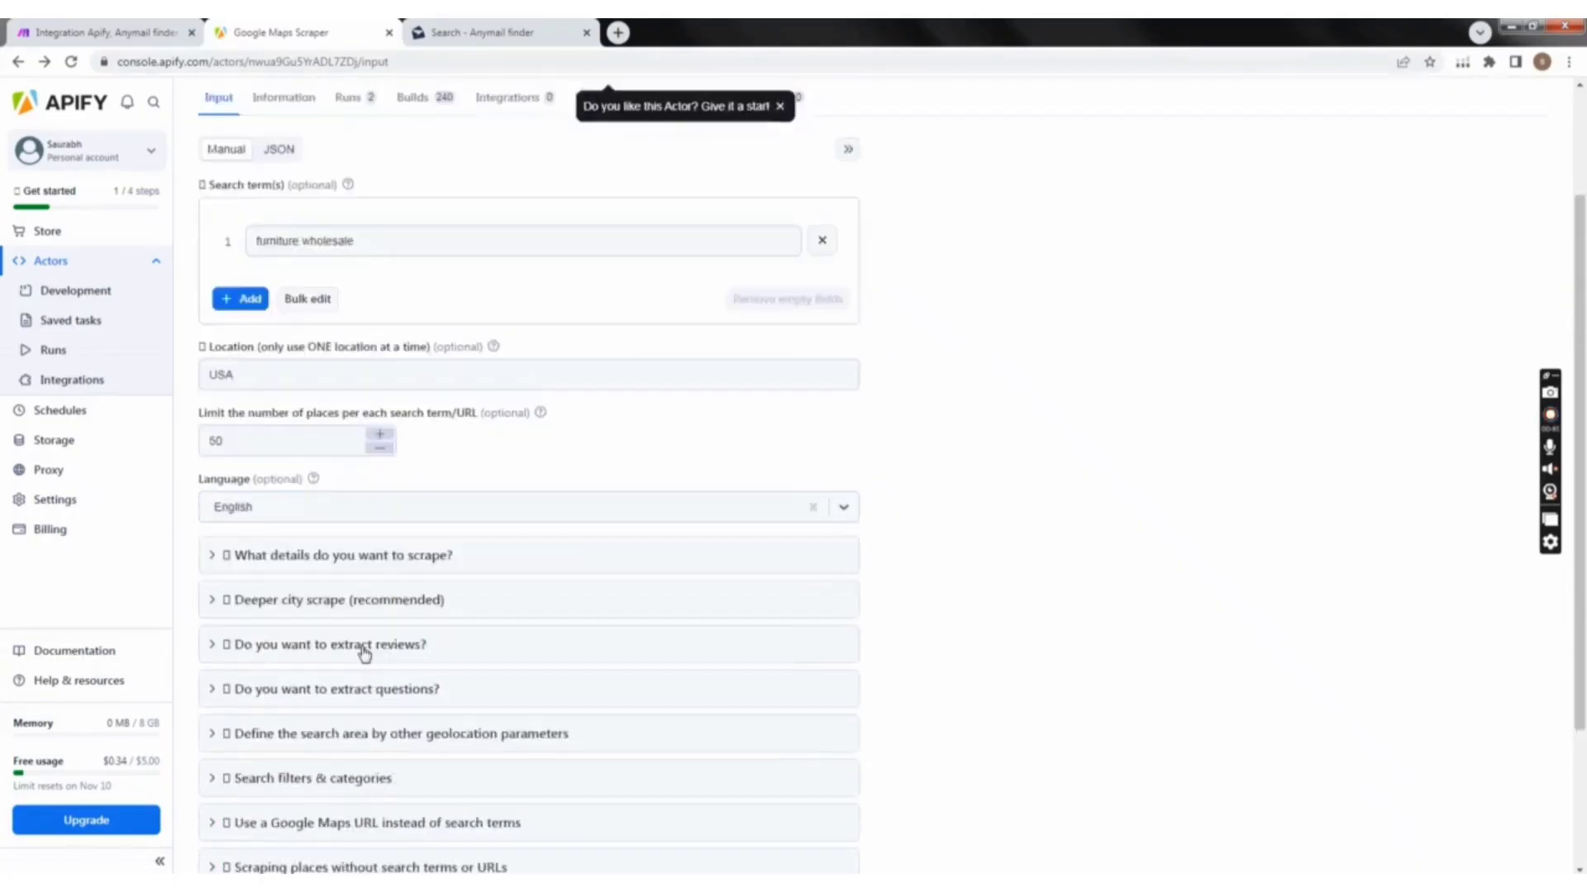
pyautogui.scroll(4, 372, 711)
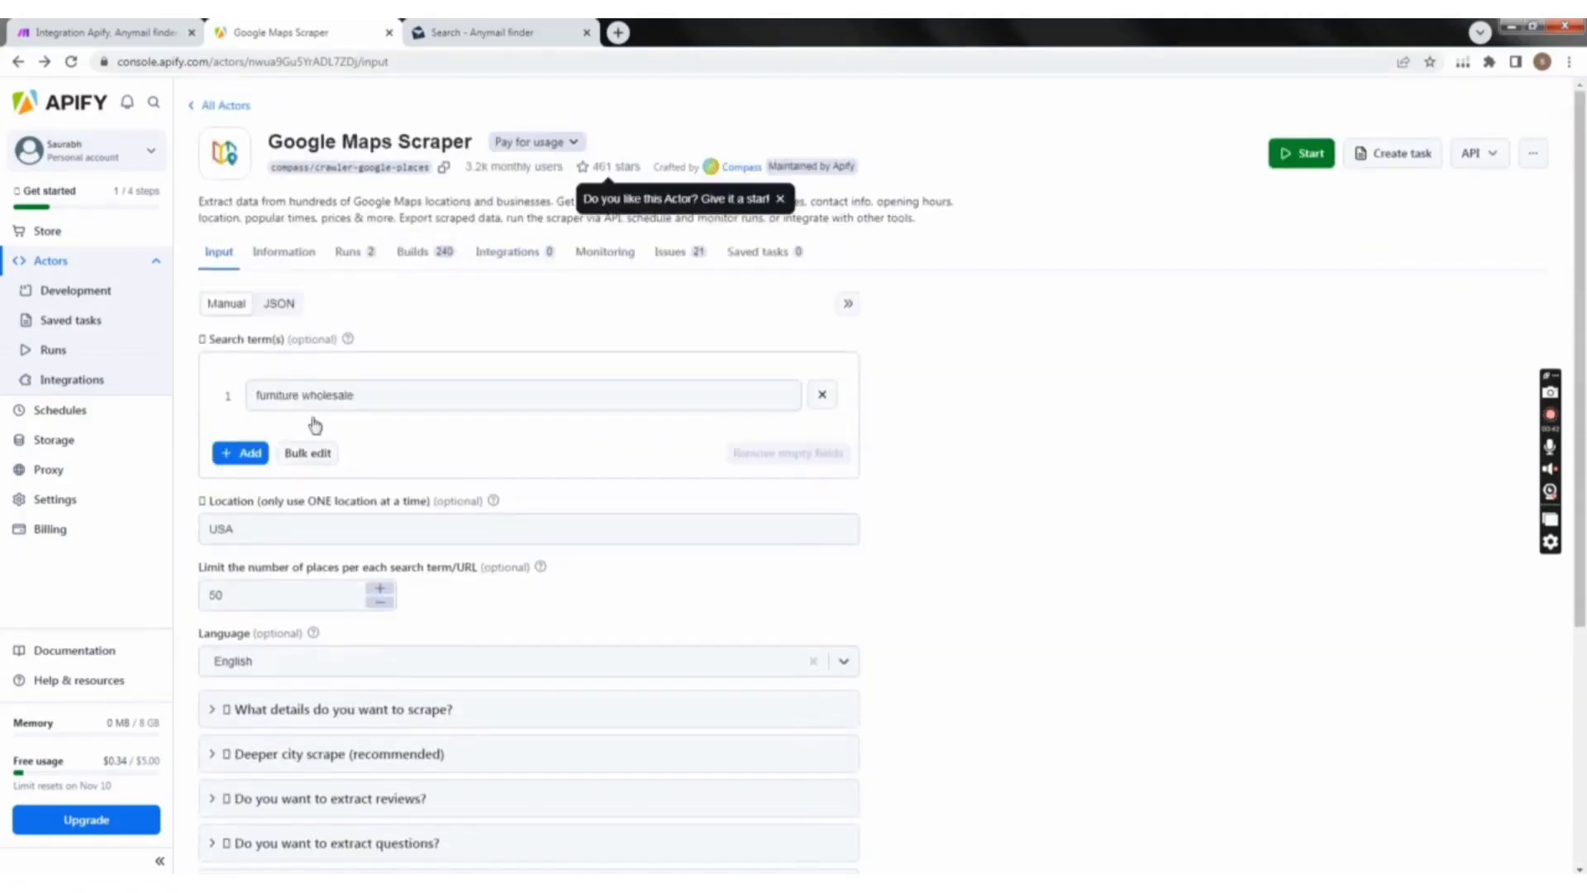
pyautogui.click(279, 304)
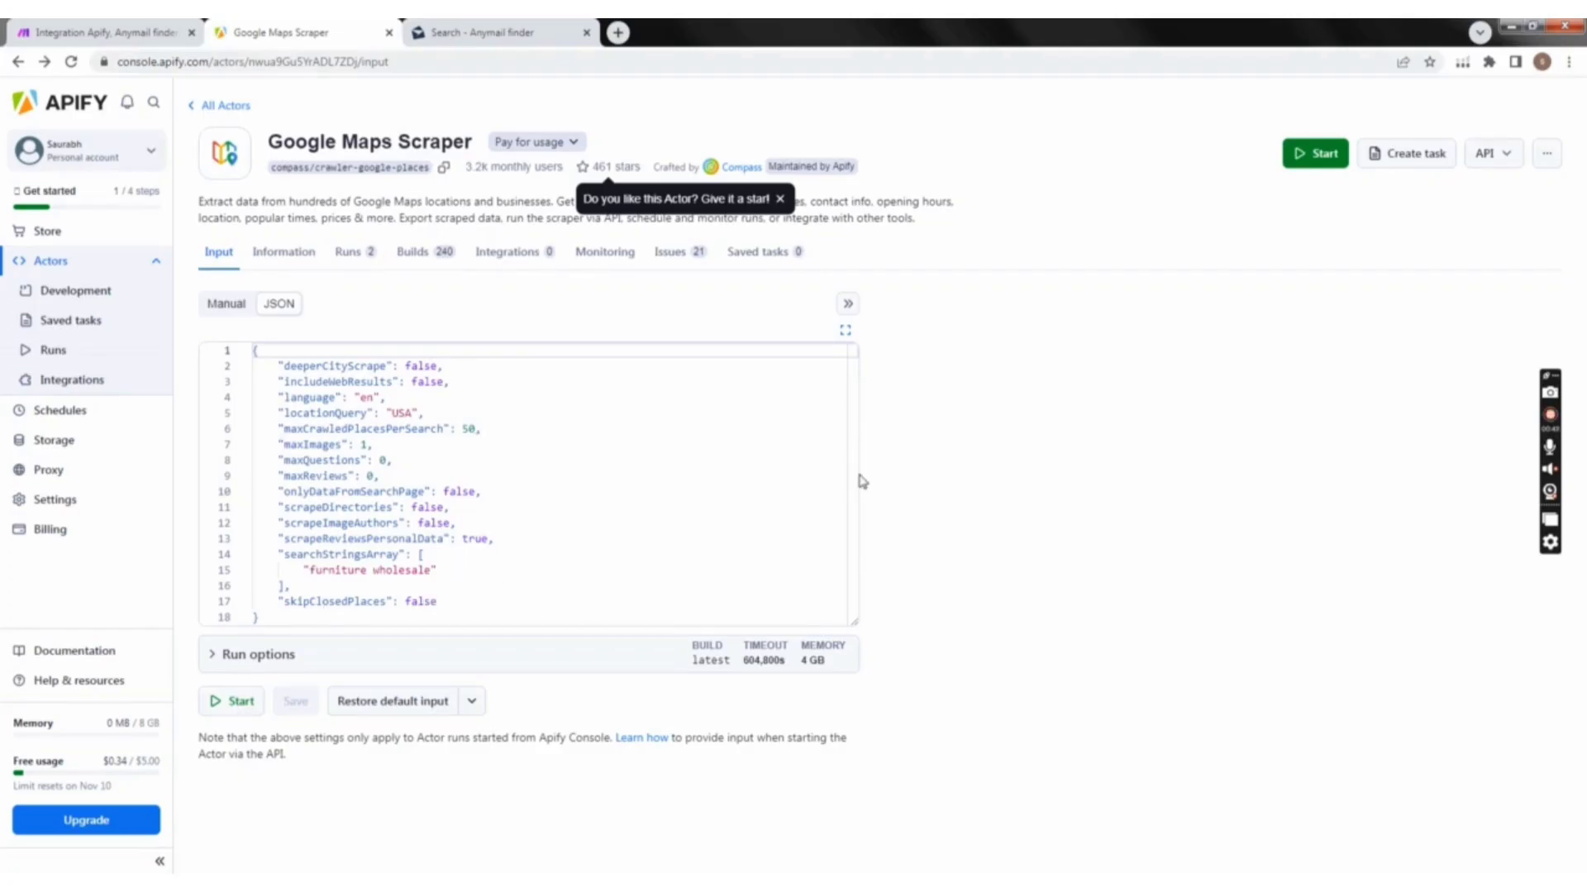
pyautogui.click(659, 604)
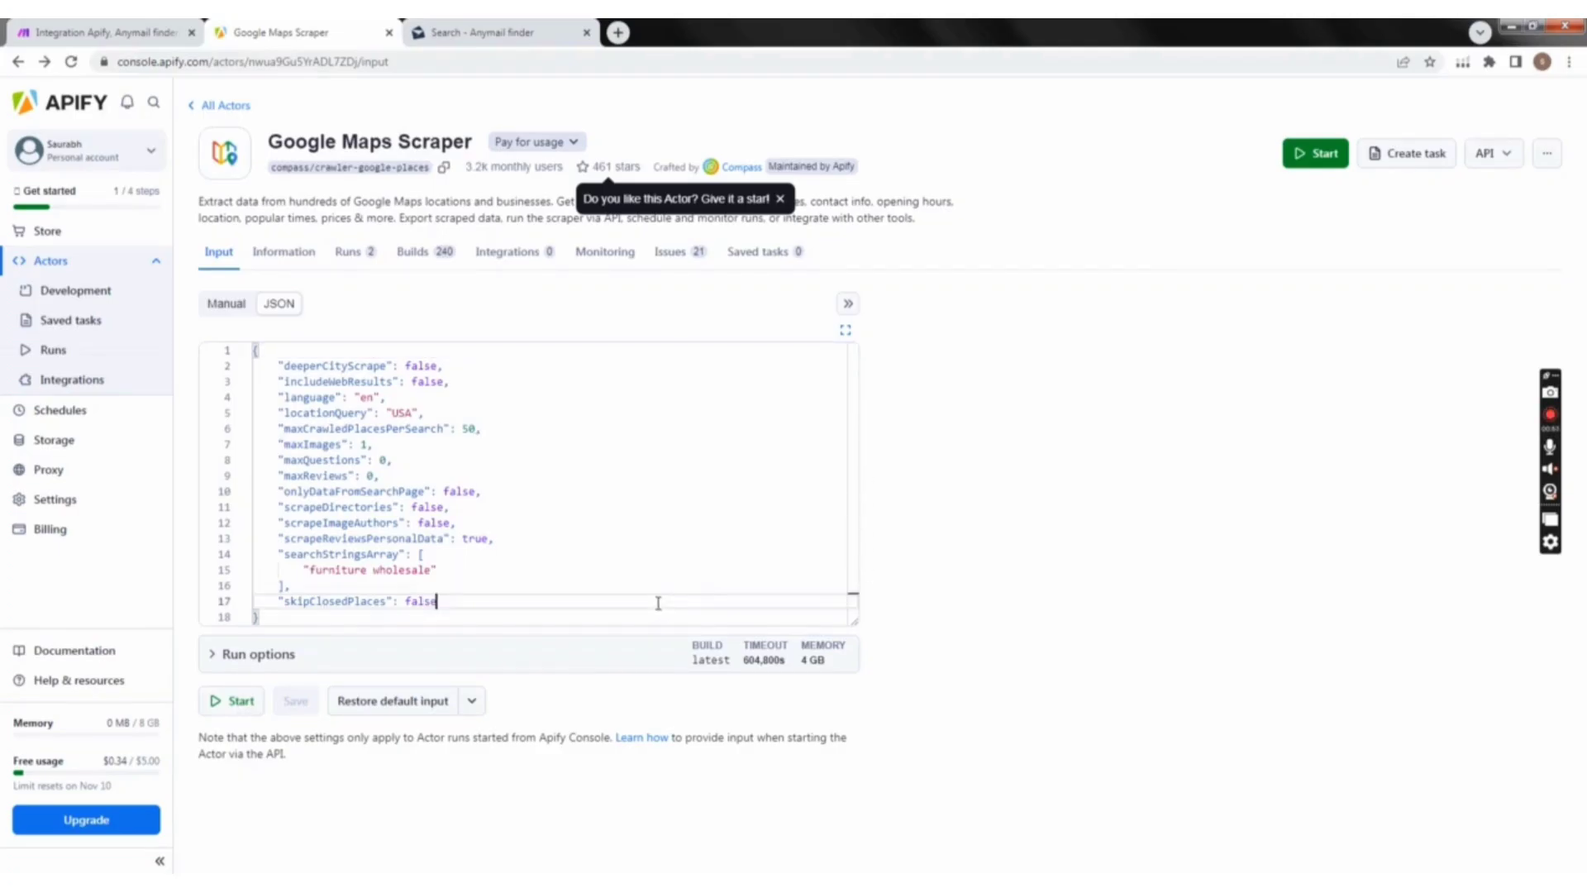
pyautogui.hotkey('ctrl', 'a')
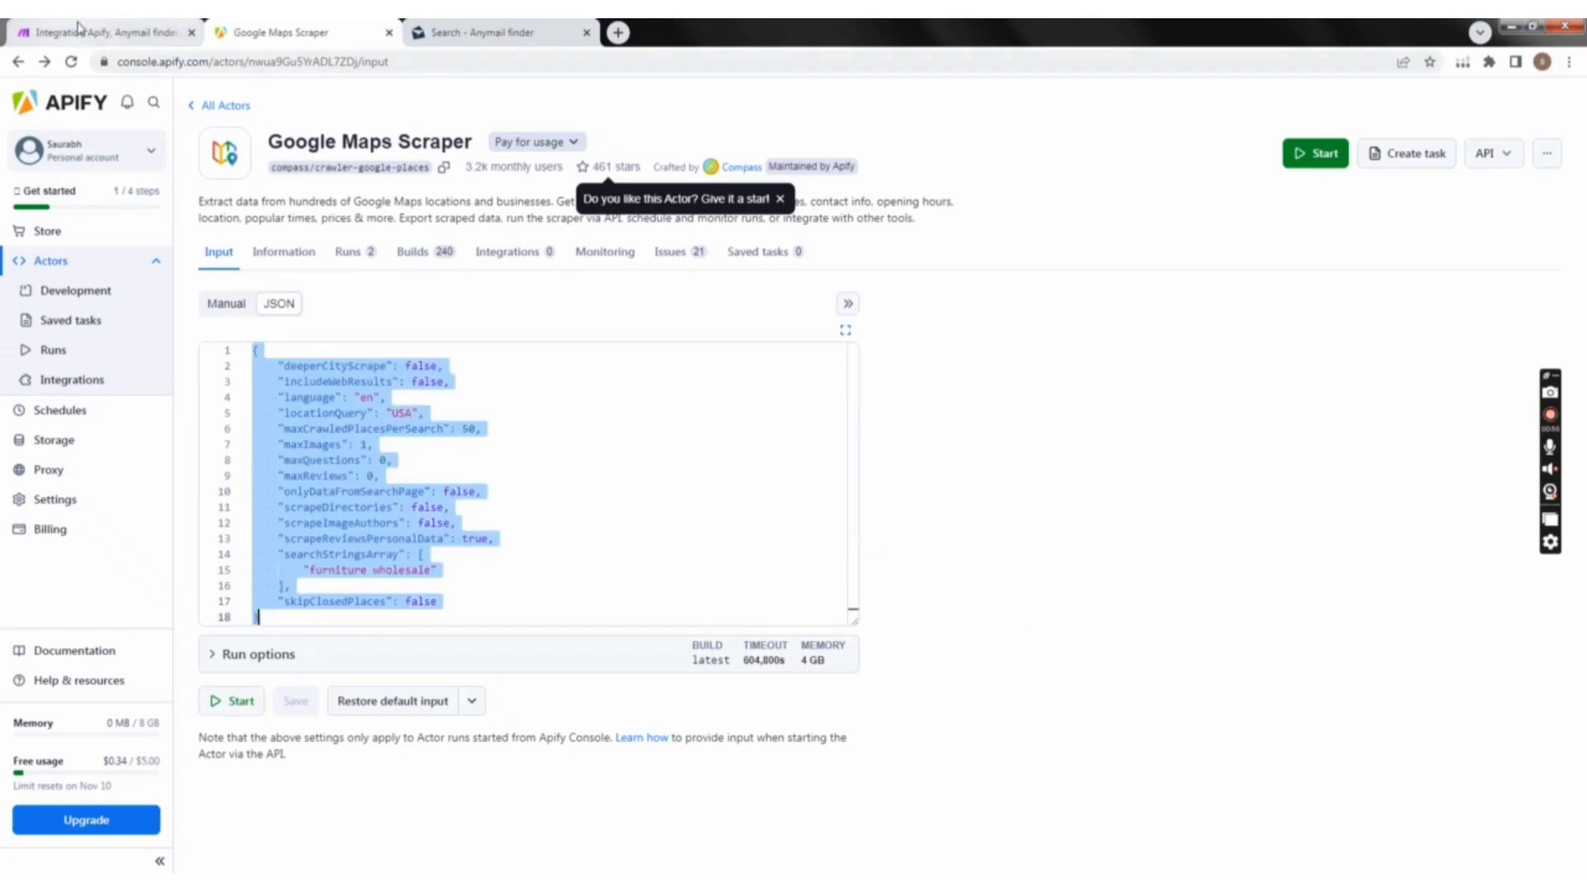
# Step: Paste the copied scraper JSON into the Input JSON of the Run an Actor module in Make
pyautogui.click(103, 32)
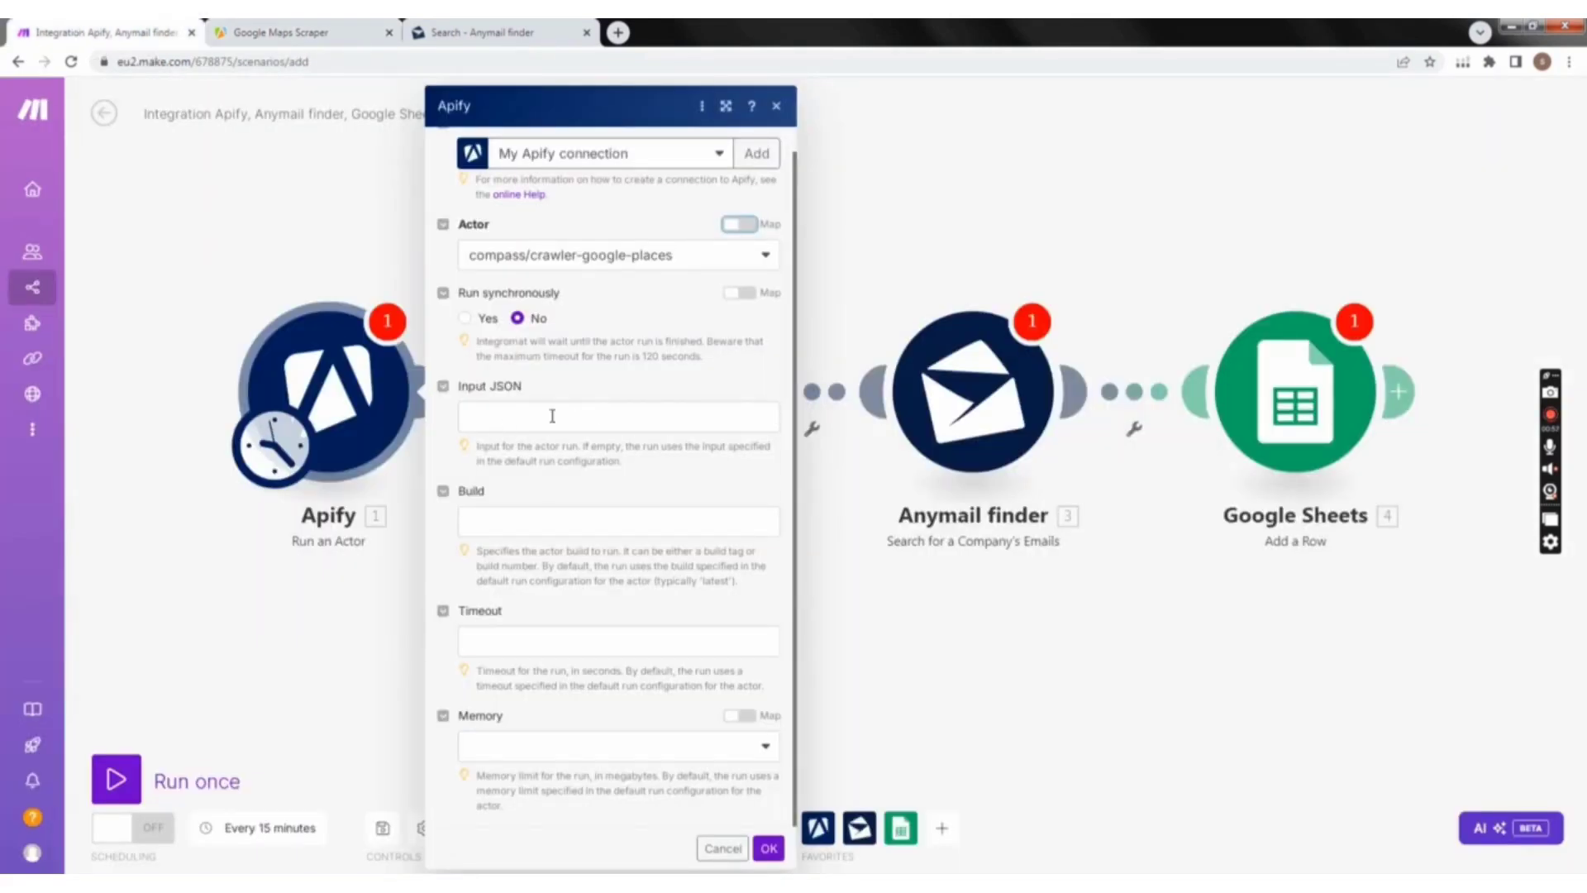
pyautogui.click(514, 419)
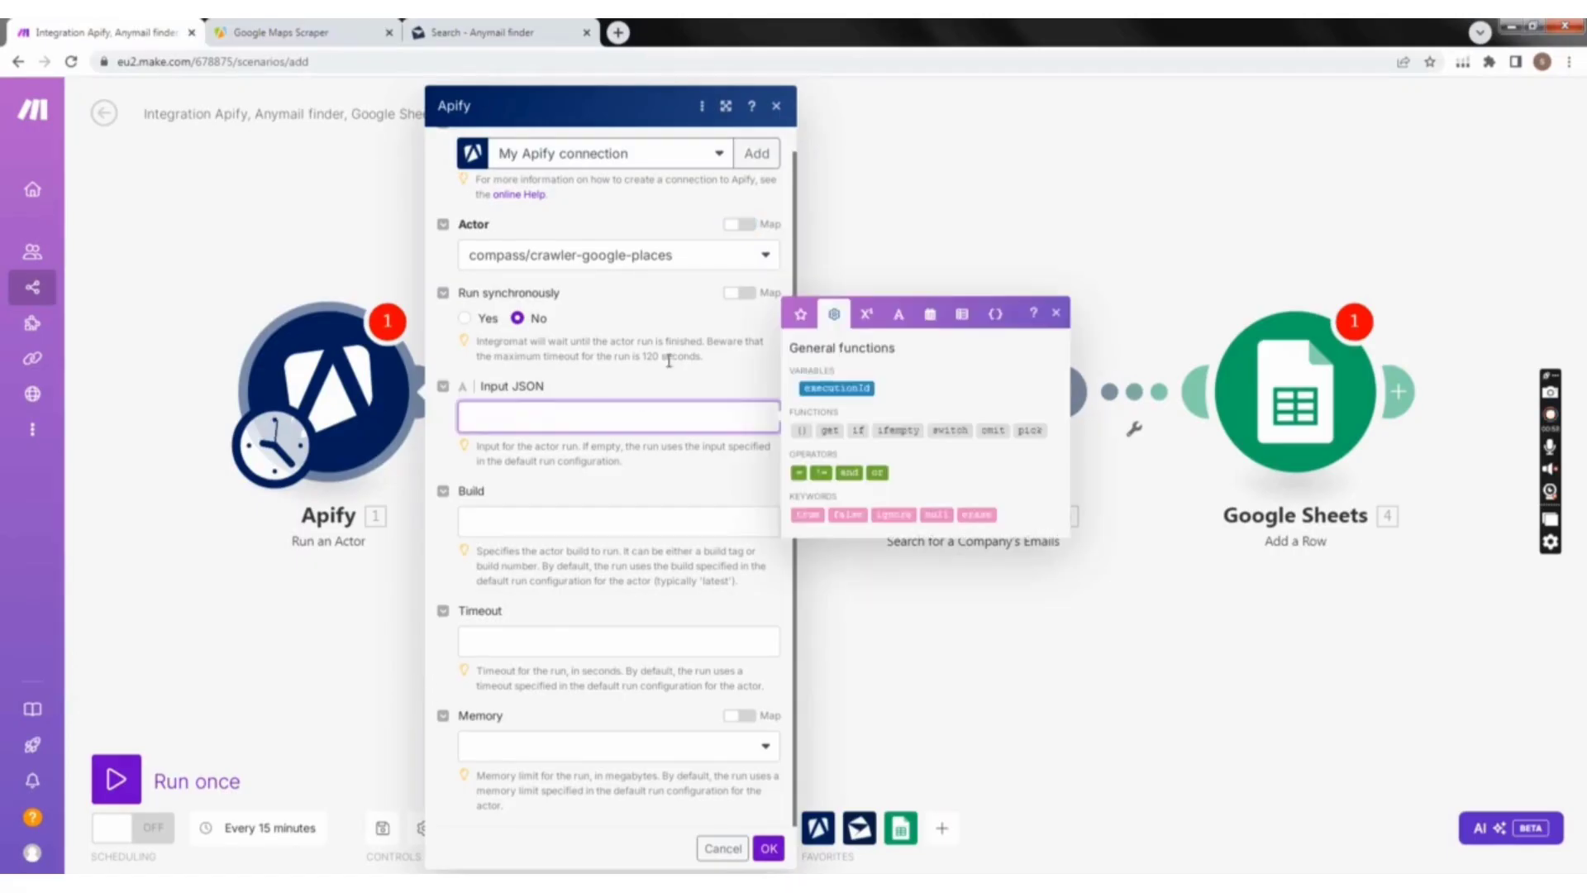
pyautogui.write('{ "deeperCityScrape": false, "includeWebResults": false, "language": "en", "locationQuery": "USA", "maxCrawledPlacesPerSearch": 50, "maxImages": 1, "maxQuestions": 0, "maxReviews": 0, "onlyDataFromSearchPage": false, "scrapeDirectories": false, "scrapeImageAuthors": false, "scrapeReviewsPersonalData": true, "searchStringsArray": [ "furniture wholesale" ], "skipClosedPlaces": false}')
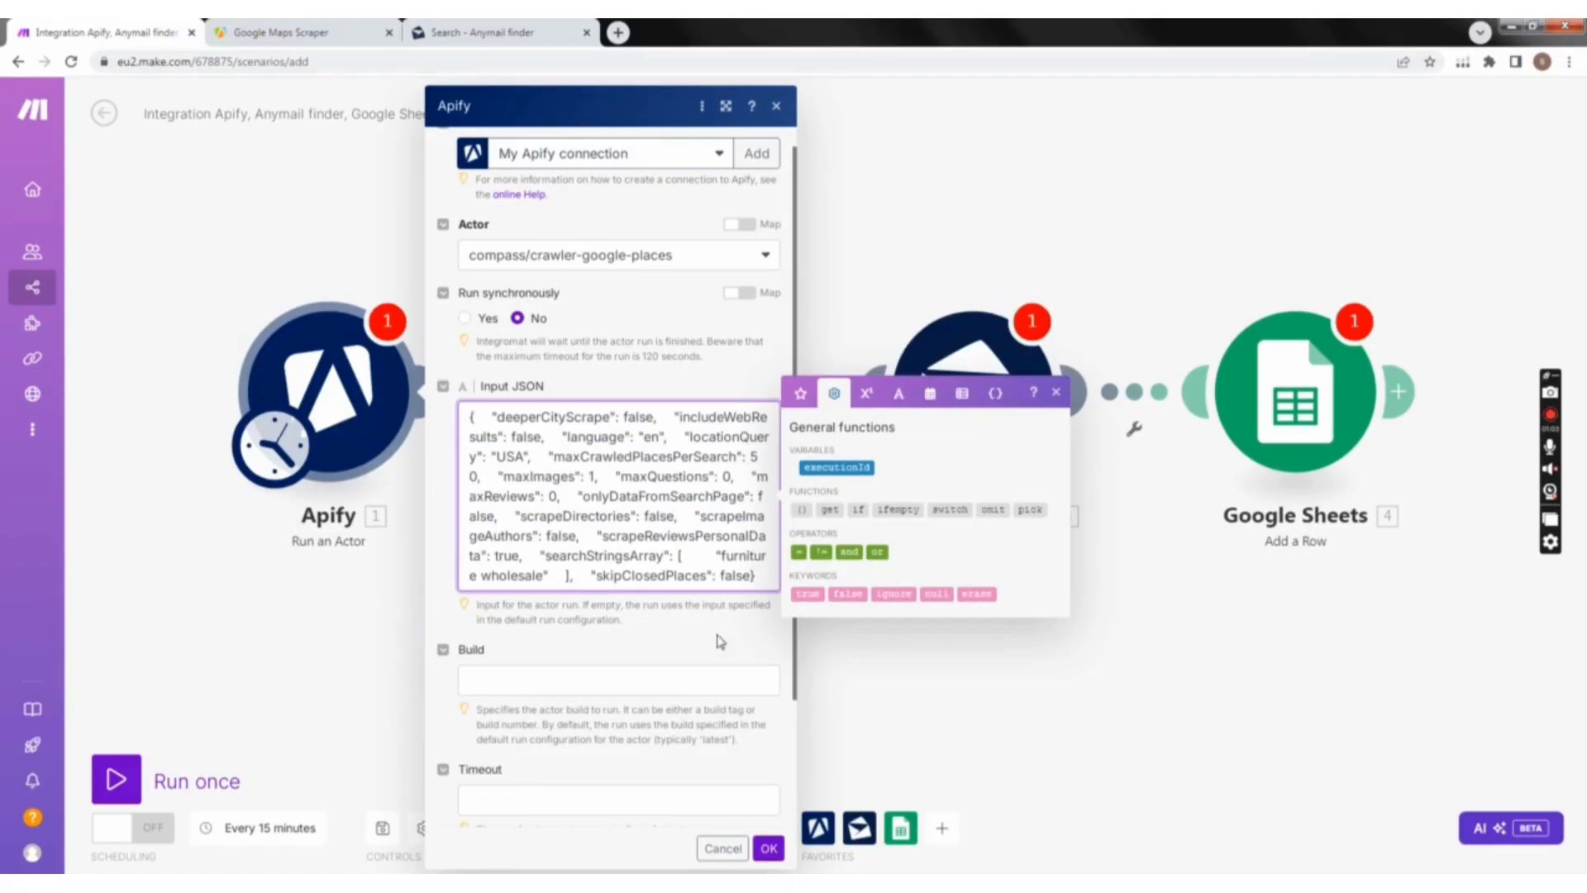
pyautogui.scroll(-2, 635, 658)
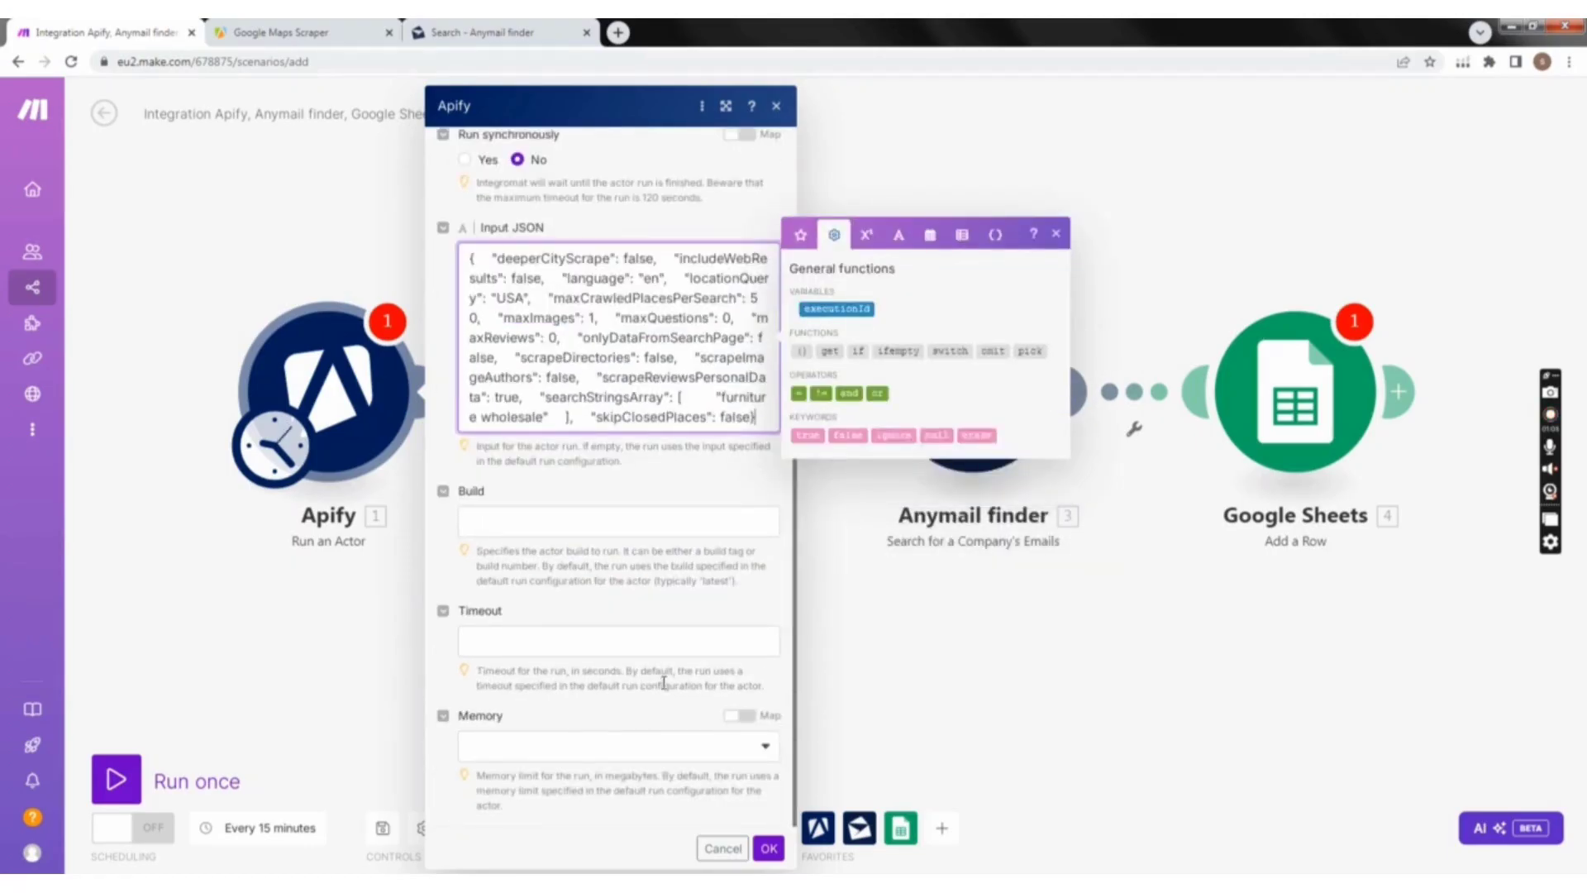
# Step: Check the Run an Actor module's settings and save them with the pasted Input JSON
pyautogui.scroll(2, 664, 682)
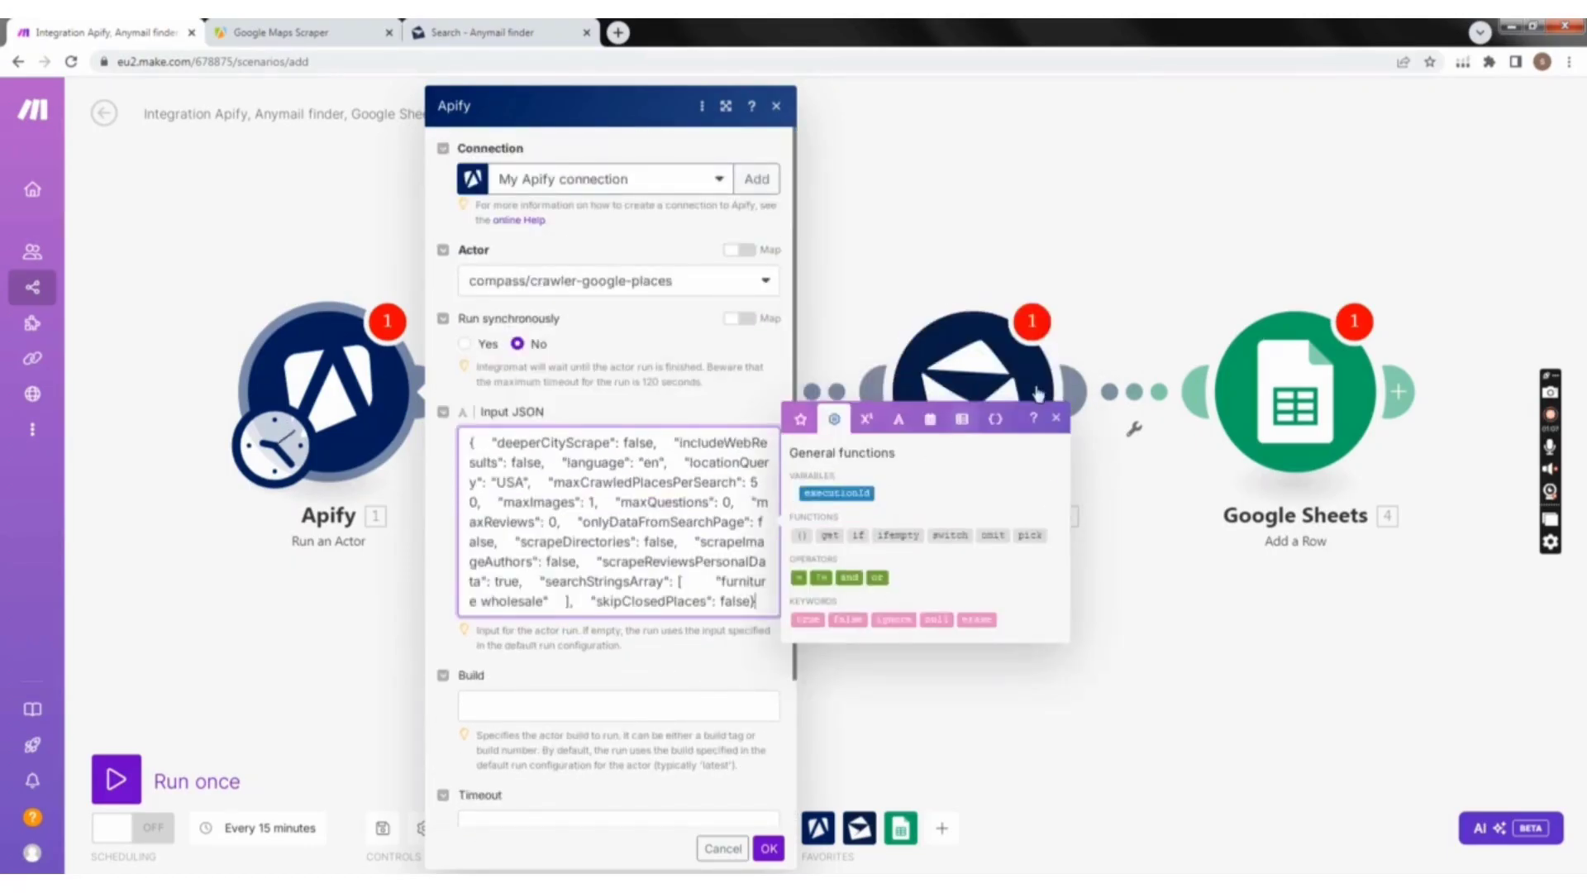
pyautogui.click(1059, 422)
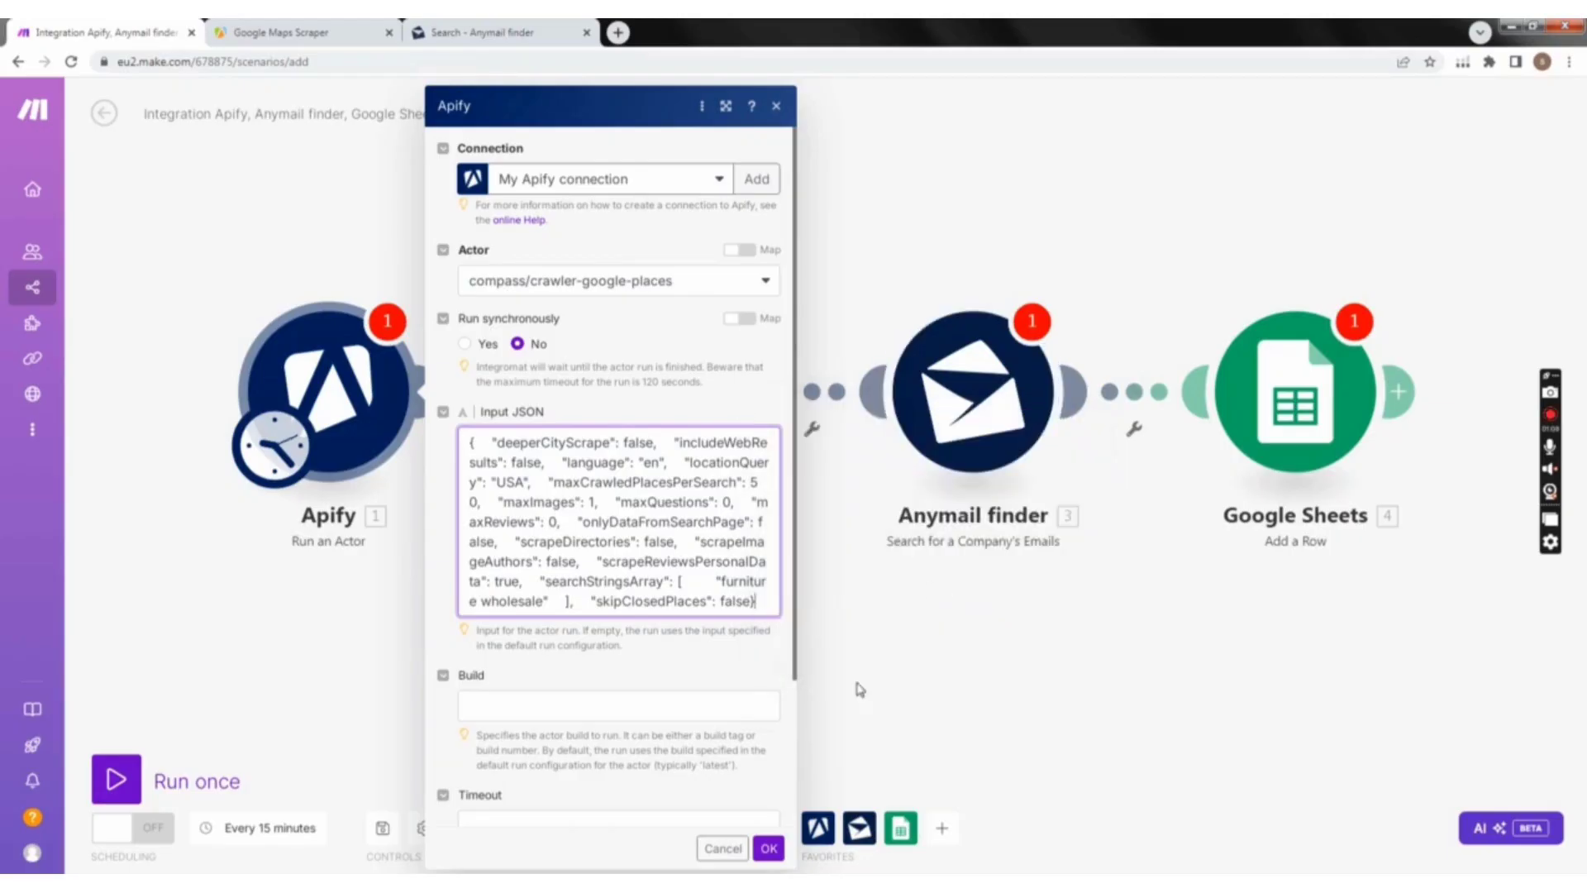
pyautogui.click(768, 848)
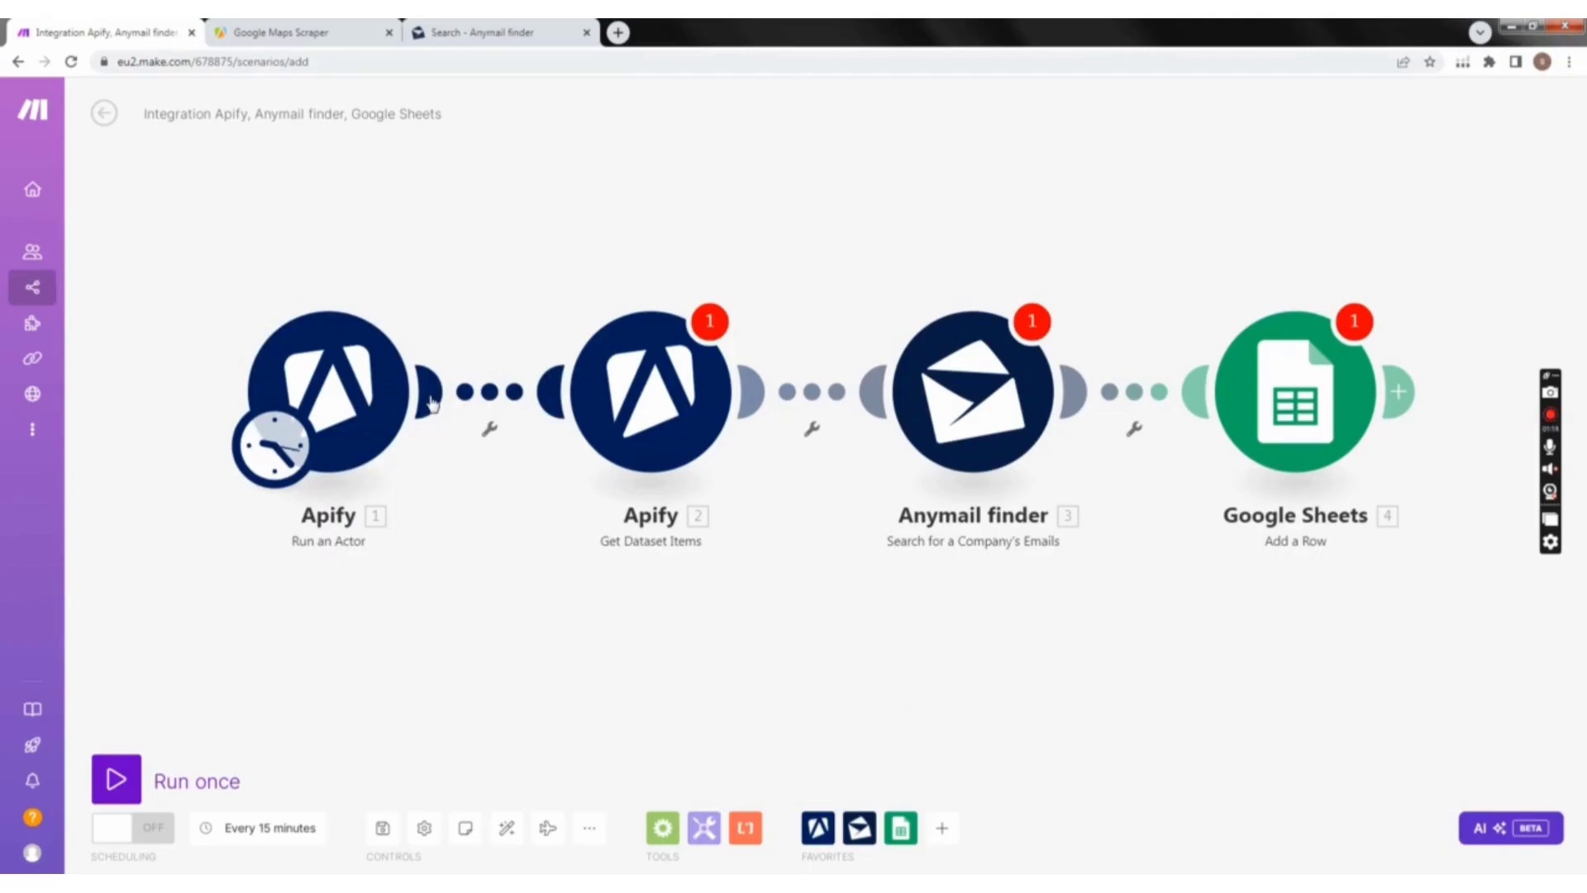
# Step: Open the Get Dataset Items module's settings and start adding a new Apify connection
pyautogui.click(683, 386)
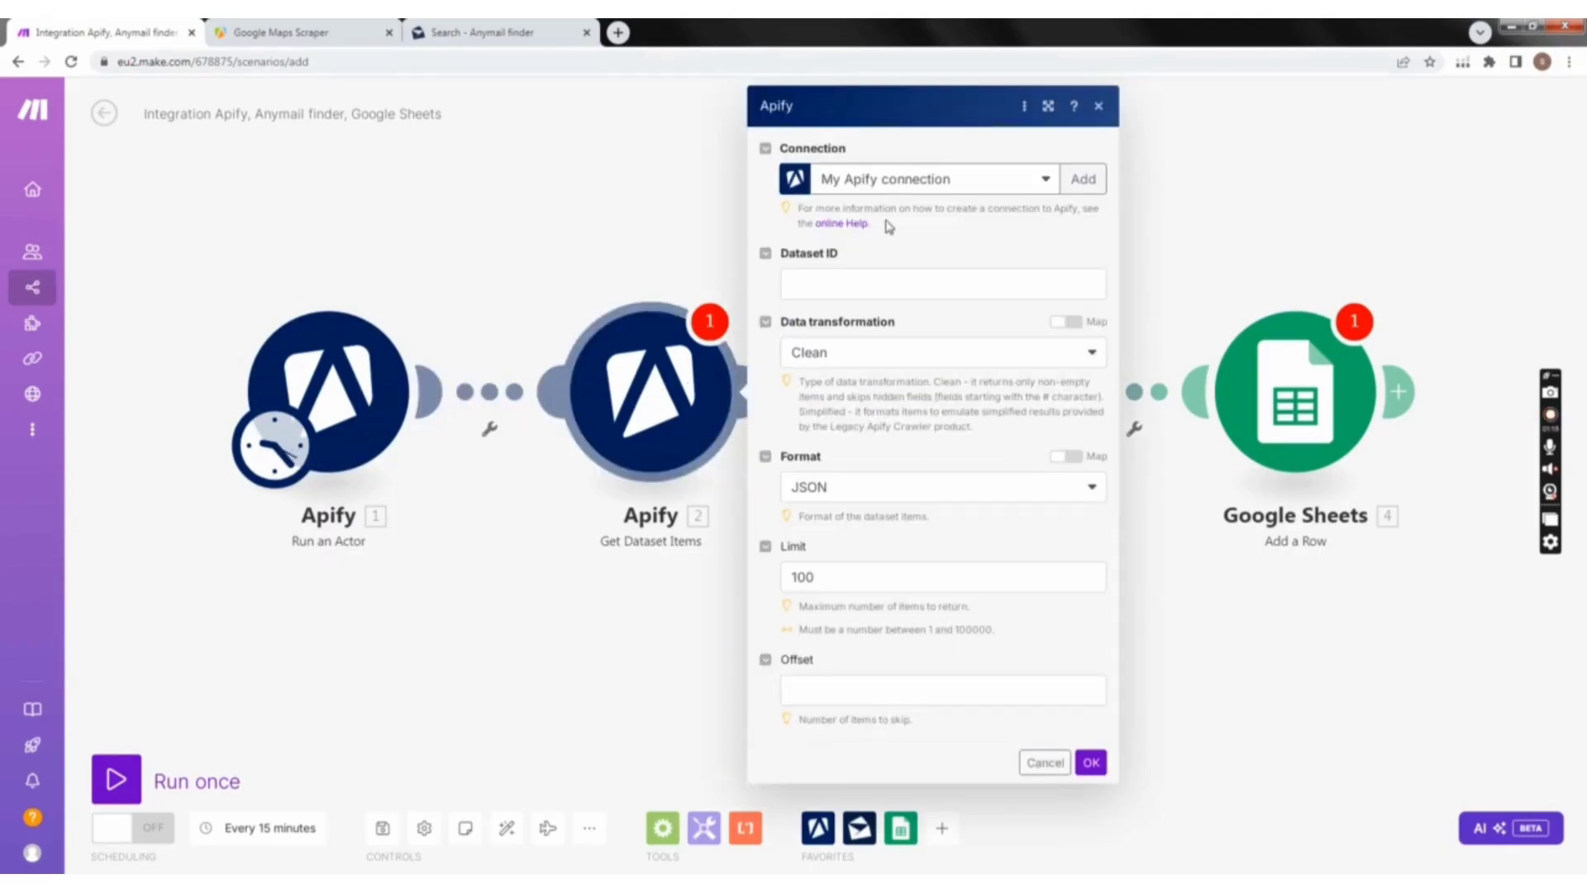
pyautogui.click(1068, 177)
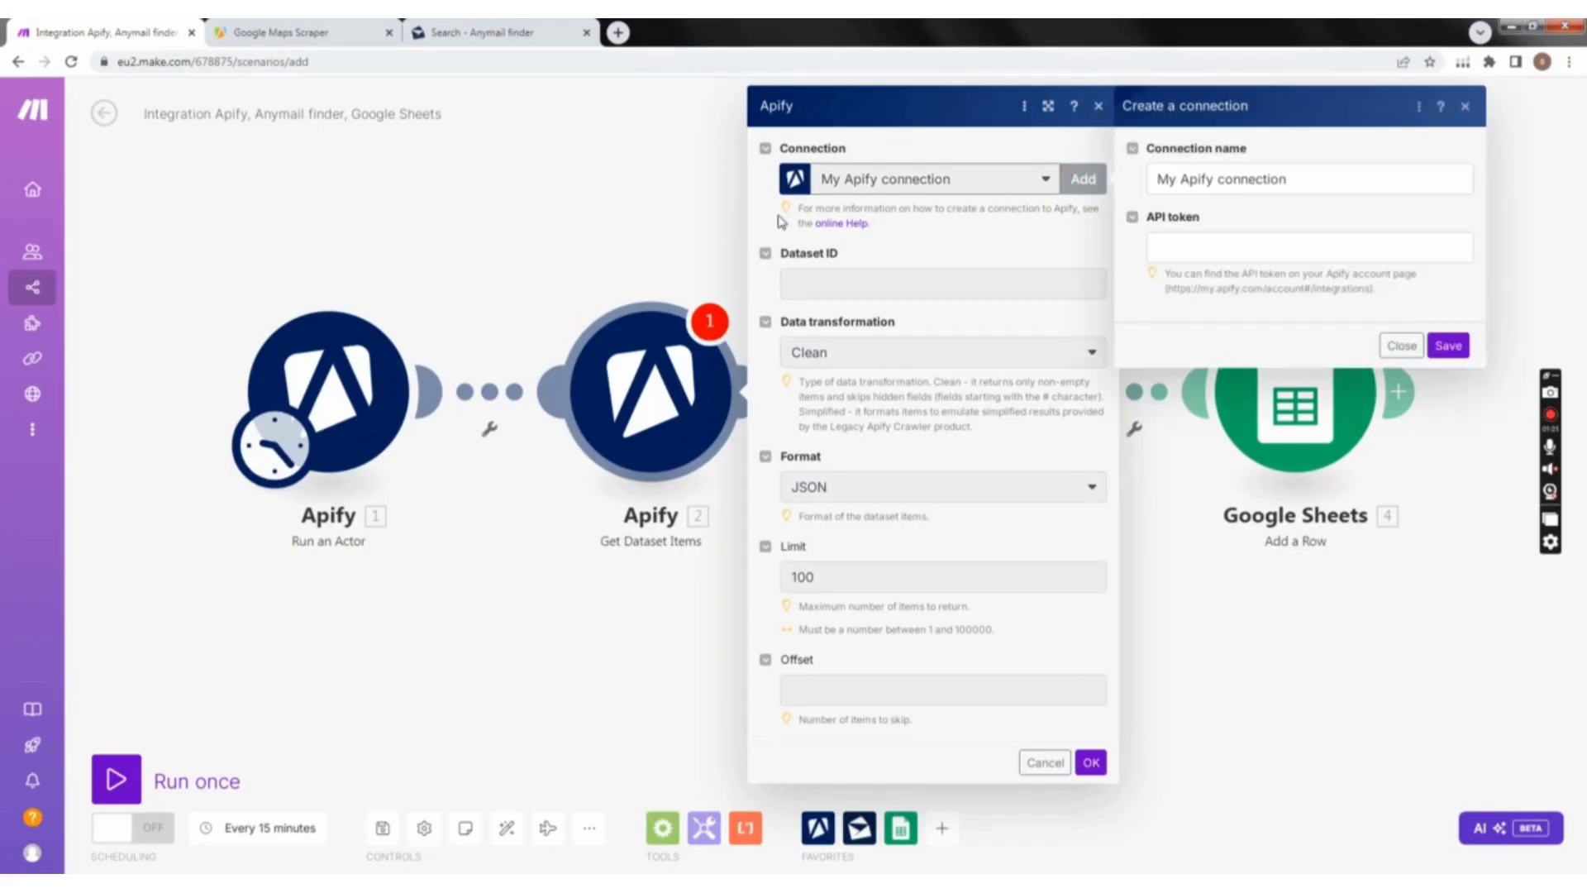
pyautogui.click(281, 33)
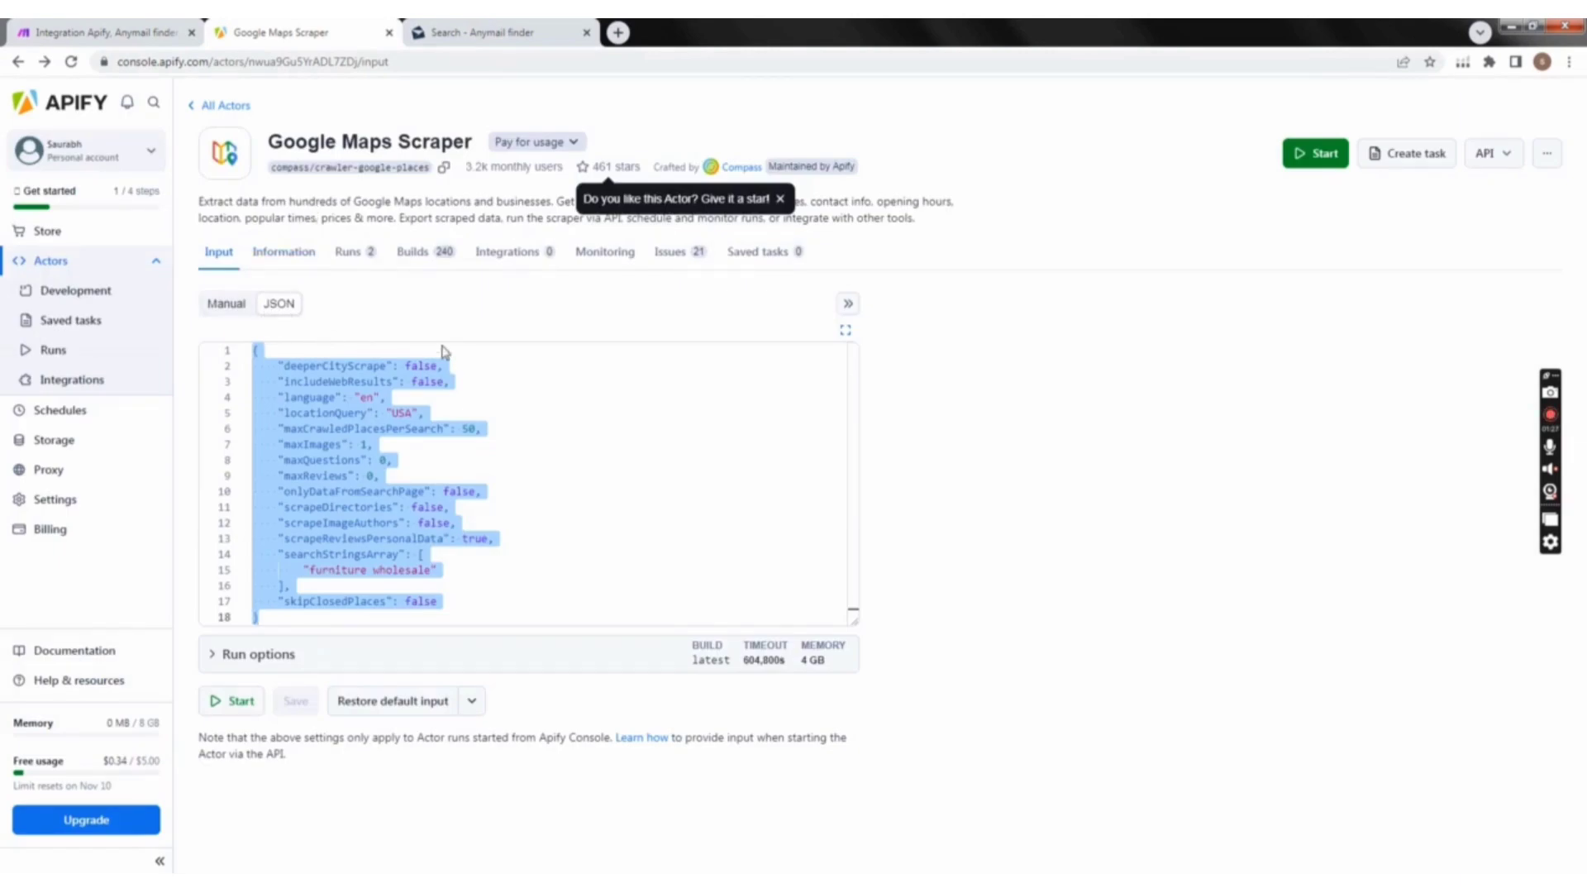
pyautogui.click(1547, 417)
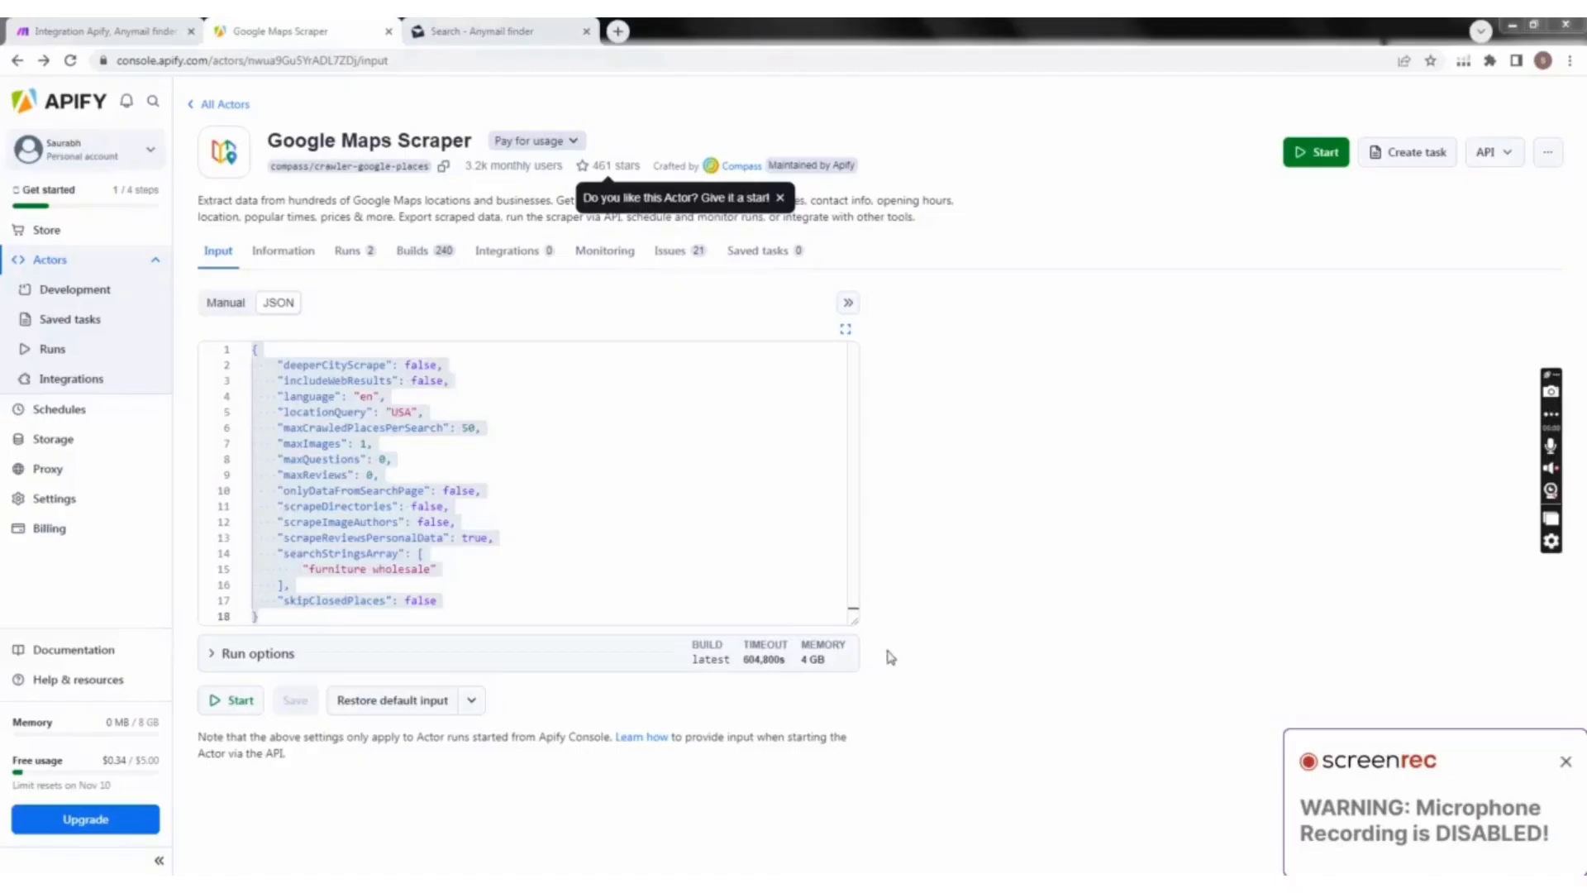
pyautogui.click(39, 24)
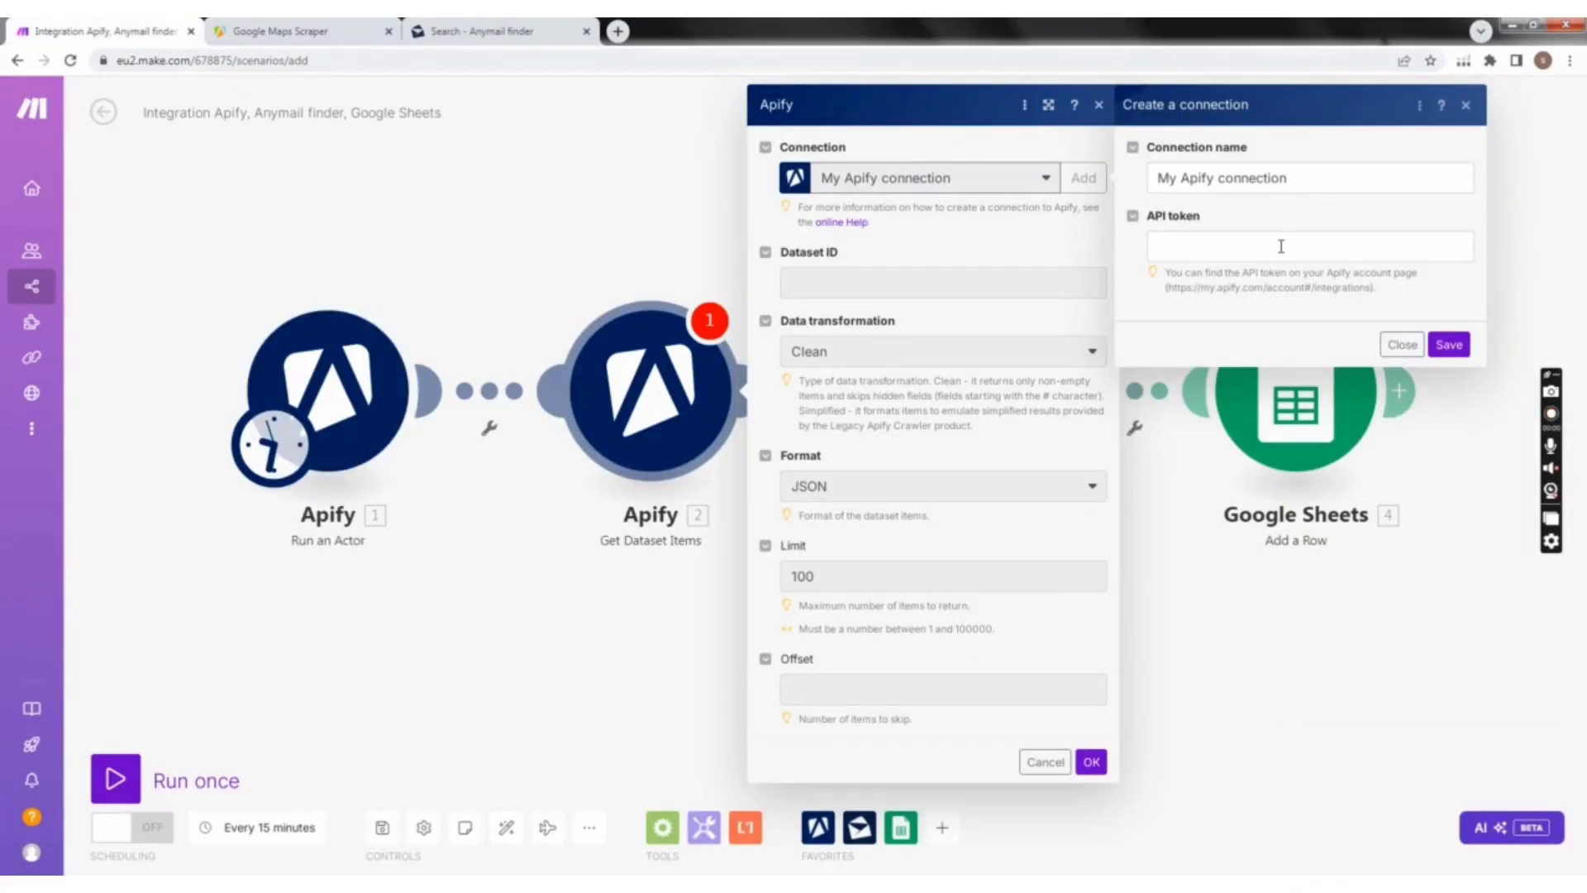
# Step: Switch to Apify Console and copy the default personal API token from the API & Integrations settings
pyautogui.click(240, 23)
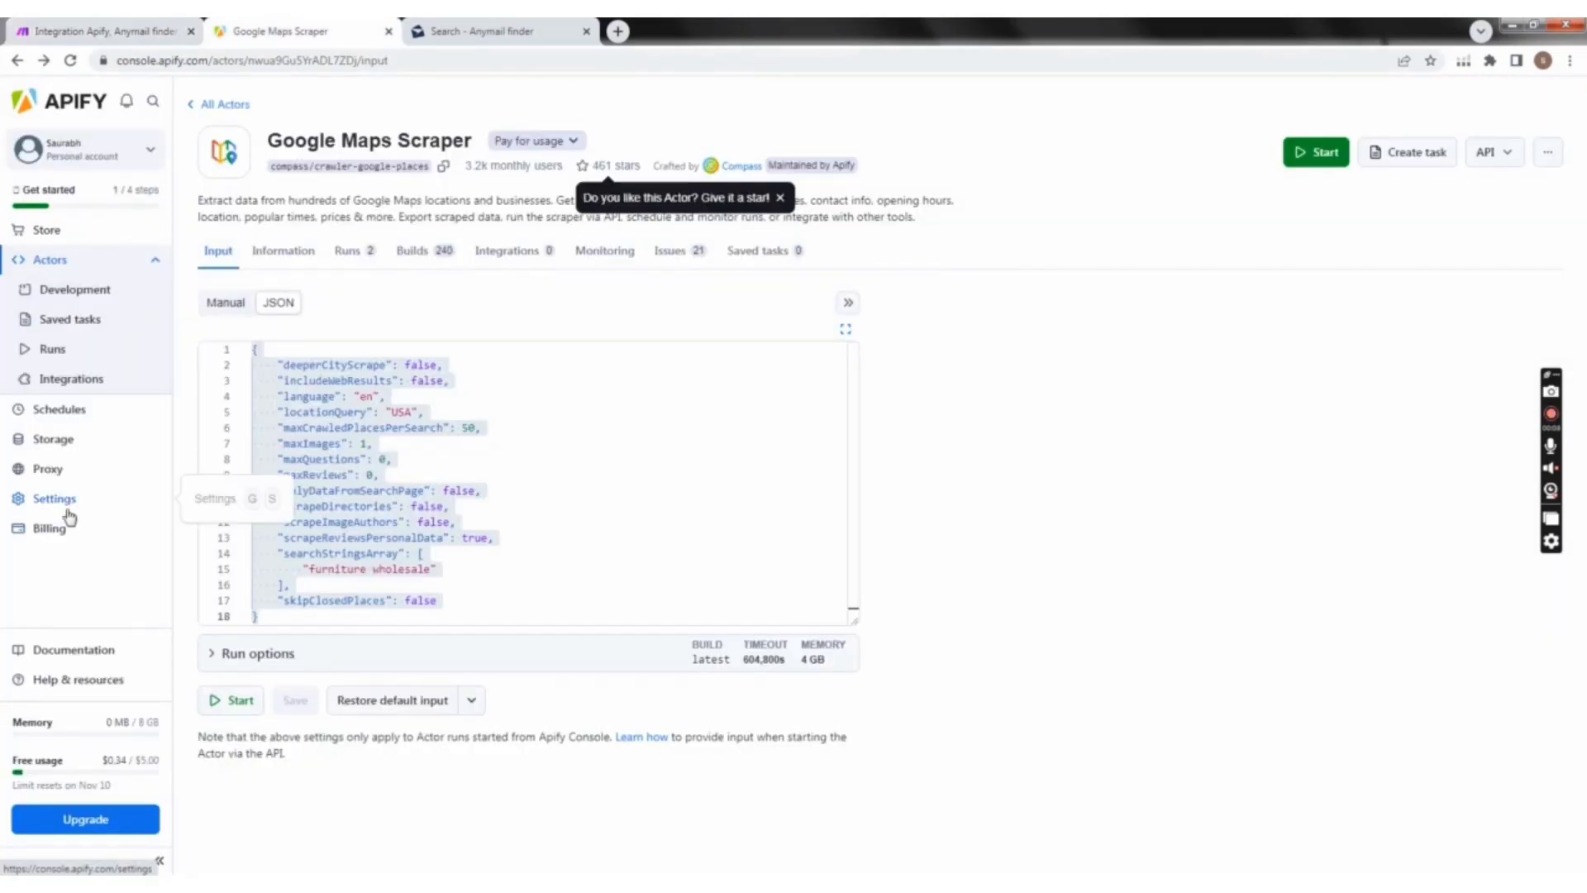
pyautogui.click(69, 513)
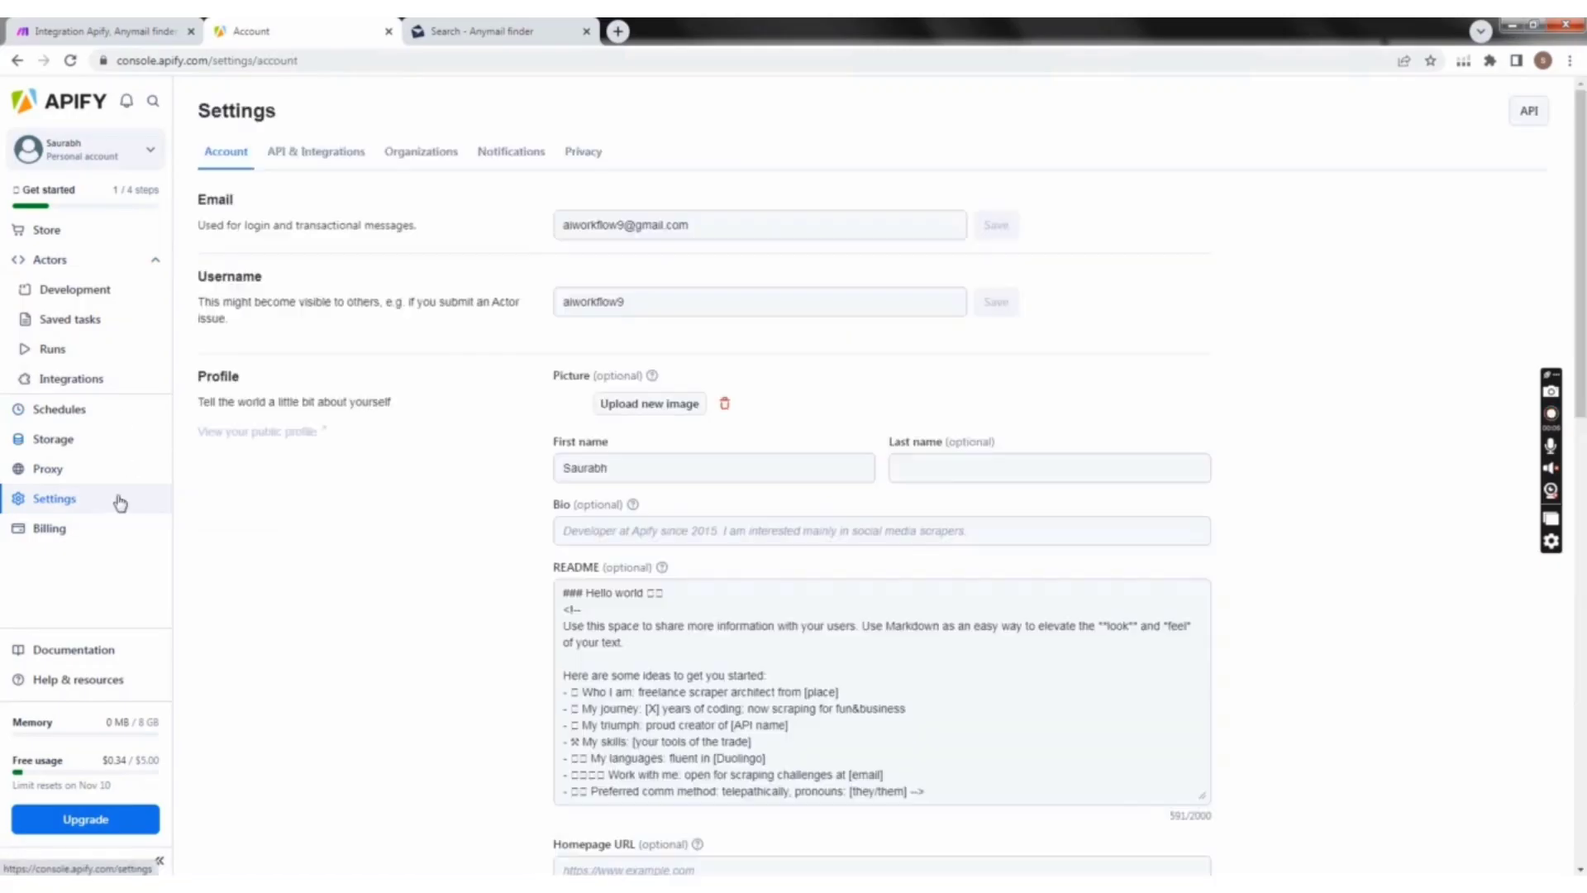
pyautogui.click(302, 153)
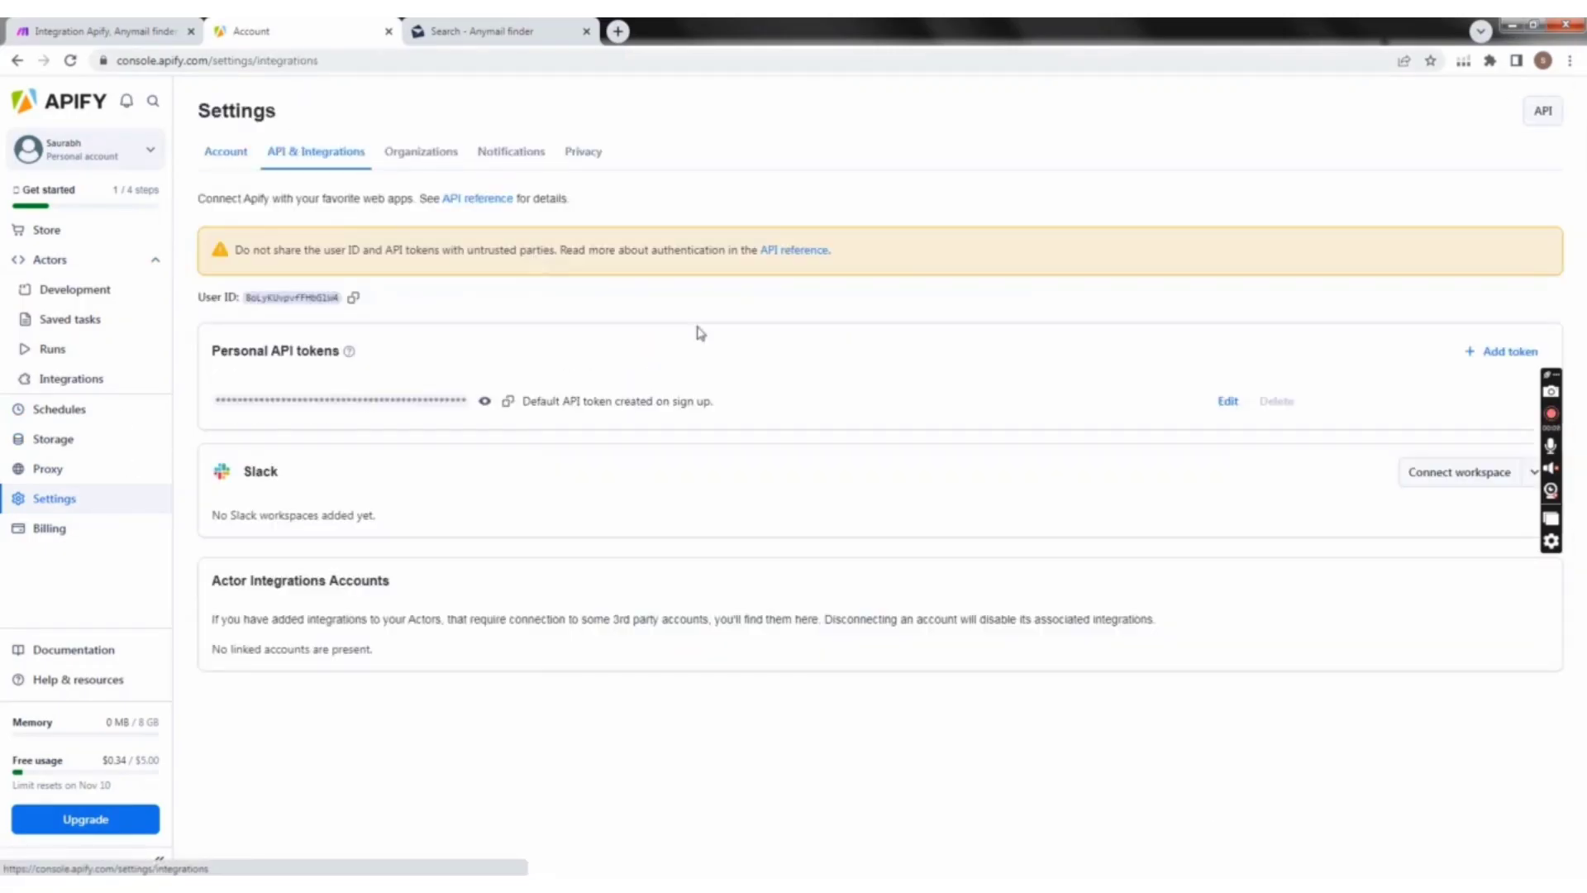
pyautogui.click(506, 403)
# Step: Switch to Make, paste the API token into the new Apify connection and save the connection
pyautogui.click(131, 25)
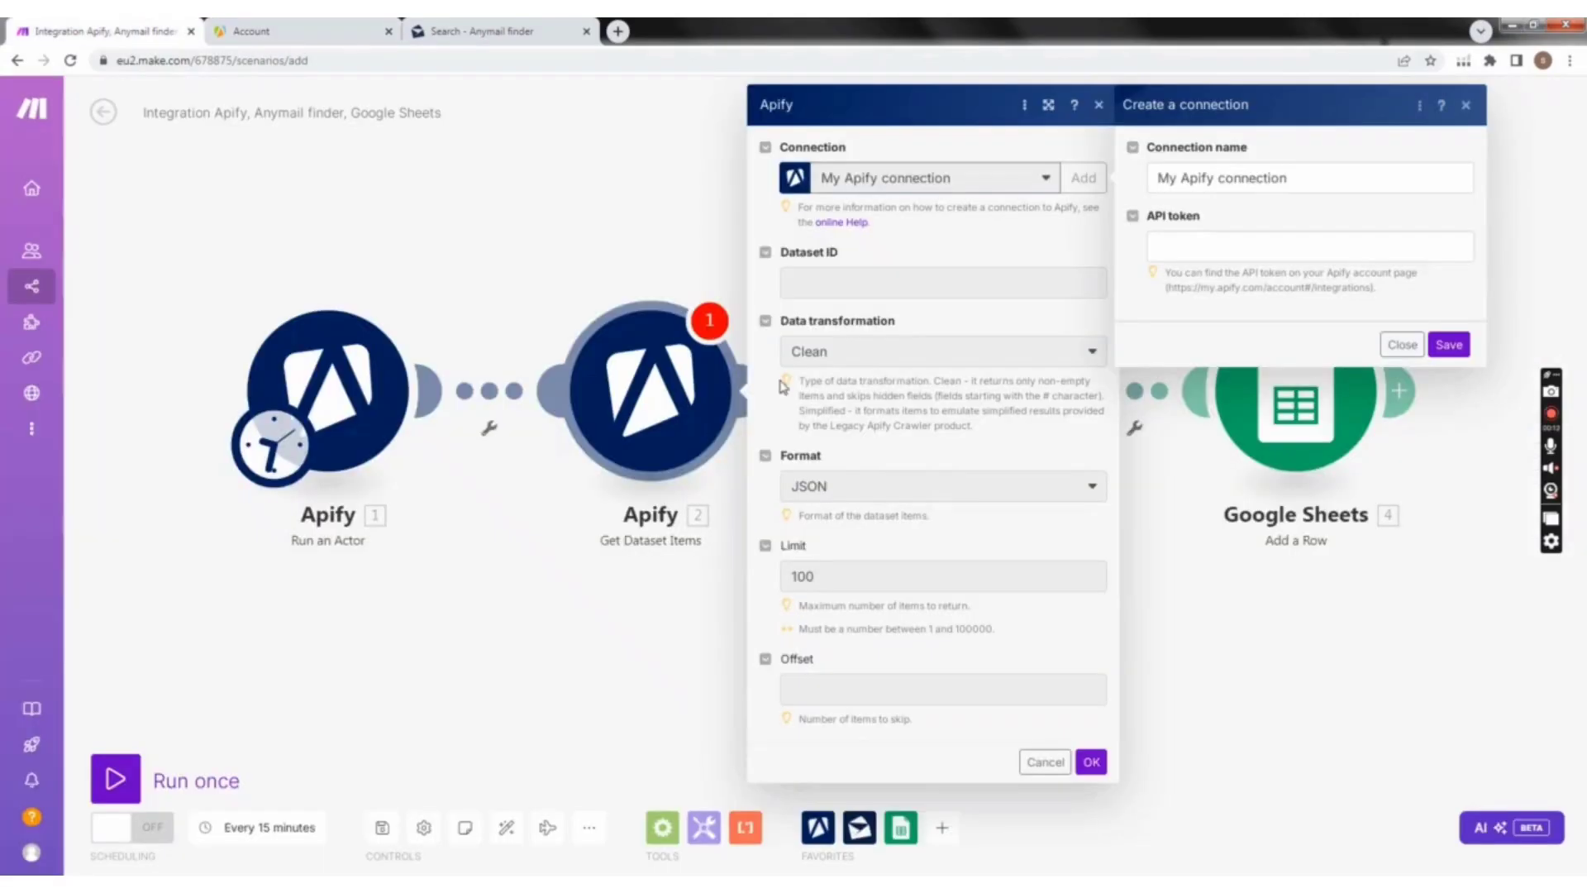
pyautogui.click(1180, 246)
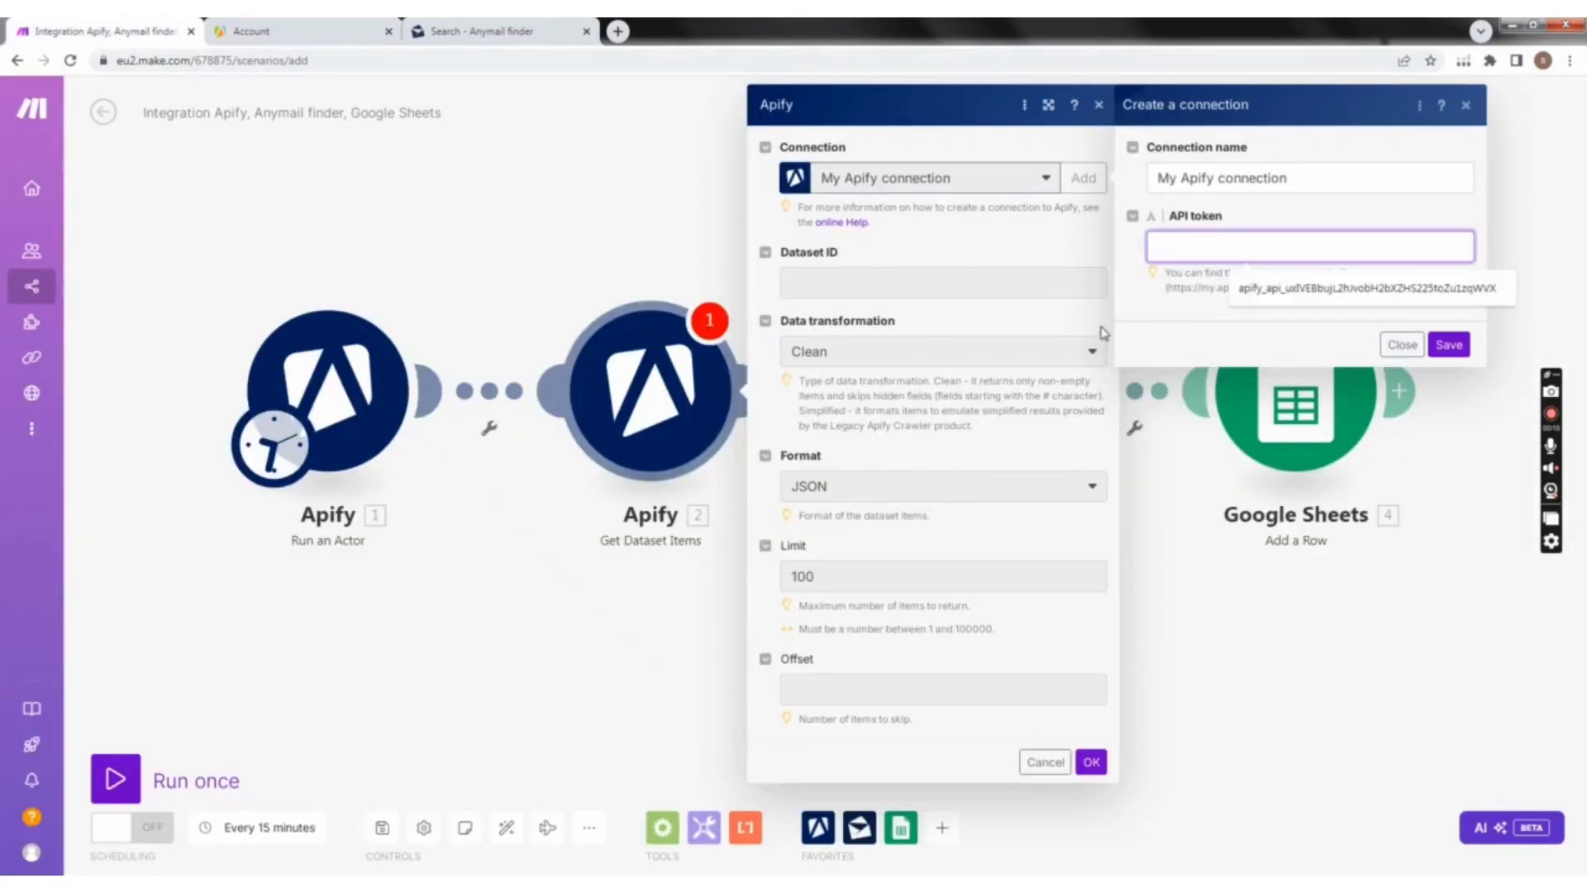
pyautogui.hotkey('ctrl', 'v')
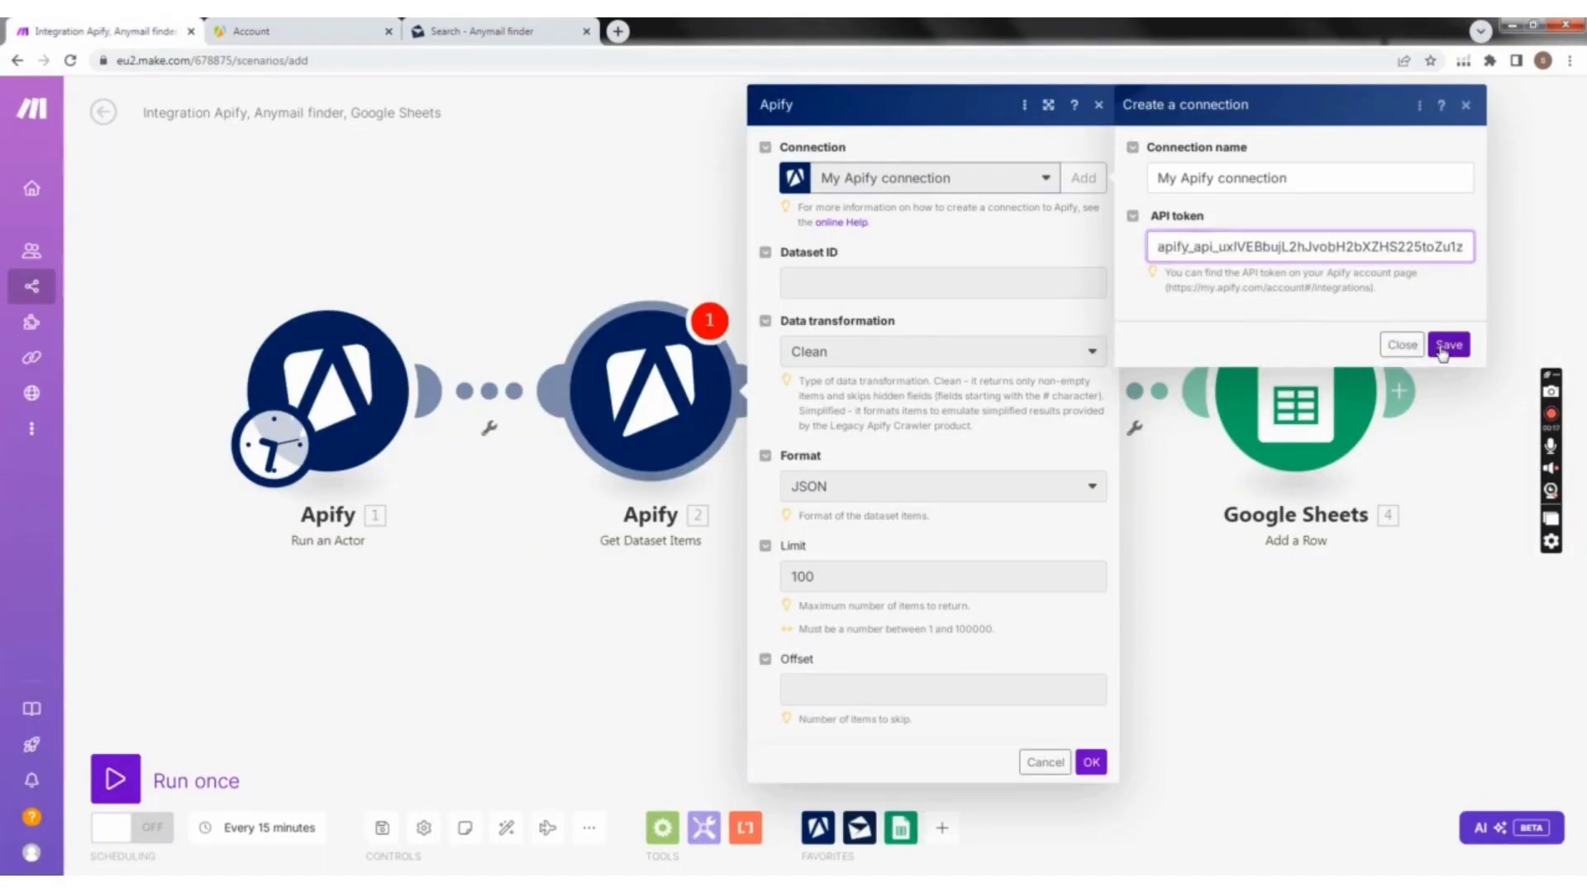
pyautogui.click(1448, 346)
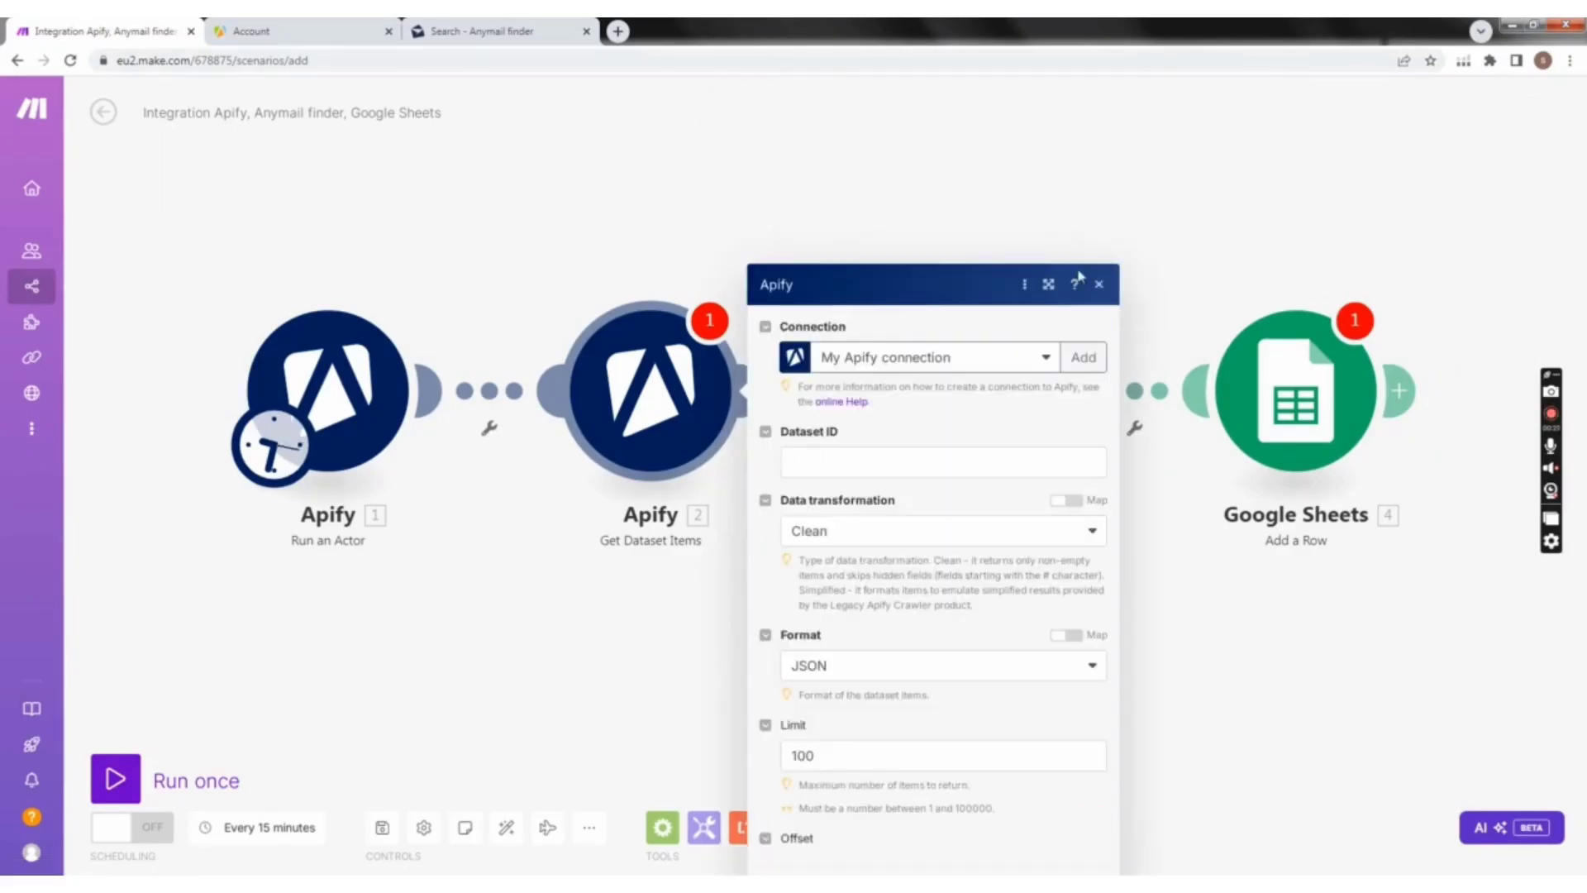
# Step: Map the Run an Actor module's defaultDatasetId to the Dataset ID, keep Data transformation at Clean and save the Get Dataset Items module
pyautogui.click(864, 281)
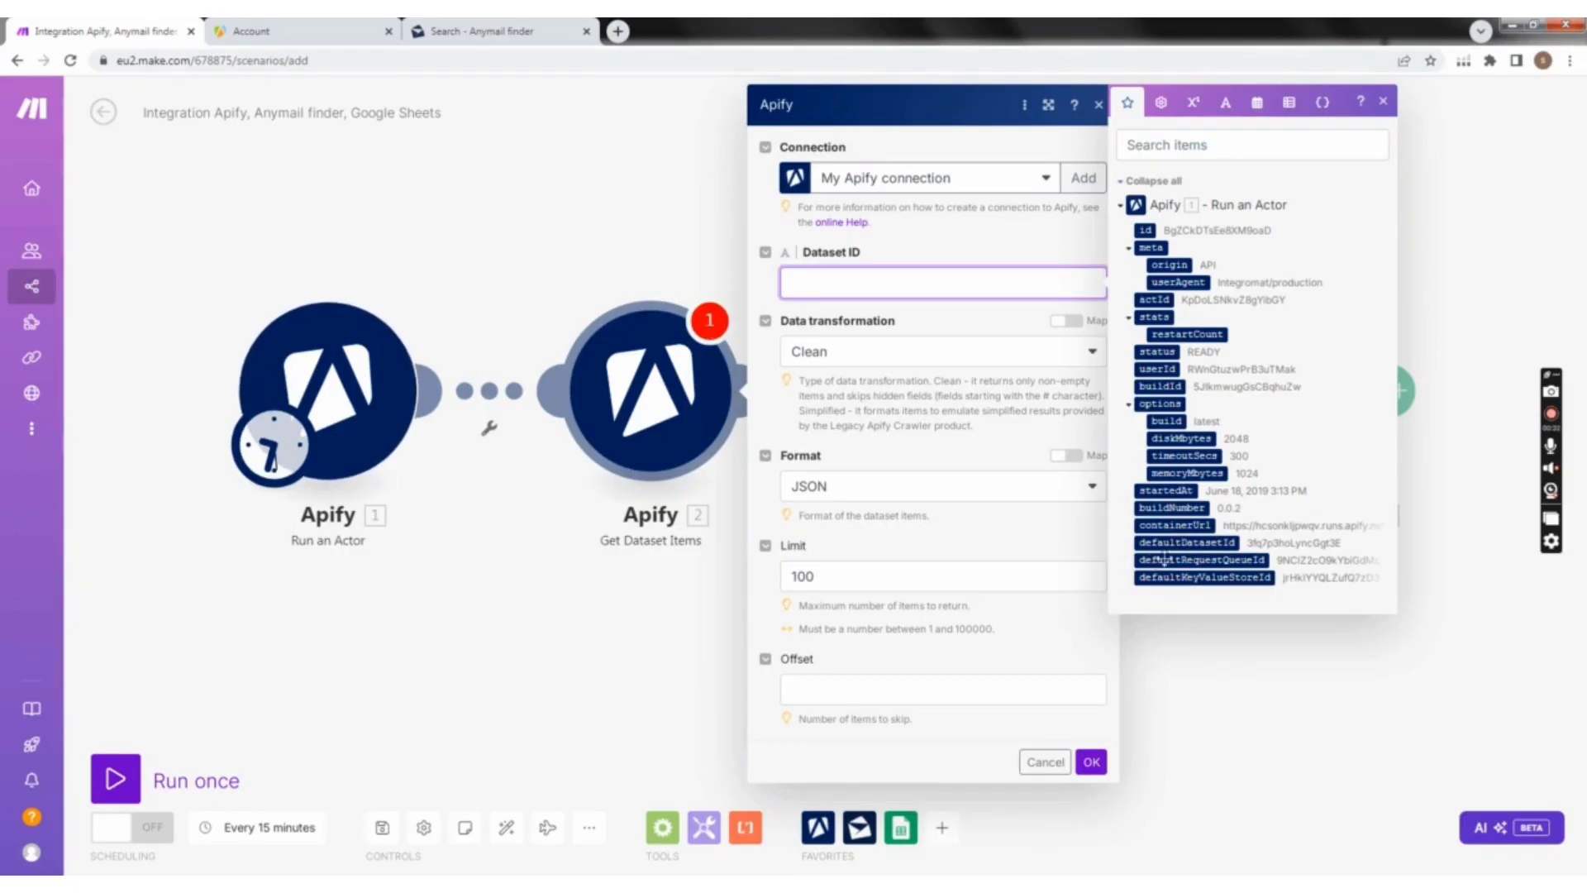
pyautogui.click(1222, 541)
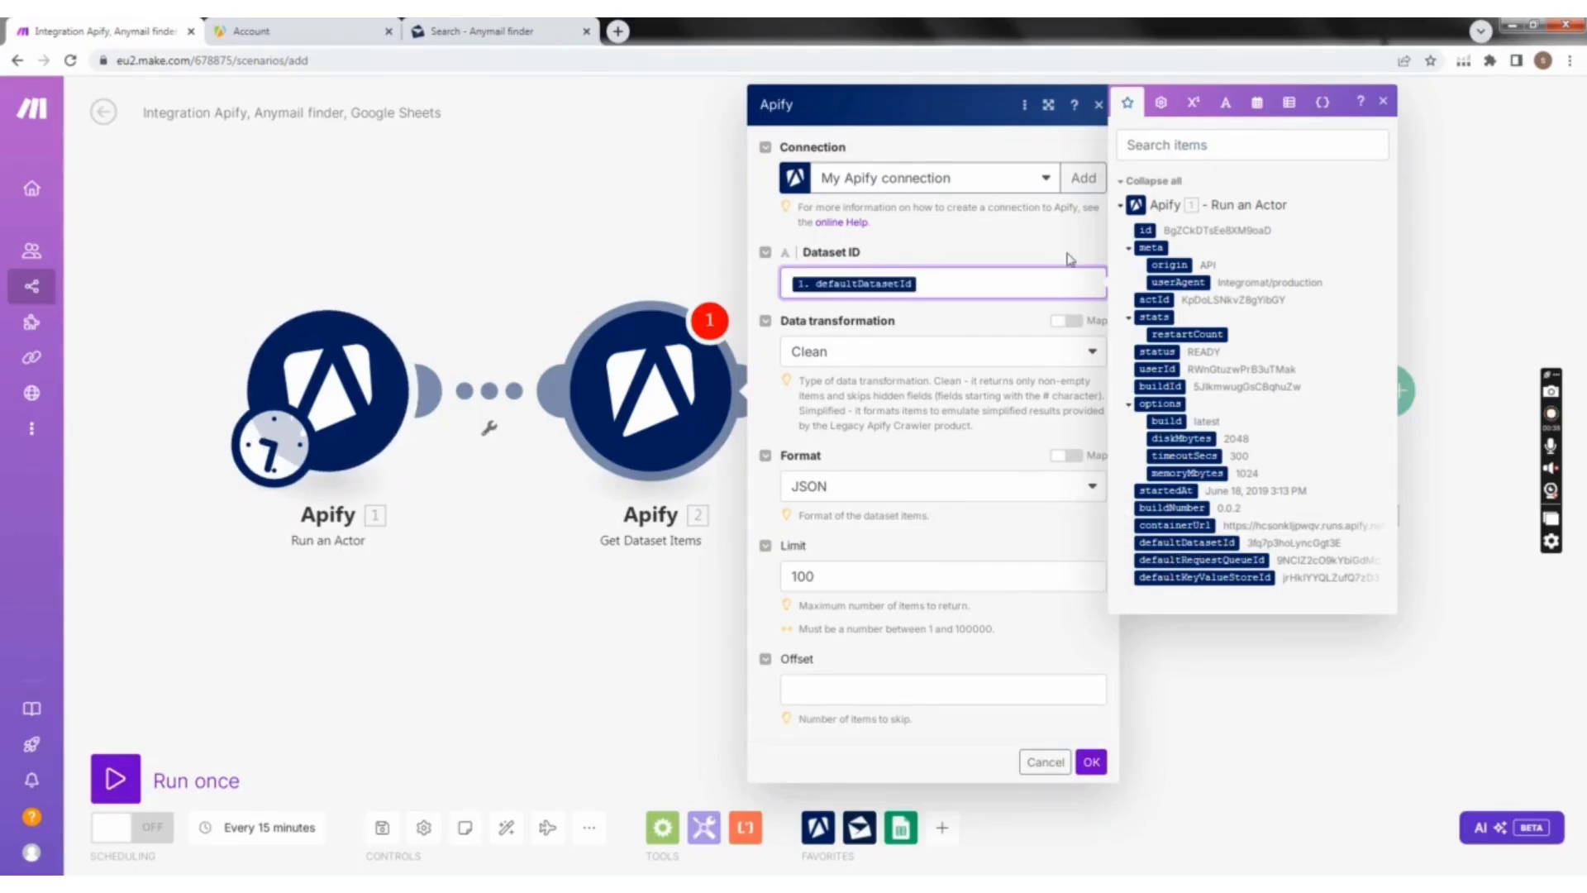
pyautogui.click(1385, 101)
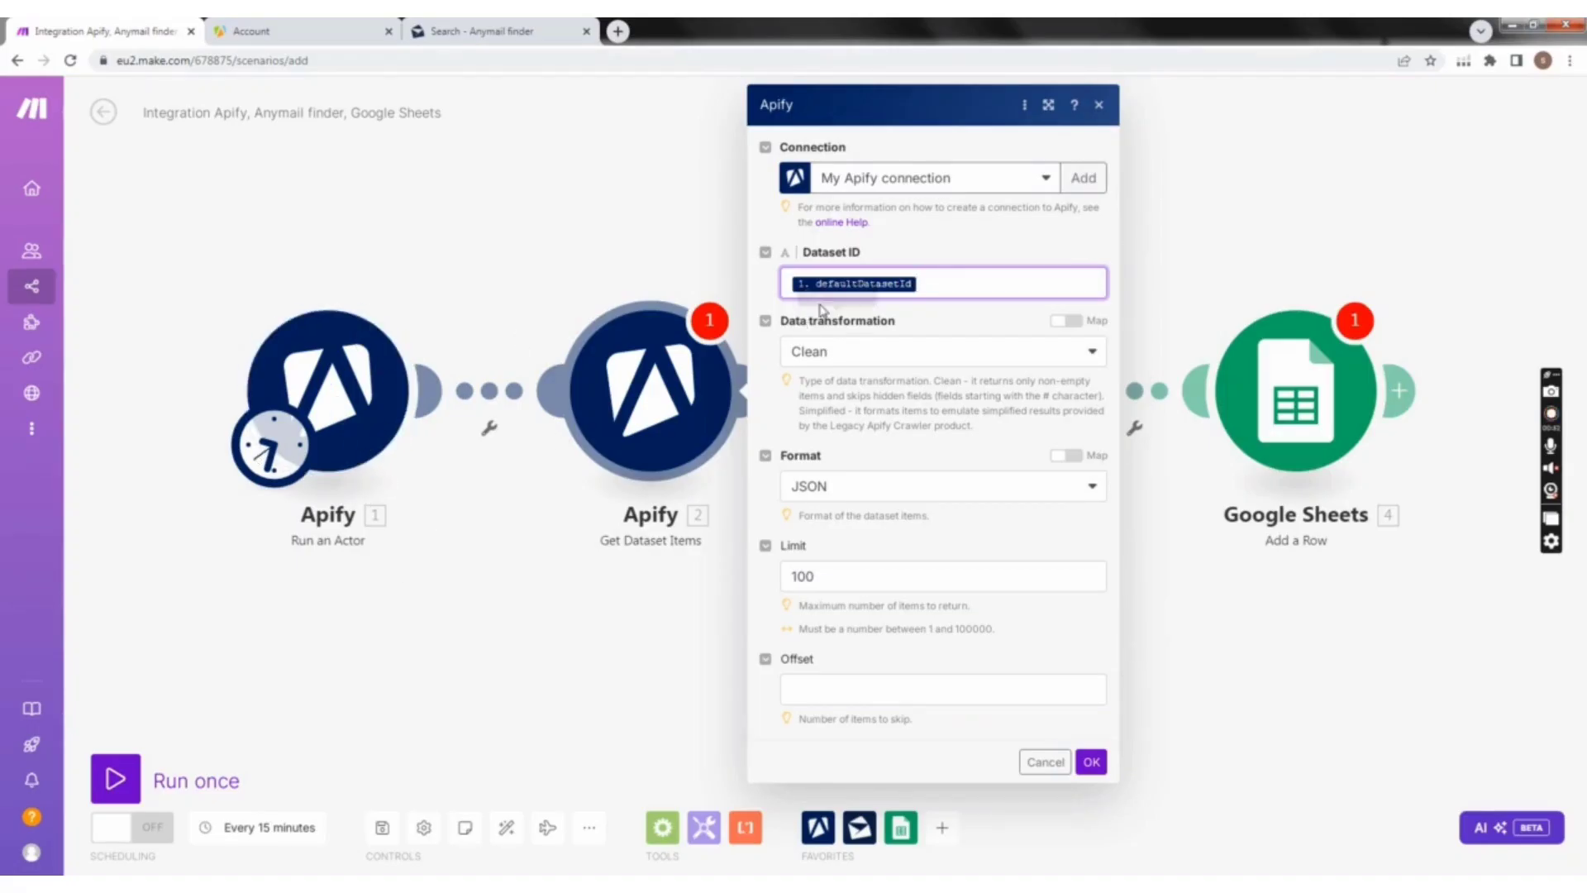
pyautogui.click(1091, 352)
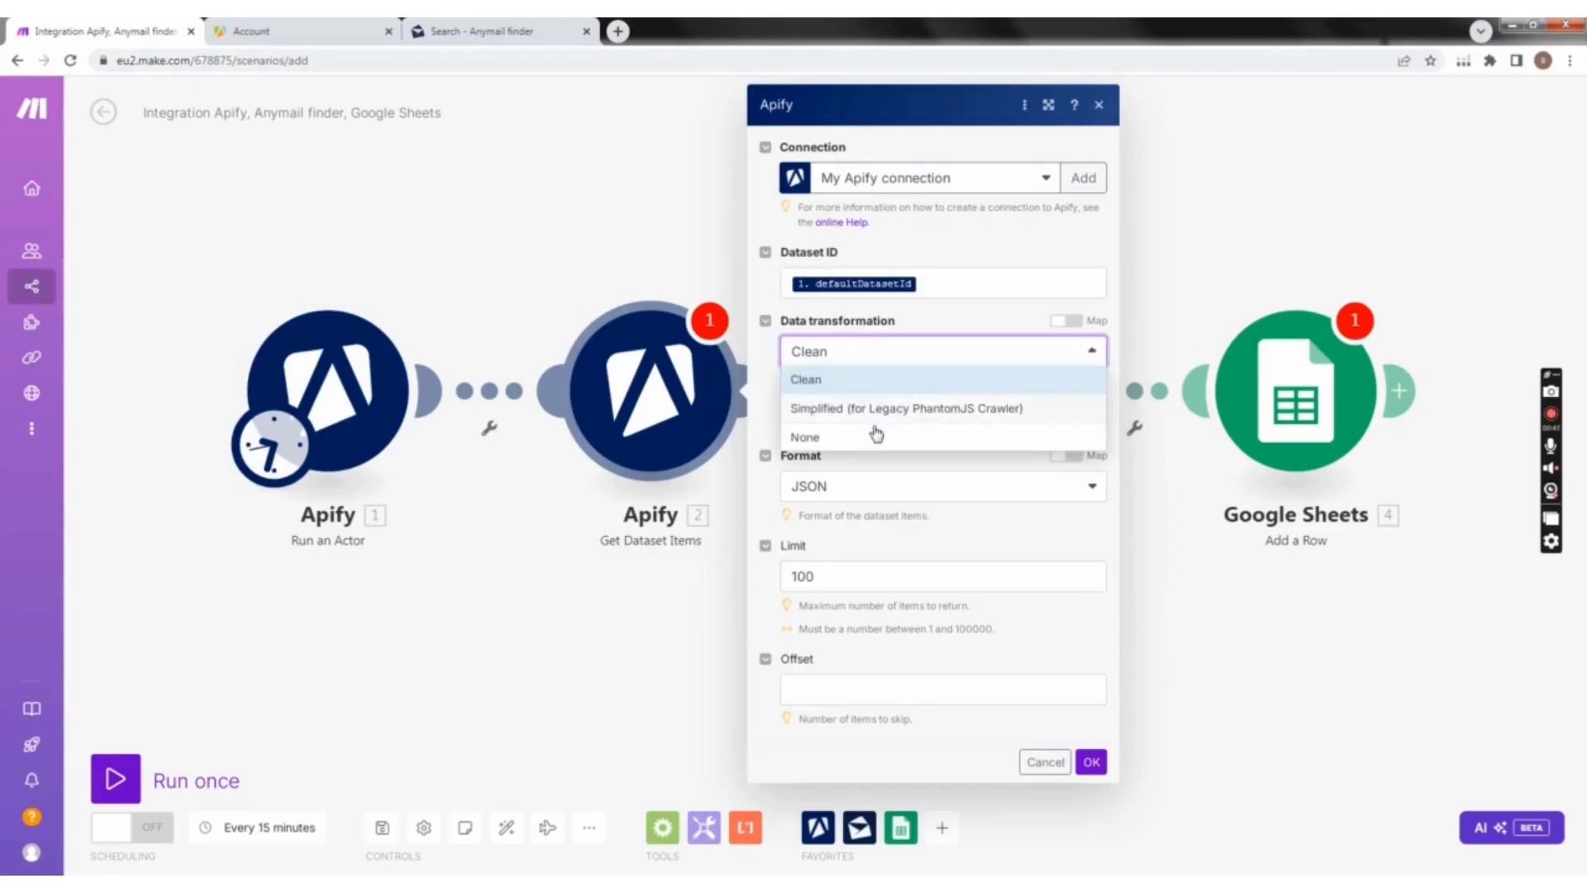
pyautogui.click(1093, 354)
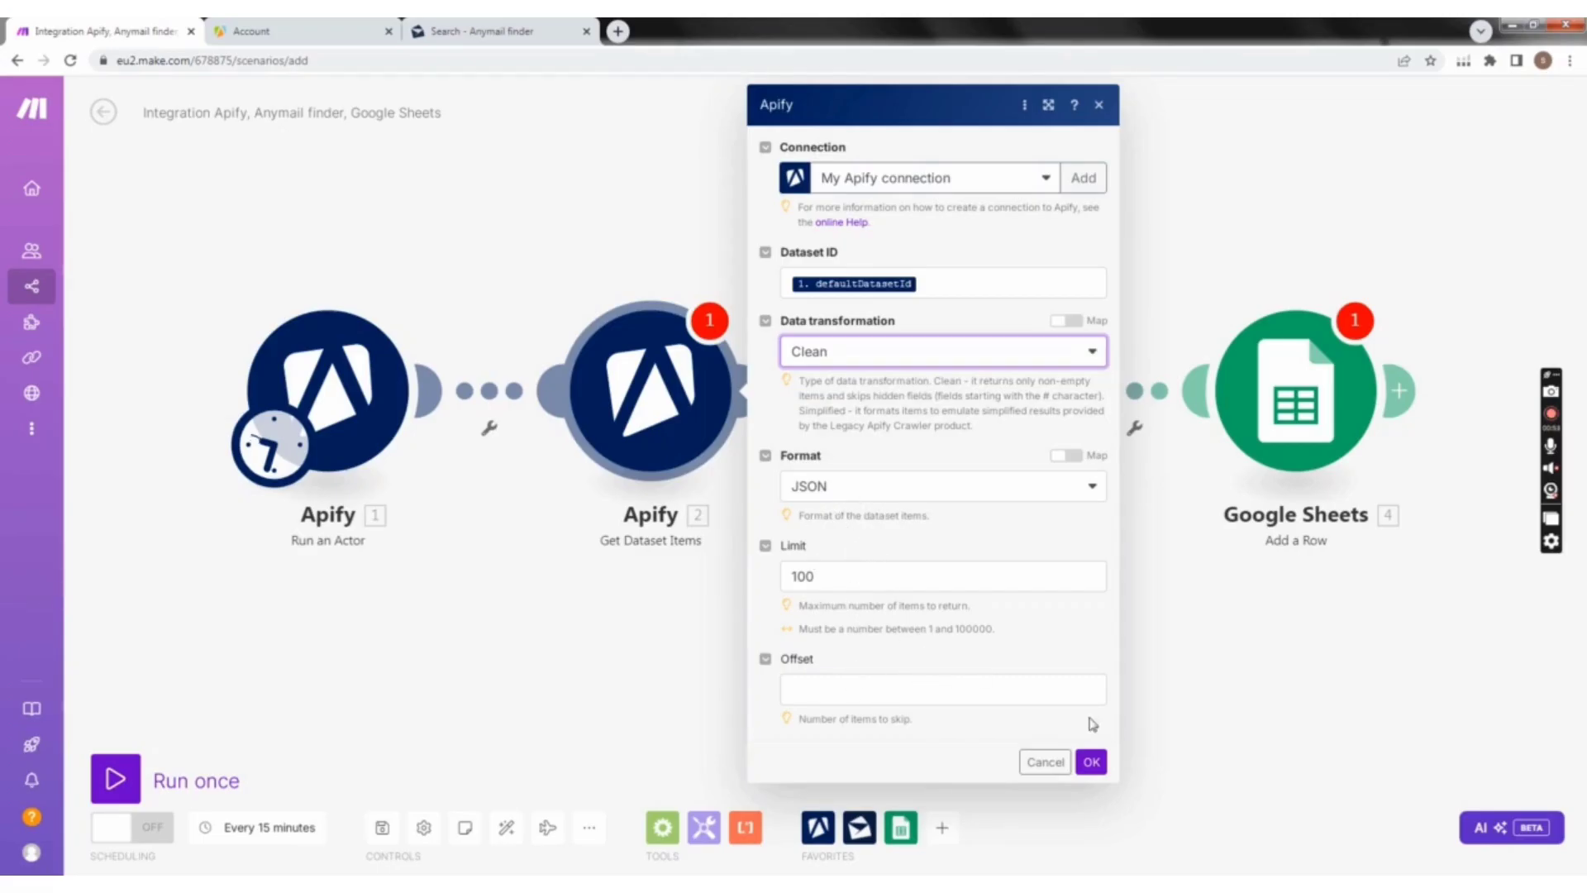
pyautogui.click(1092, 762)
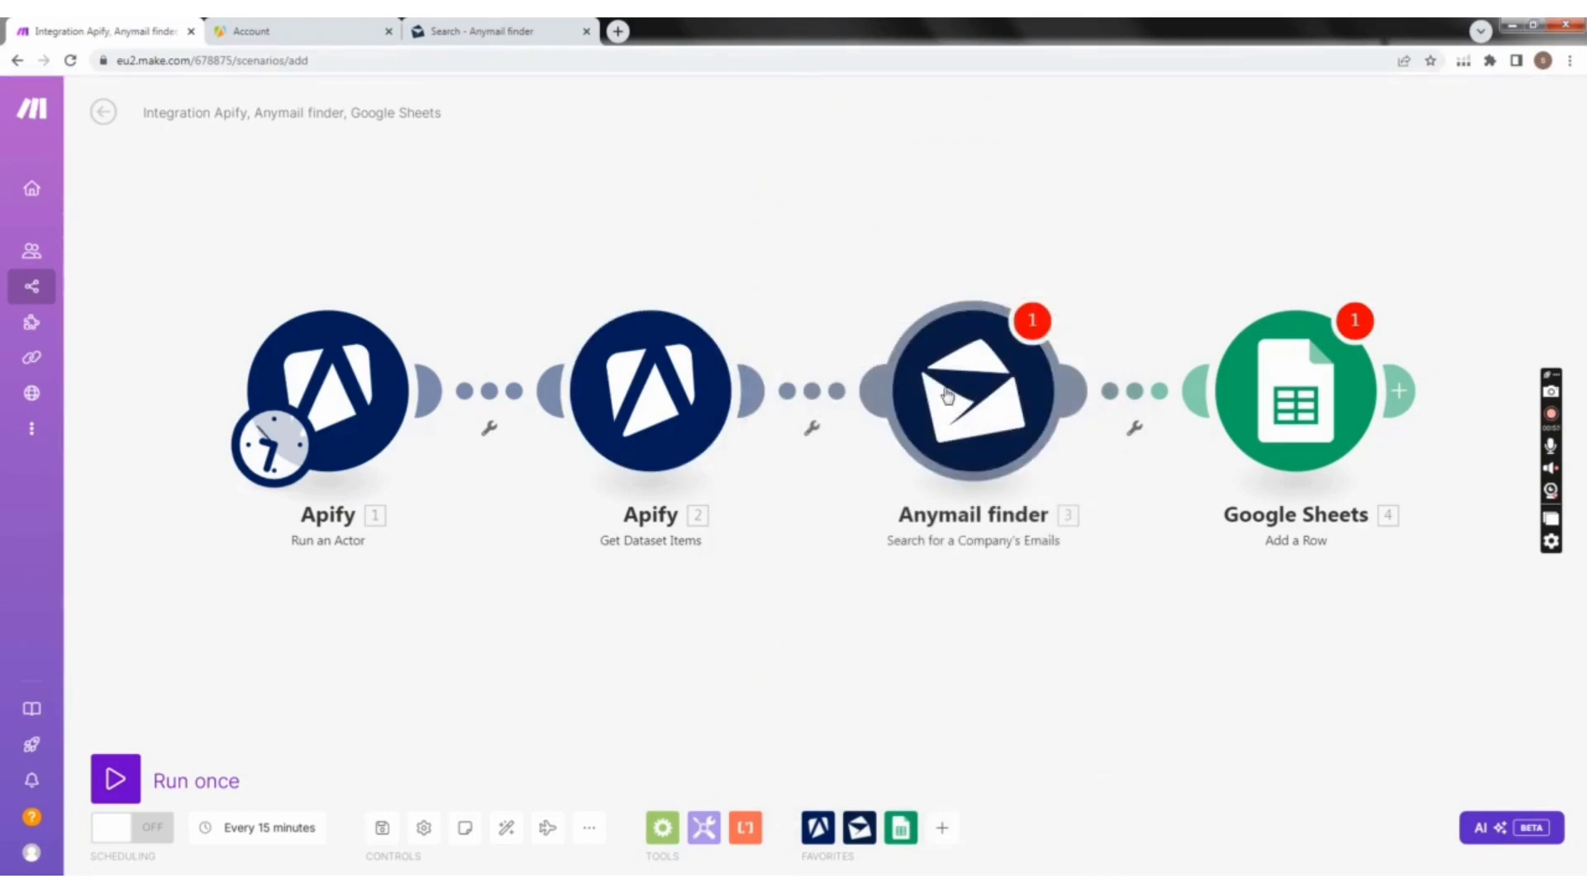
# Step: For a new connection in the Anymail finder module, switch to Anymail finder, enable the API and copy the API key
pyautogui.click(948, 397)
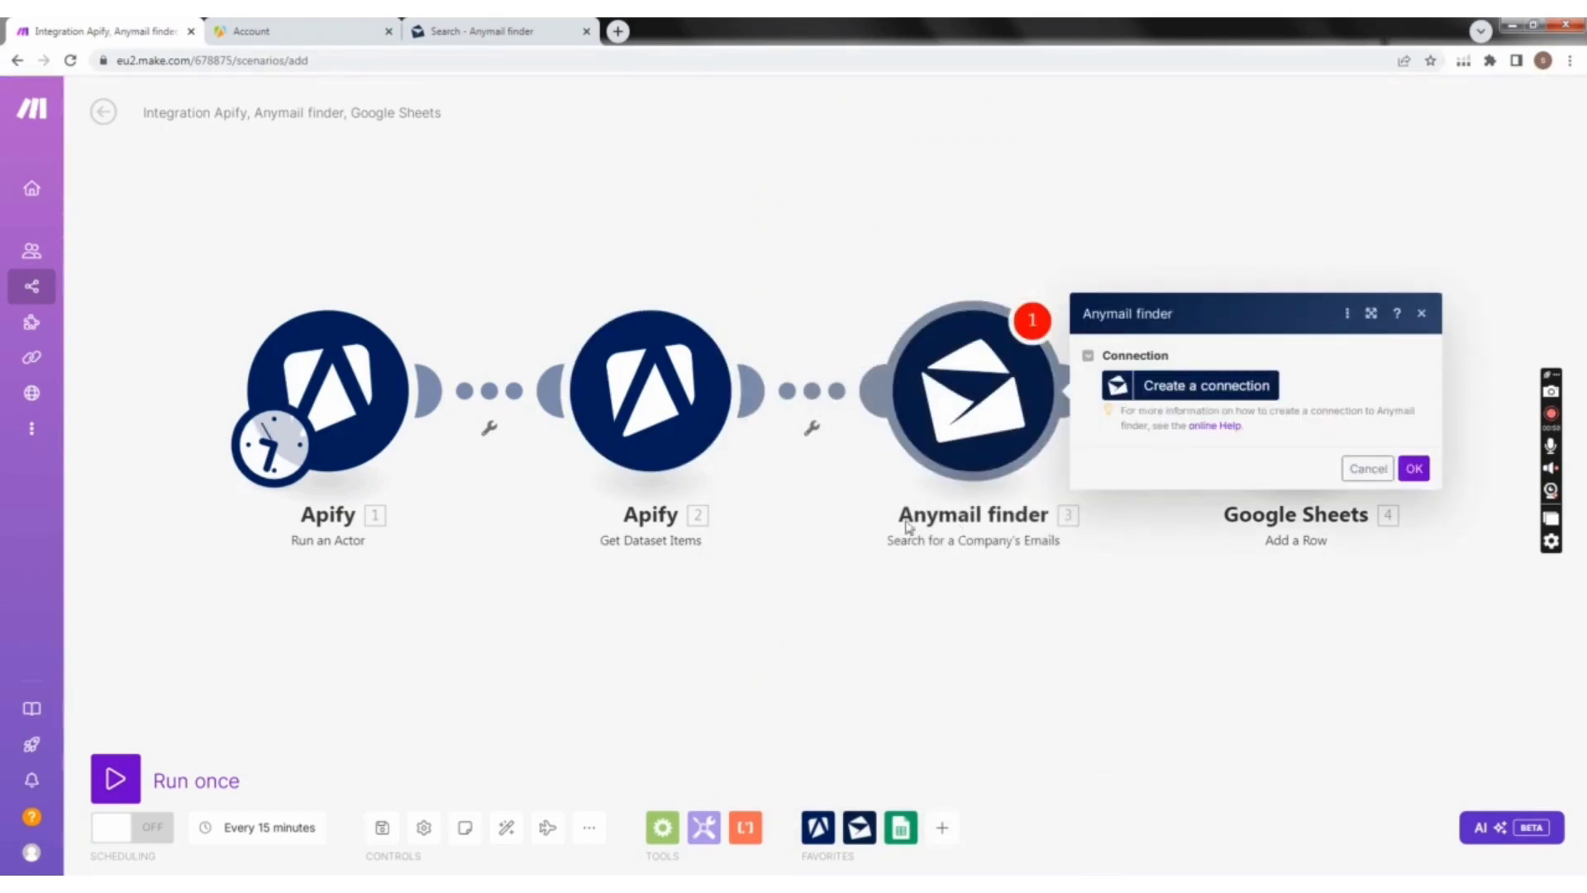
pyautogui.click(1234, 386)
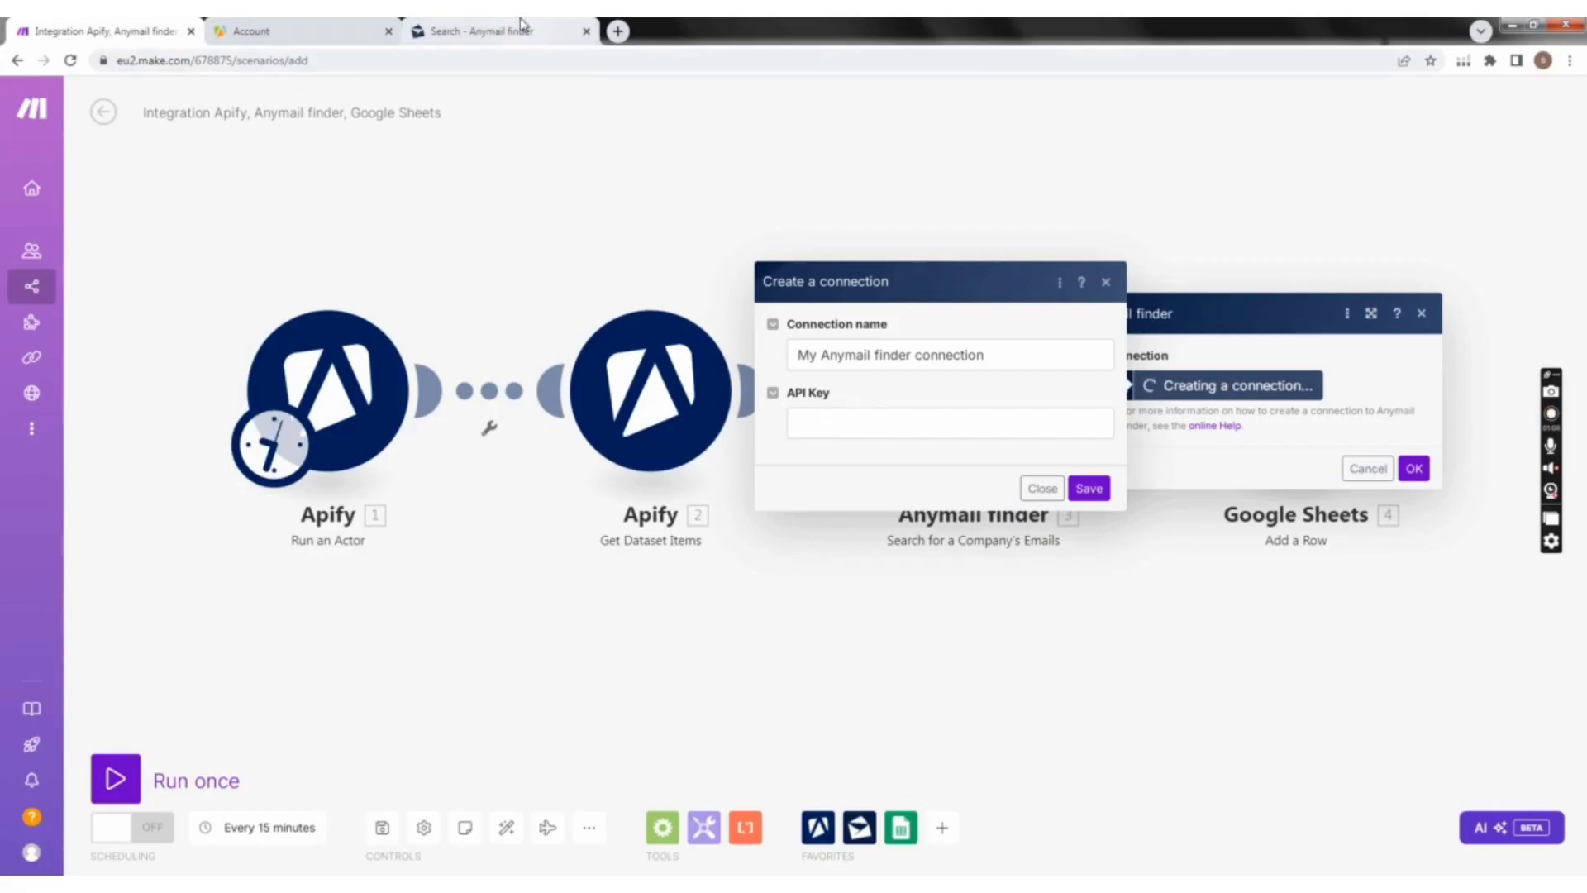
pyautogui.click(486, 37)
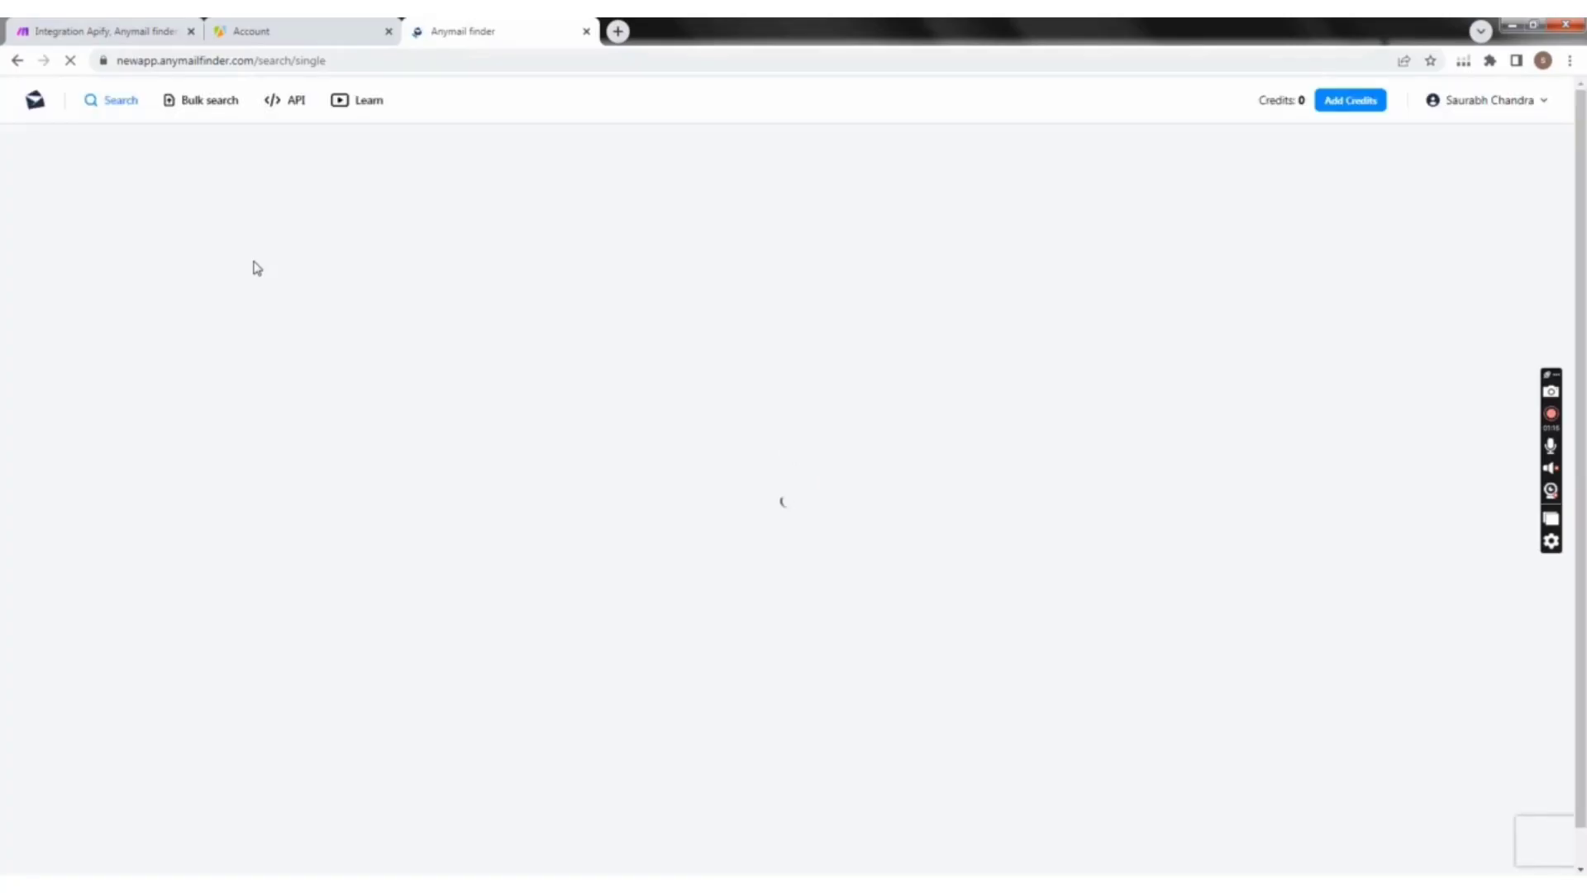
pyautogui.click(295, 103)
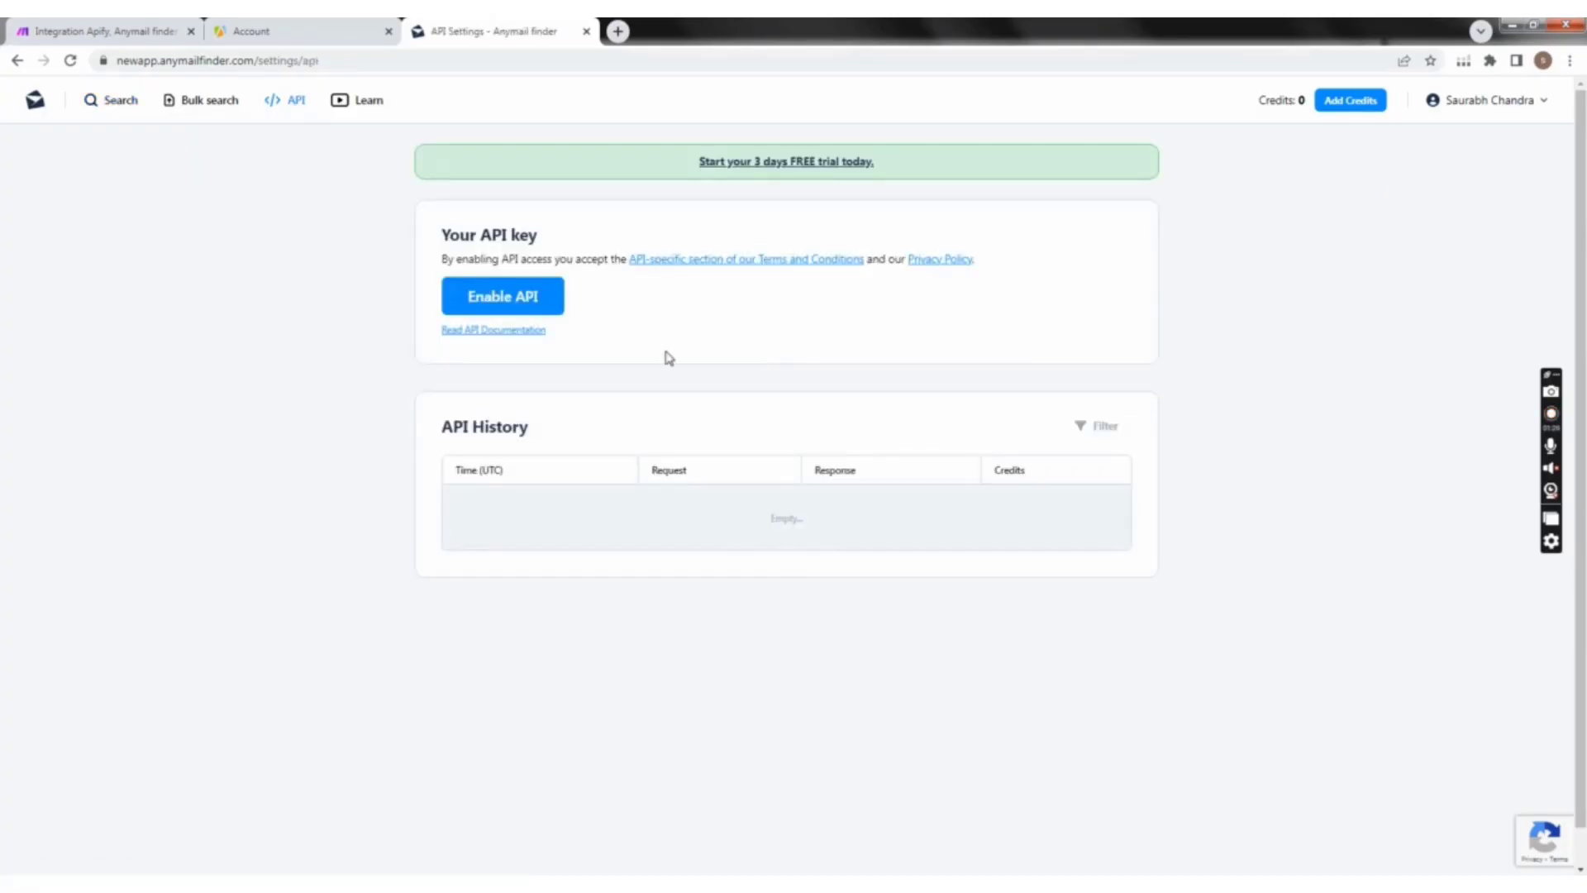
pyautogui.click(514, 310)
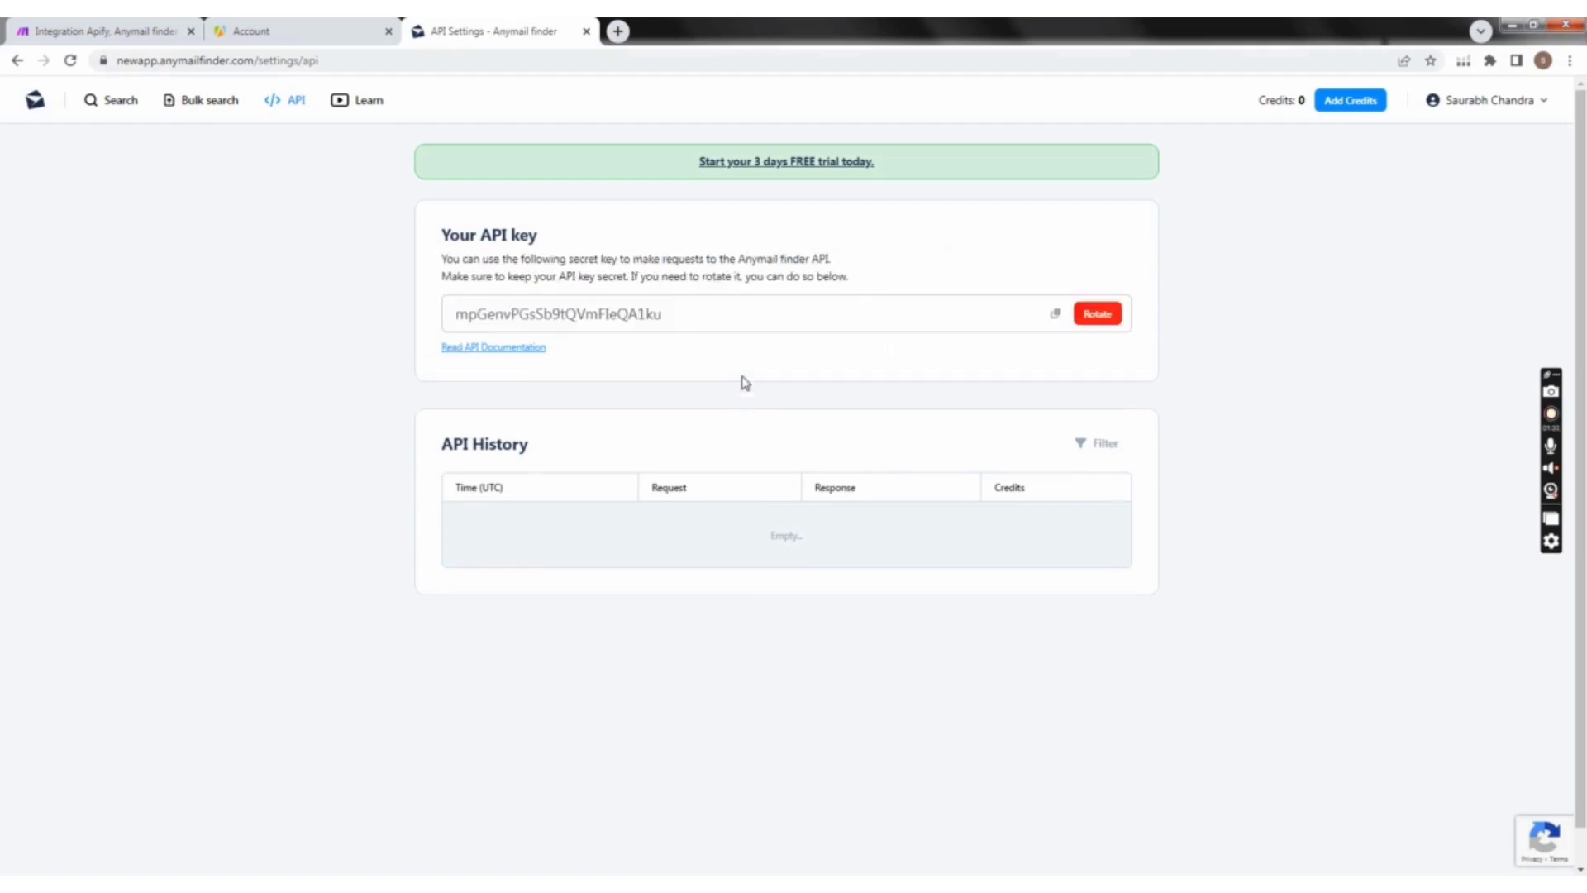
pyautogui.click(1057, 316)
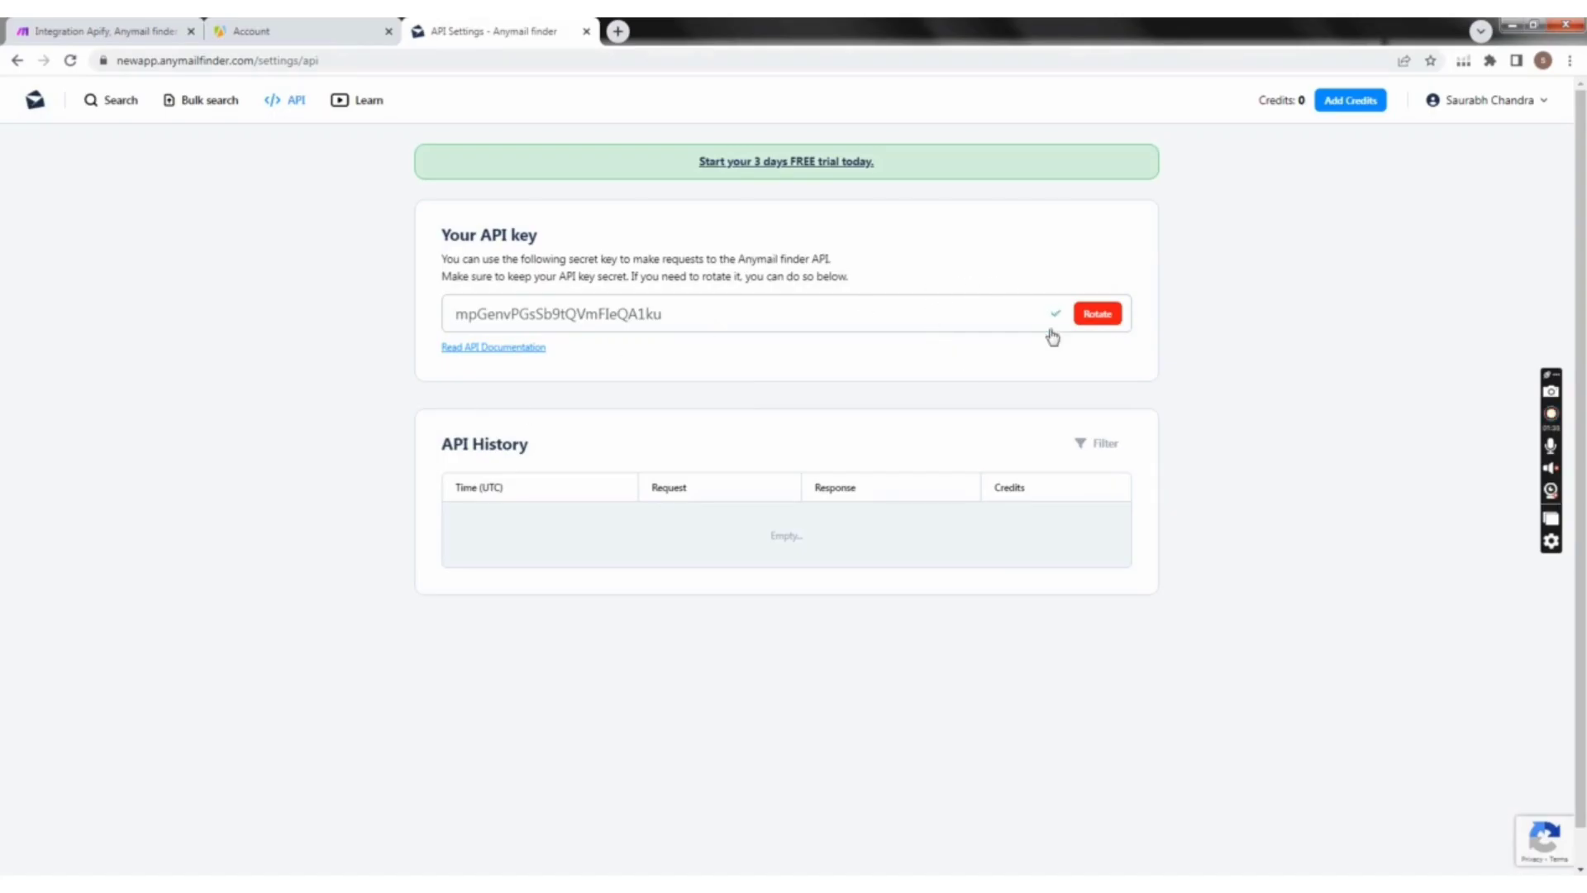
# Step: Switch to Make, paste the API key into the new Anymail finder connection and save the connection
pyautogui.click(326, 31)
pyautogui.click(132, 31)
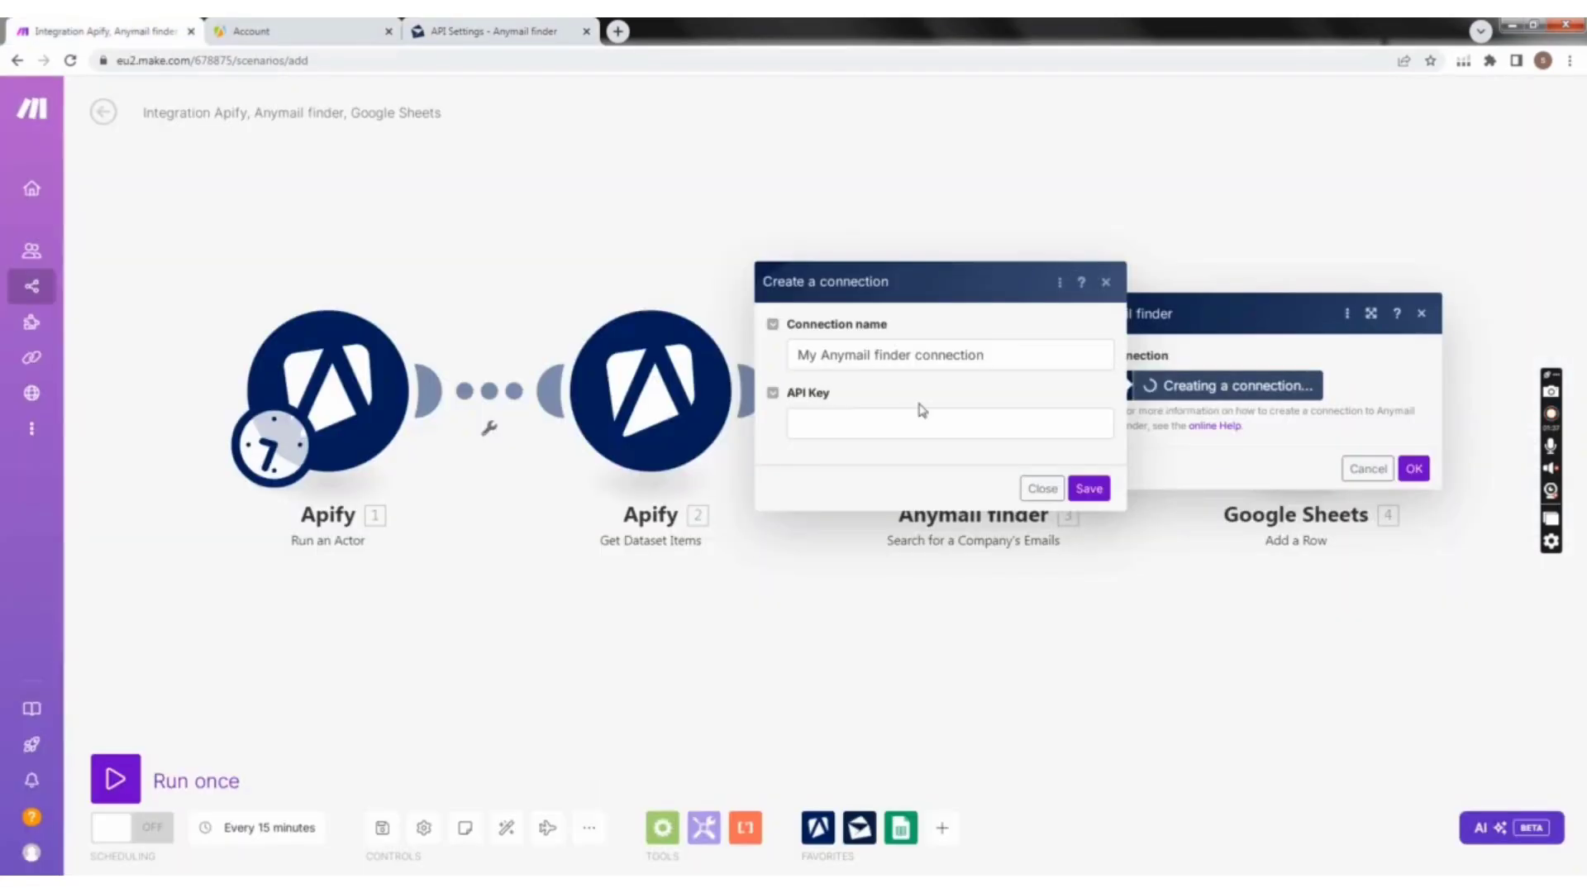
pyautogui.click(871, 428)
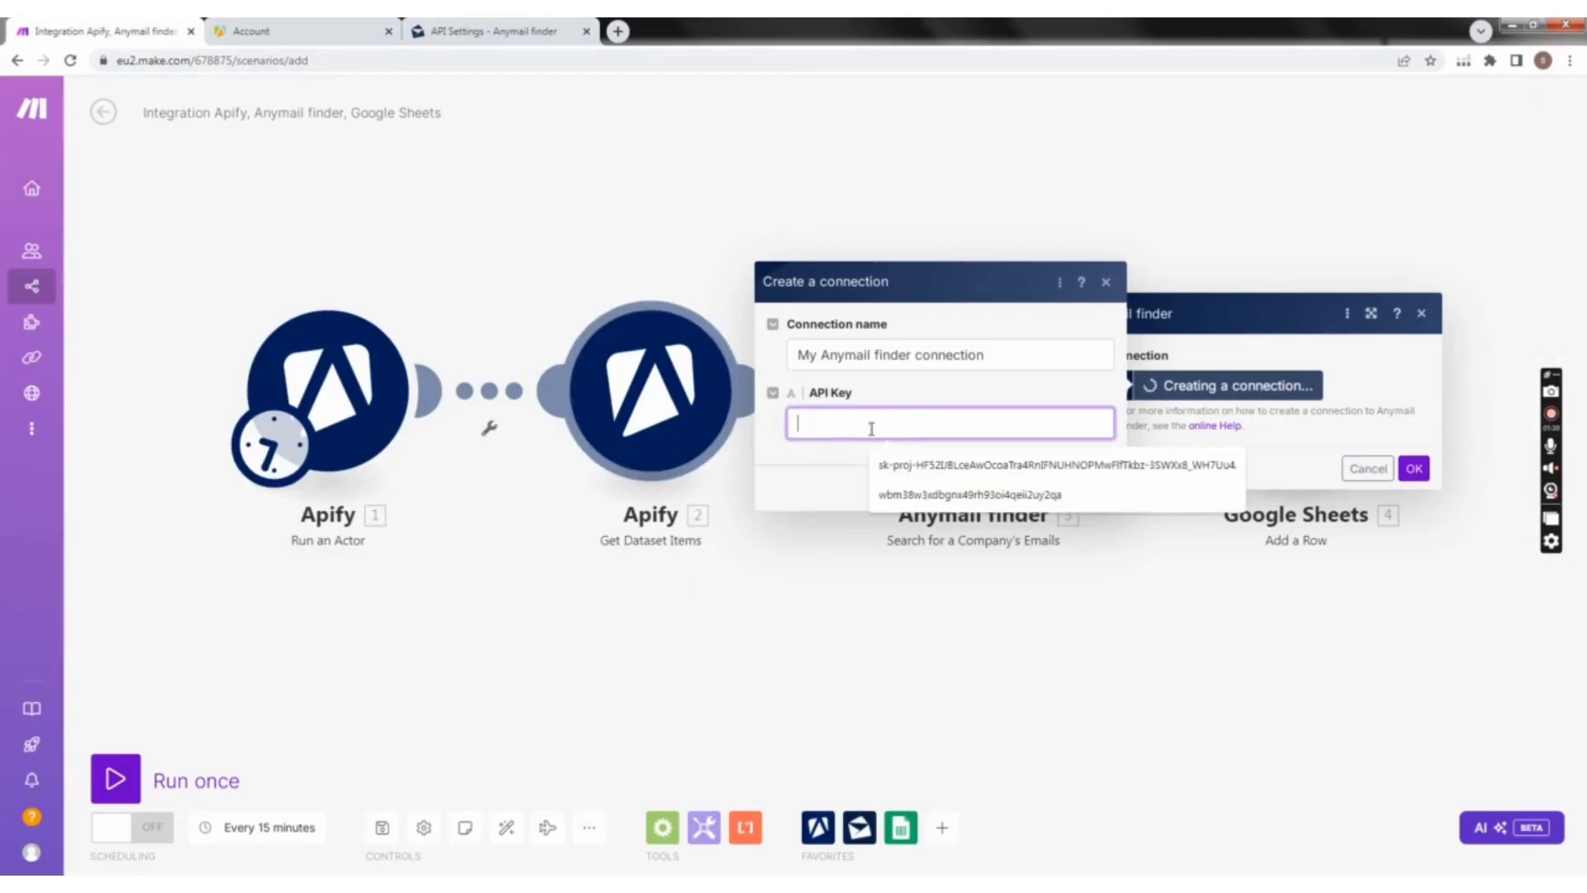
pyautogui.hotkey('ctrl', 'v')
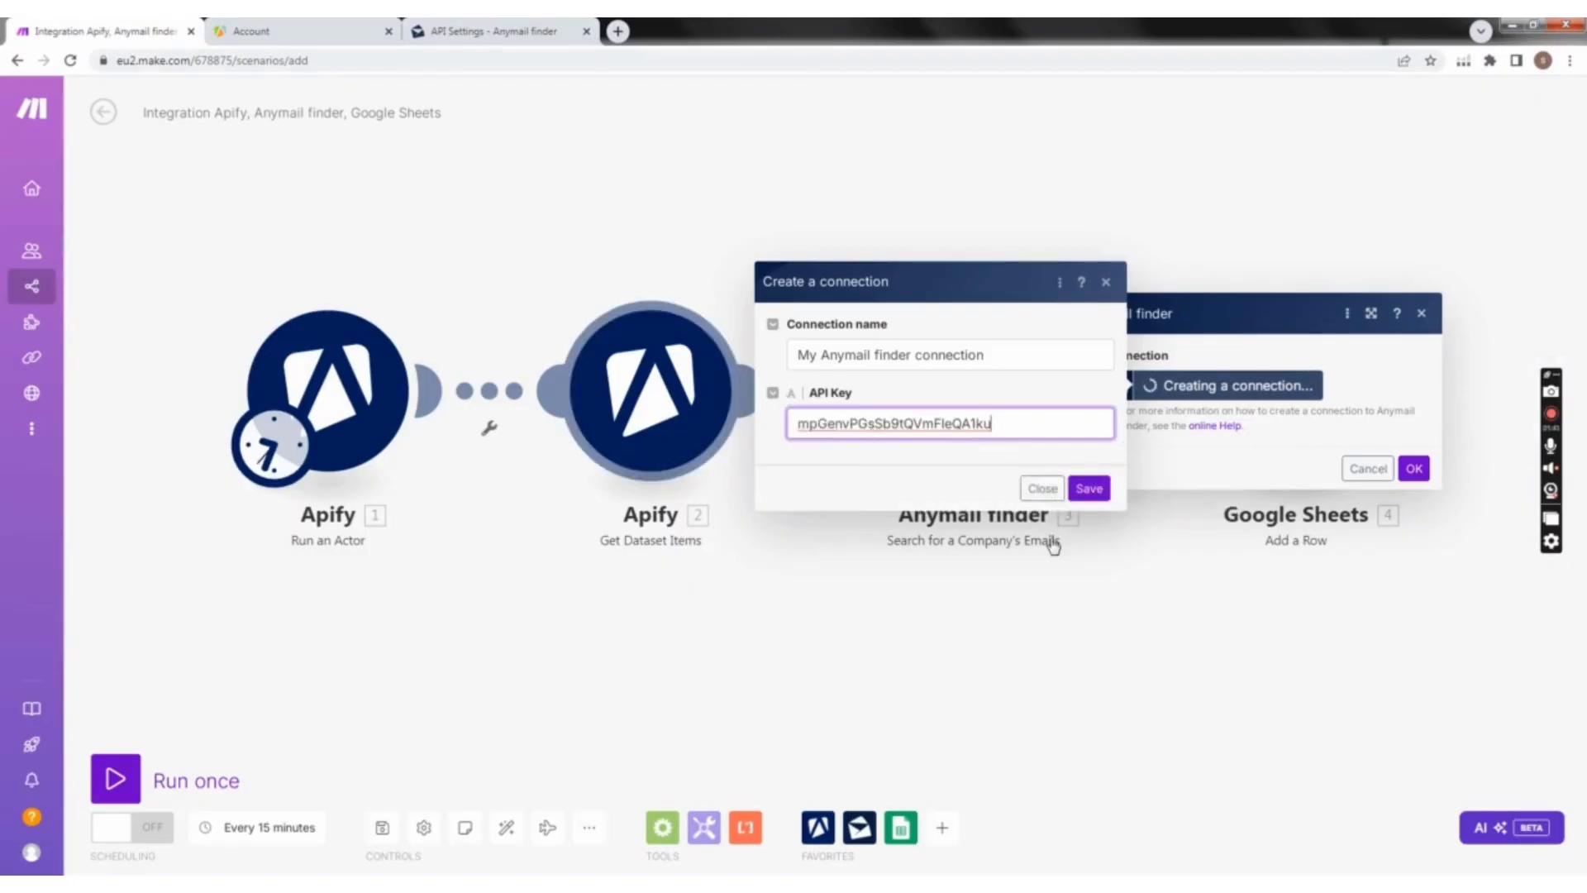
pyautogui.click(1089, 488)
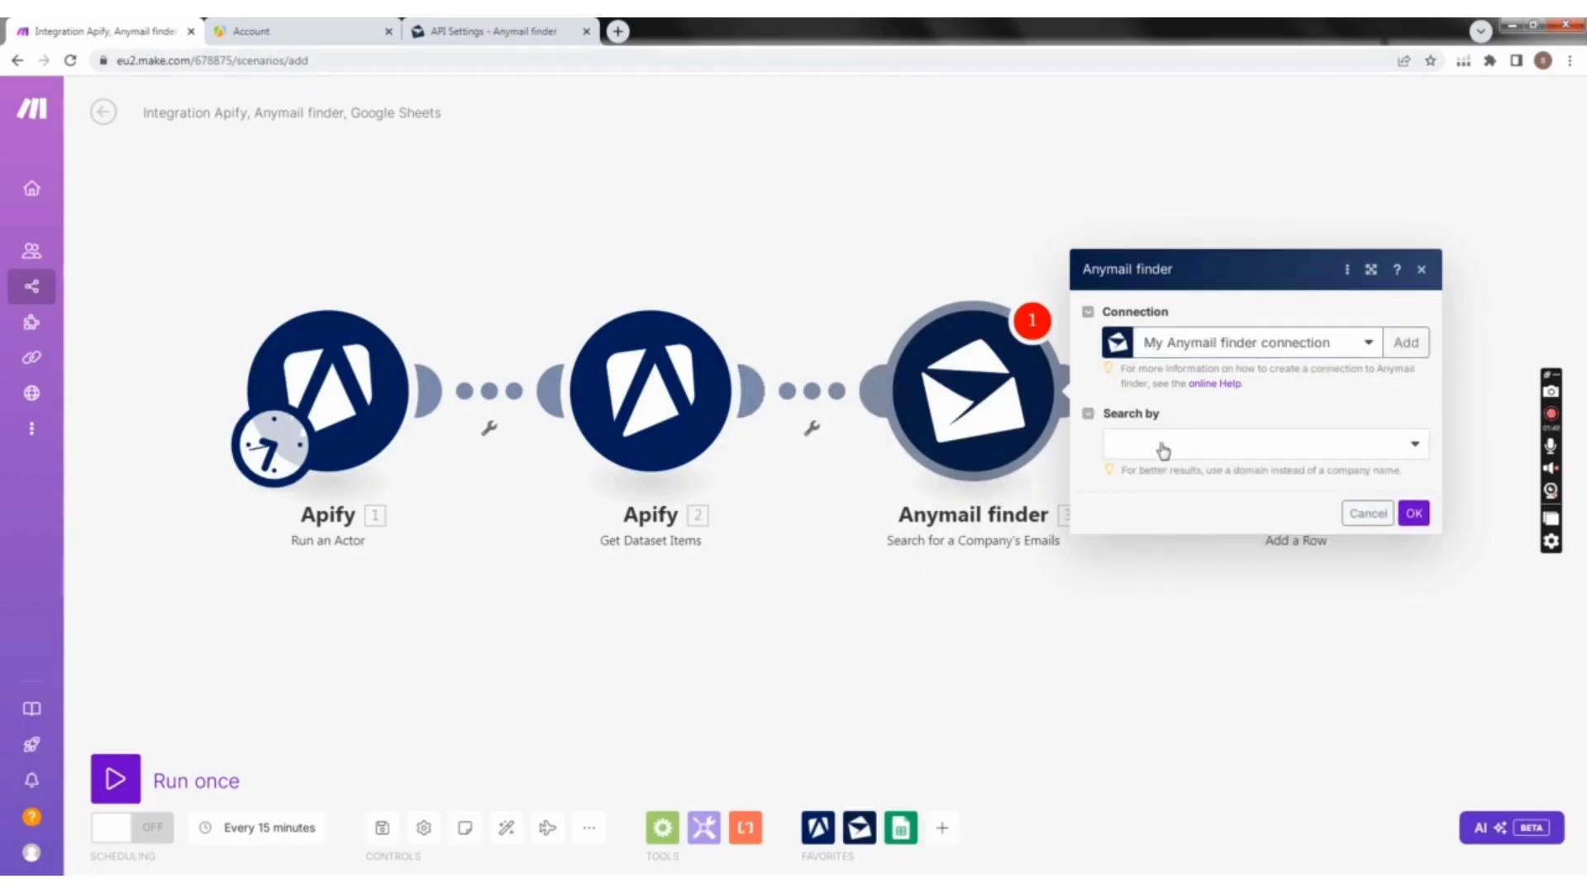
# Step: Set the Anymail finder module to search by Domain and start editing its Domain field
pyautogui.click(1406, 449)
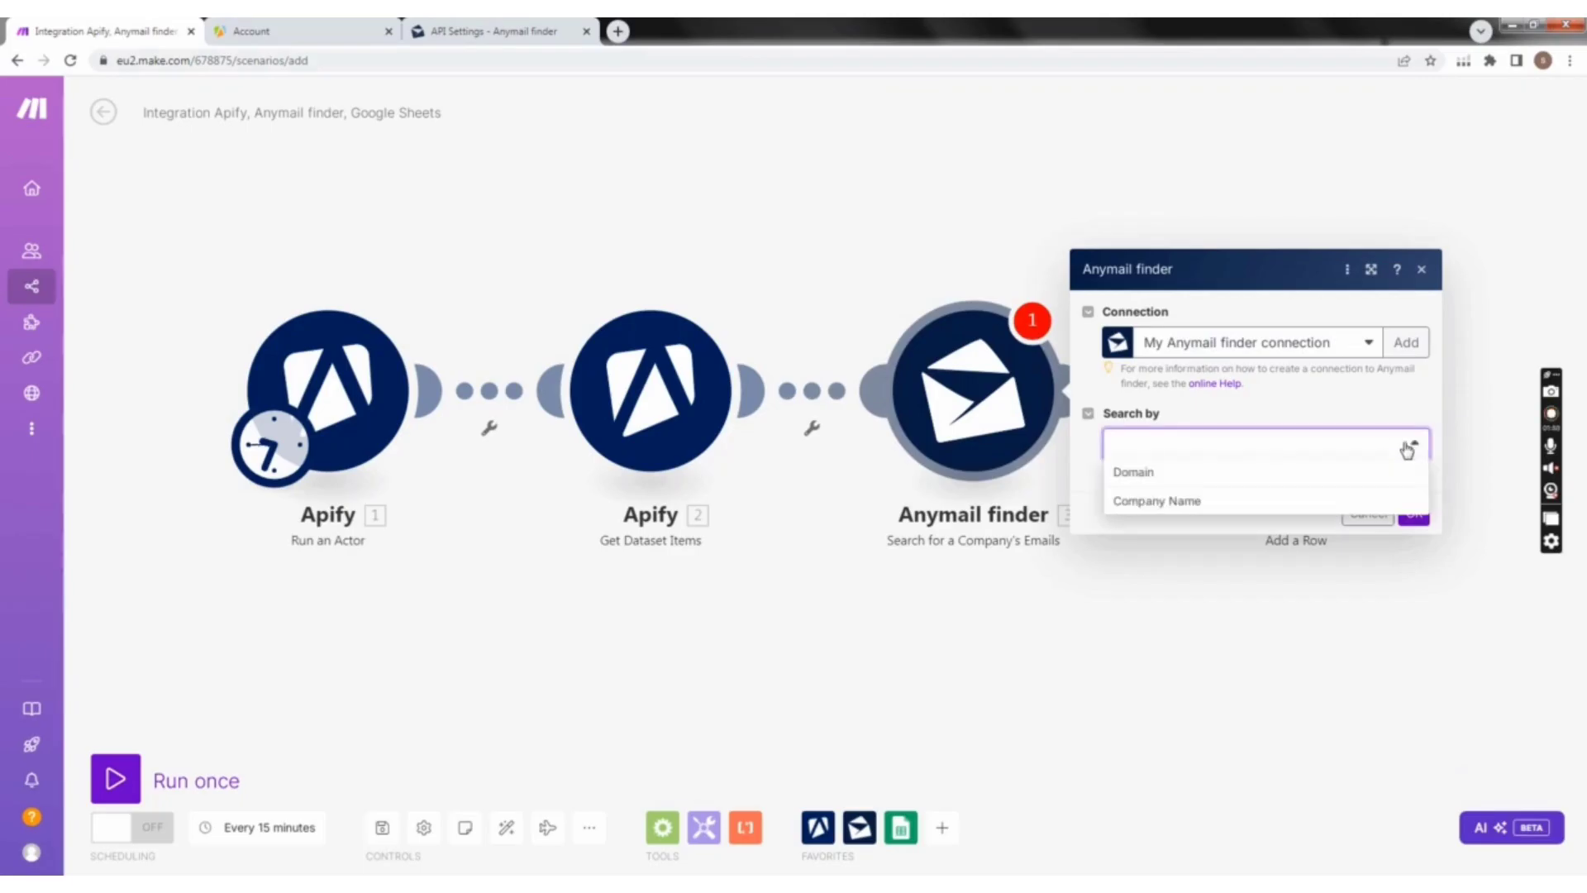
pyautogui.click(1160, 470)
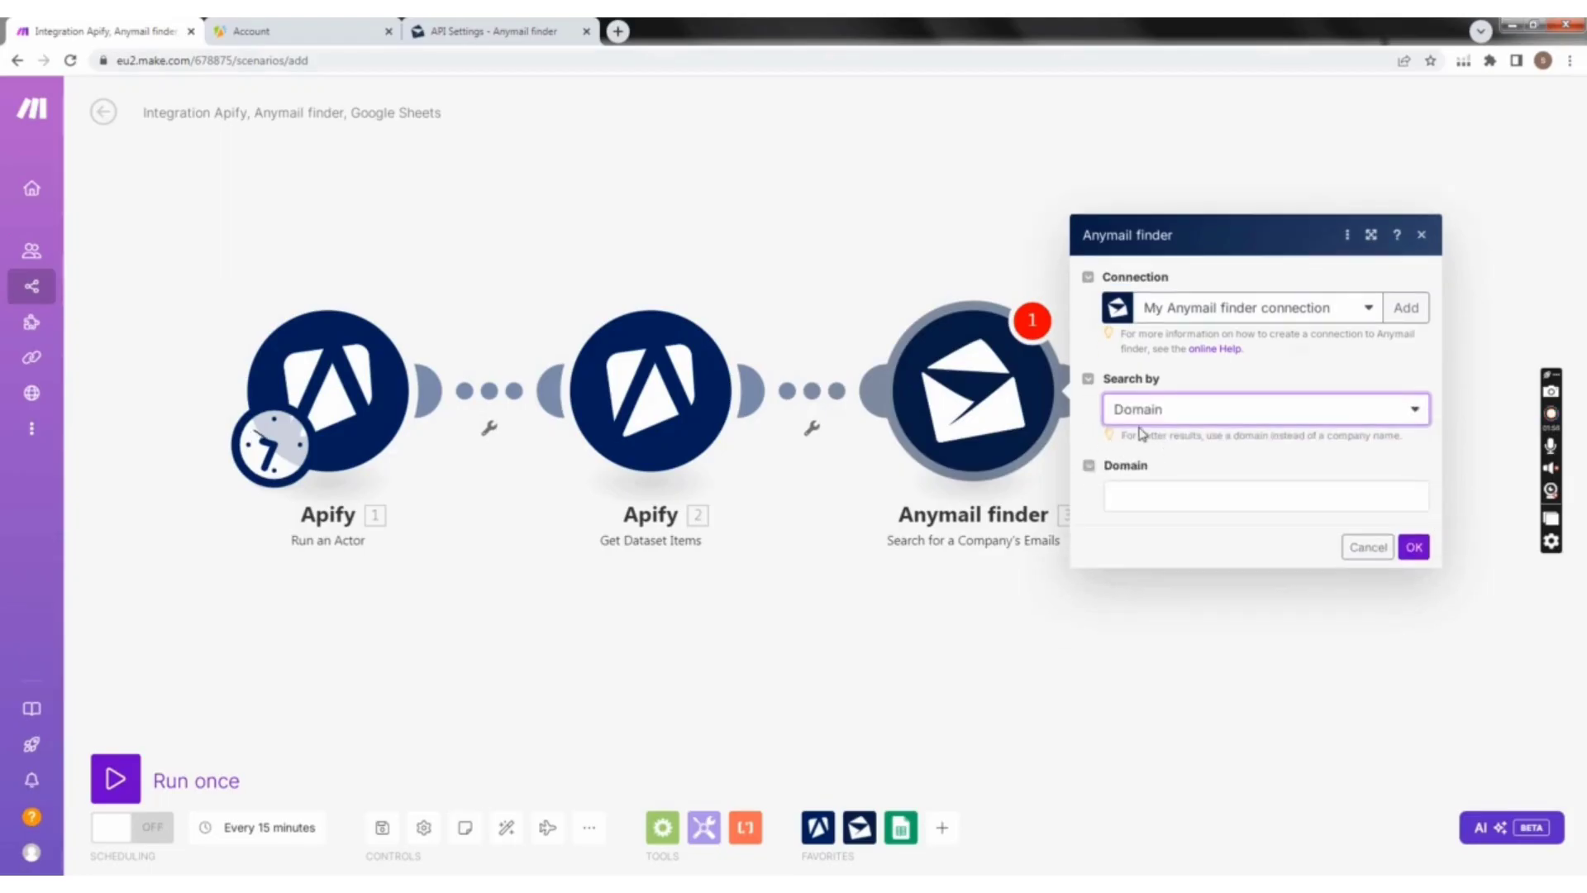
pyautogui.click(1152, 491)
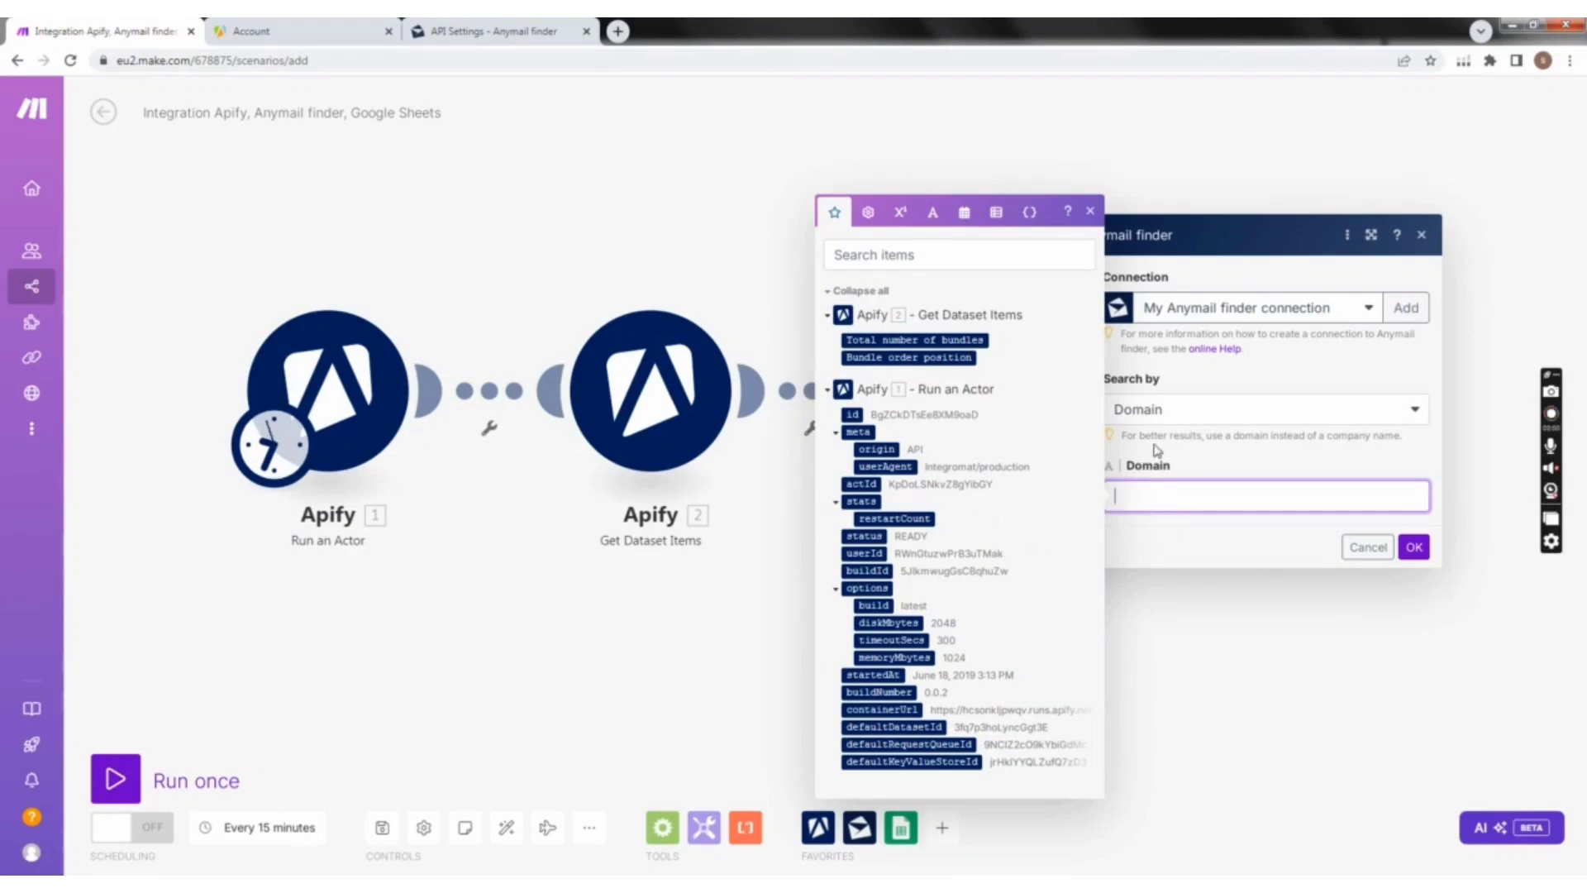
pyautogui.click(1331, 417)
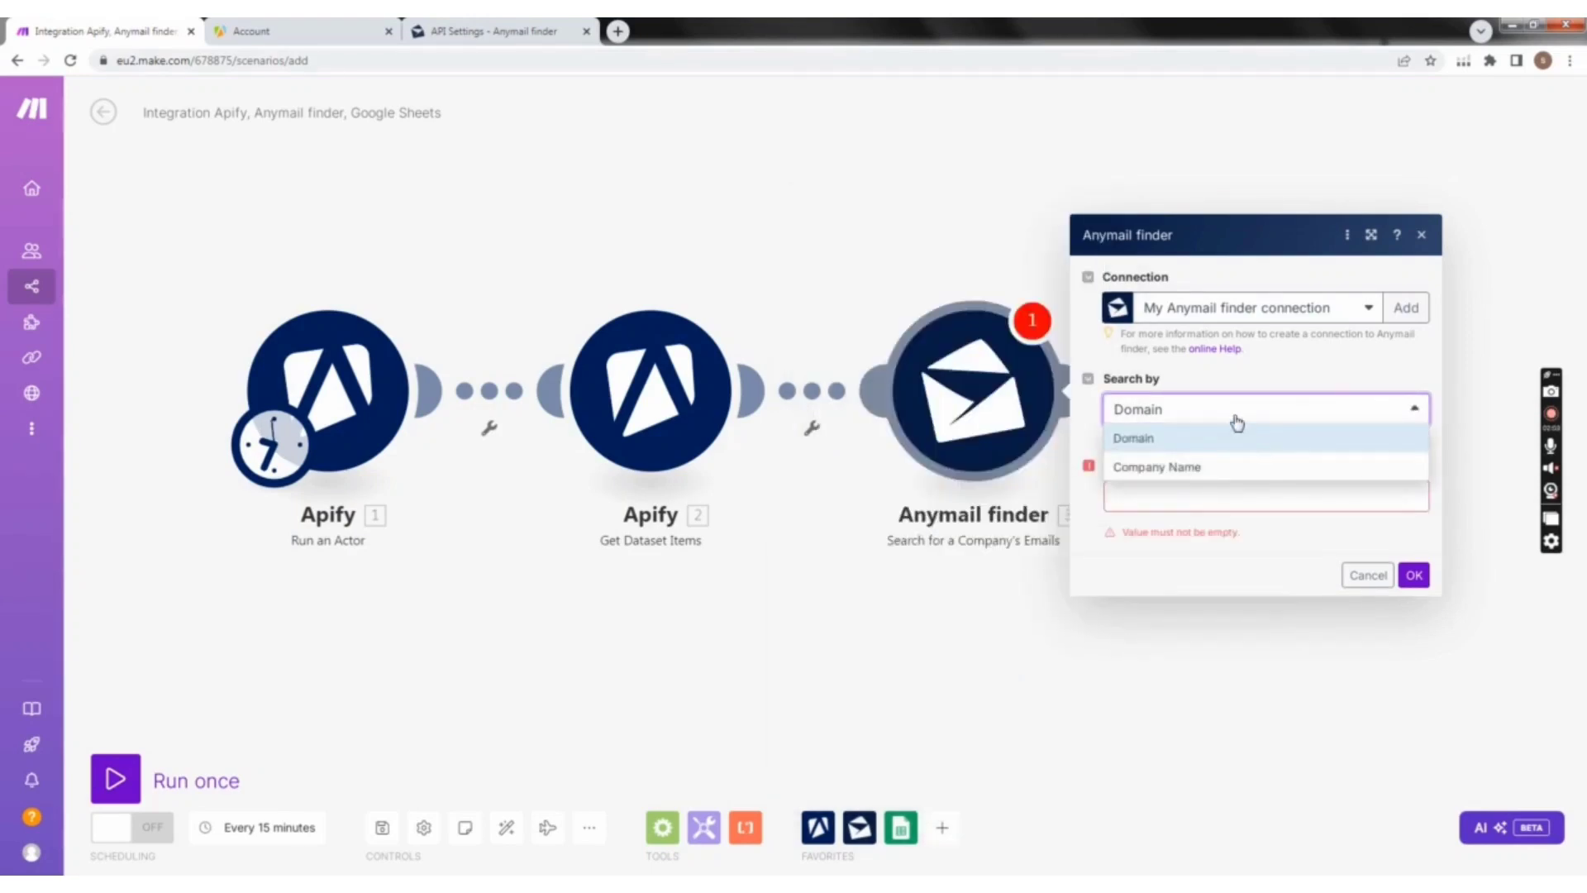
pyautogui.click(1174, 503)
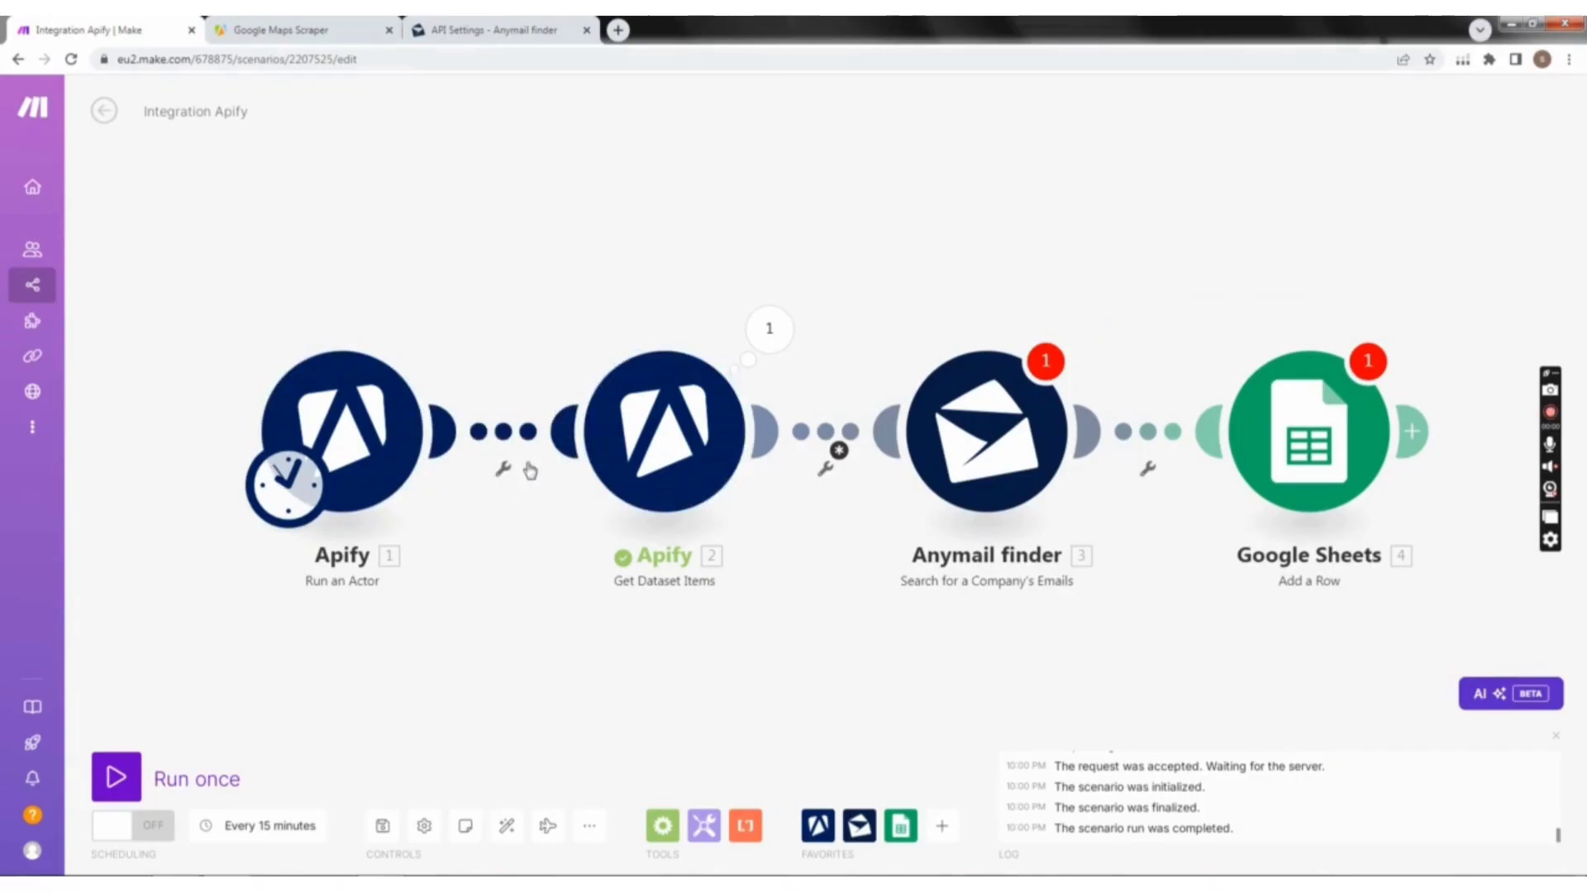
# Step: Unlink the Get Dataset Items module from the Anymail finder module
pyautogui.rightClick(837, 446)
pyautogui.click(863, 481)
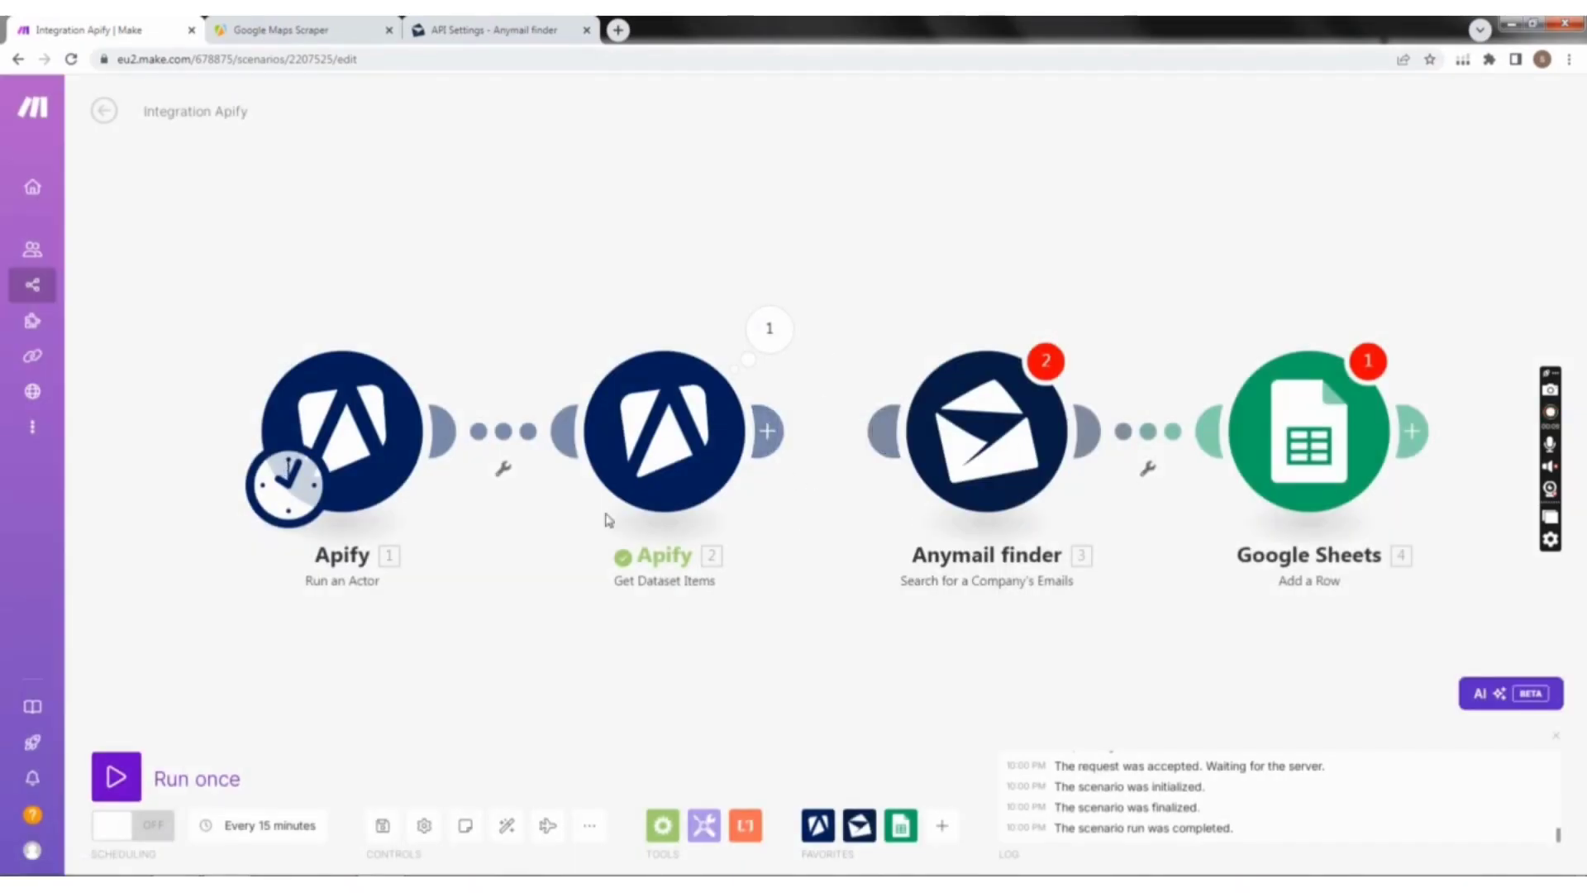
pyautogui.rightClick(330, 432)
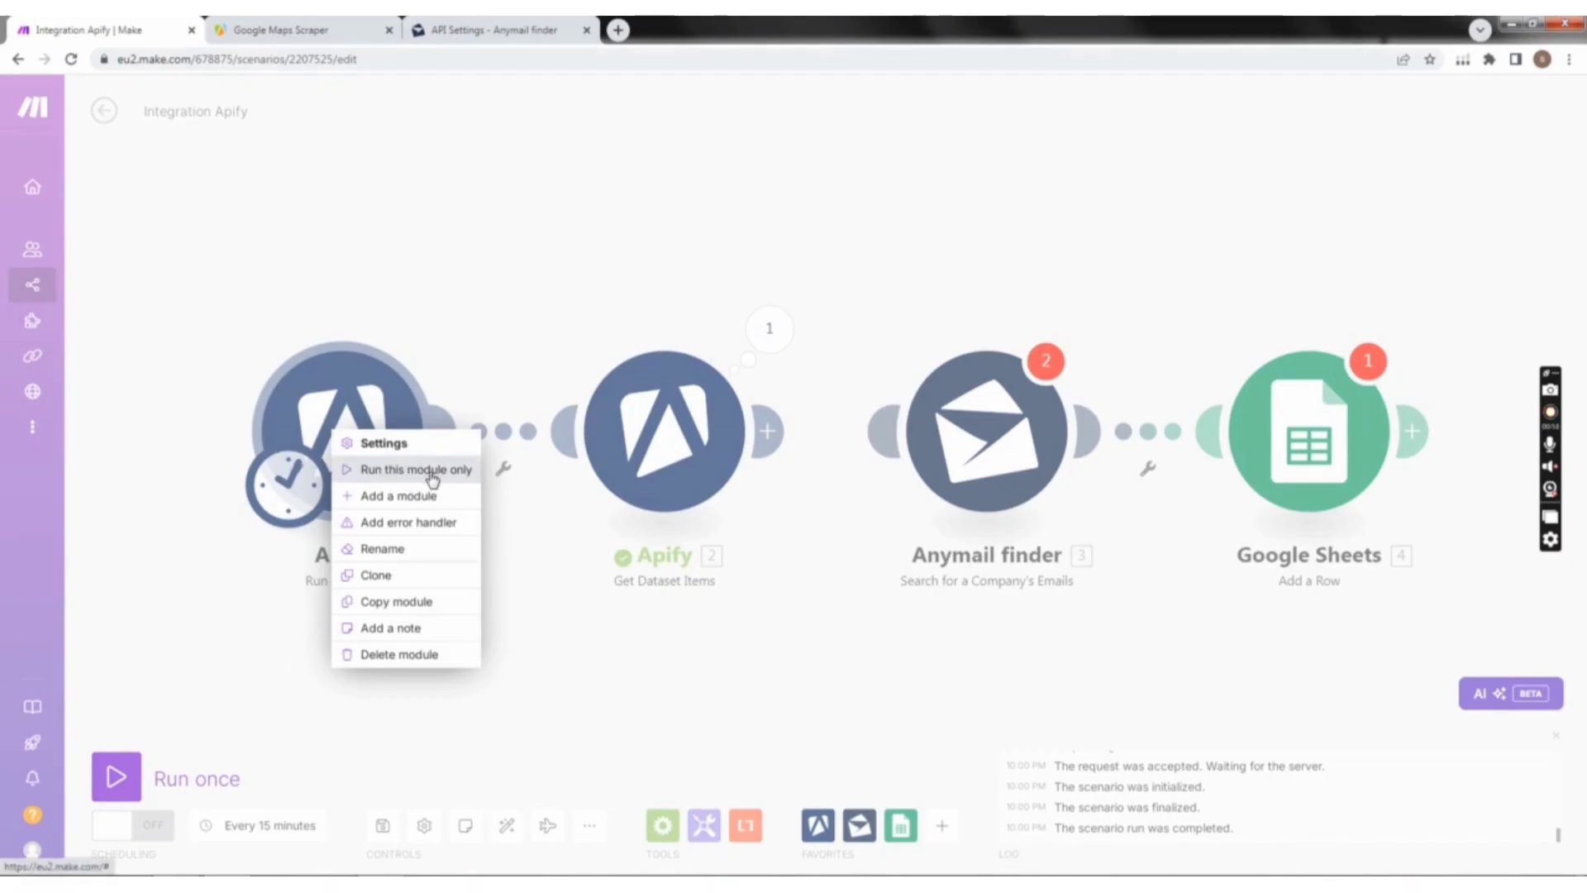
pyautogui.click(439, 343)
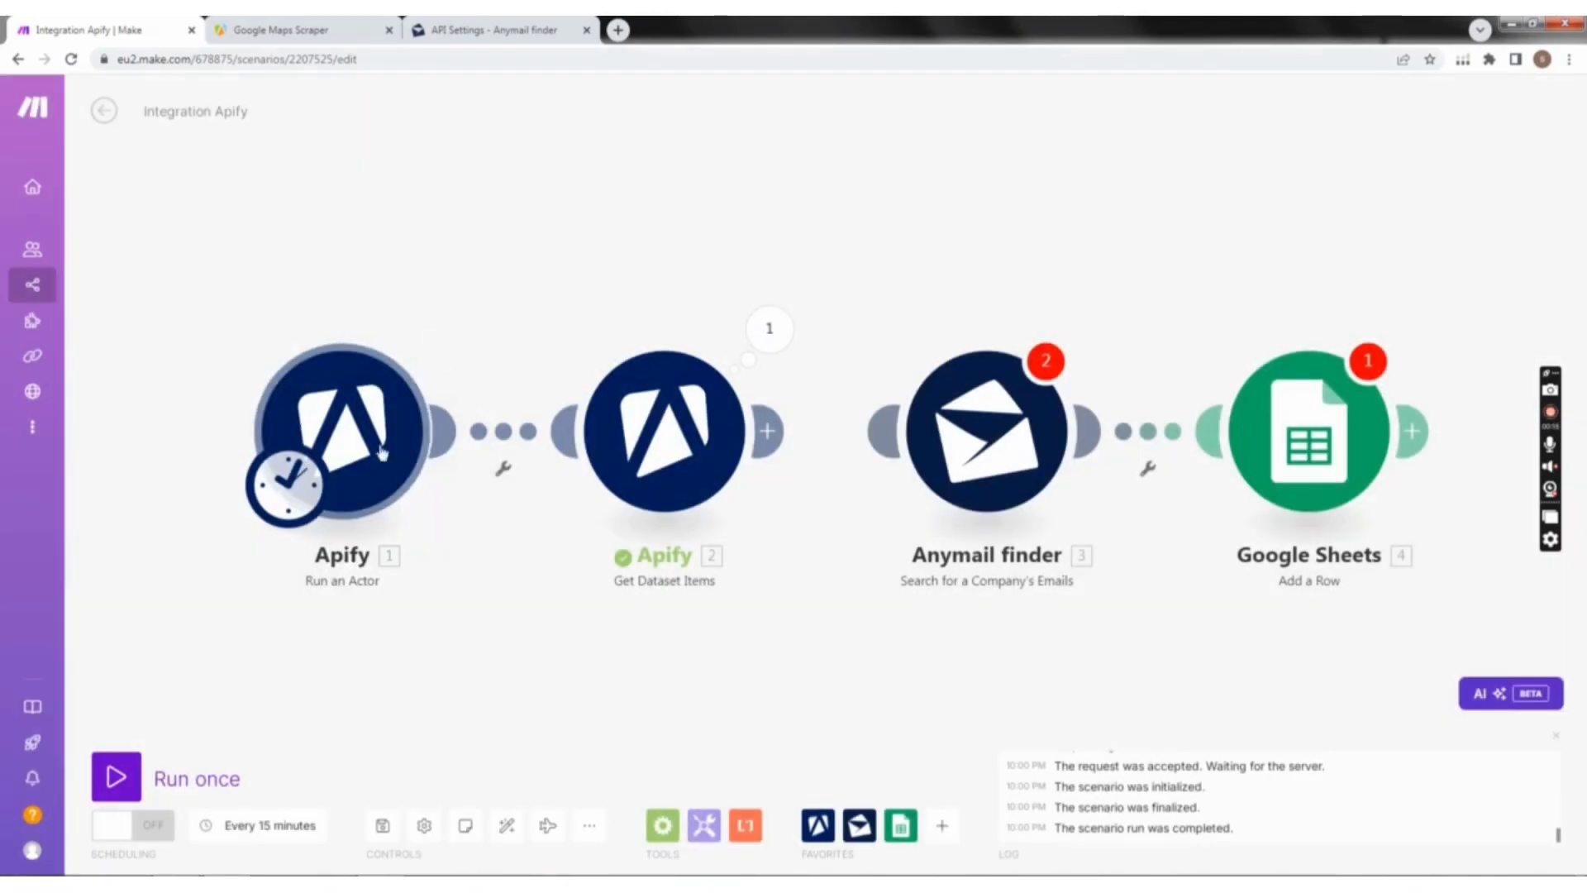
# Step: Open the Run an Actor module's settings, switch to Apify and select the Google Maps Scraper's entire input in JSON form
pyautogui.click(369, 453)
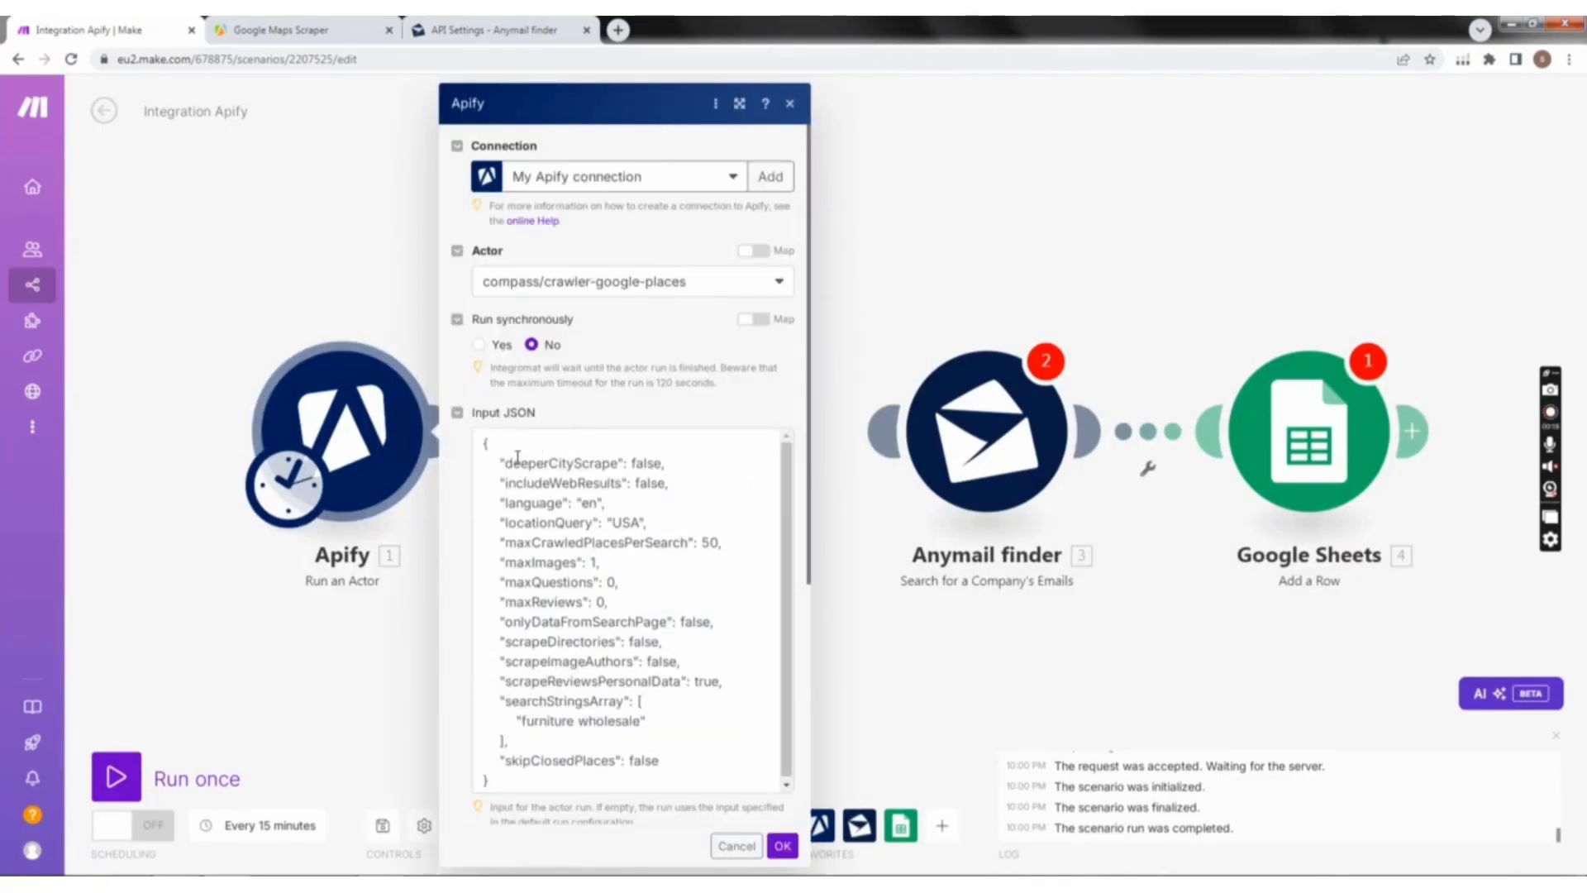
pyautogui.scroll(-1, 571, 536)
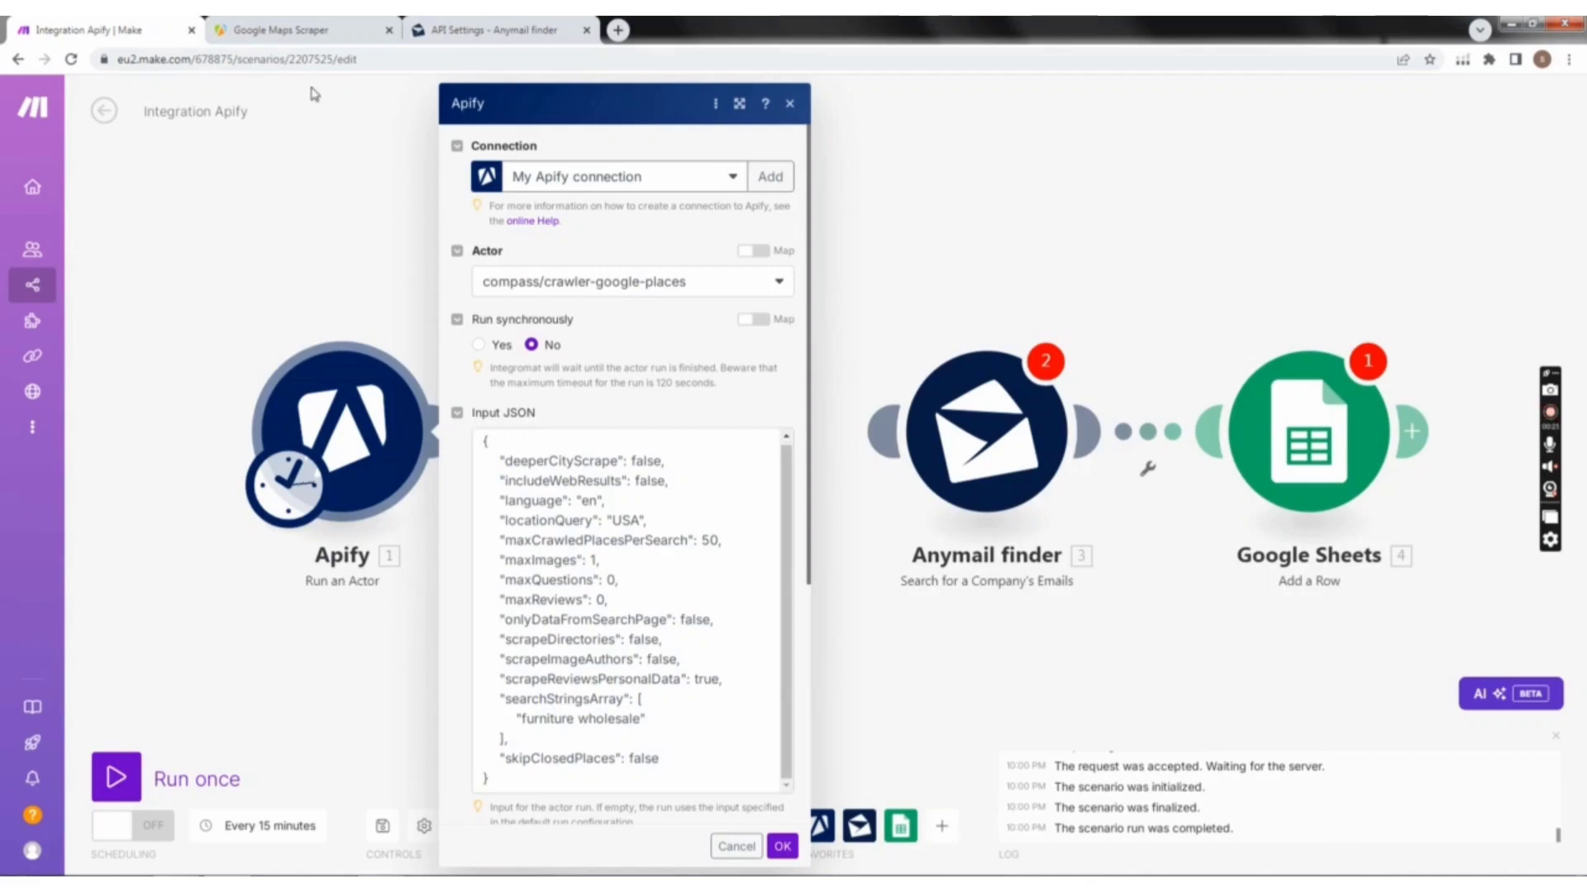
pyautogui.click(313, 23)
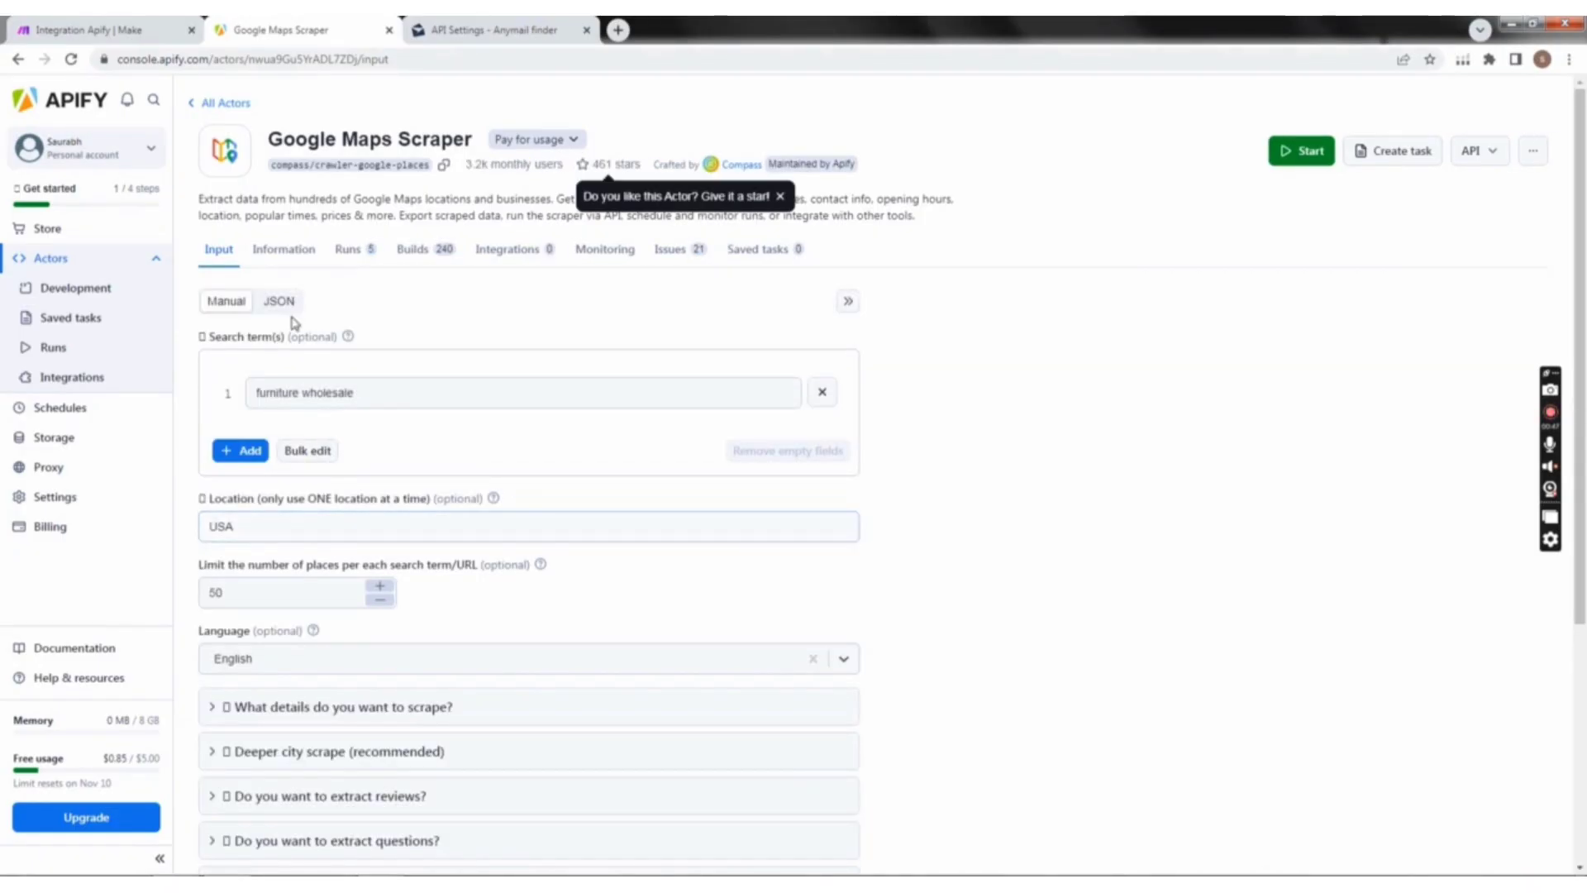
pyautogui.click(288, 304)
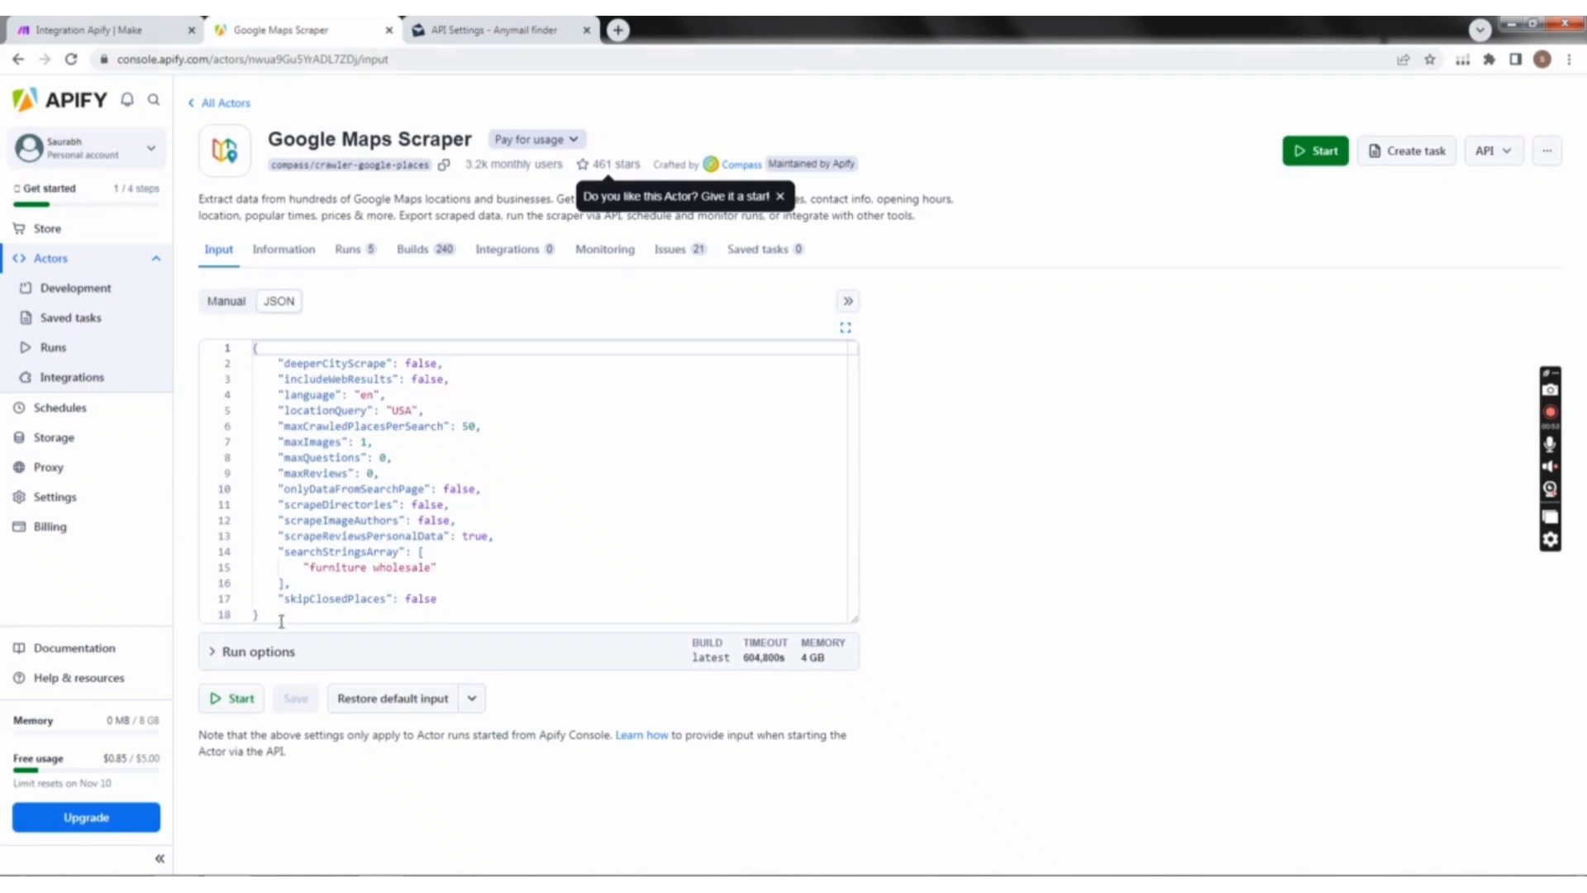
pyautogui.hotkey('ctrl', 'a')
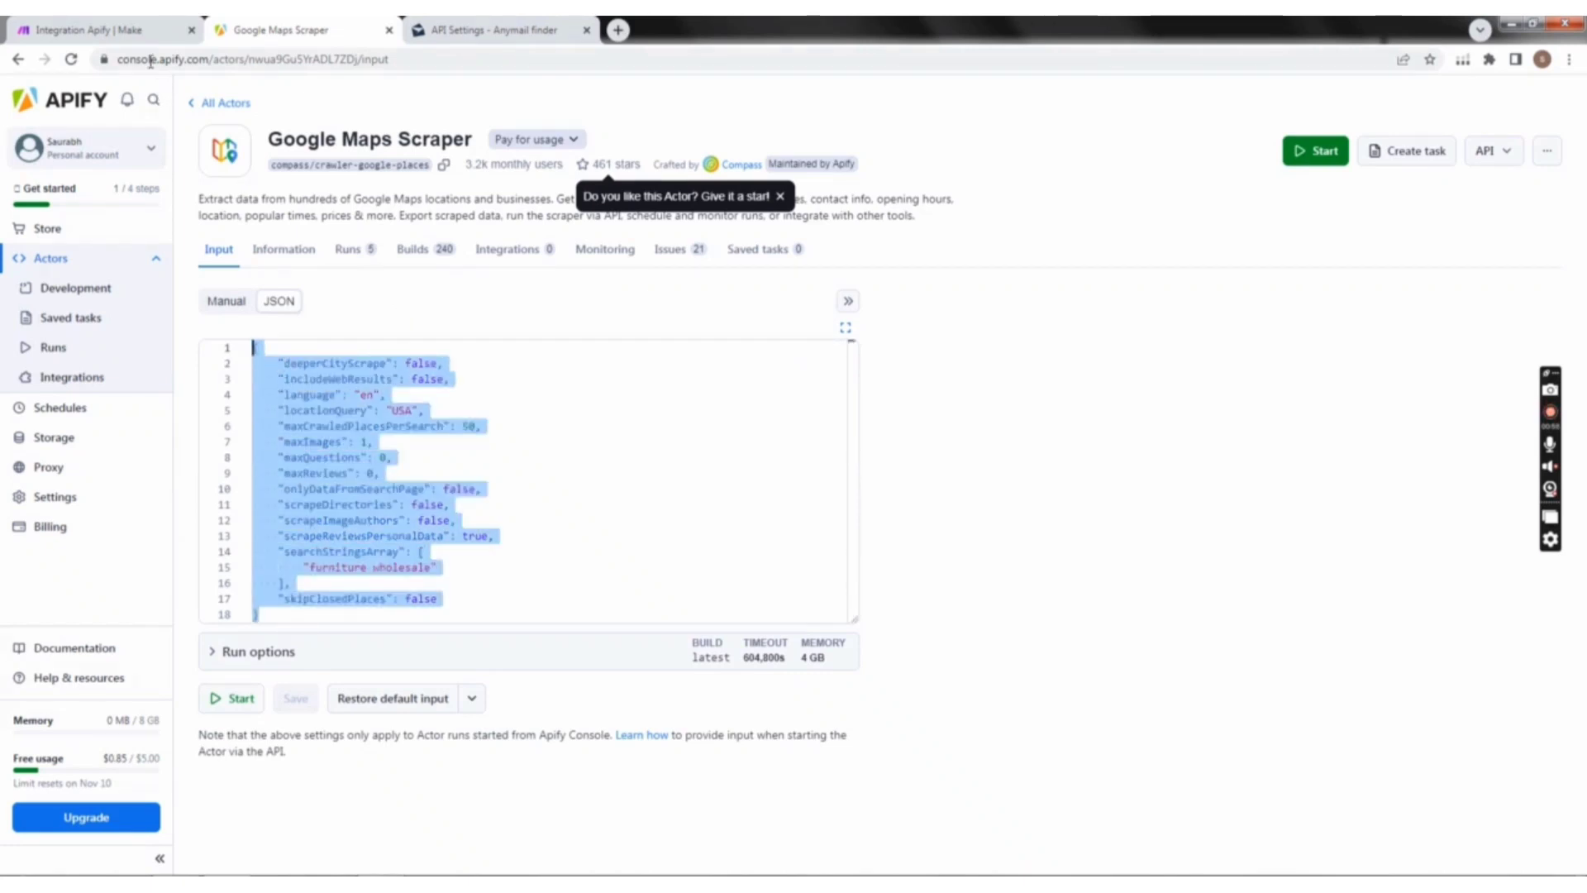
# Step: Switch to Make, review the copy of the input JSON in Notepad and minimise the Notepad window
pyautogui.click(86, 29)
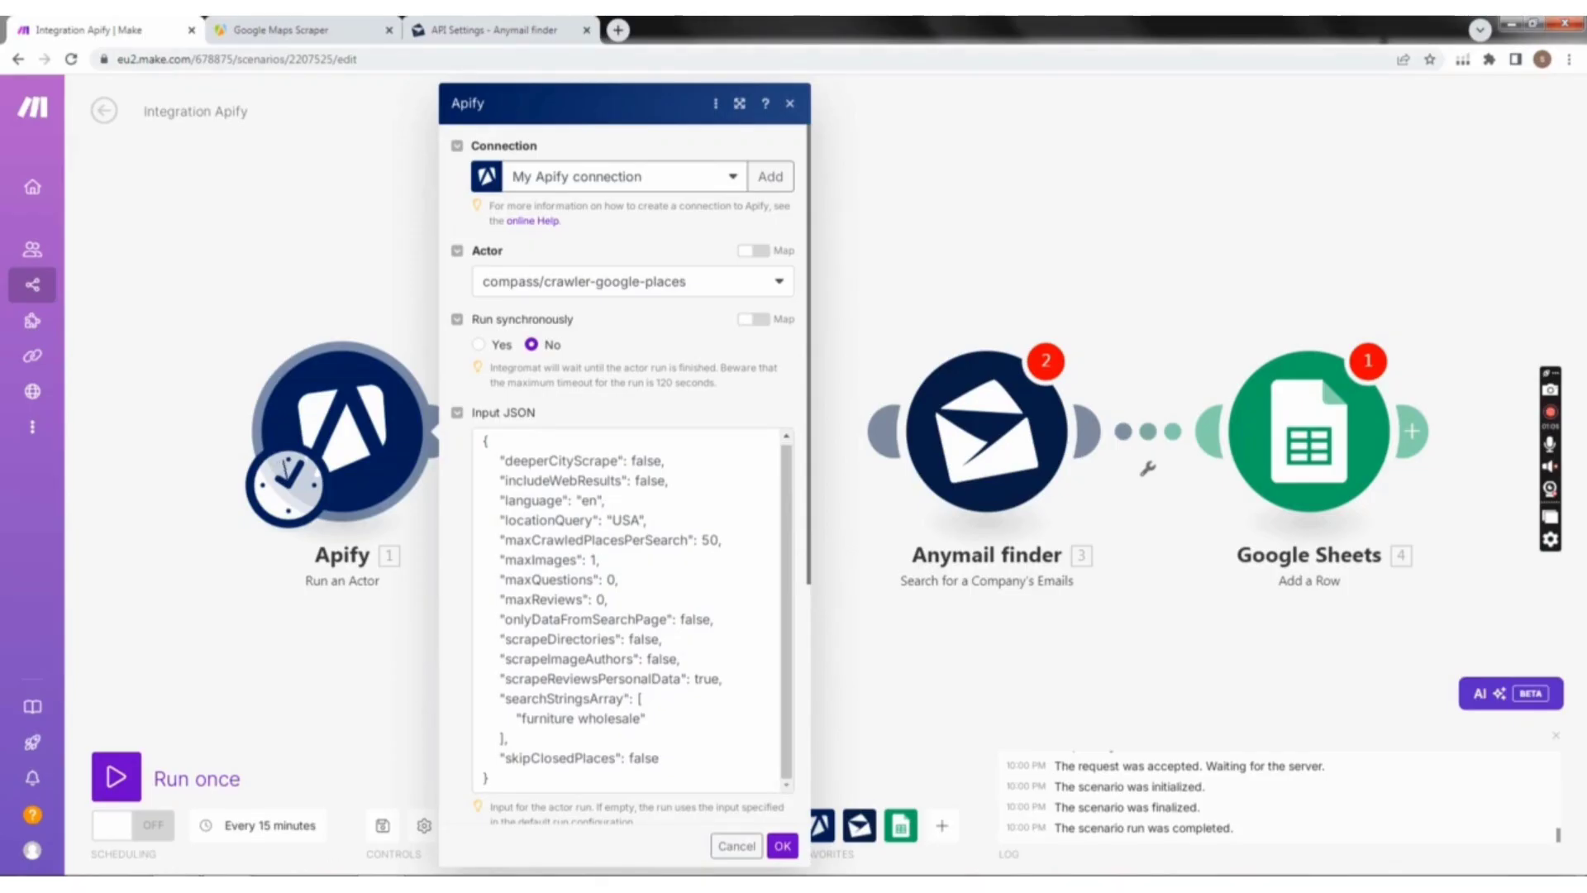
pyautogui.hotkey('alt', 'Tab')
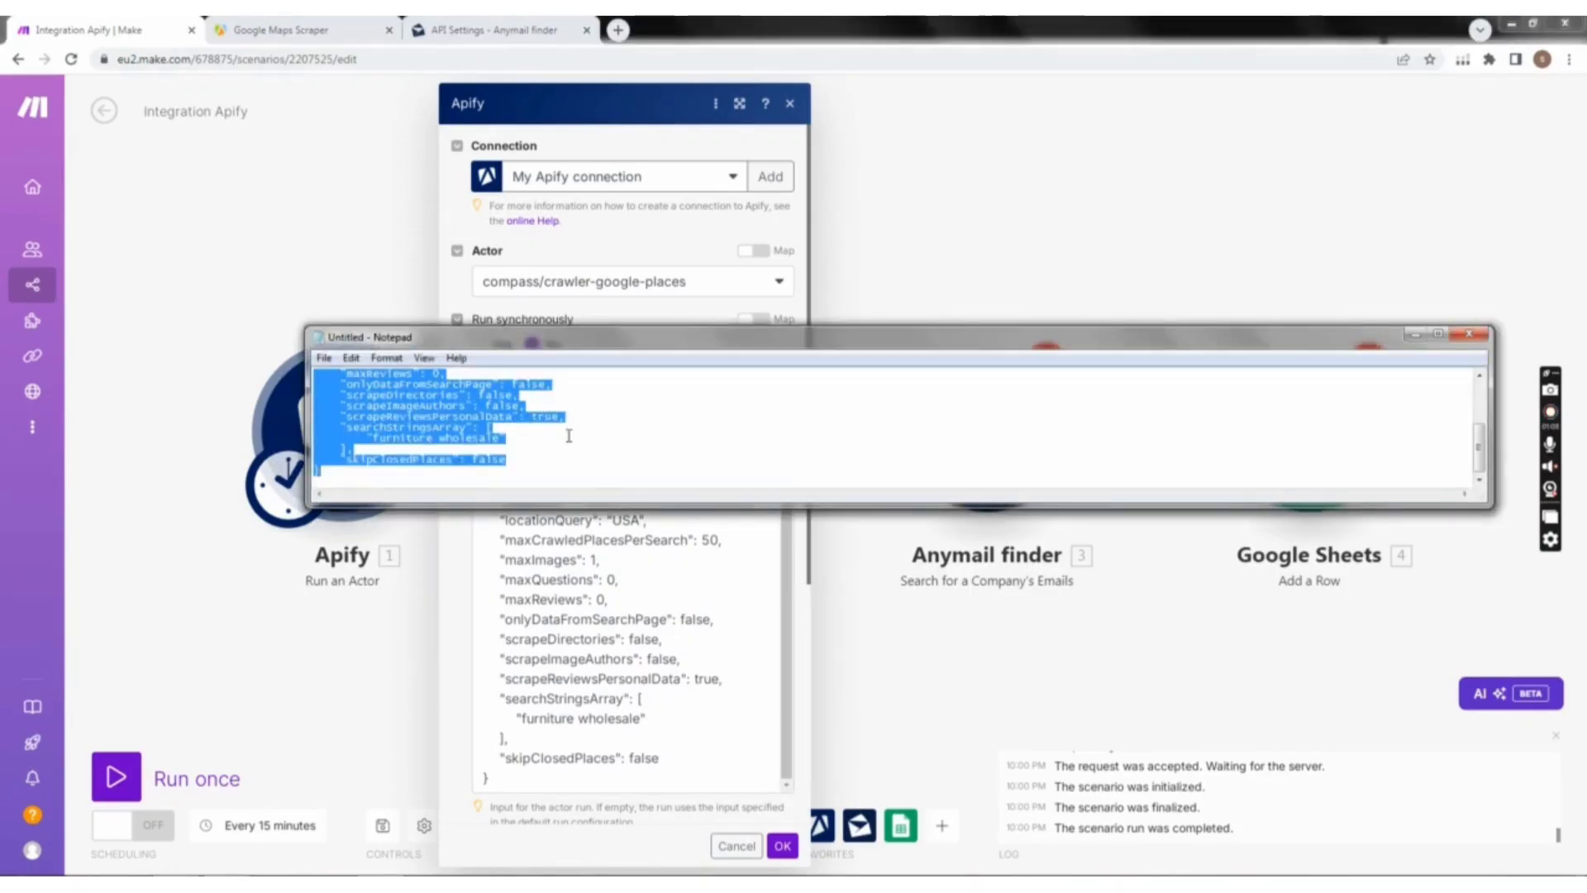
pyautogui.scroll(6, 568, 436)
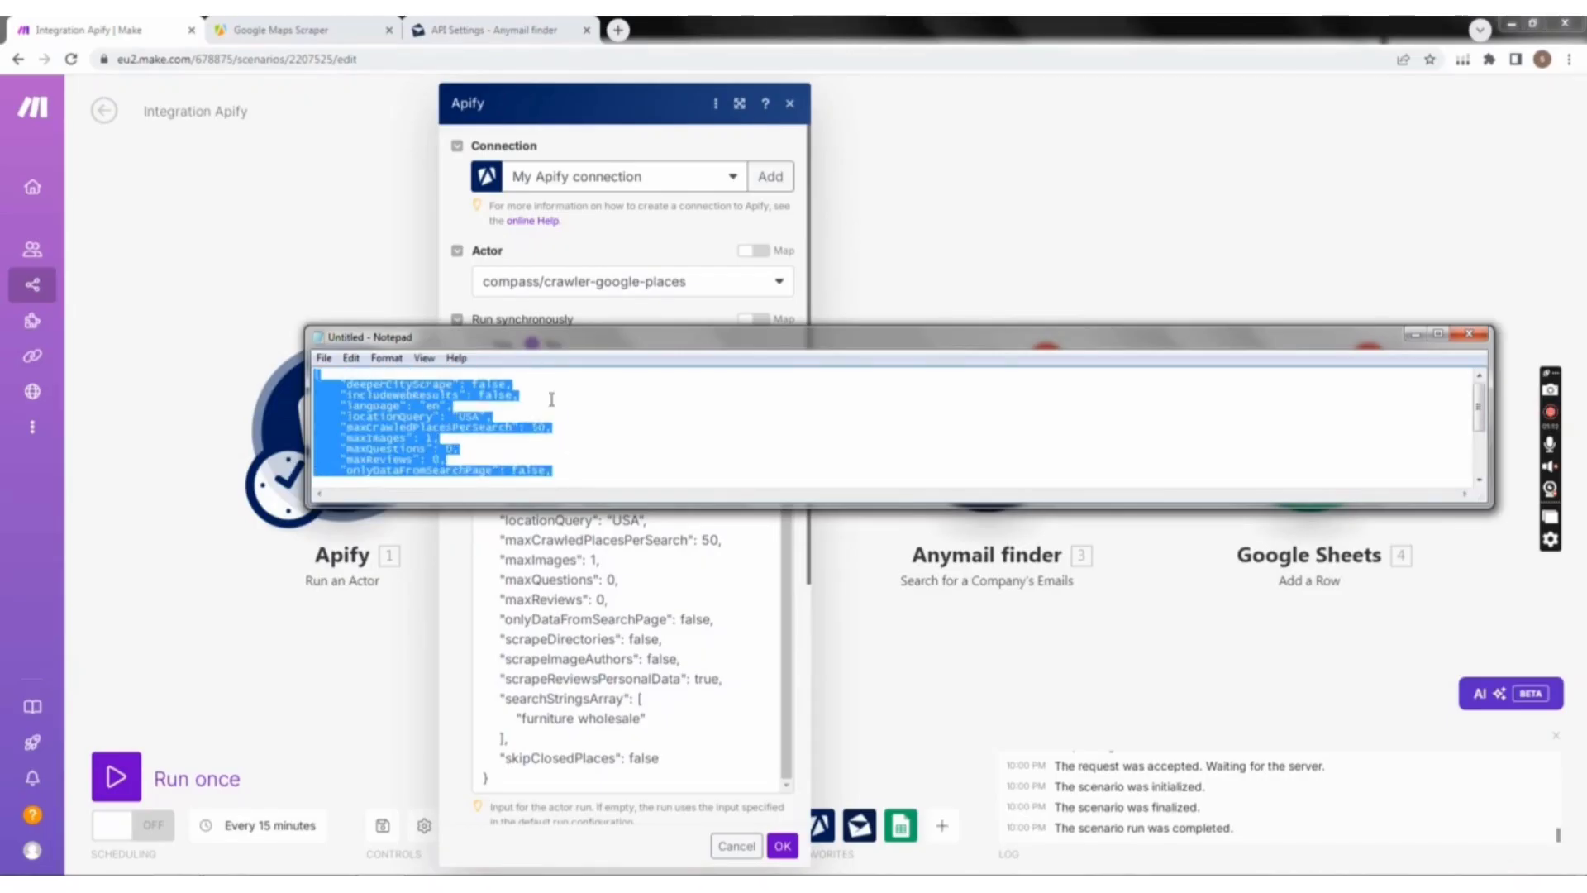
pyautogui.click(1415, 333)
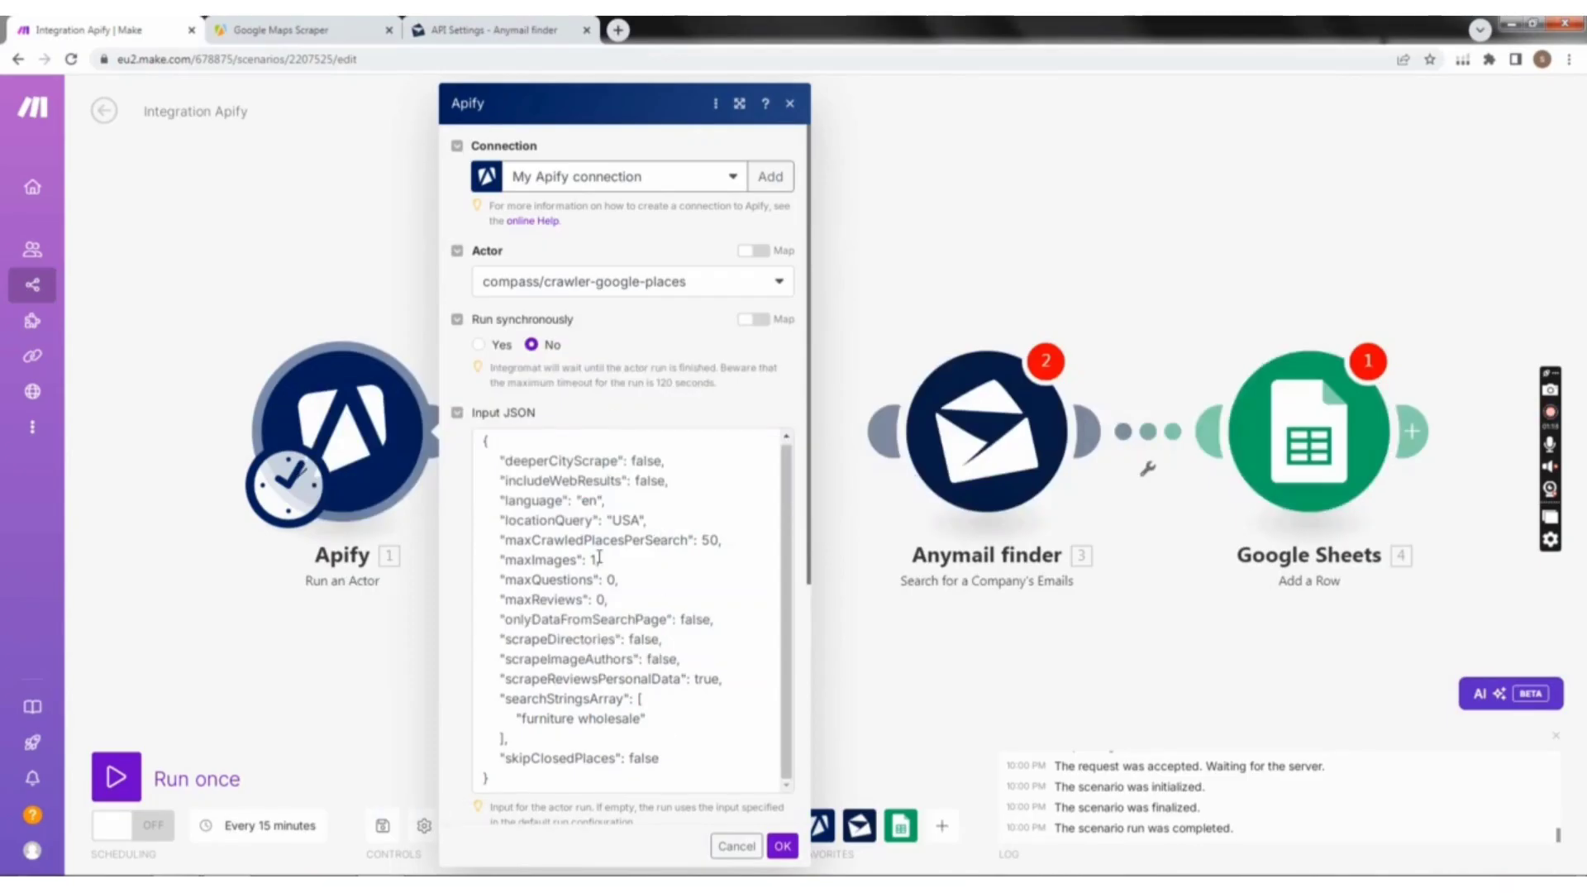
# Step: Try to replace the Run an Actor module's Input JSON with the copied text and clear the unformatted paste
pyautogui.scroll(-4, 600, 556)
pyautogui.scroll(5, 620, 388)
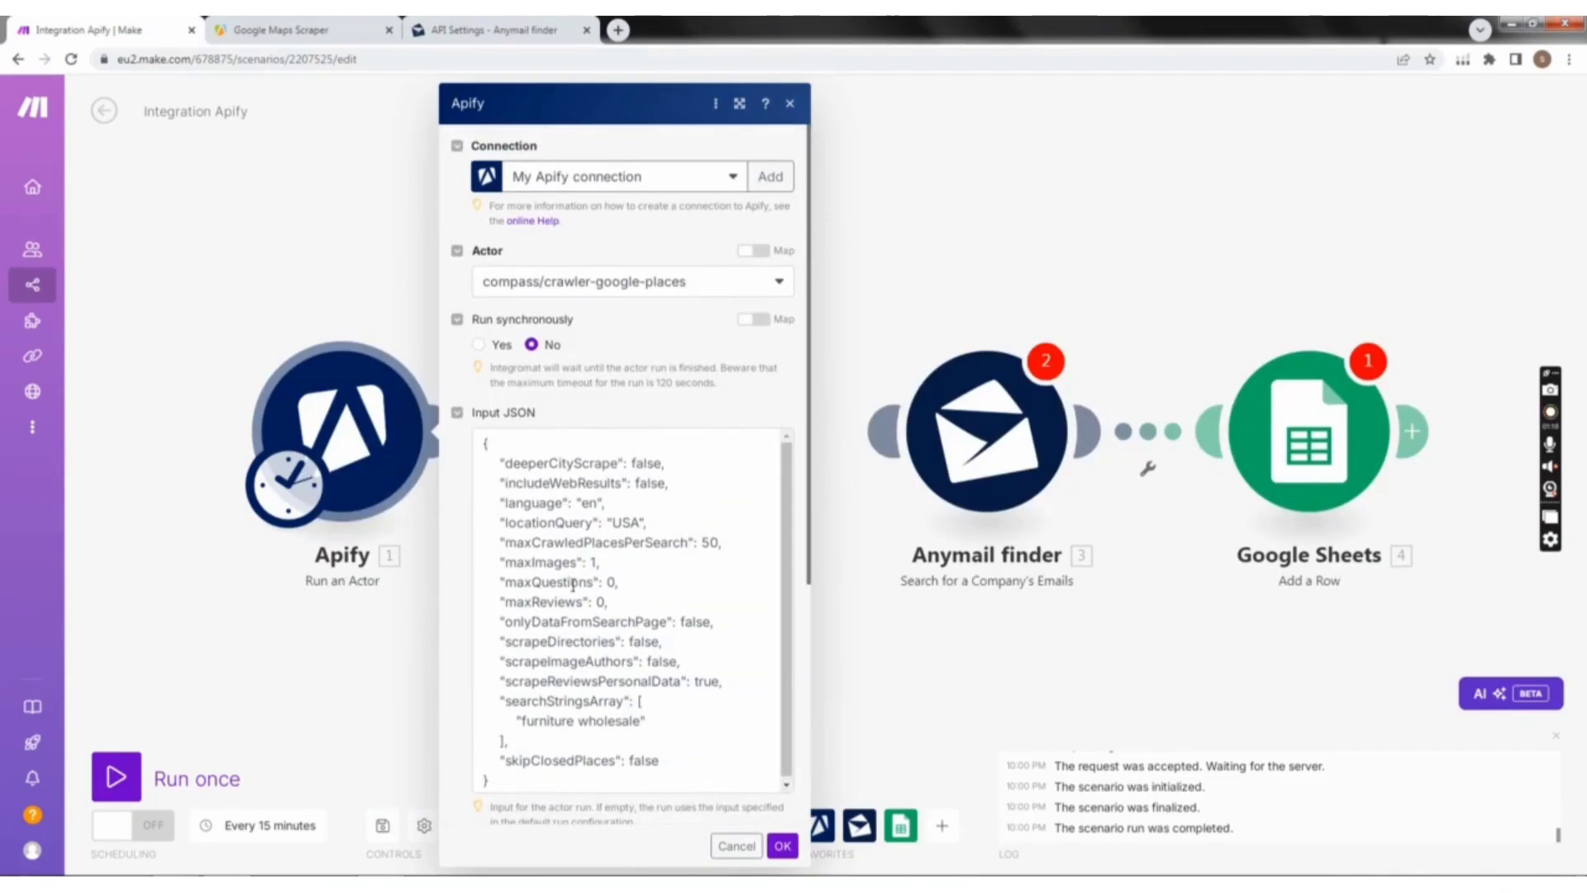
pyautogui.moveTo(530, 791); pyautogui.dragTo(483, 434)
pyautogui.hotkey('ctrl', 'c')
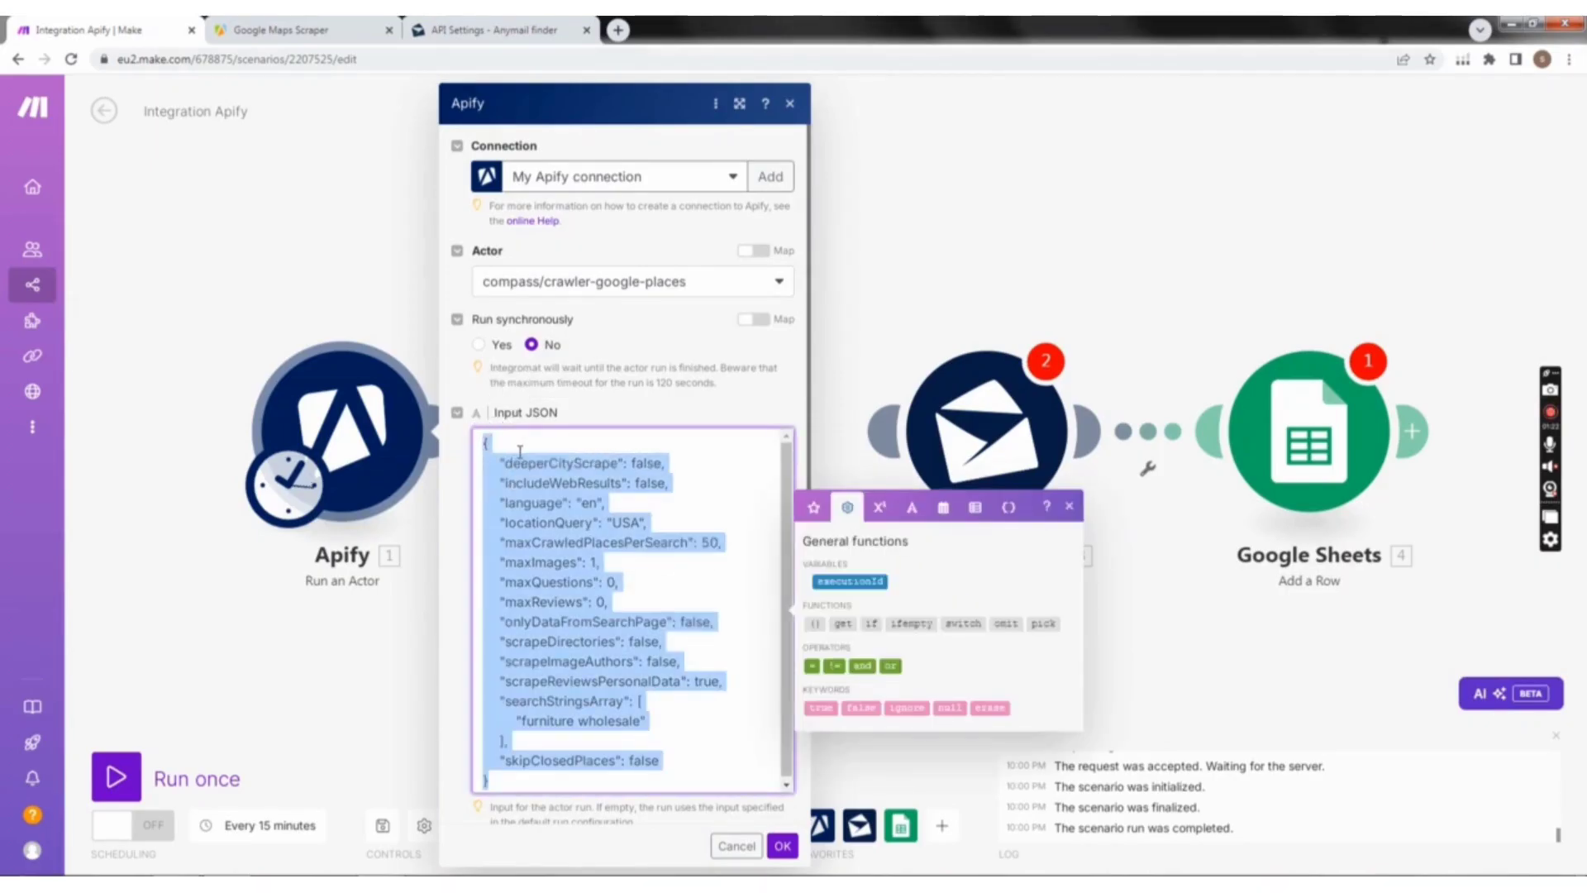
pyautogui.press('BackSpace')
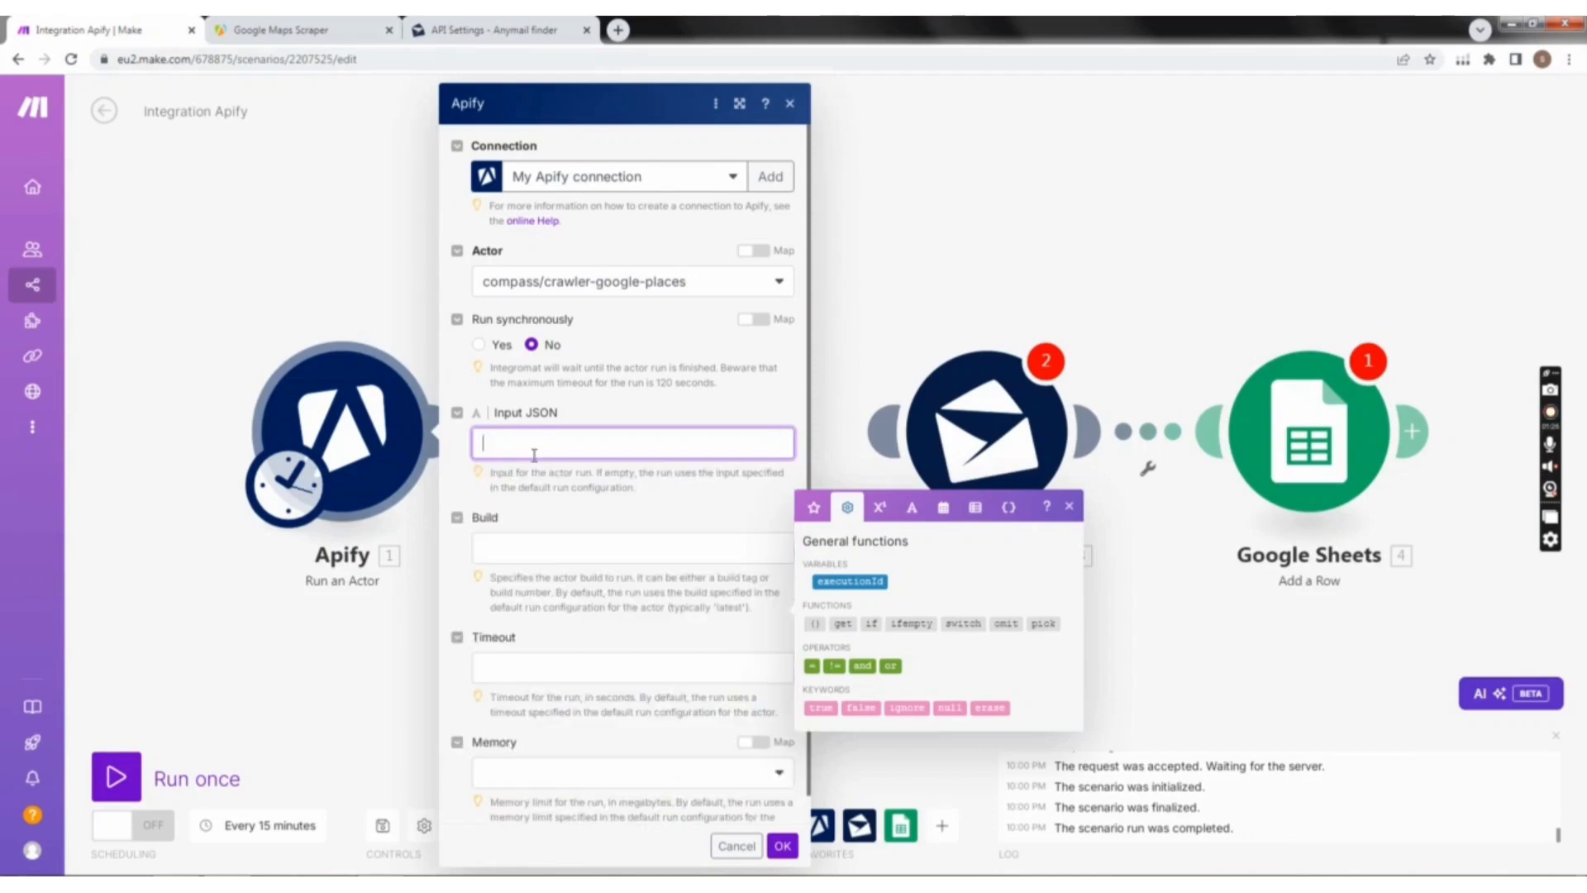
pyautogui.write('{ "deeperCityScrape": false, "includeWebResults": false, "language": "en", "locationQuery": "USA", "maxCrawledPlacesPerSearch": 50, "maxImages": 1, "maxQuestions": 0, "maxReviews": 0, "onlyDataFromSearchPage": false, "scrapeDirectories": false, "scrapeImageAuthors": false, "scrapeReviewsPersonalData": true, "searchStringsArray": [ "furniture wholesale" ], "skipClosedPlaces": false}')
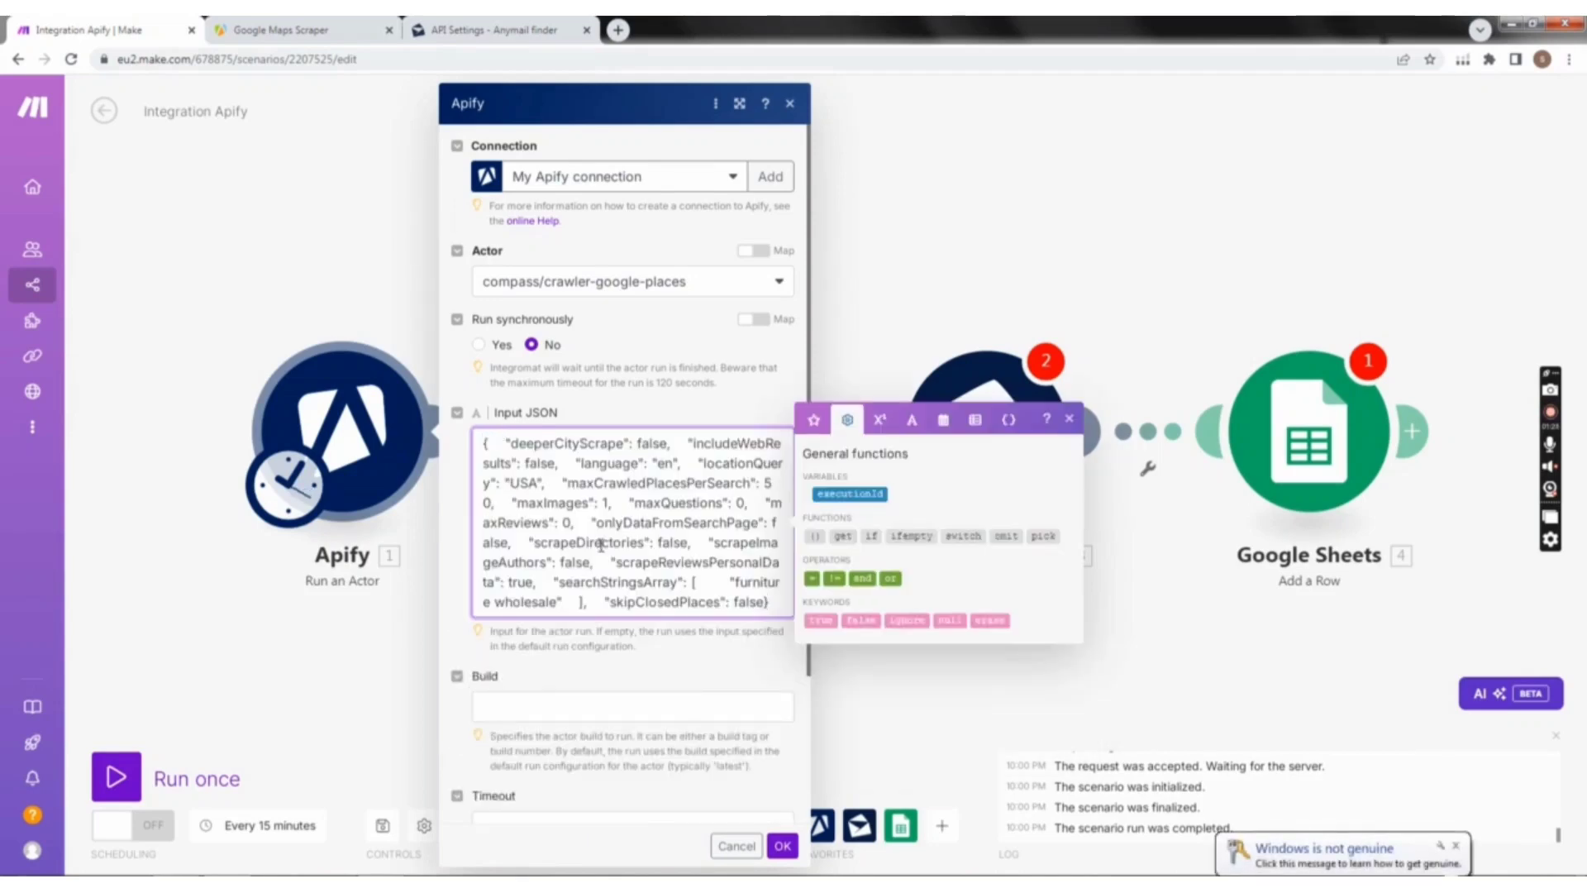
pyautogui.scroll(-2, 625, 529)
pyautogui.scroll(2, 625, 529)
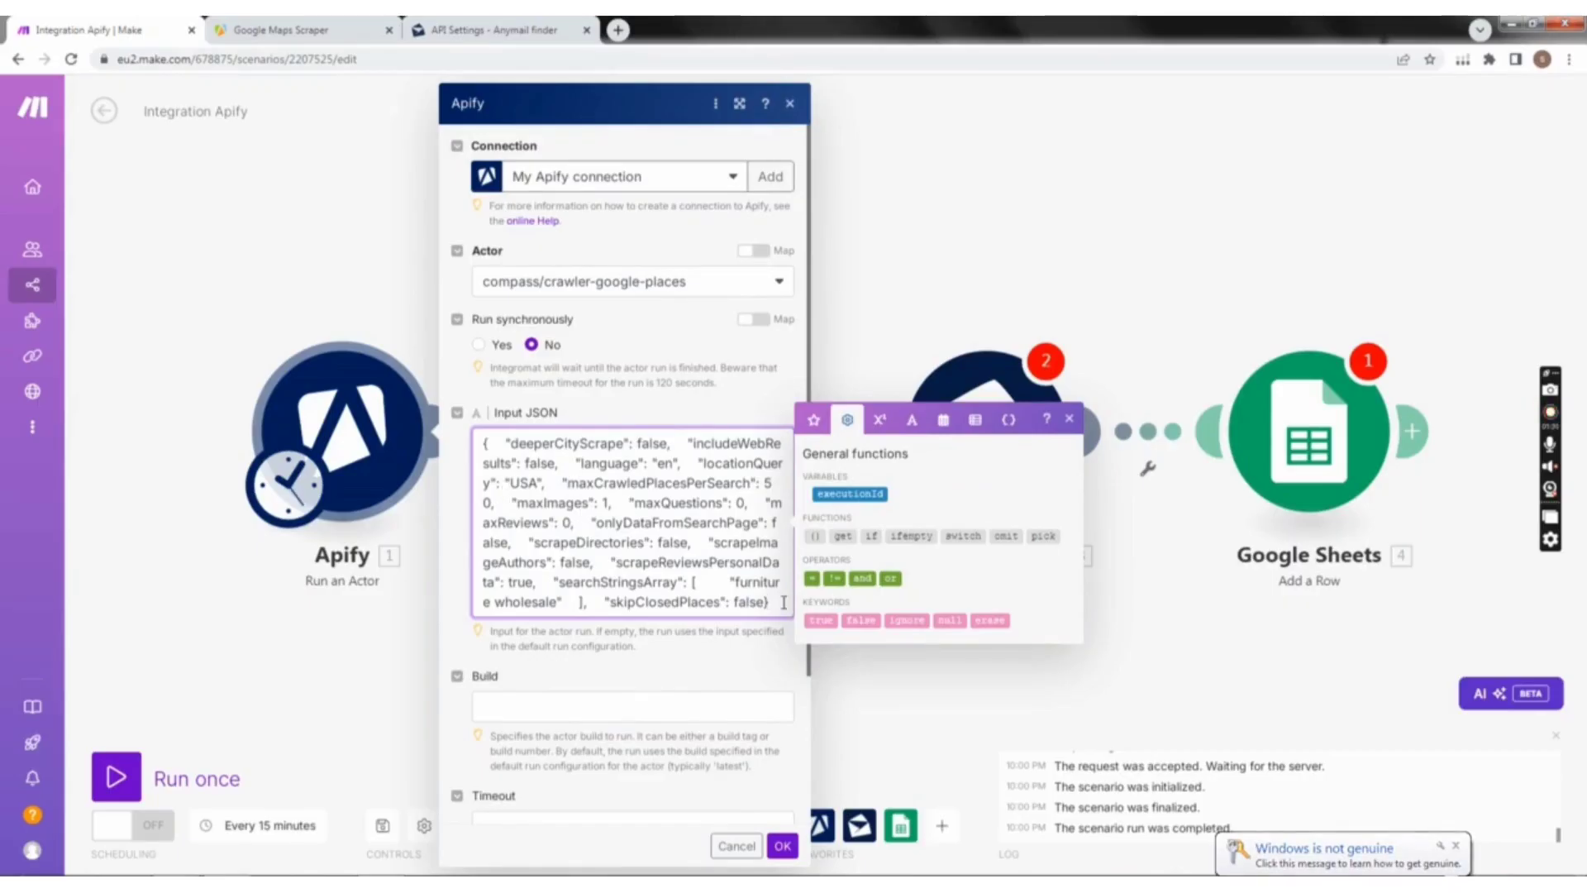
pyautogui.moveTo(784, 601); pyautogui.dragTo(475, 434)
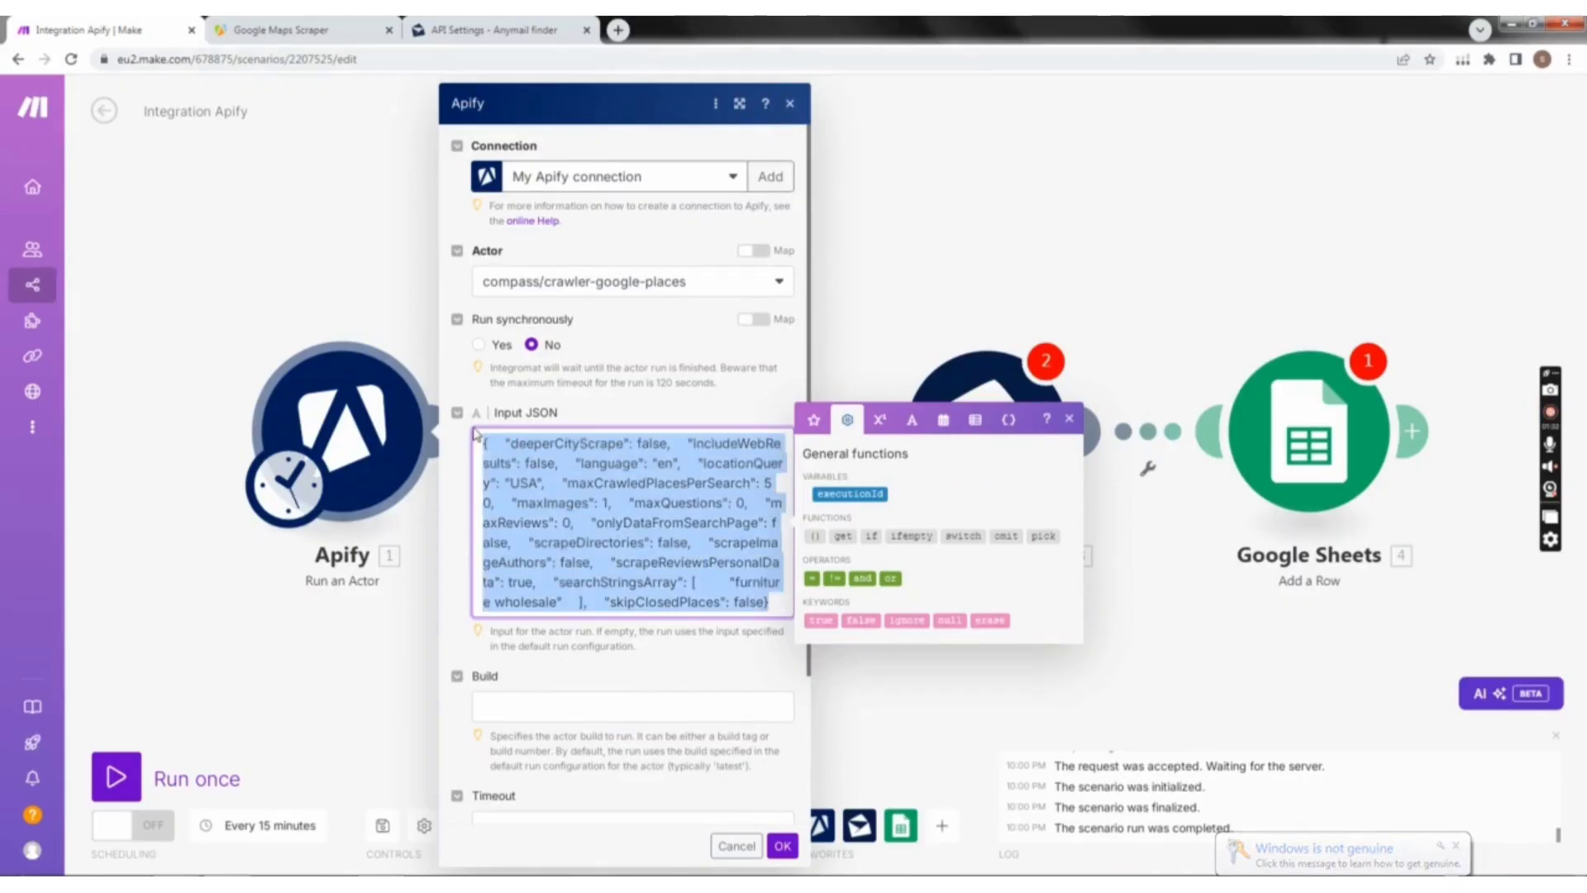
pyautogui.press('BackSpace')
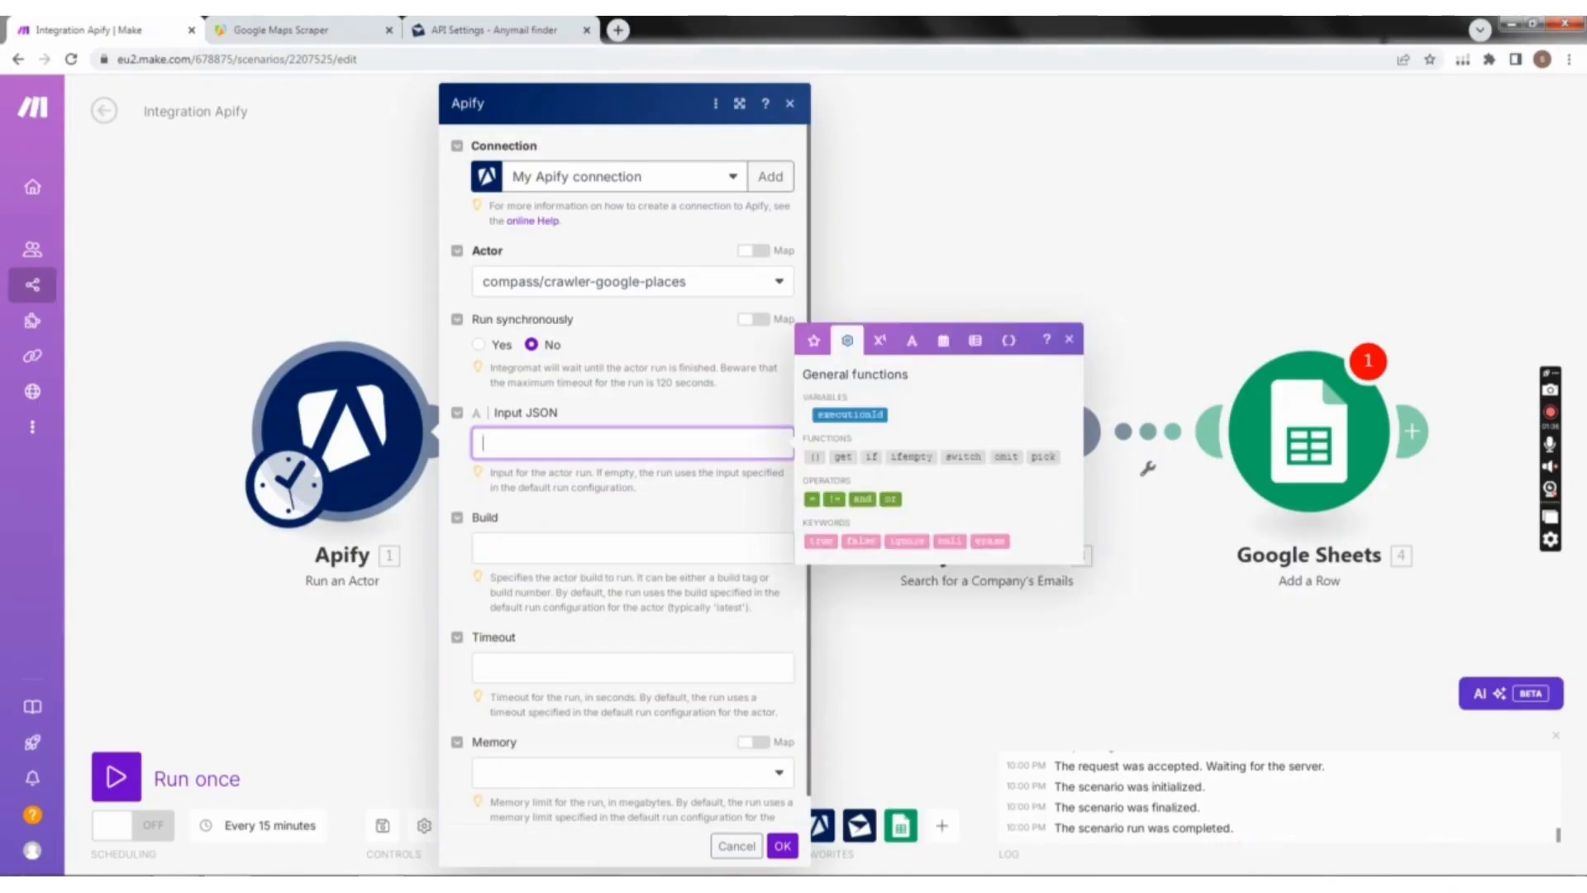
# Step: Use the Notepad copy to paste the formatted JSON into the Input JSON field and close the module settings without confirming
pyautogui.hotkey('alt', 'Tab')
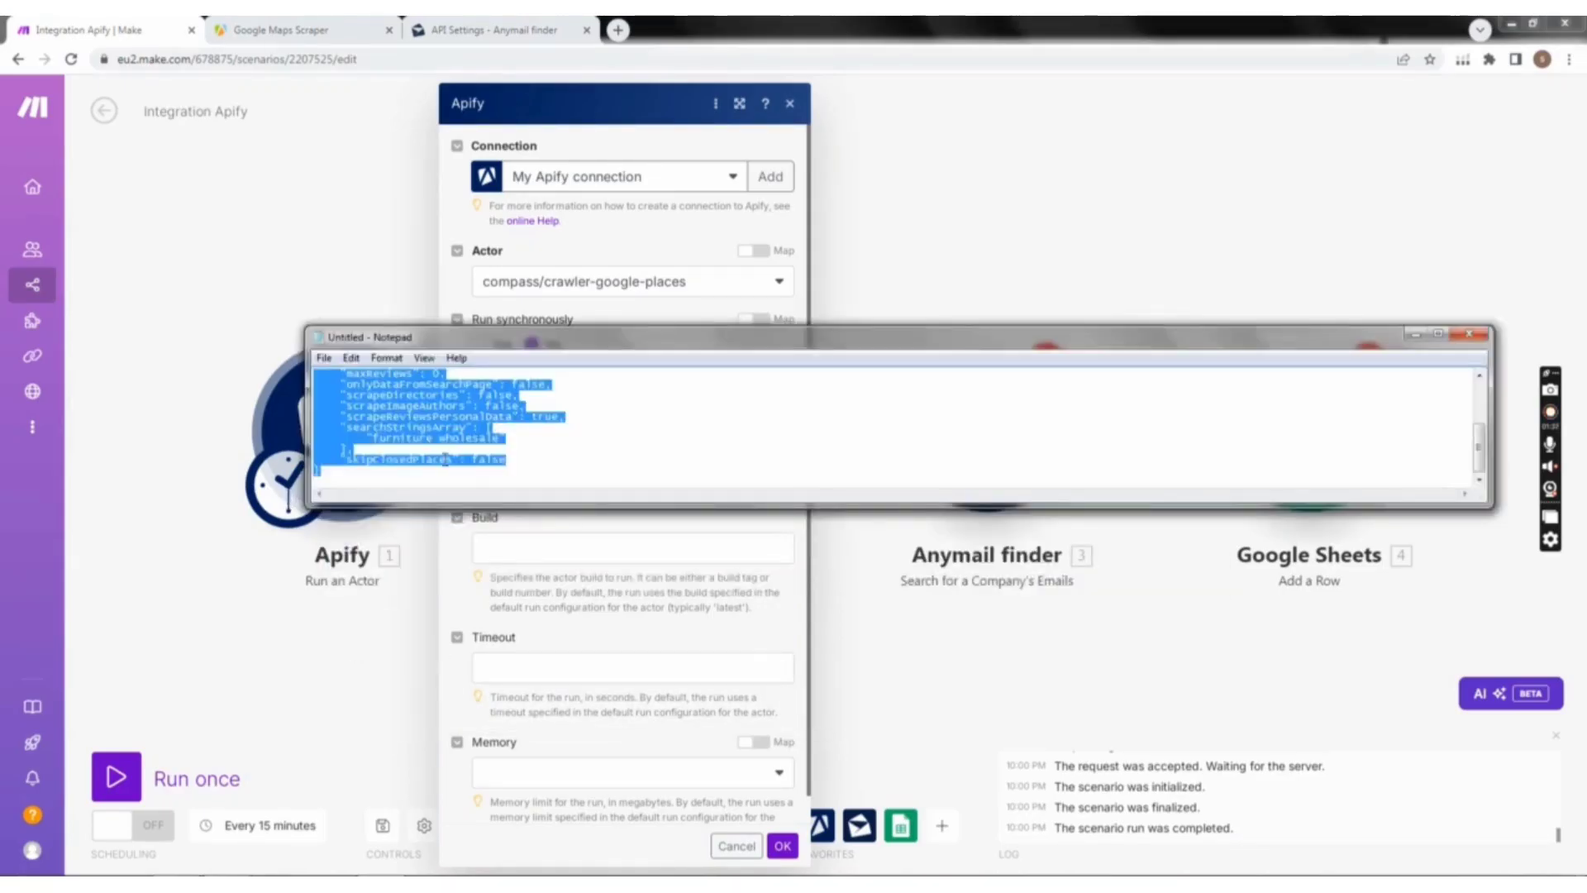
pyautogui.click(1415, 333)
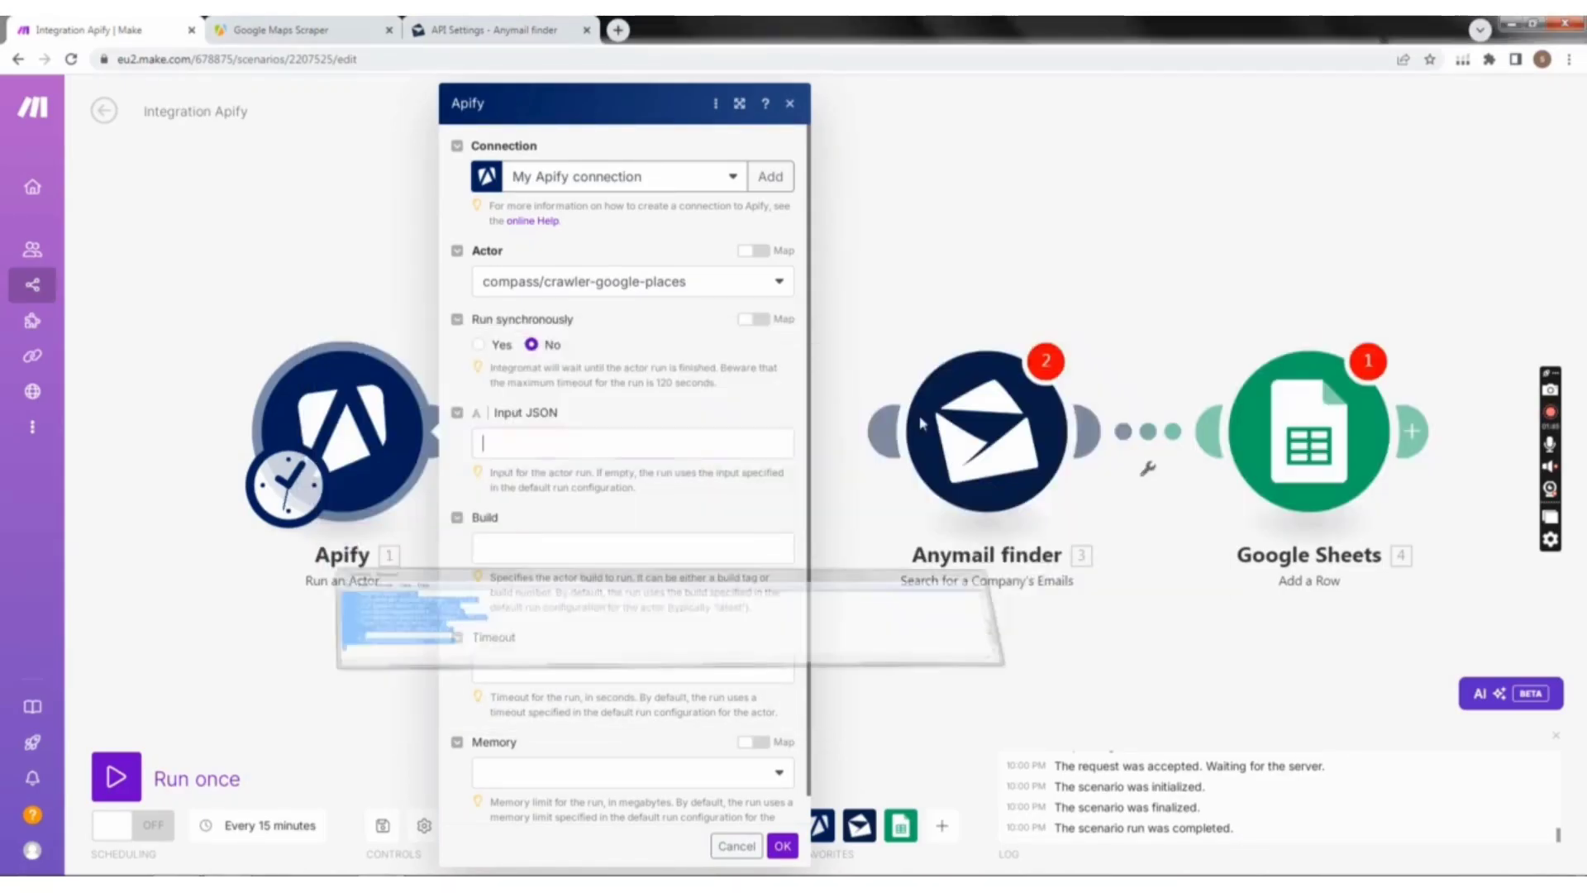
pyautogui.hotkey('ctrl', 'v')
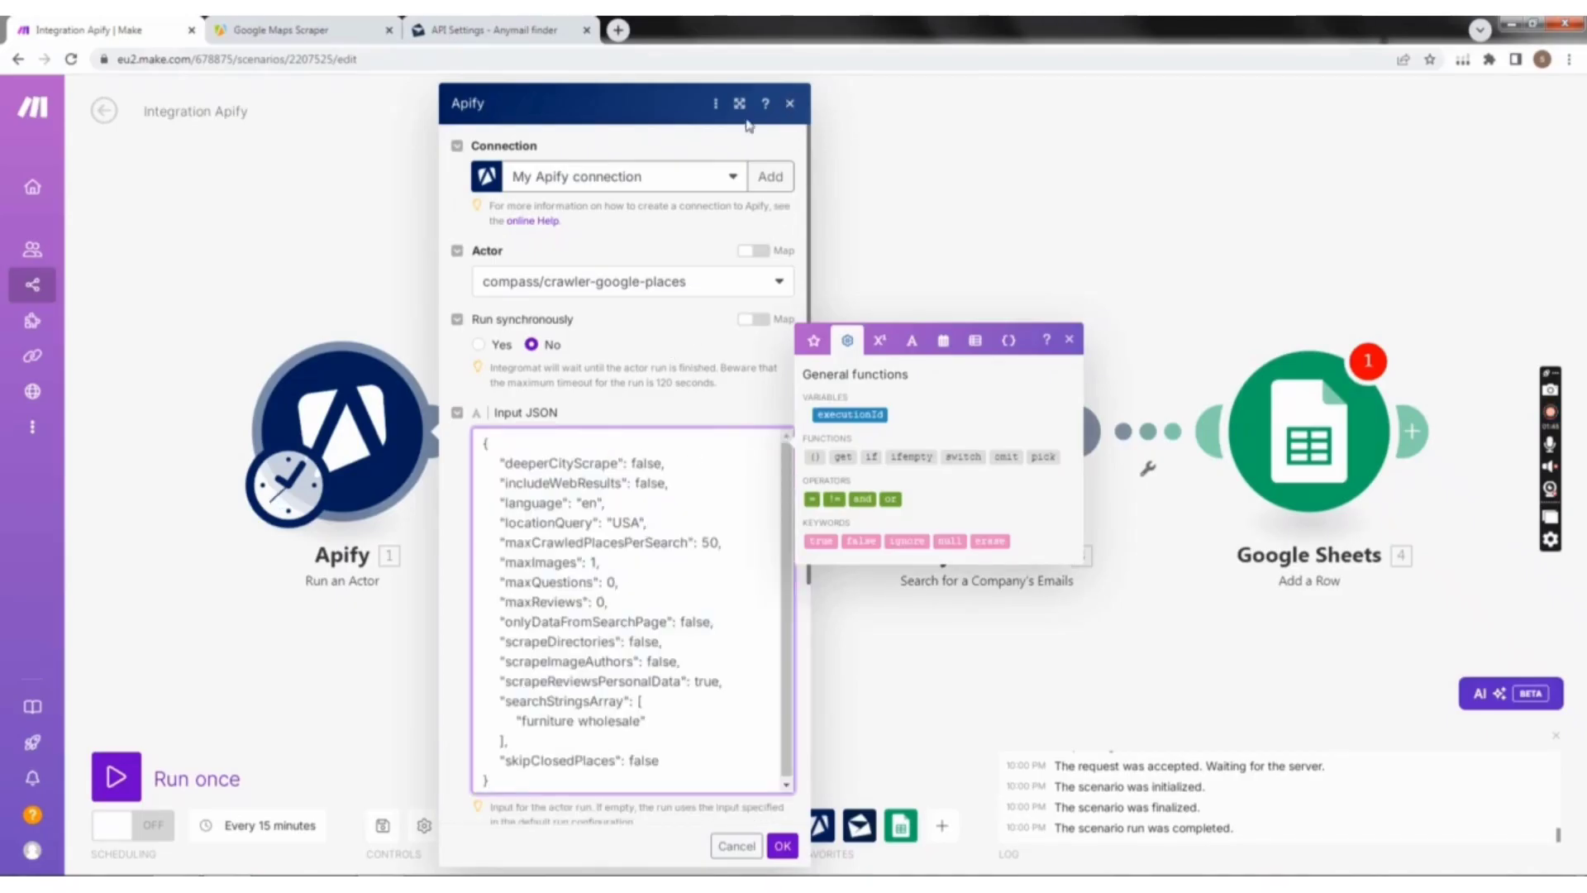
pyautogui.click(789, 105)
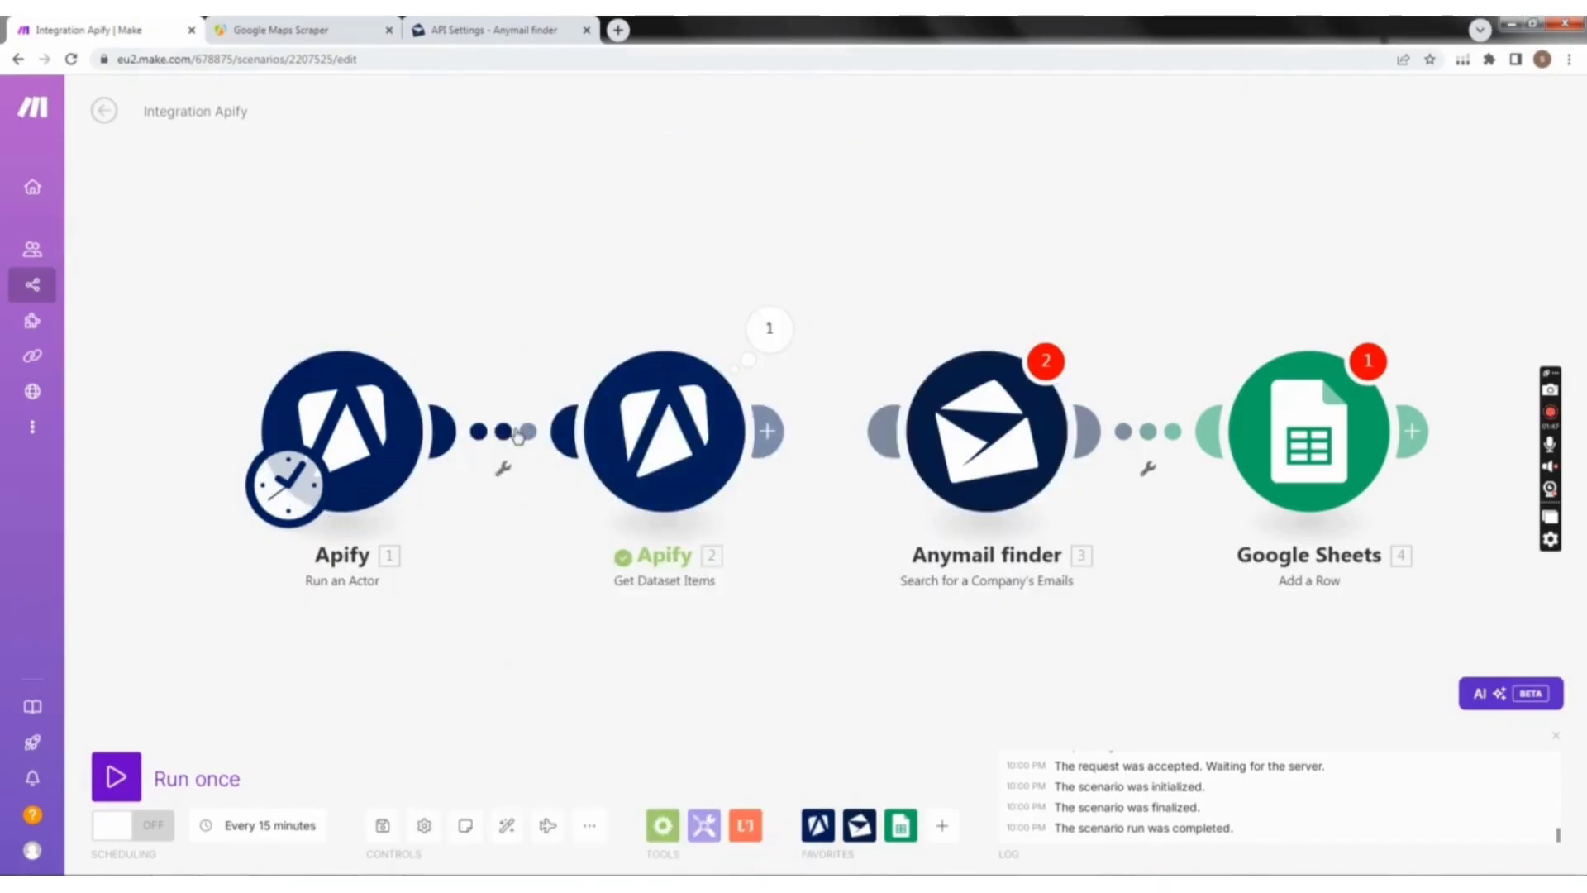
# Step: Unlink the Run an Actor module from Get Dataset Items and run only that module, reviewing and closing its output
pyautogui.click(518, 435)
pyautogui.click(547, 464)
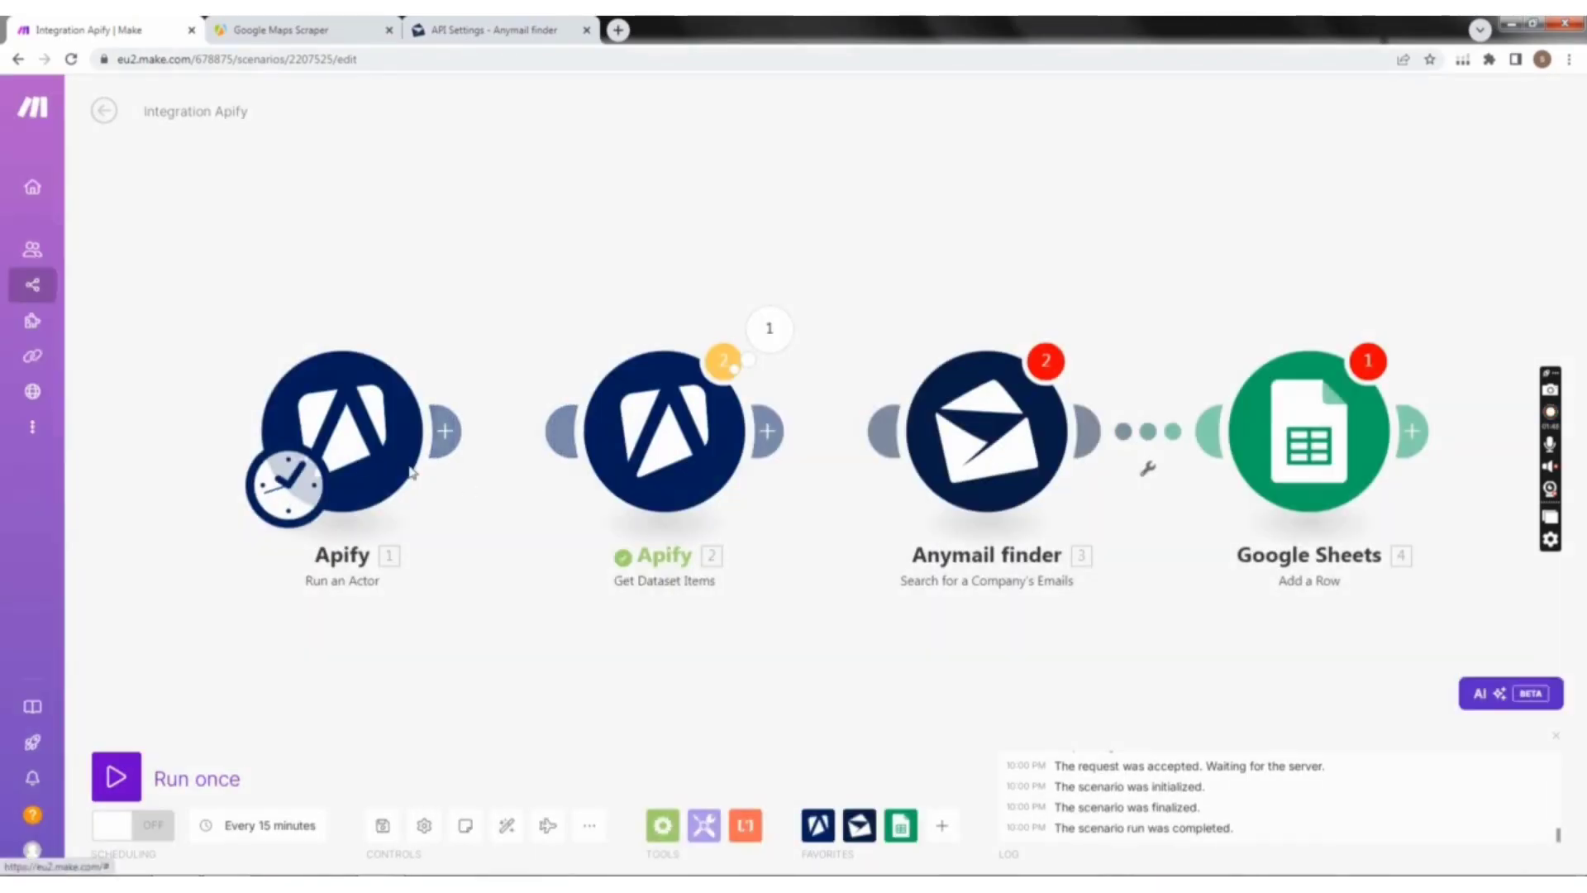
pyautogui.rightClick(411, 472)
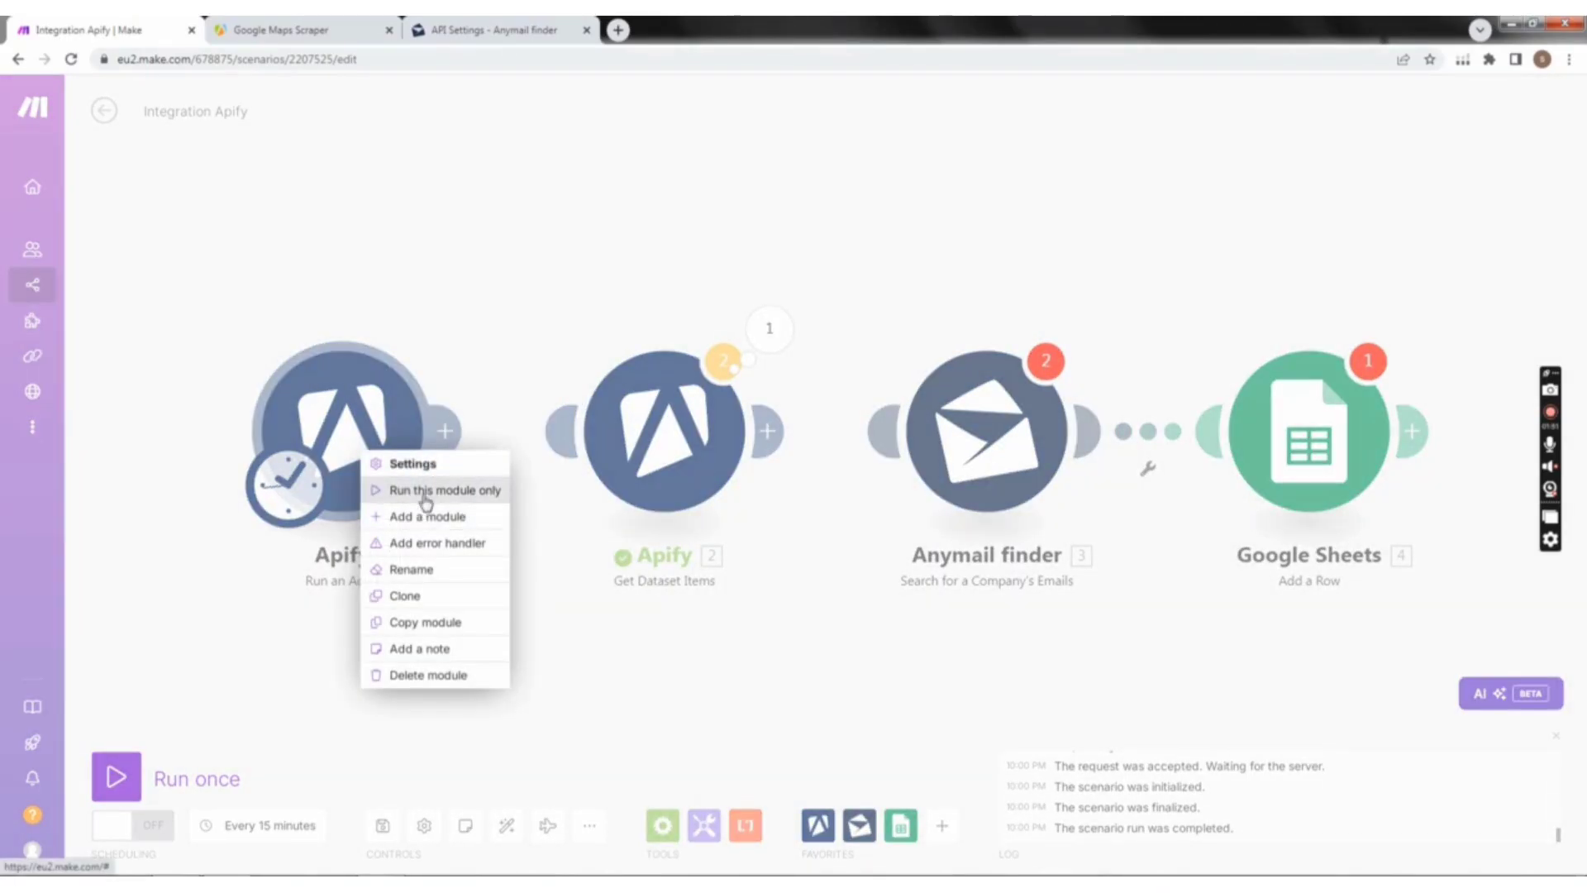
pyautogui.click(424, 494)
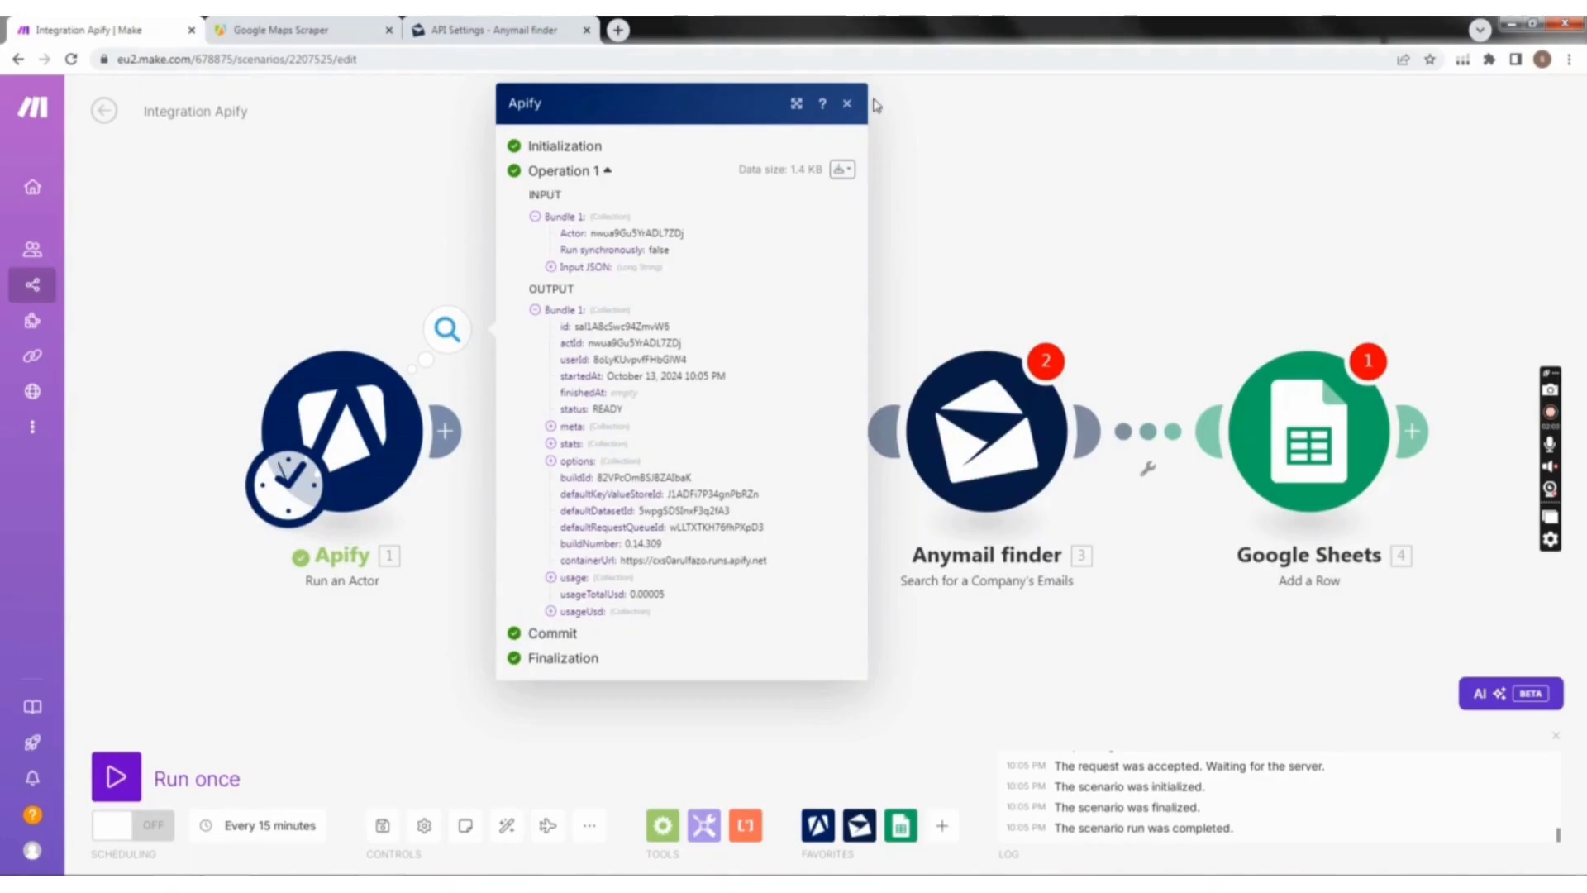
pyautogui.click(849, 106)
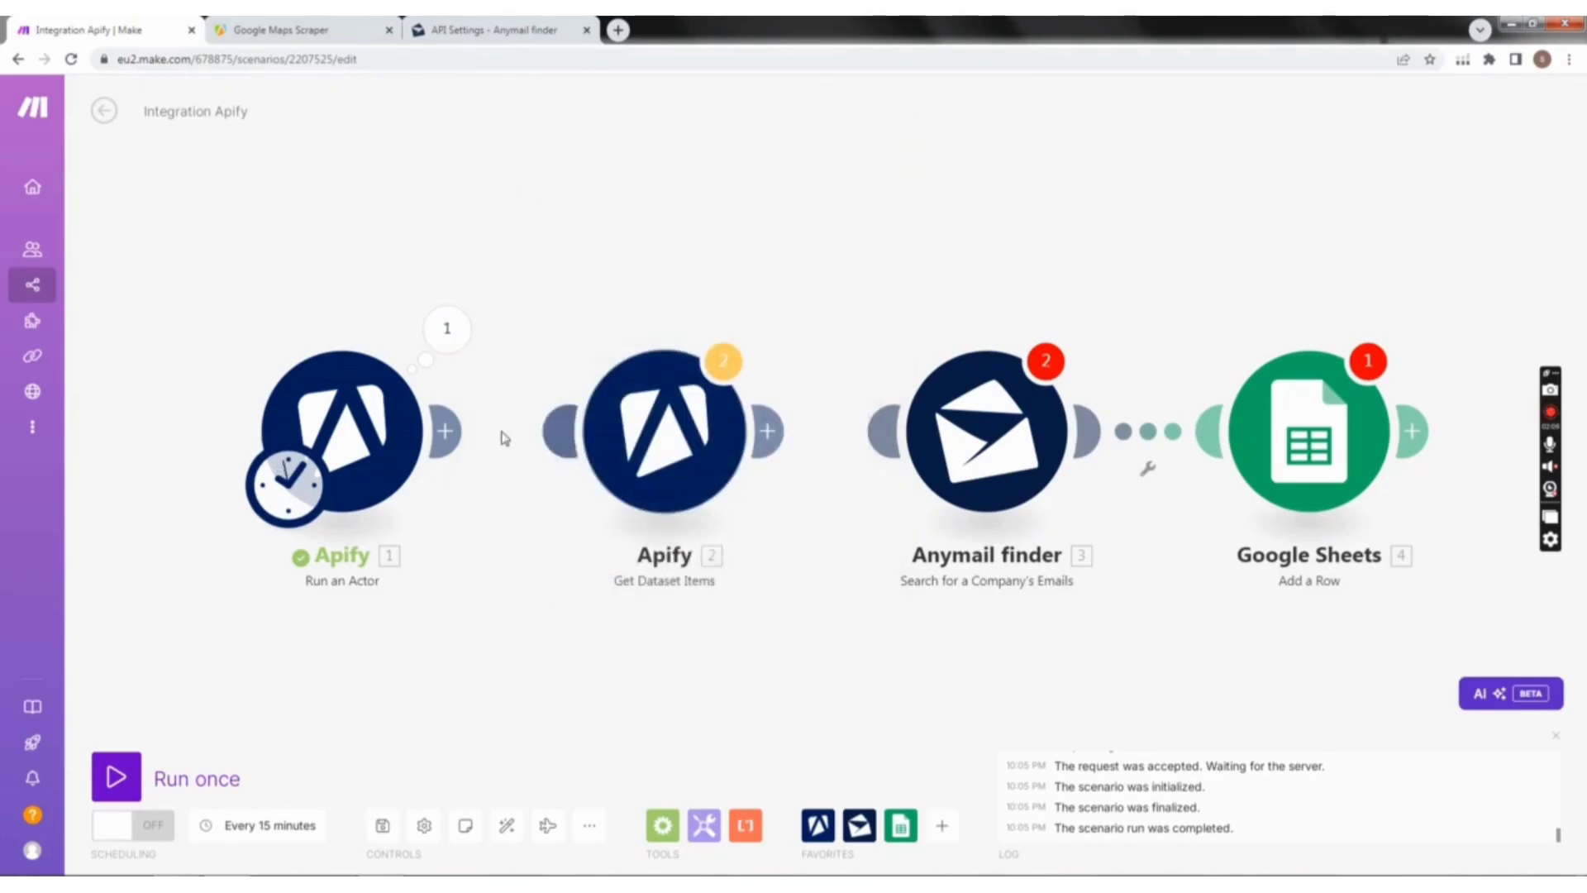
# Step: Link Run an Actor to Get Dataset Items and run only the latter, using the defaultDatasetId value copied from the actor run's output
pyautogui.moveTo(449, 423); pyautogui.dragTo(620, 449)
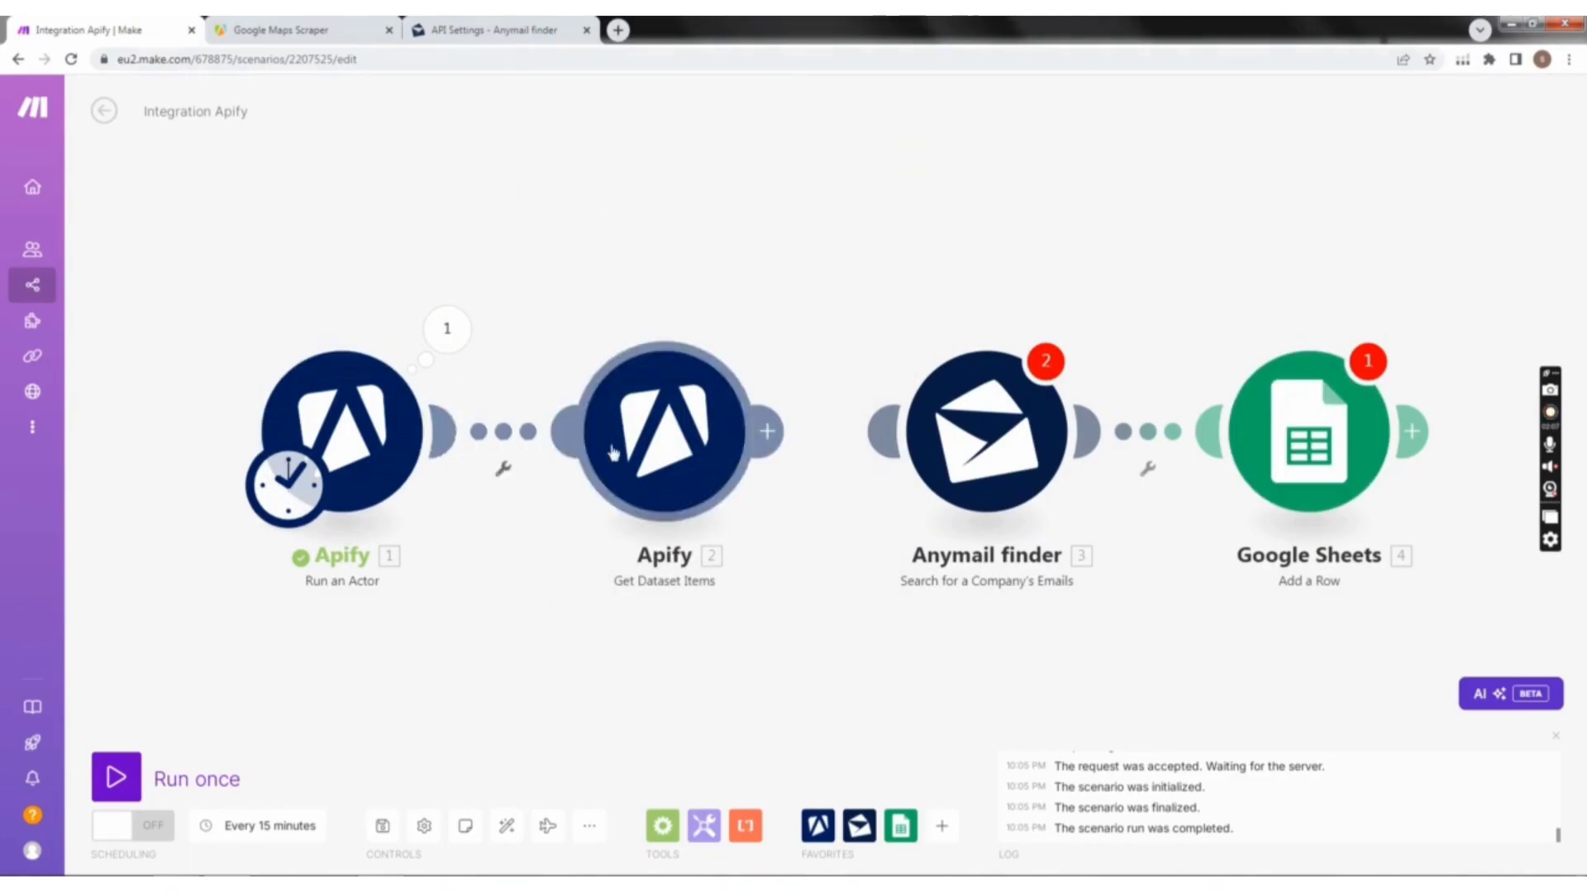
pyautogui.rightClick(665, 450)
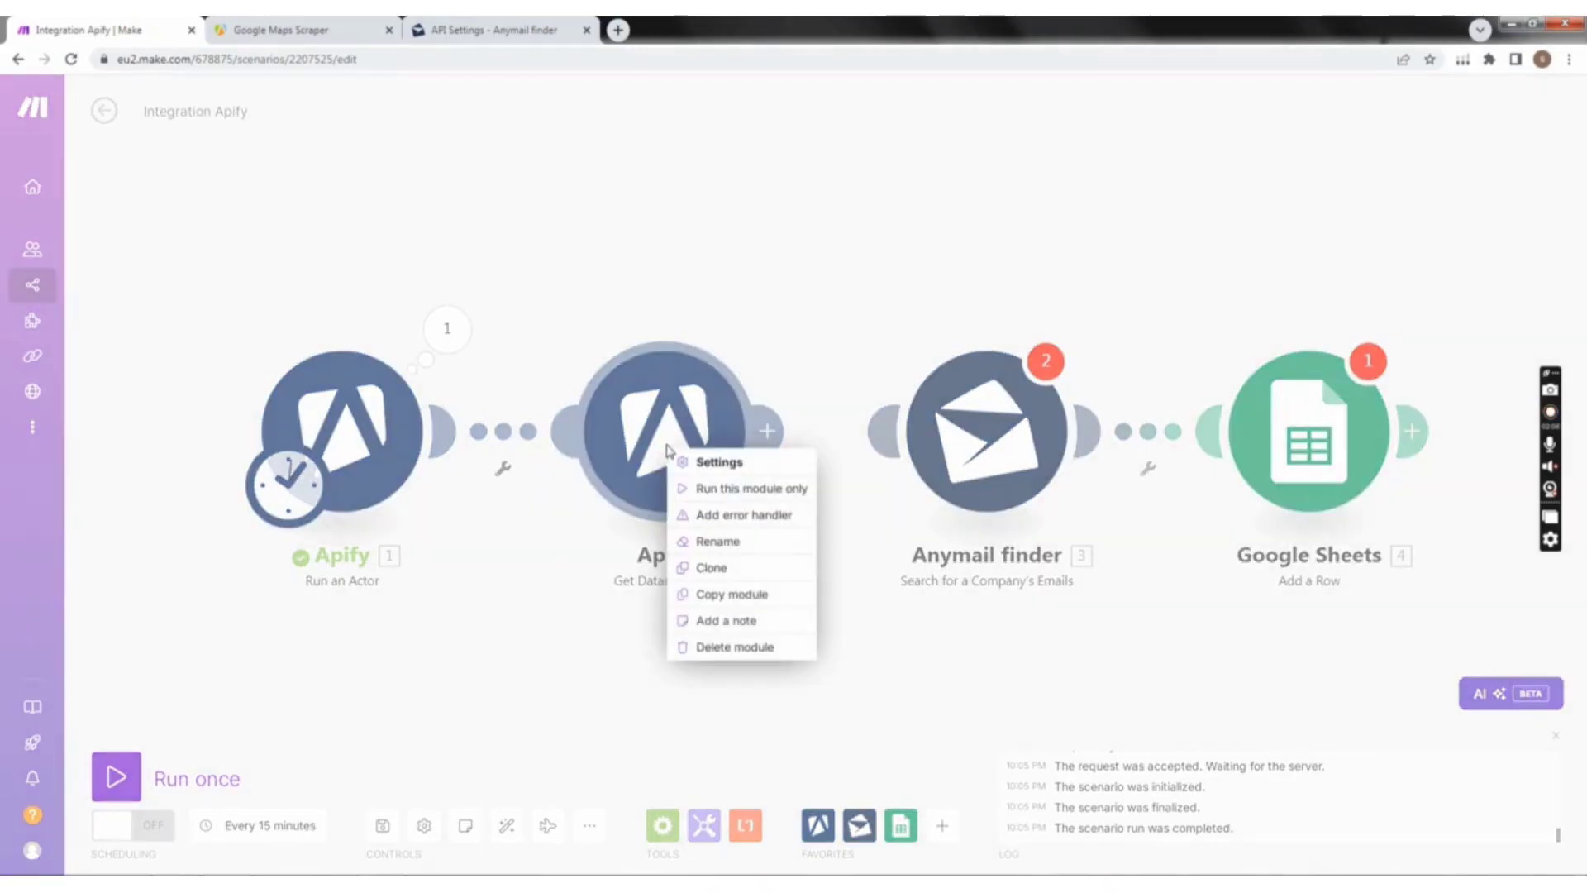
pyautogui.click(751, 489)
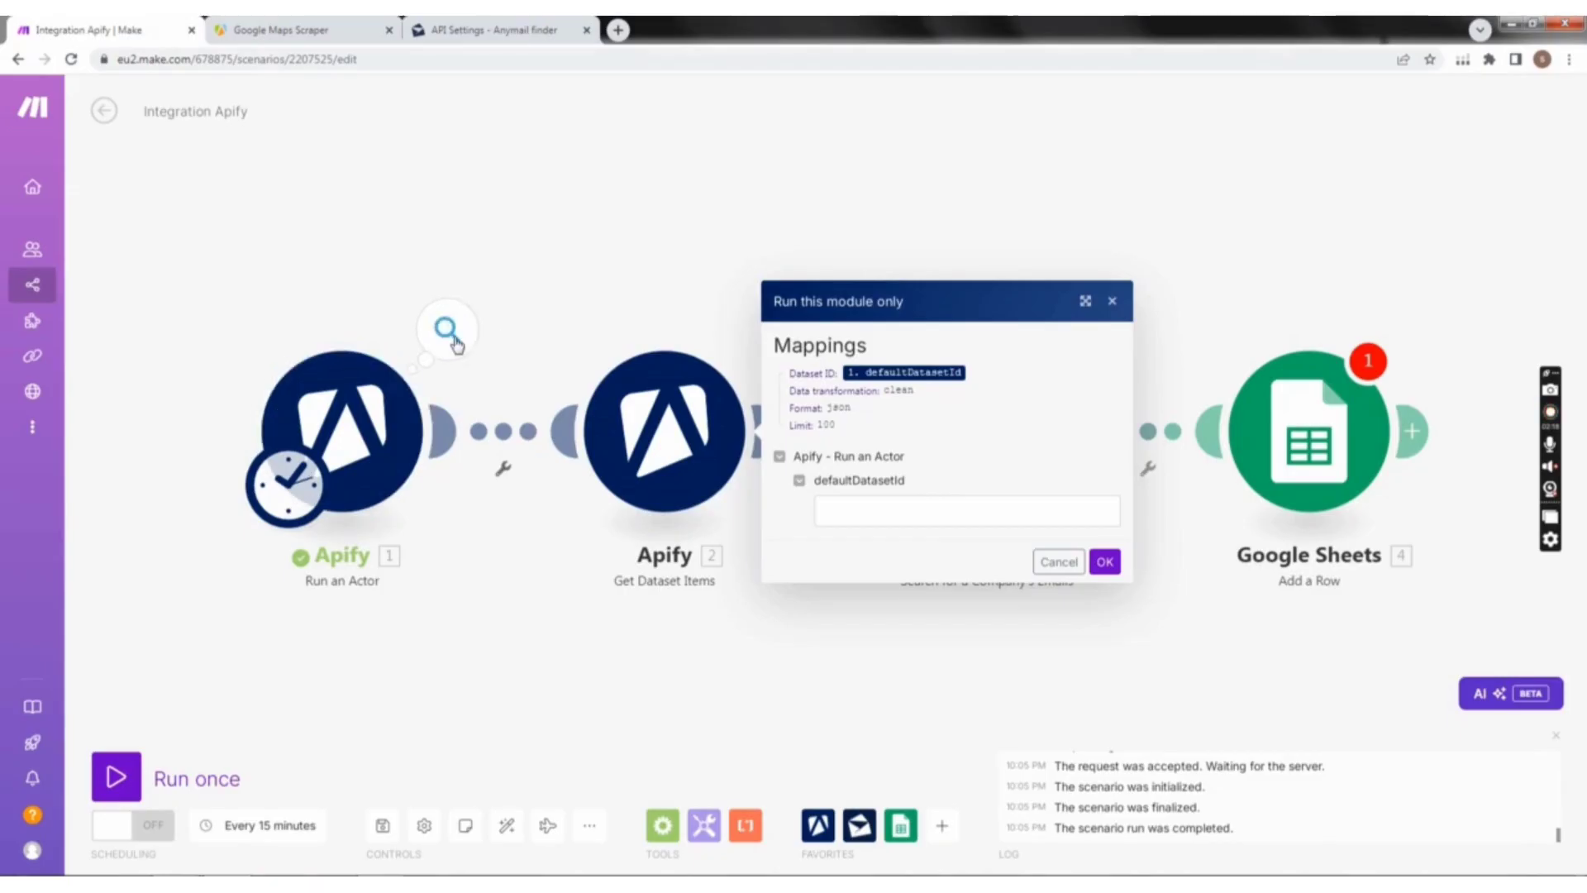
pyautogui.click(451, 335)
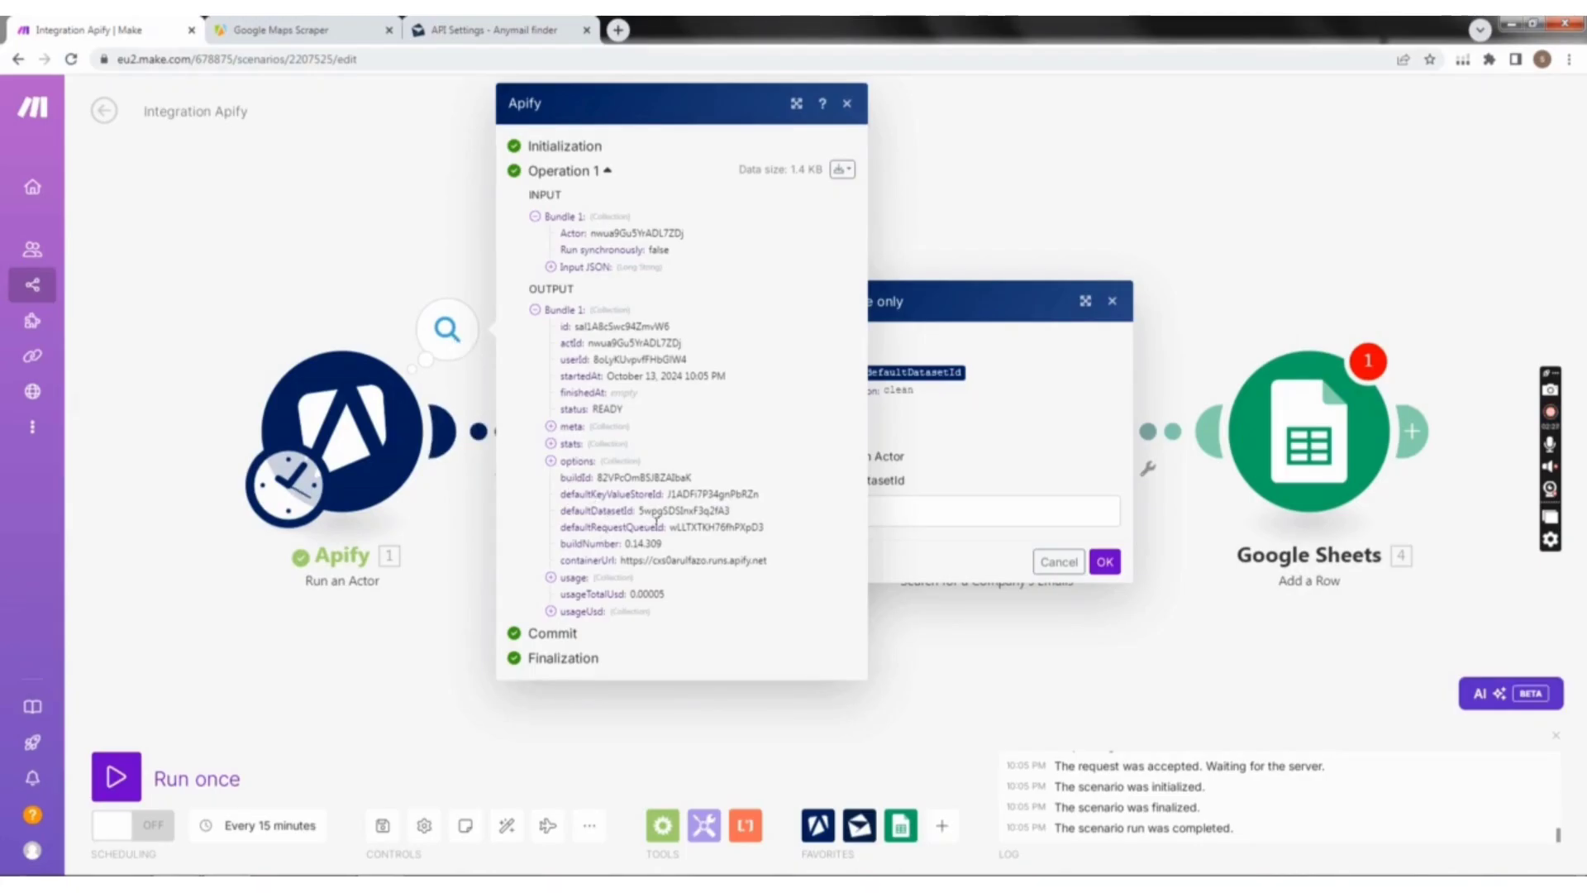
pyautogui.moveTo(729, 510); pyautogui.dragTo(675, 511)
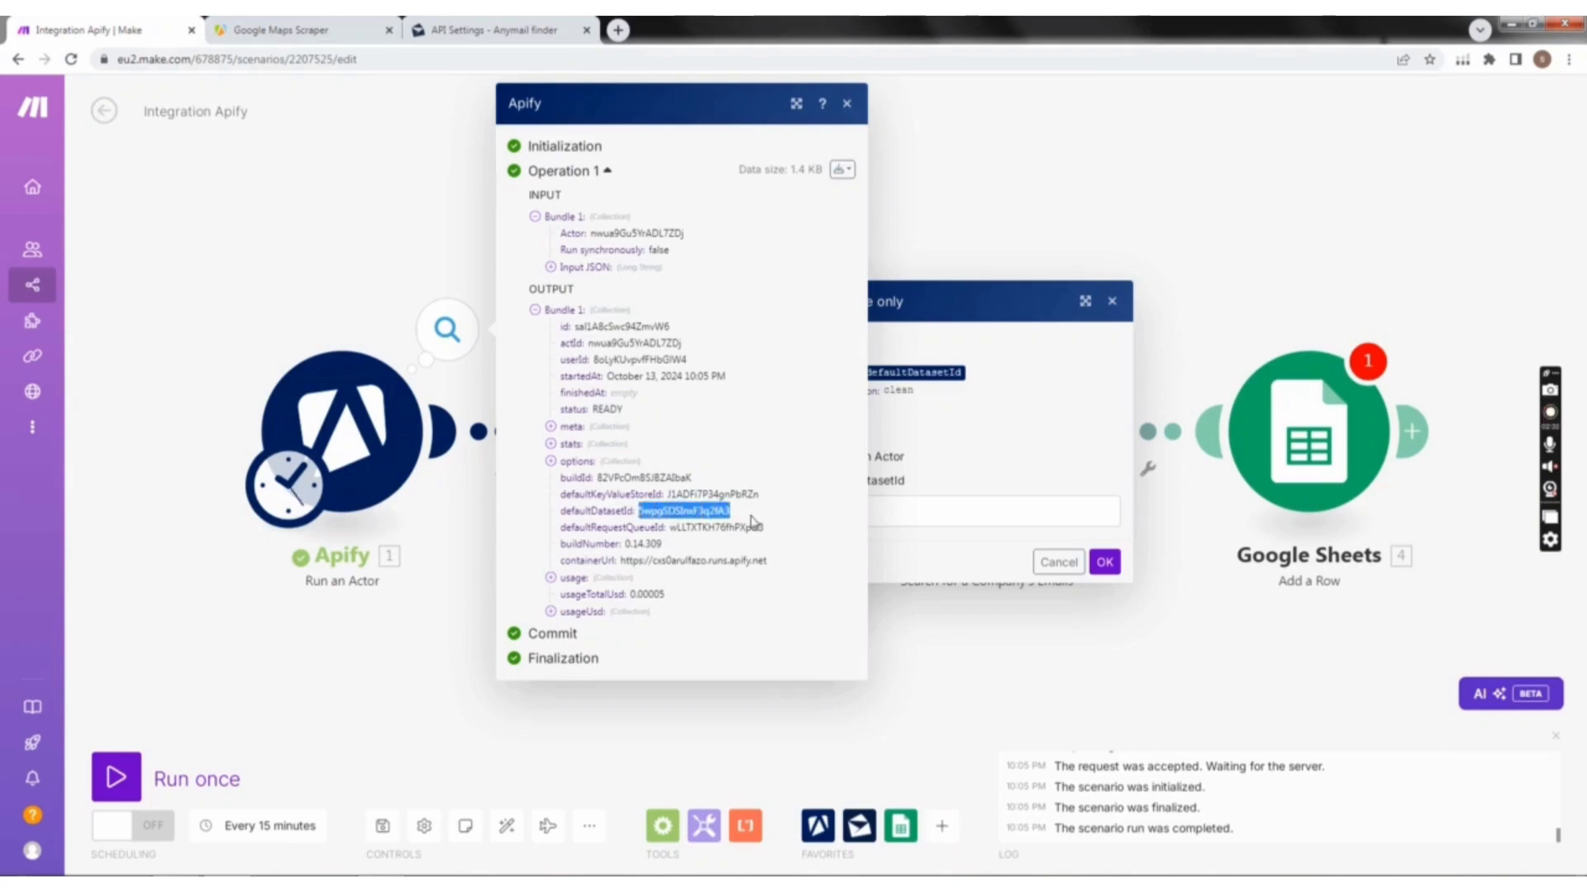
pyautogui.click(899, 512)
pyautogui.click(849, 105)
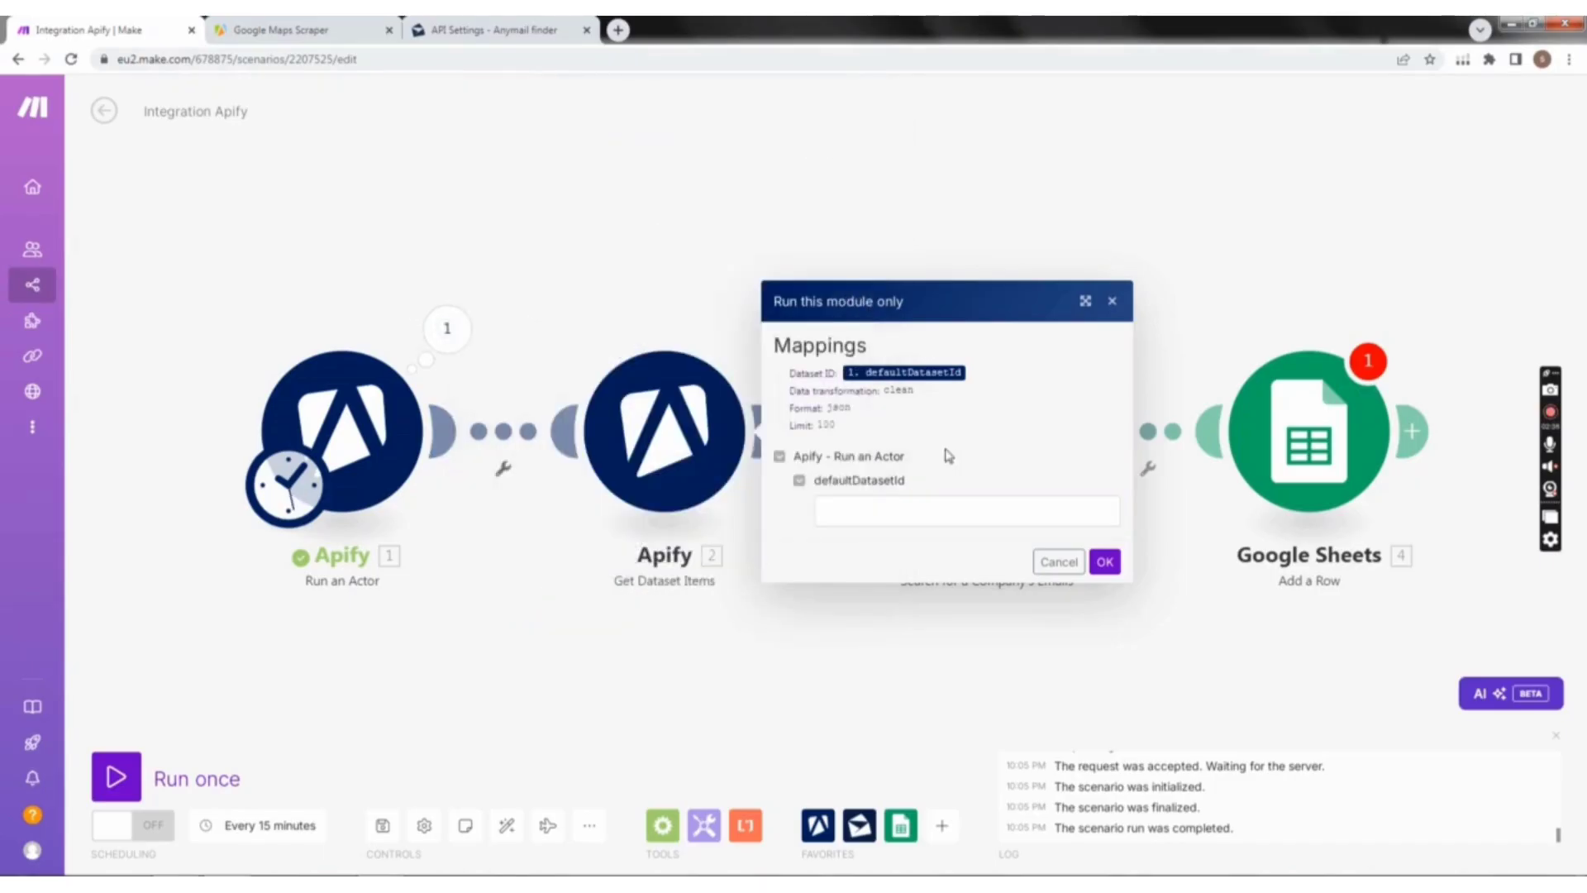
pyautogui.click(911, 511)
pyautogui.hotkey('ctrl', 'v')
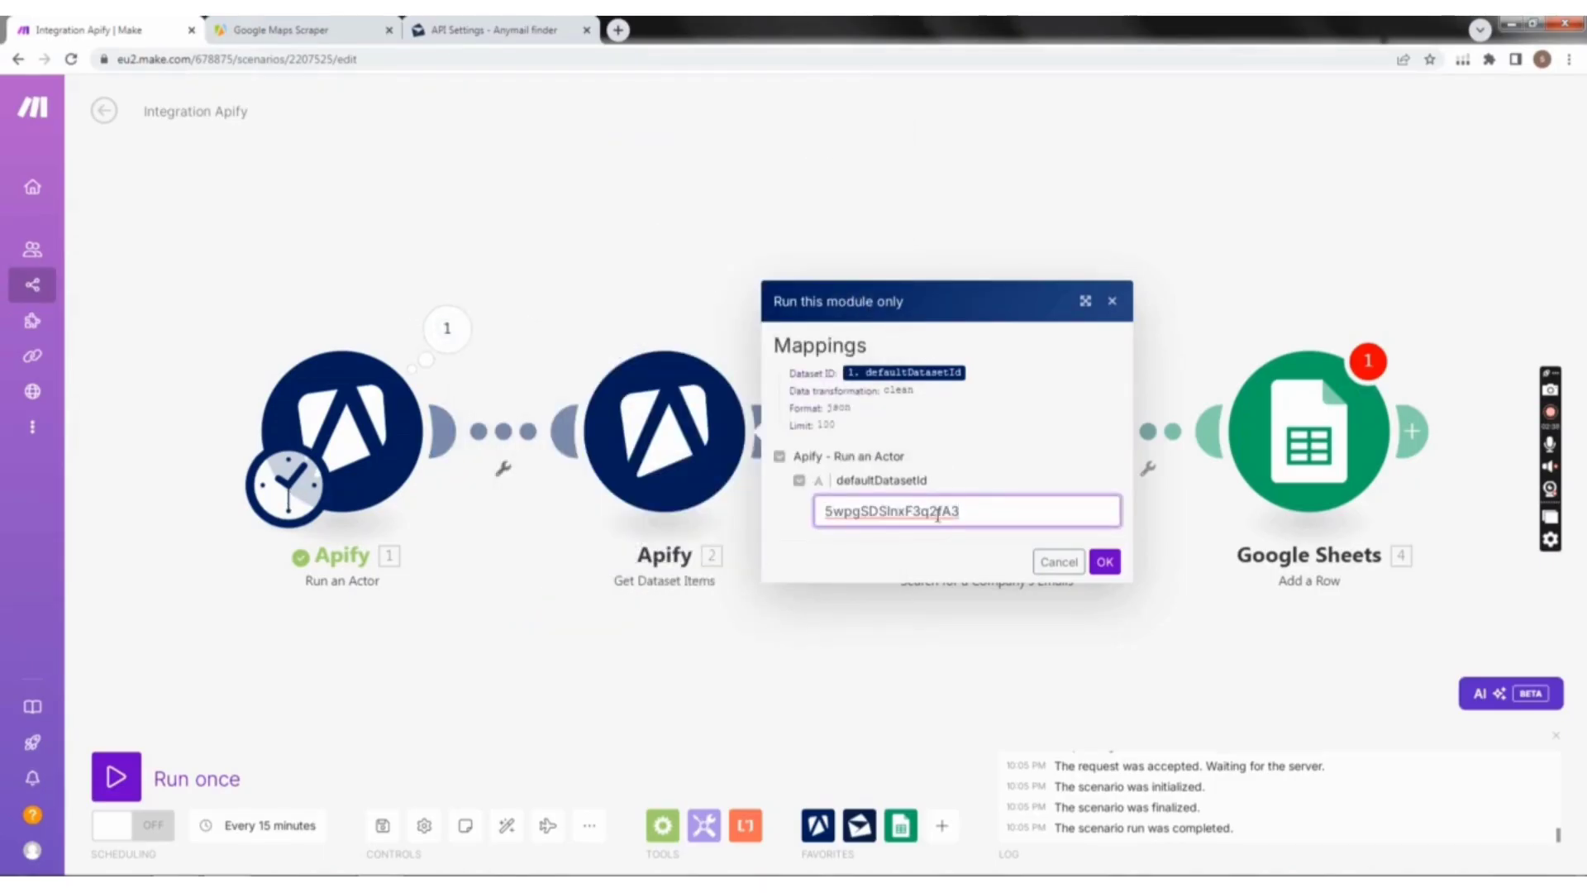
pyautogui.click(1104, 561)
# Step: Examine the business details returned in the Get Dataset Items output bundle and close the output
pyautogui.click(768, 329)
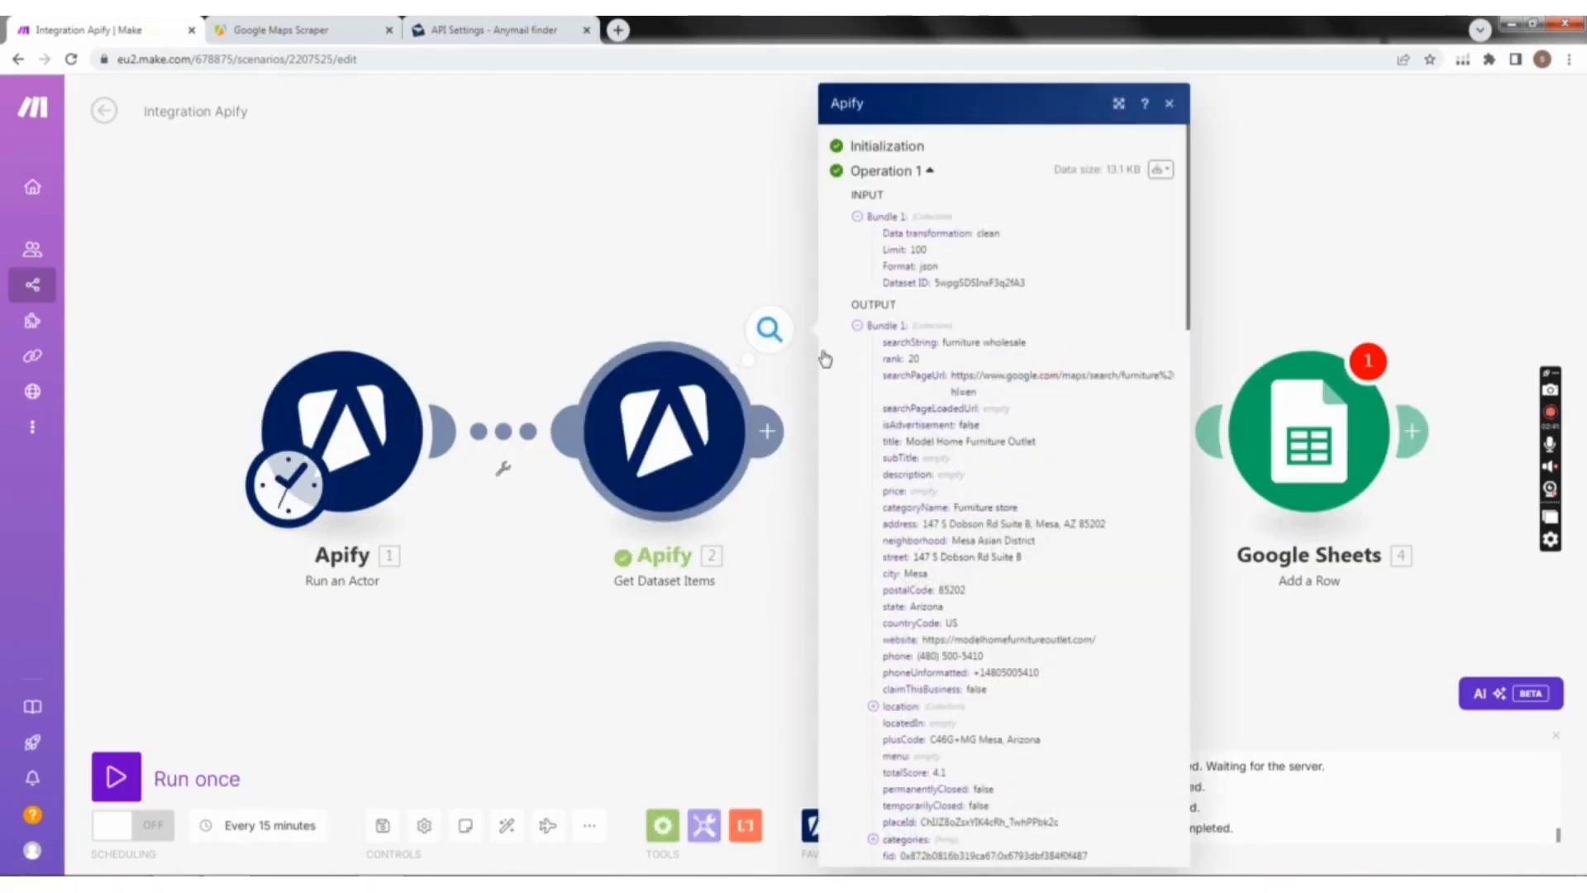
pyautogui.scroll(-6, 944, 606)
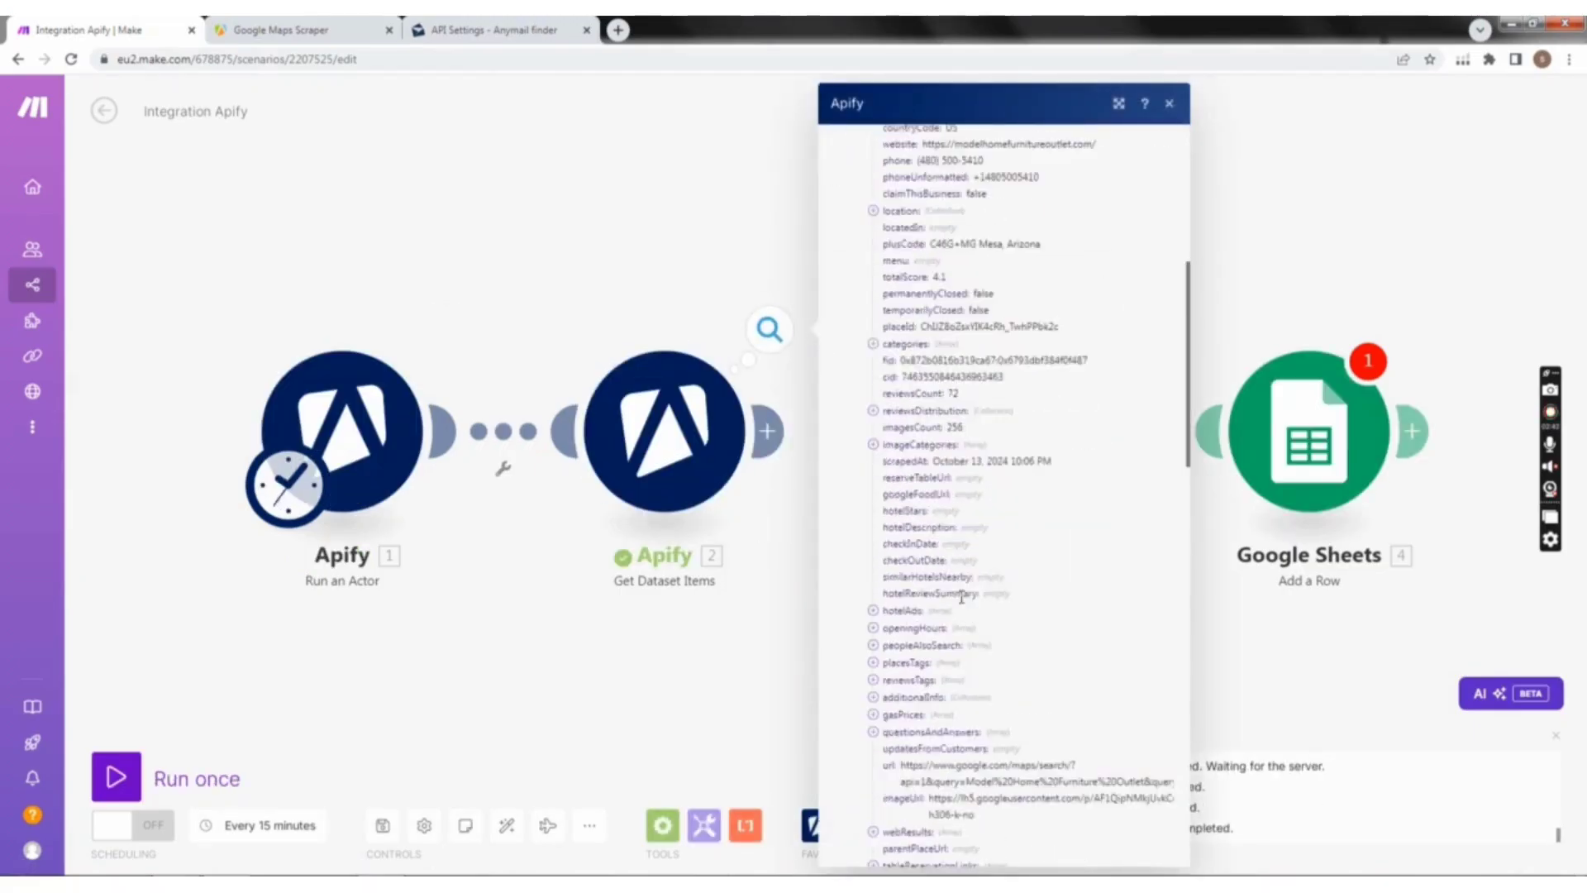
pyautogui.scroll(1, 945, 545)
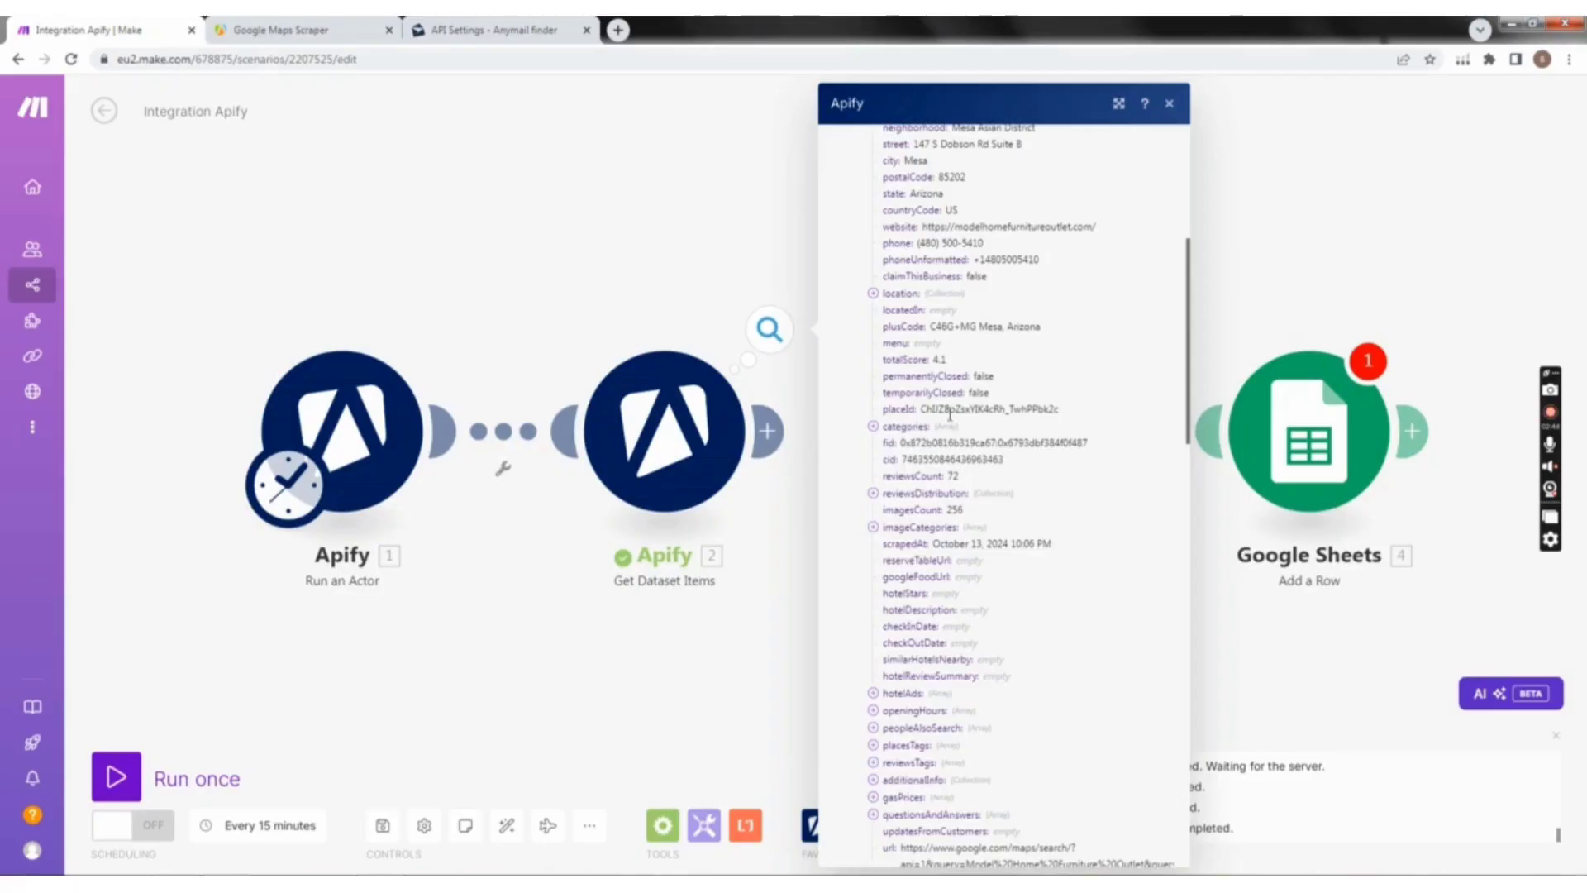
pyautogui.scroll(2, 932, 370)
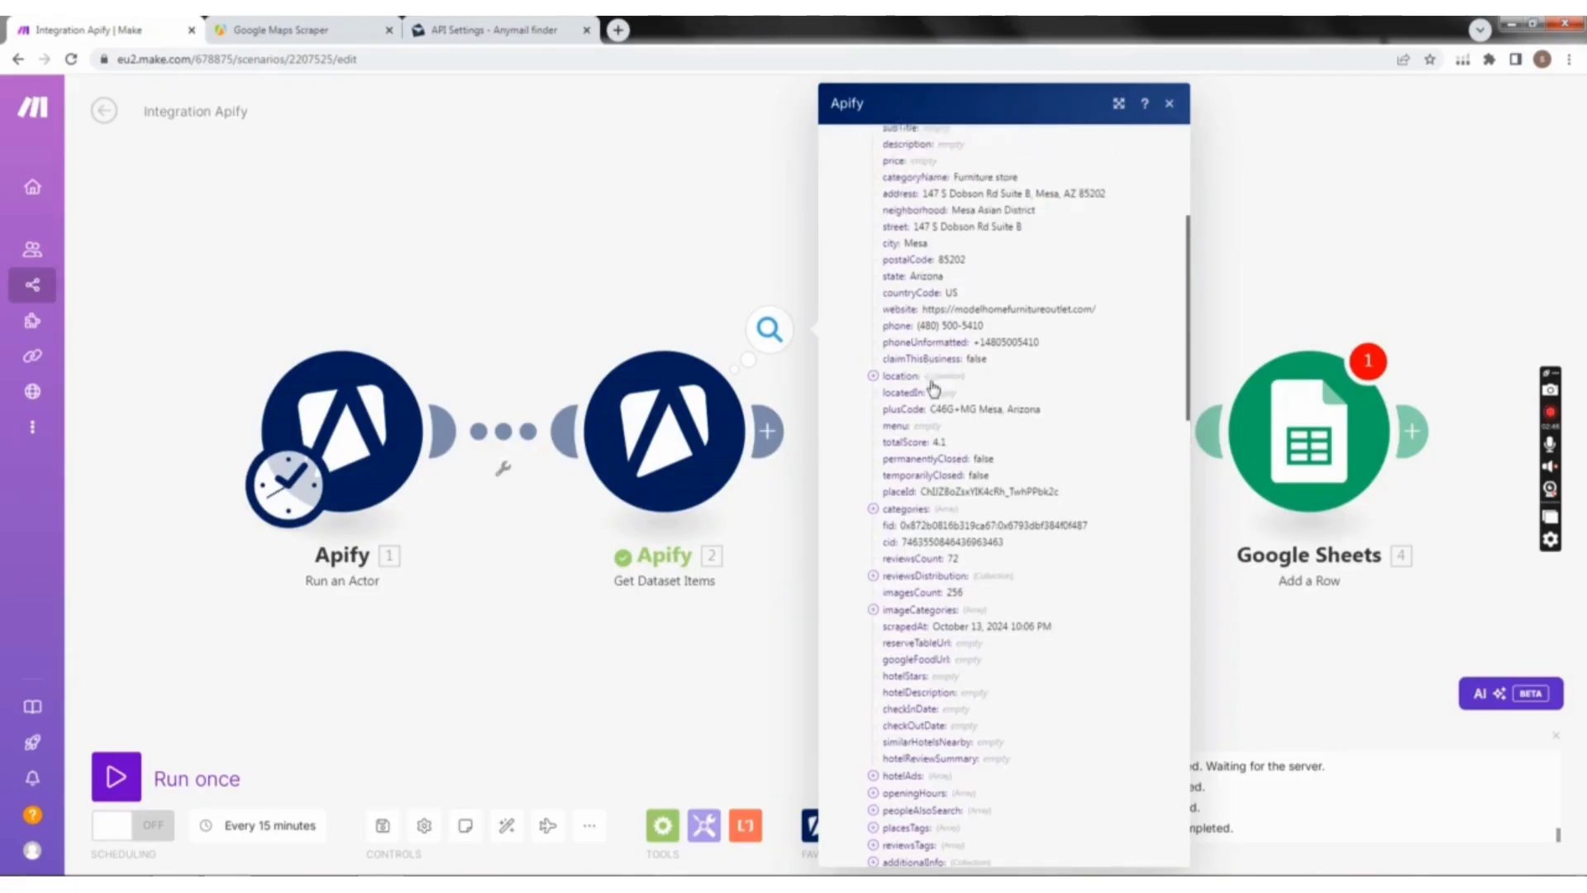
pyautogui.scroll(5, 996, 326)
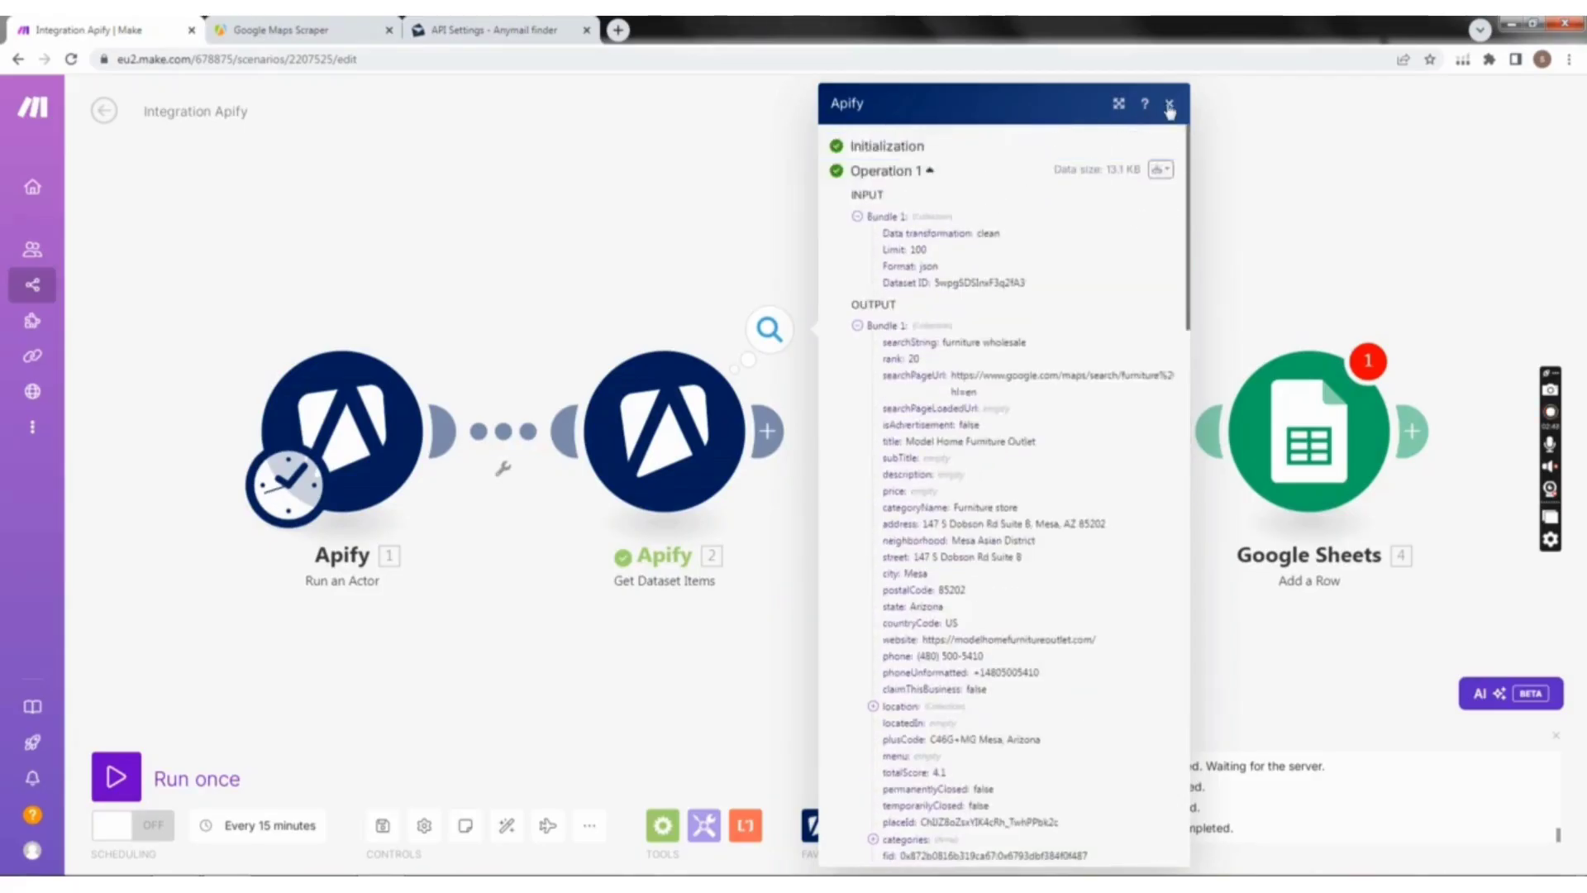
pyautogui.click(1170, 105)
# Step: Replace the mapped Dataset ID in the Get Dataset Items settings with the copied dataset ID value and confirm
pyautogui.click(665, 447)
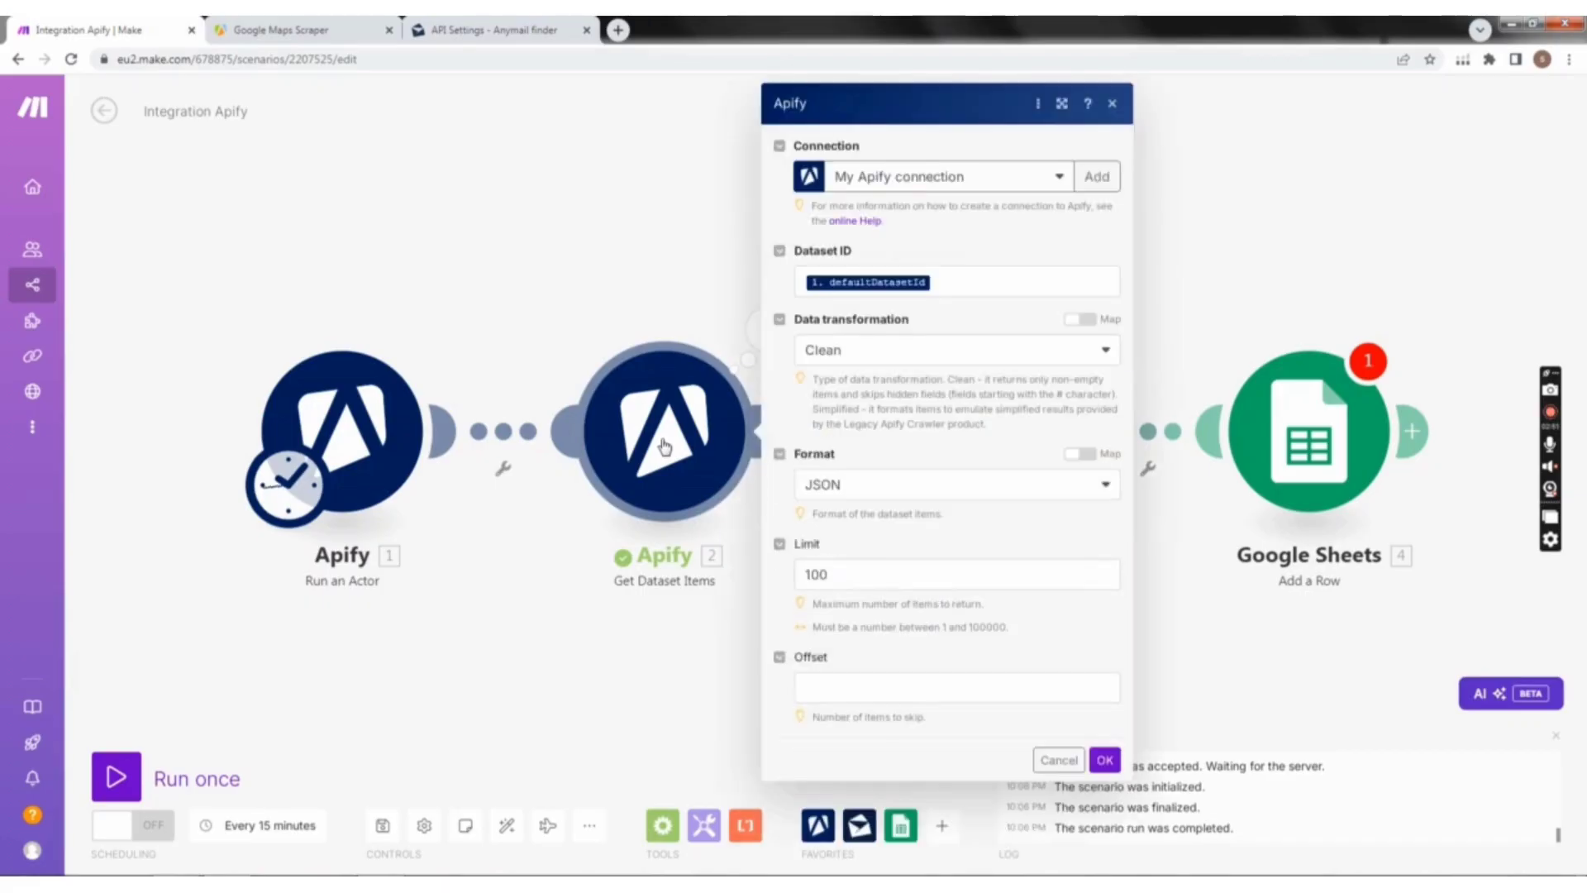
pyautogui.click(924, 273)
pyautogui.press('BackSpace')
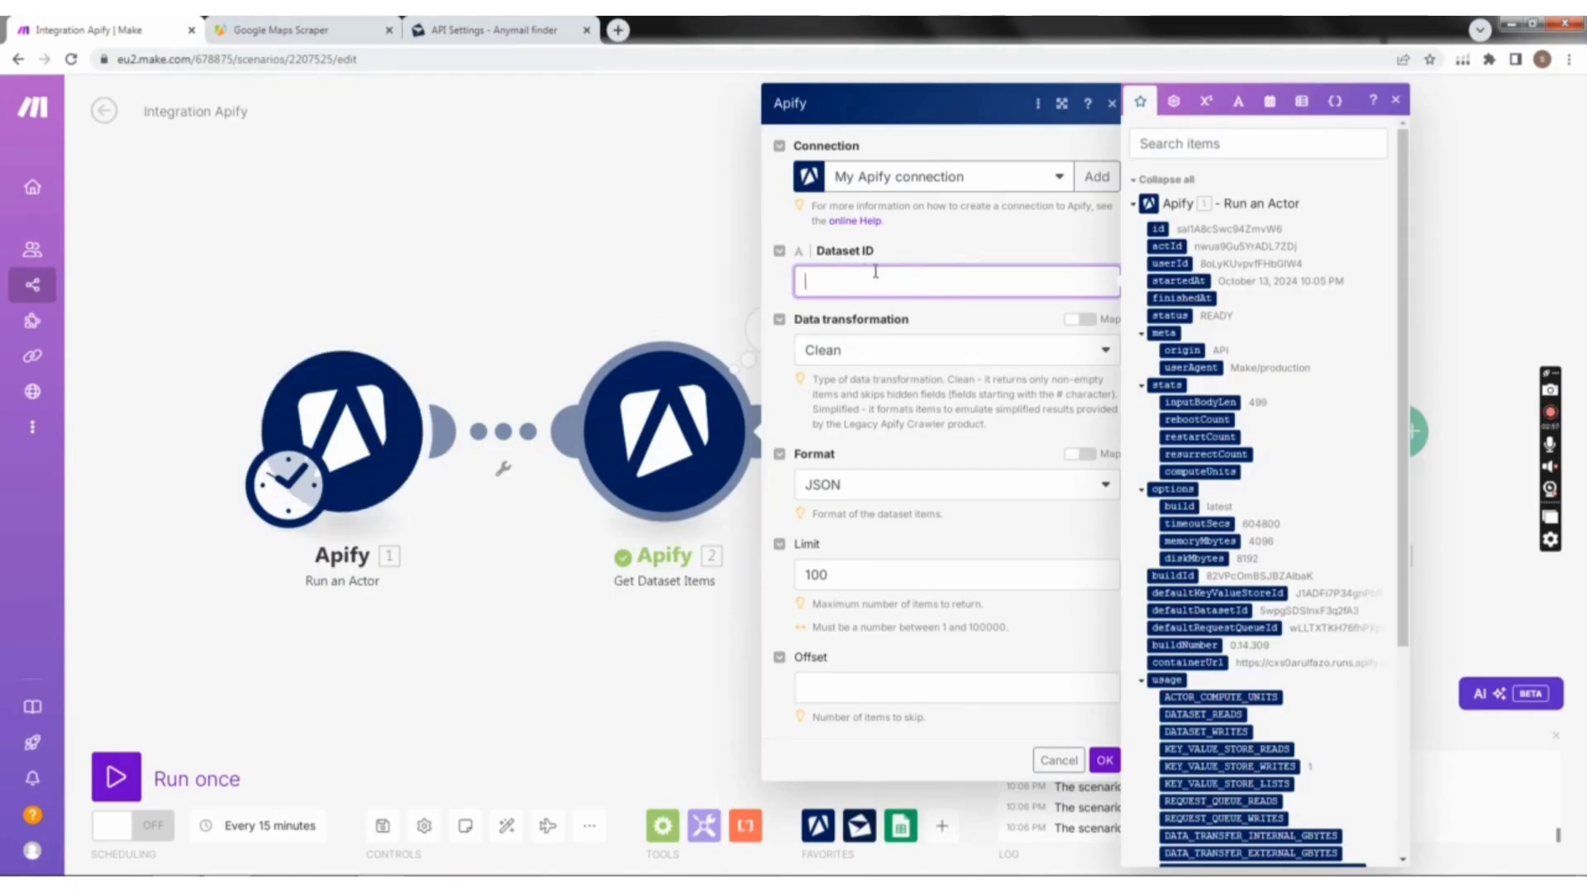
pyautogui.hotkey('ctrl', 'v')
pyautogui.click(1102, 761)
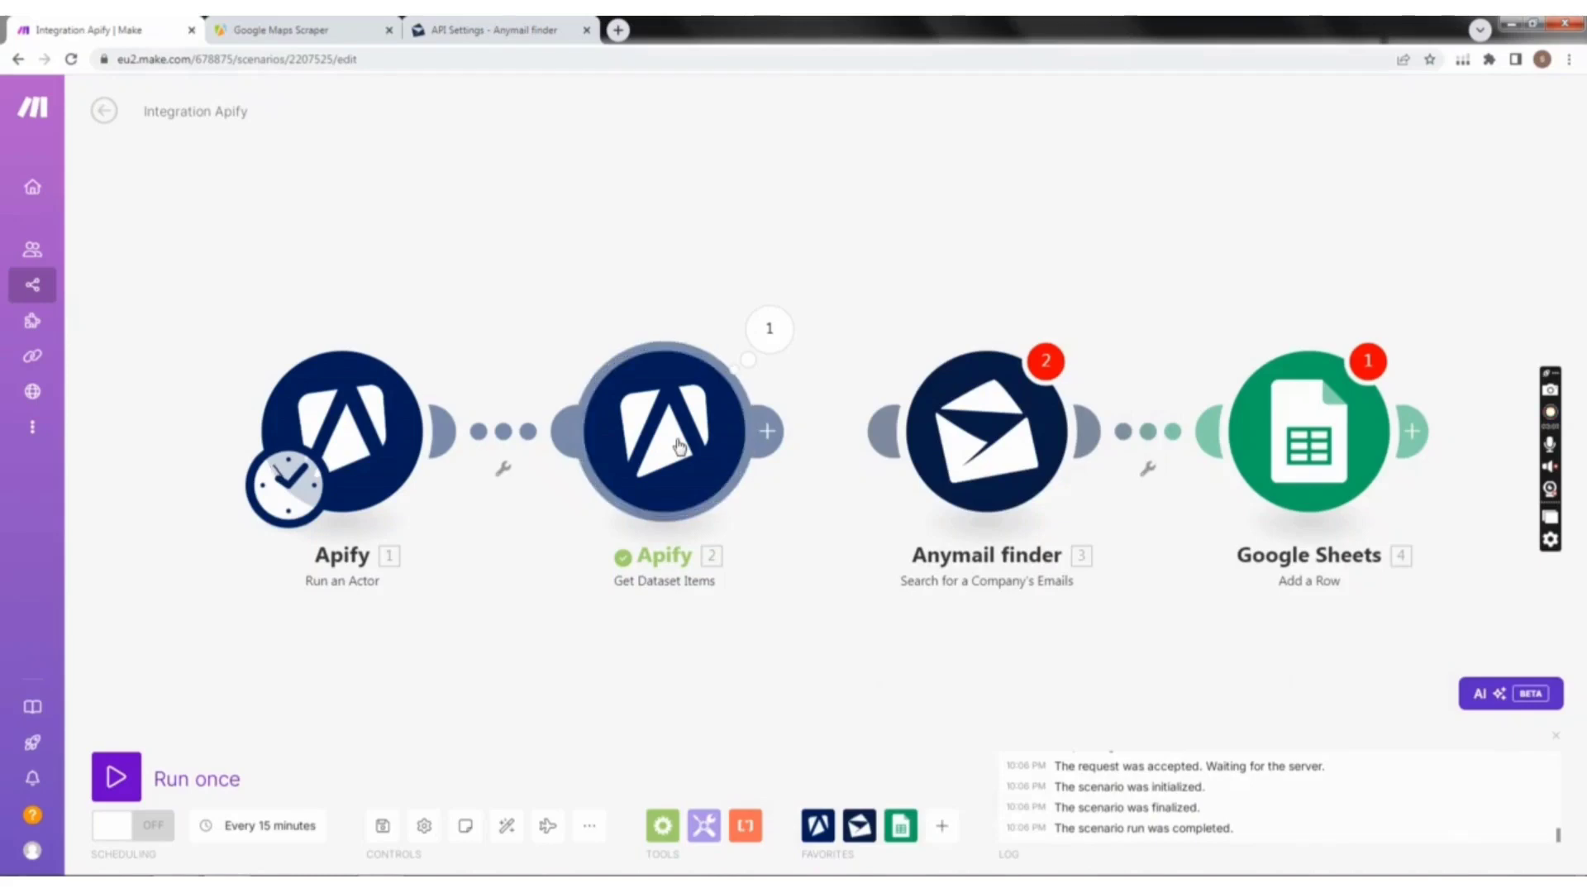
# Step: Run only the Get Dataset Items module again, then view and close its output
pyautogui.rightClick(676, 431)
pyautogui.click(709, 469)
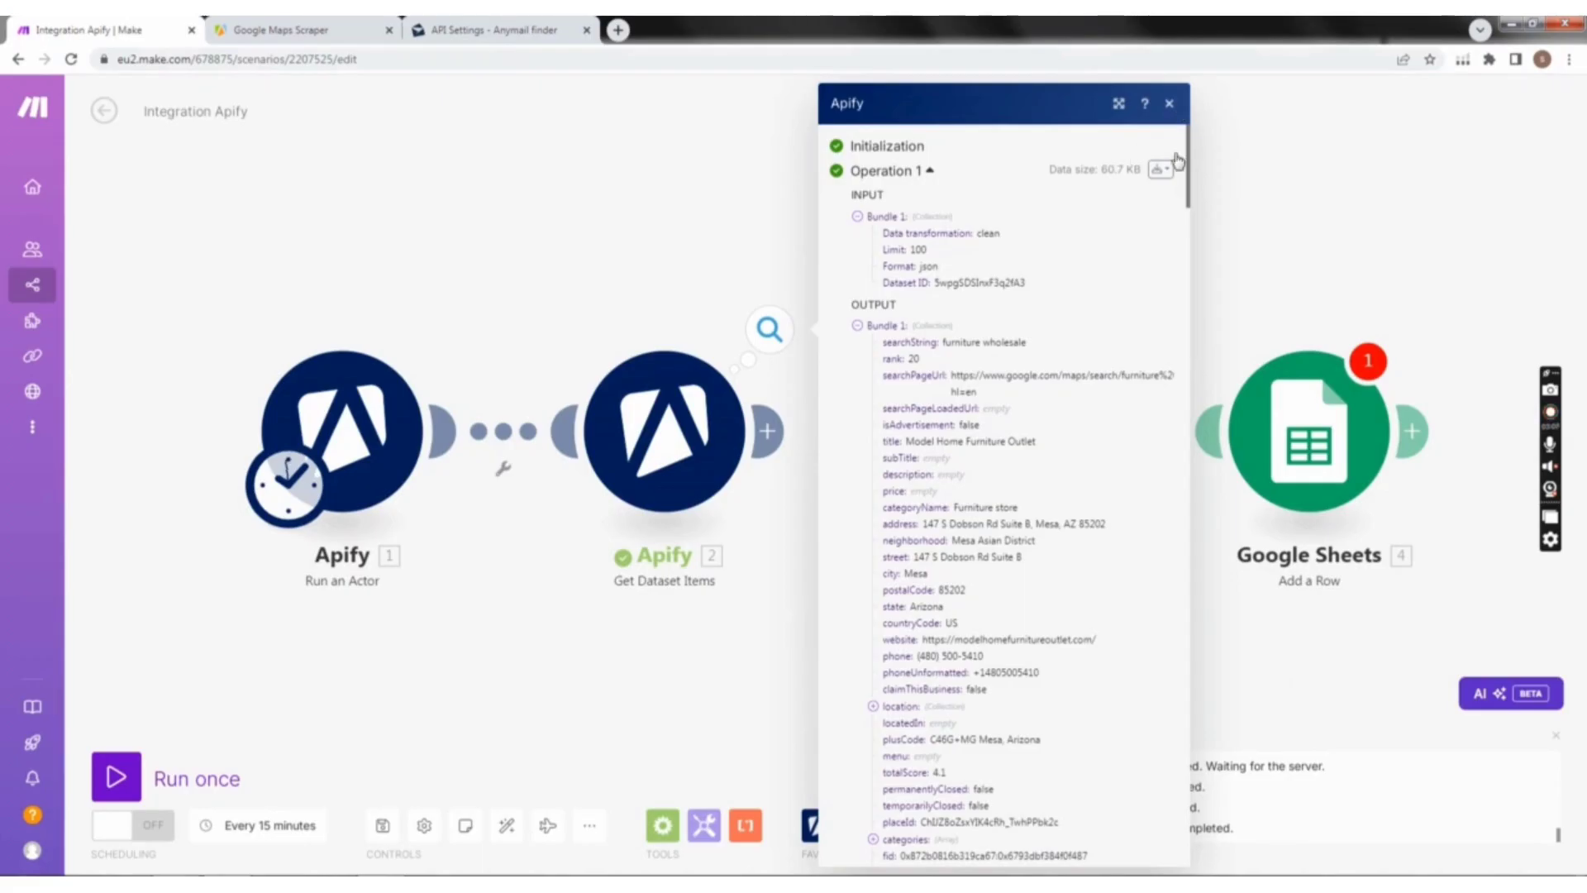
pyautogui.click(1169, 103)
# Step: Link Get Dataset Items to Anymail finder and add a filter between them labelled "website" with the condition that the dataset's website field exists
pyautogui.moveTo(769, 430); pyautogui.dragTo(882, 432)
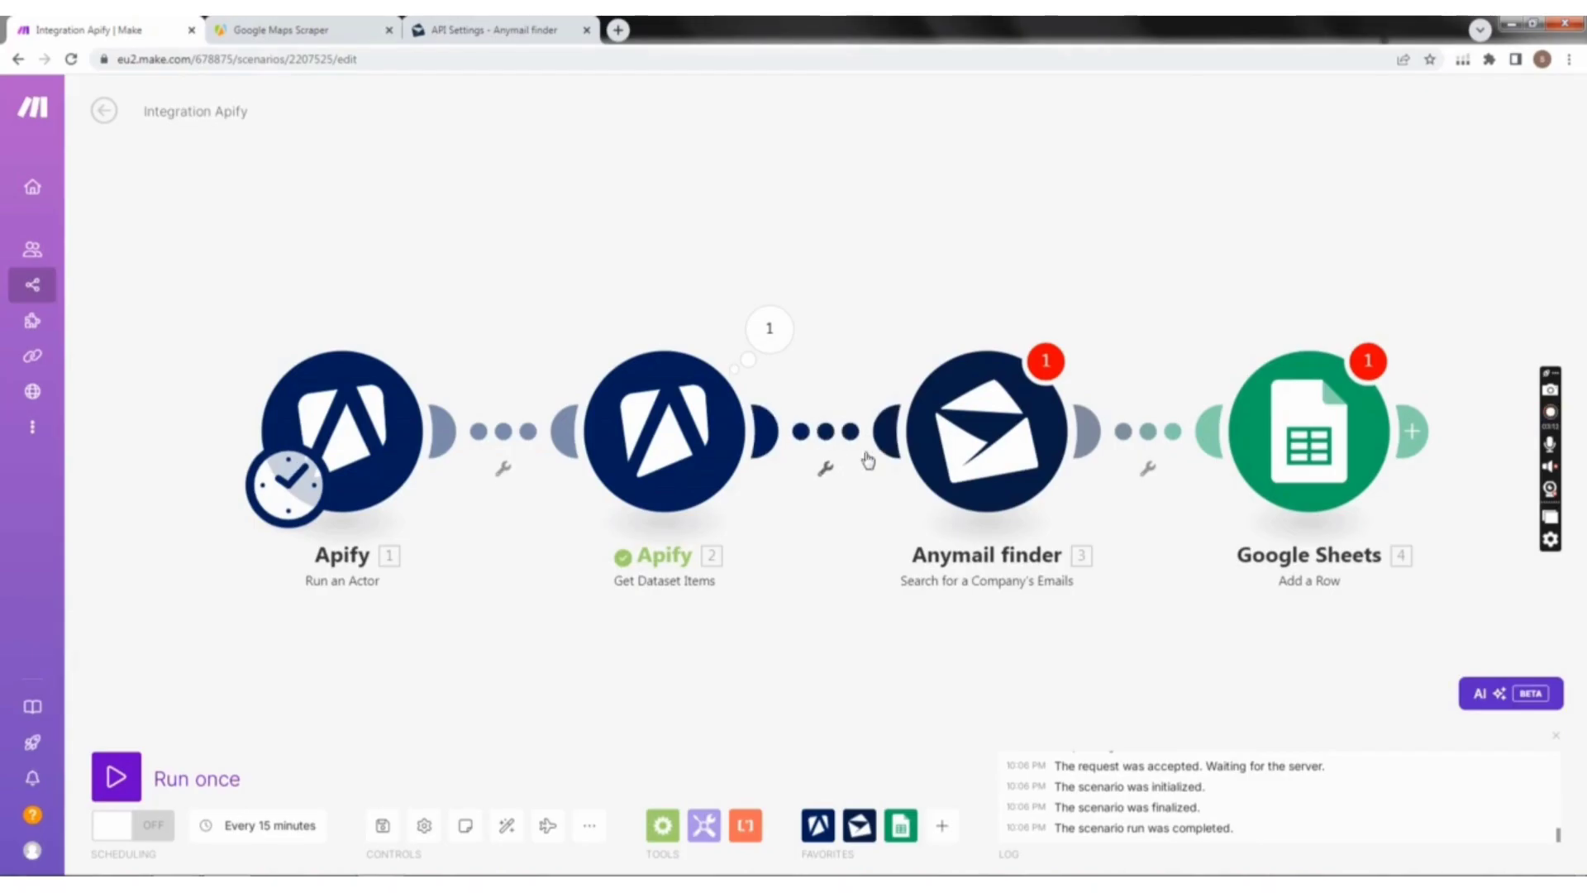
pyautogui.click(825, 432)
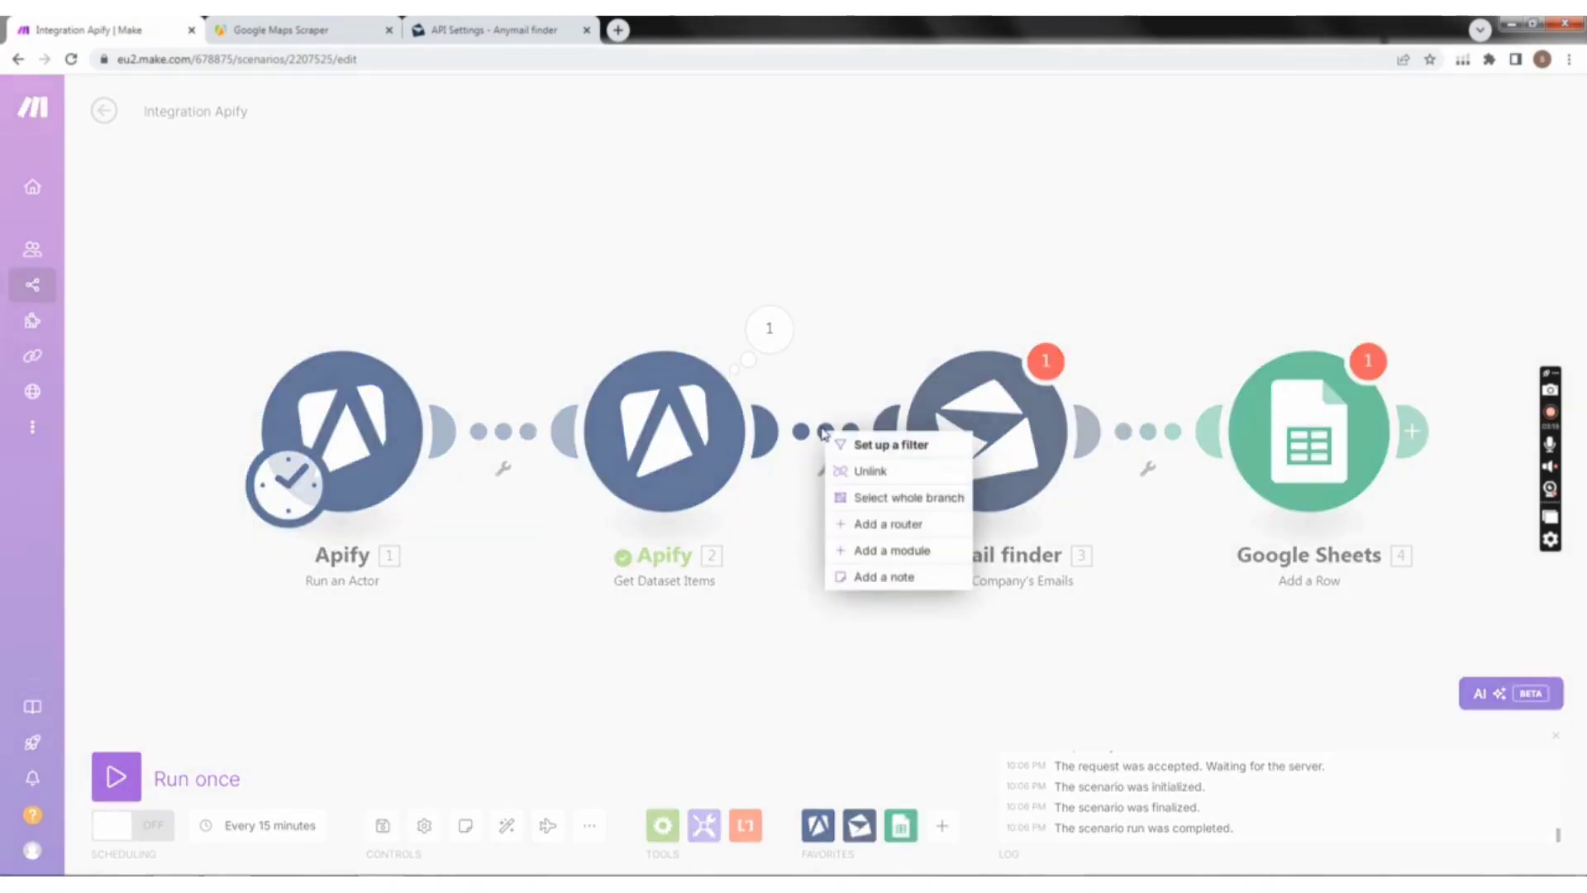
pyautogui.click(881, 446)
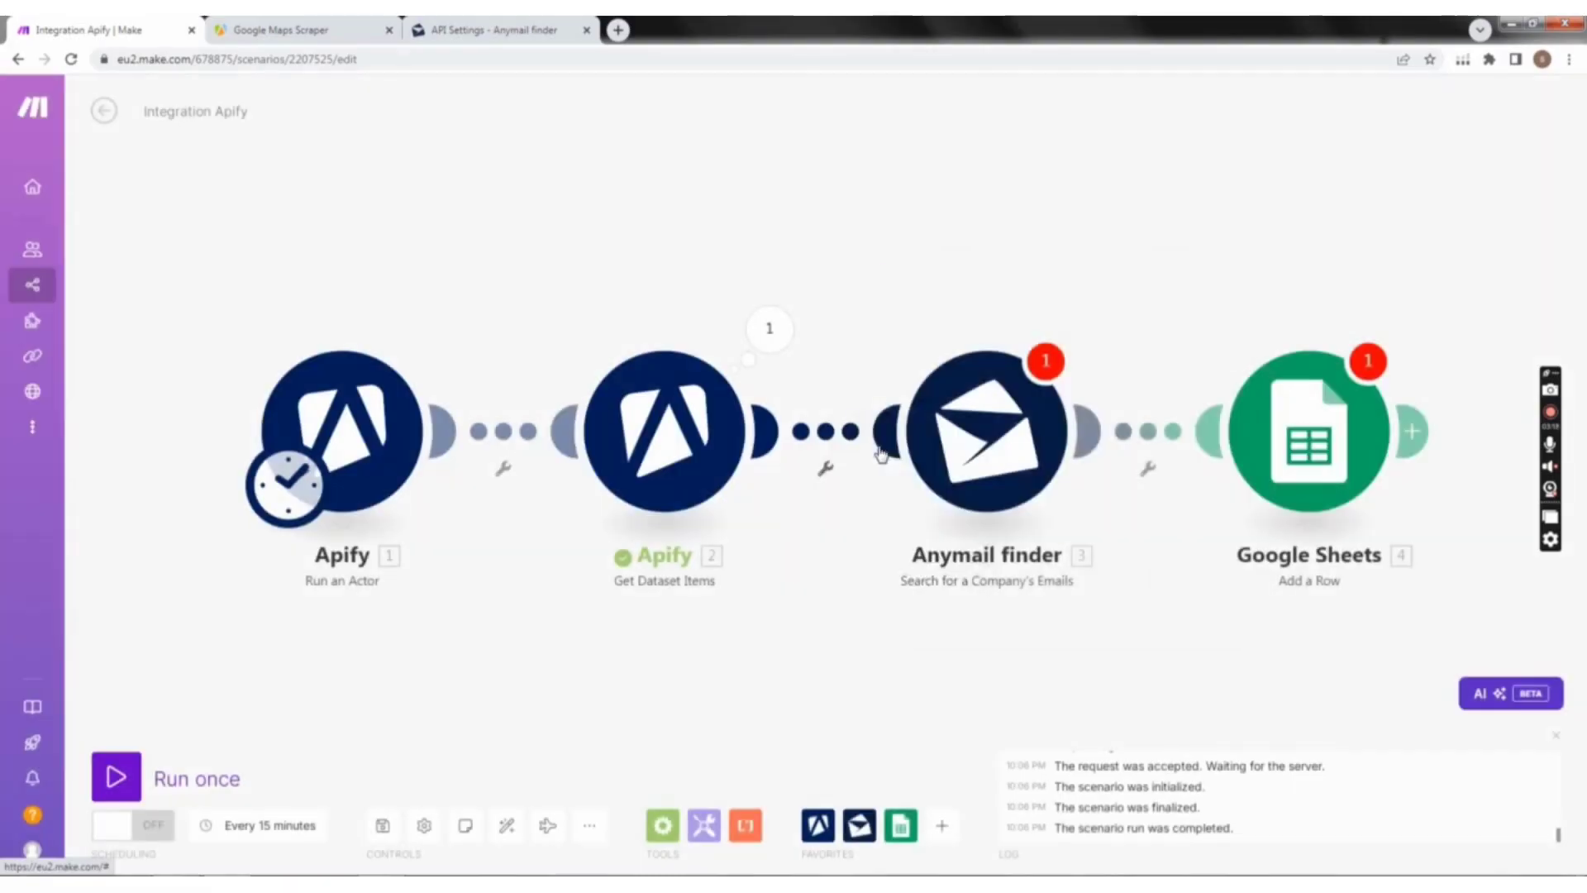
pyautogui.click(921, 362)
pyautogui.write('website')
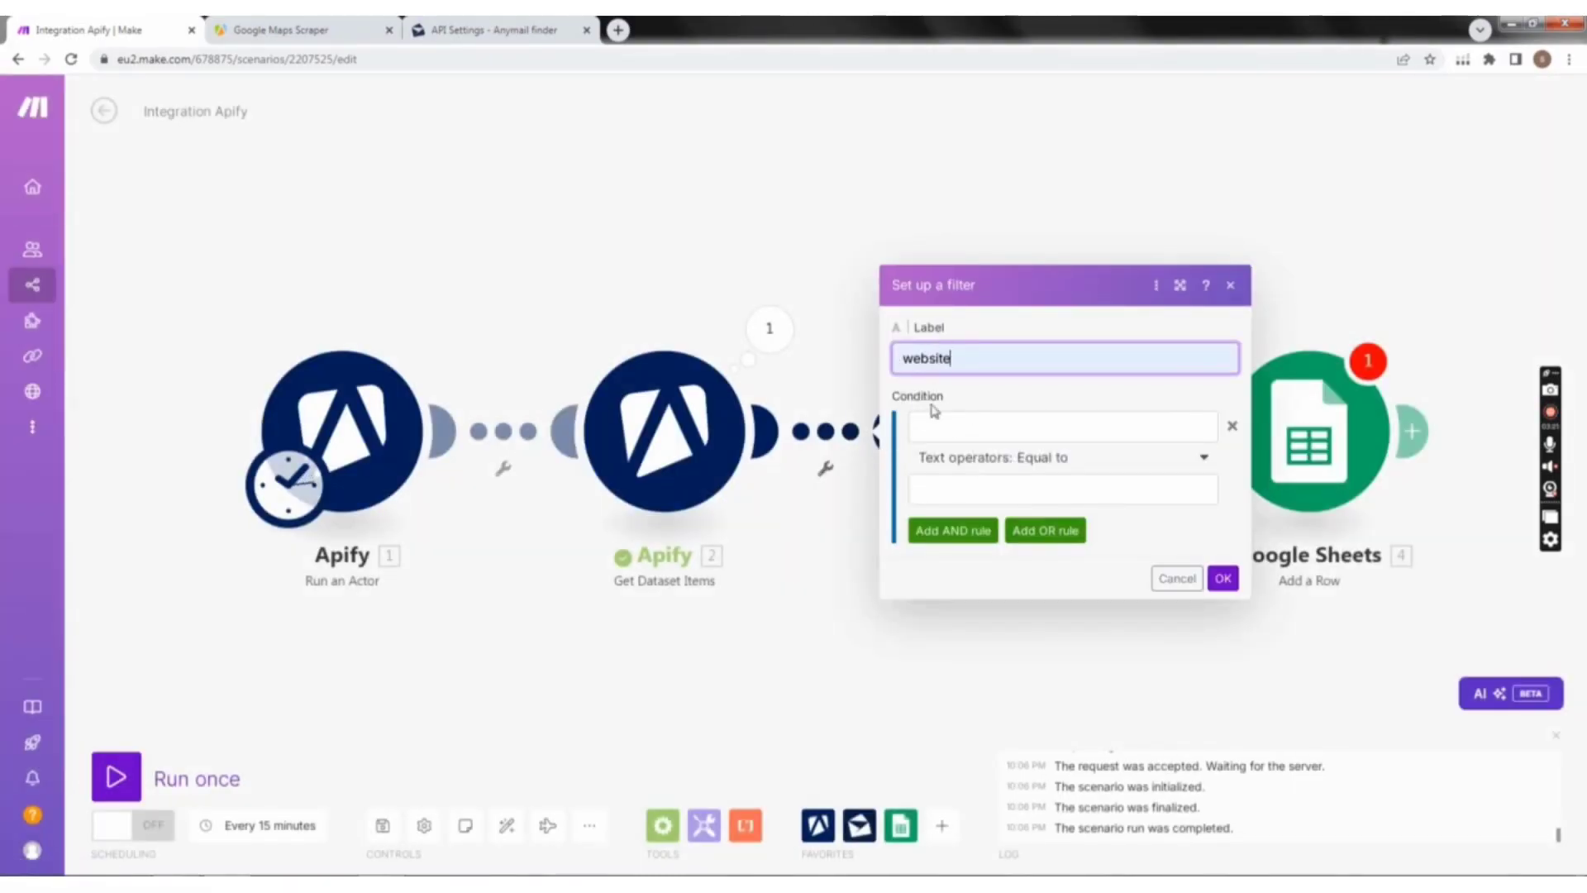
pyautogui.click(955, 416)
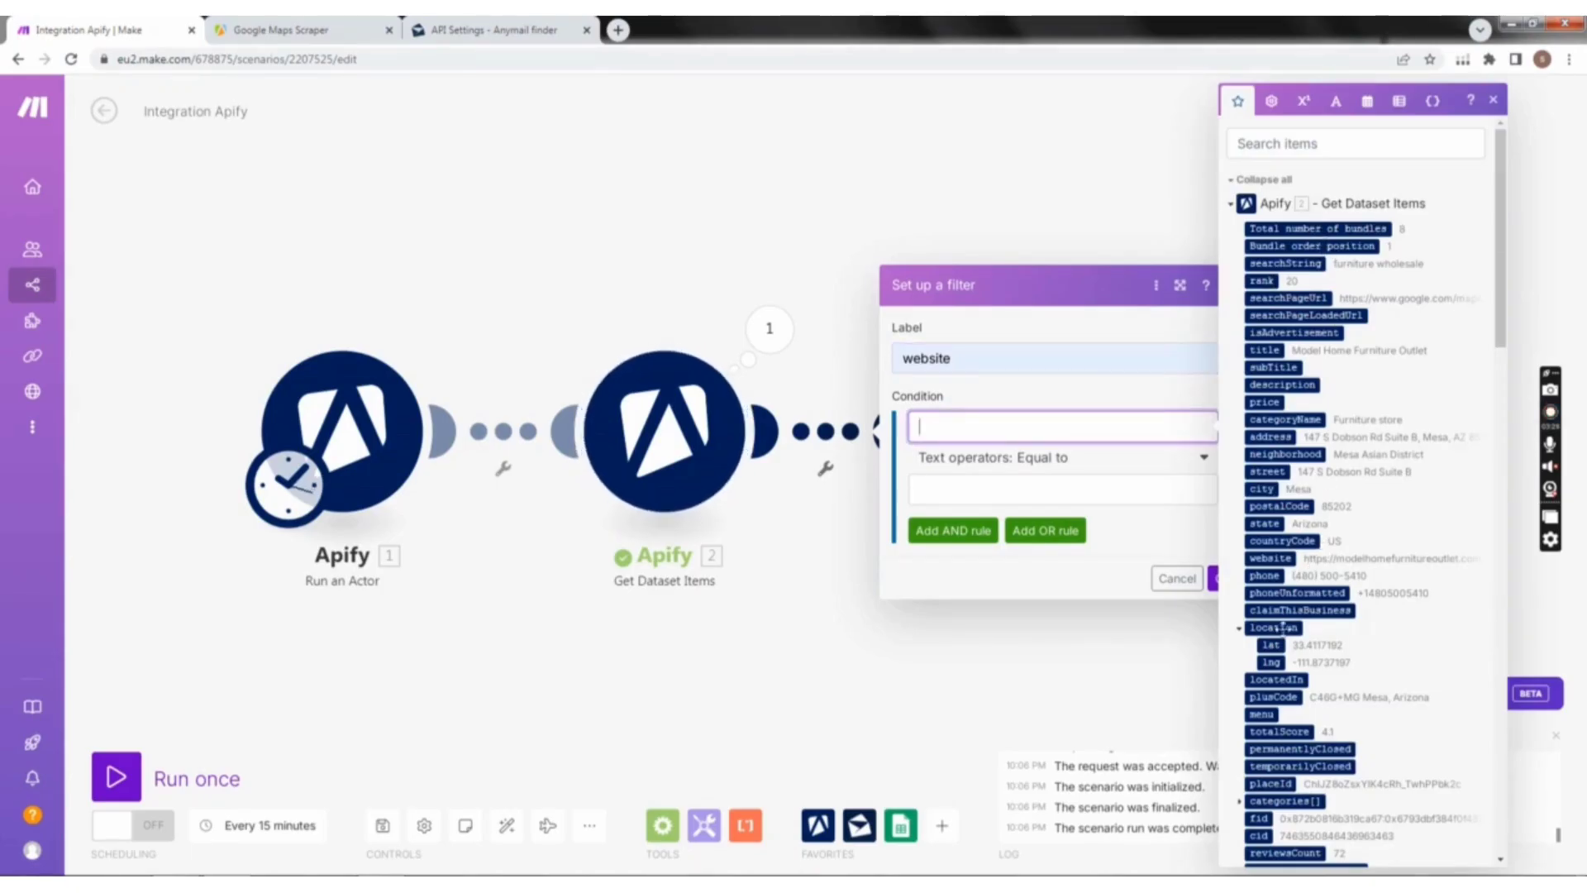
pyautogui.click(1262, 559)
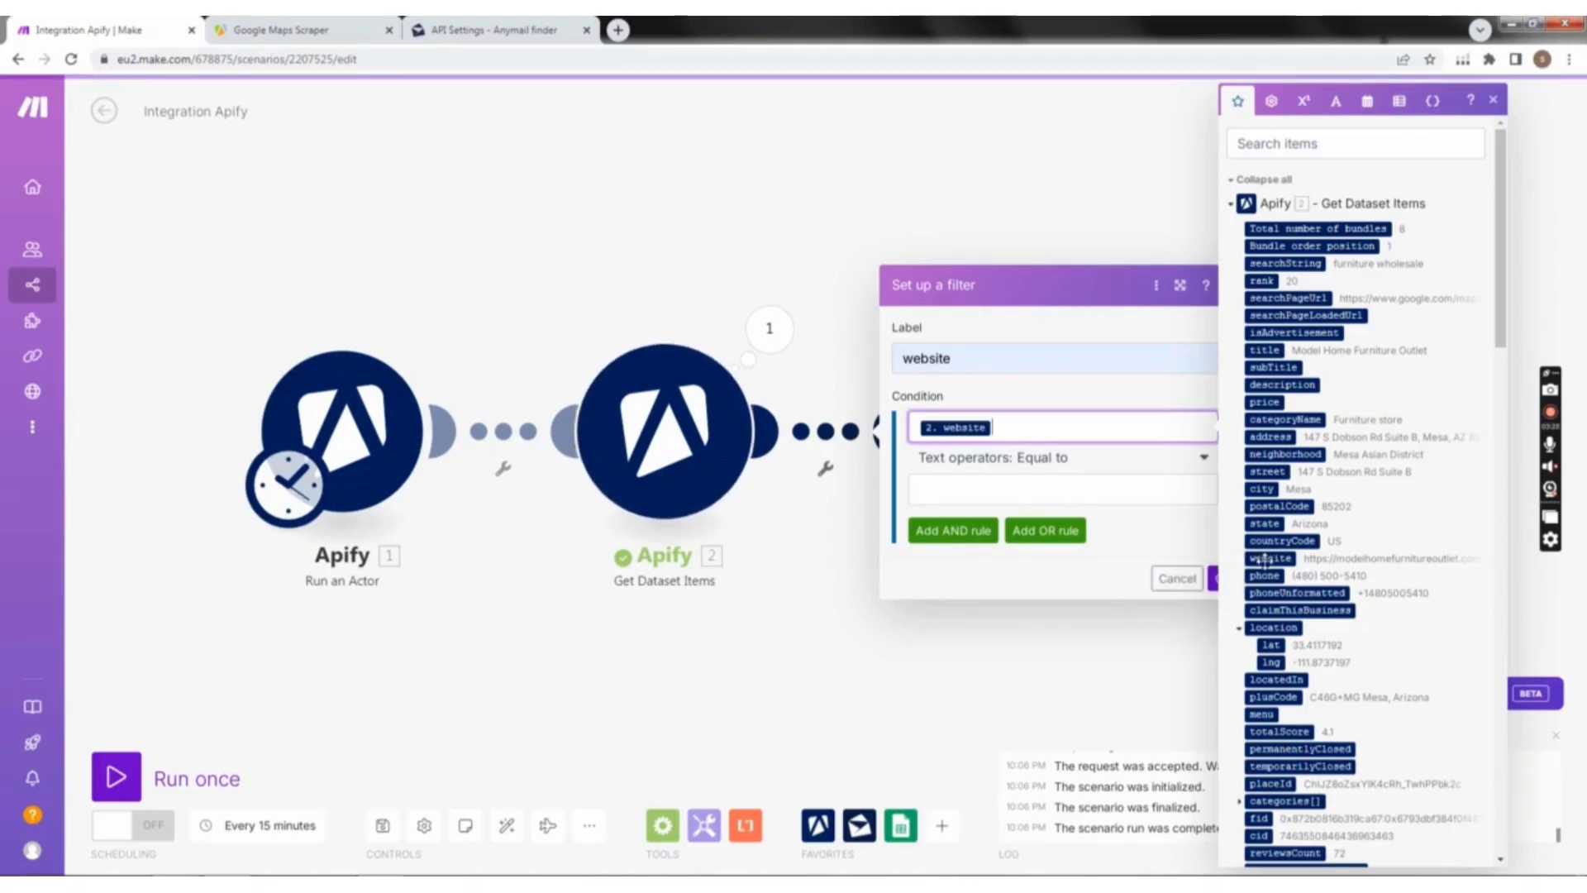
pyautogui.click(1057, 474)
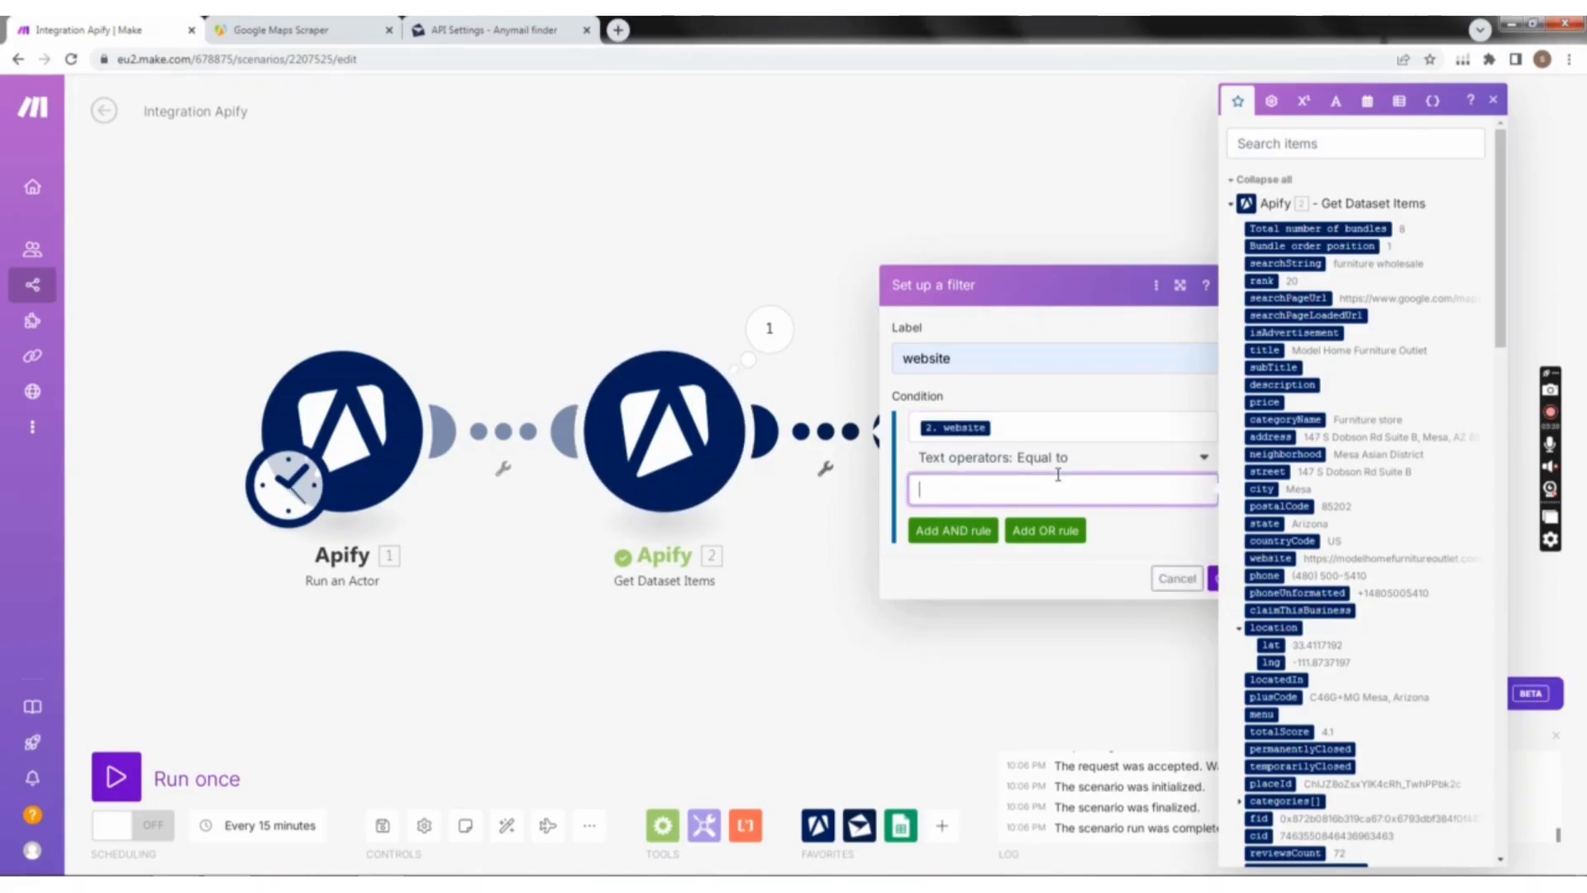
pyautogui.click(1166, 469)
pyautogui.click(989, 535)
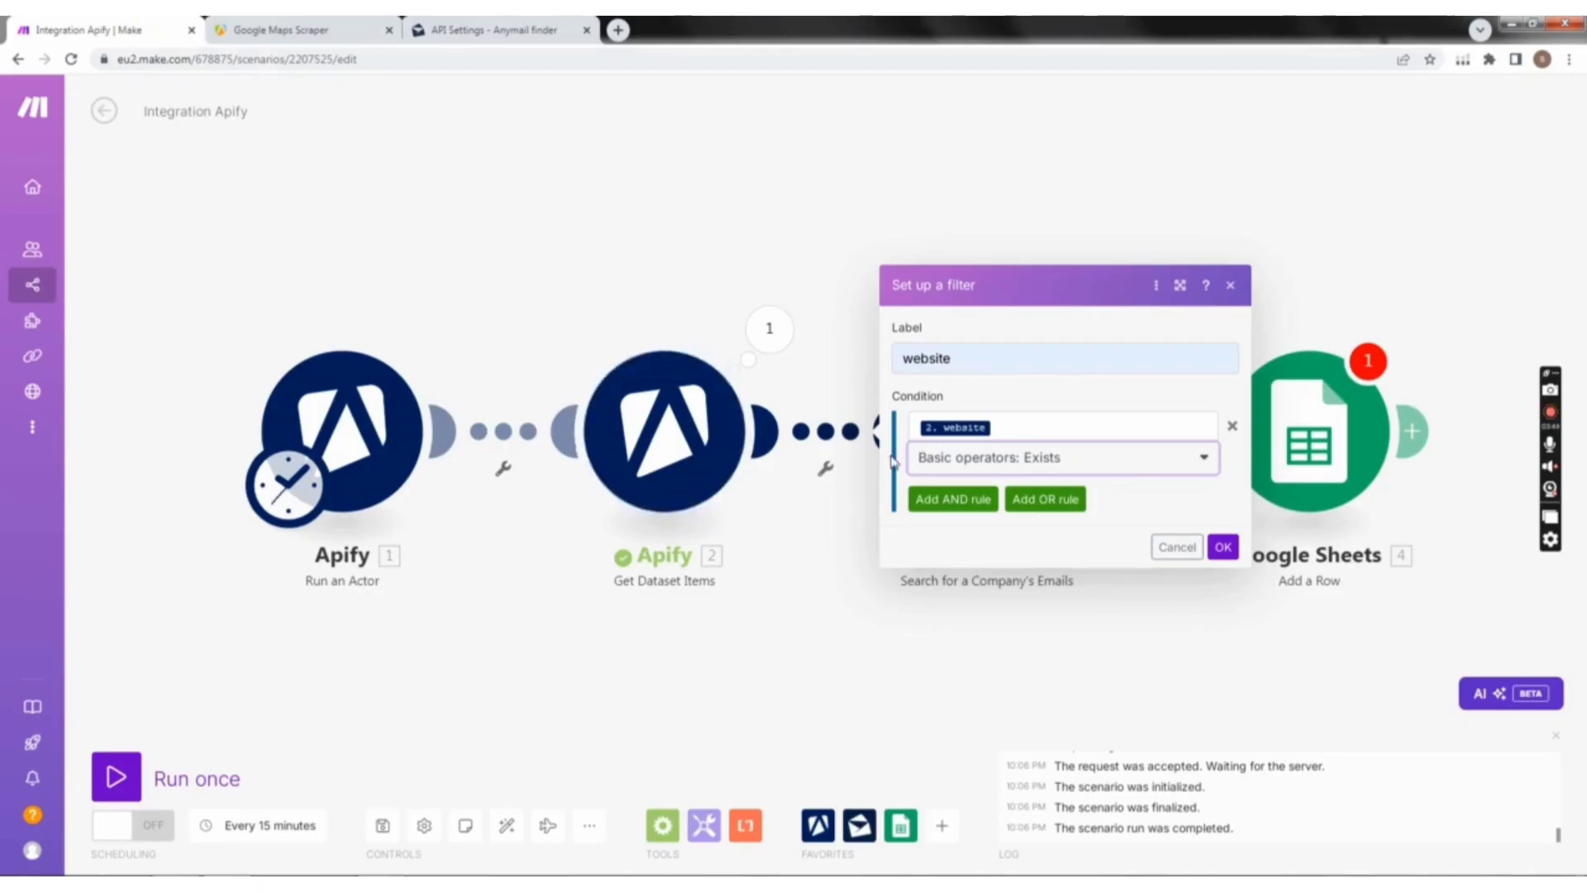
pyautogui.click(1223, 547)
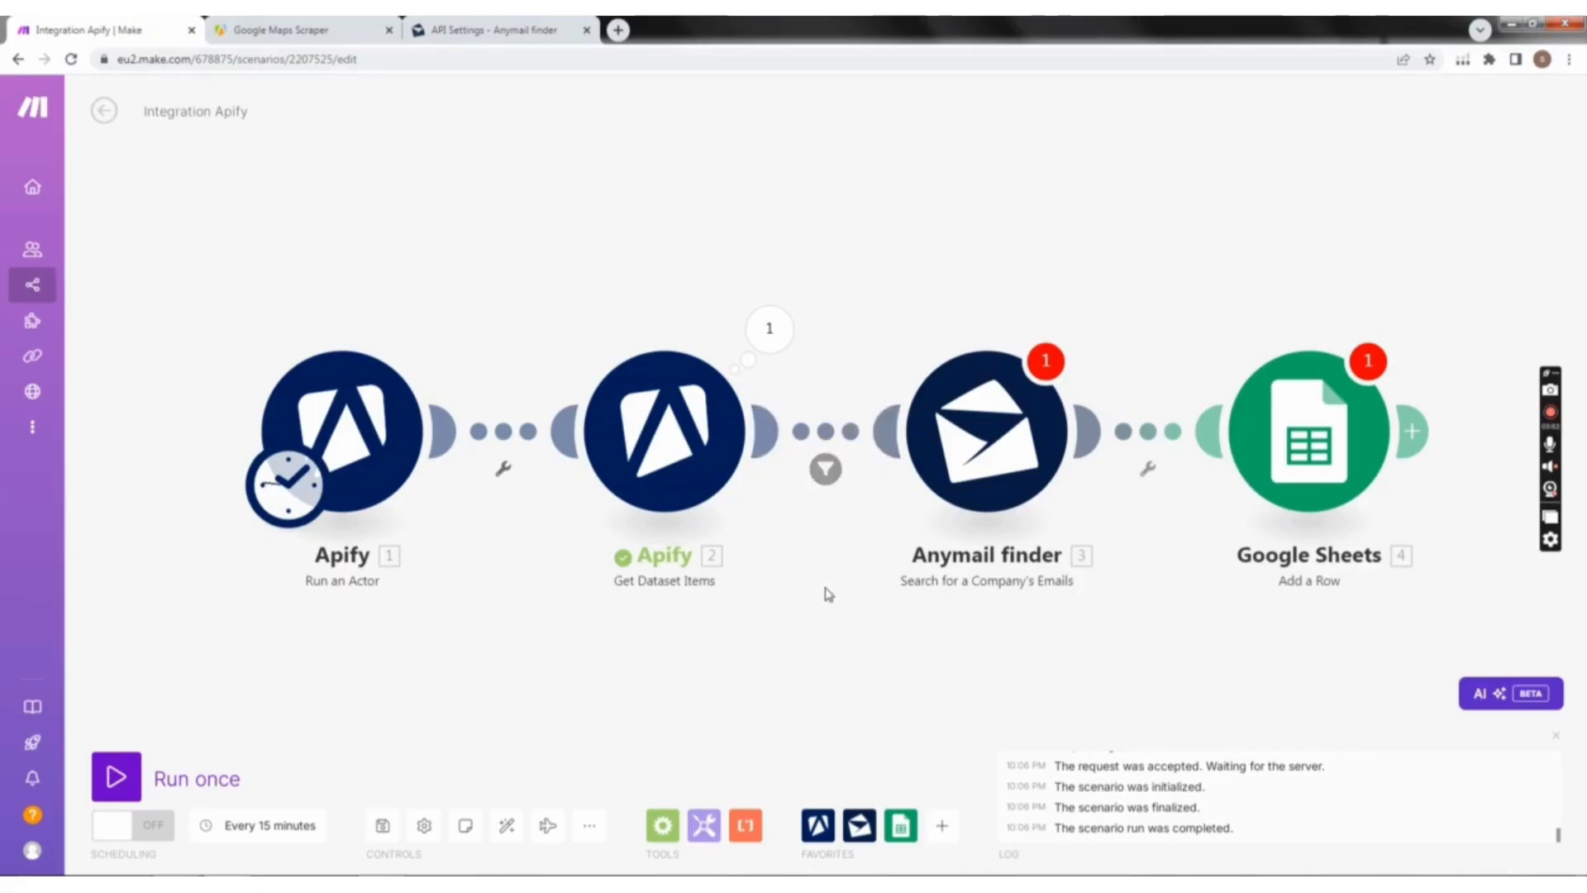
# Step: Open the Anymail finder module's settings and view the form for creating a connection with an API key, closing the form without saving
pyautogui.moveTo(823, 587); pyautogui.dragTo(736, 575)
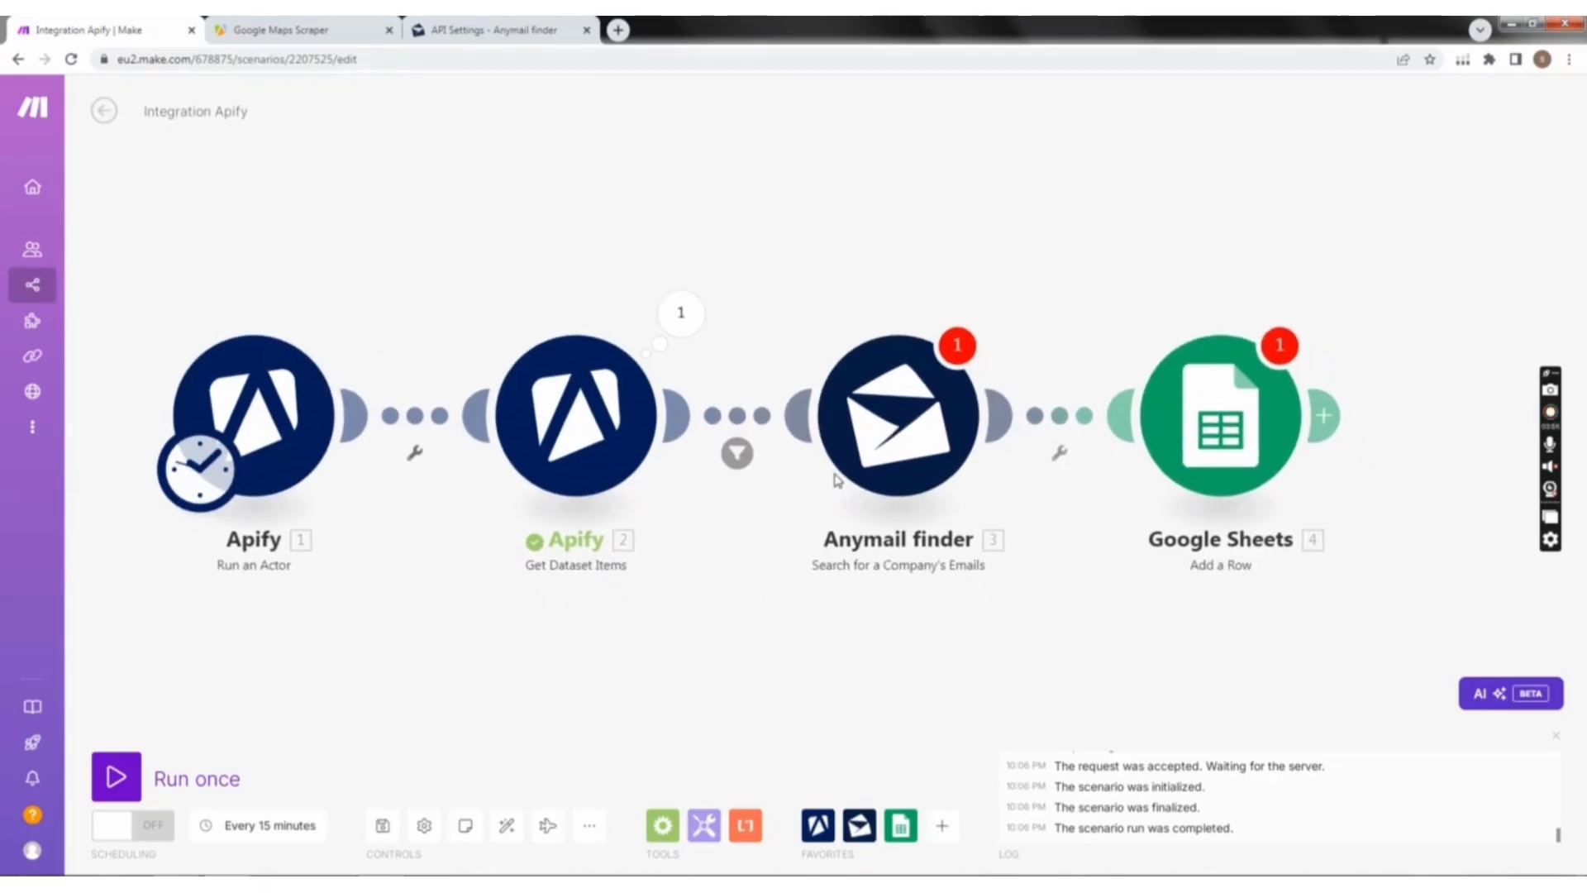
pyautogui.click(917, 428)
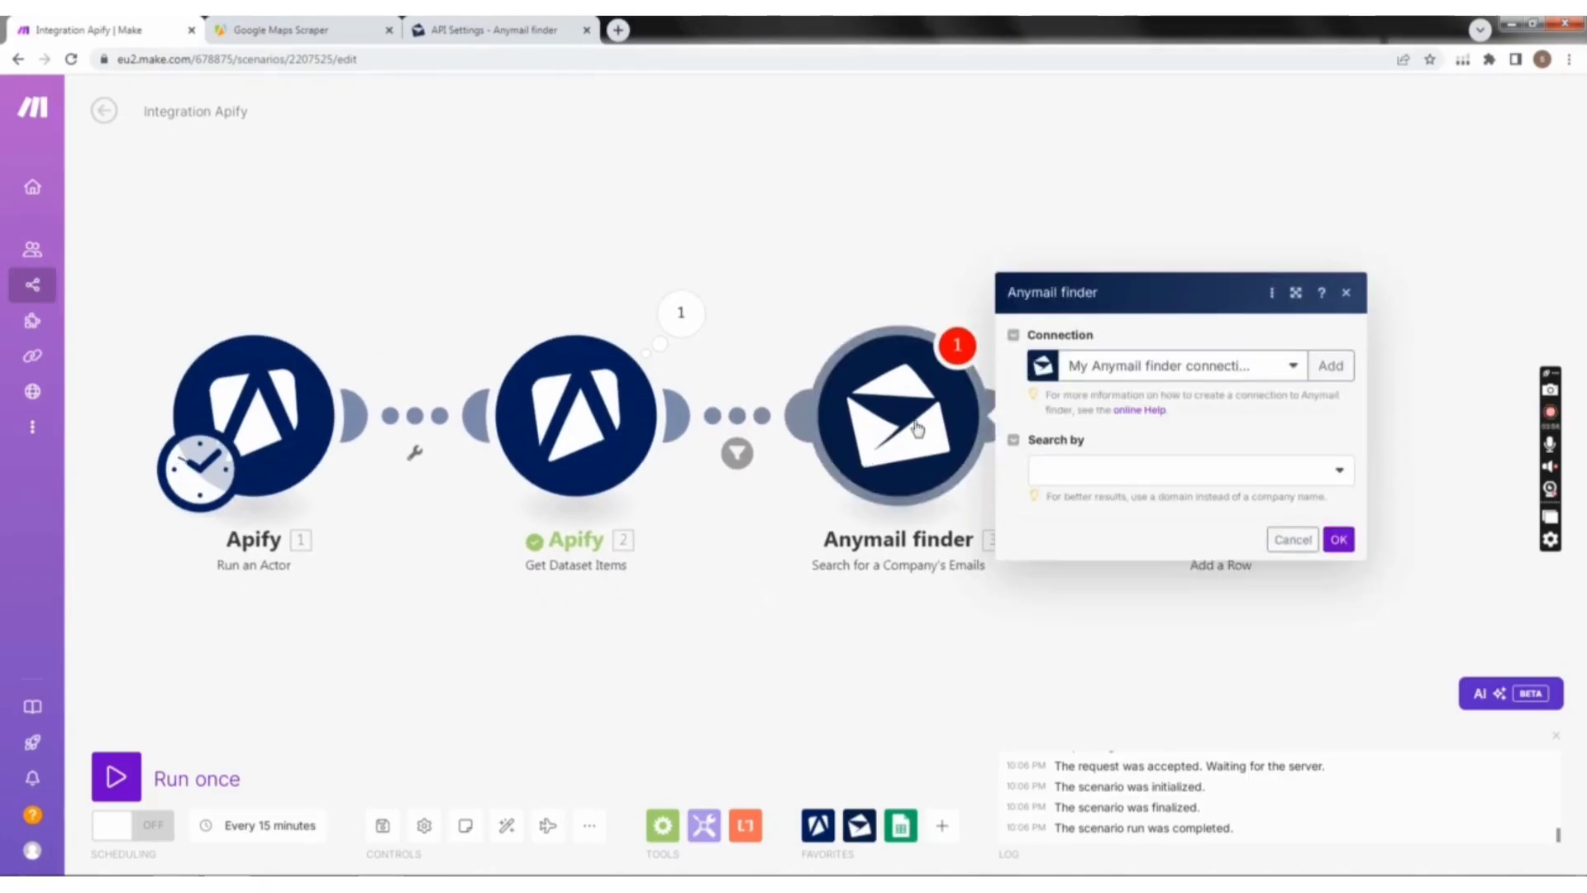
pyautogui.click(1323, 370)
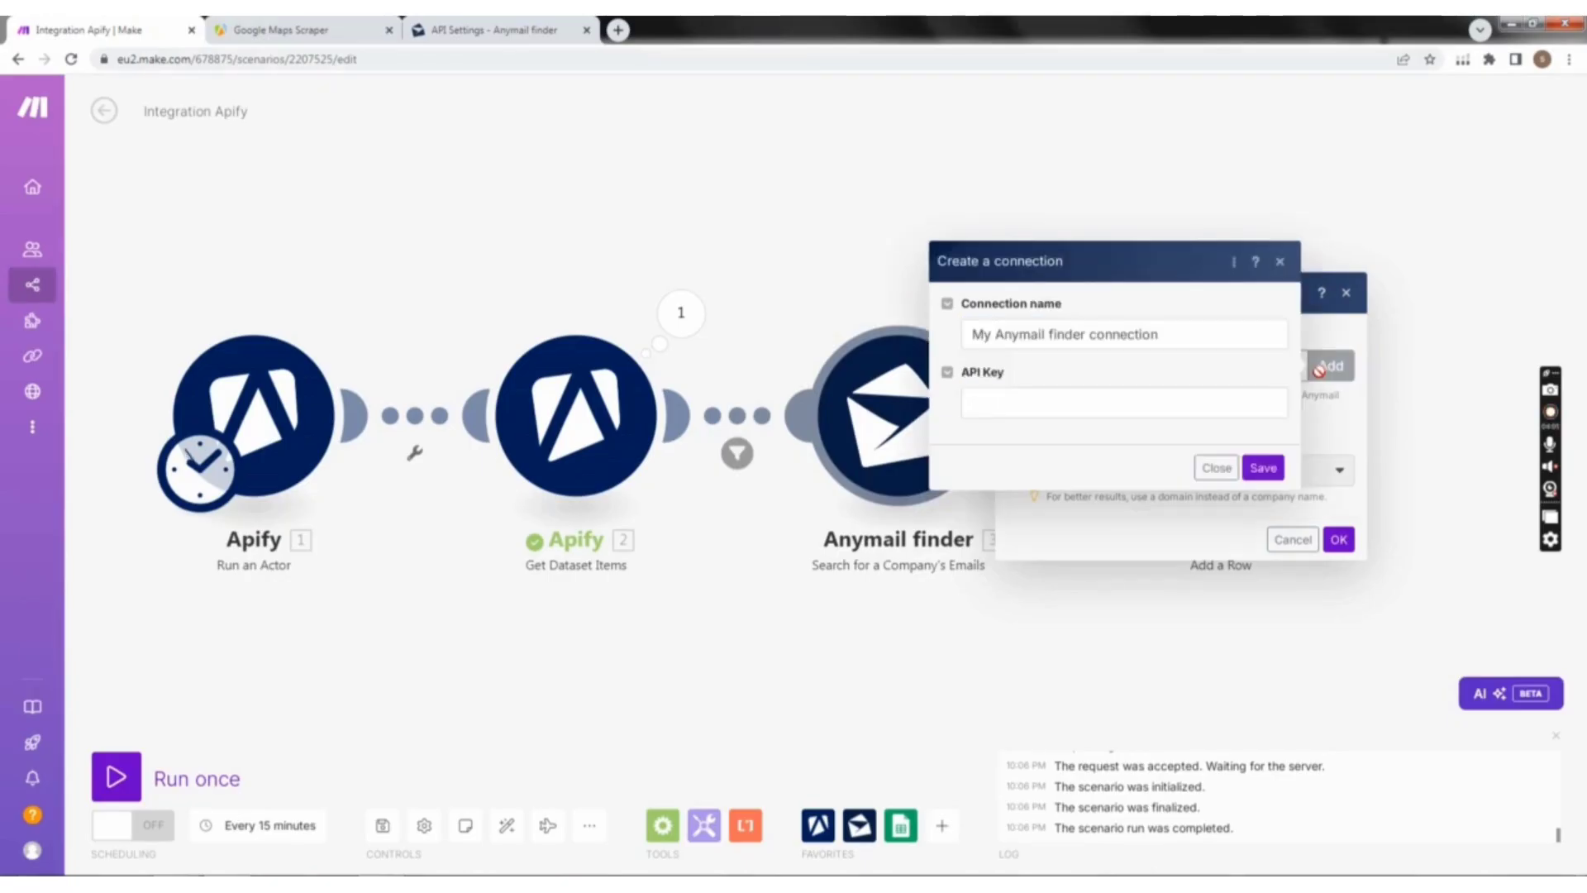
pyautogui.click(1129, 396)
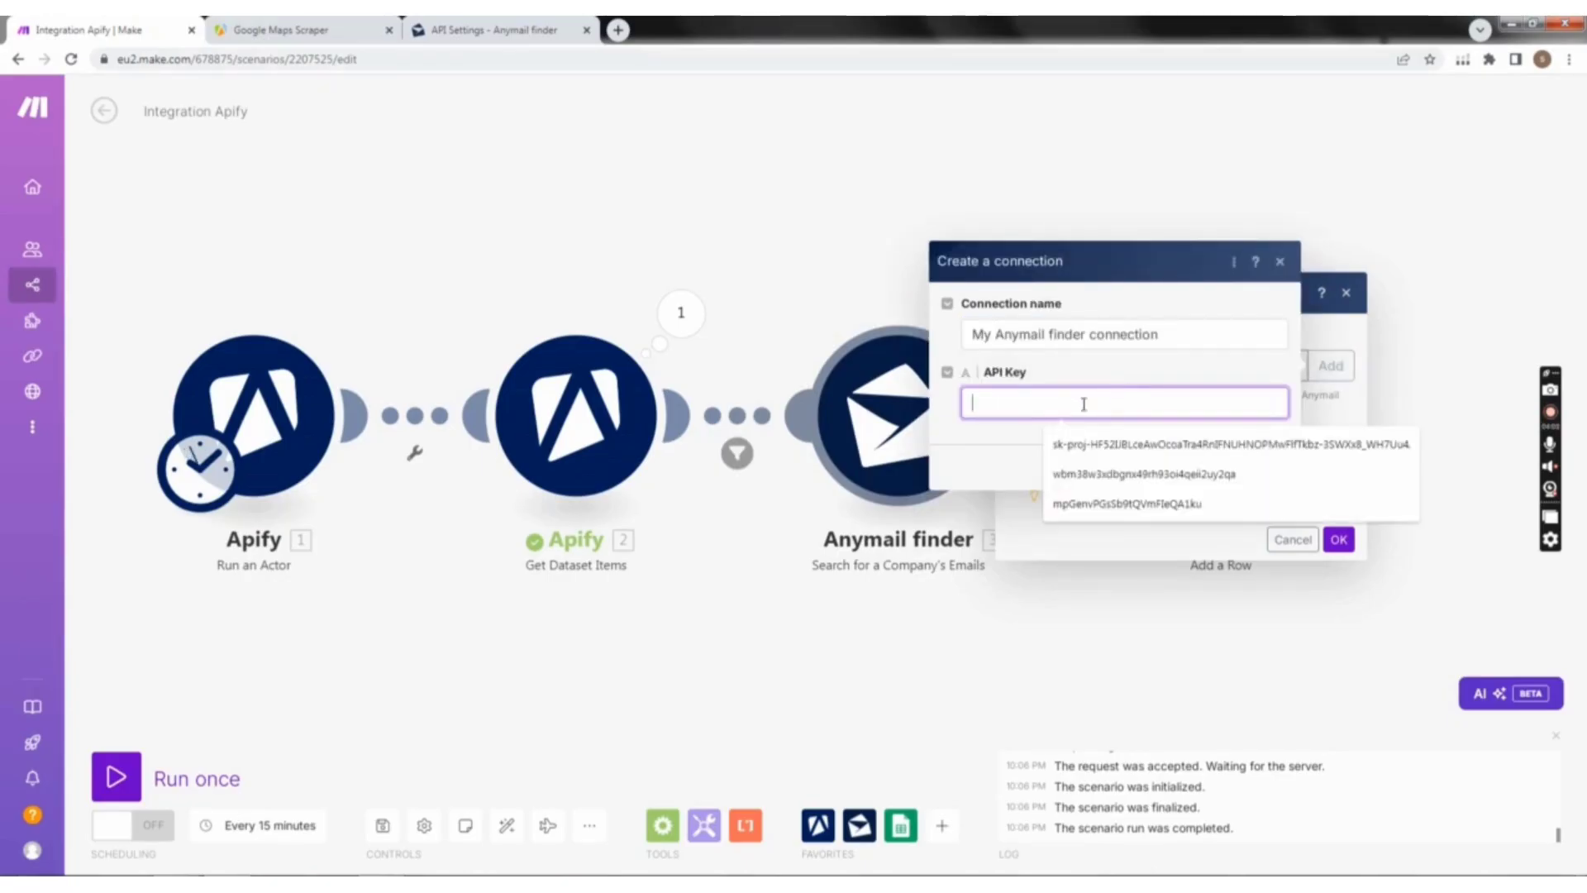
pyautogui.click(1279, 262)
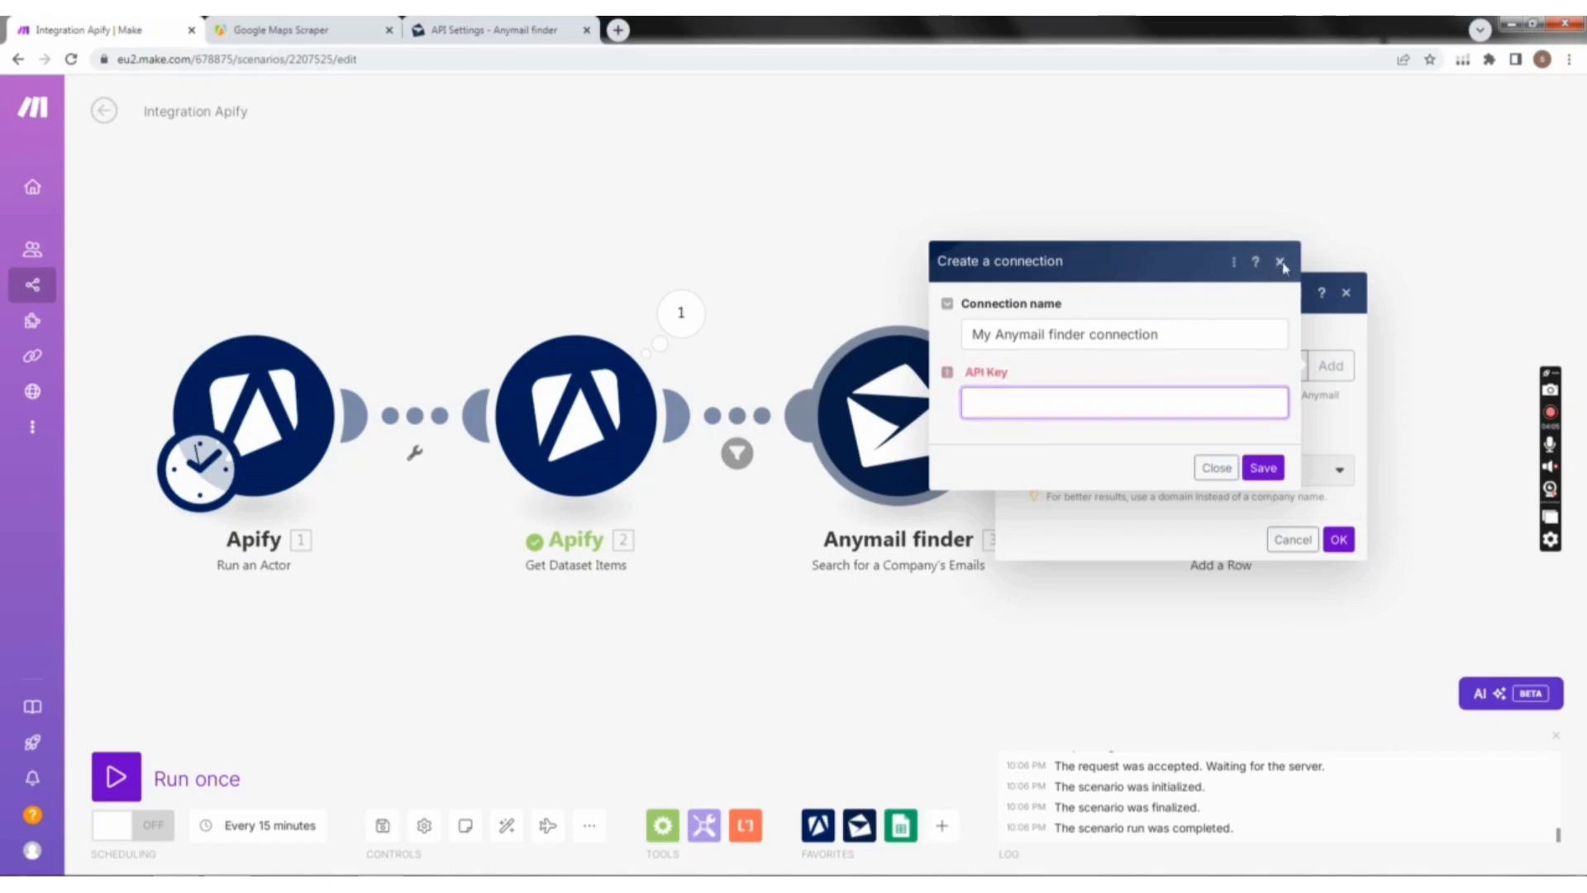
# Step: Set the Anymail finder module to search by Domain, map the domain to the dataset's website field and confirm
pyautogui.click(1191, 469)
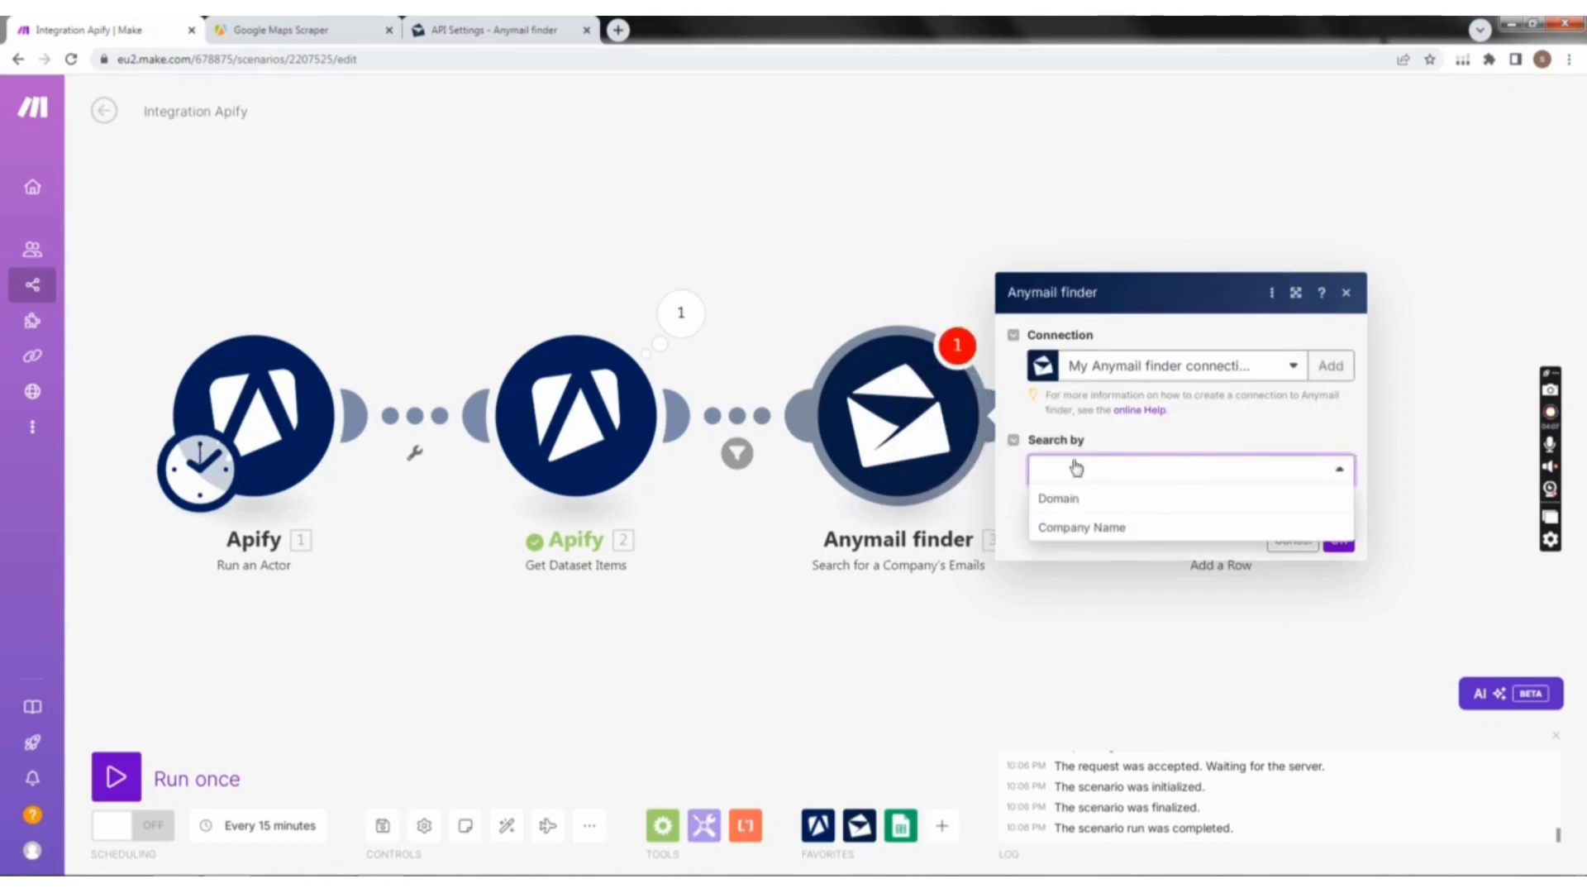
pyautogui.click(1109, 503)
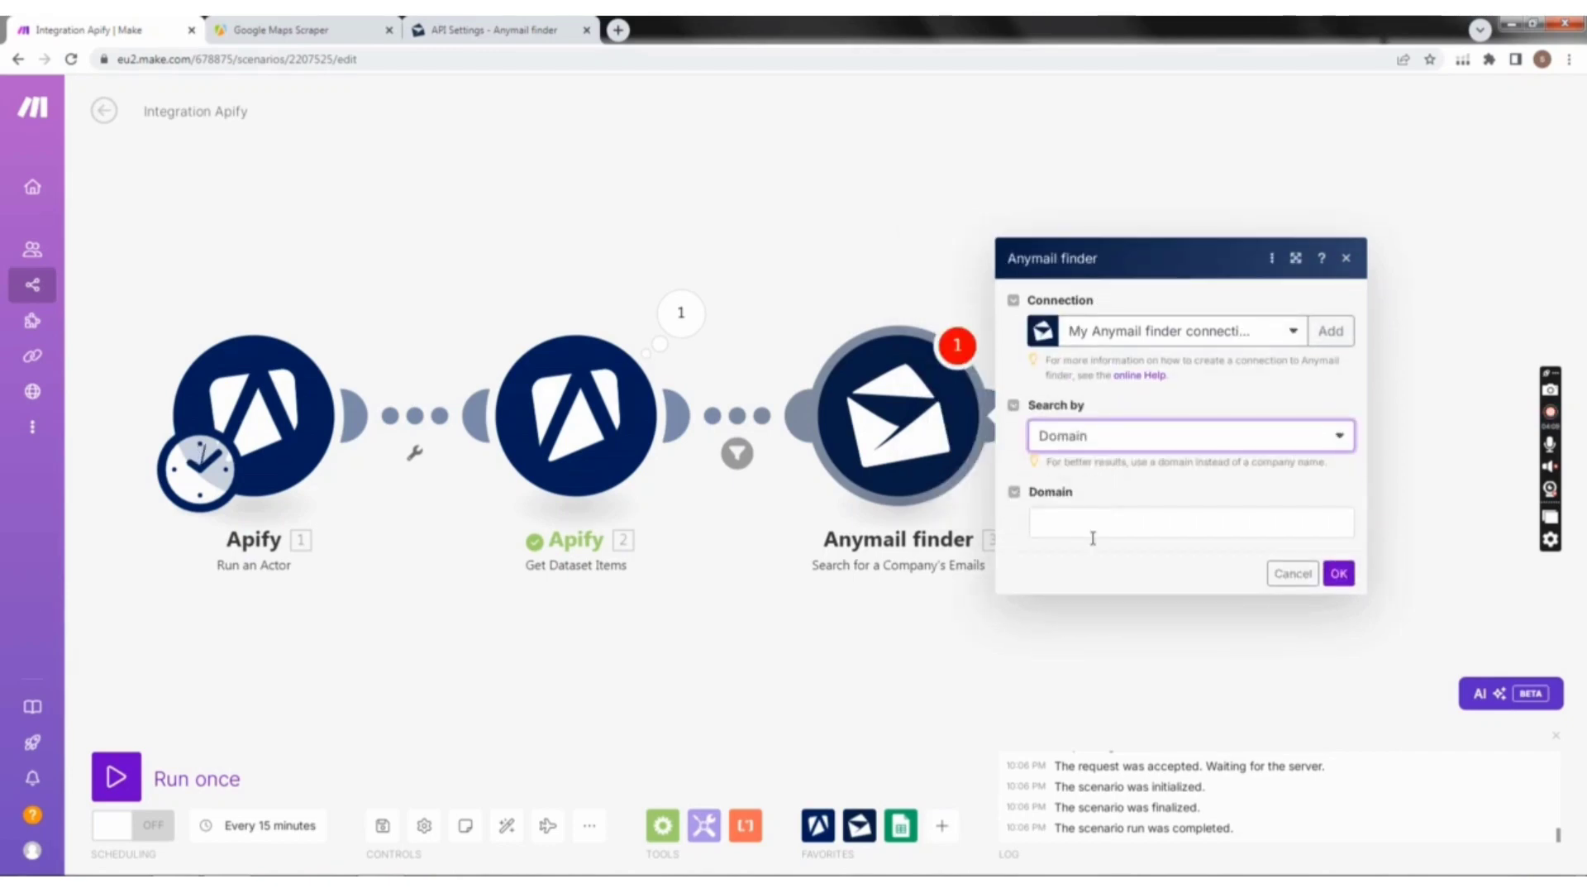
pyautogui.click(1093, 528)
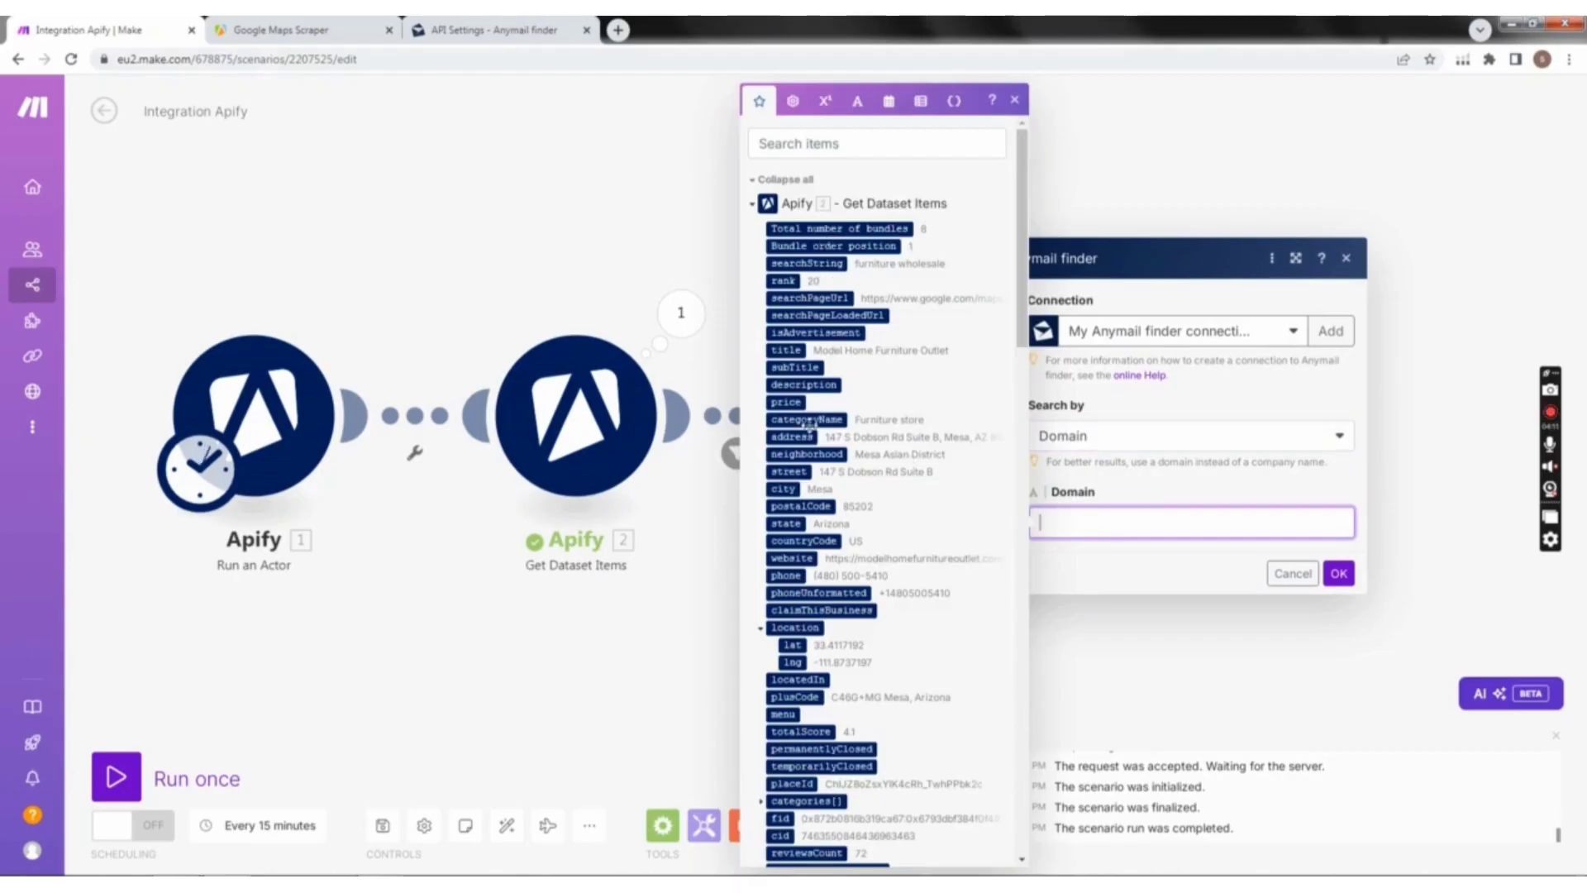
pyautogui.click(791, 558)
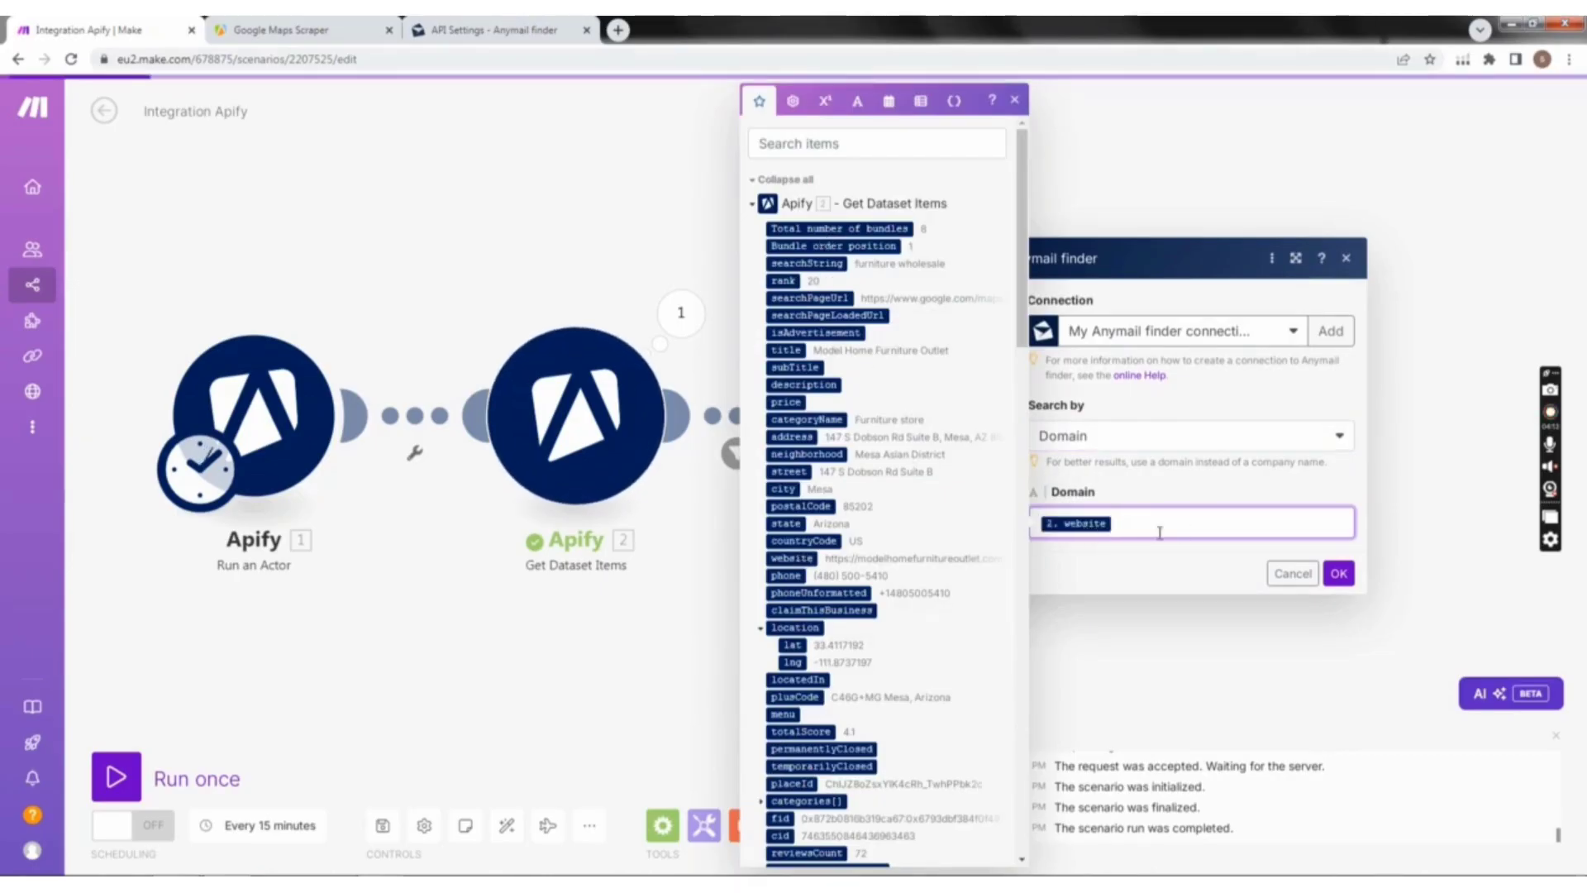
pyautogui.click(1339, 576)
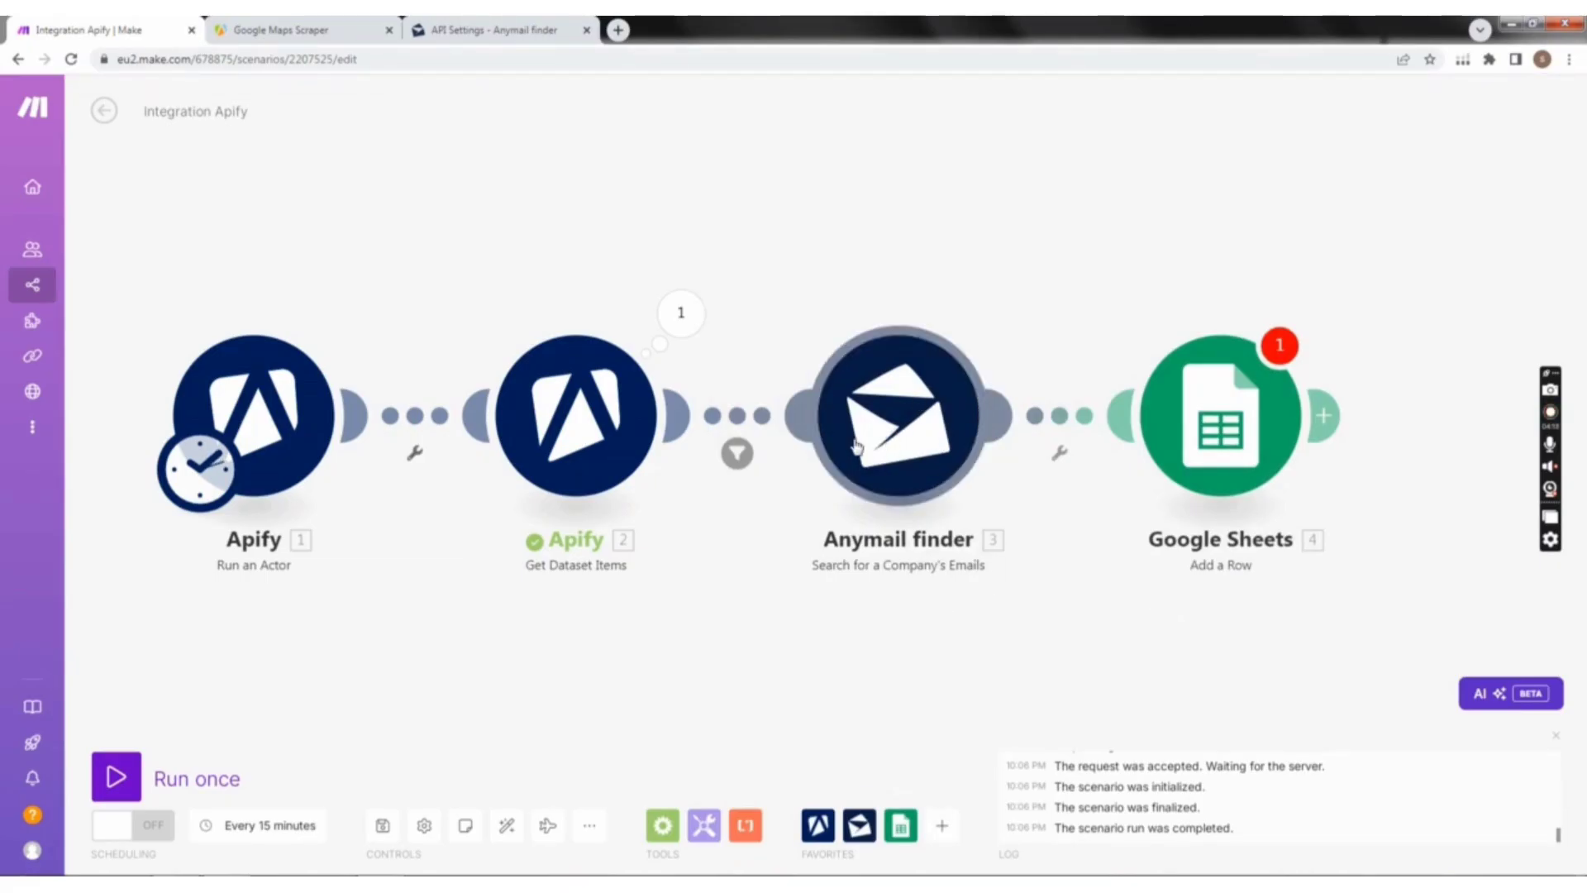
pyautogui.click(1070, 420)
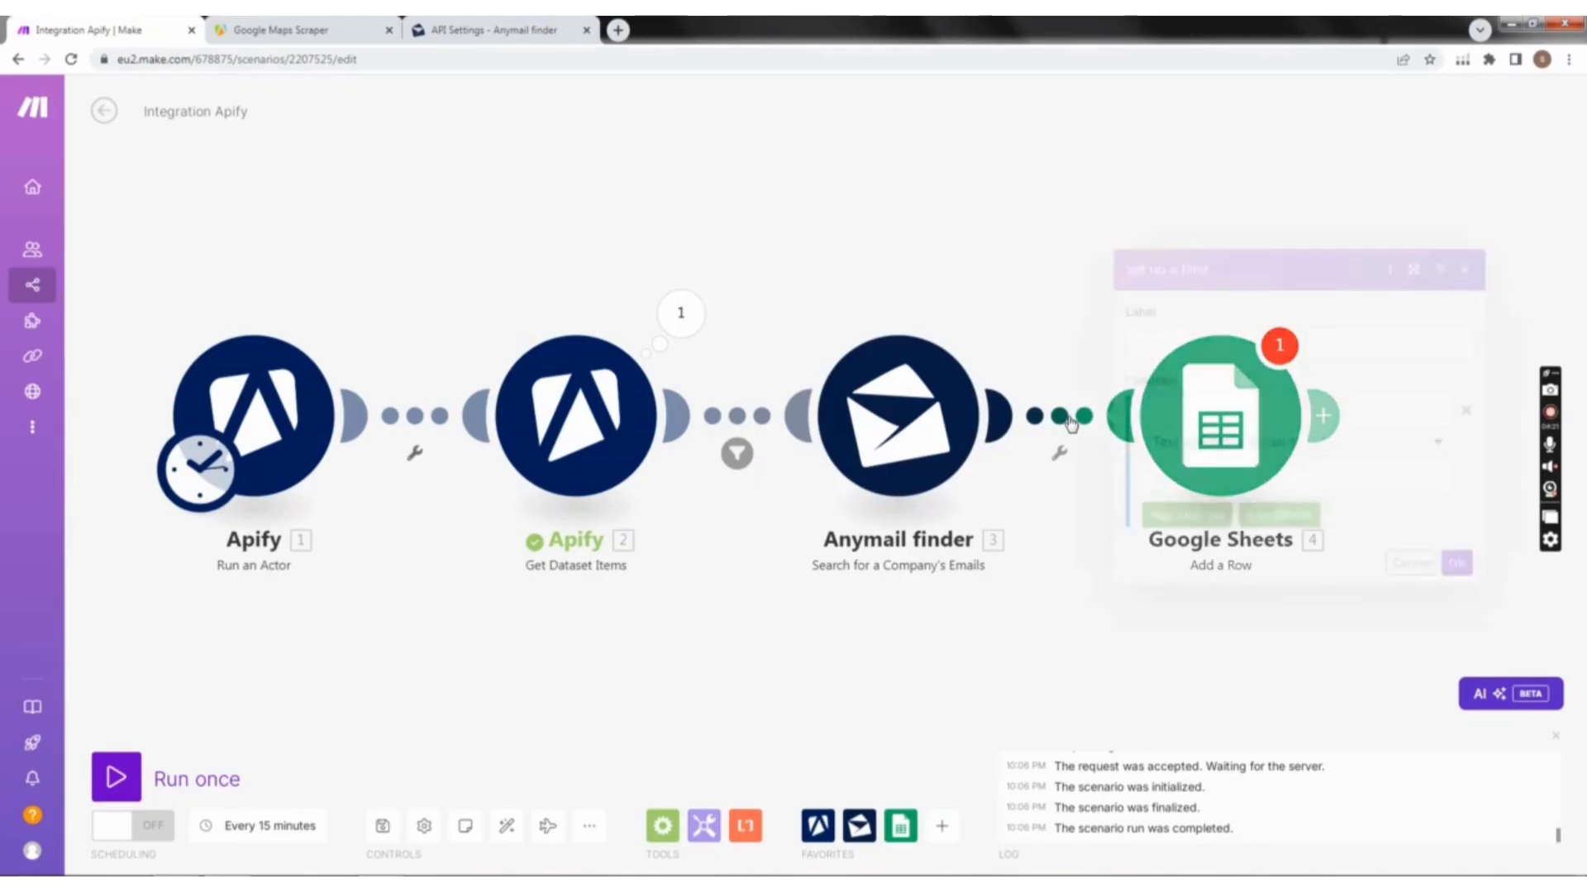
pyautogui.rightClick(1074, 423)
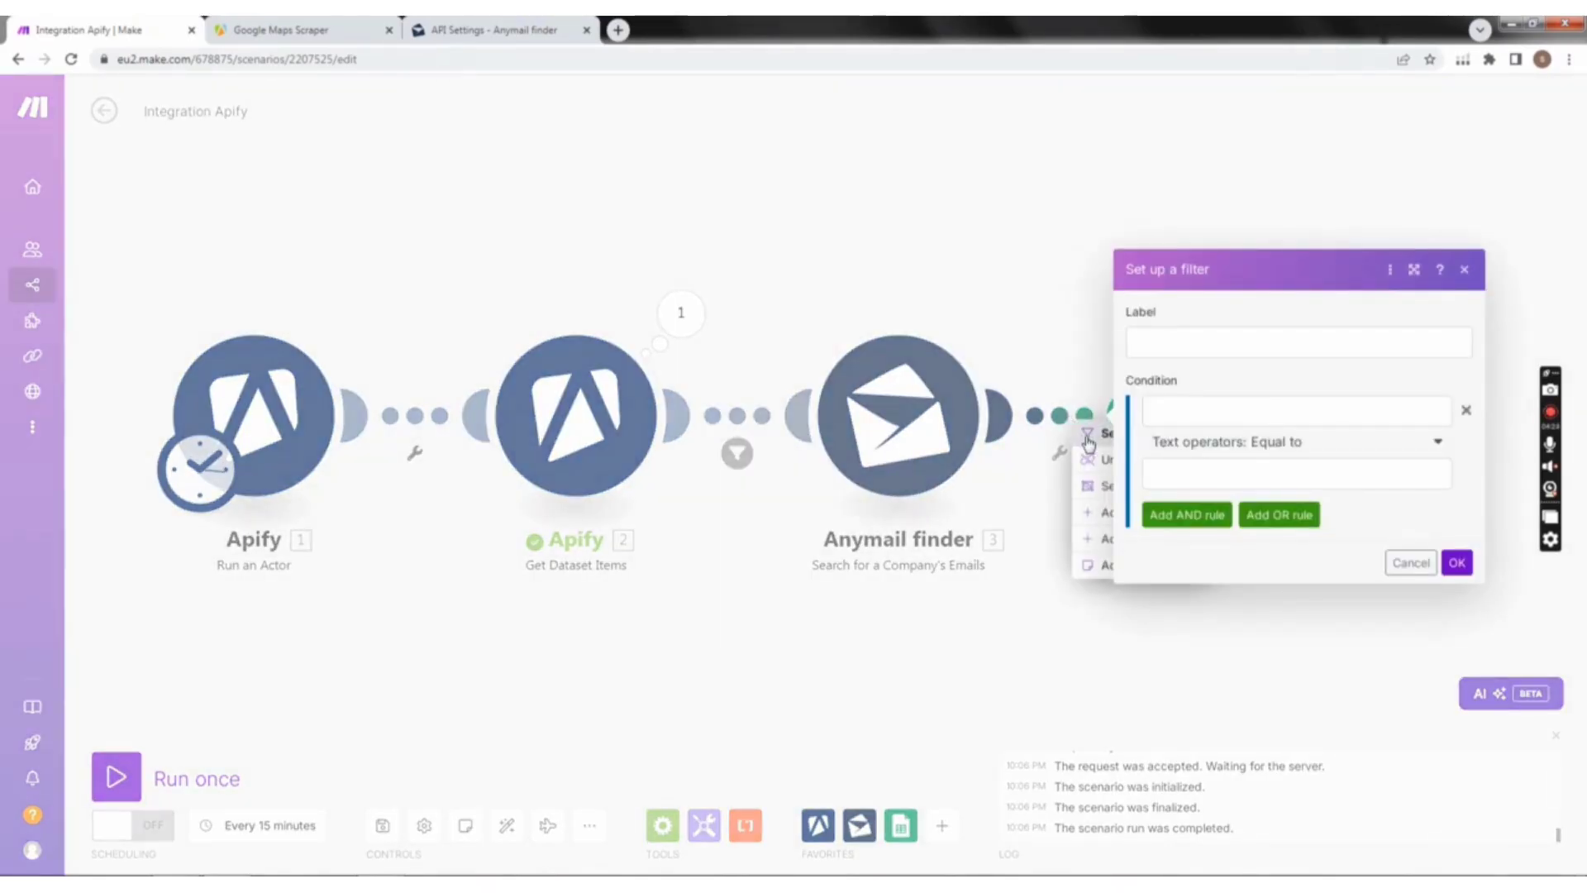
pyautogui.click(1044, 597)
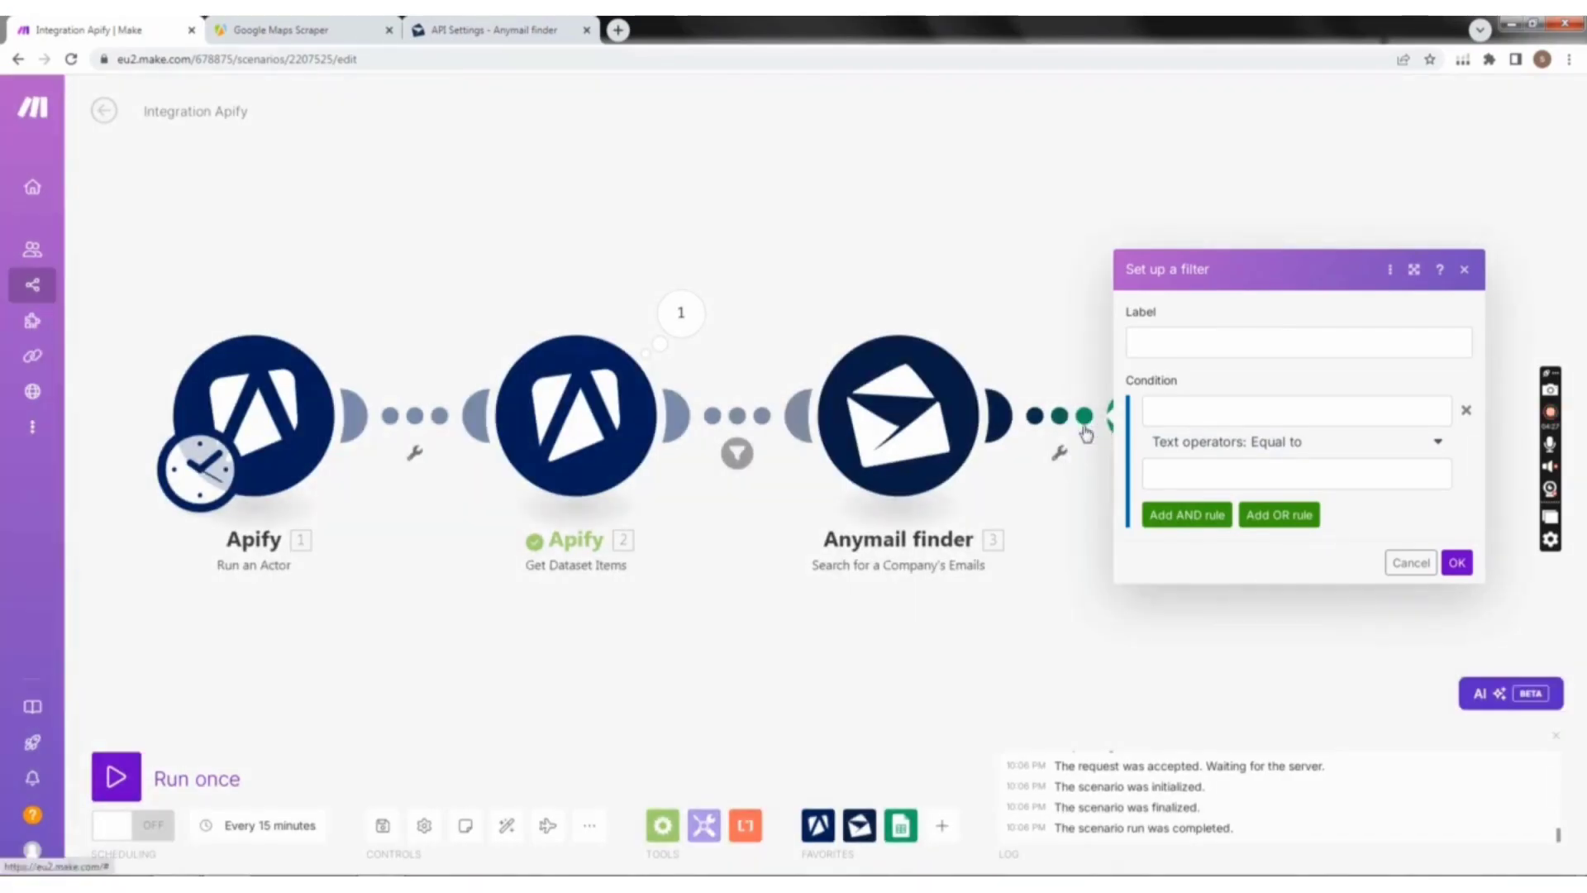
pyautogui.click(1464, 269)
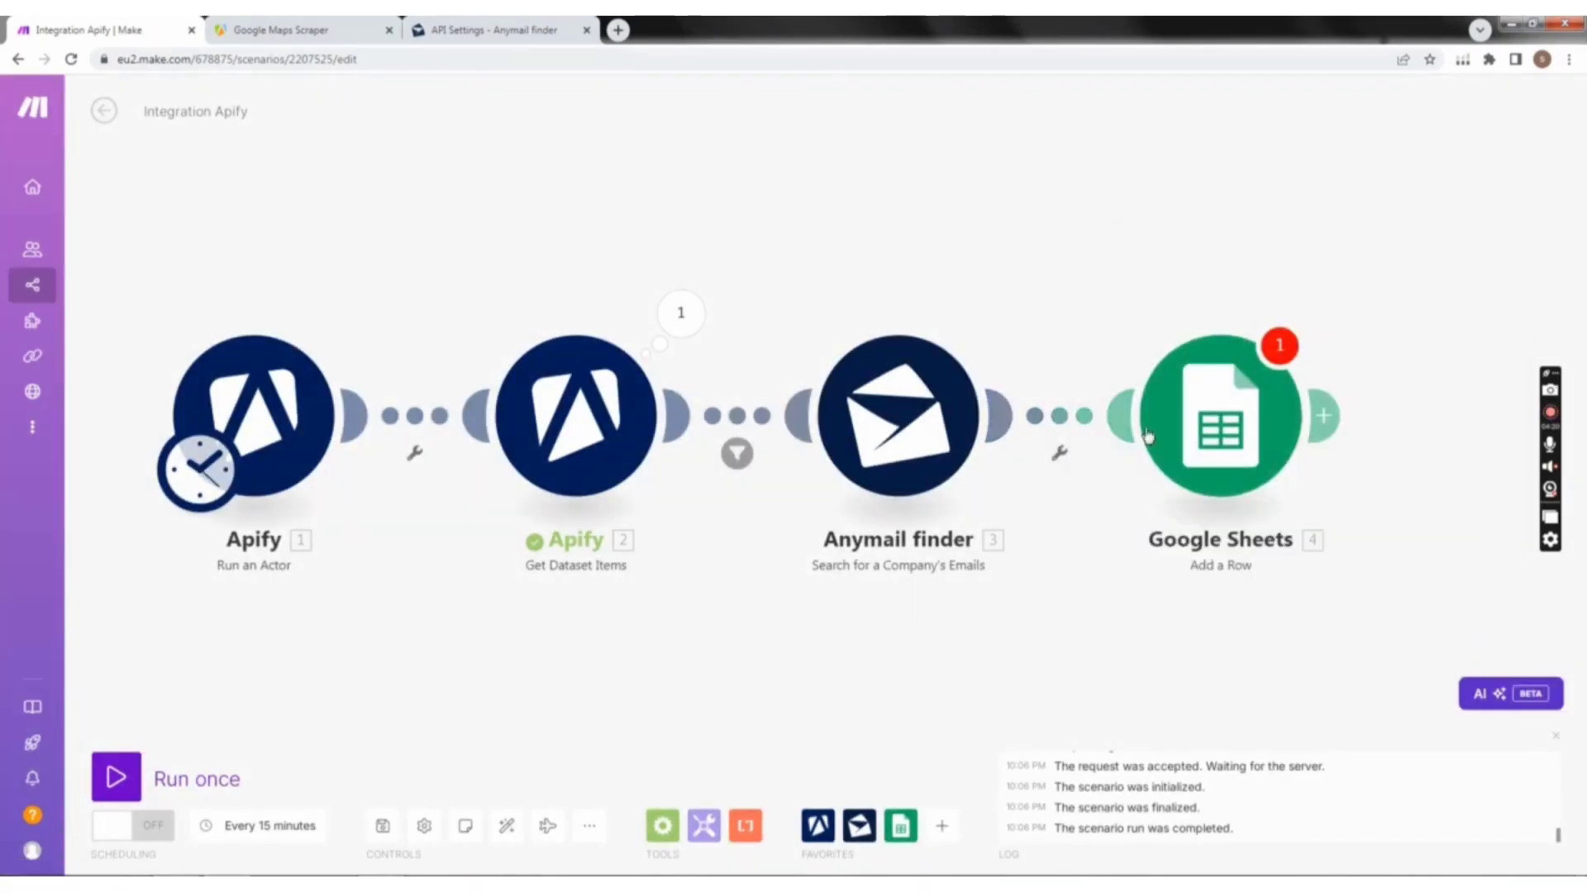
# Step: Add a filter labelled "email" between Anymail finder and Google Sheets with the condition that Anymail finder's Email List[] exists
pyautogui.rightClick(1078, 426)
pyautogui.click(1091, 447)
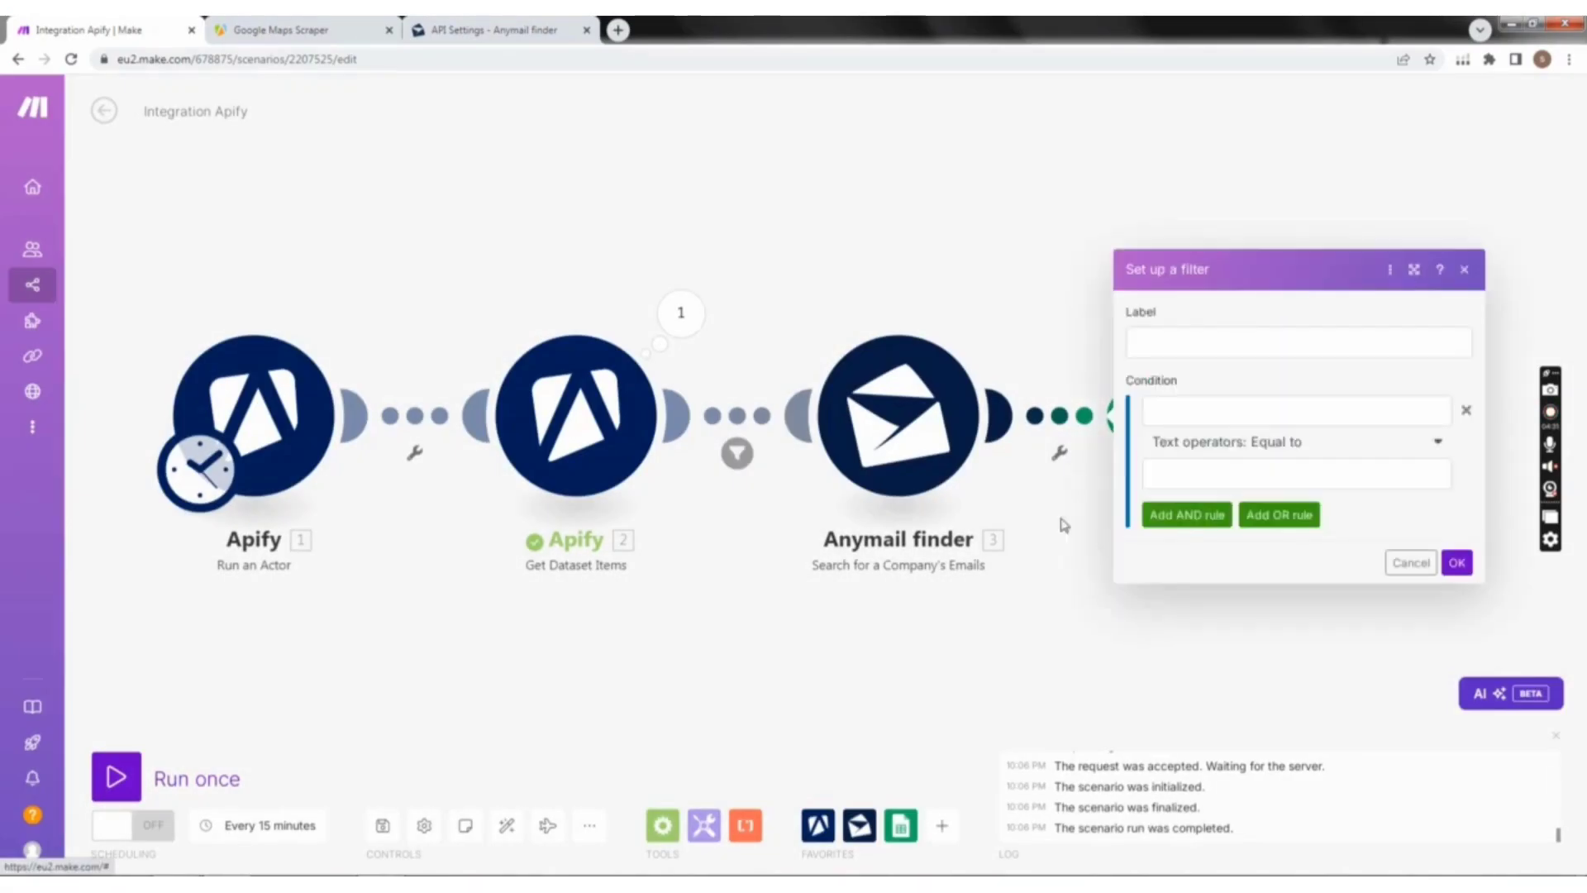
pyautogui.click(1199, 344)
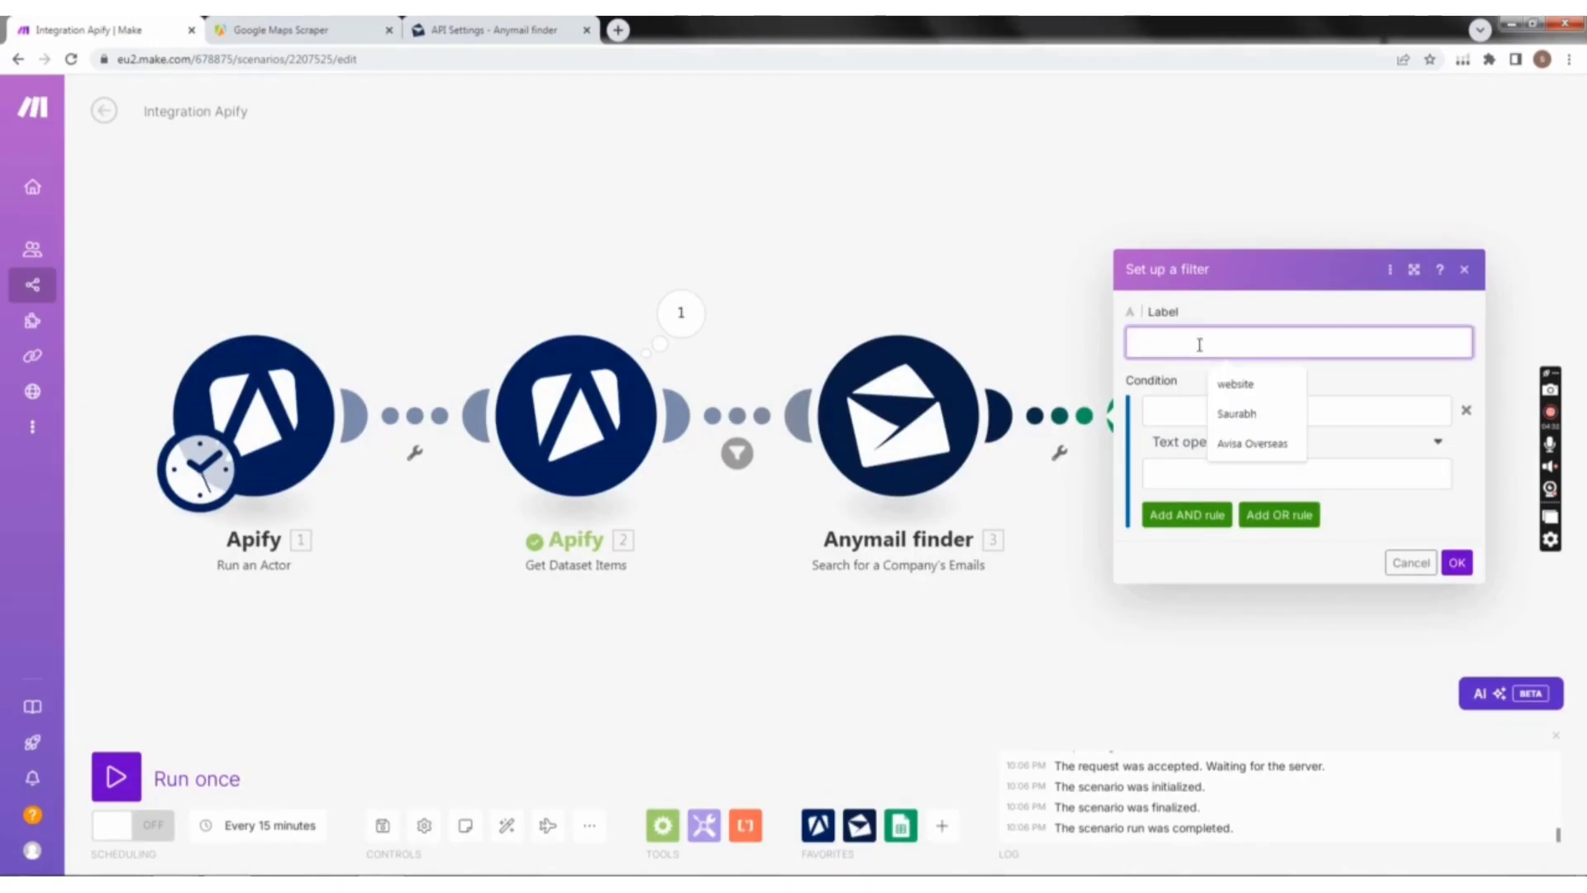
pyautogui.click(1187, 347)
pyautogui.write('email')
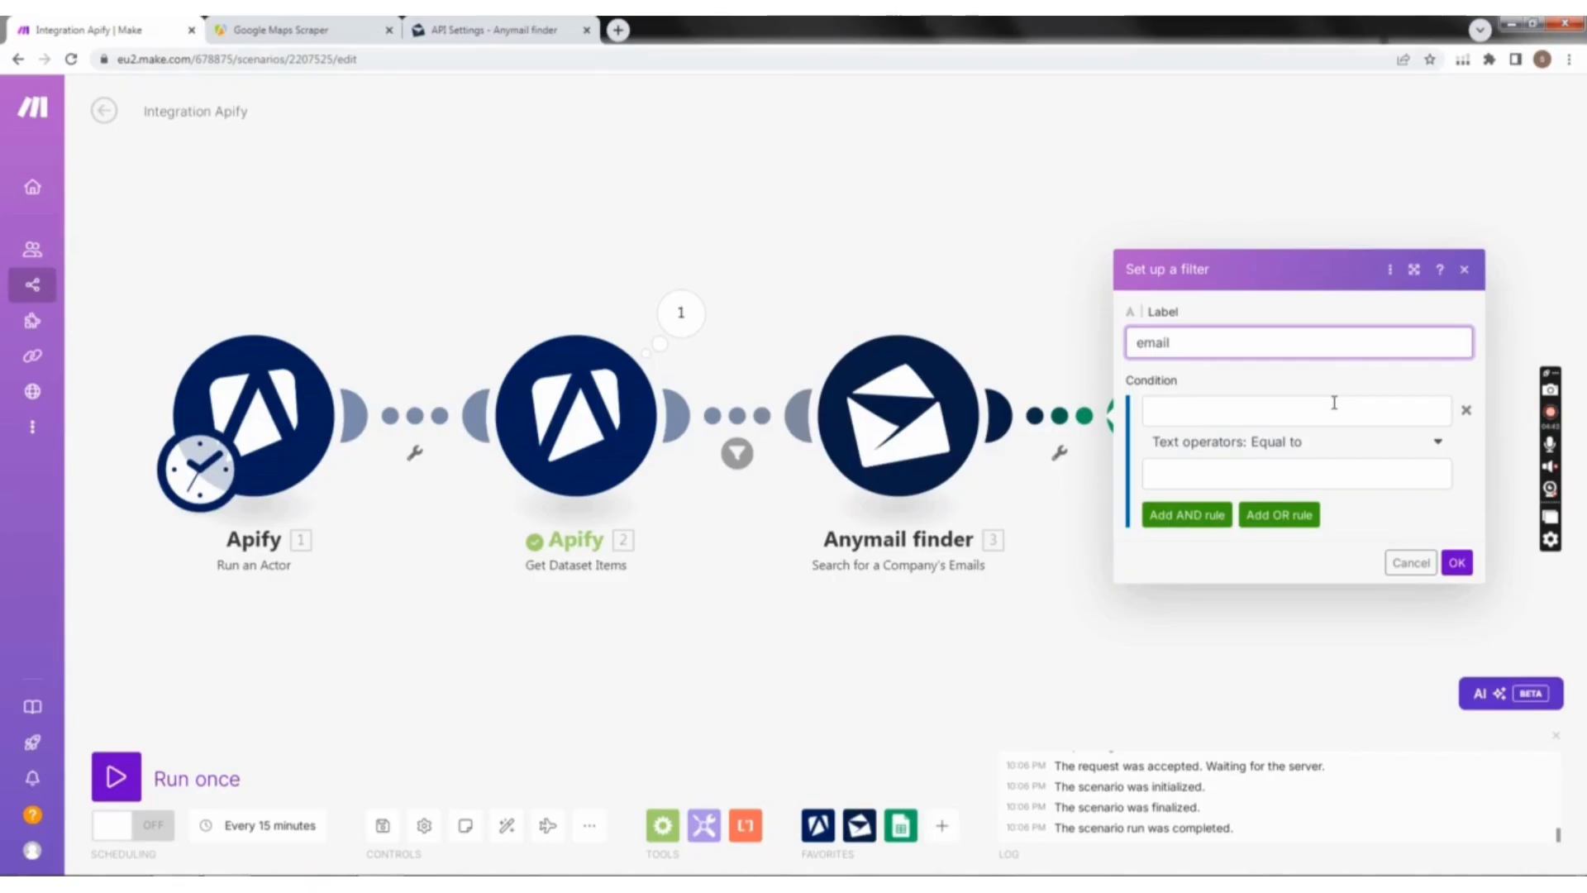
pyautogui.click(1334, 405)
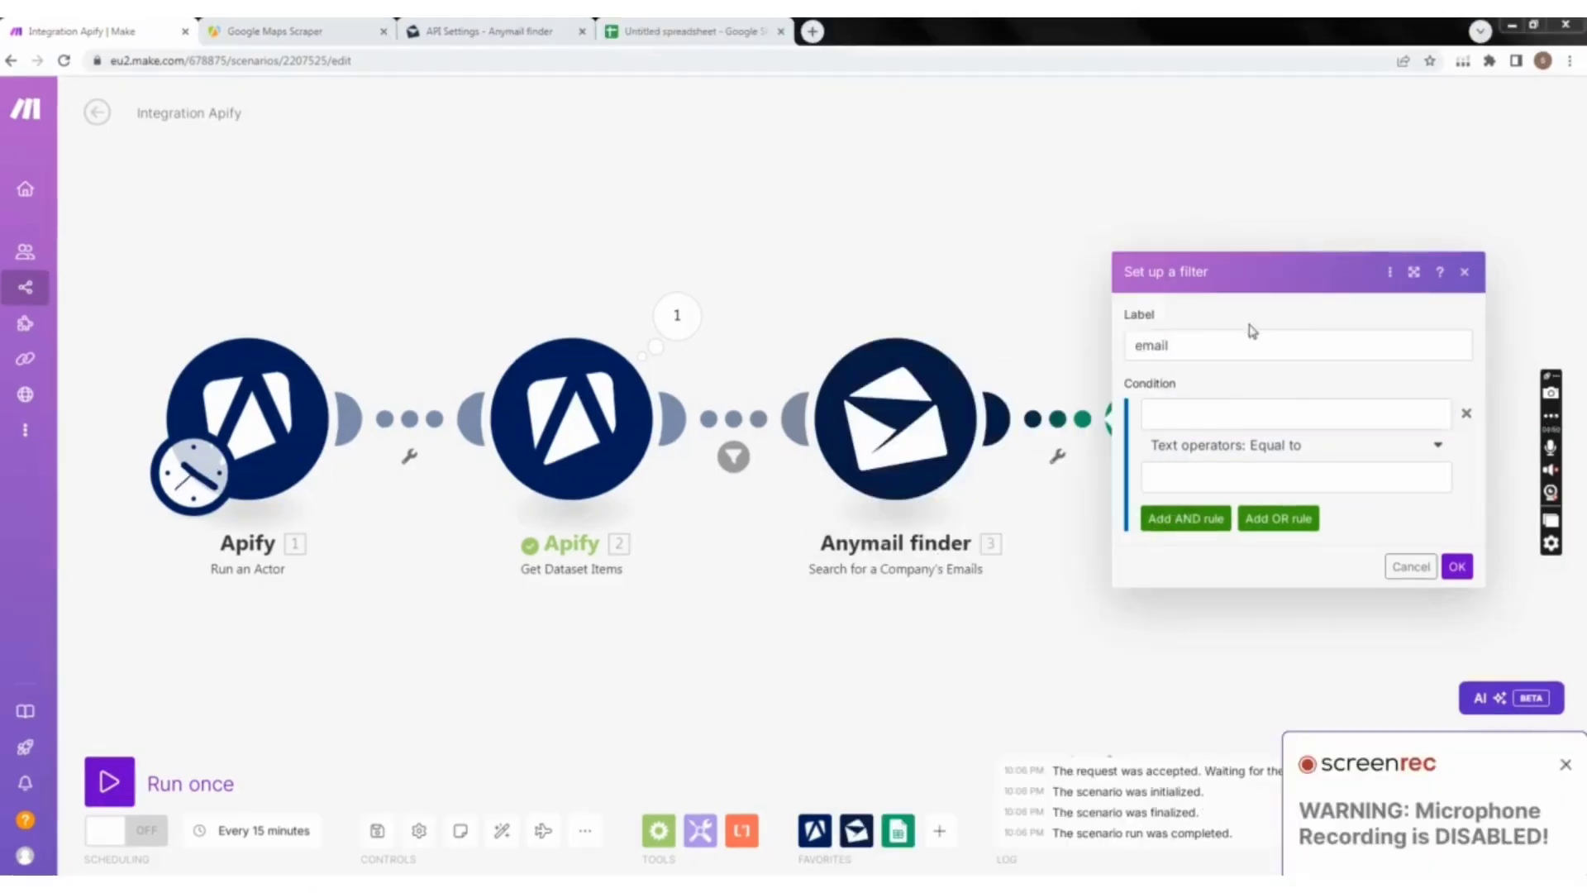
pyautogui.click(1195, 415)
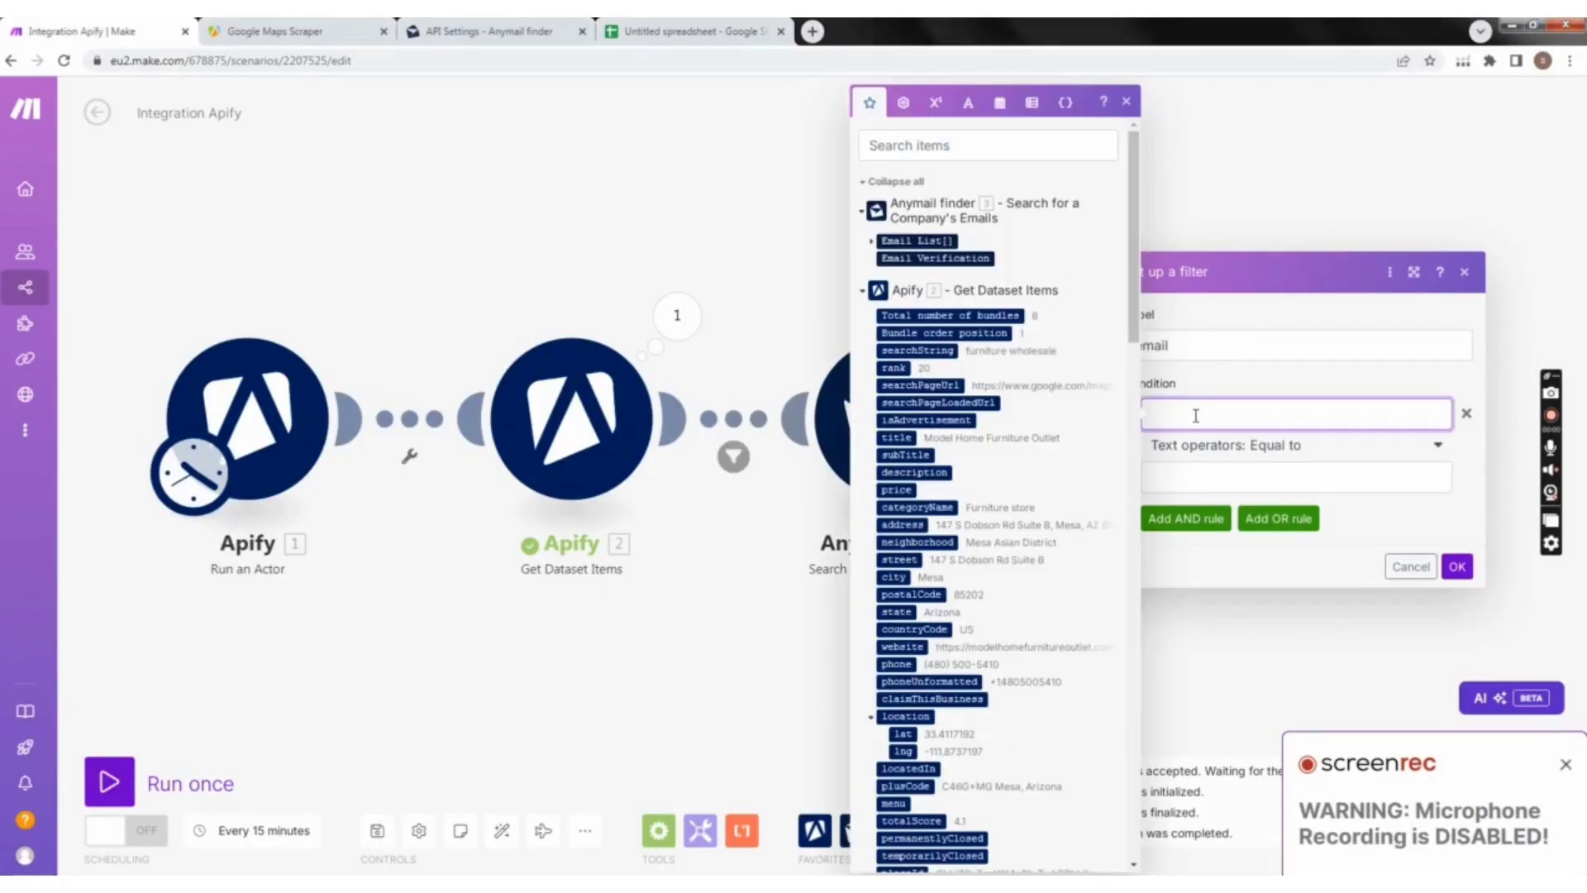
pyautogui.click(933, 240)
pyautogui.click(1248, 454)
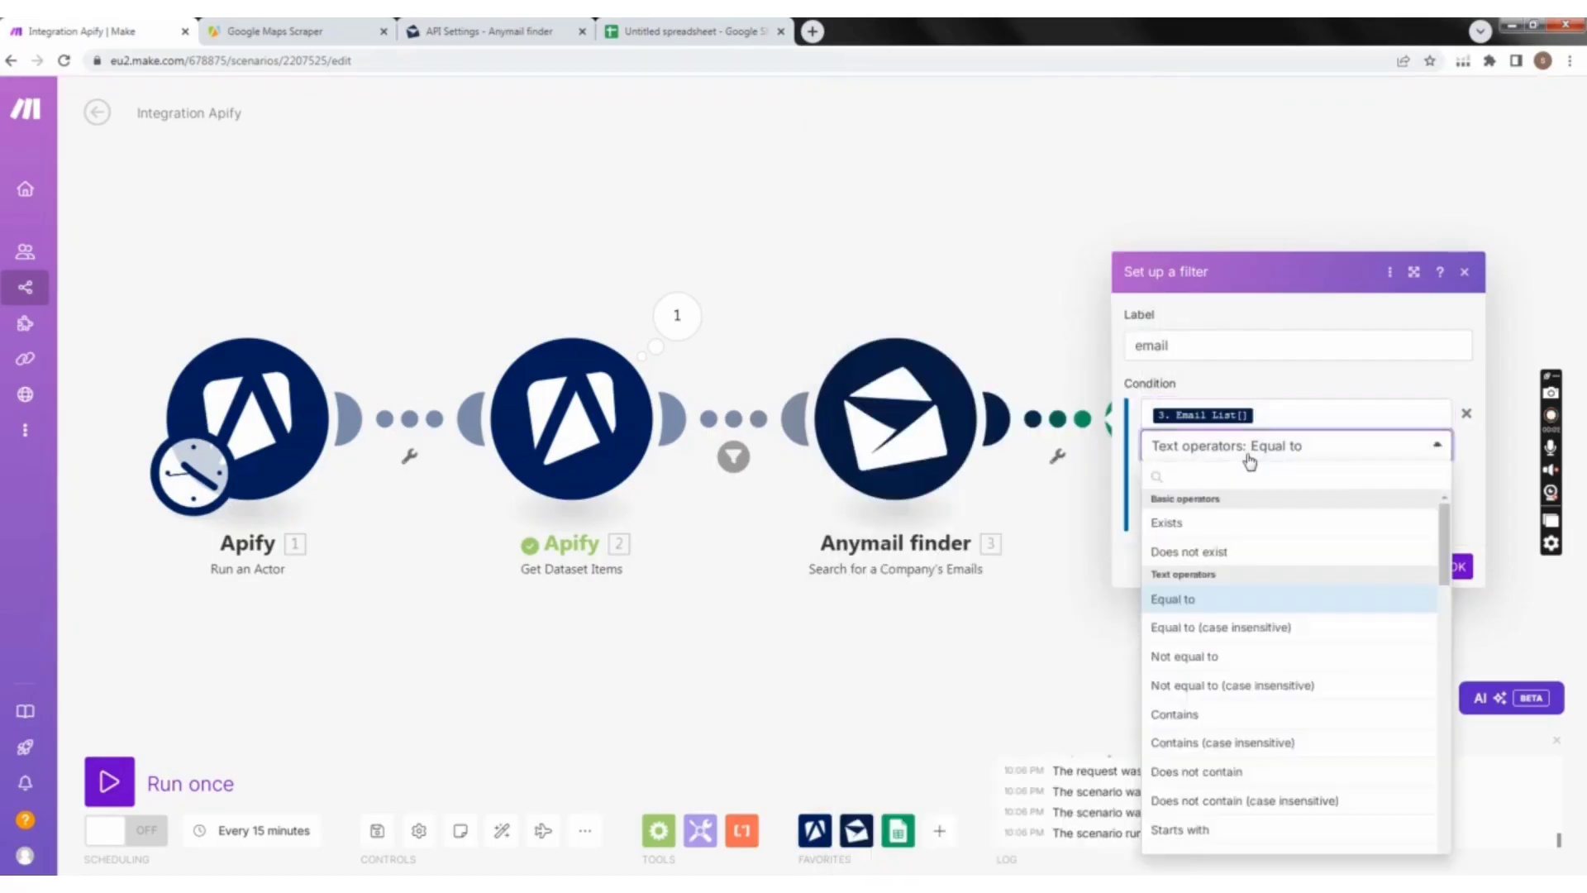
pyautogui.click(1186, 524)
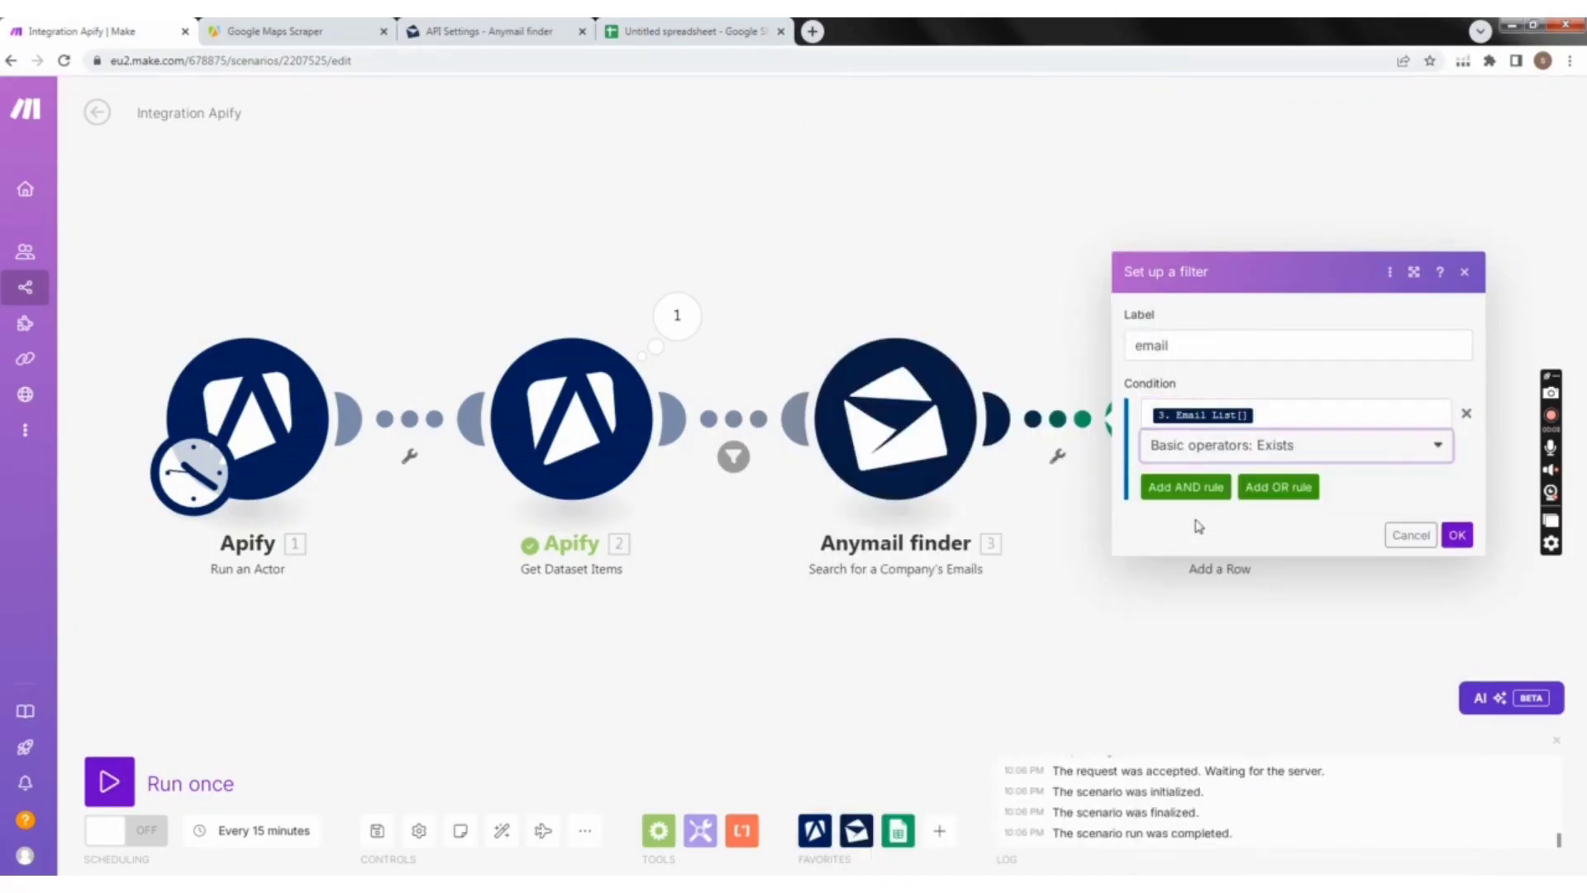
pyautogui.click(1457, 535)
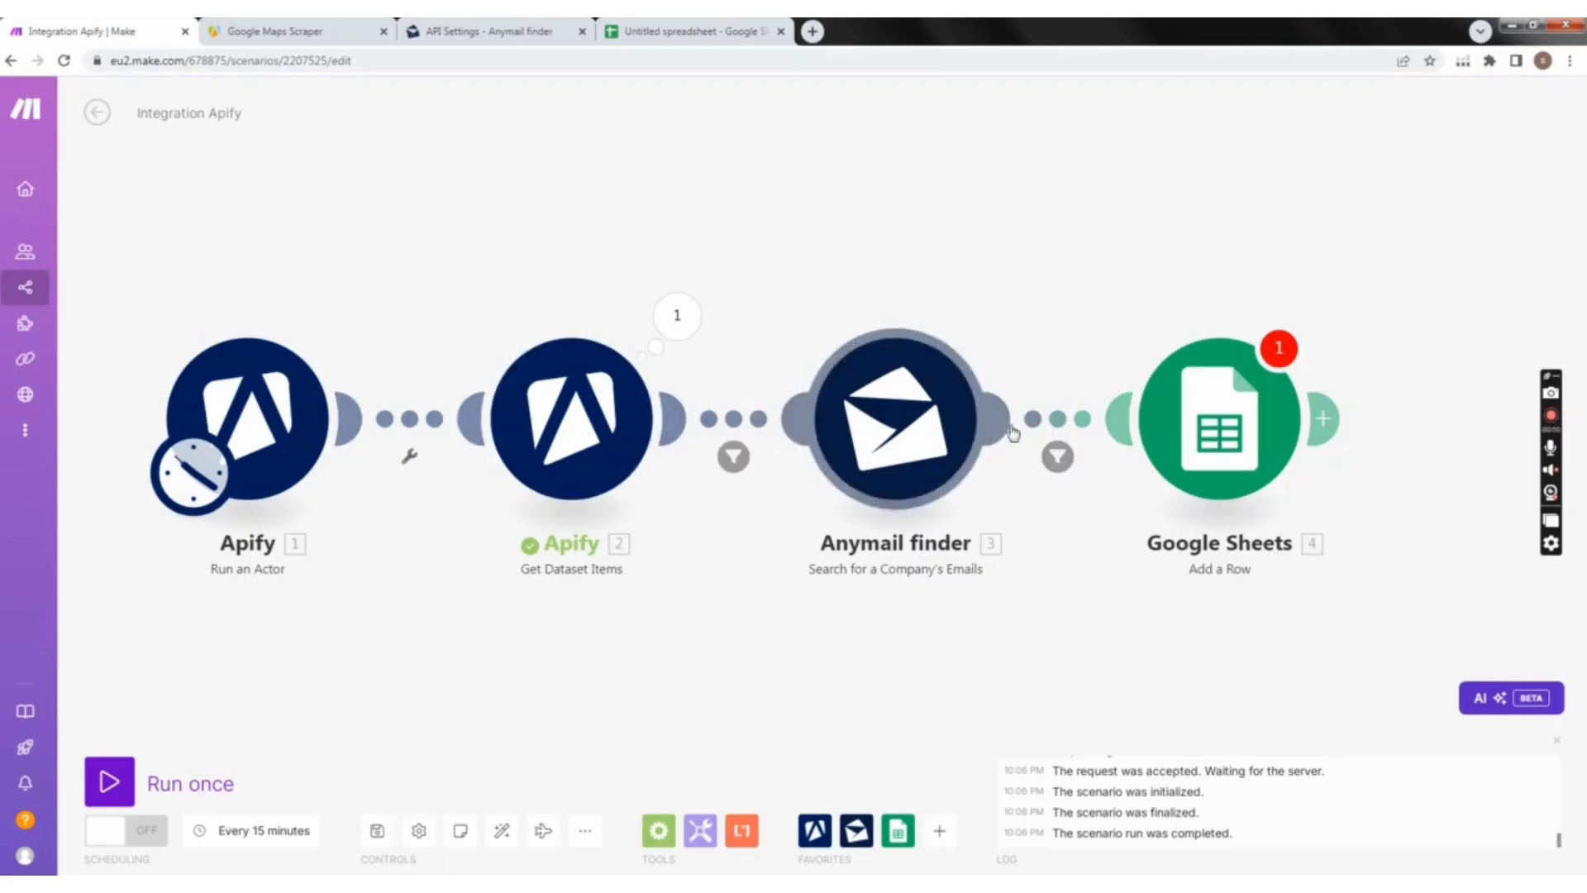
# Step: Open the Google Sheets module's settings and create a Google connection by signing in and granting Make access to the Google account
pyautogui.click(1223, 485)
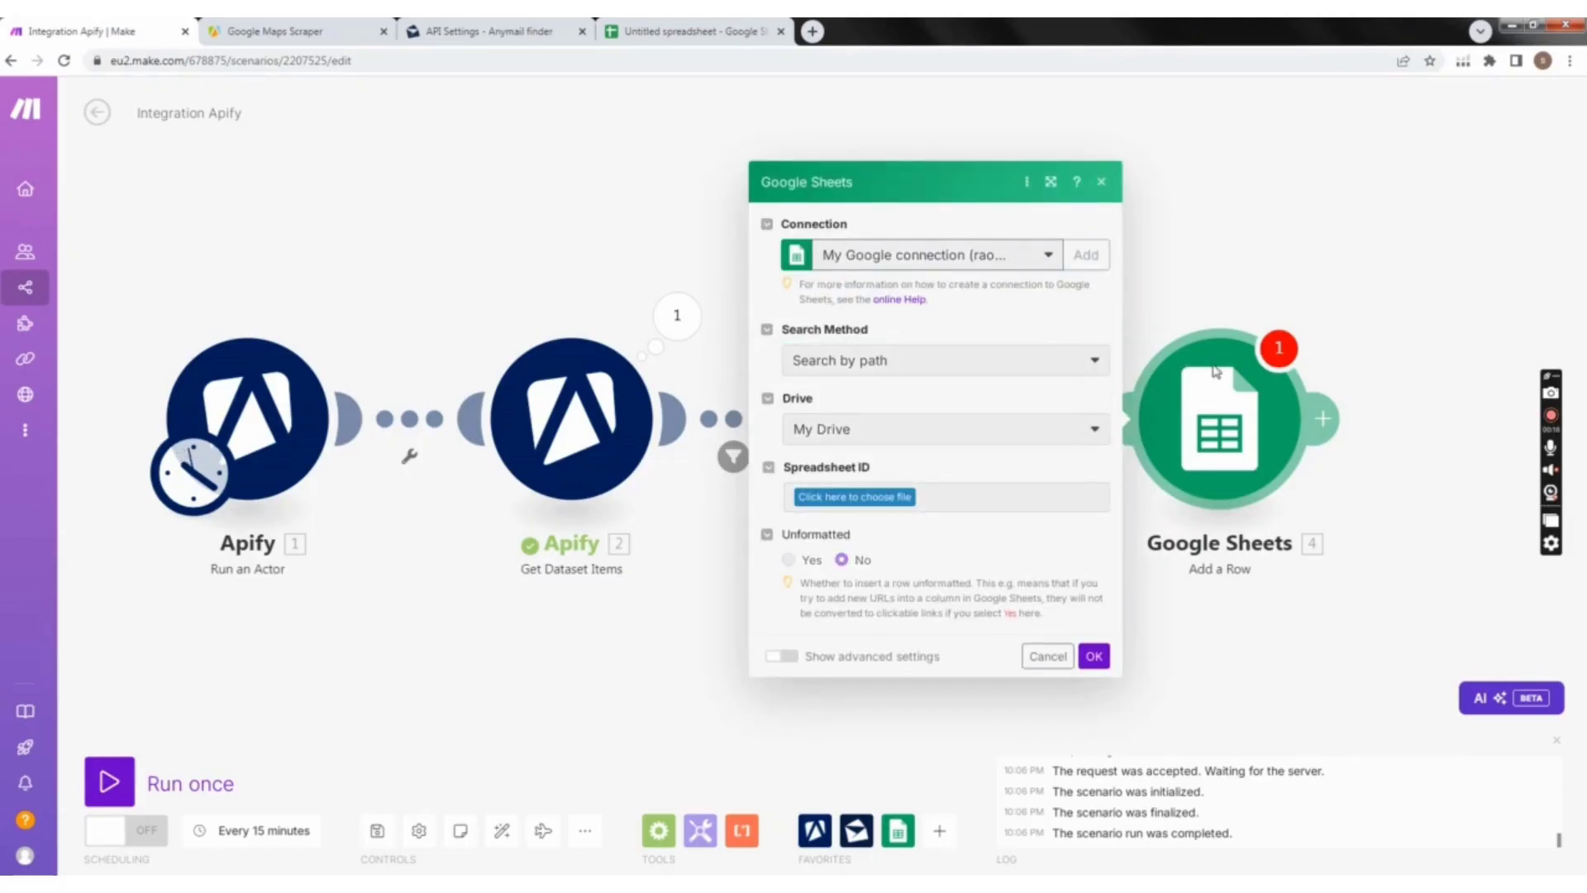
pyautogui.click(1417, 433)
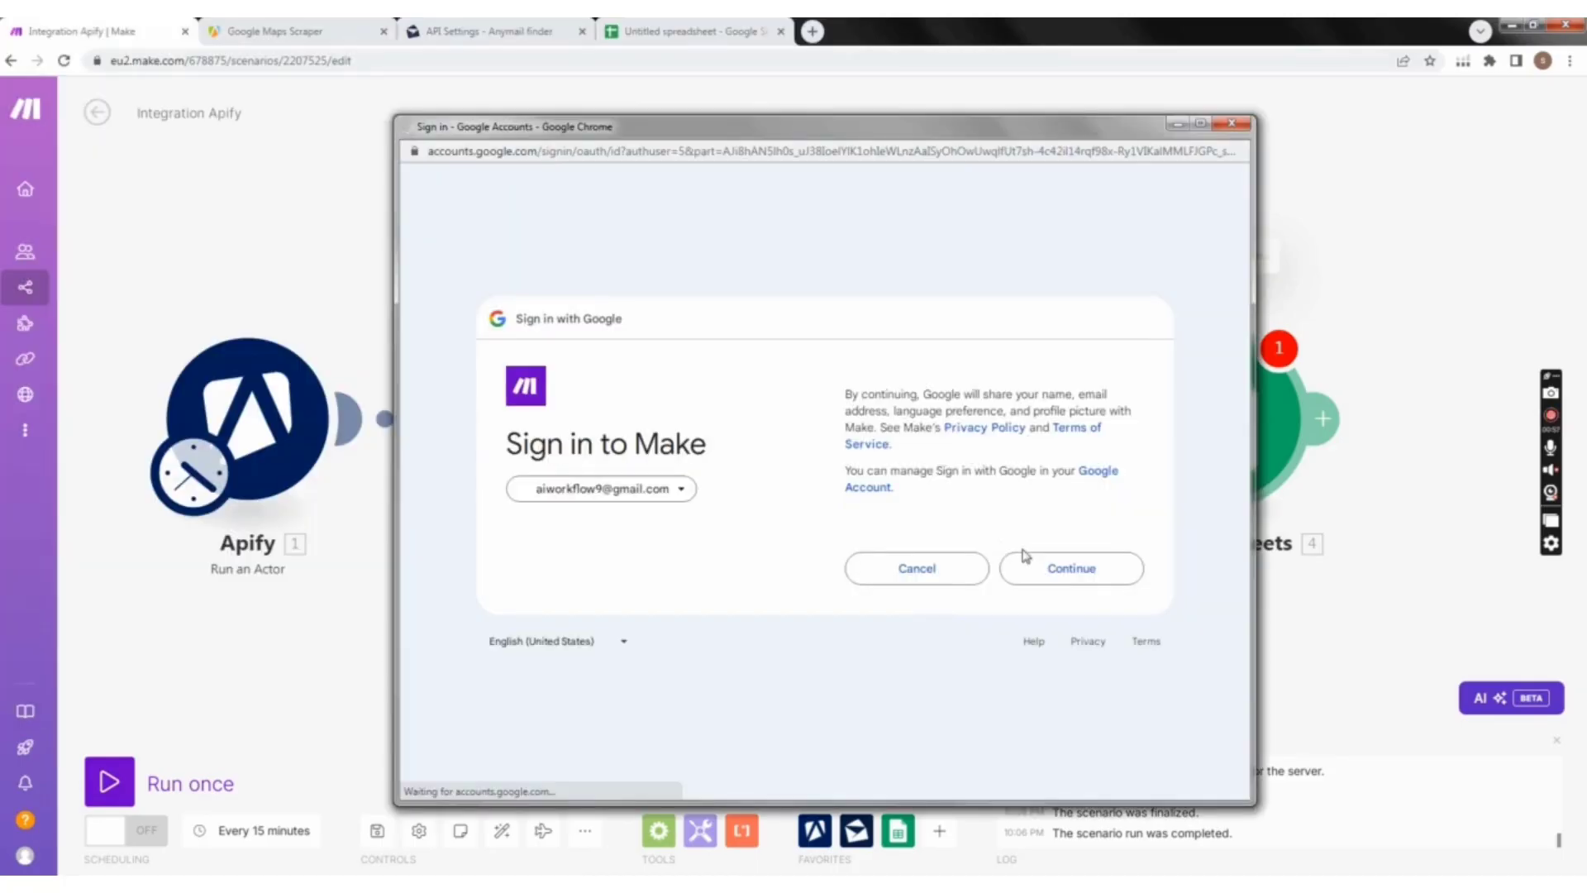
pyautogui.click(1073, 569)
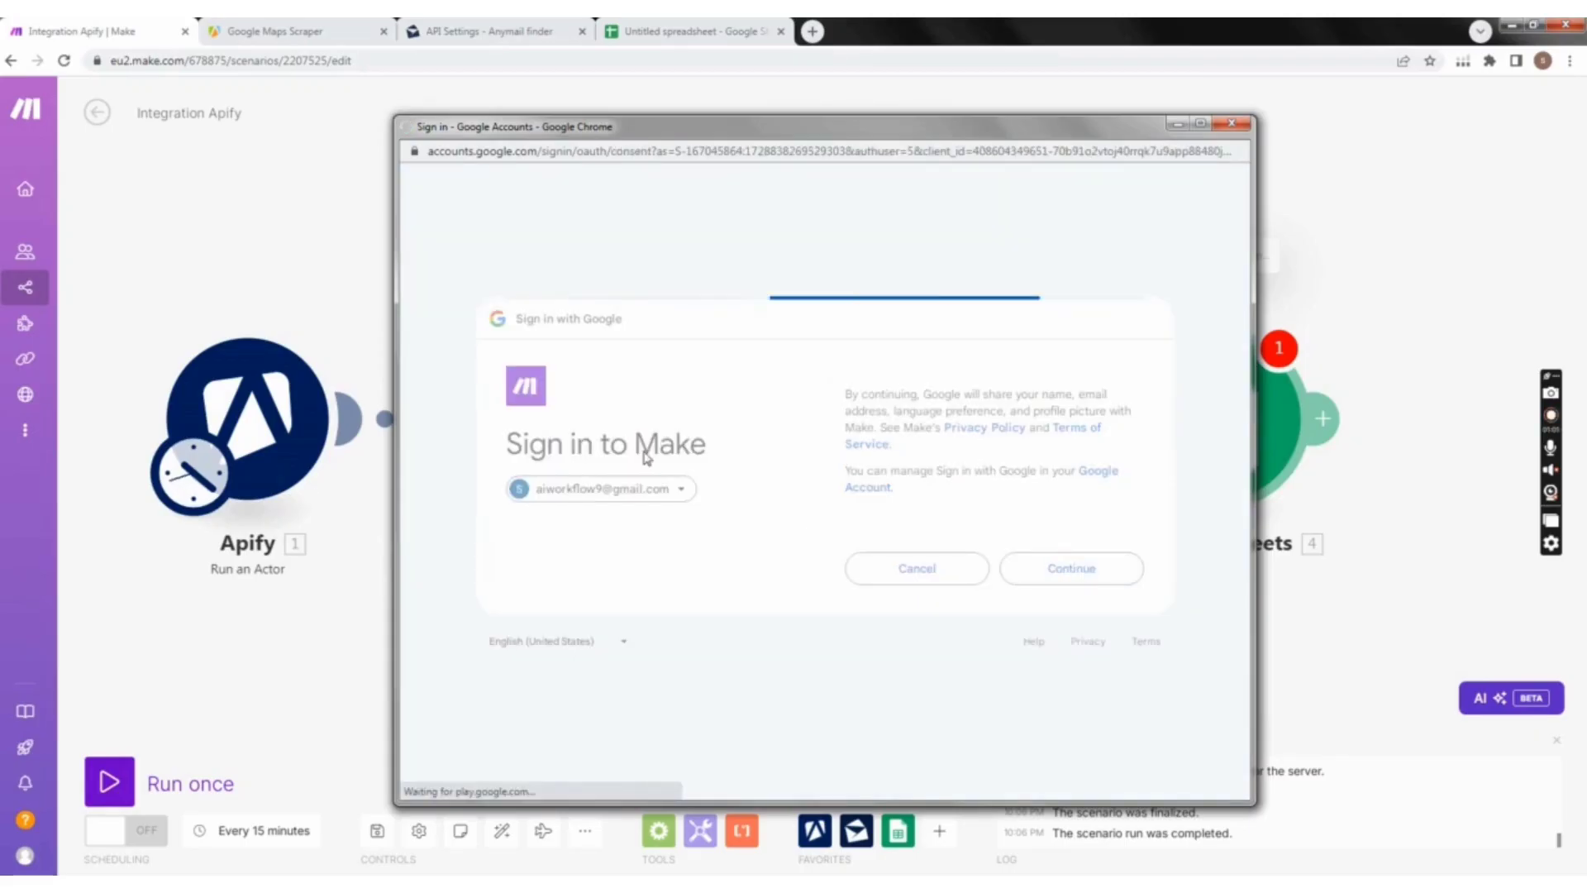
pyautogui.click(1071, 655)
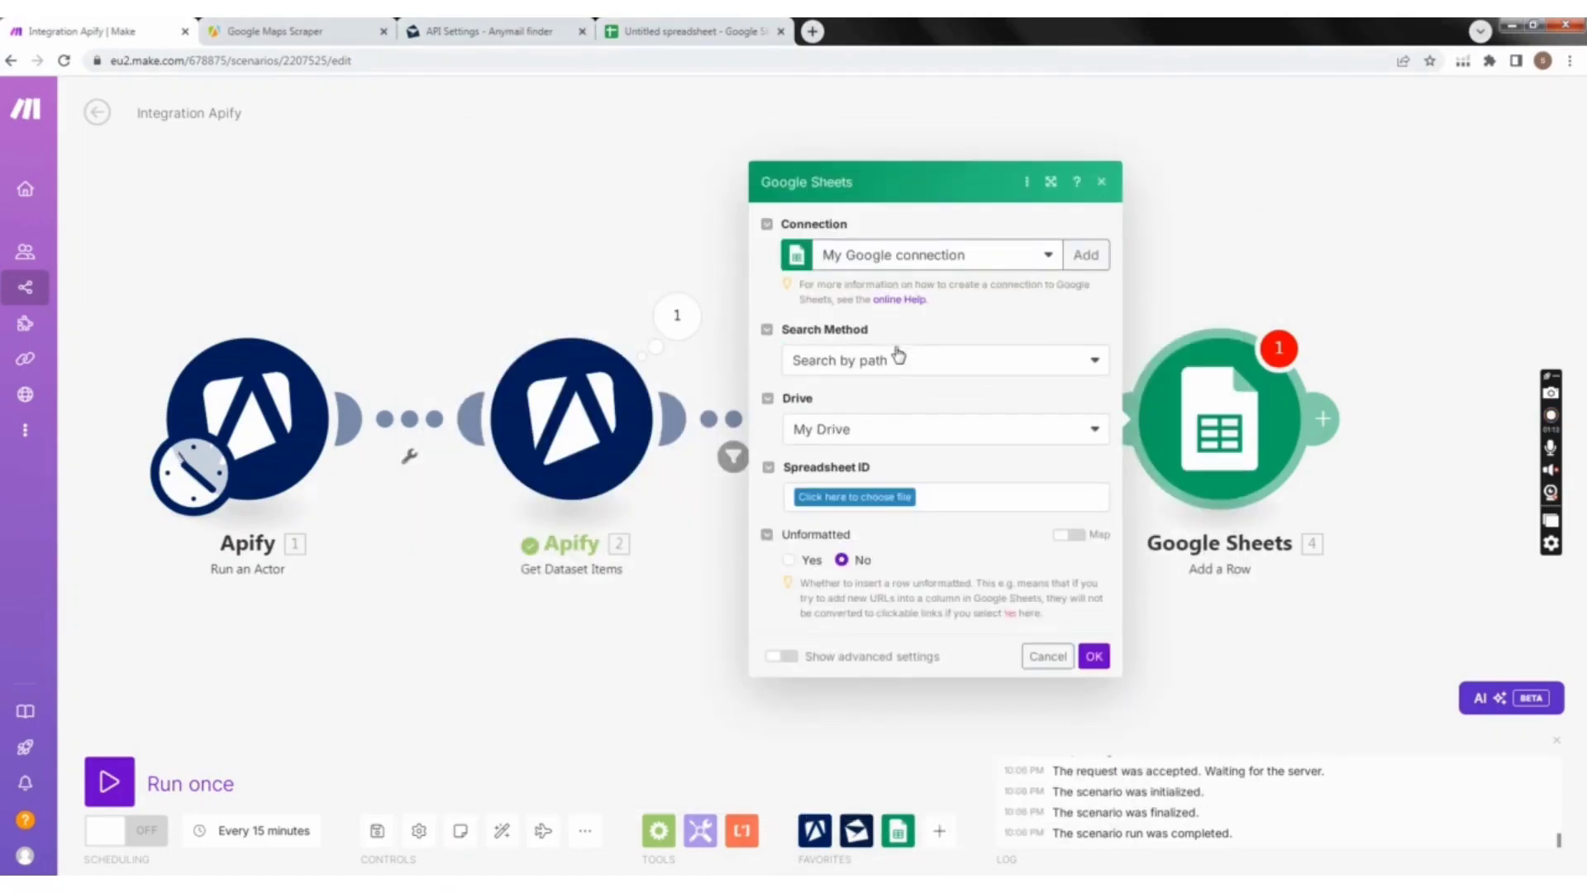
# Step: Switch to Google Sheets, rename the untitled spreadsheet to "google map" and reload it
pyautogui.click(696, 32)
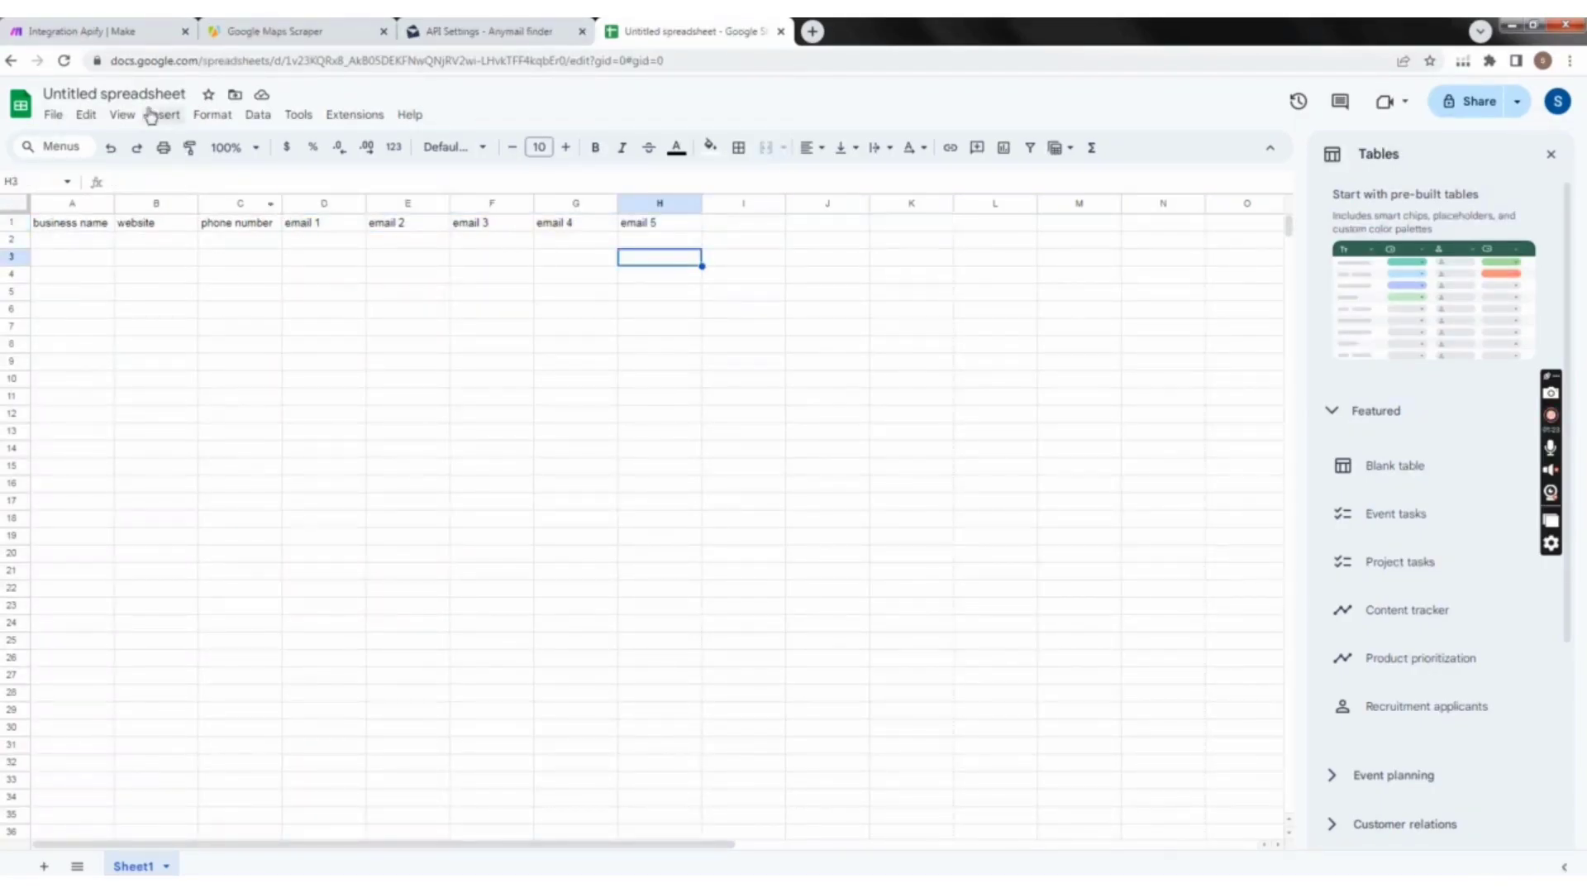
pyautogui.click(158, 91)
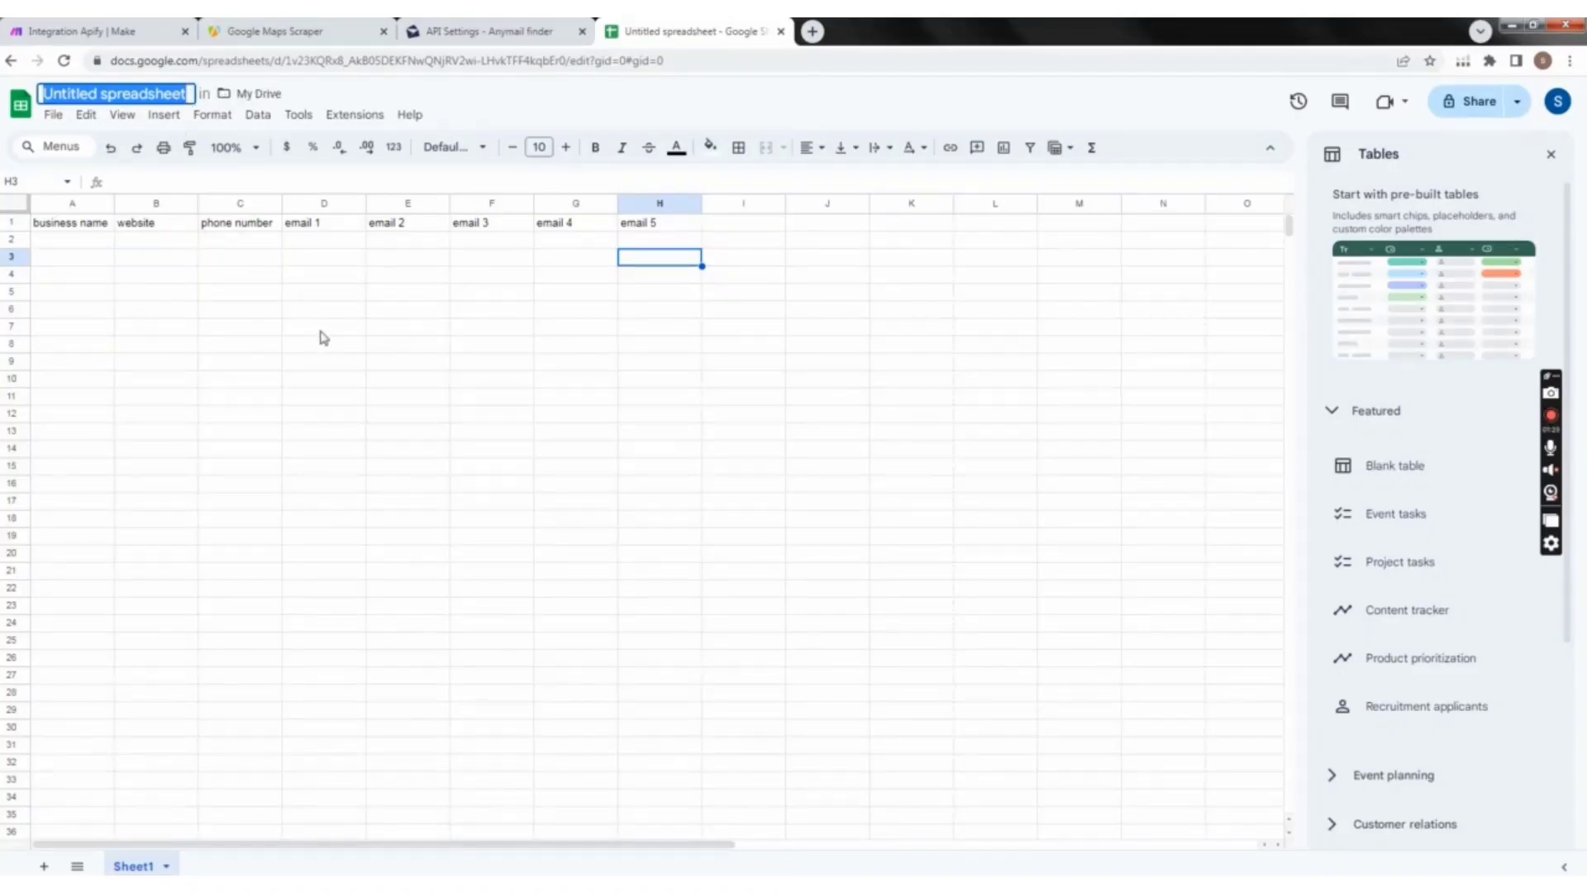
pyautogui.write('goog')
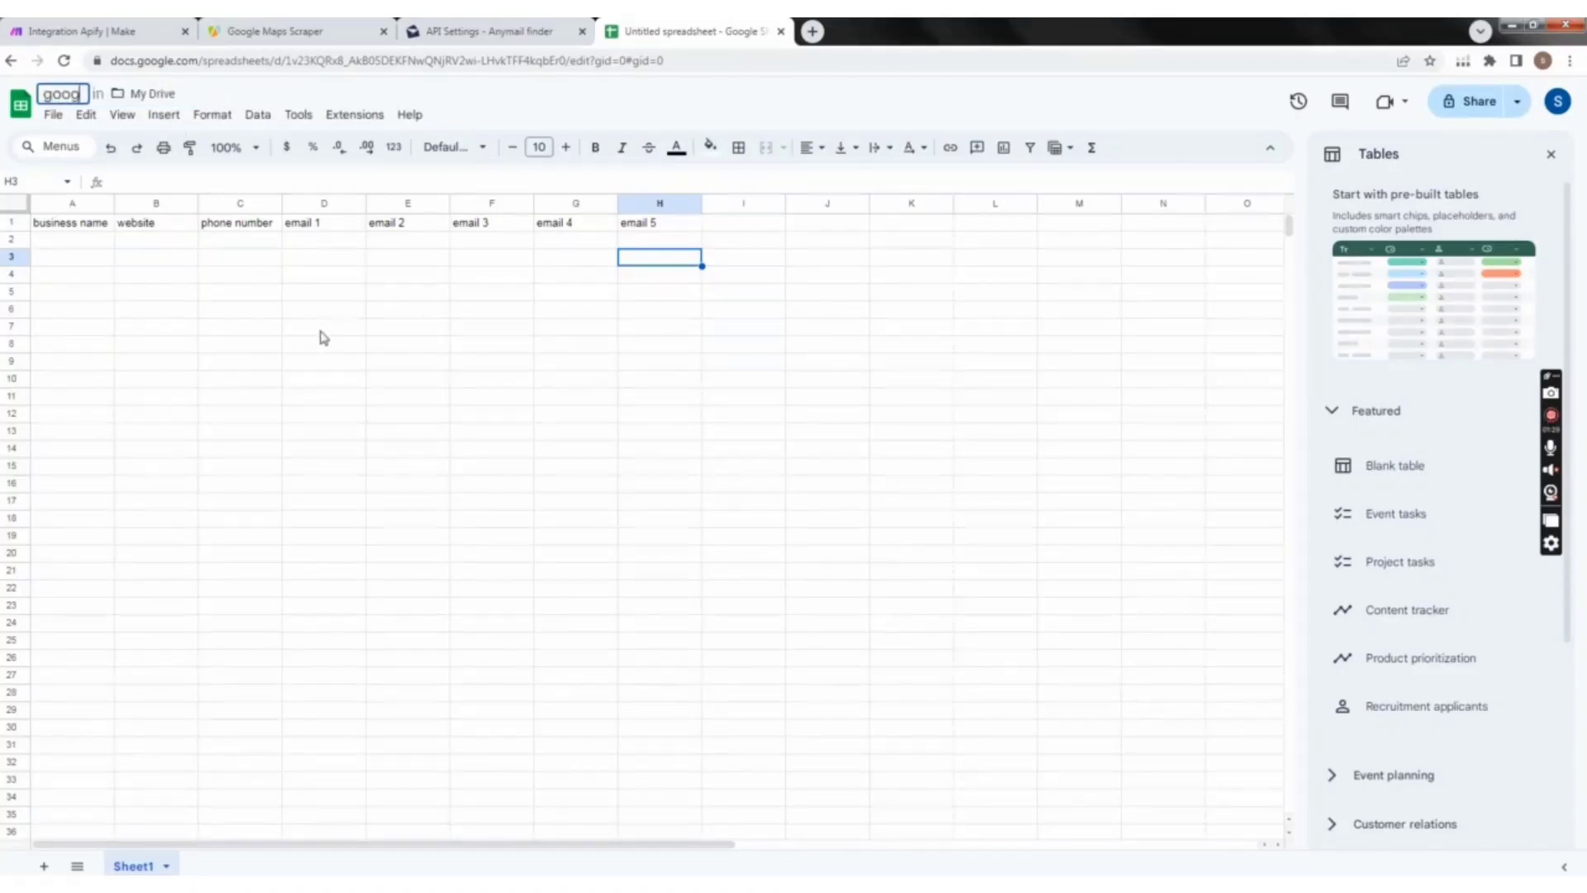
pyautogui.write('le map')
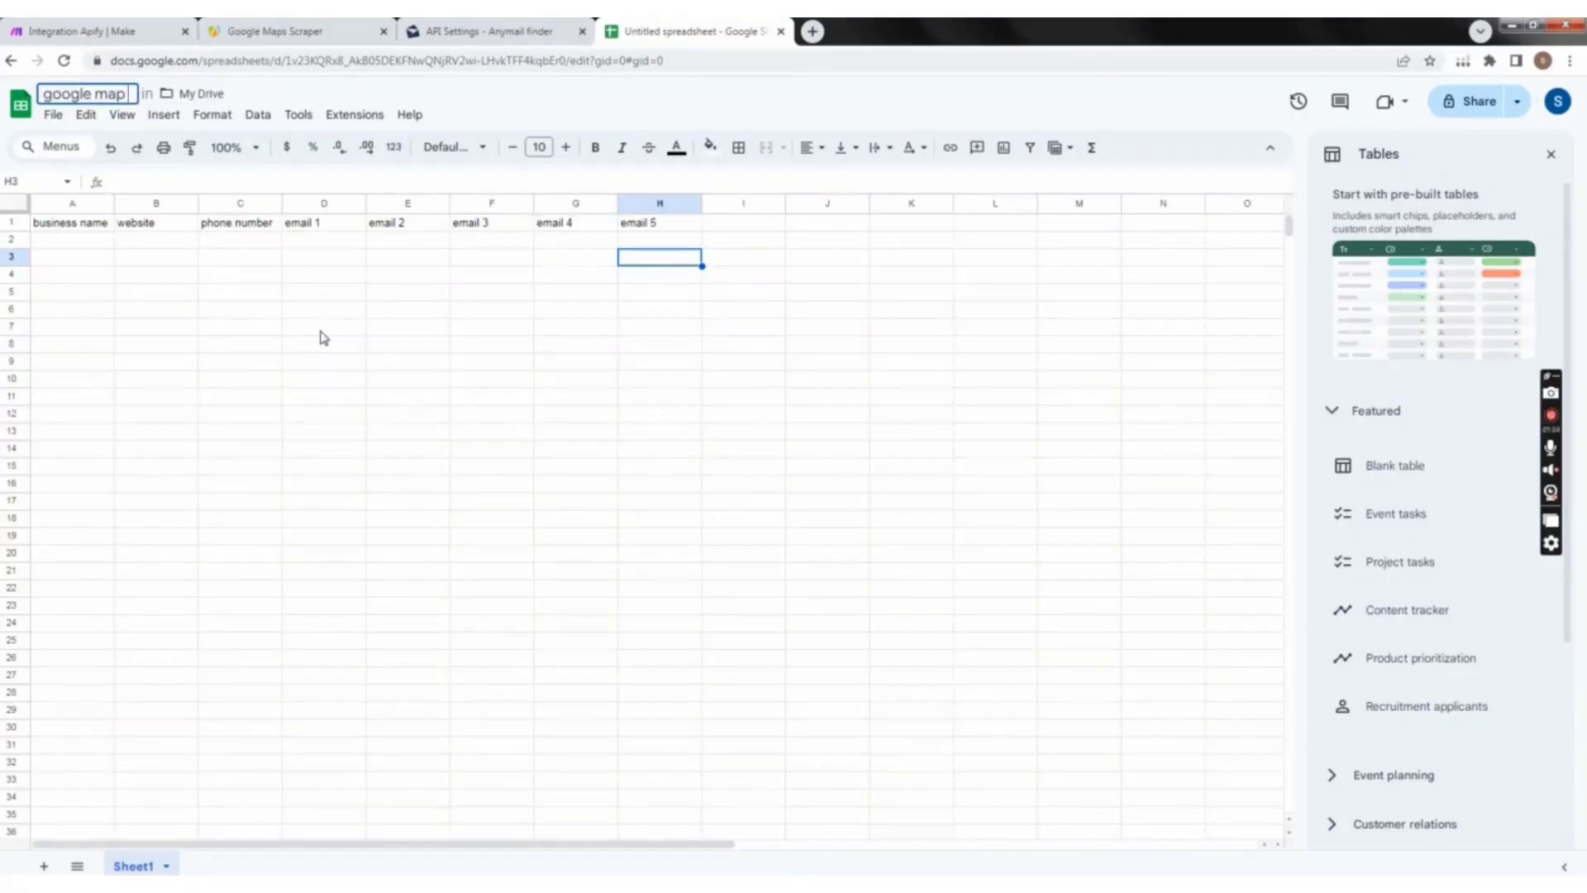
pyautogui.press('Return')
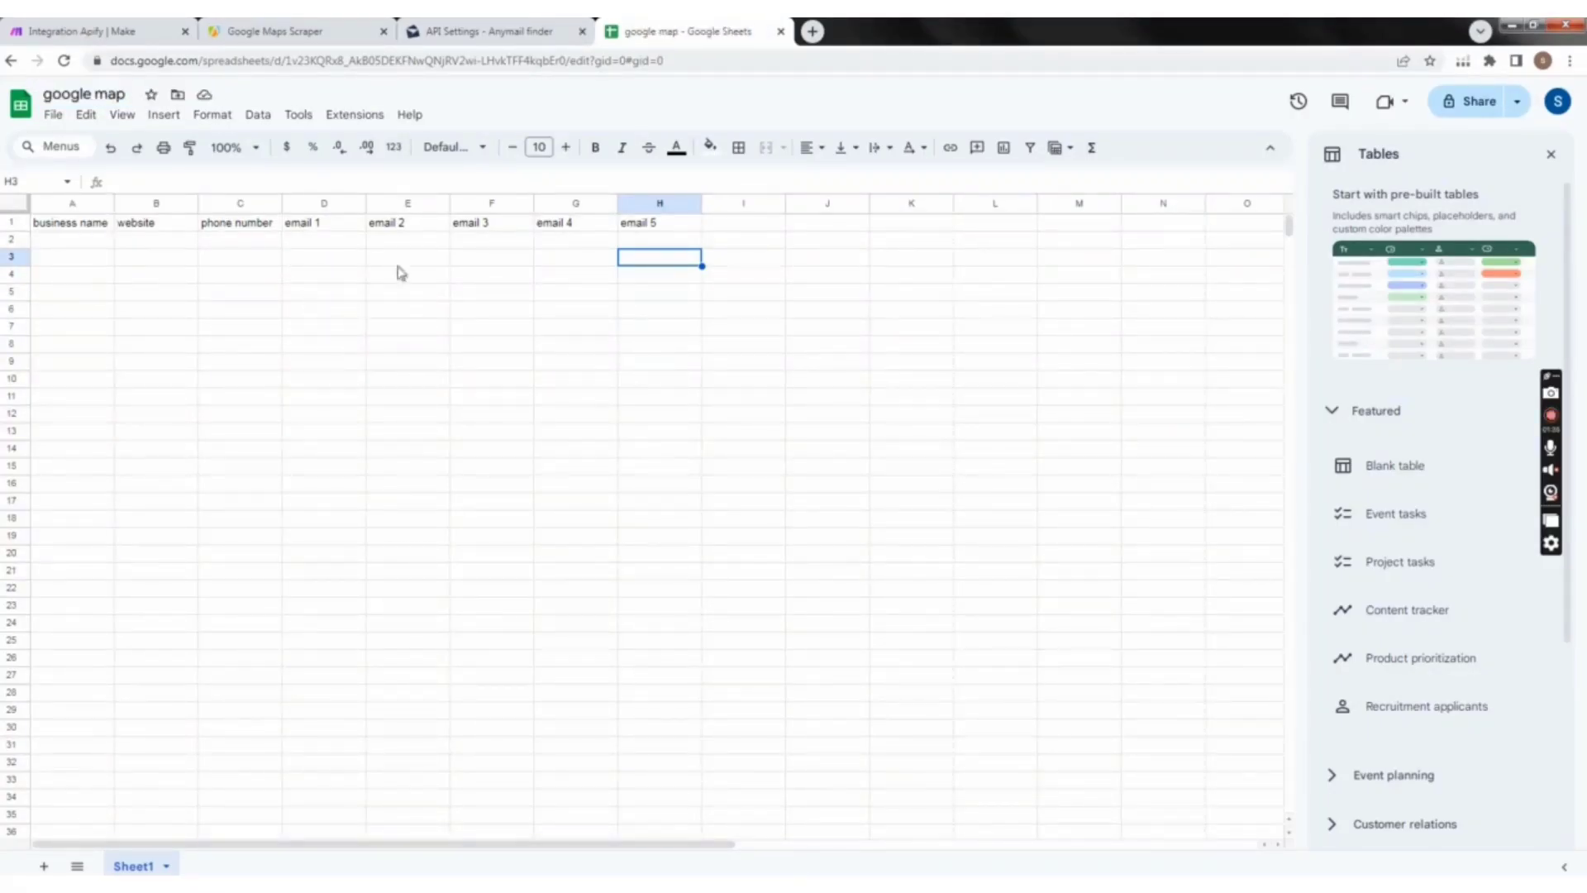
pyautogui.click(91, 240)
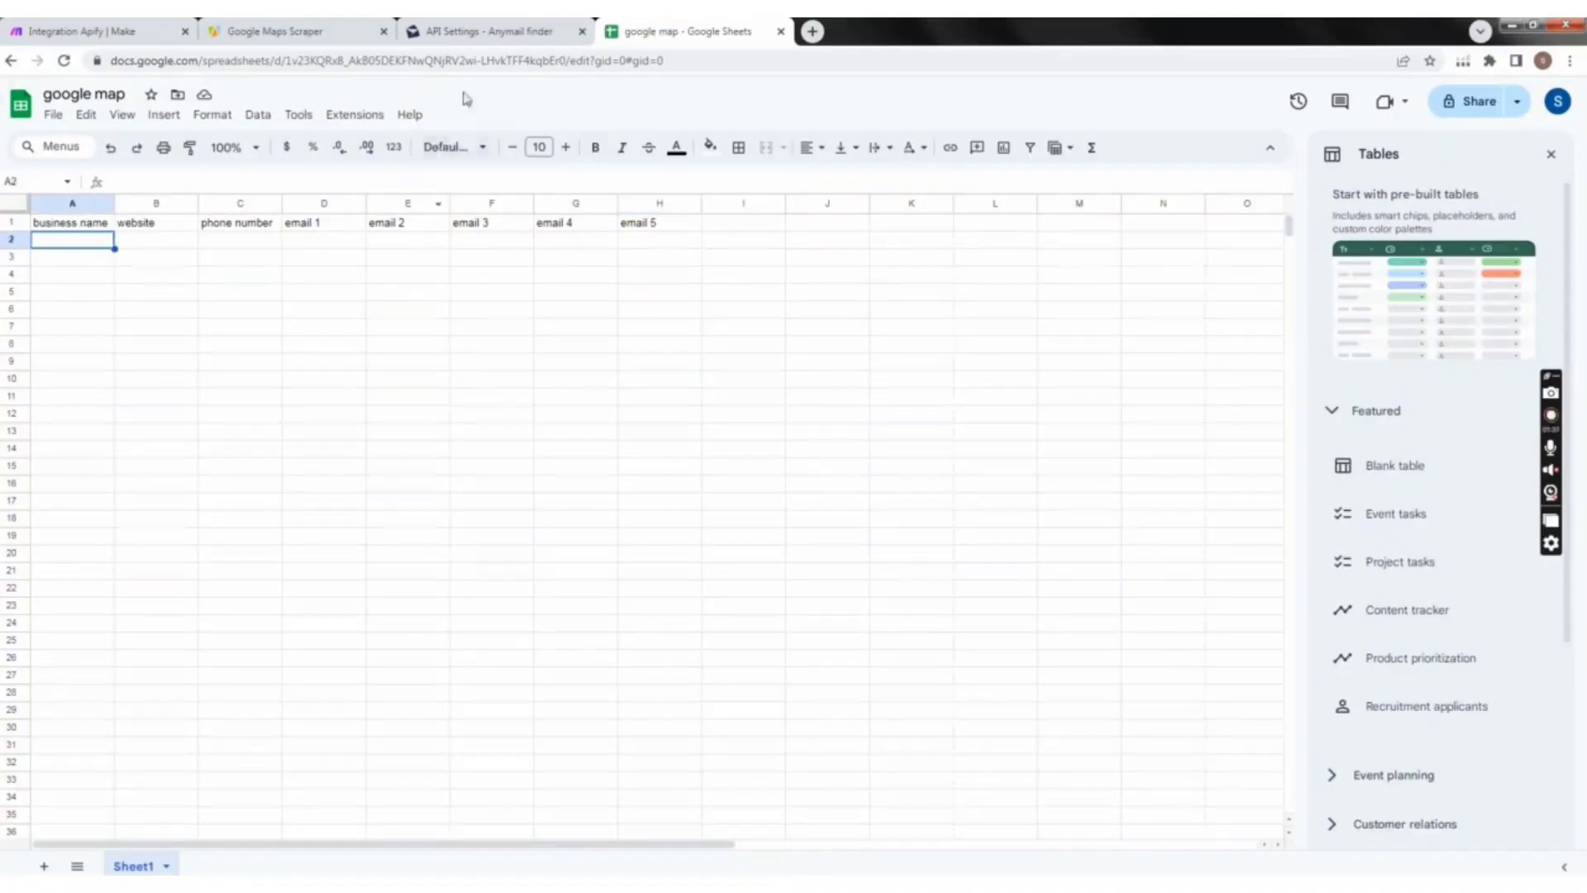
pyautogui.click(126, 33)
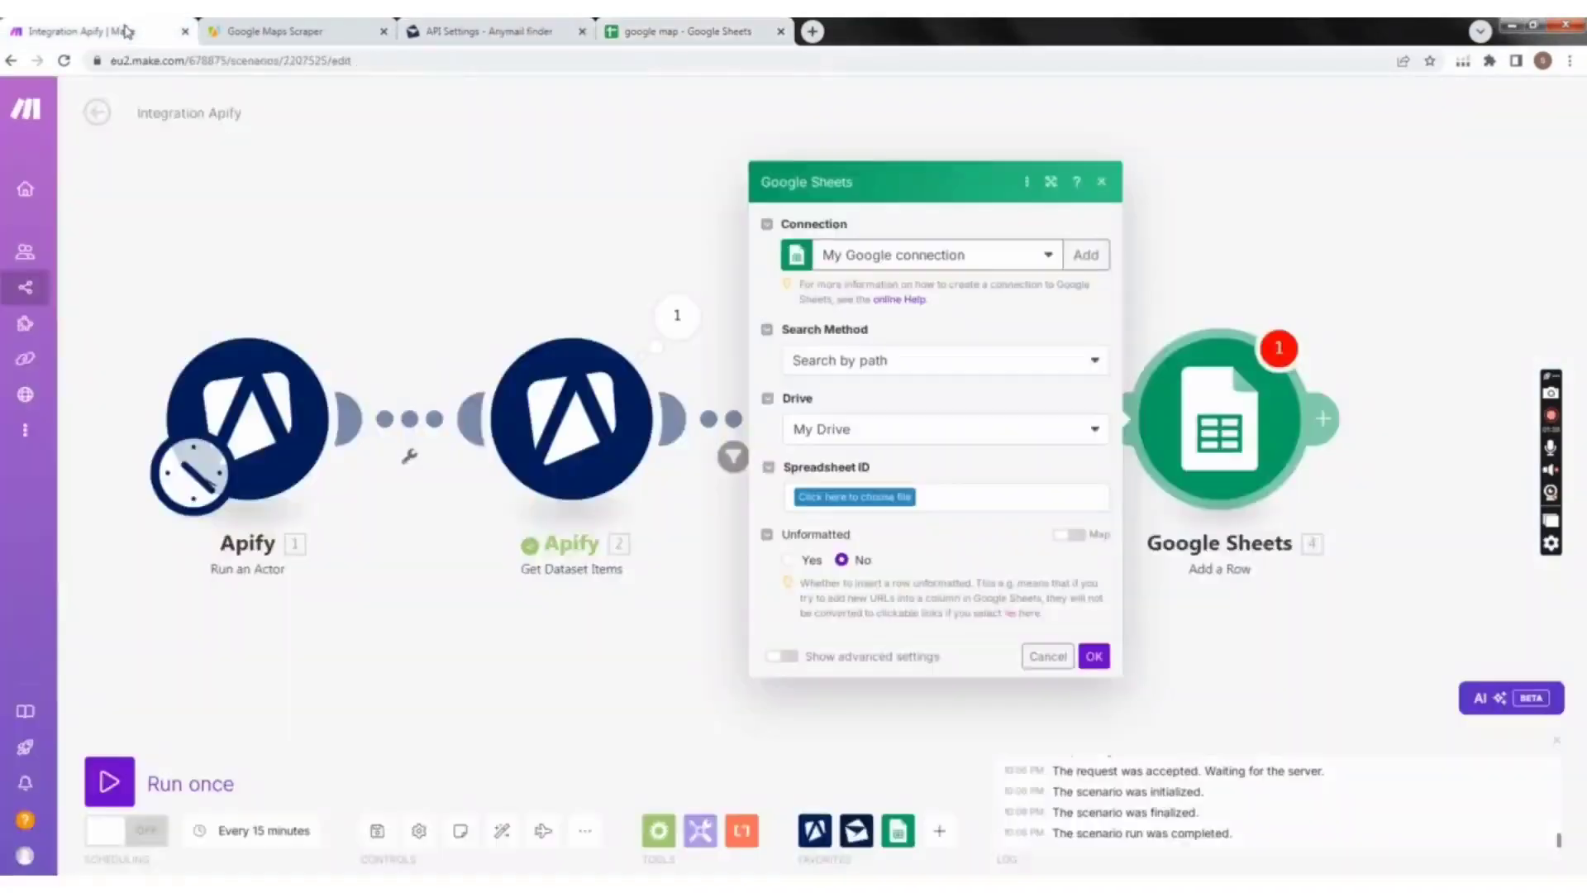
pyautogui.click(640, 37)
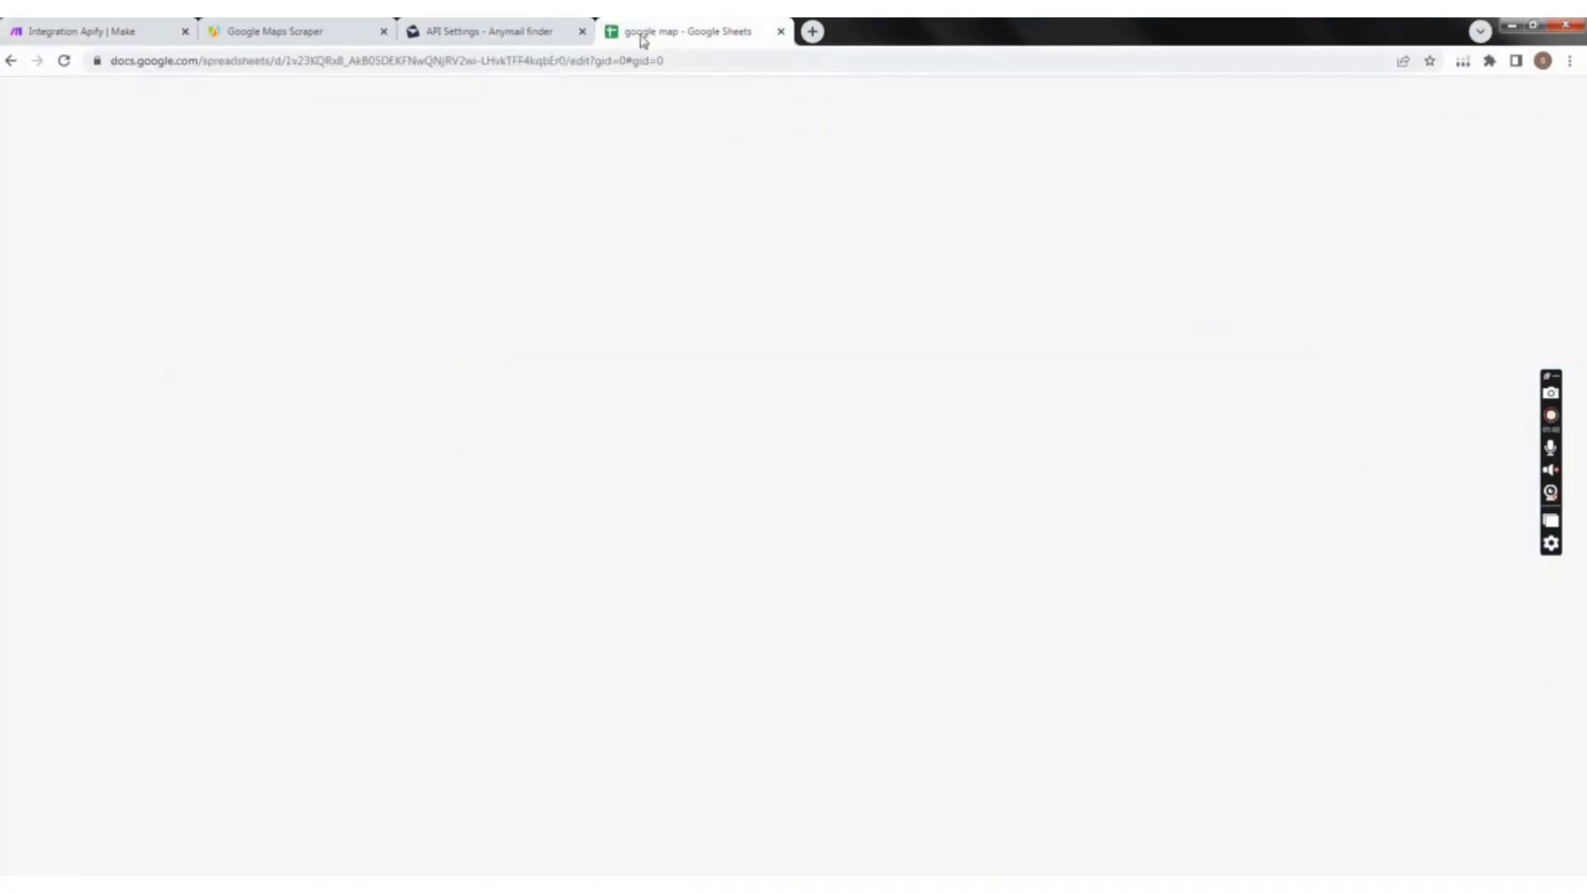
pyautogui.click(65, 62)
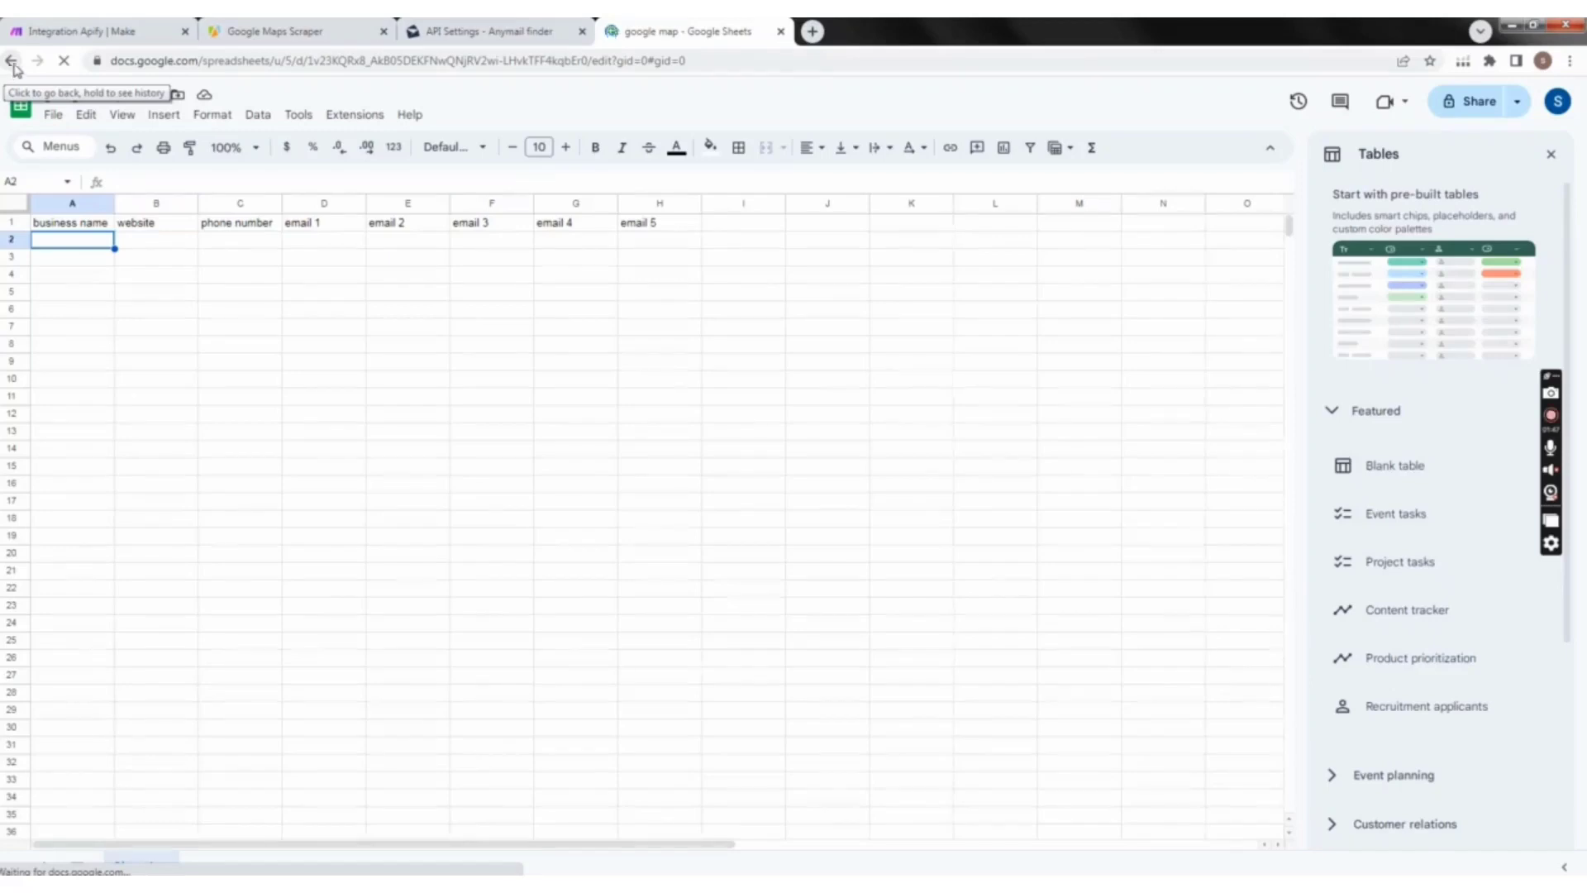
# Step: Back in Make, set the Google Sheets module to search by path in My Drive and choose the "google map" spreadsheet
pyautogui.click(131, 33)
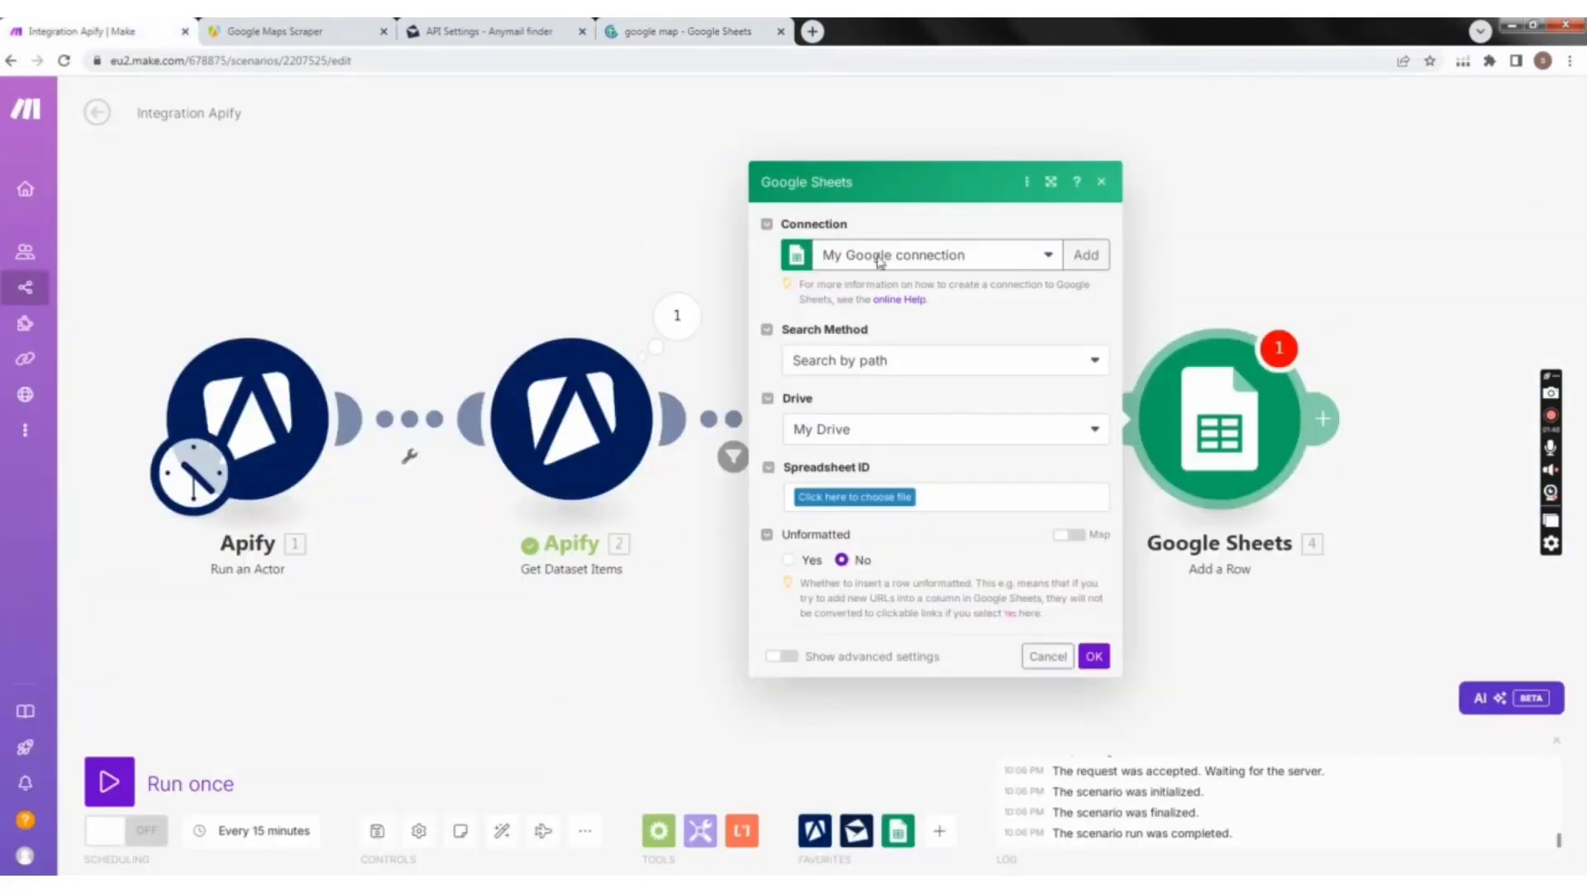
pyautogui.click(913, 358)
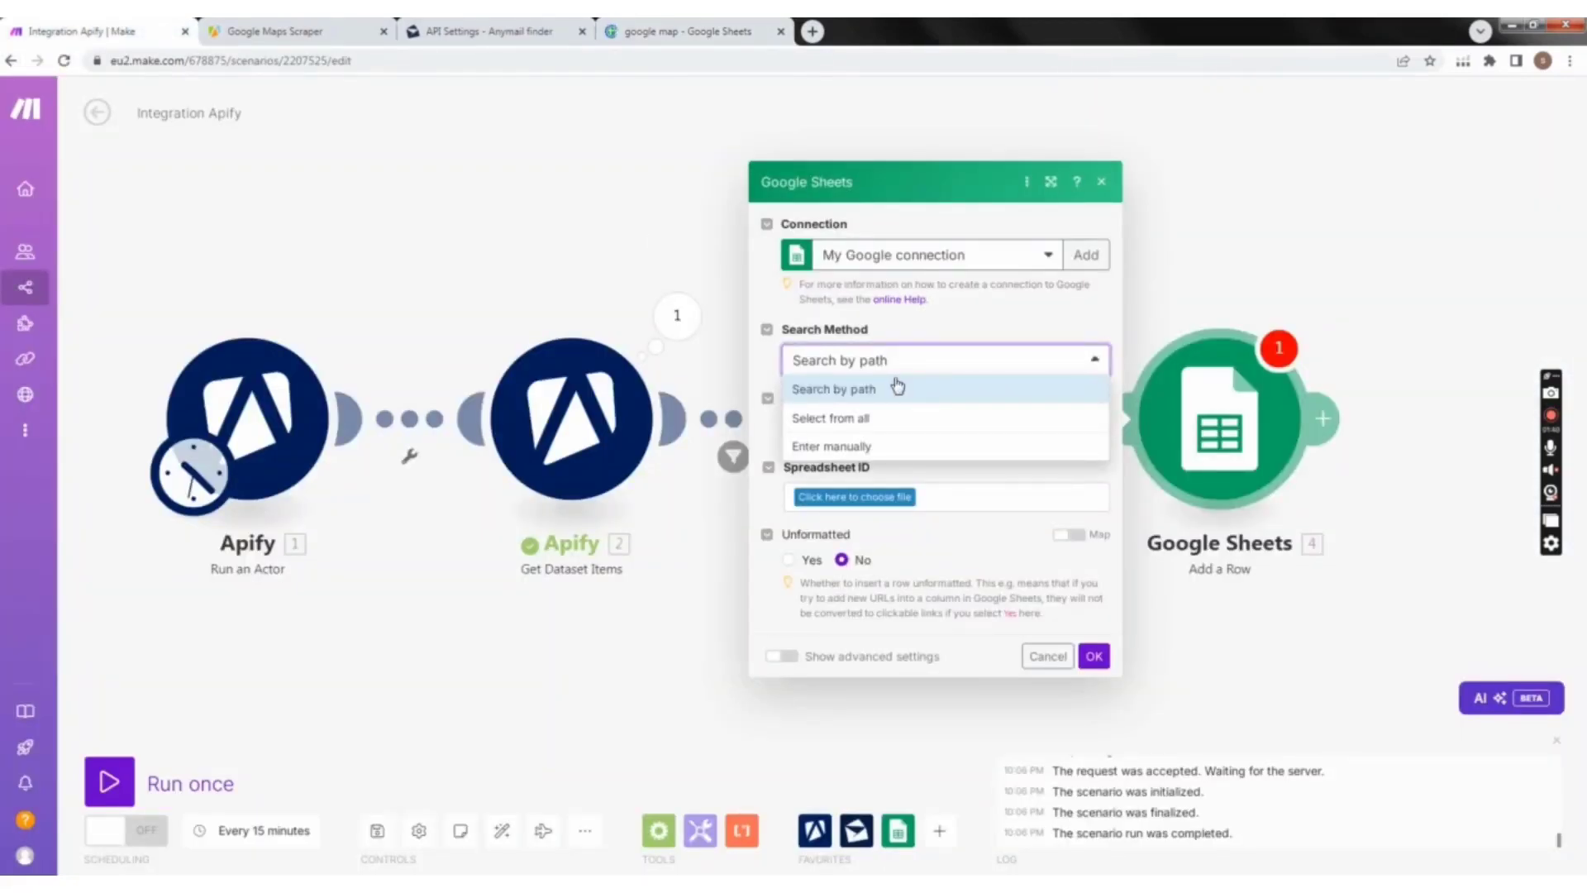
pyautogui.click(886, 391)
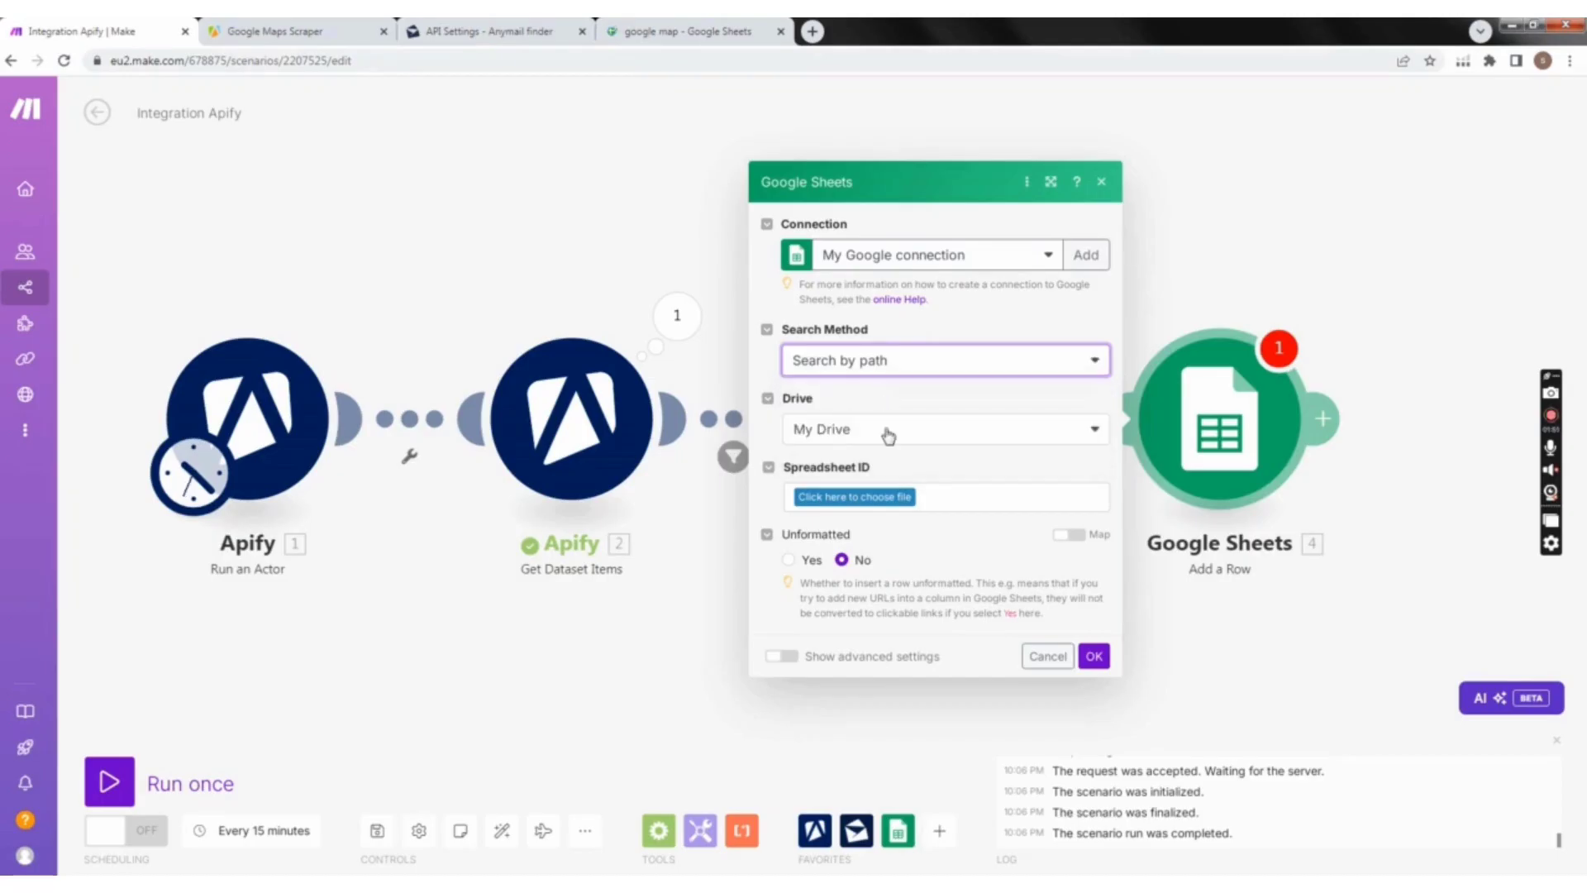
pyautogui.click(885, 429)
pyautogui.click(922, 420)
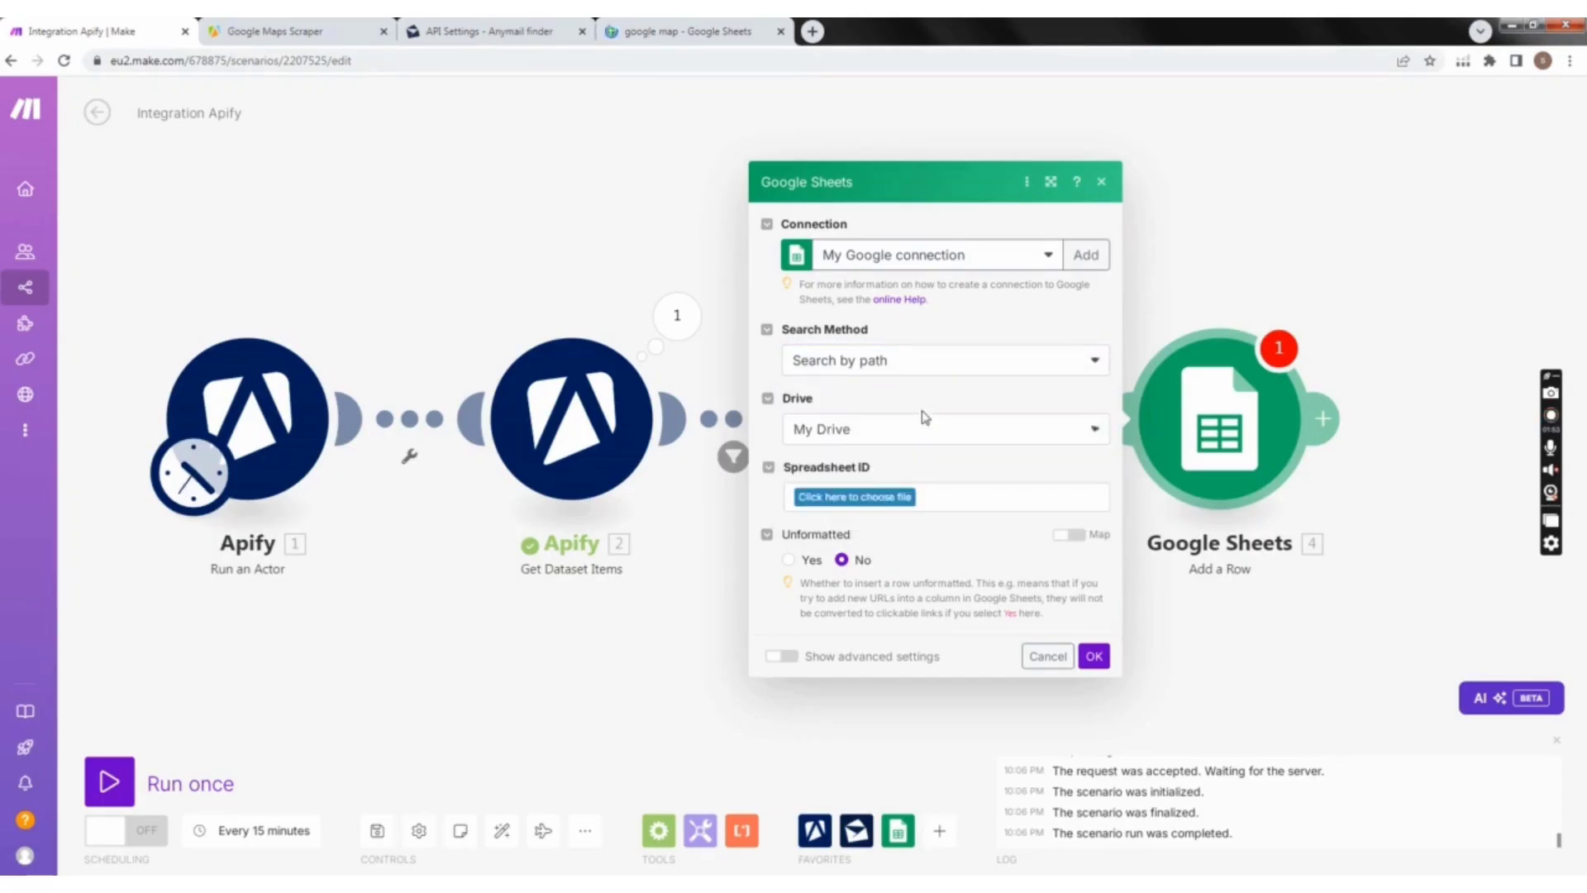
pyautogui.click(885, 501)
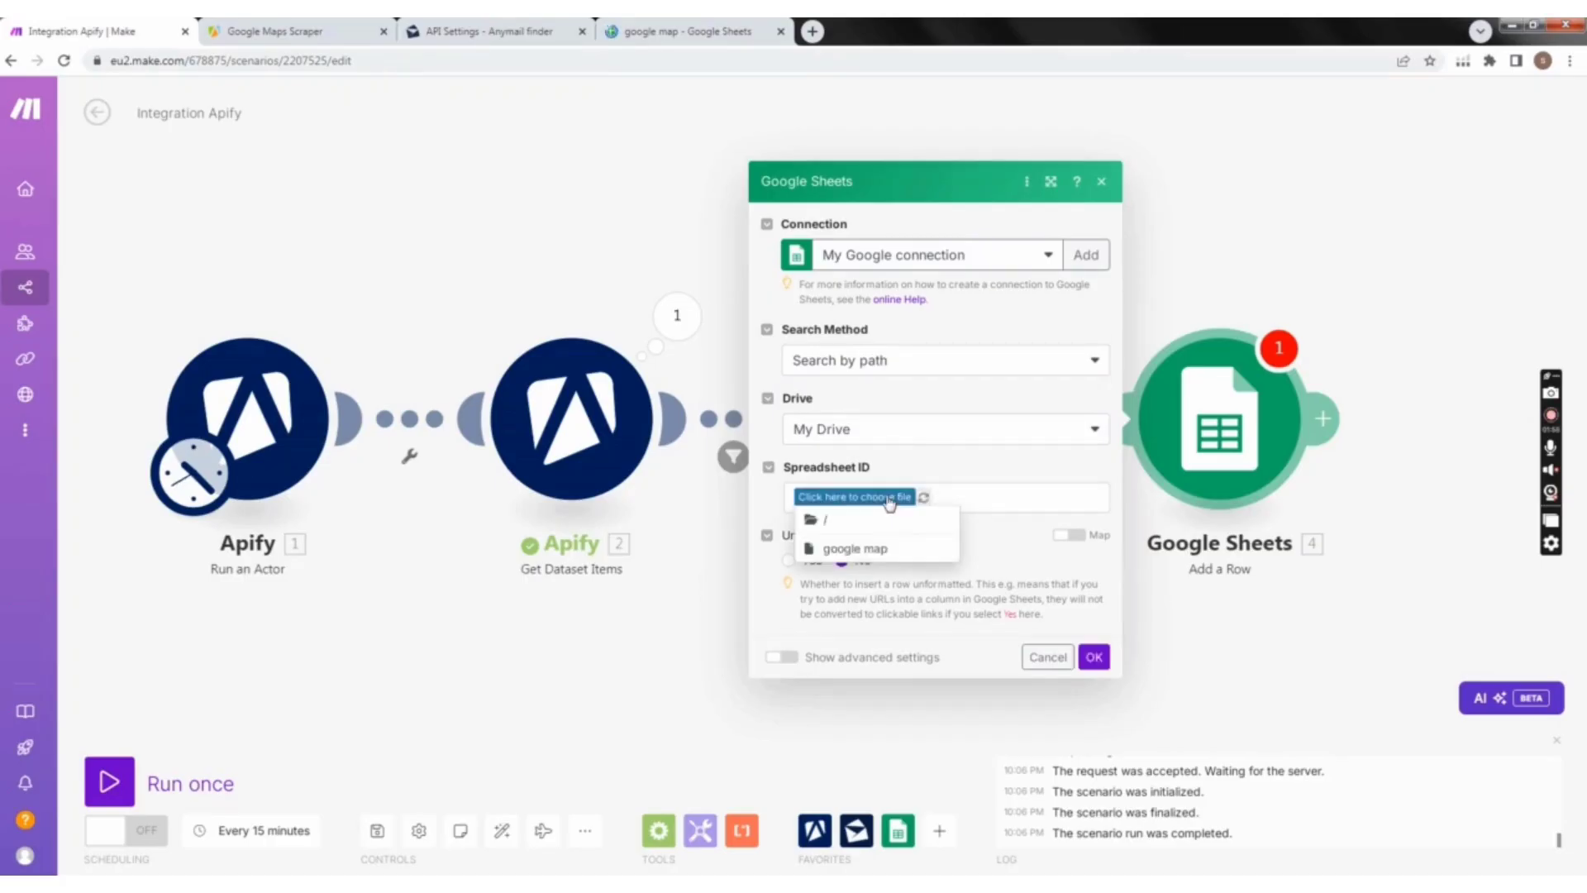
pyautogui.click(884, 551)
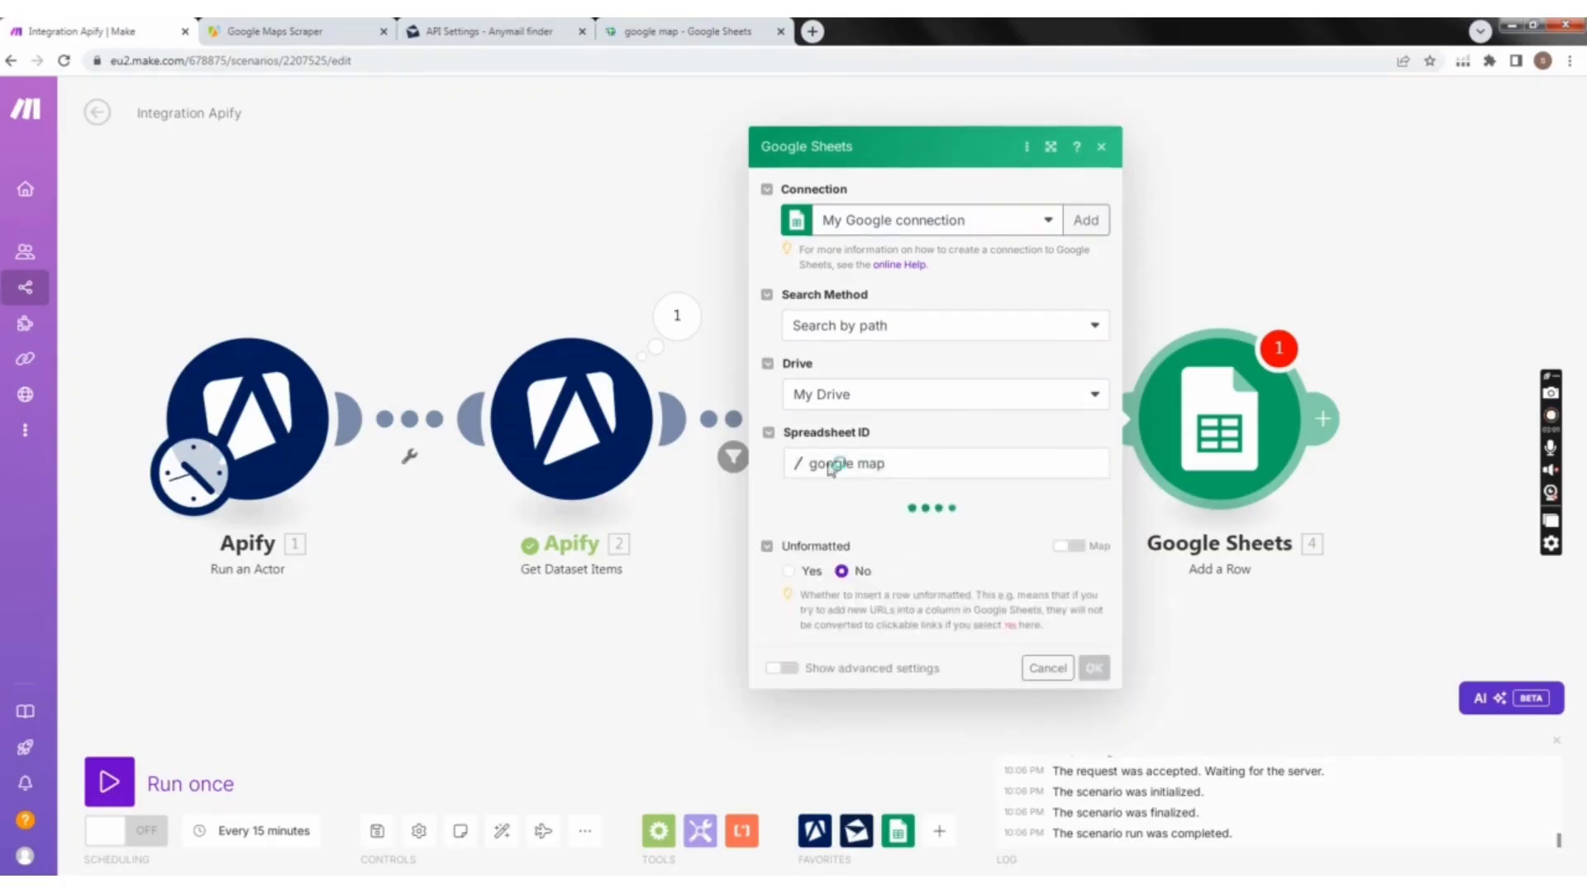
# Step: Check the spreadsheet list in Google Sheets, then choose Sheet1 as the module's sheet and view its column value fields
pyautogui.click(666, 35)
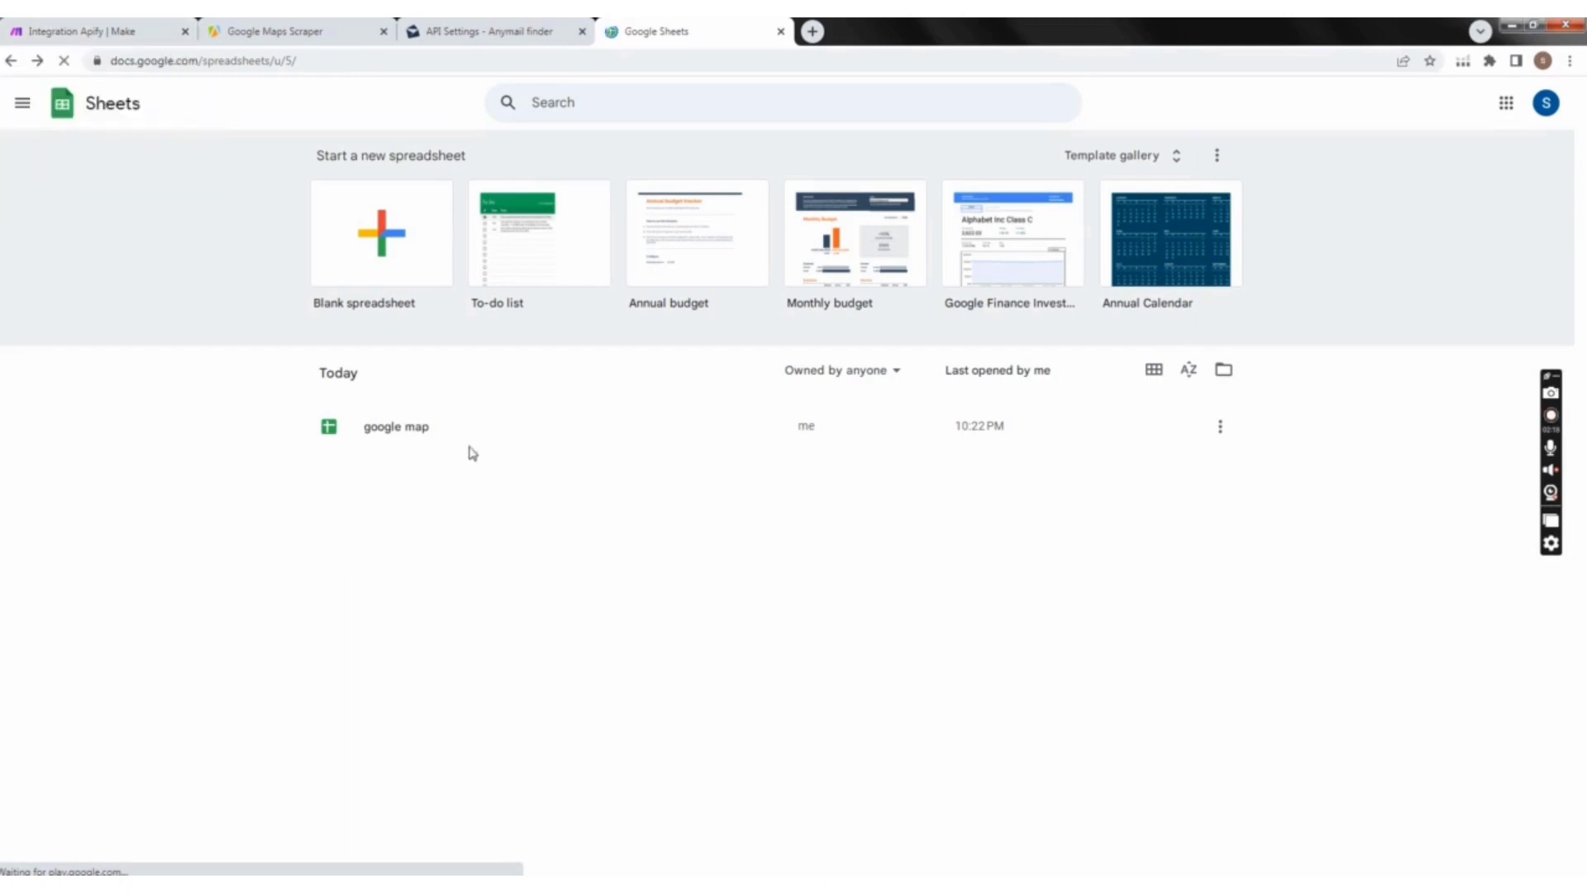
pyautogui.click(112, 31)
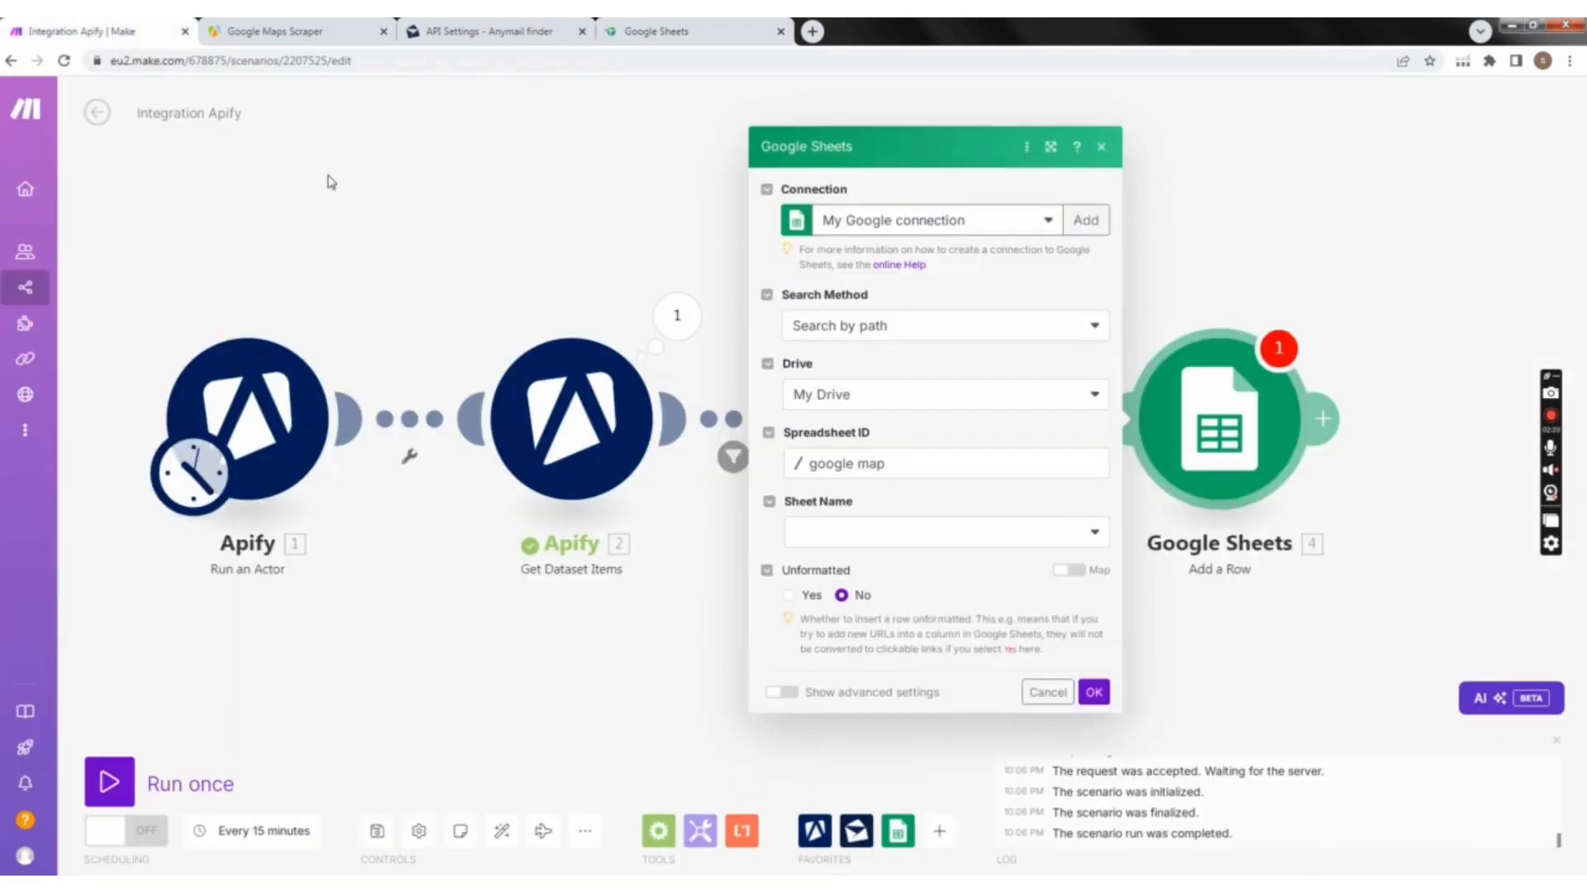
pyautogui.click(858, 533)
pyautogui.click(844, 557)
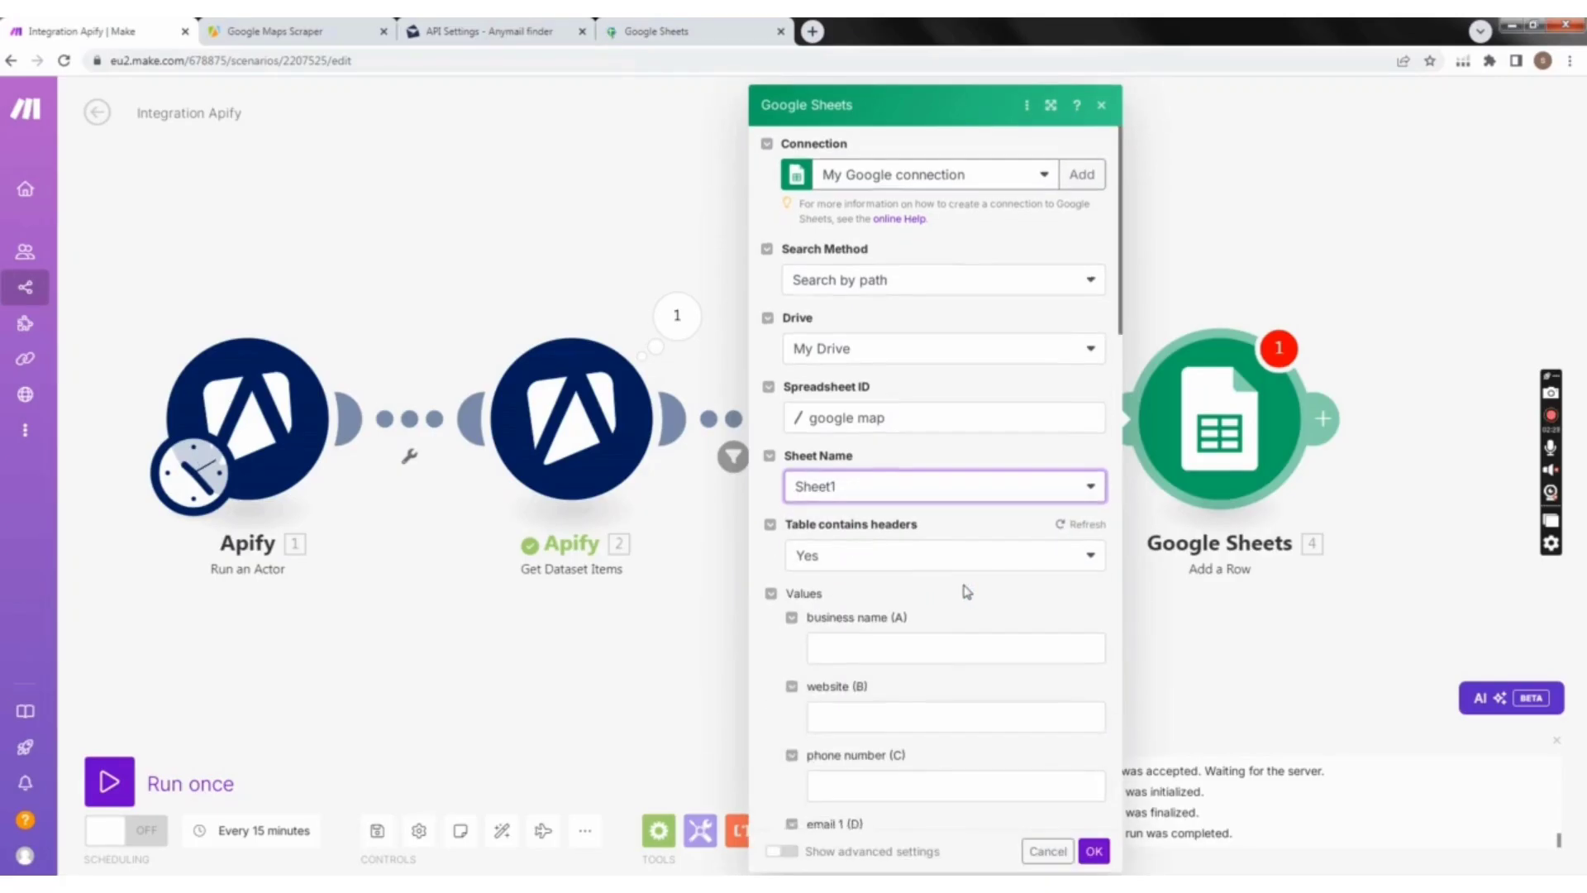
pyautogui.scroll(-2, 964, 591)
pyautogui.scroll(-2, 892, 504)
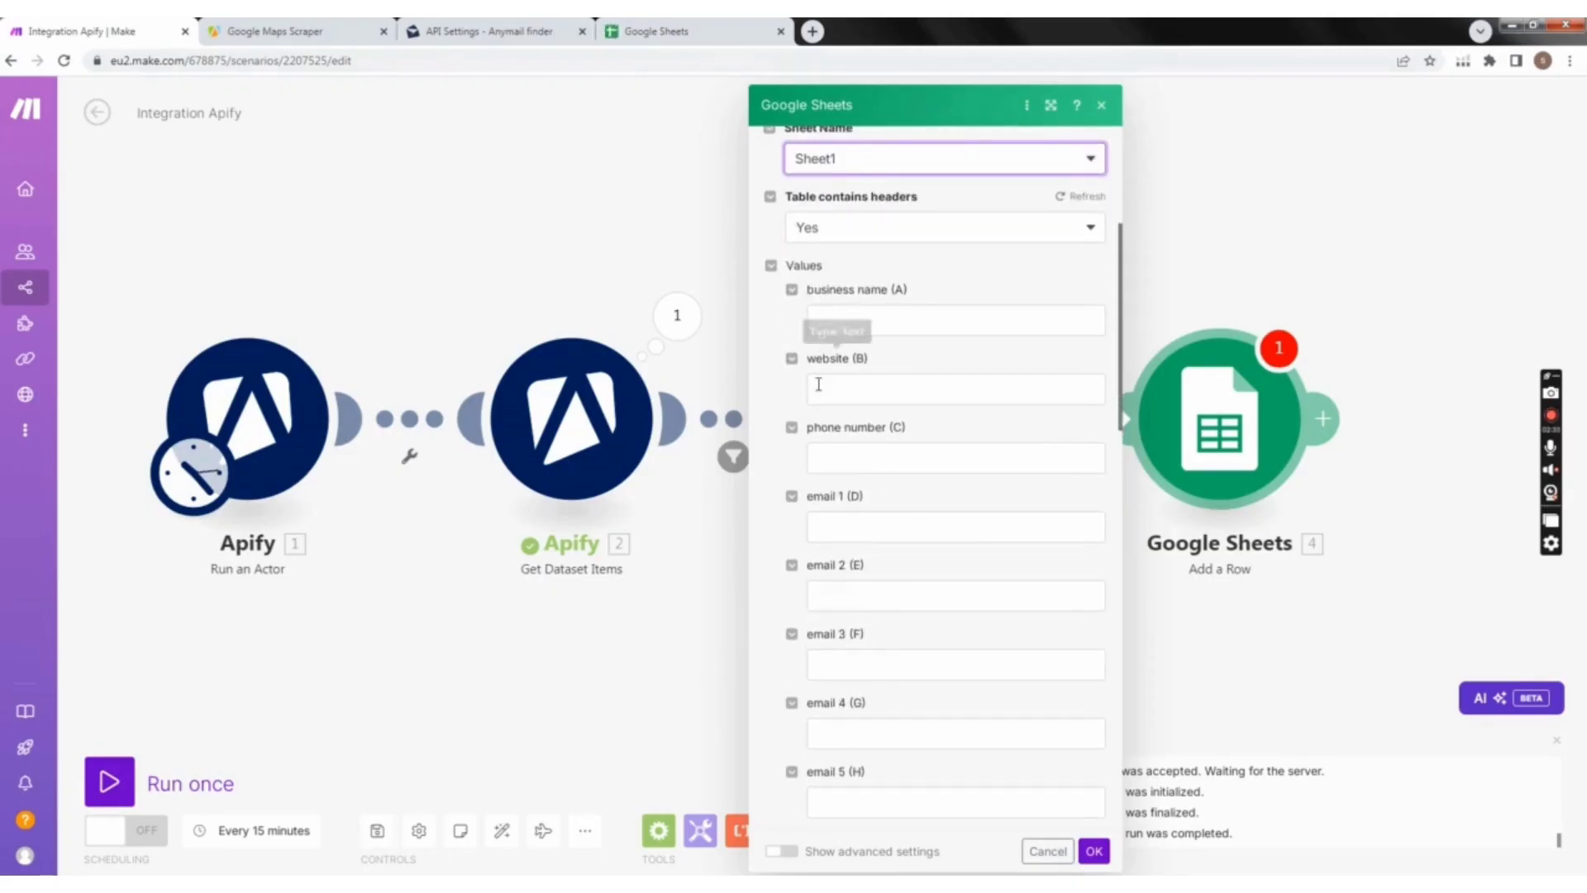
# Step: Review the Google Sheets module's column value fields and the Apify dataset items available for mapping to business name (A)
pyautogui.scroll(-1, 855, 496)
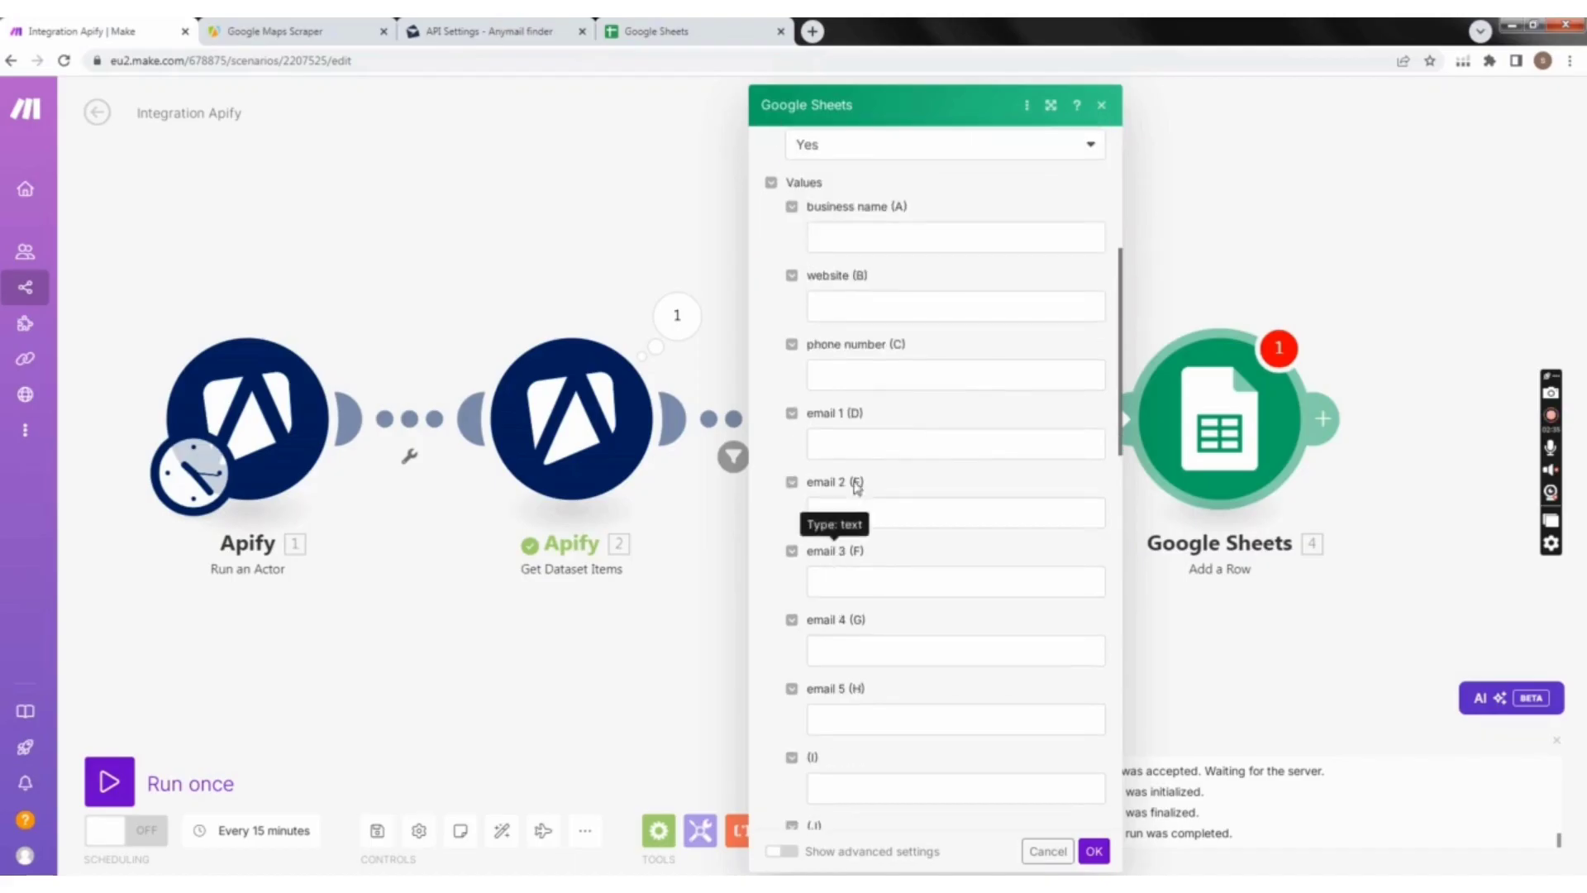
pyautogui.scroll(-1, 845, 696)
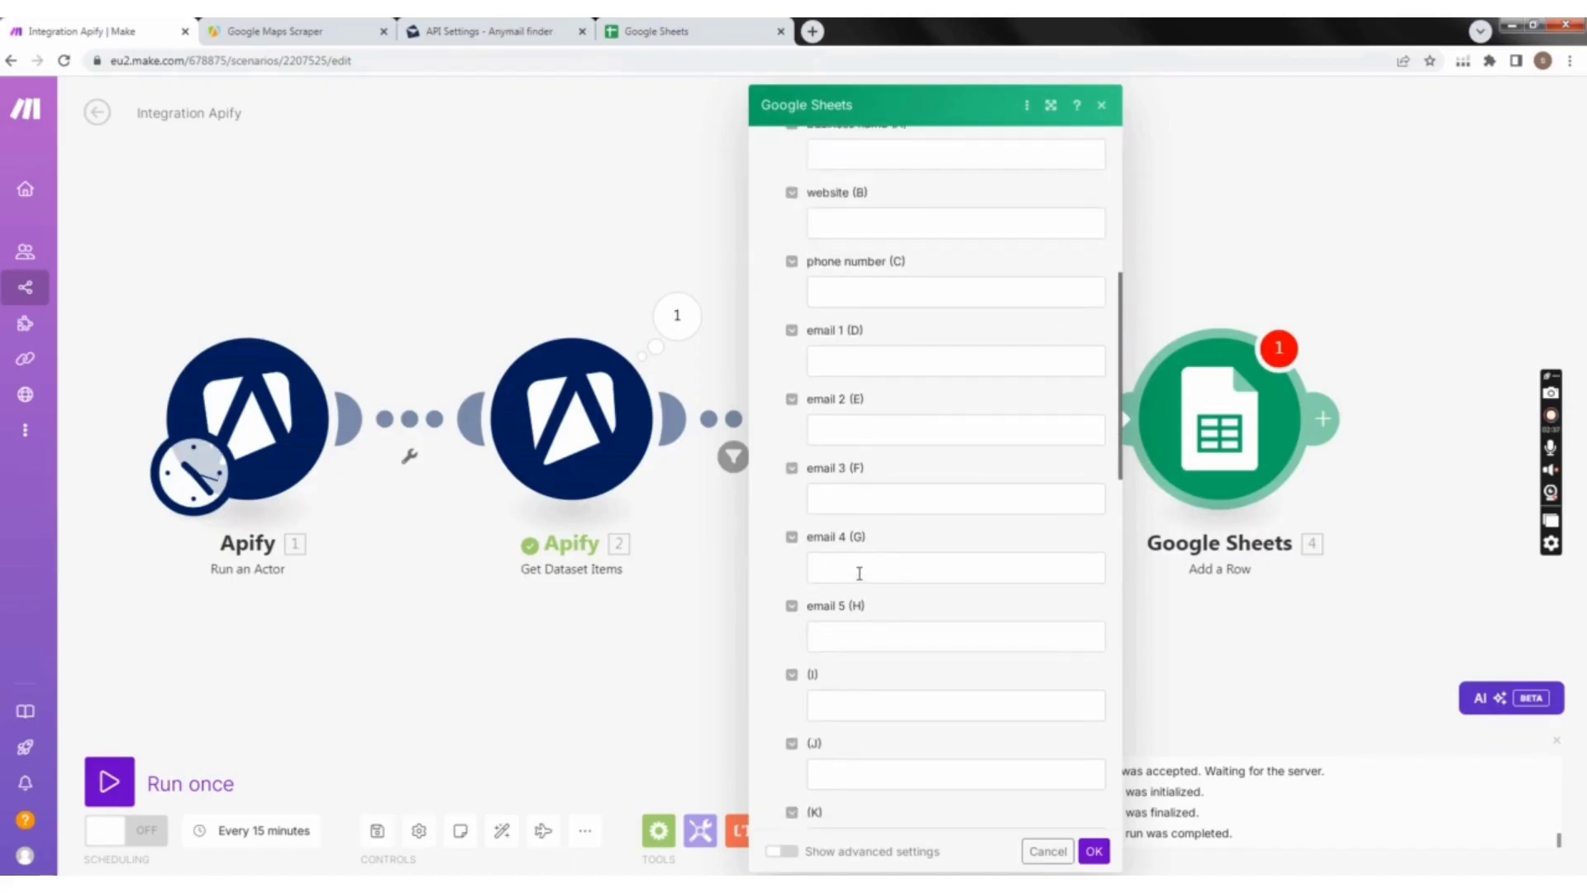
pyautogui.scroll(2, 900, 372)
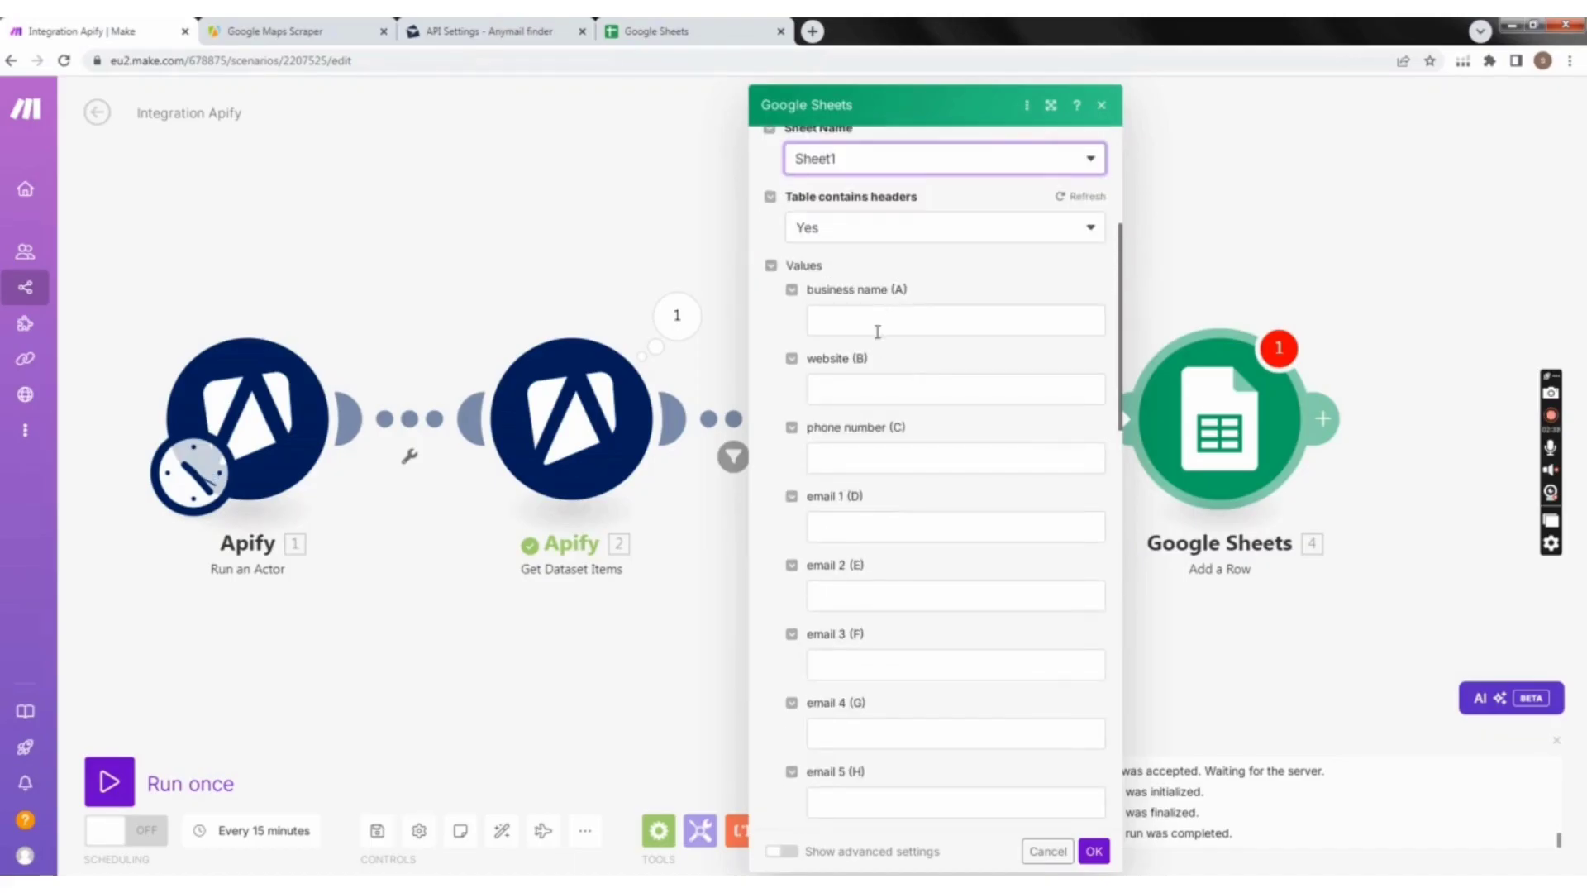
pyautogui.click(883, 320)
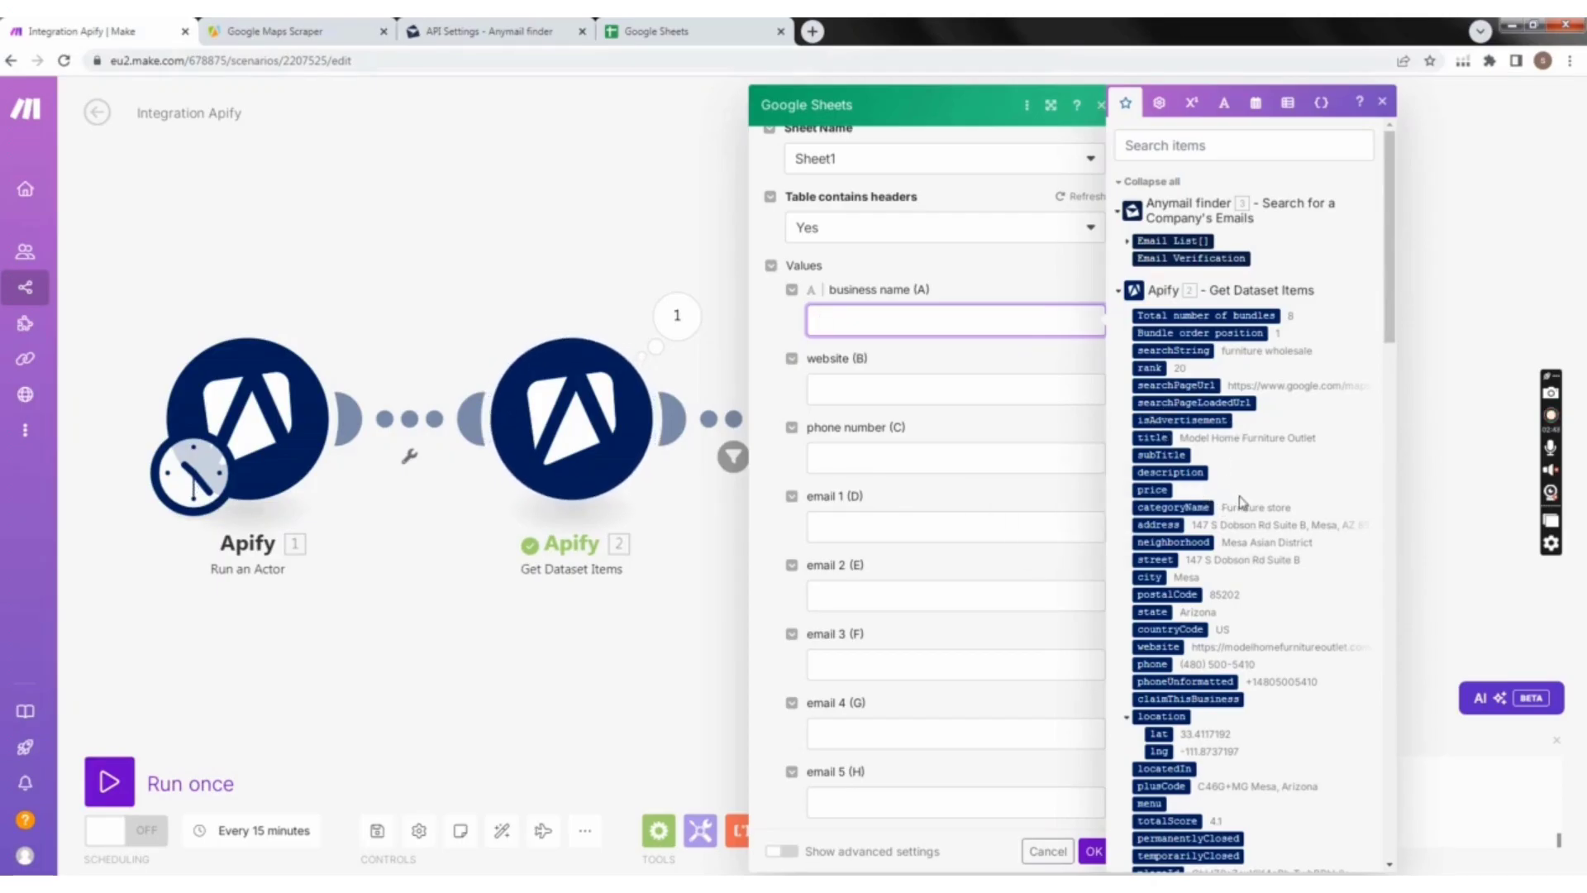
pyautogui.scroll(-2, 1243, 504)
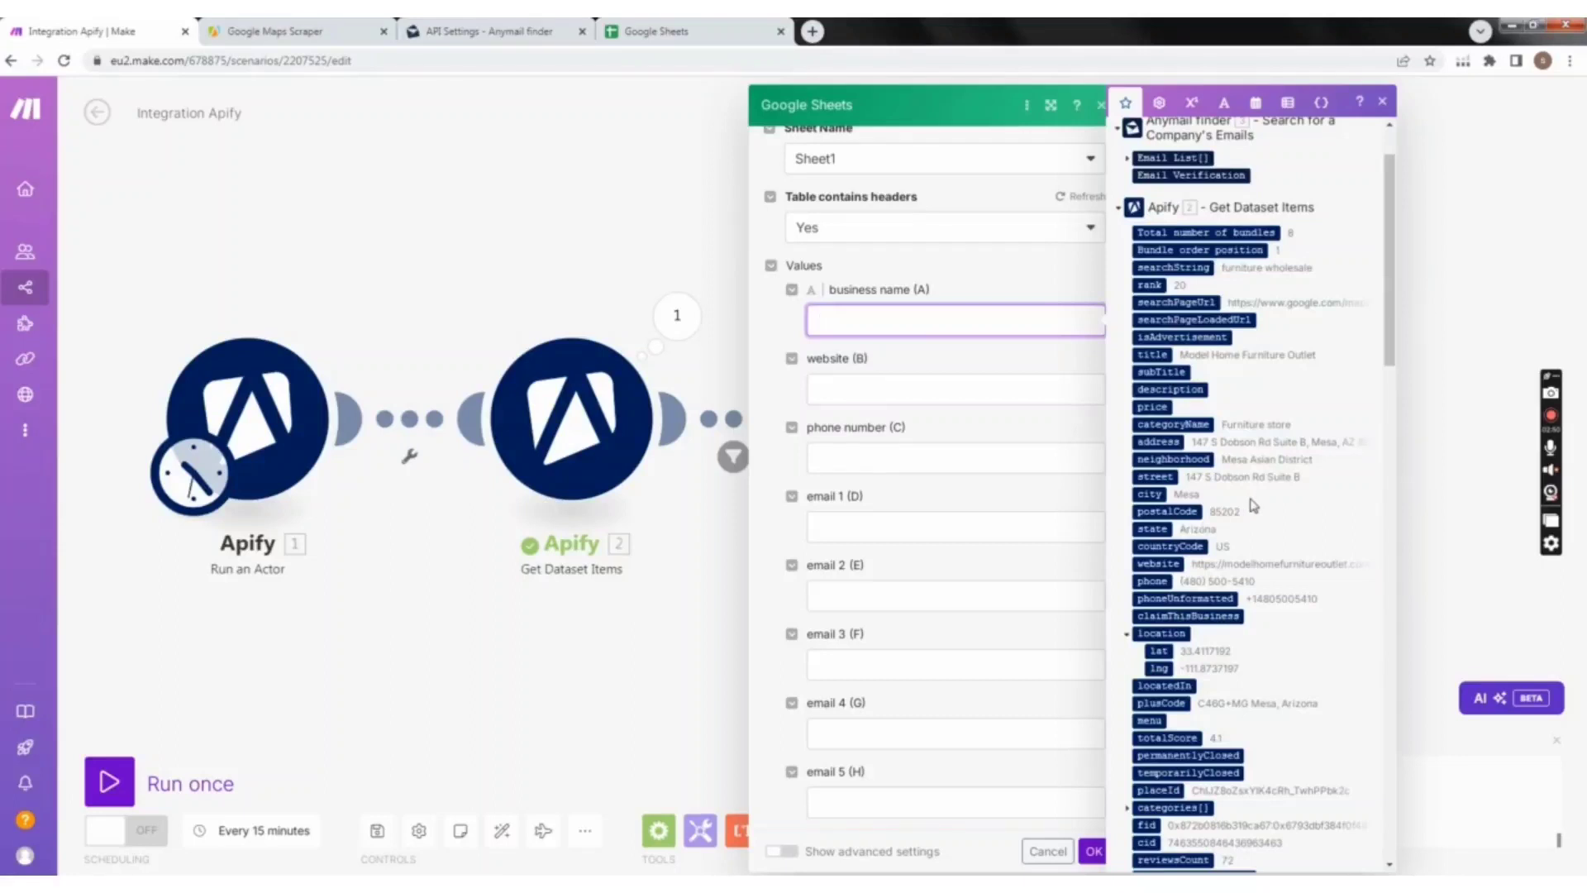
pyautogui.scroll(-2, 1254, 505)
pyautogui.scroll(4, 1261, 499)
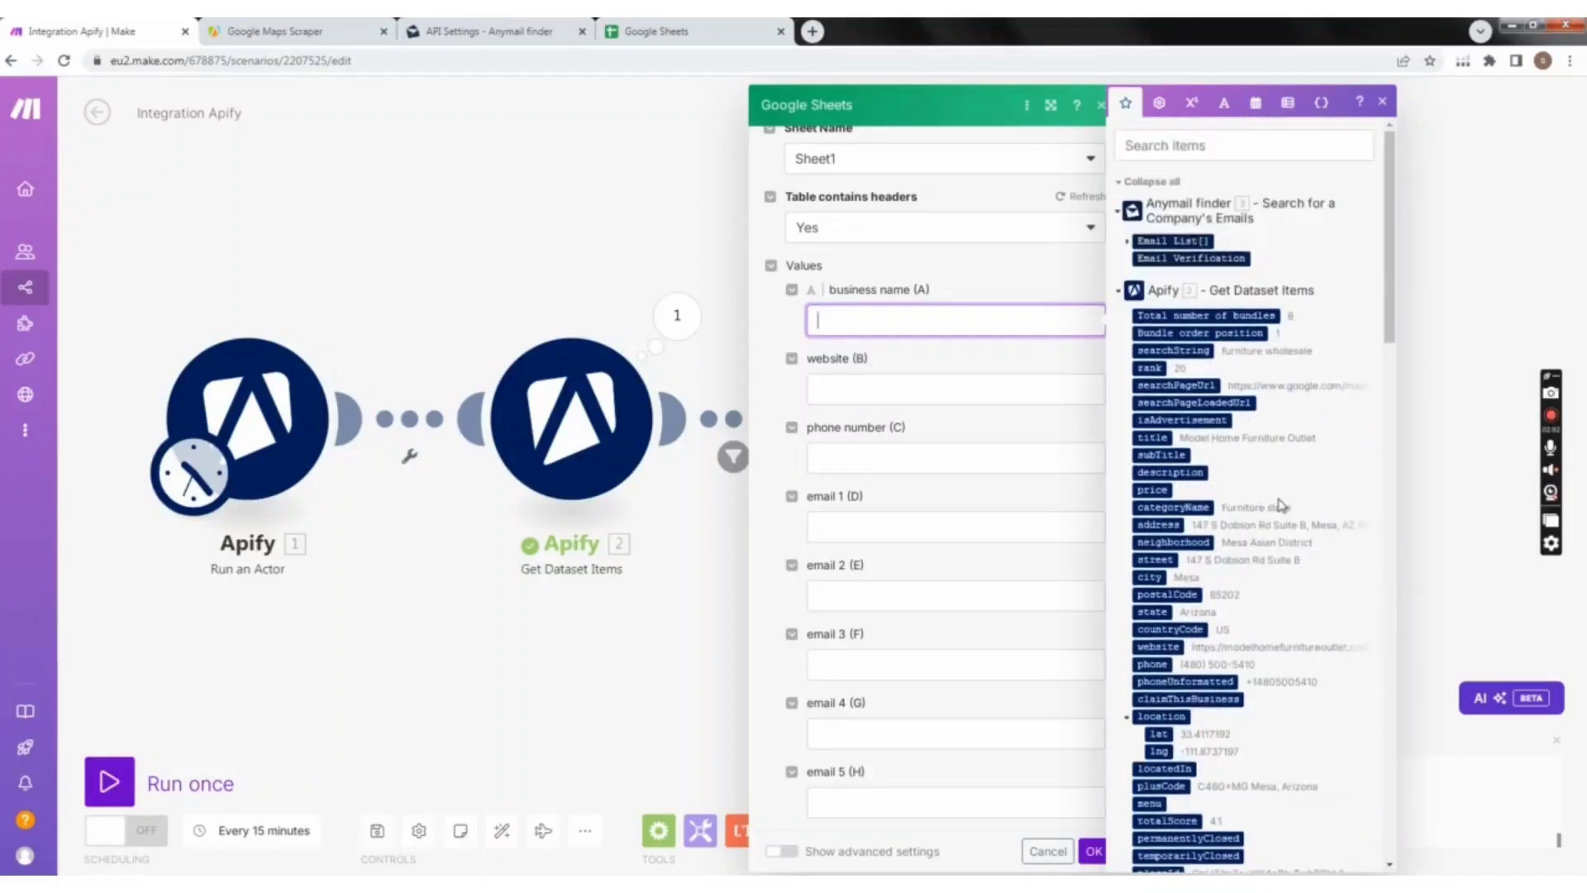
pyautogui.scroll(-5, 1276, 496)
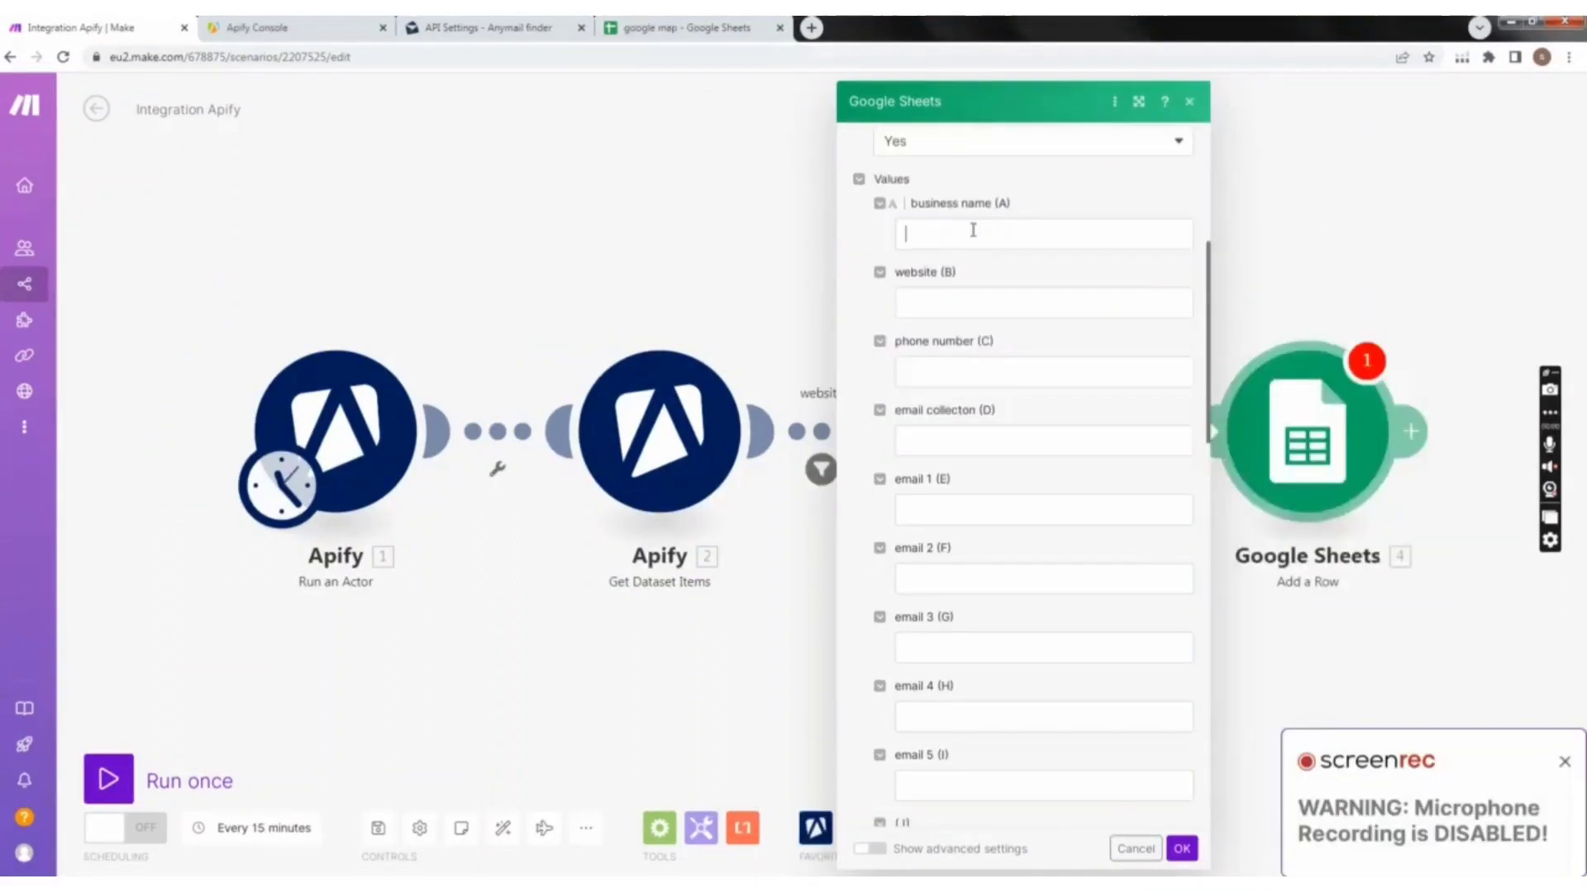
# Step: Map the Apify dataset's title to business name (A) and its website item to website (B)
pyautogui.click(973, 230)
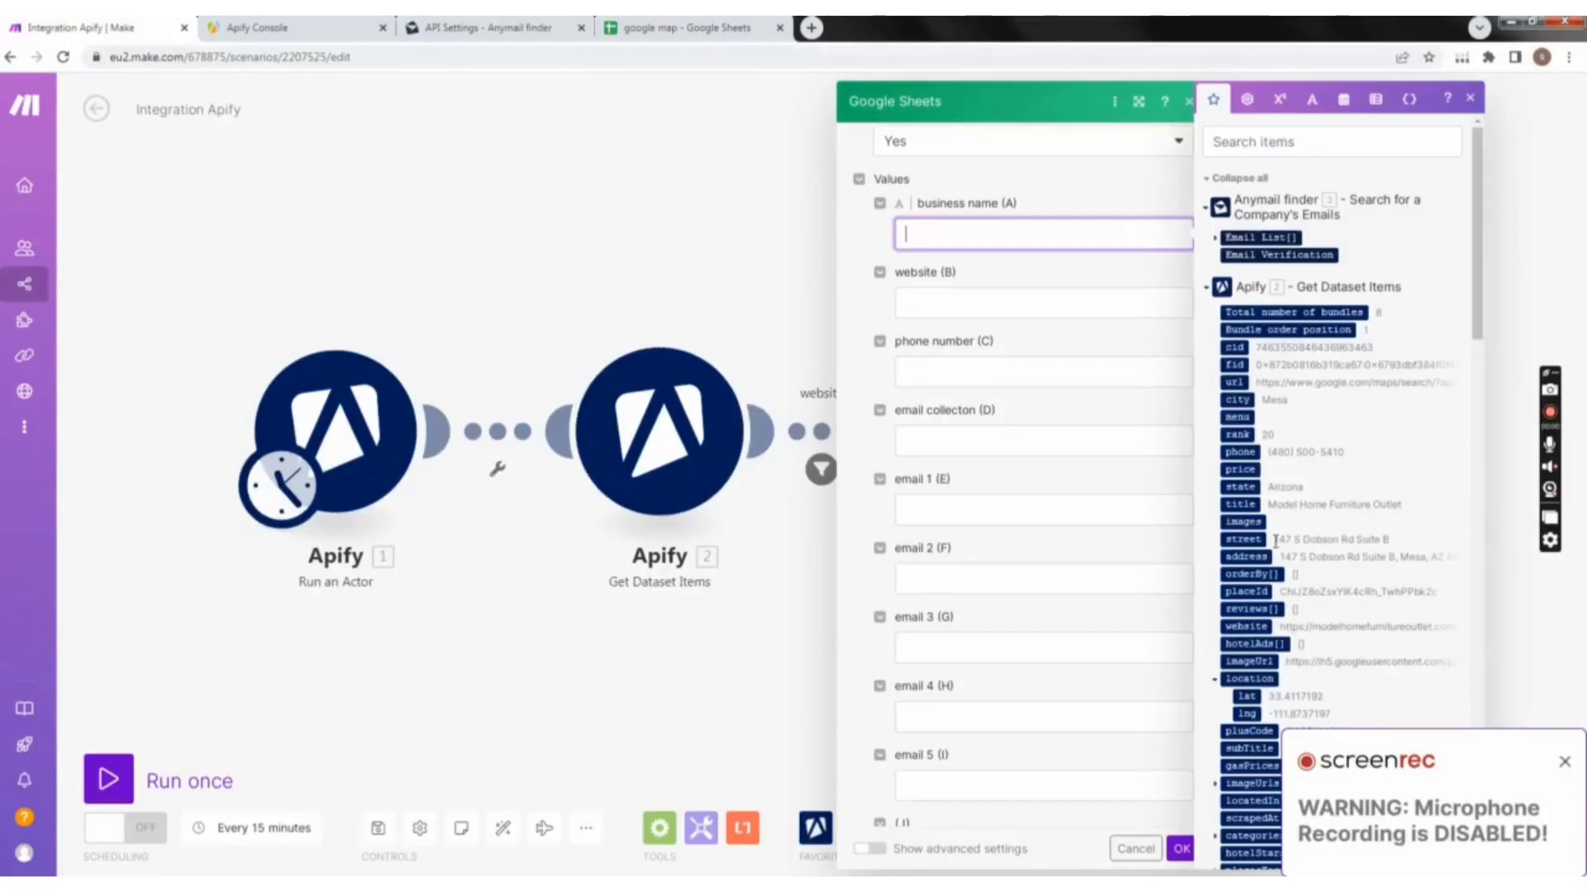
pyautogui.click(1565, 760)
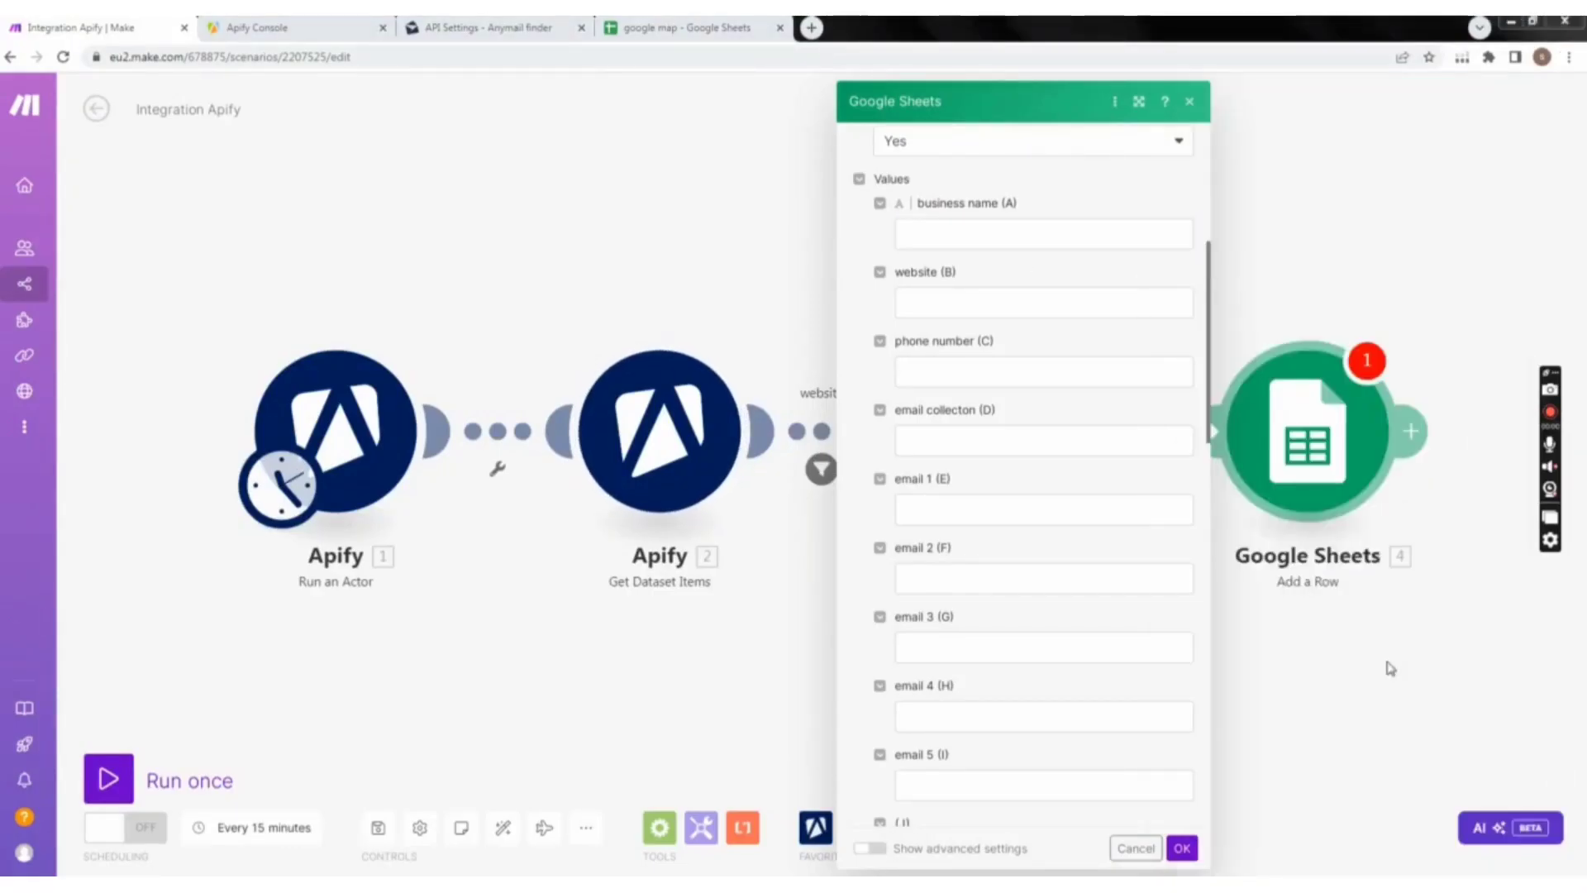
pyautogui.click(928, 230)
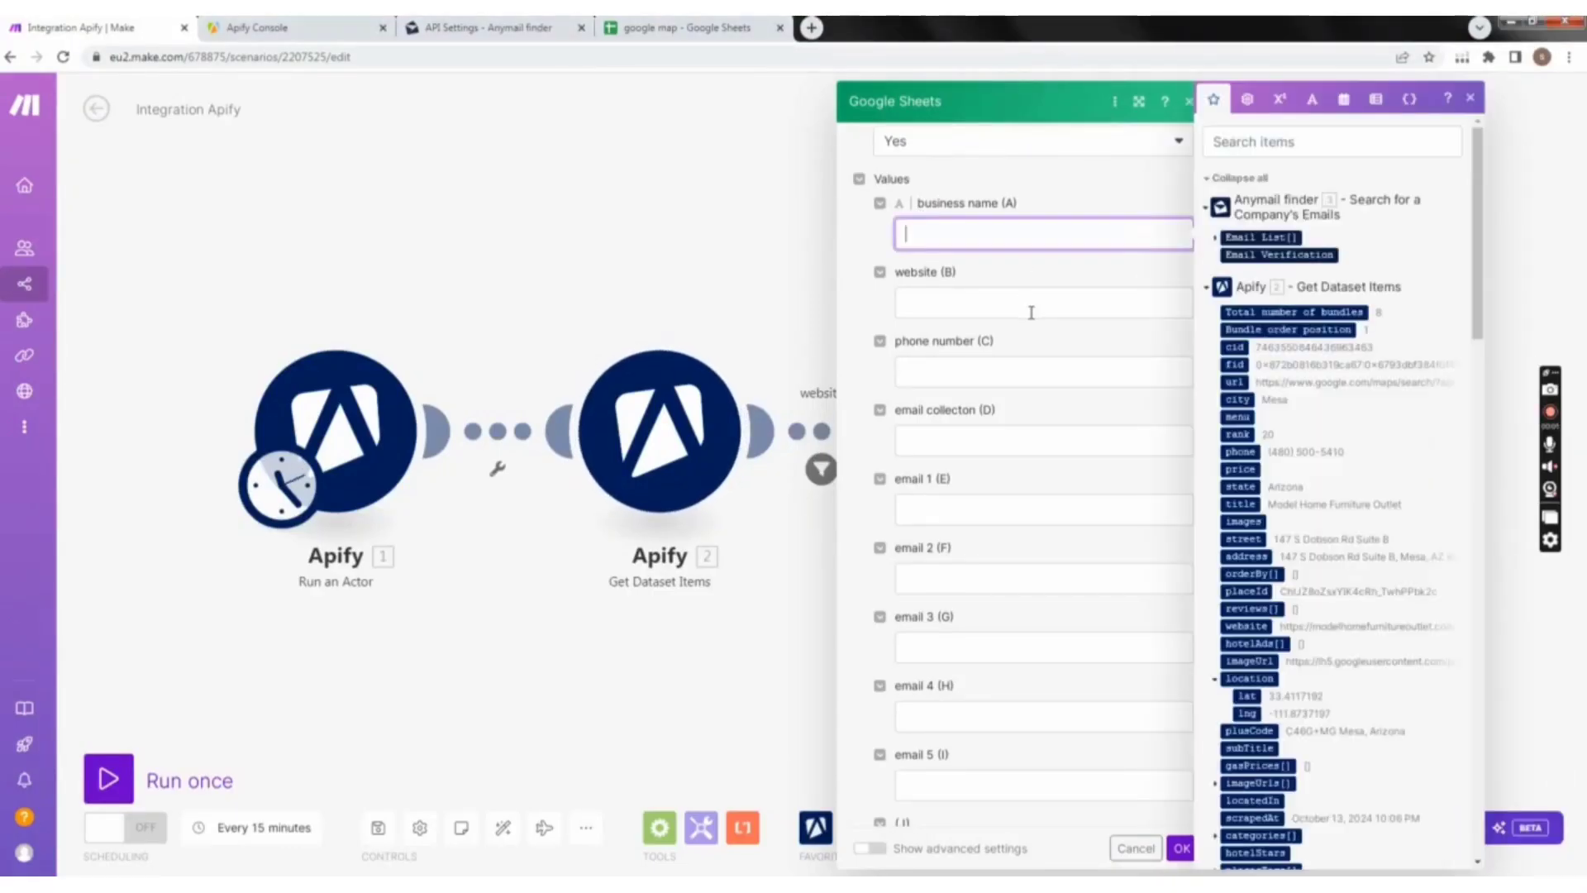
pyautogui.click(1240, 504)
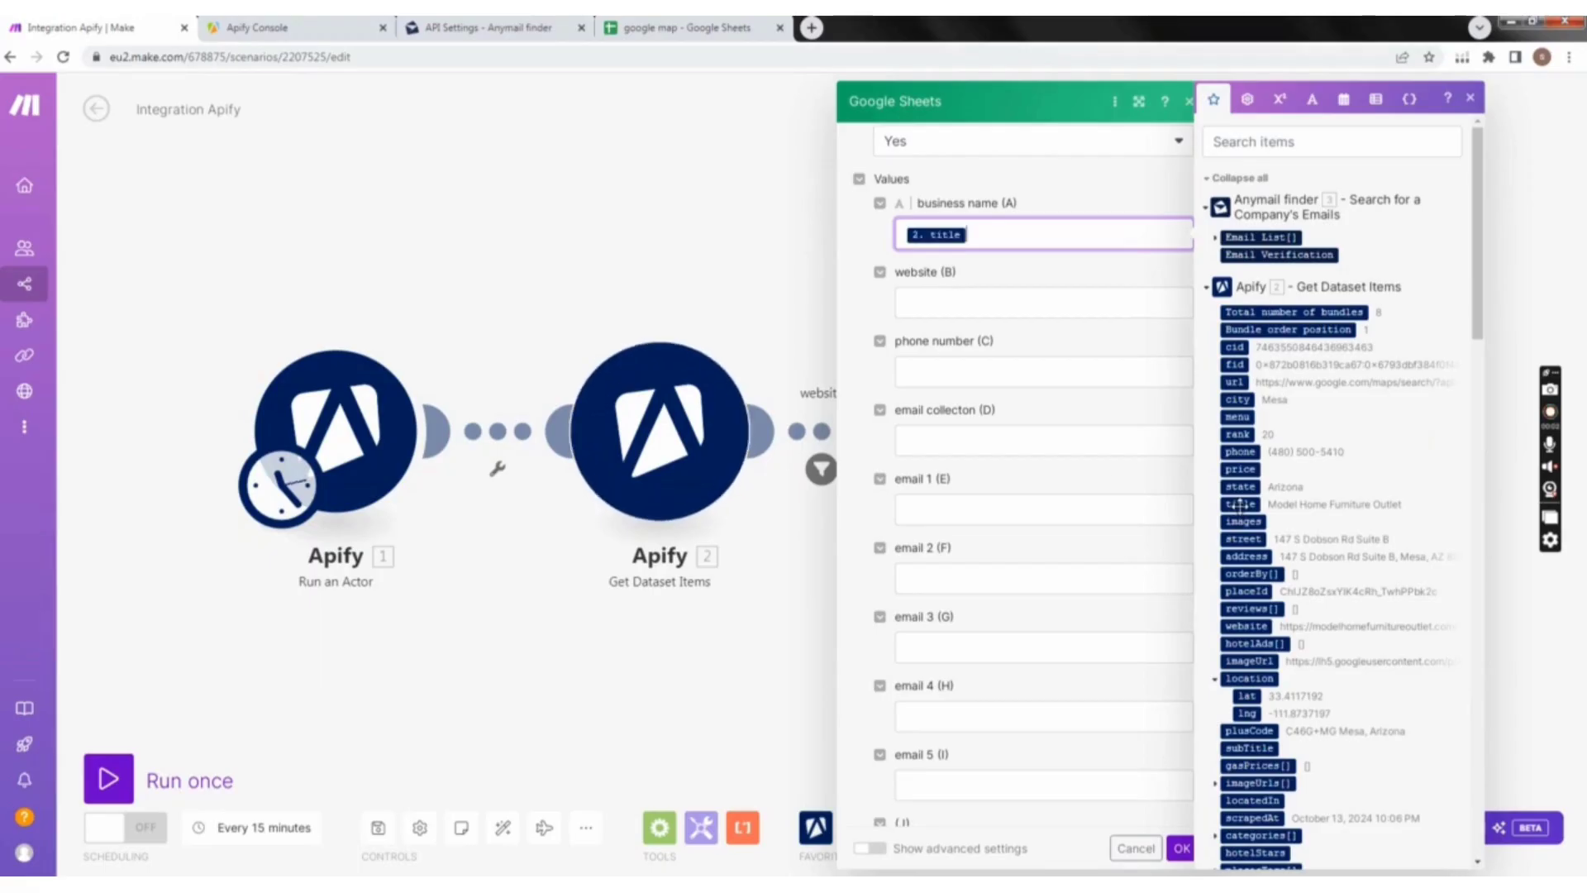
pyautogui.click(939, 306)
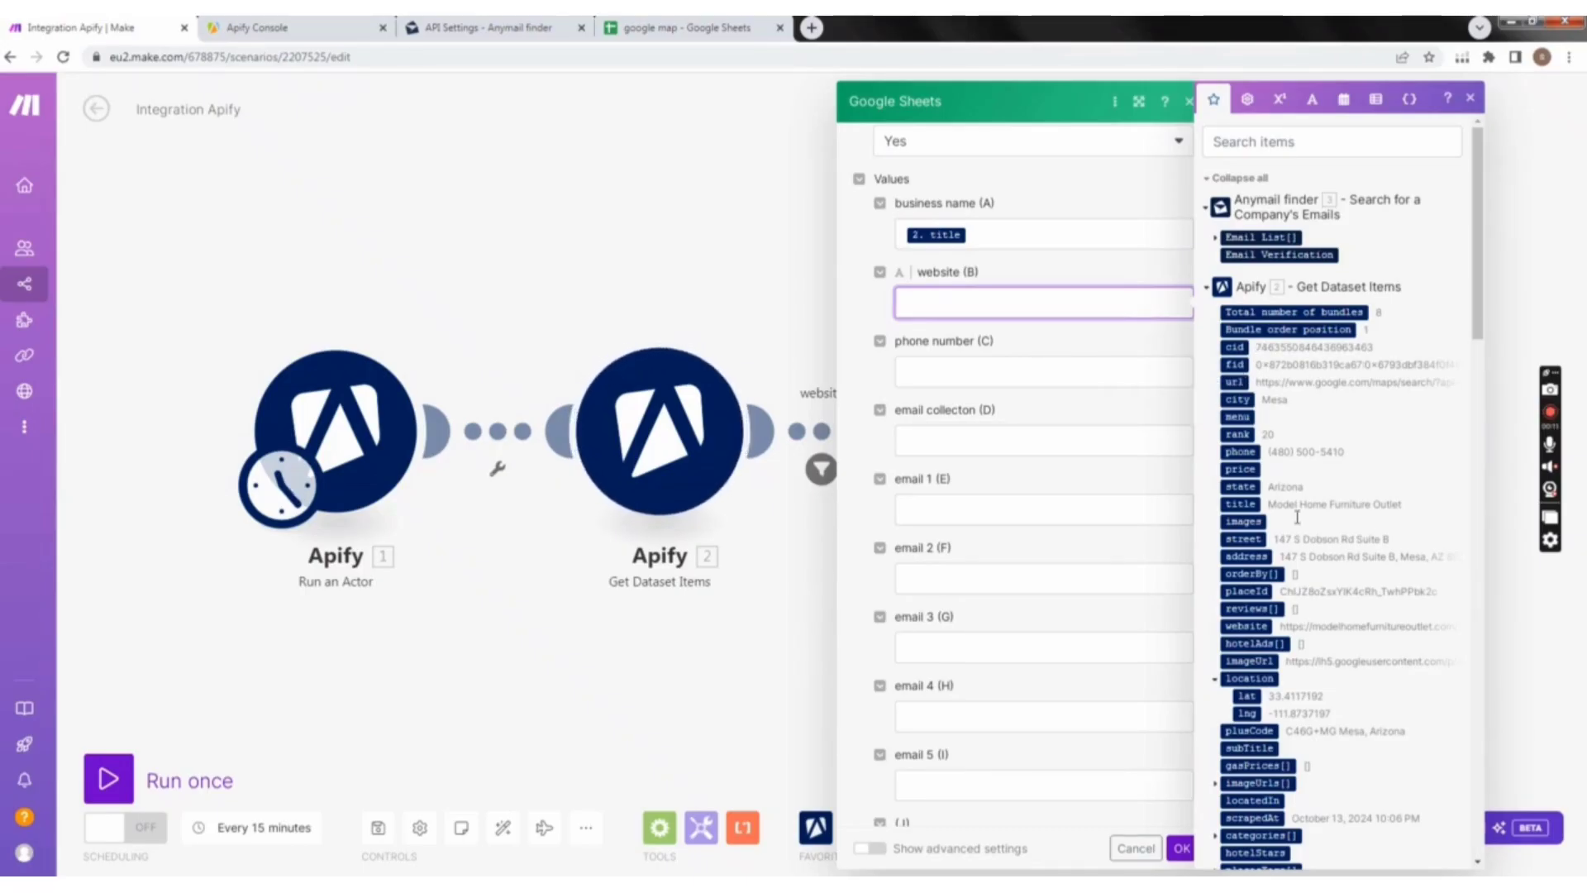
pyautogui.click(1252, 627)
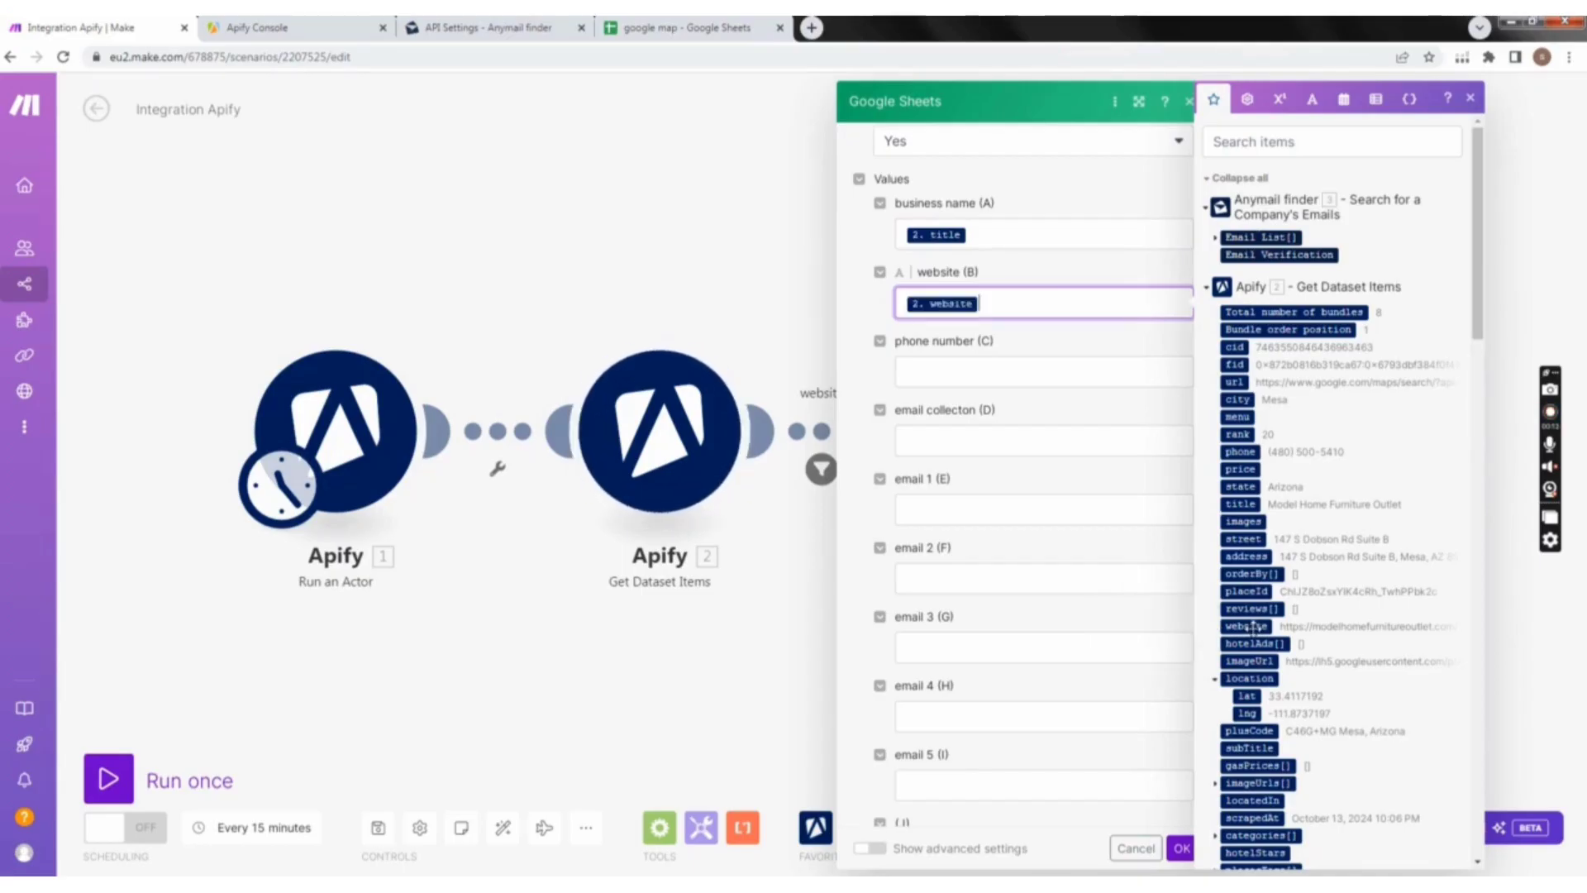
# Step: Search the mappable items for "phon" and map phoneUnformatted to phone number (C)
pyautogui.click(969, 380)
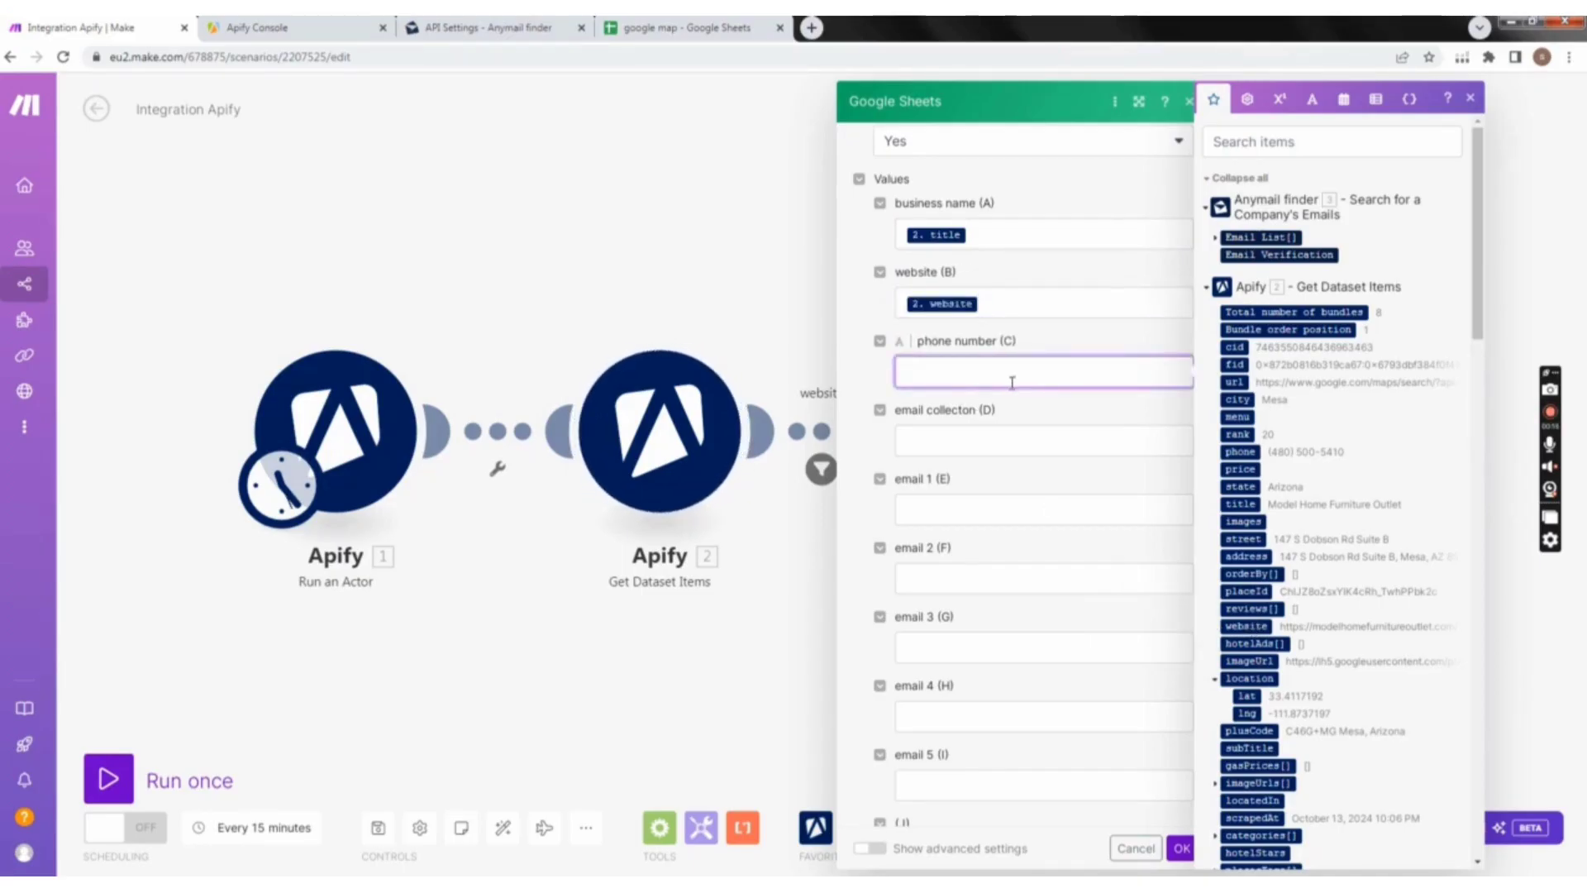
pyautogui.scroll(-2, 1295, 699)
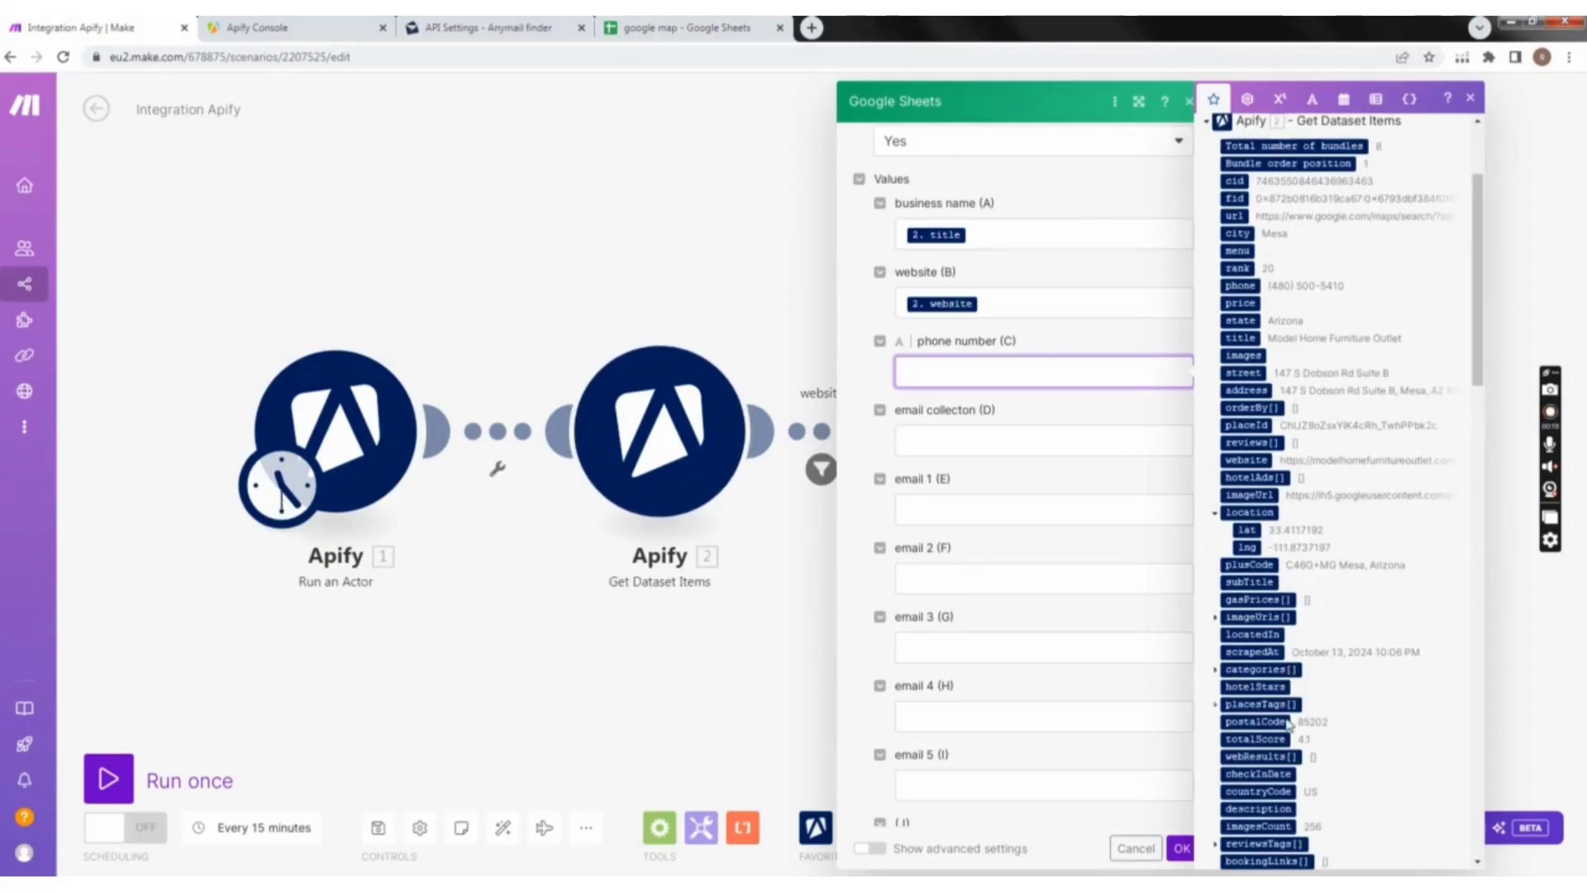
pyautogui.scroll(-2, 1289, 728)
pyautogui.scroll(4, 1291, 738)
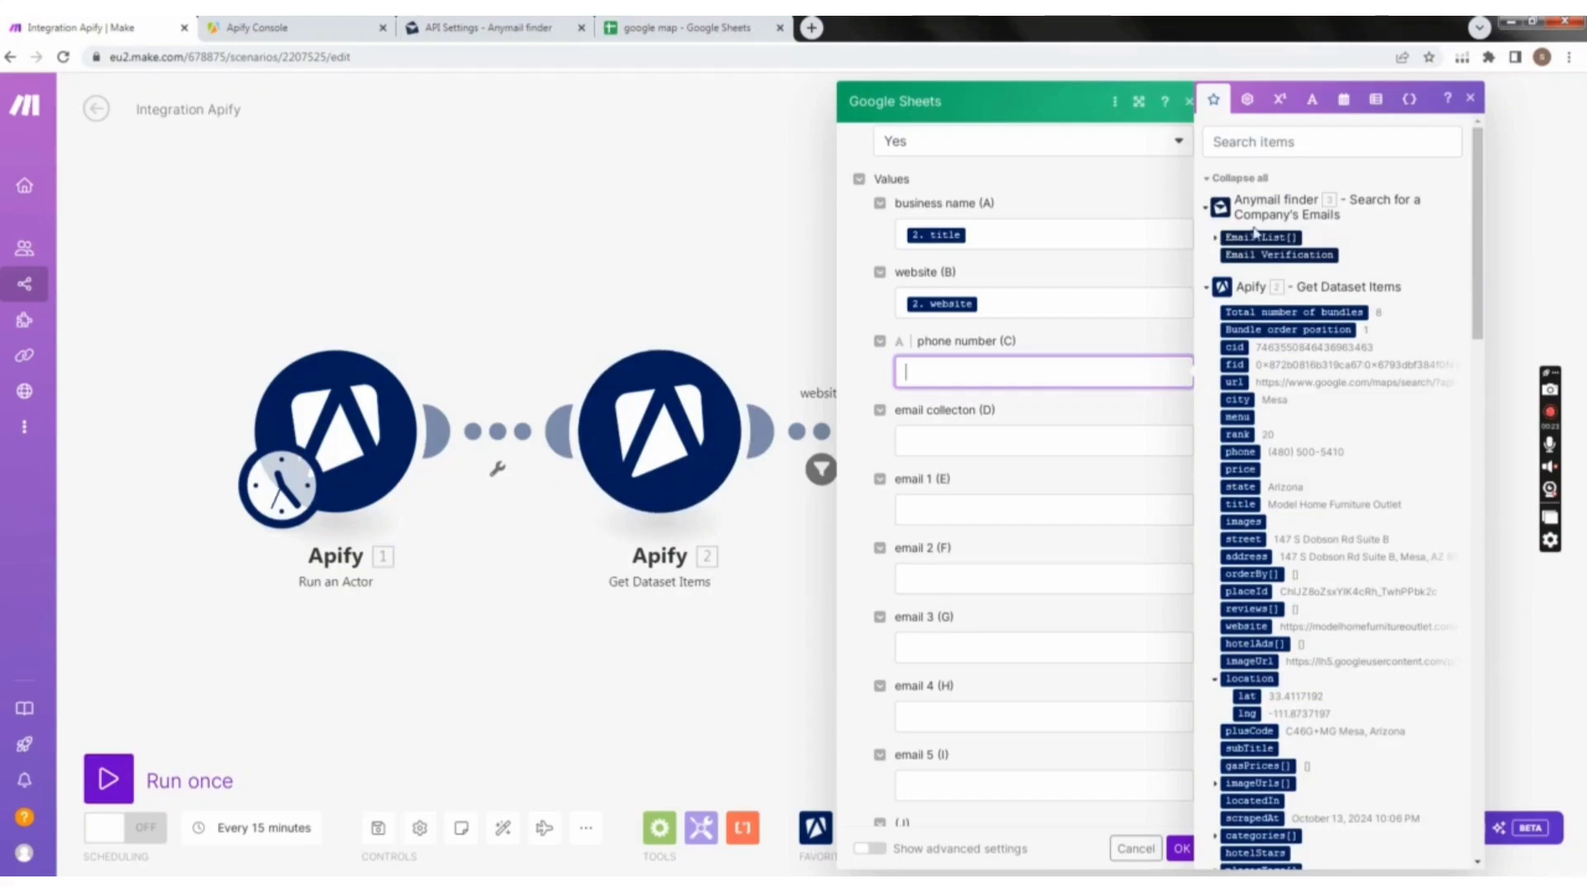
pyautogui.click(1298, 142)
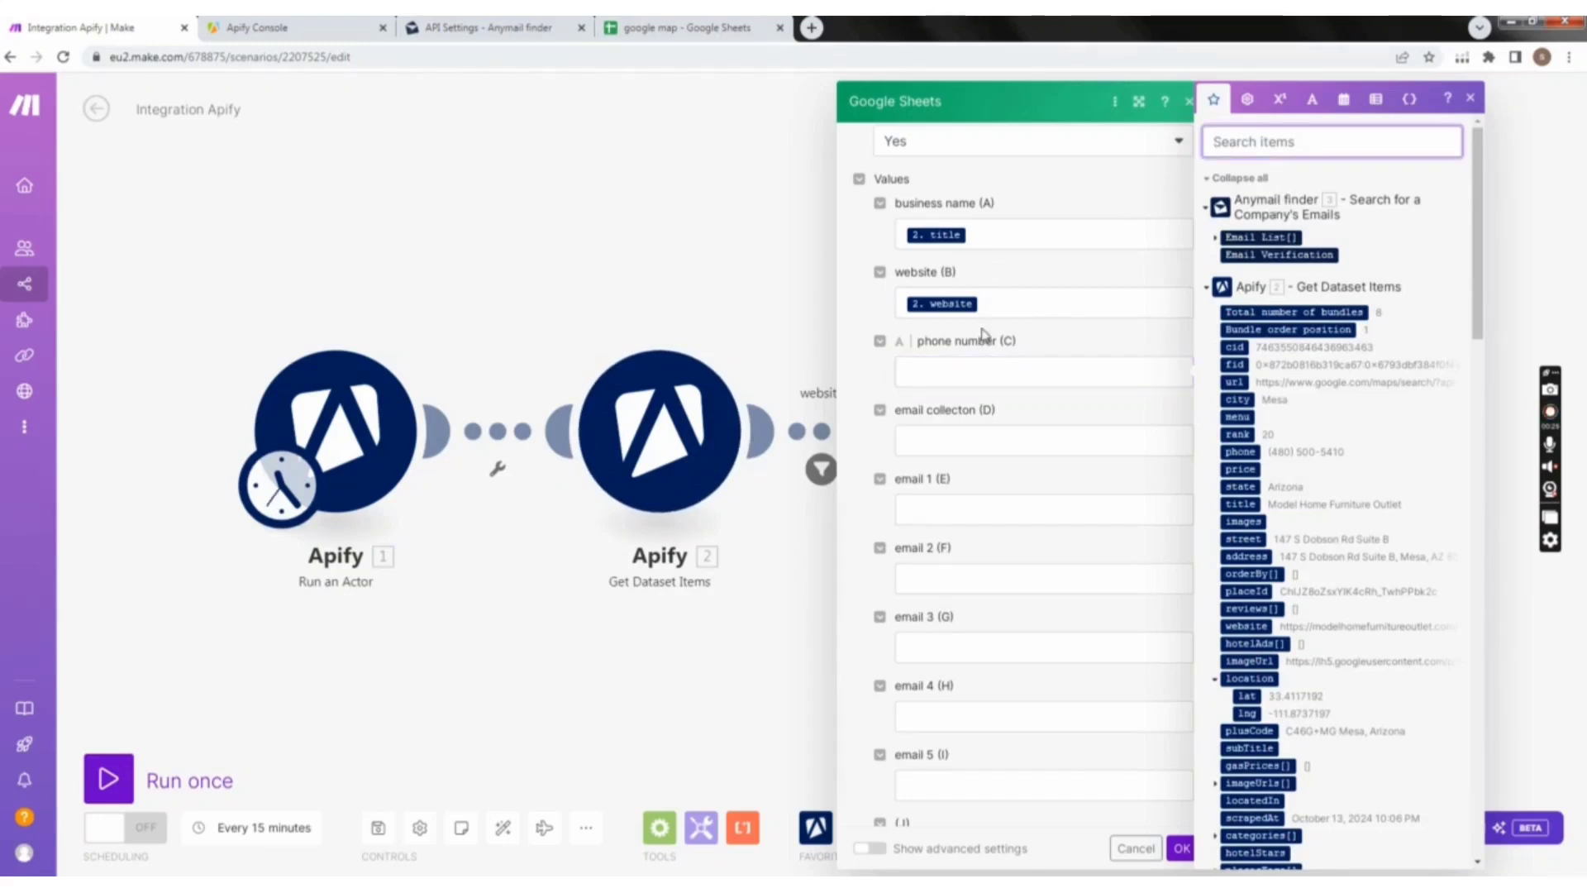
pyautogui.write('phon')
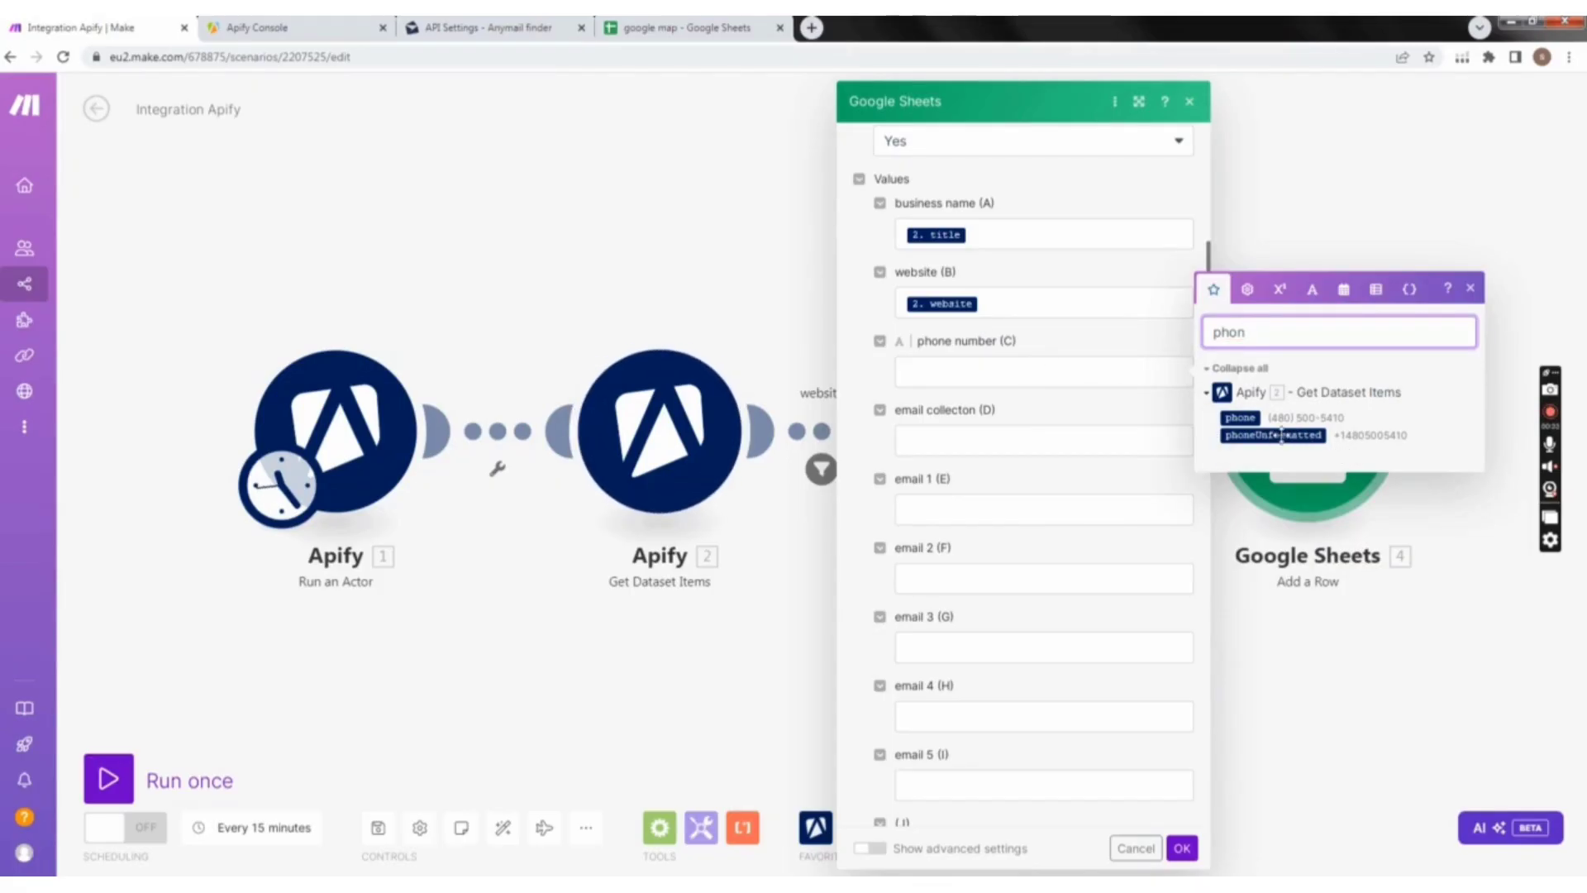
pyautogui.moveTo(1281, 436); pyautogui.dragTo(1226, 442)
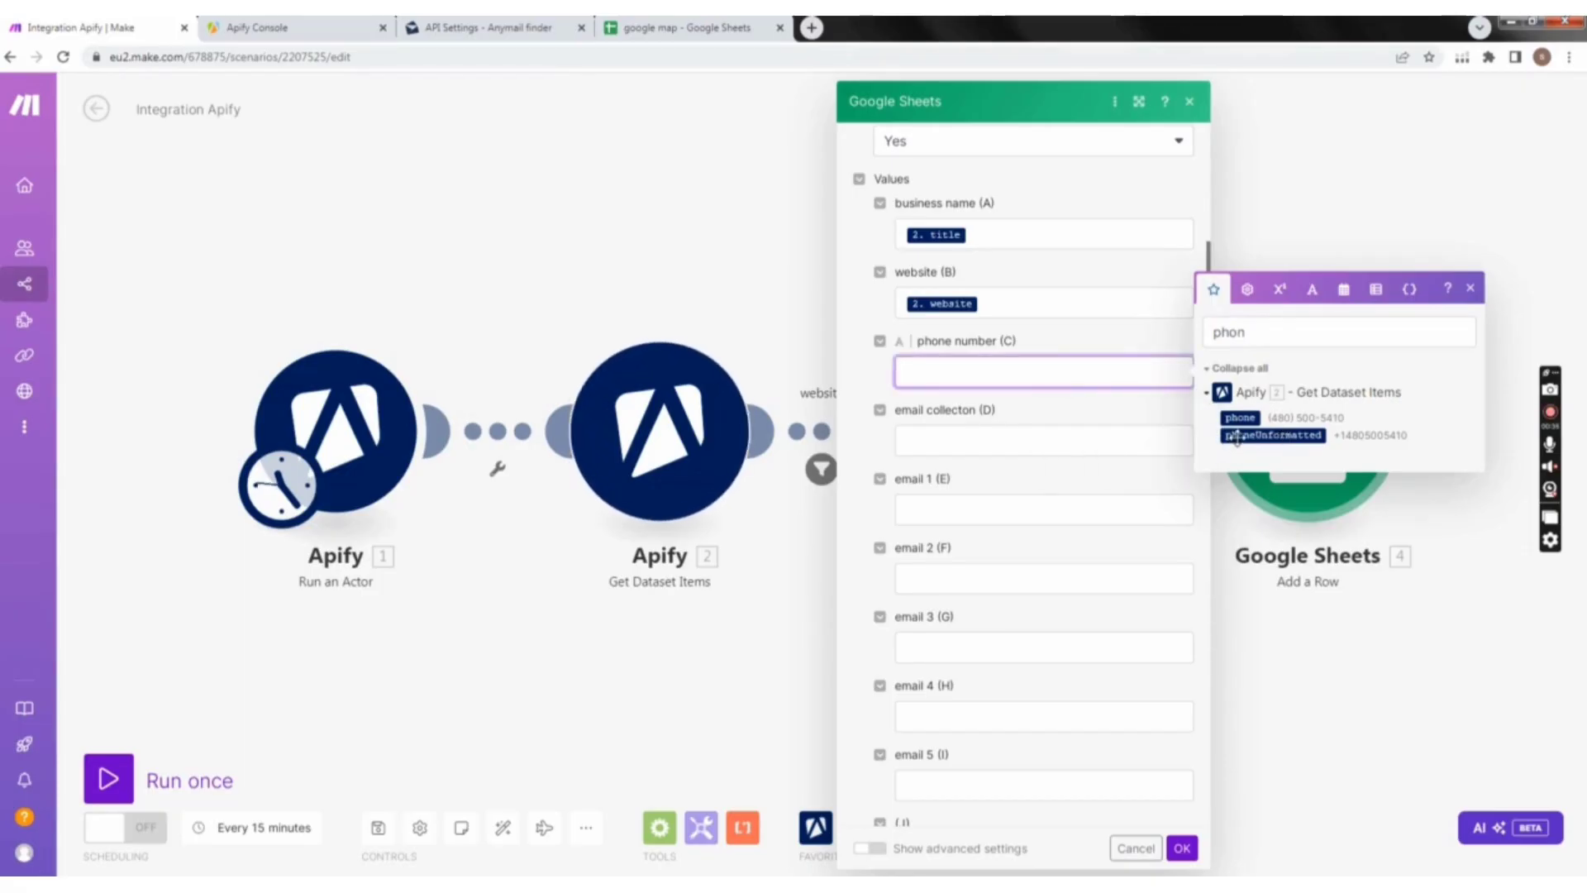
pyautogui.click(1229, 439)
# Step: Clear the item search and map Anymail finder's Email List[] to the email collecton (D) field
pyautogui.click(993, 433)
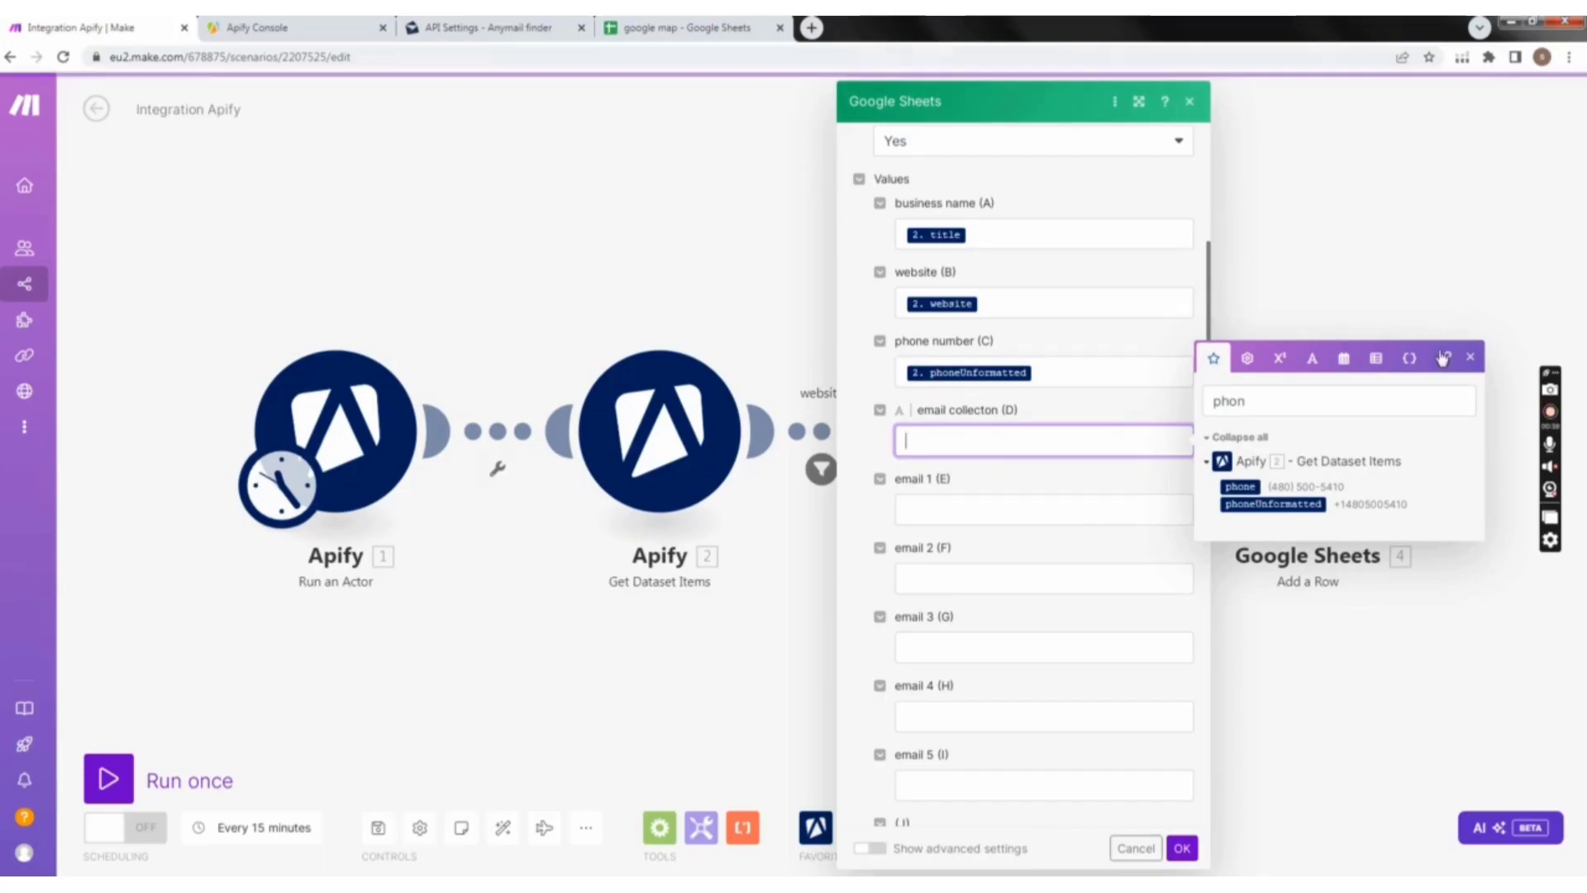
pyautogui.click(1256, 403)
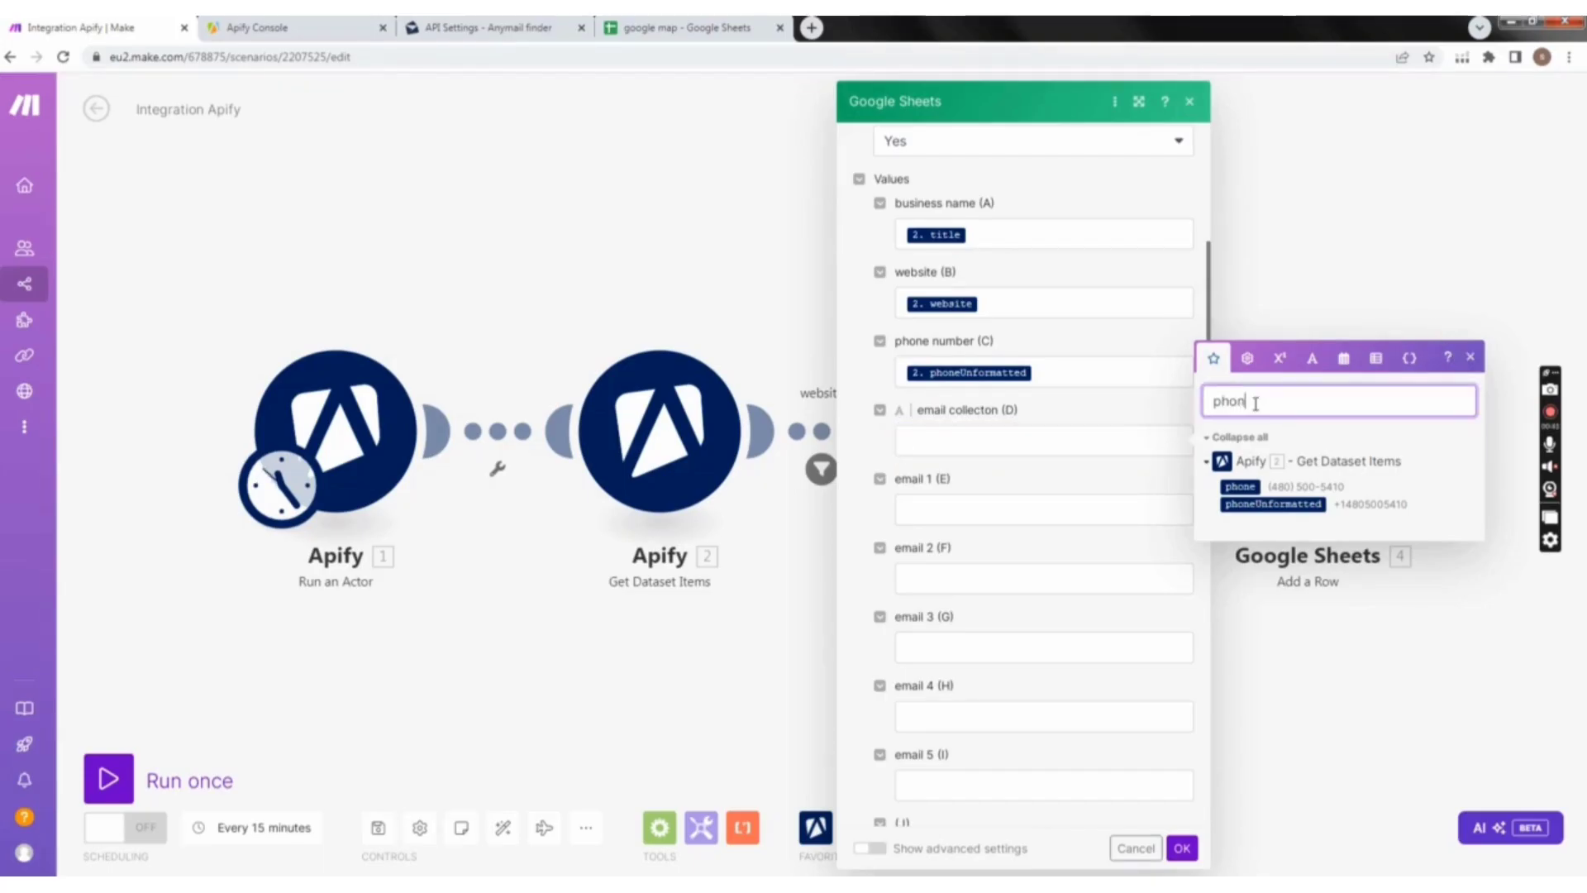
pyautogui.press('BackSpace')
pyautogui.press('BackSpace')
pyautogui.press('BackSpace')
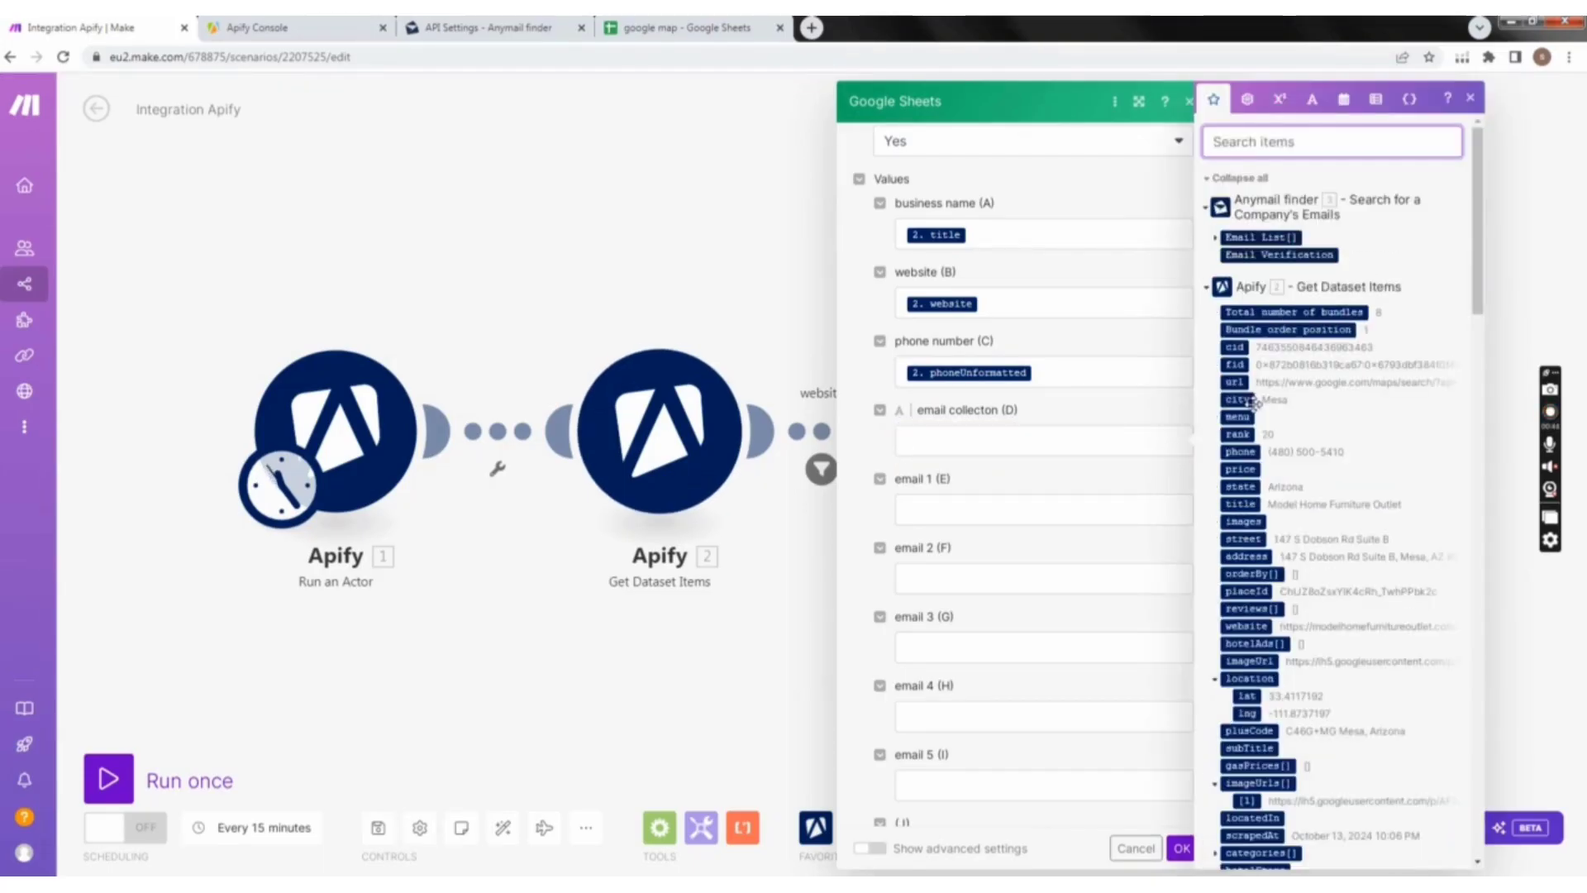
pyautogui.click(1007, 436)
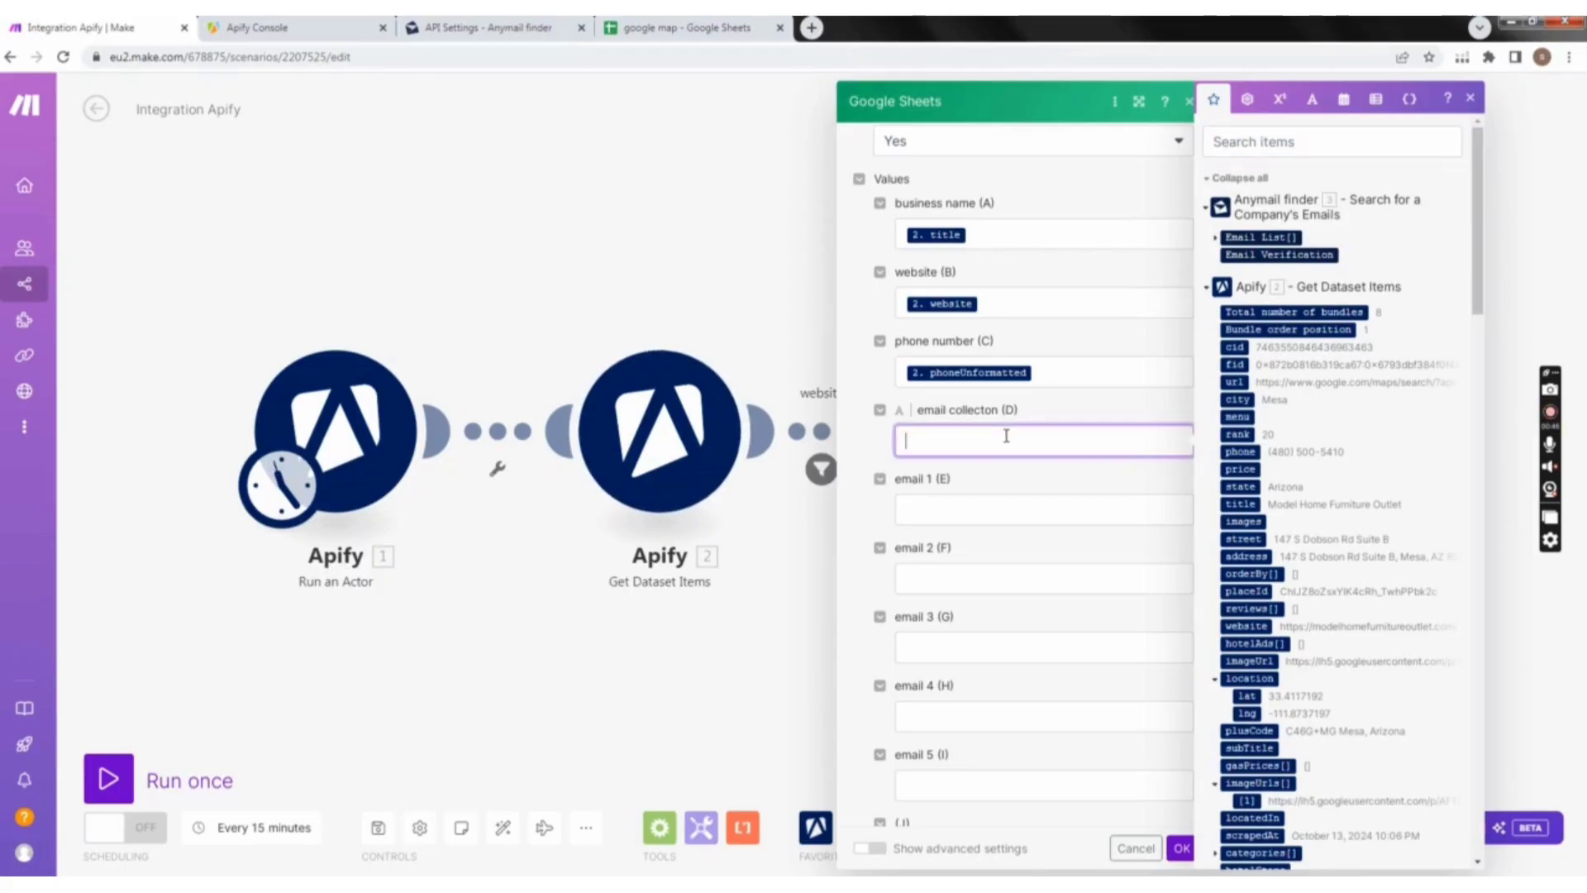
pyautogui.click(1262, 237)
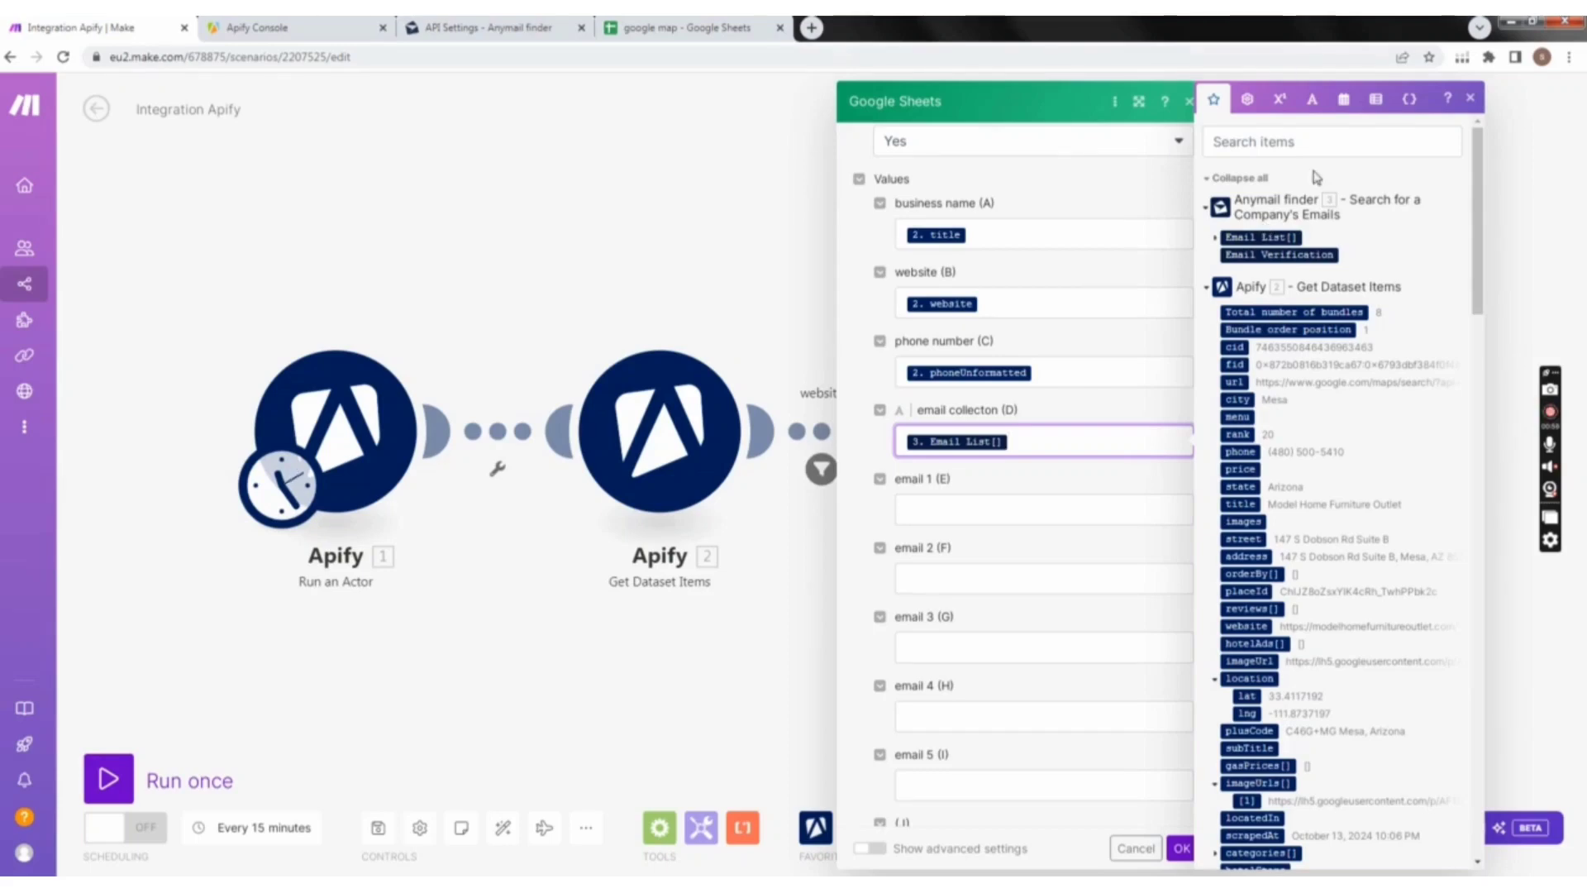
# Step: Insert the general function get into the email 1 (E) field
pyautogui.click(1027, 511)
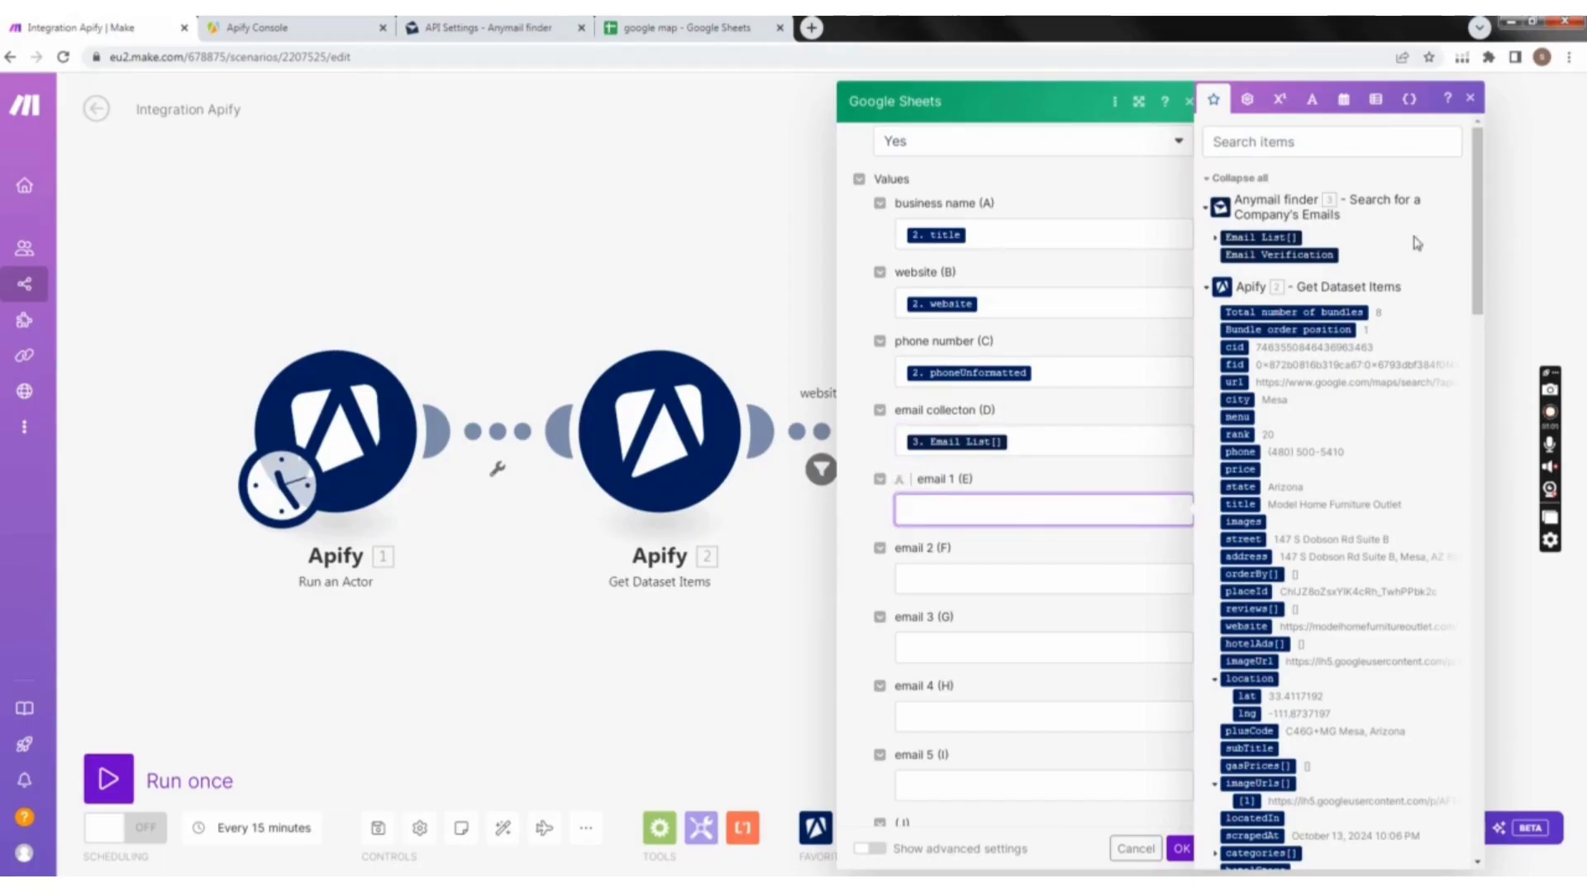
pyautogui.click(1472, 100)
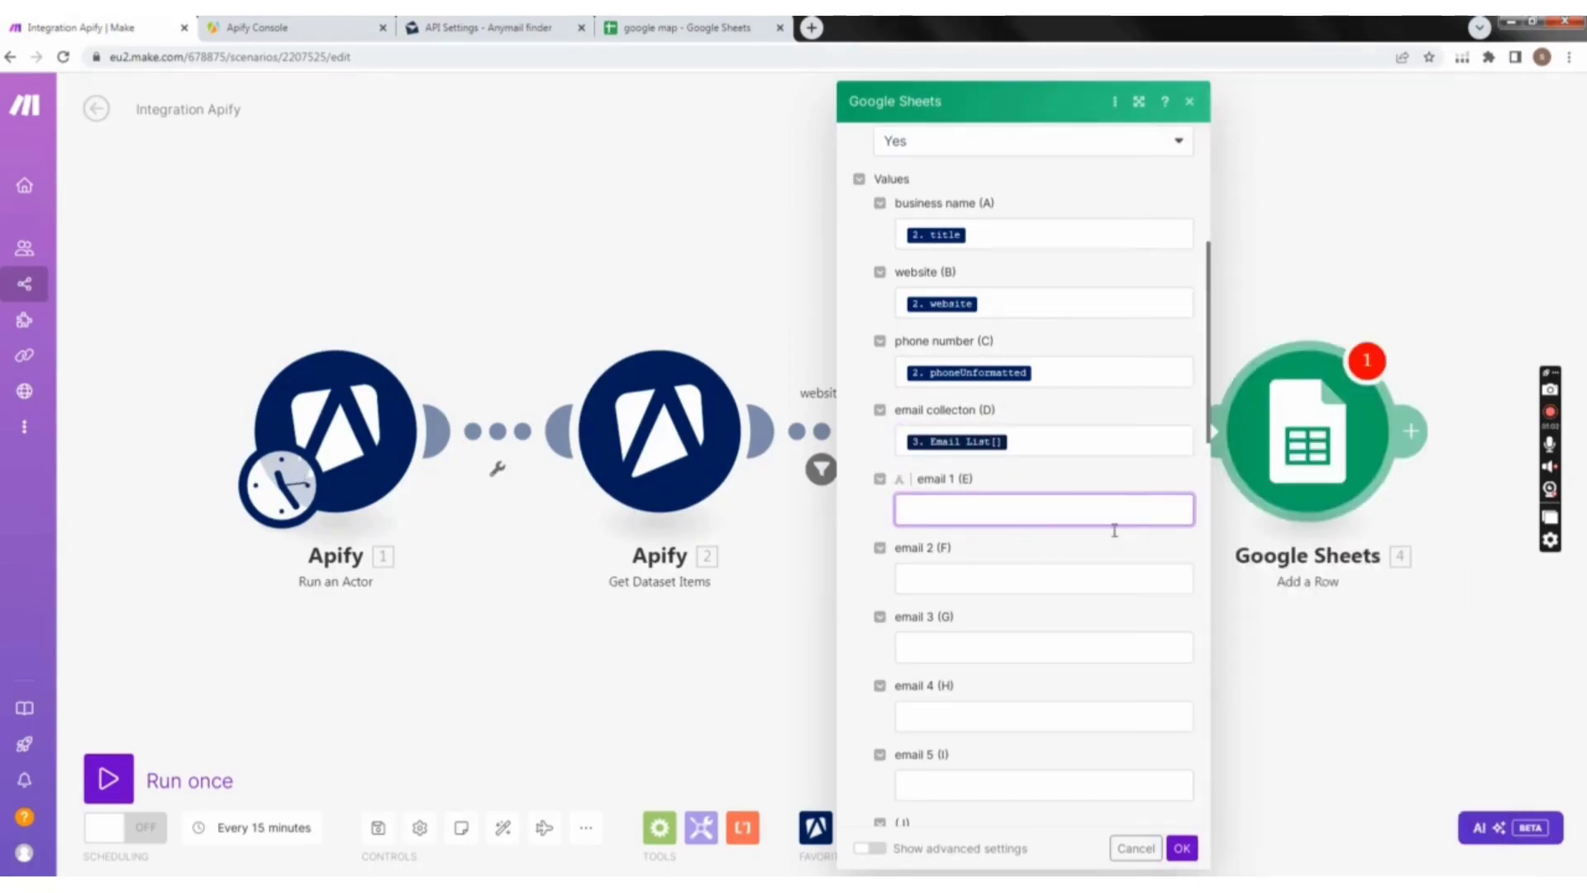
pyautogui.click(1037, 512)
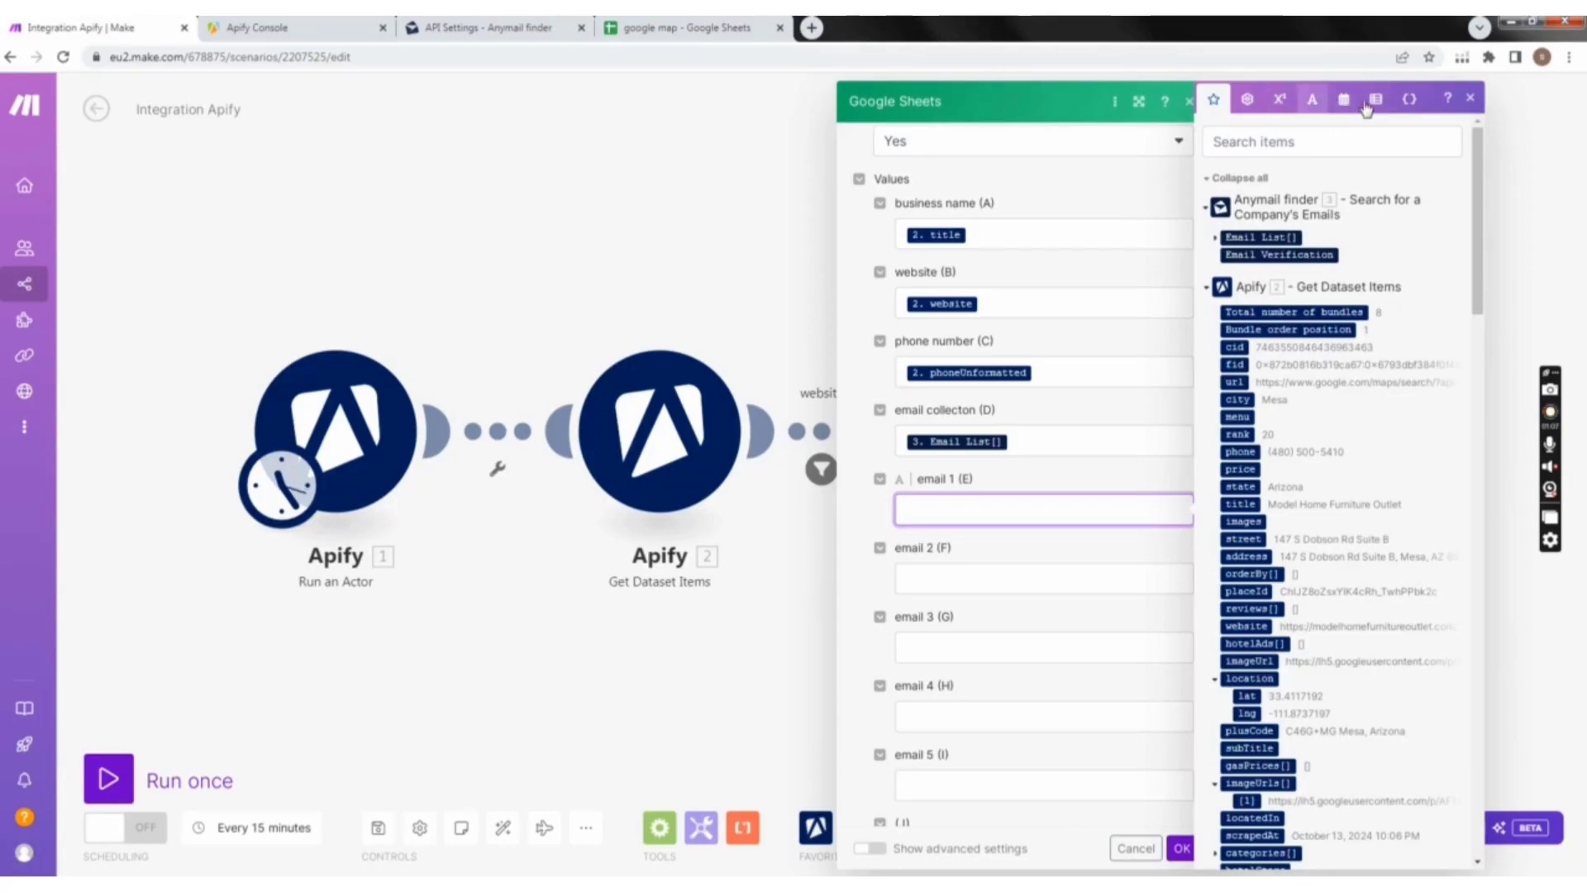
pyautogui.click(1411, 99)
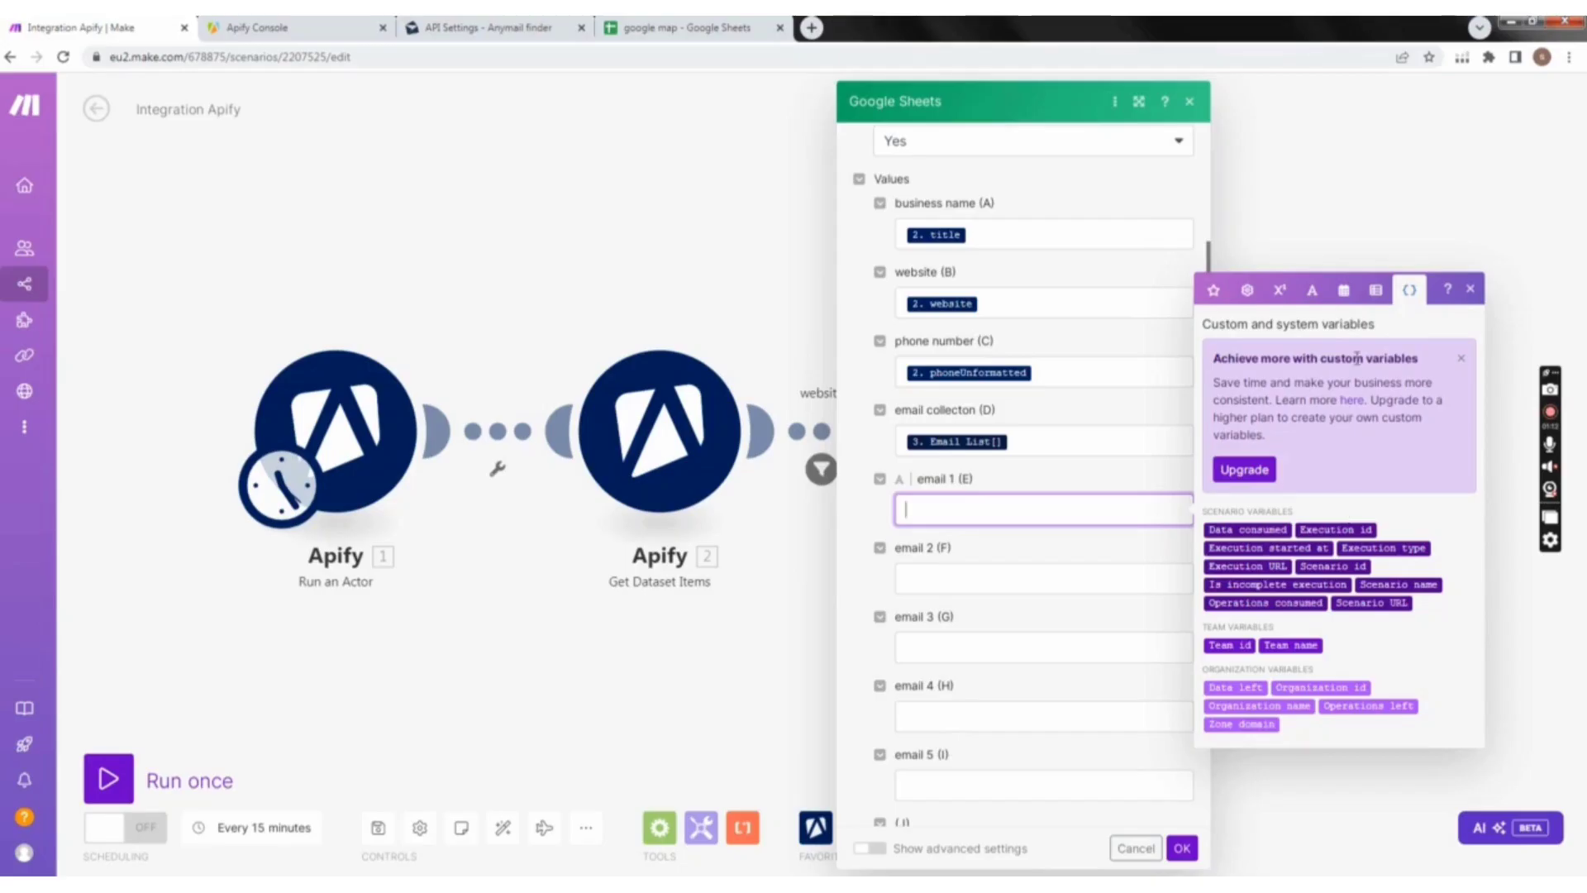
pyautogui.click(1278, 296)
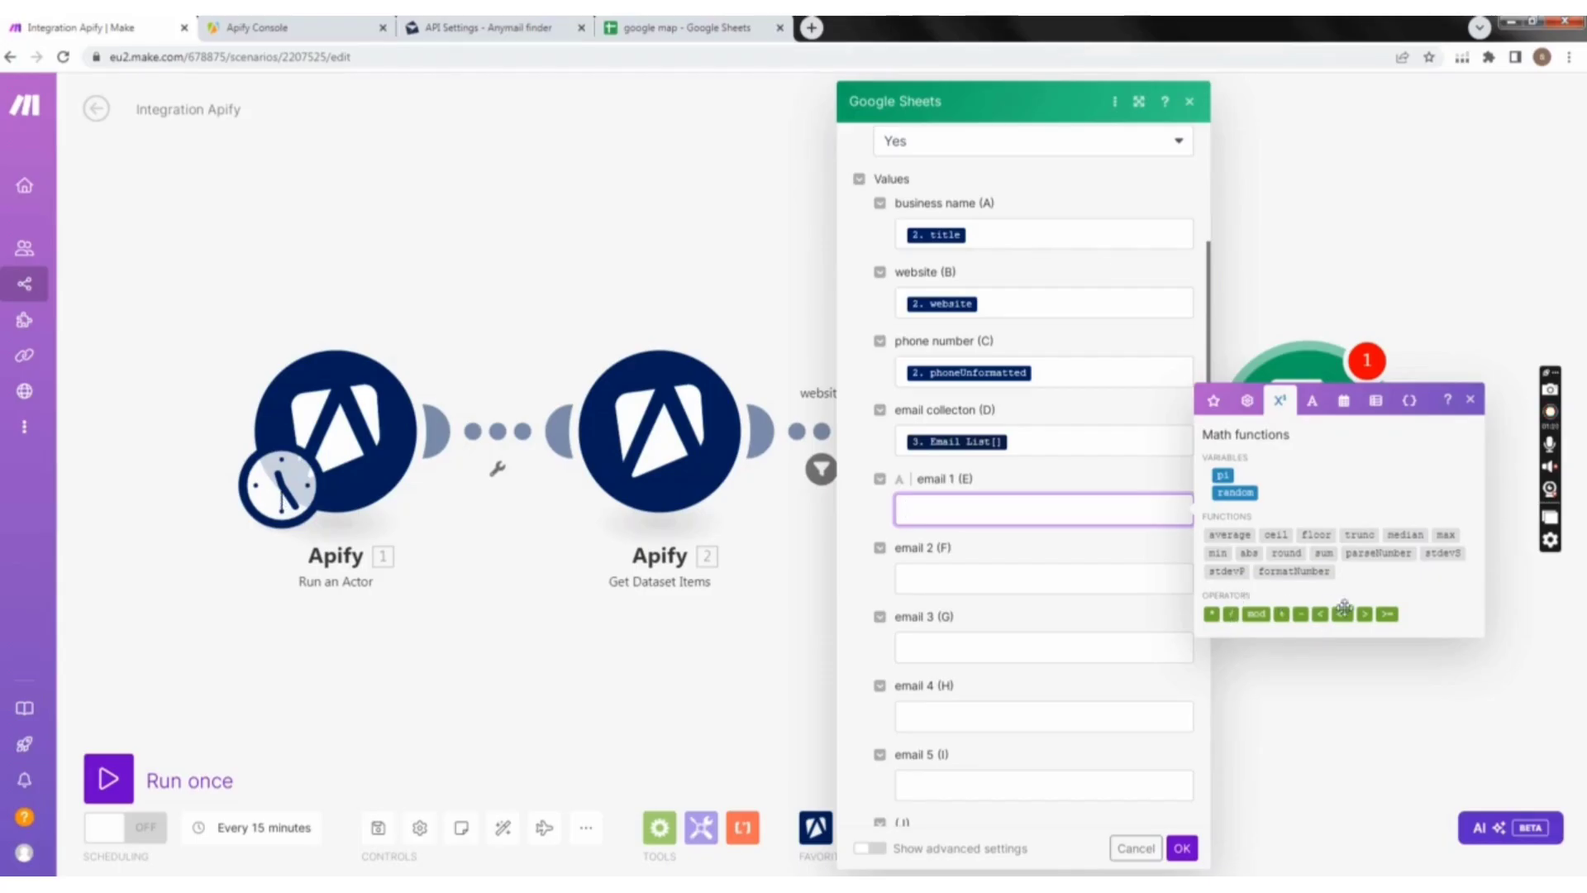
pyautogui.click(1248, 405)
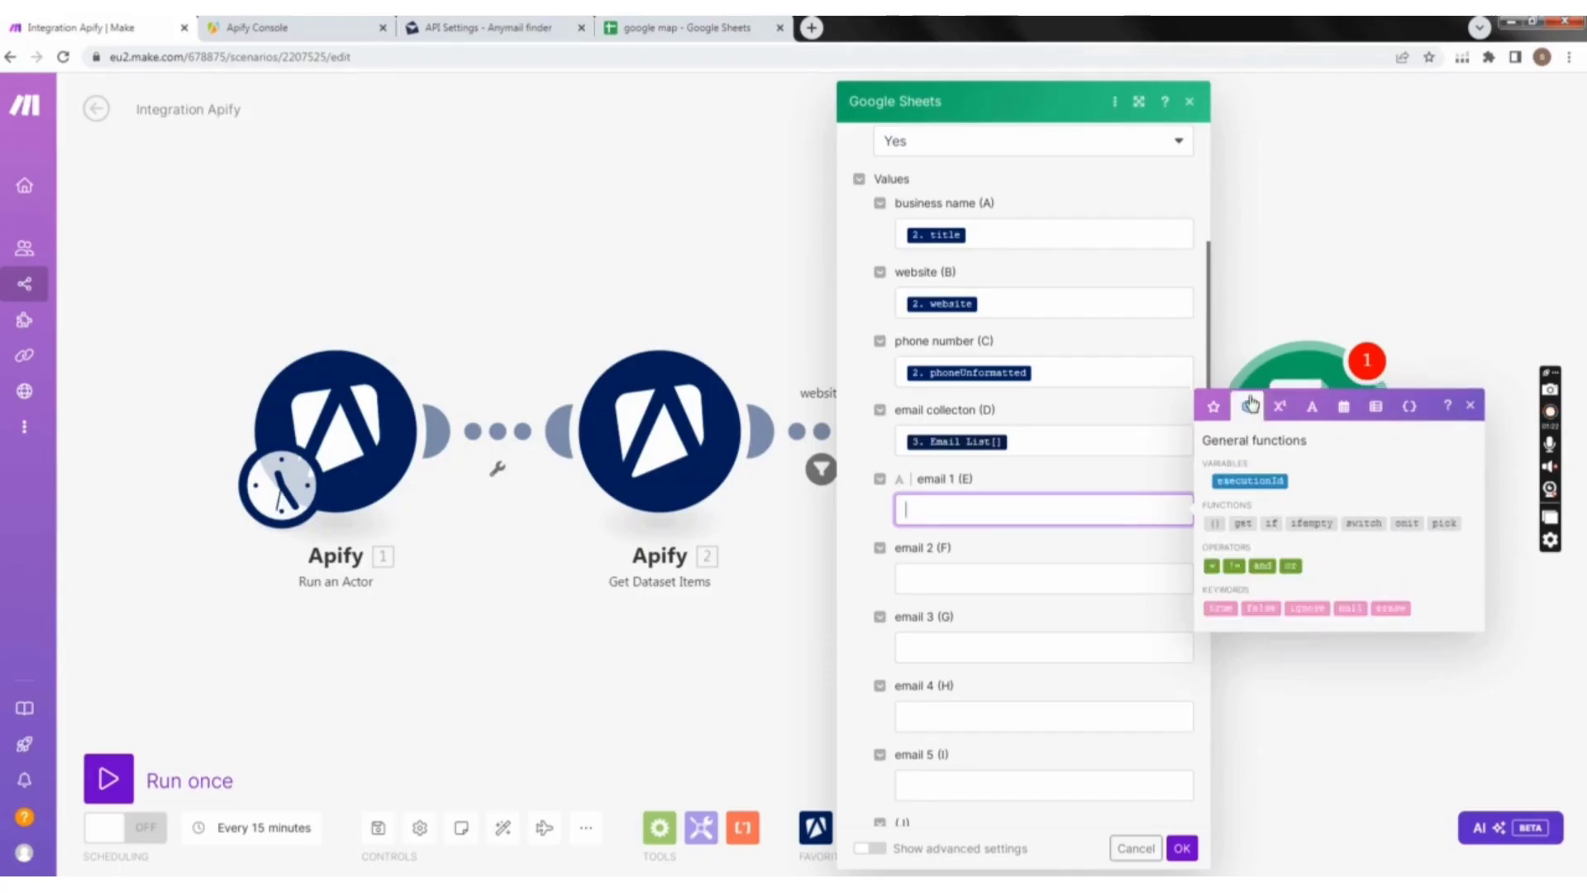
pyautogui.click(1240, 523)
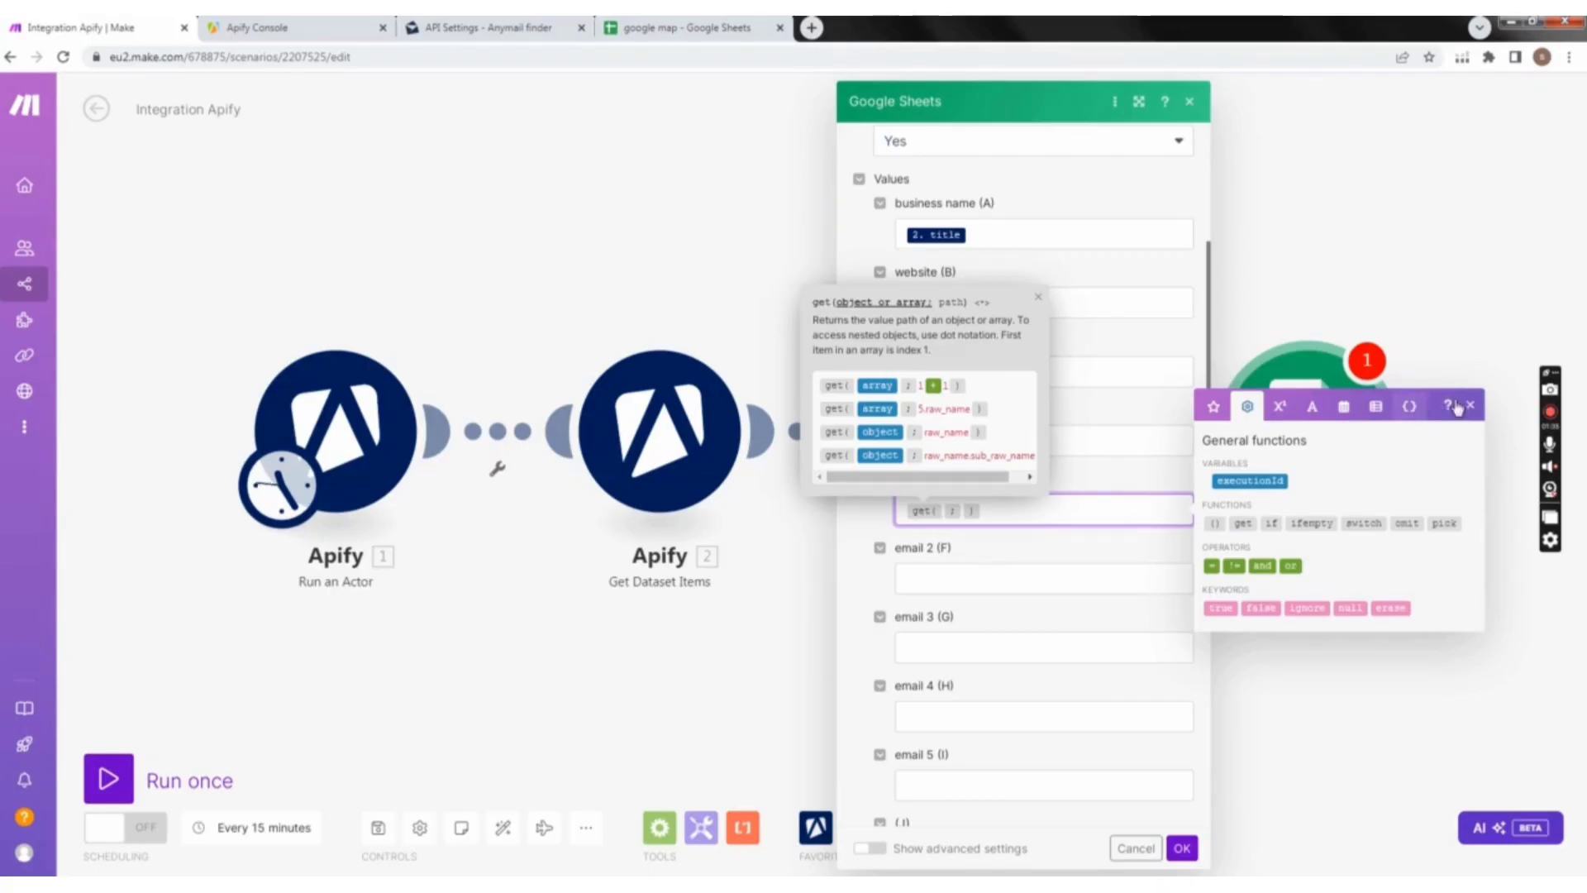
# Step: Complete email 1's get function with Anymail finder's Email List[] as the array and 1 as the path
pyautogui.click(1213, 408)
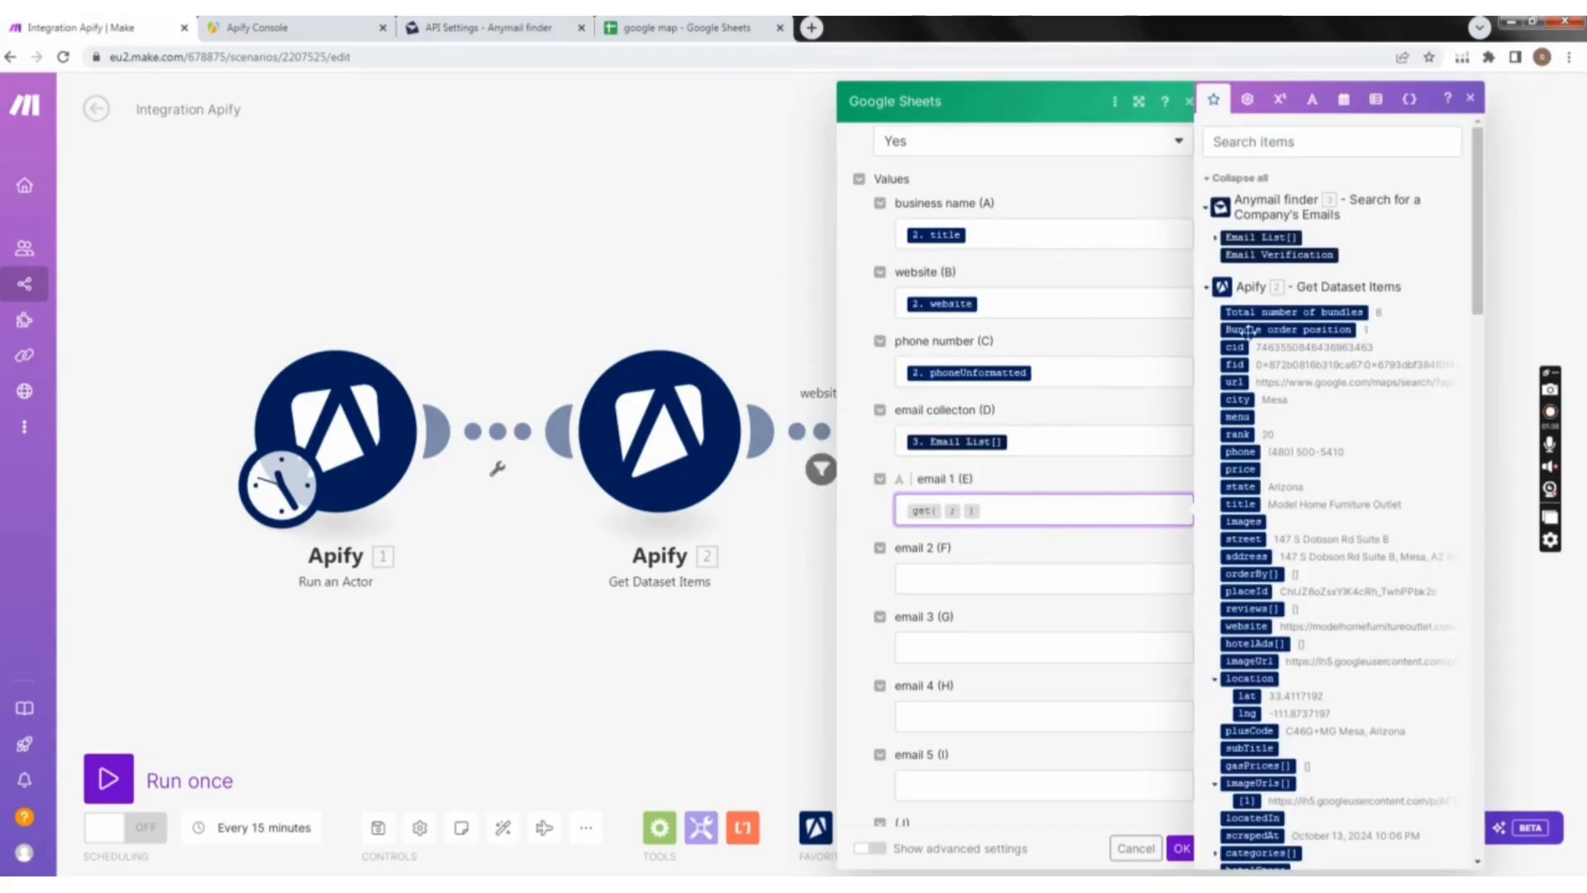
pyautogui.click(1289, 237)
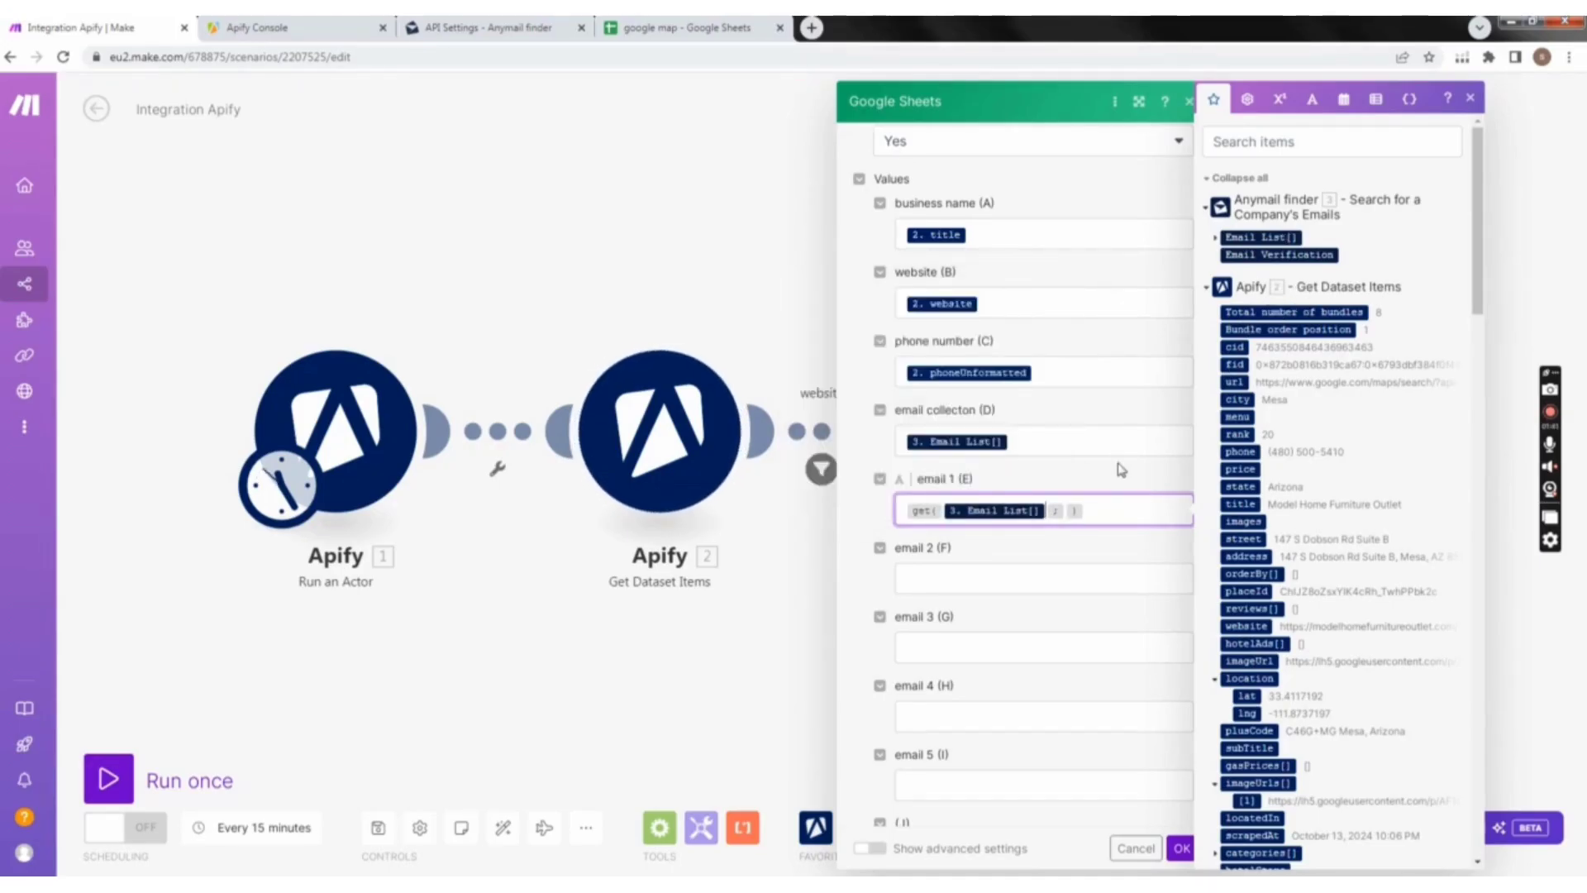
pyautogui.click(1067, 509)
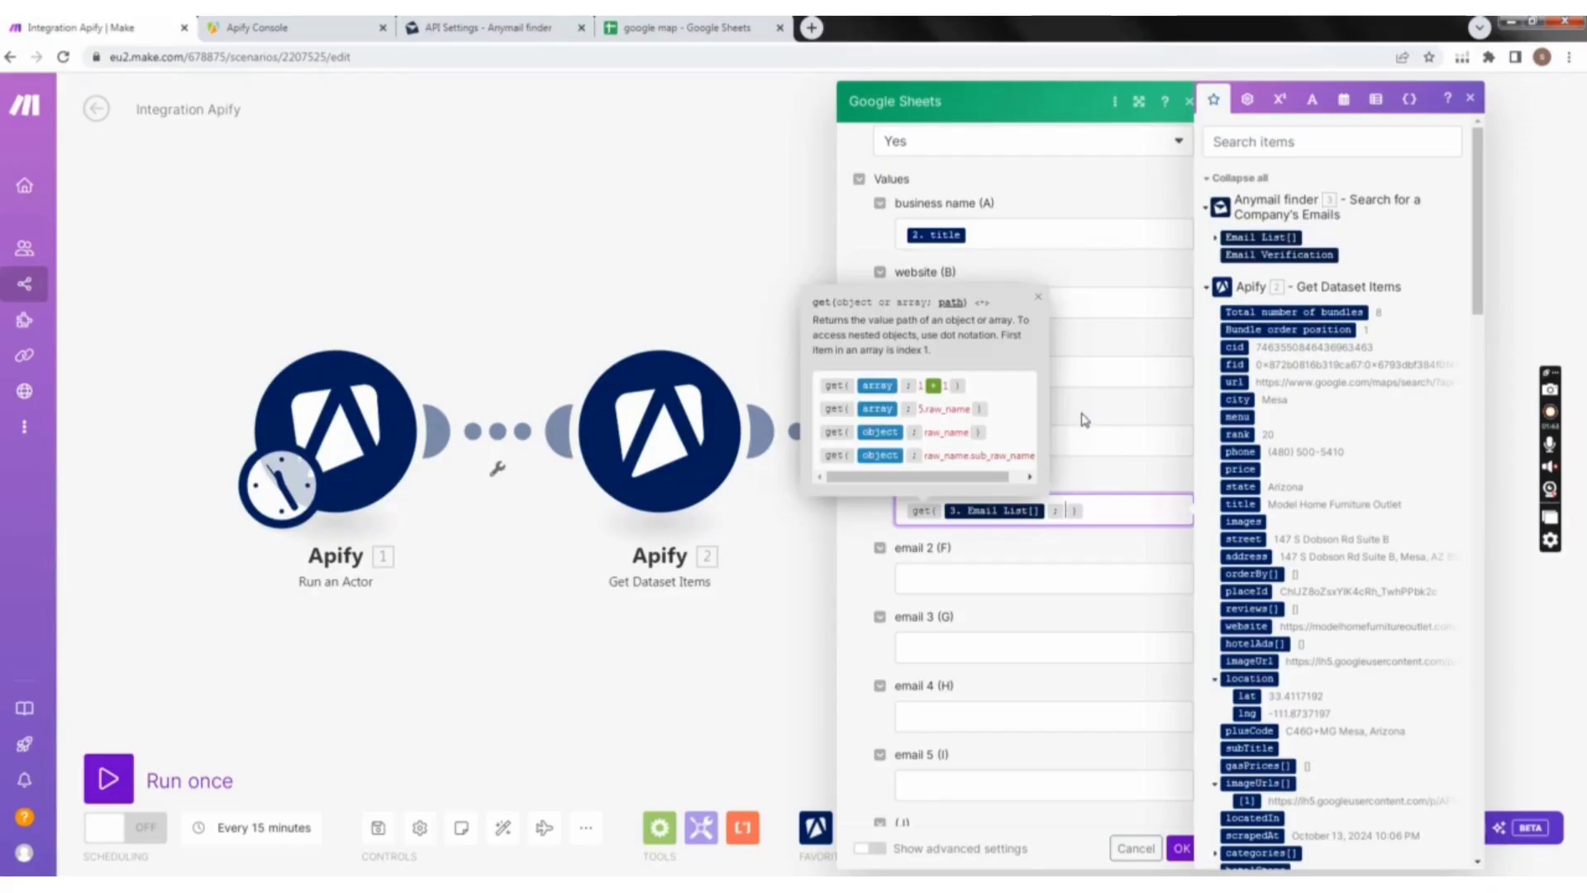
pyautogui.write('1')
pyautogui.press('Tab')
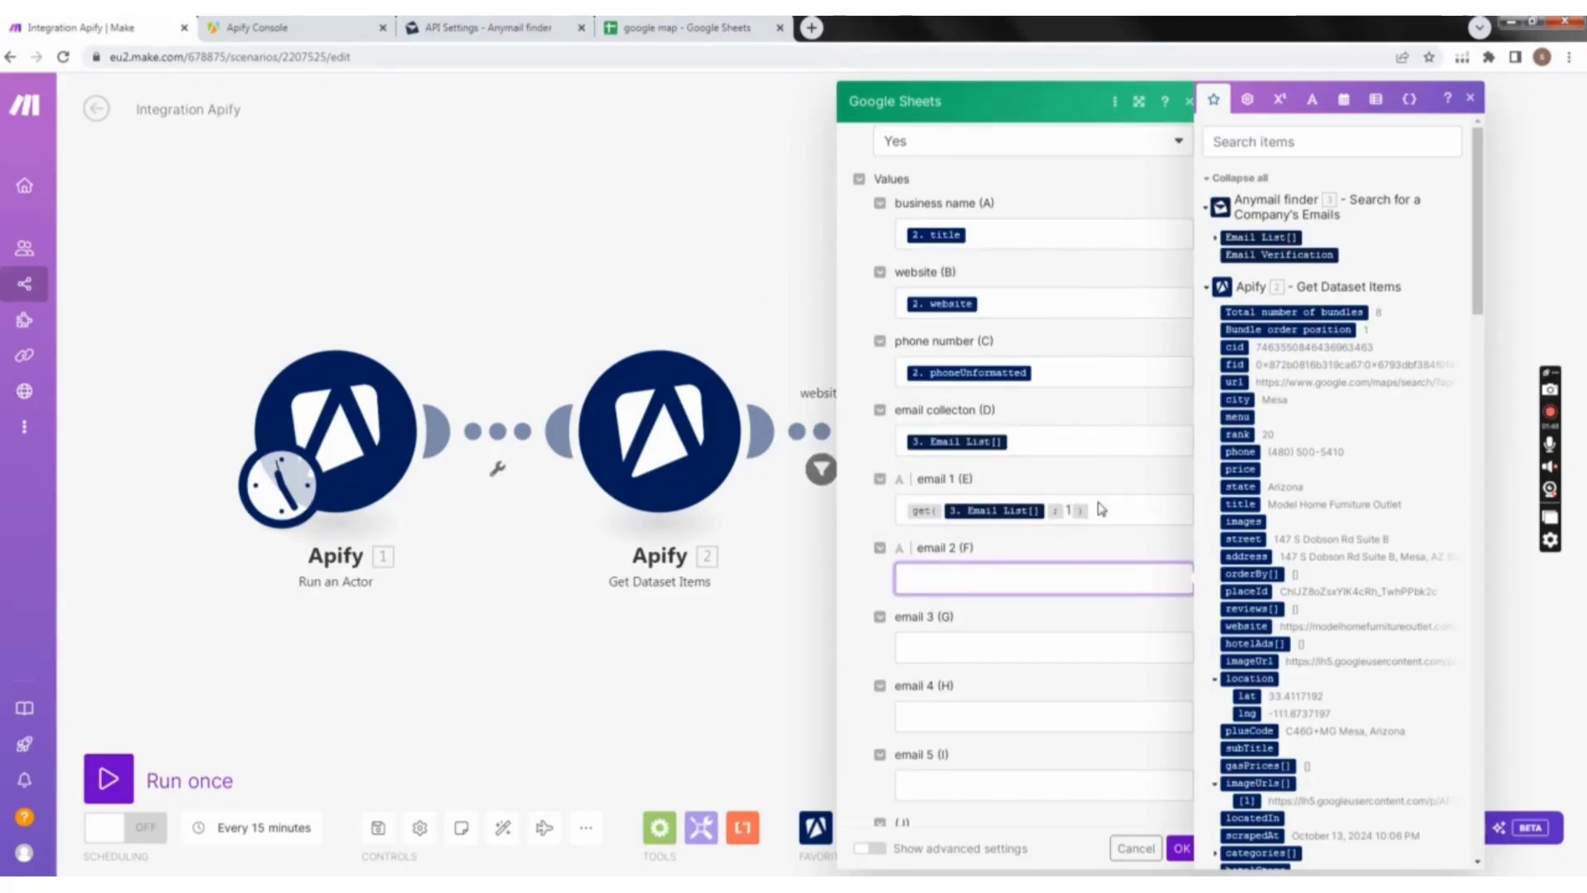
# Step: Insert the general function get into the email 2 (F) field of the Google Sheets module
pyautogui.click(1279, 99)
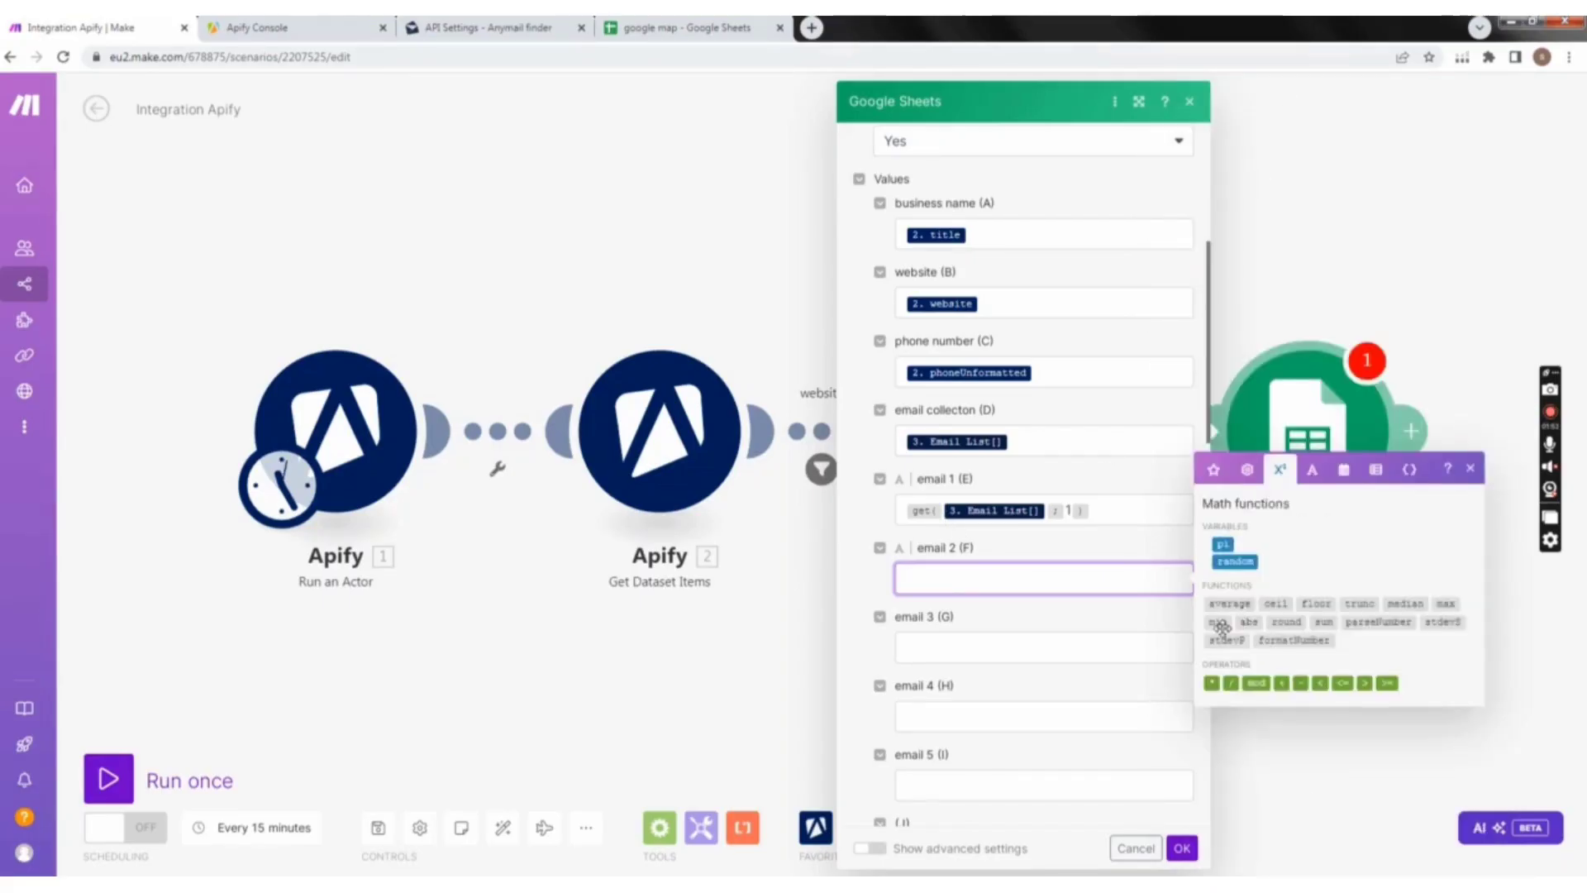
pyautogui.click(1249, 476)
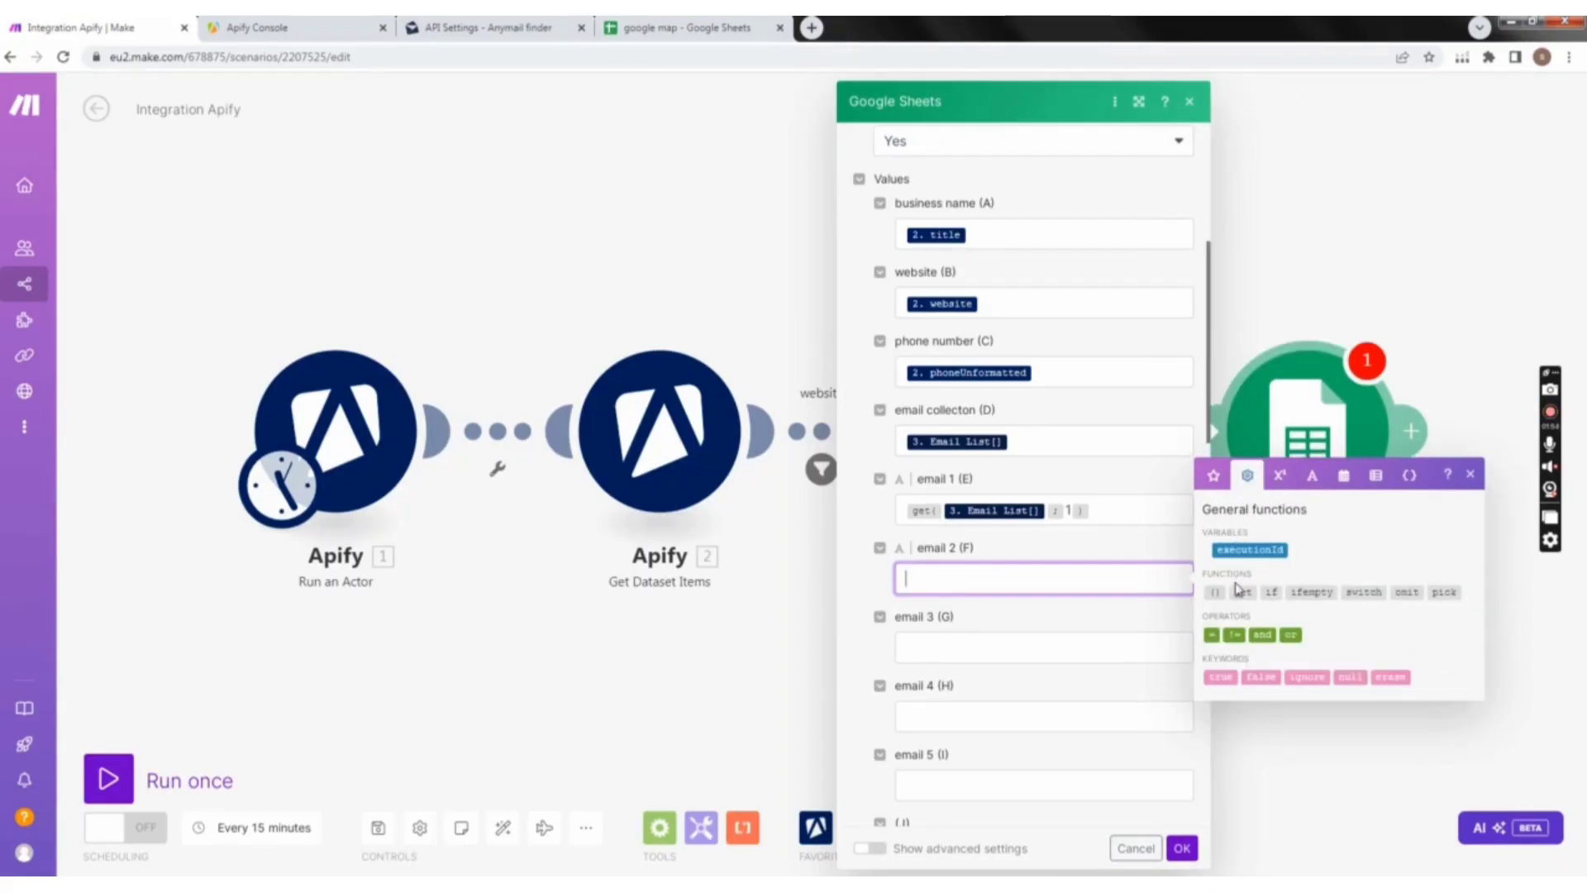
pyautogui.click(1239, 592)
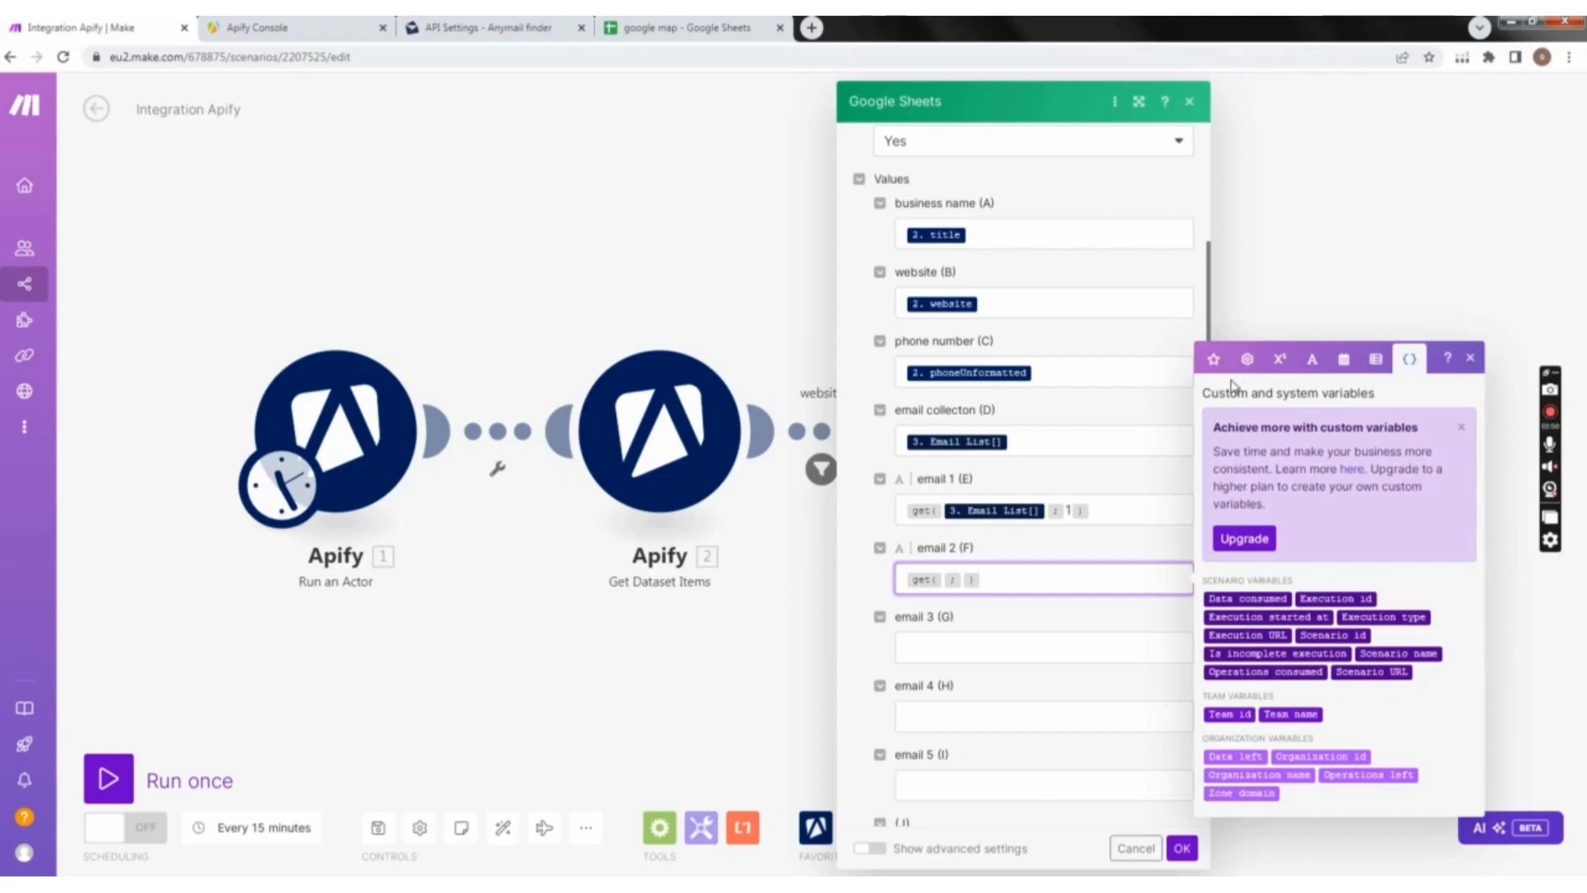
# Step: Map Anymail finder's Email List[] as the array argument of email 2's get function
pyautogui.click(1213, 358)
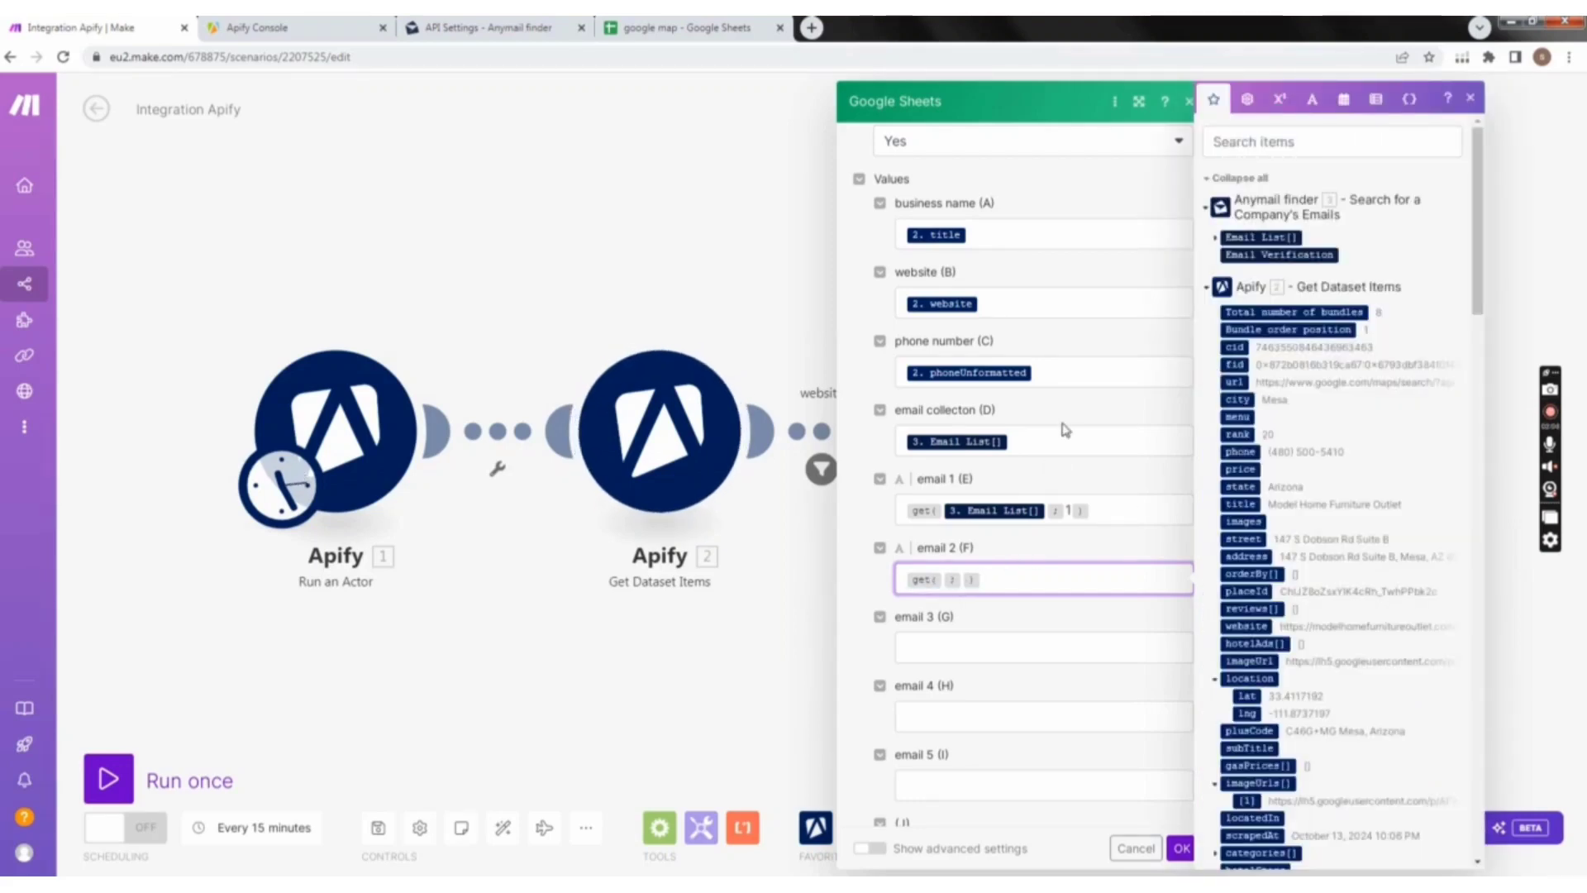
pyautogui.press('Left')
pyautogui.press('Left')
pyautogui.press('Left')
pyautogui.press('Right')
pyautogui.click(1240, 236)
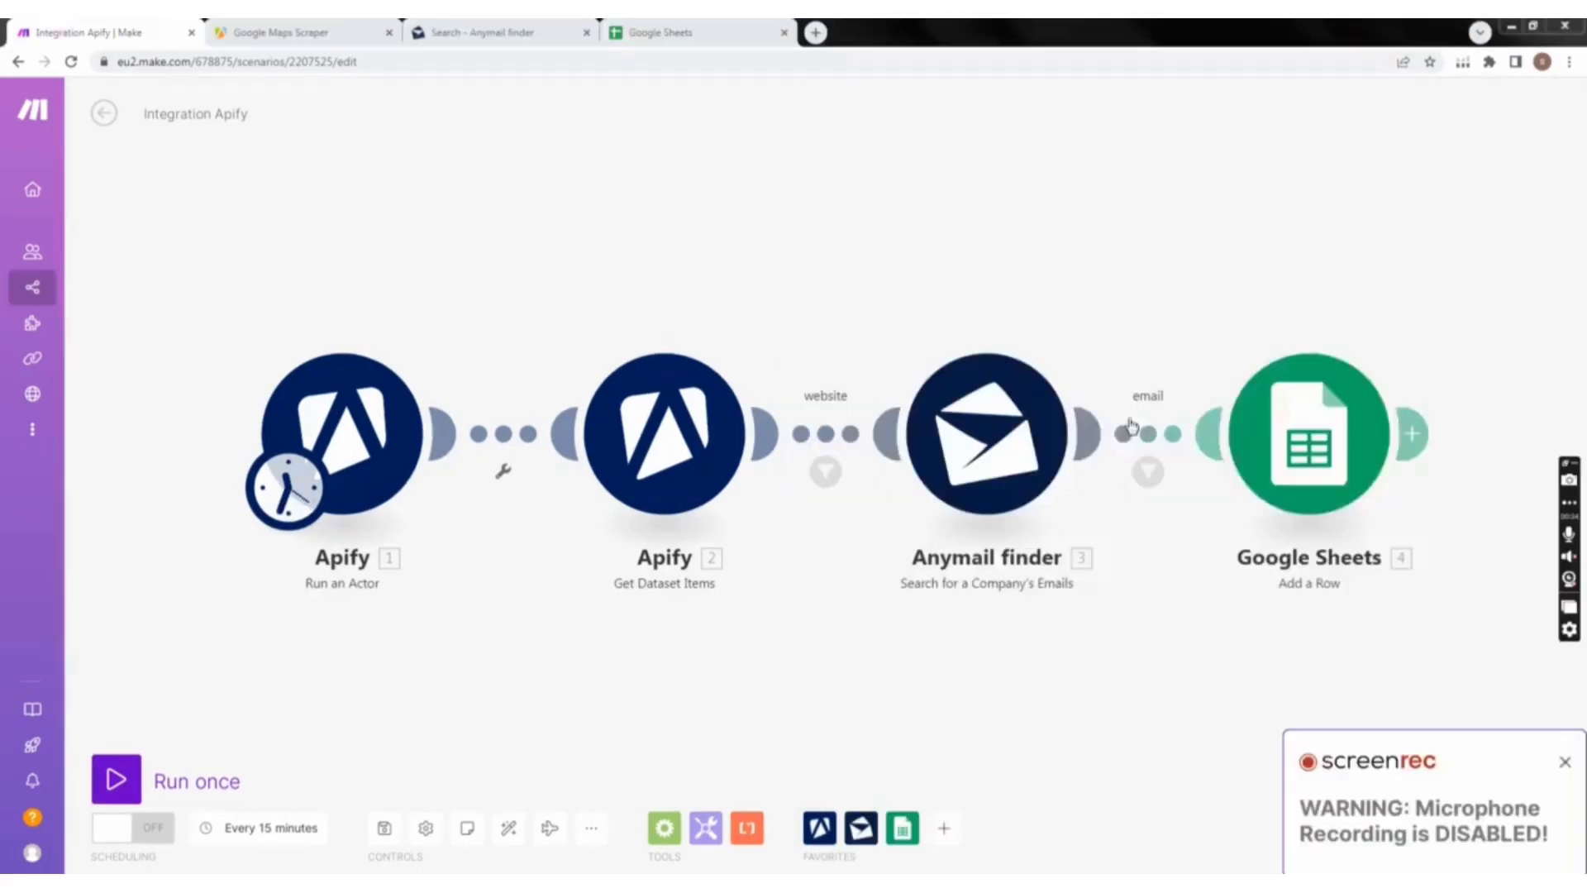
pyautogui.click(1570, 767)
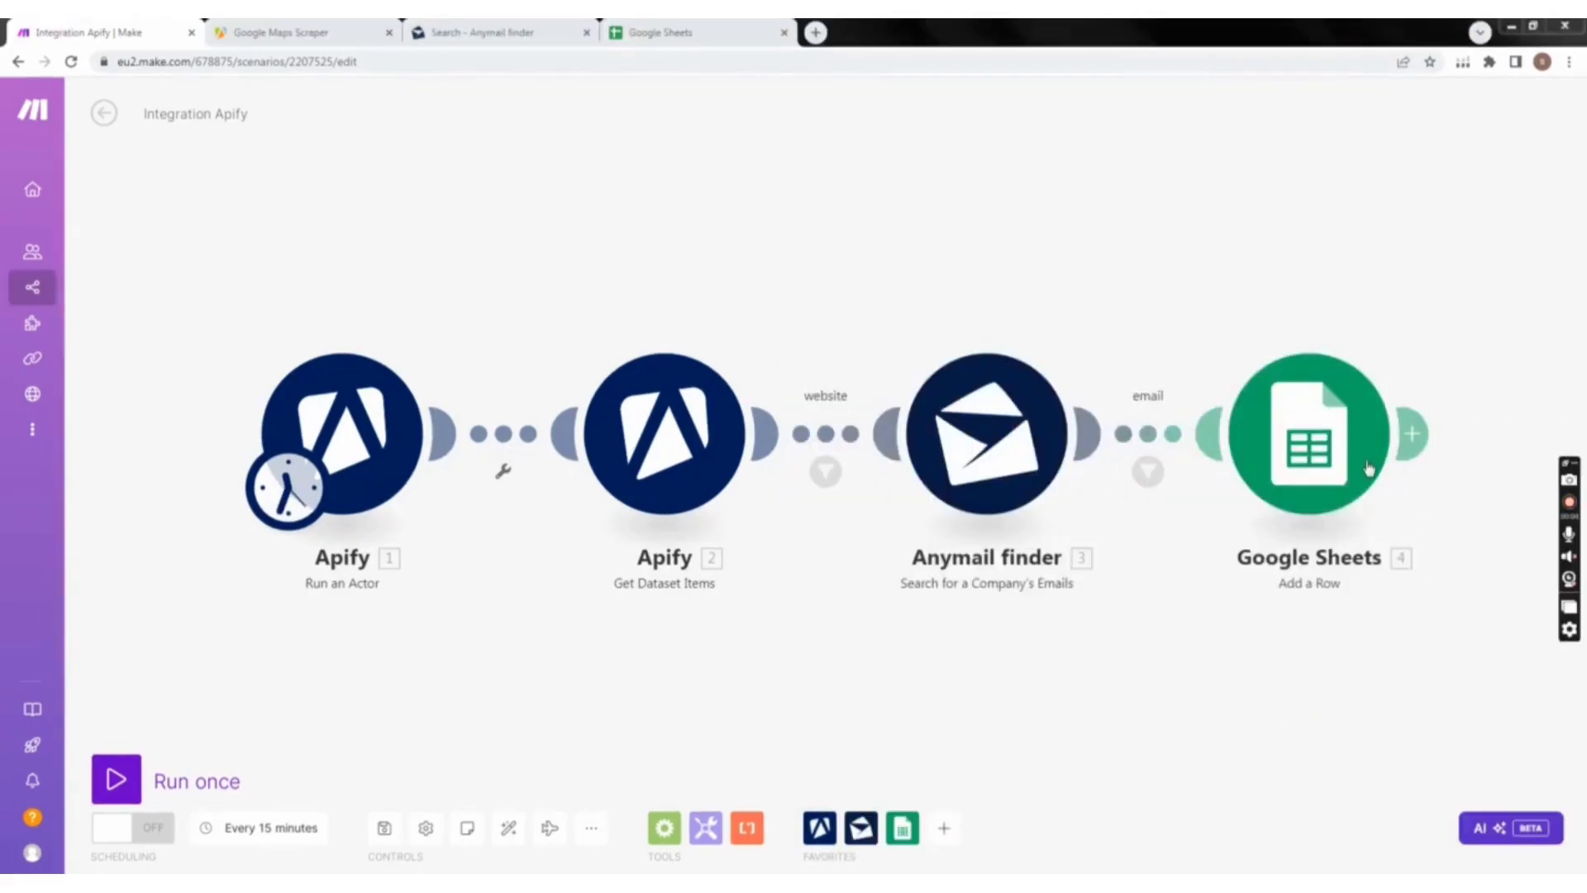
pyautogui.click(1413, 434)
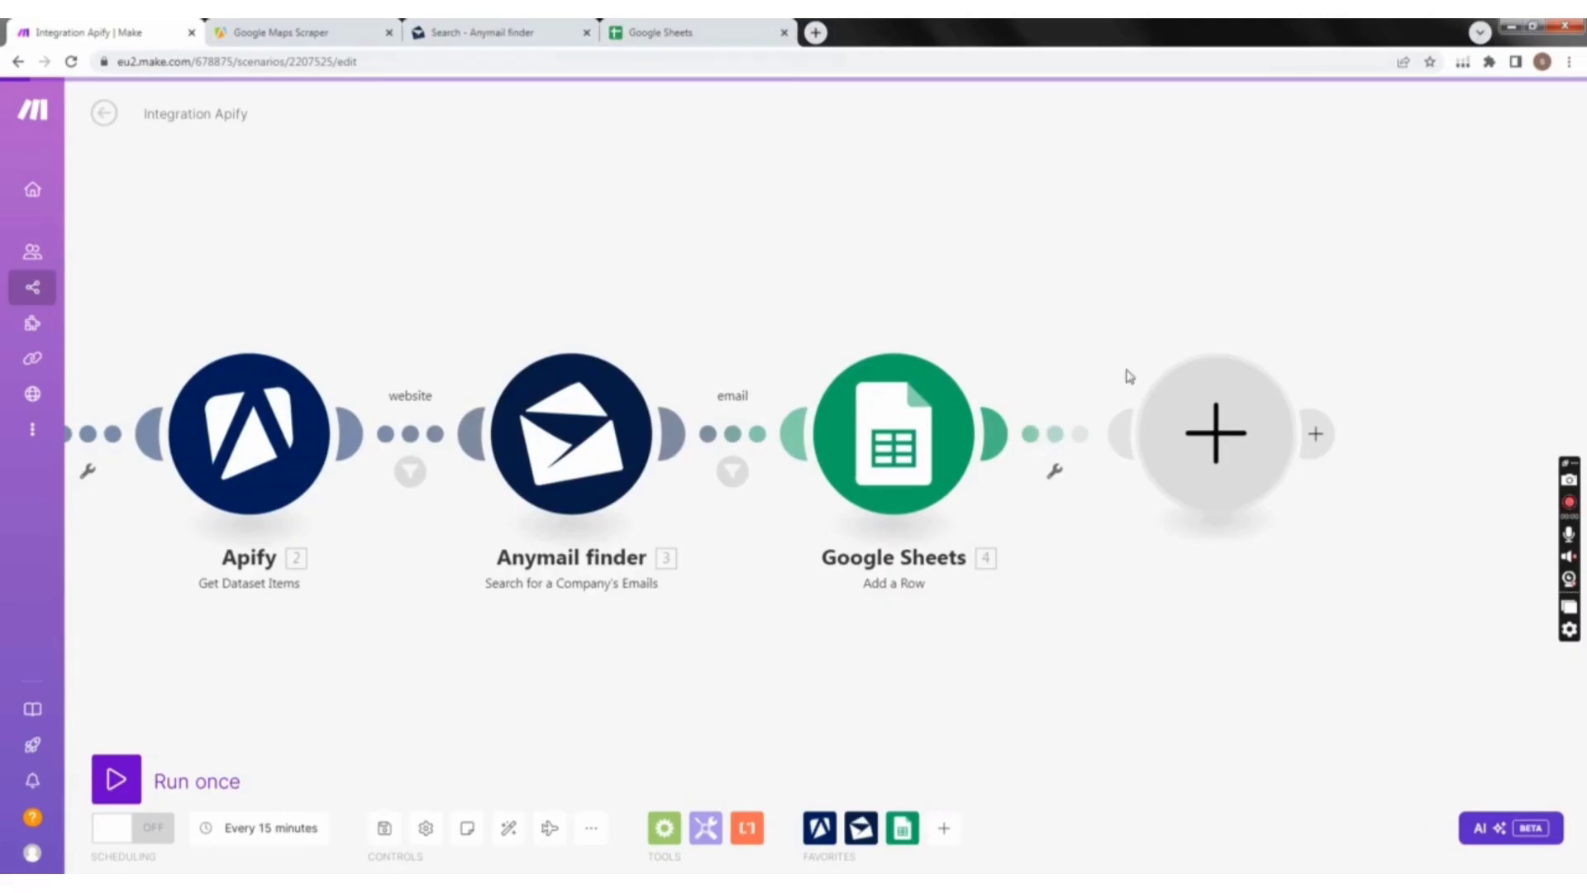
pyautogui.click(1157, 384)
pyautogui.rightClick(1104, 436)
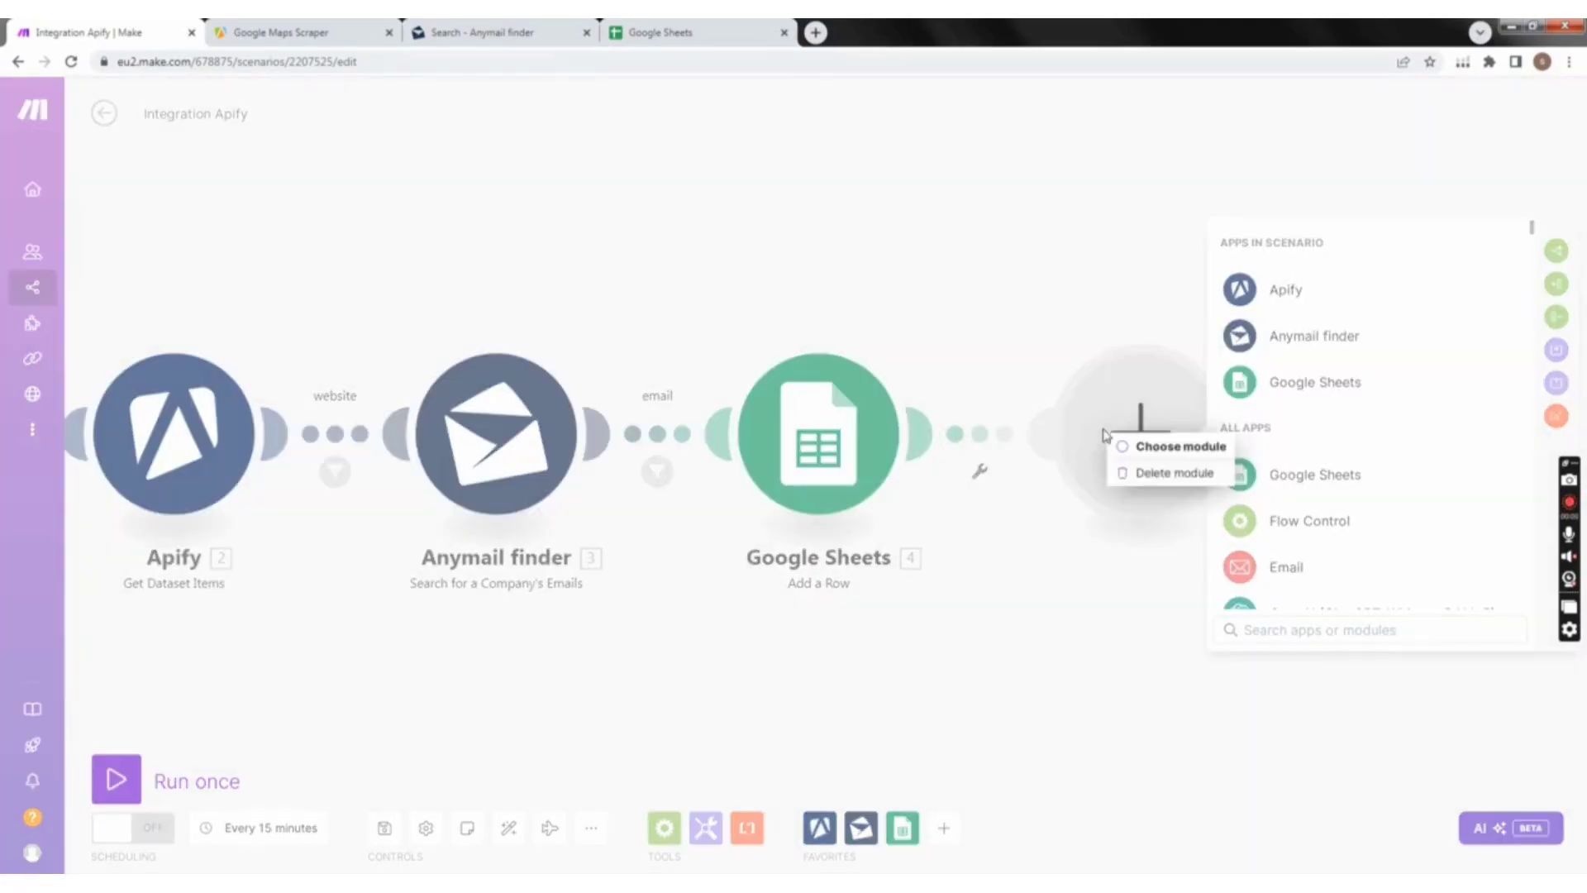
pyautogui.click(1149, 473)
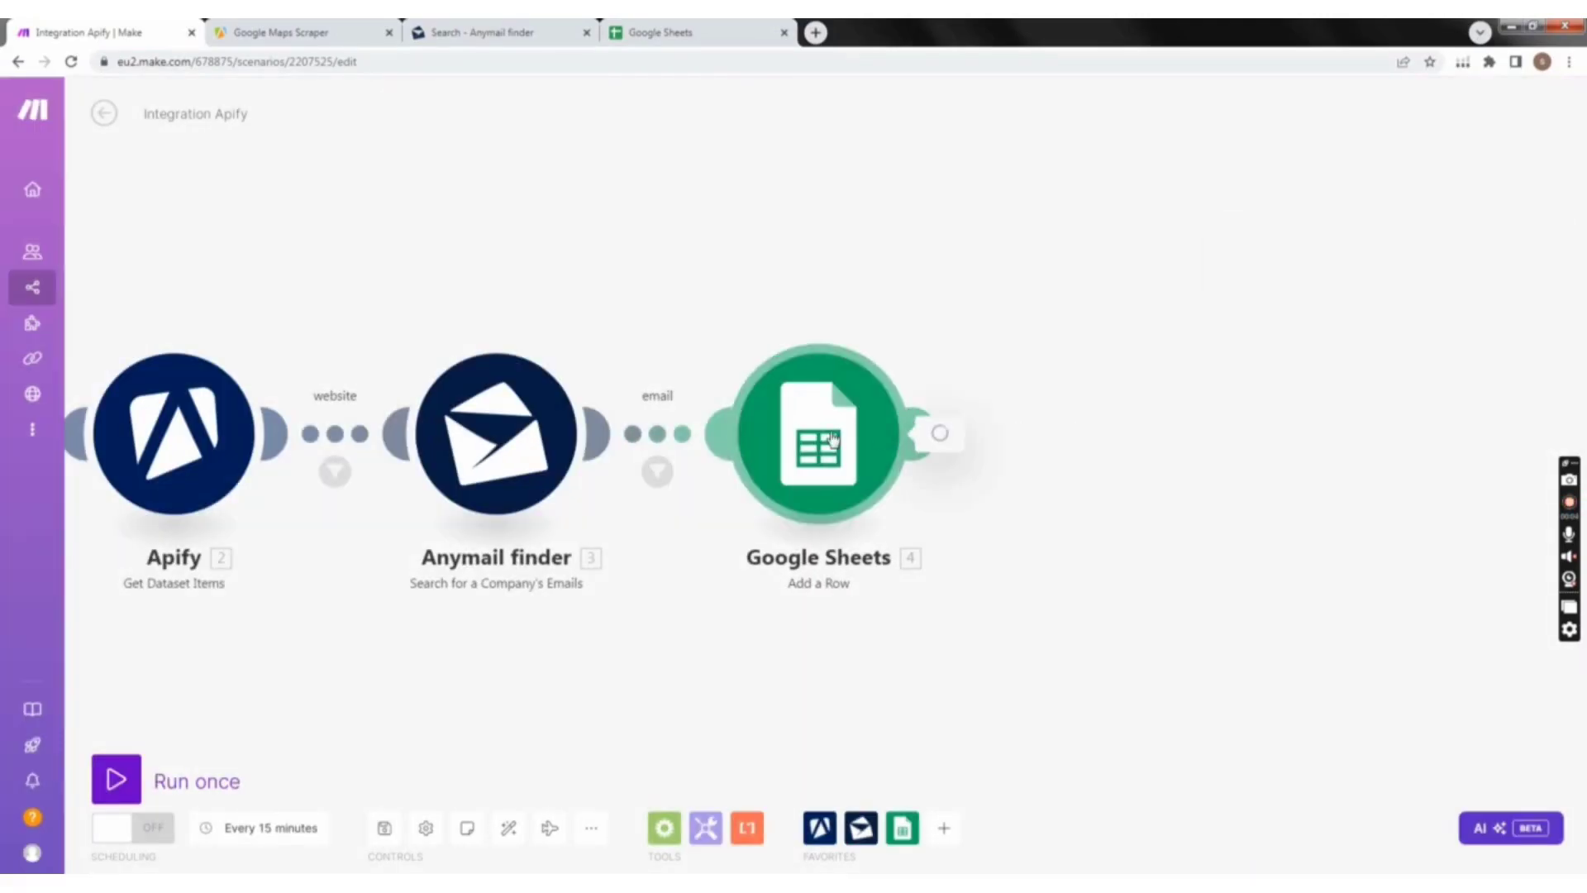
# Step: Review the Google Sheets module's field mappings through email 5 (I) and the general functions offered for column J
pyautogui.click(833, 439)
pyautogui.scroll(-6, 987, 558)
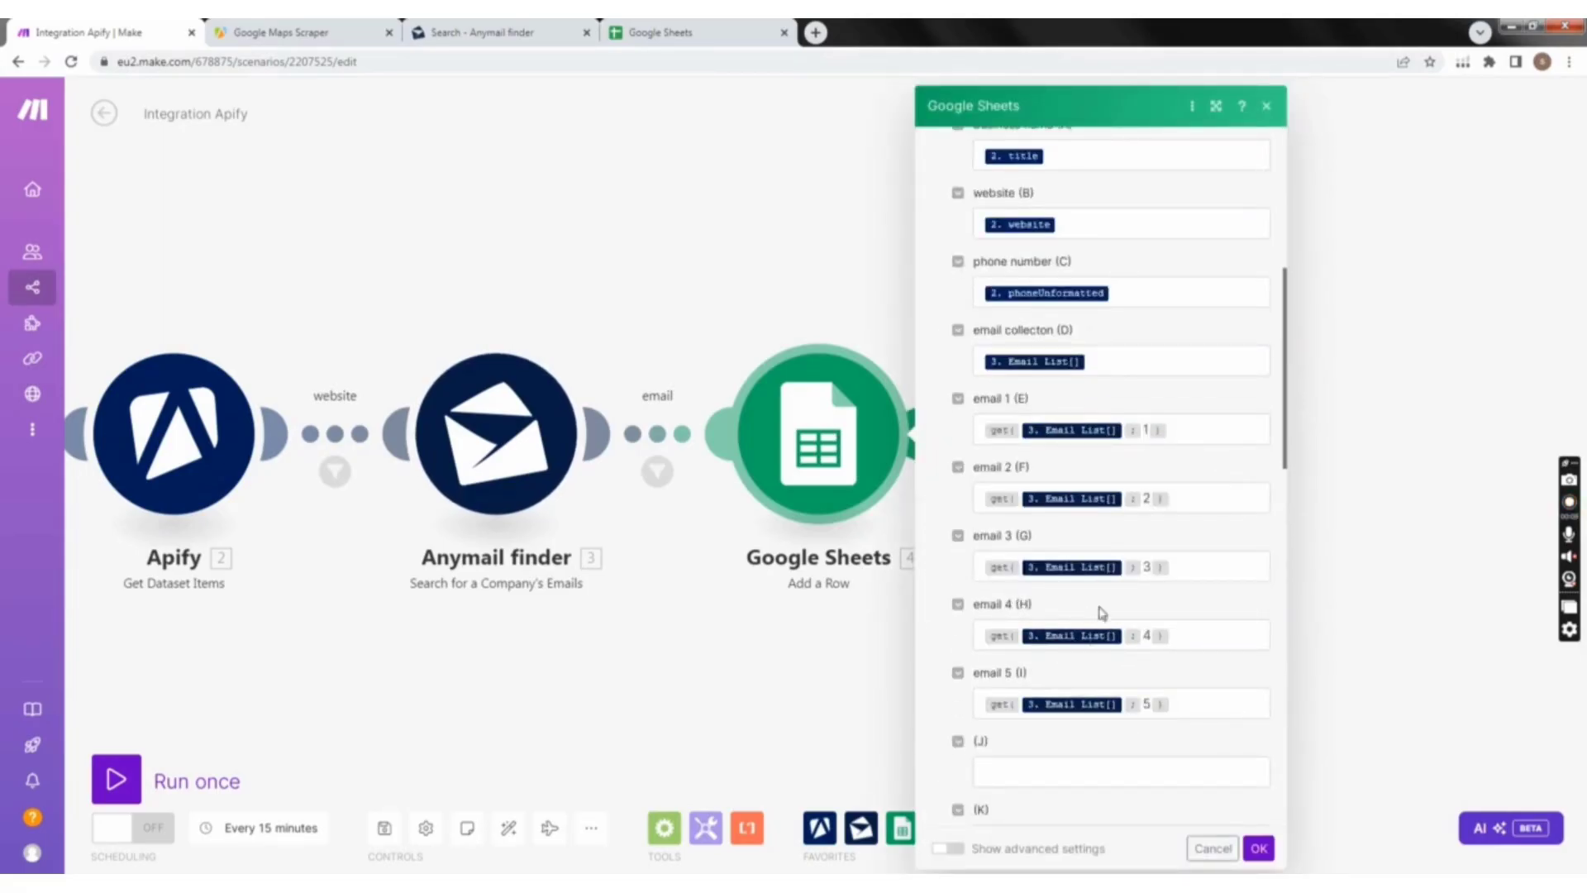
pyautogui.scroll(-1, 1010, 674)
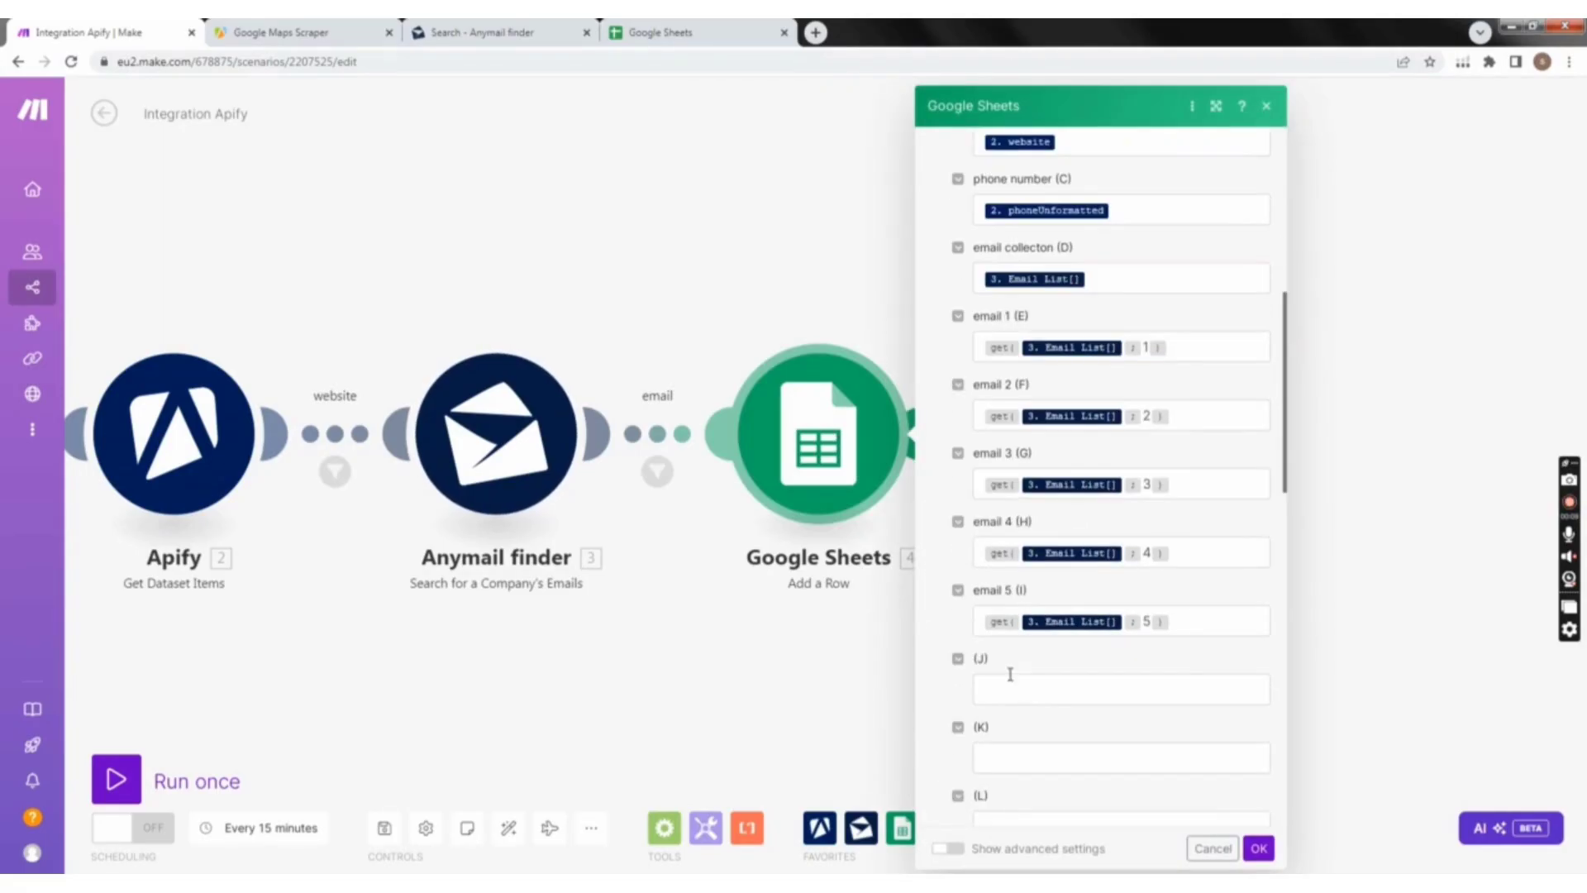
pyautogui.click(1054, 695)
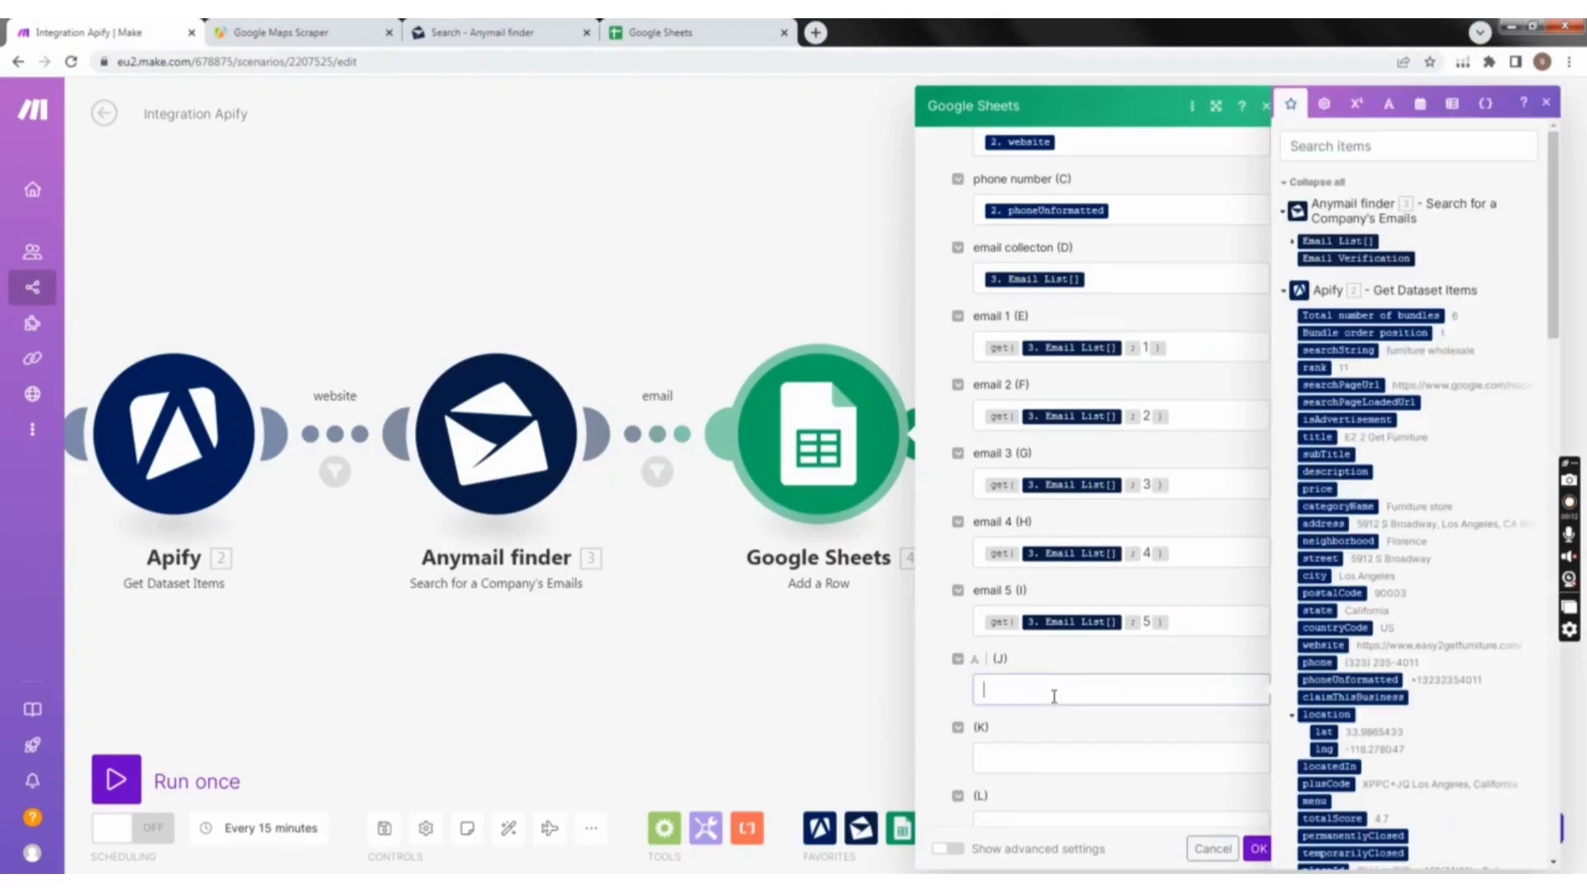
pyautogui.click(1325, 104)
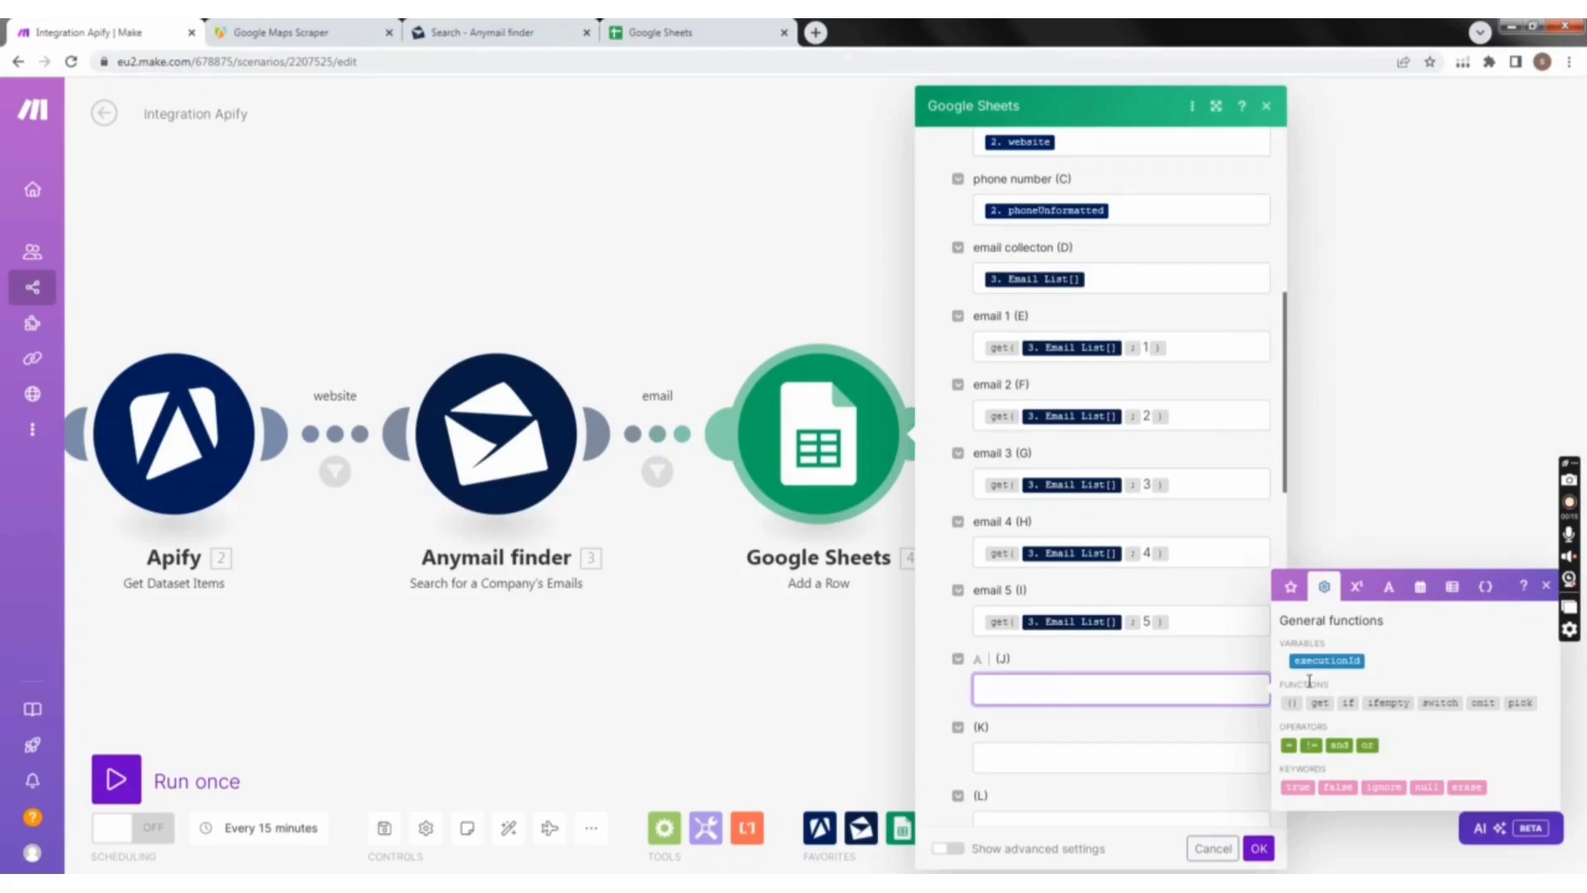
pyautogui.click(1546, 585)
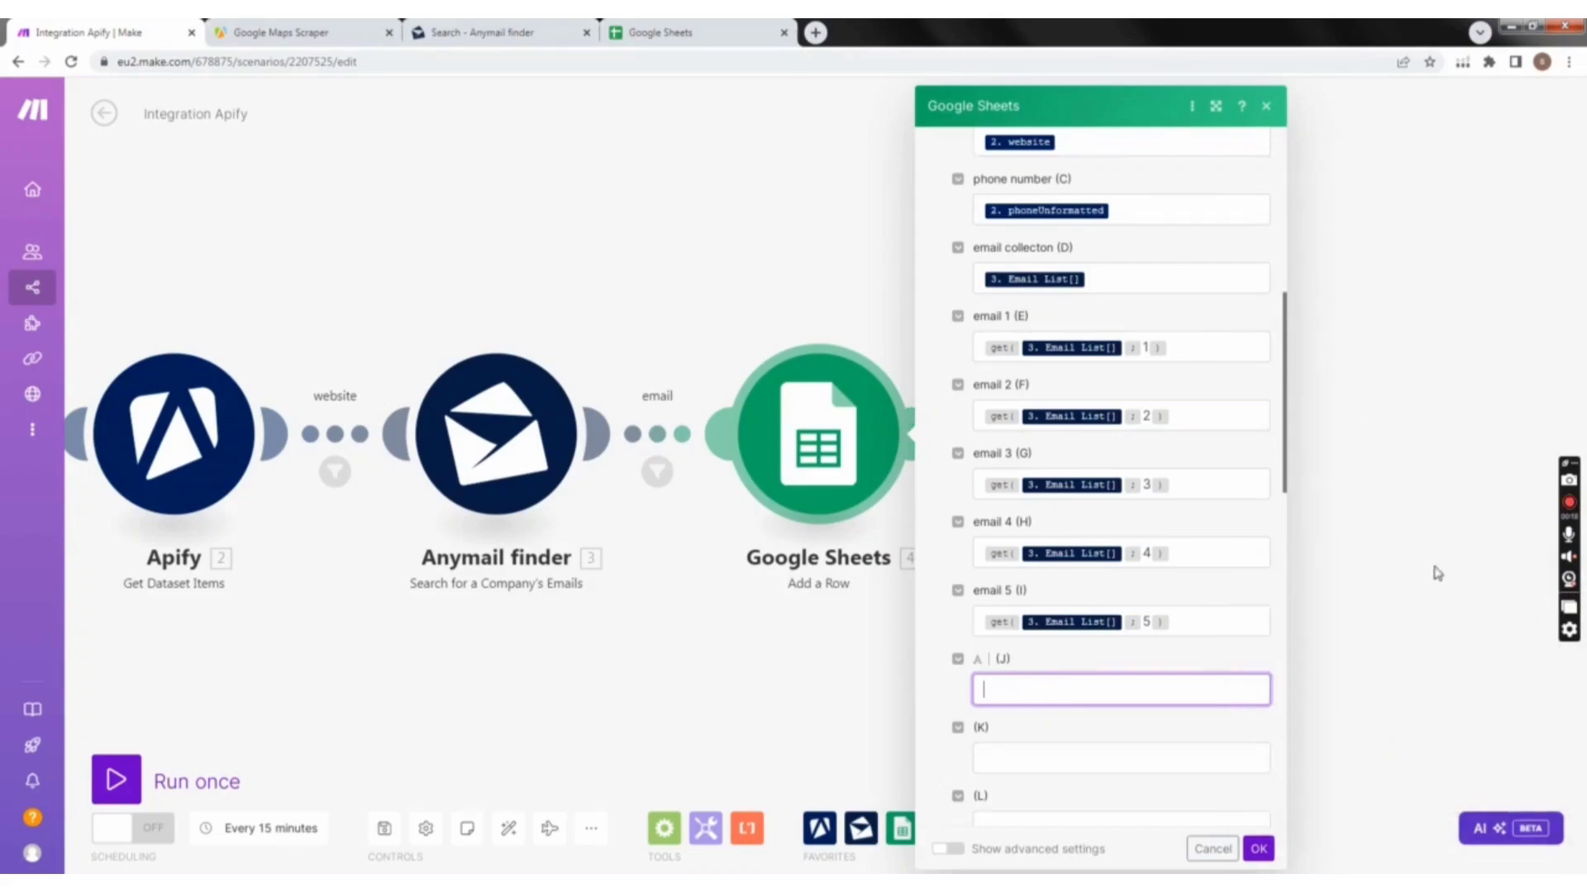
pyautogui.click(894, 655)
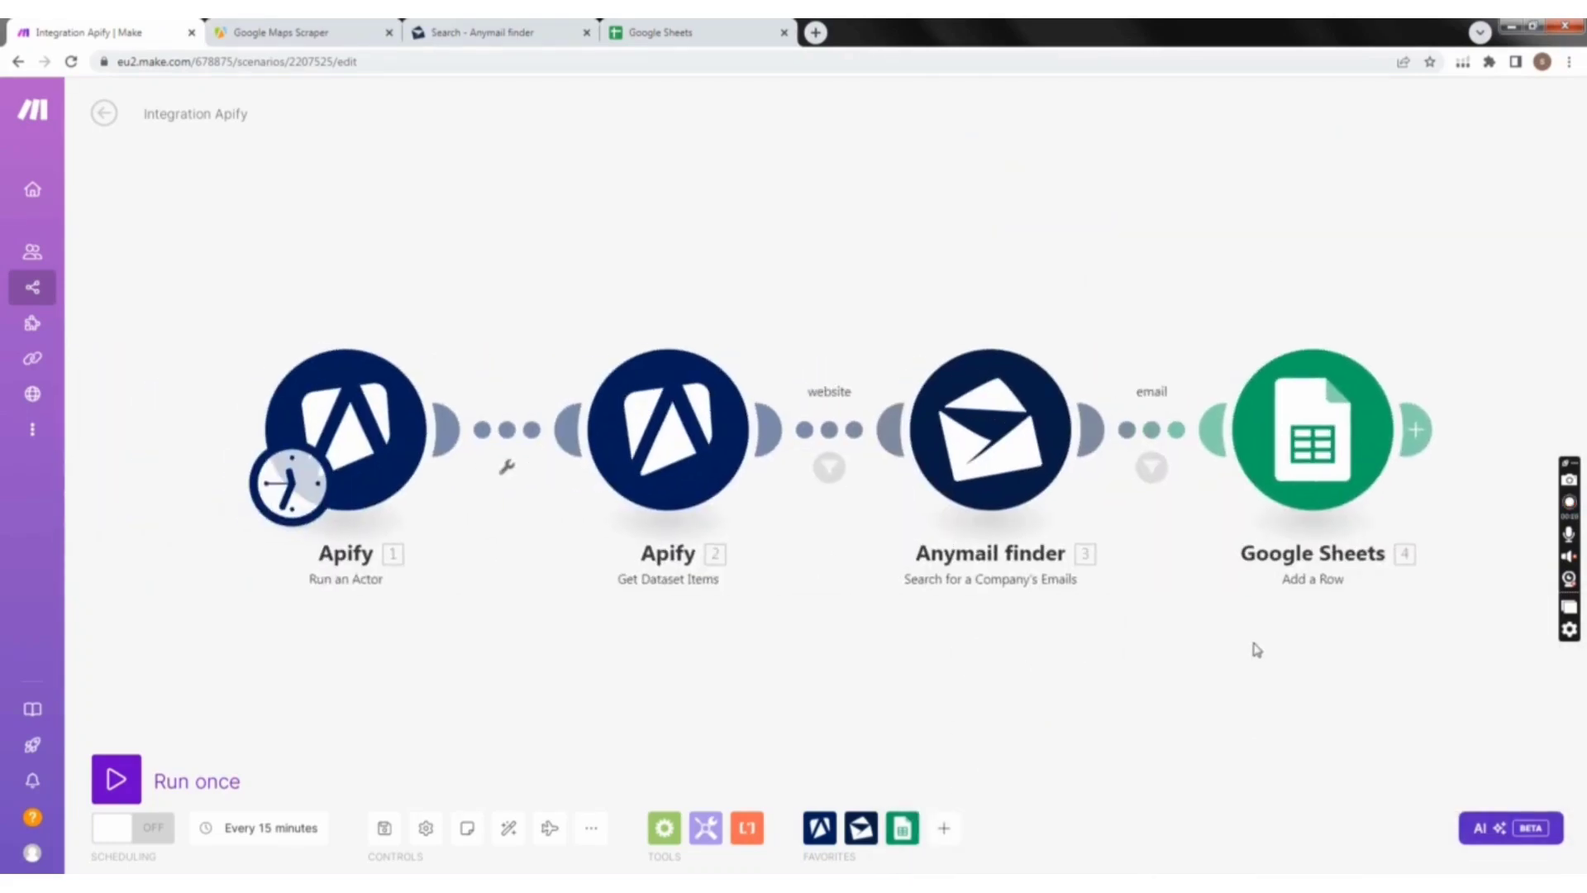
# Step: Save the scenario with the Run an Actor module's settings confirmed, and run it once
pyautogui.click(381, 415)
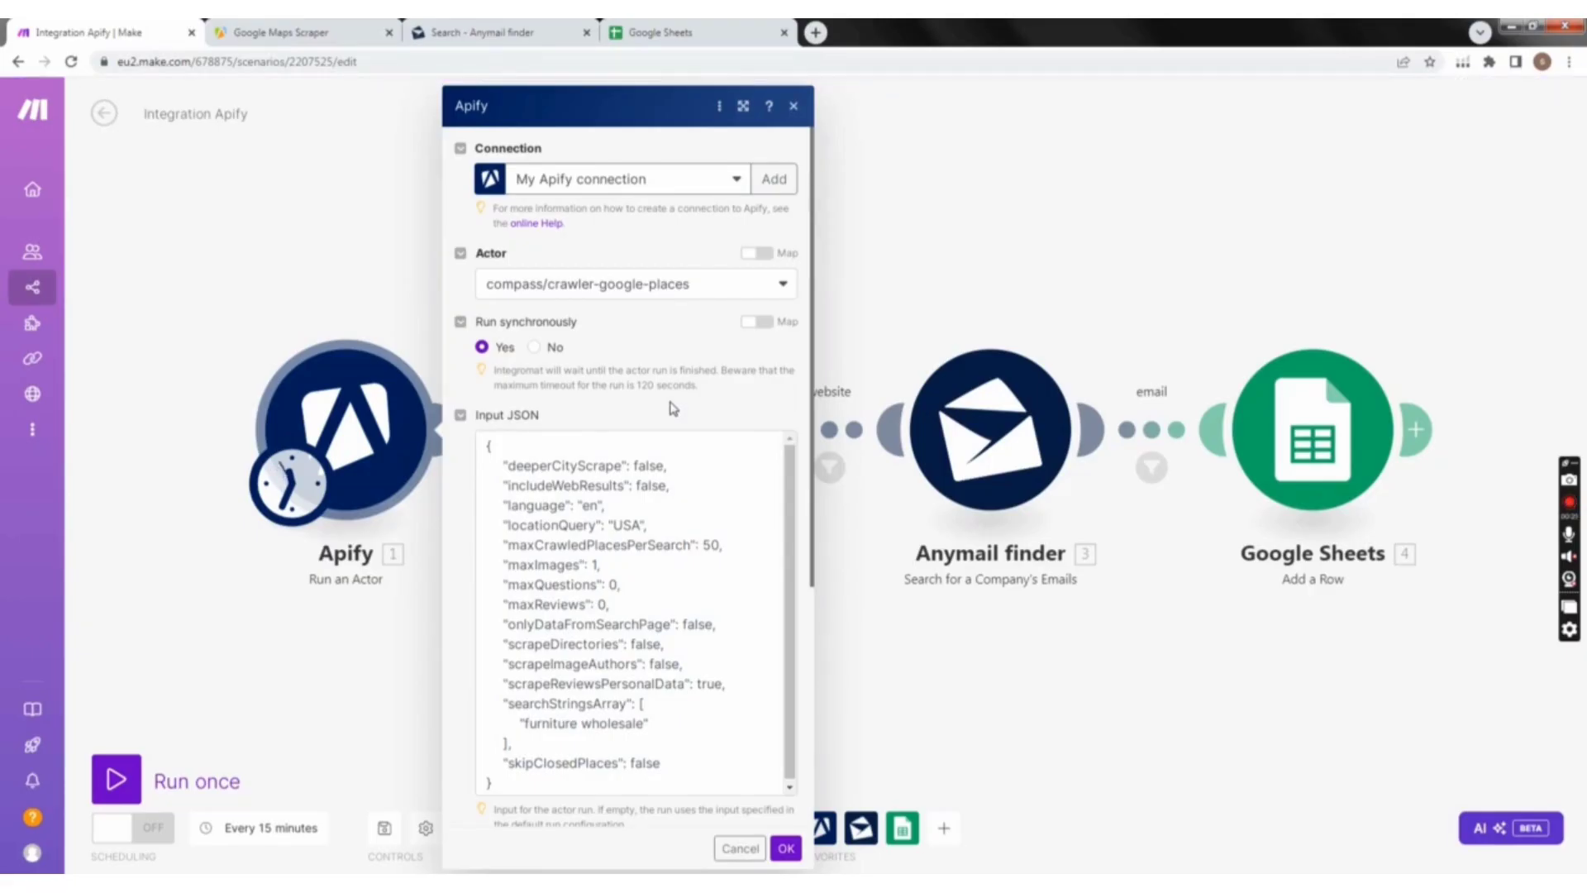
pyautogui.click(786, 848)
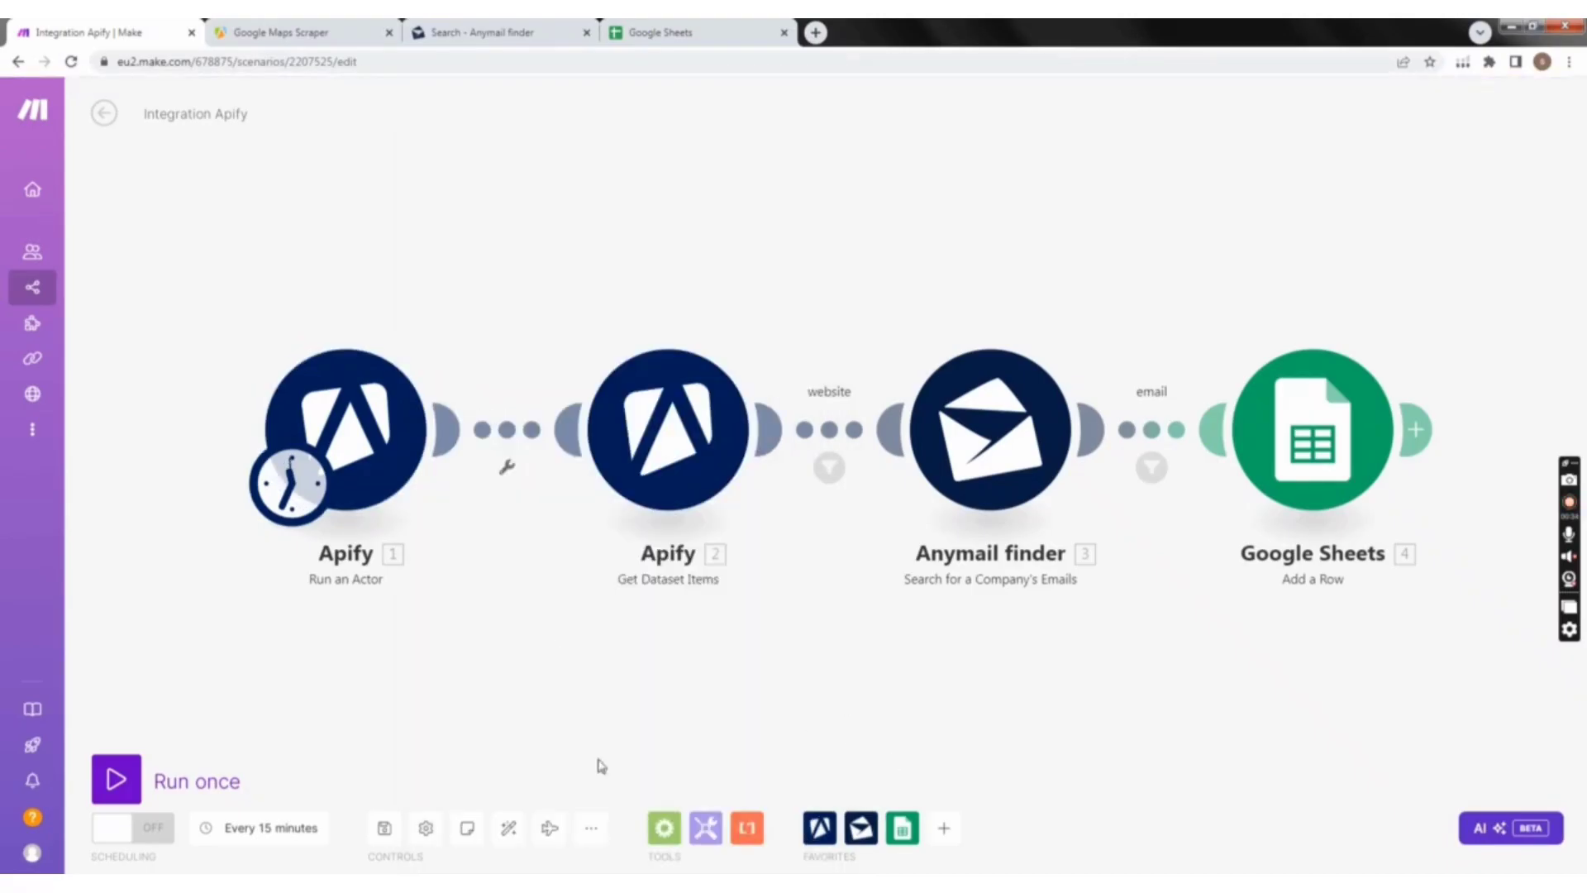
pyautogui.click(383, 844)
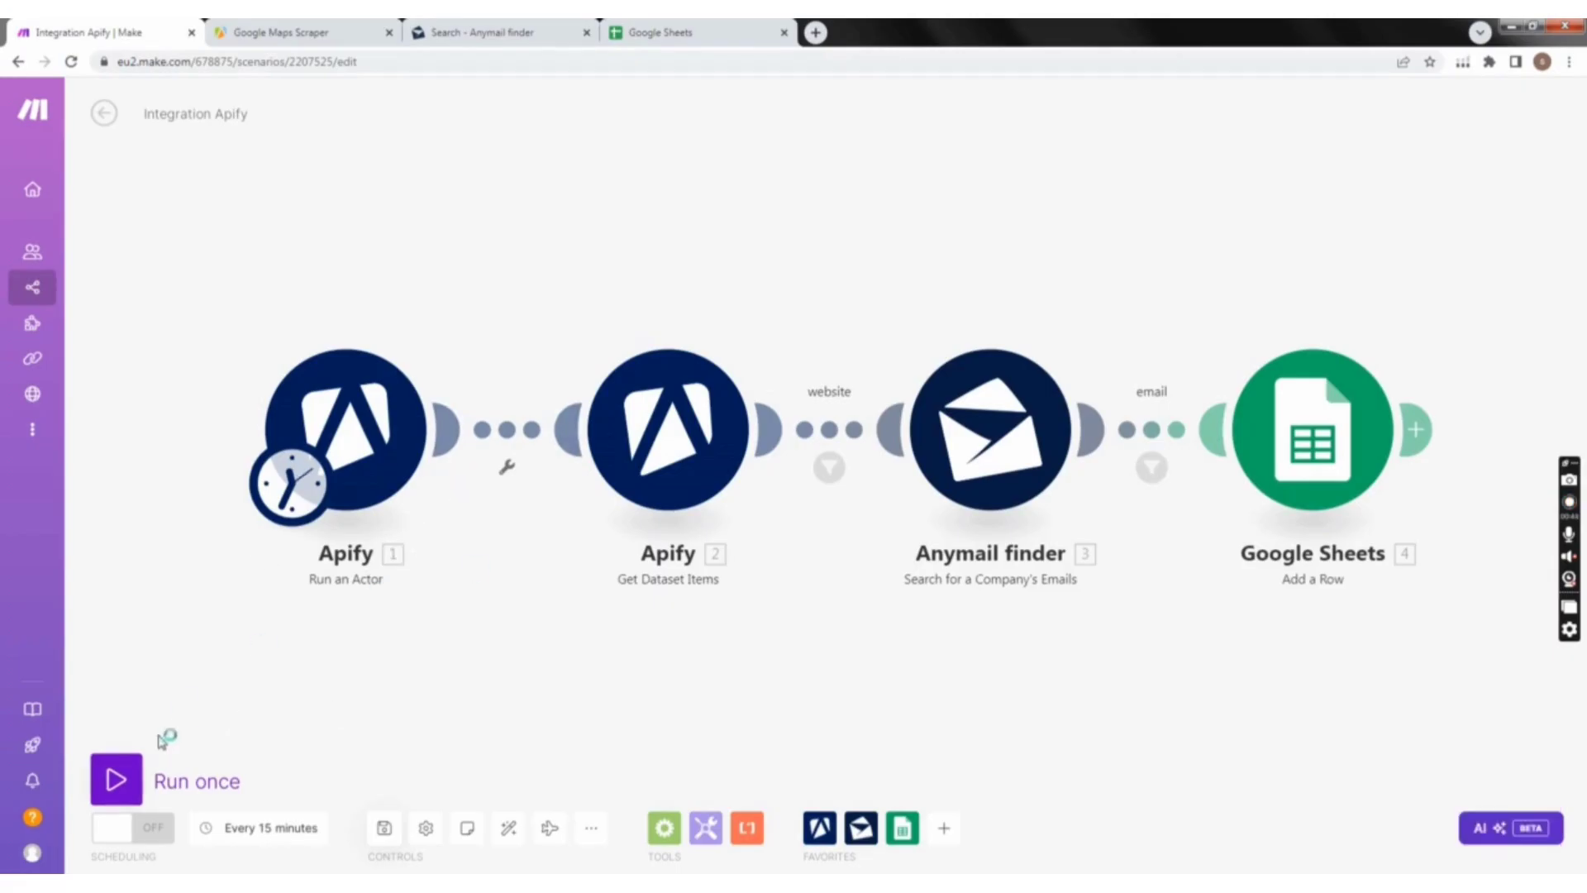
pyautogui.click(132, 788)
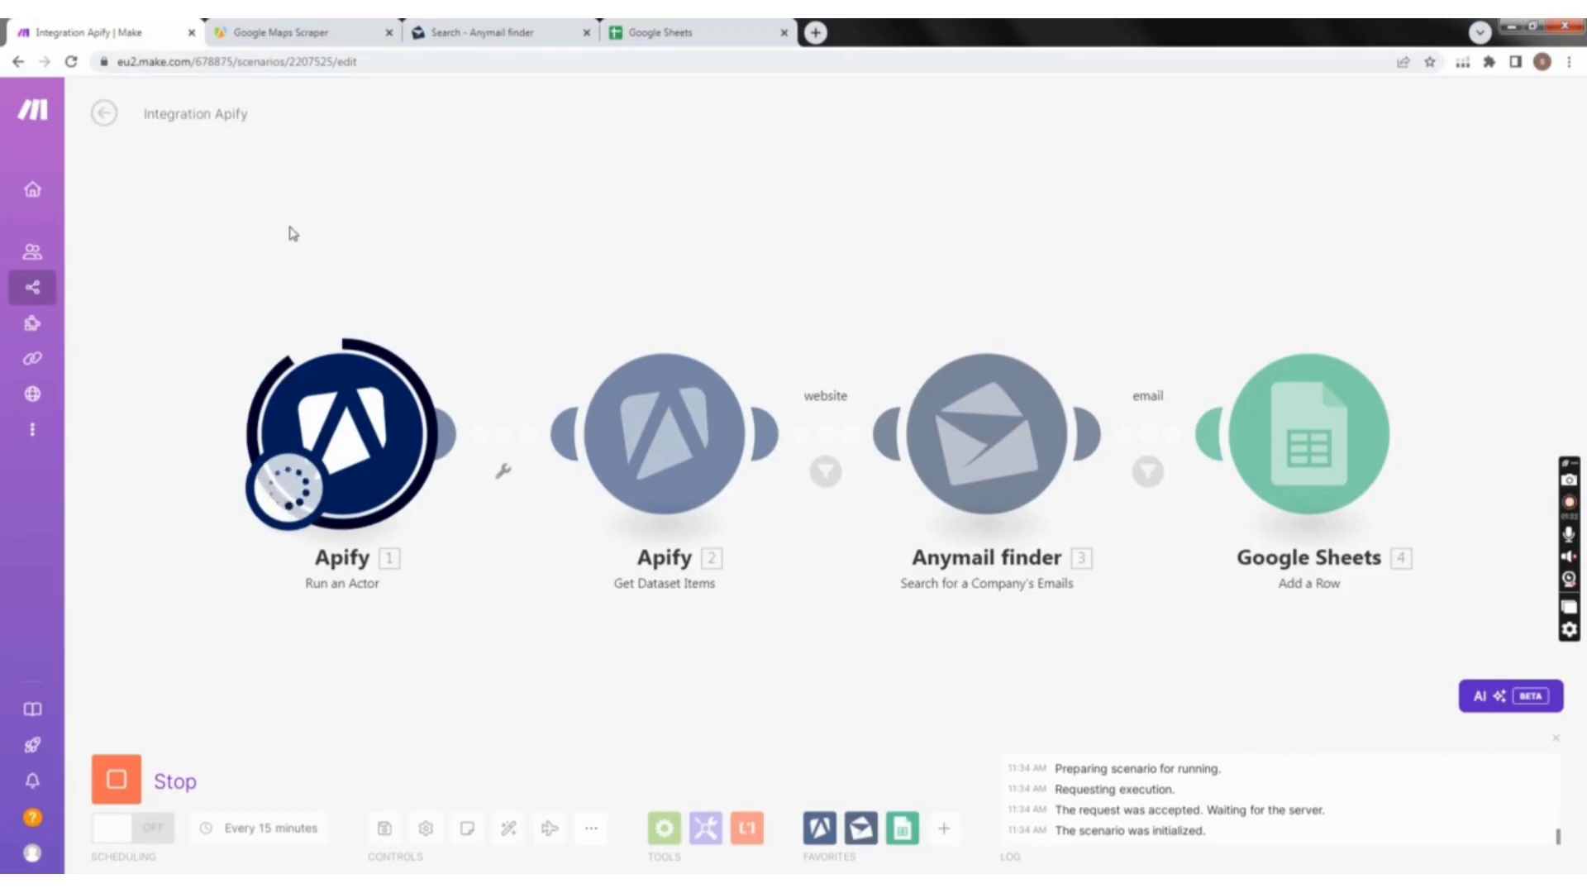
# Step: Switch to Apify, set the Google Maps Scraper's limit of places per search term to 101, and show the input as JSON
pyautogui.click(285, 32)
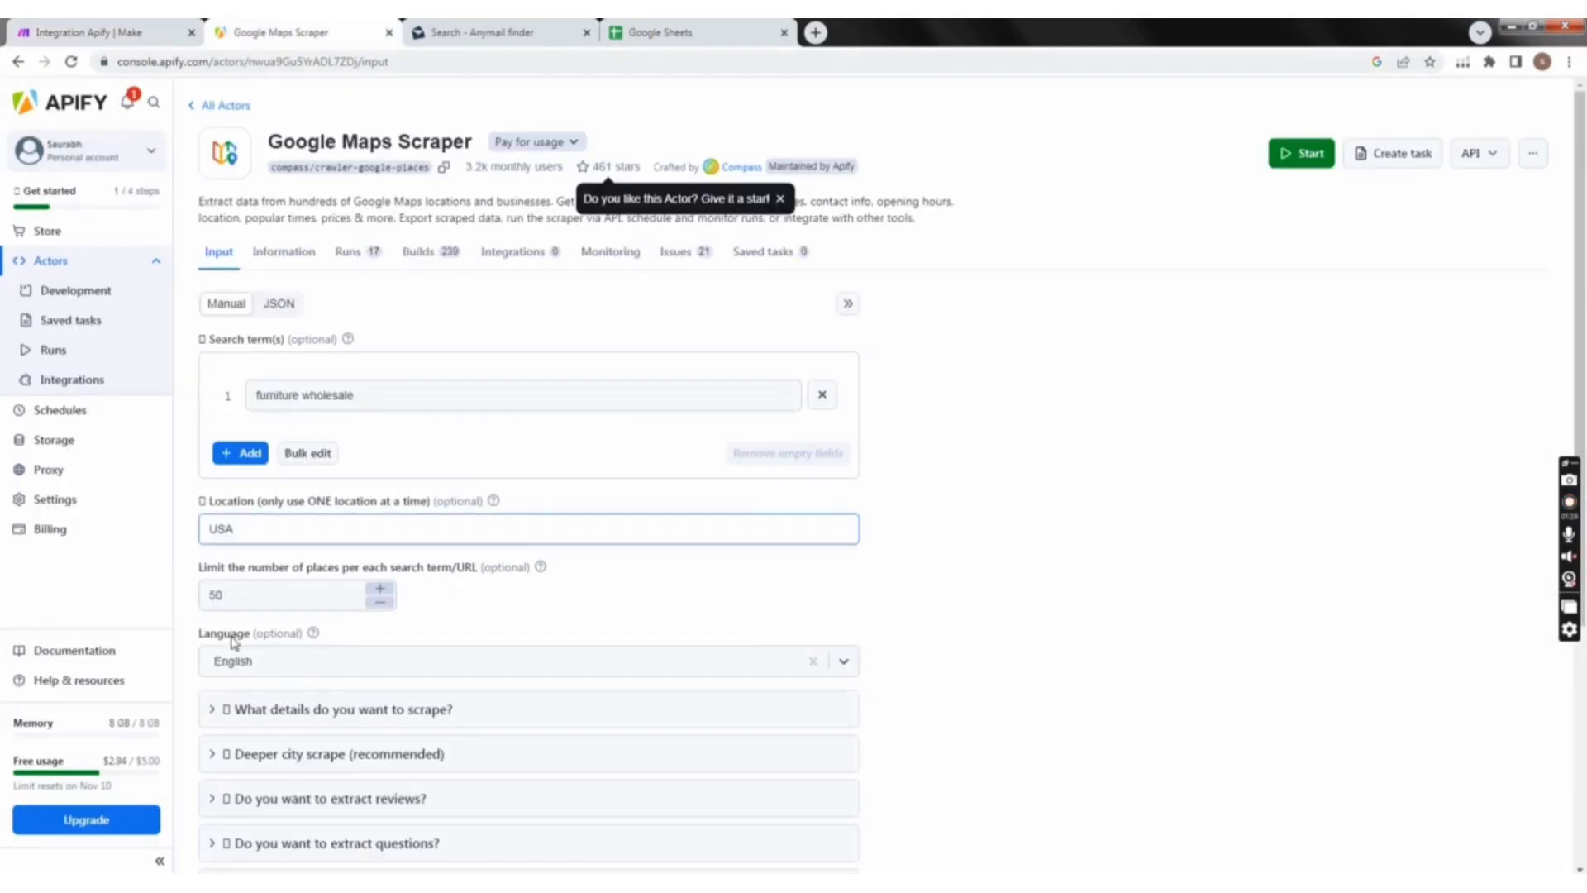
pyautogui.click(324, 609)
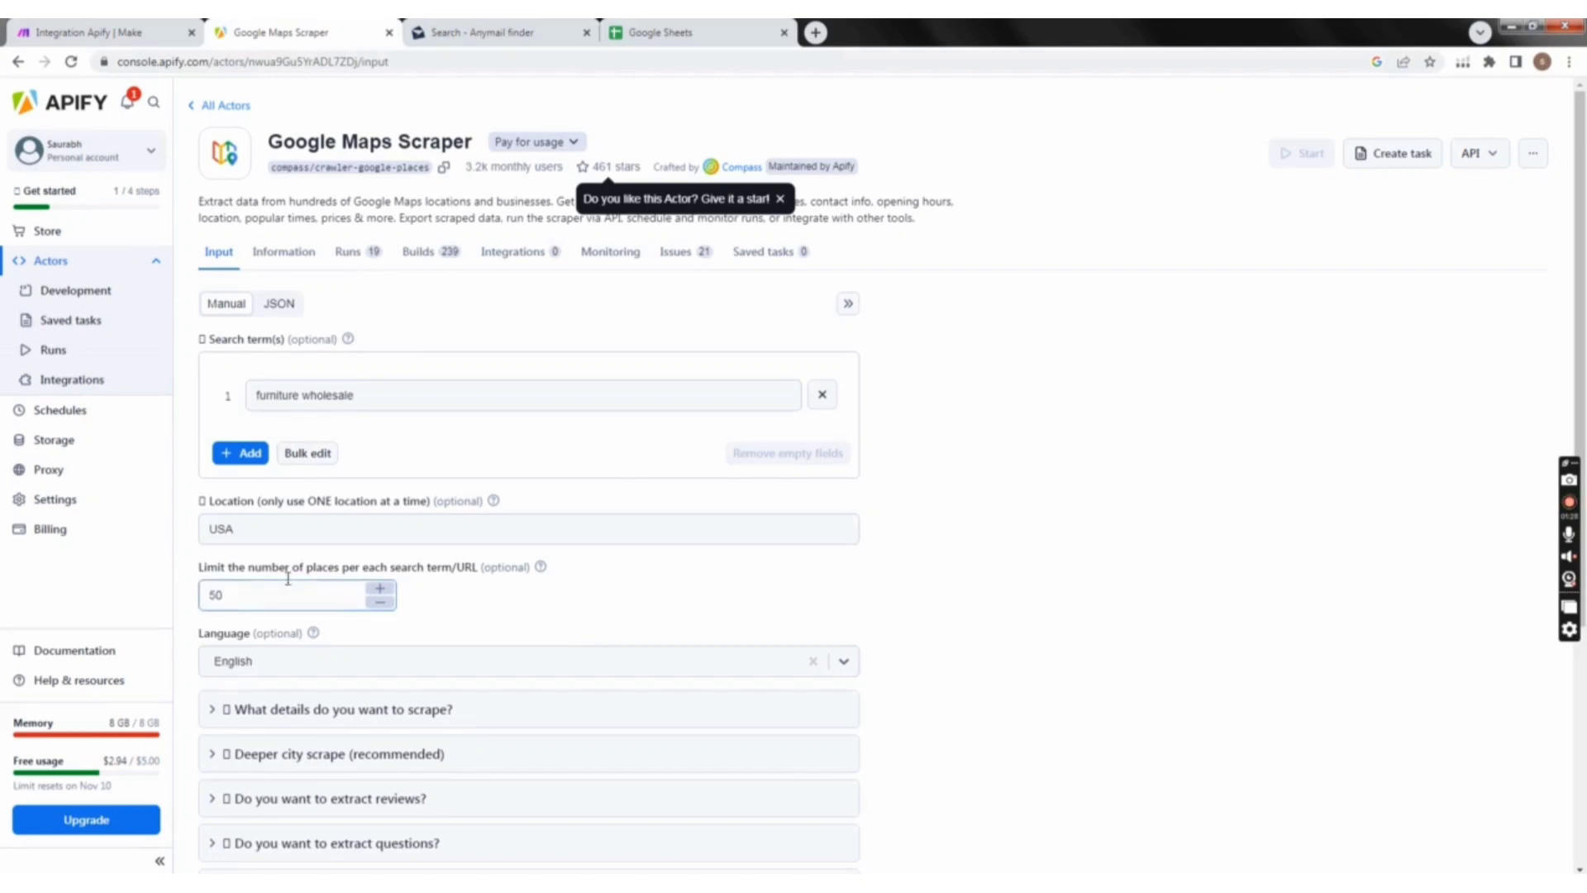
pyautogui.scroll(-1, 234, 609)
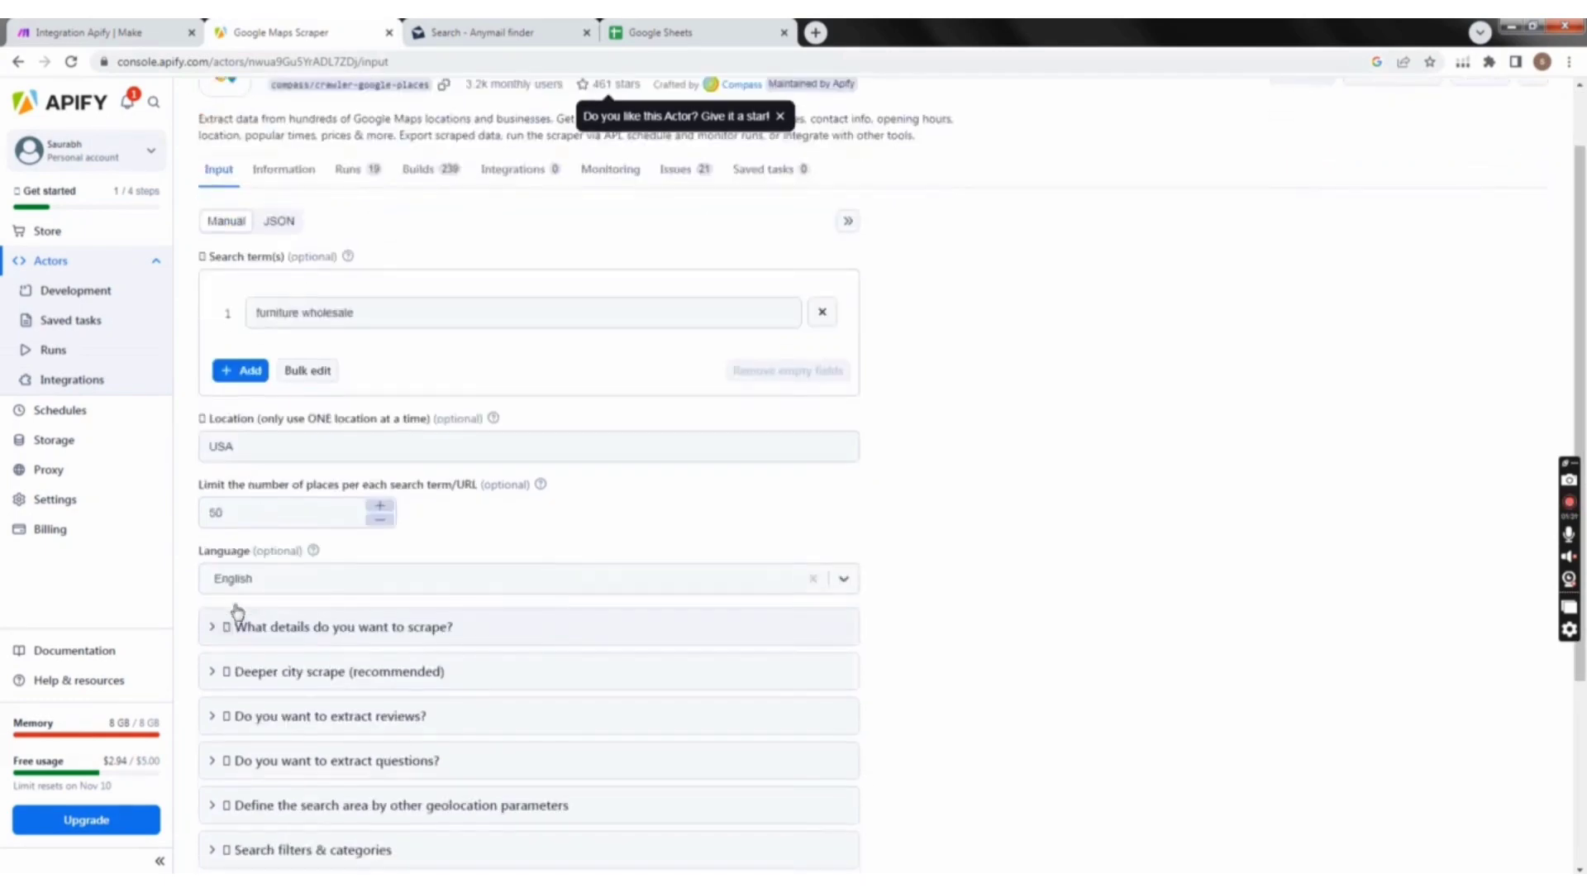
pyautogui.click(280, 319)
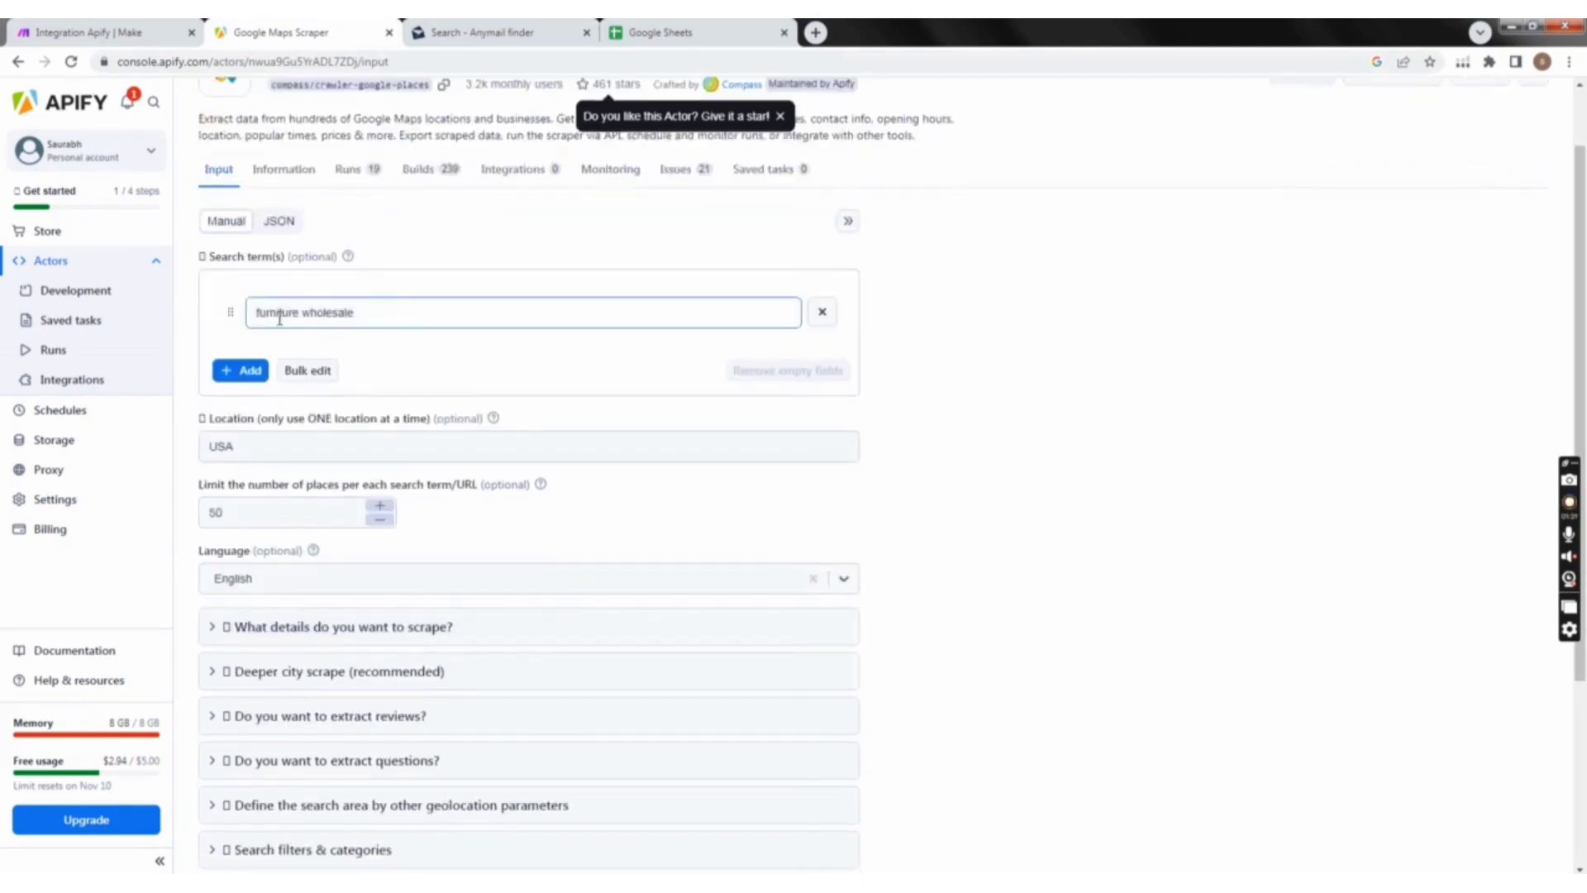
pyautogui.click(252, 510)
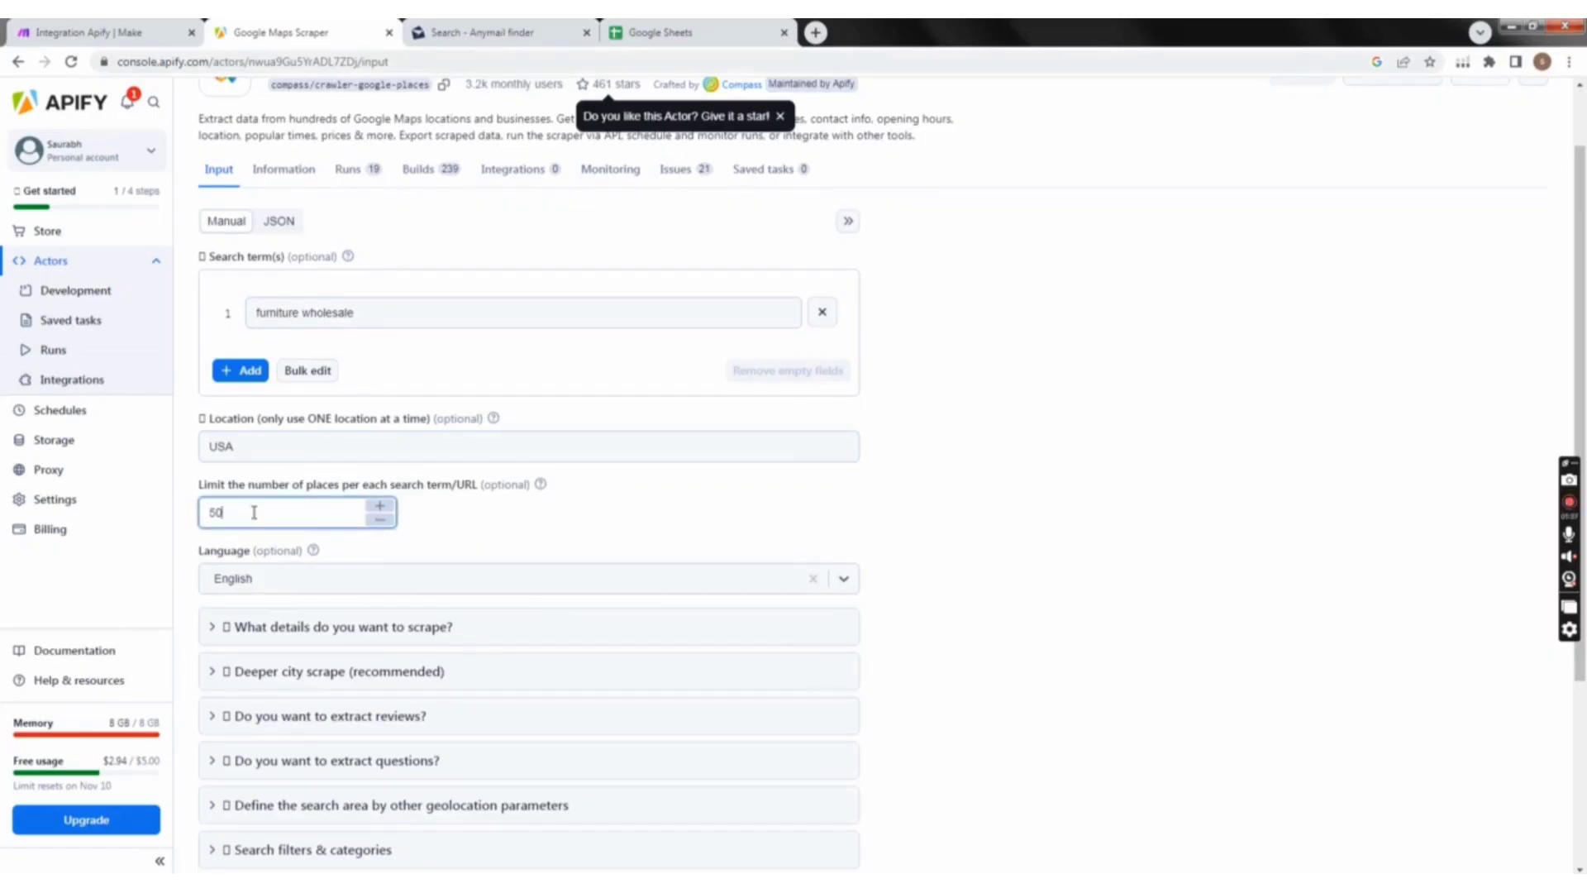
pyautogui.click(574, 488)
pyautogui.scroll(-3, 562, 578)
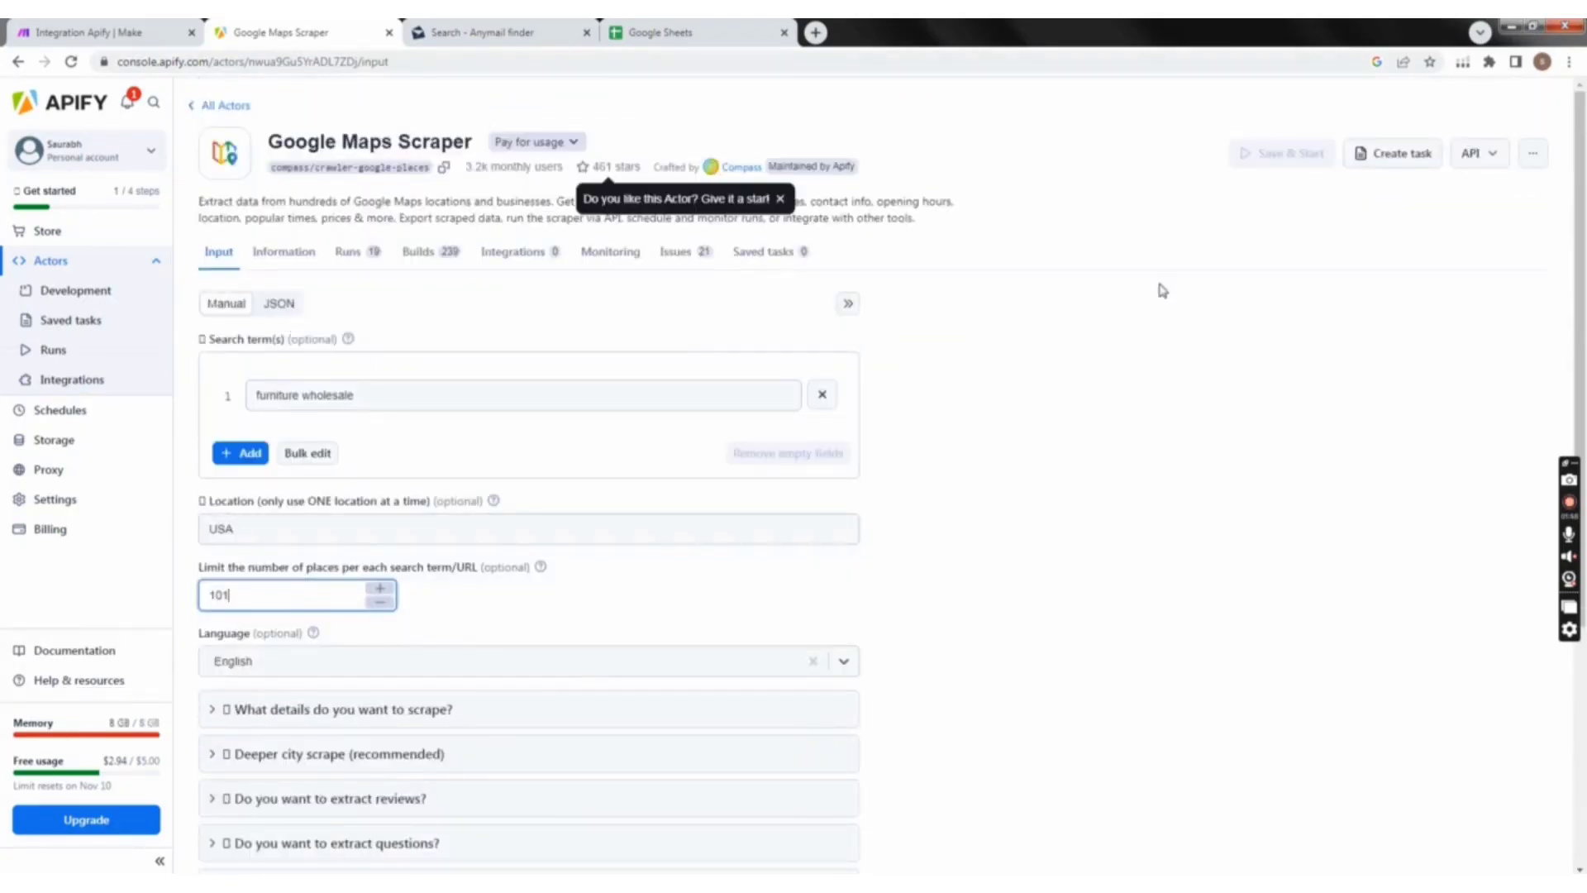
pyautogui.click(279, 303)
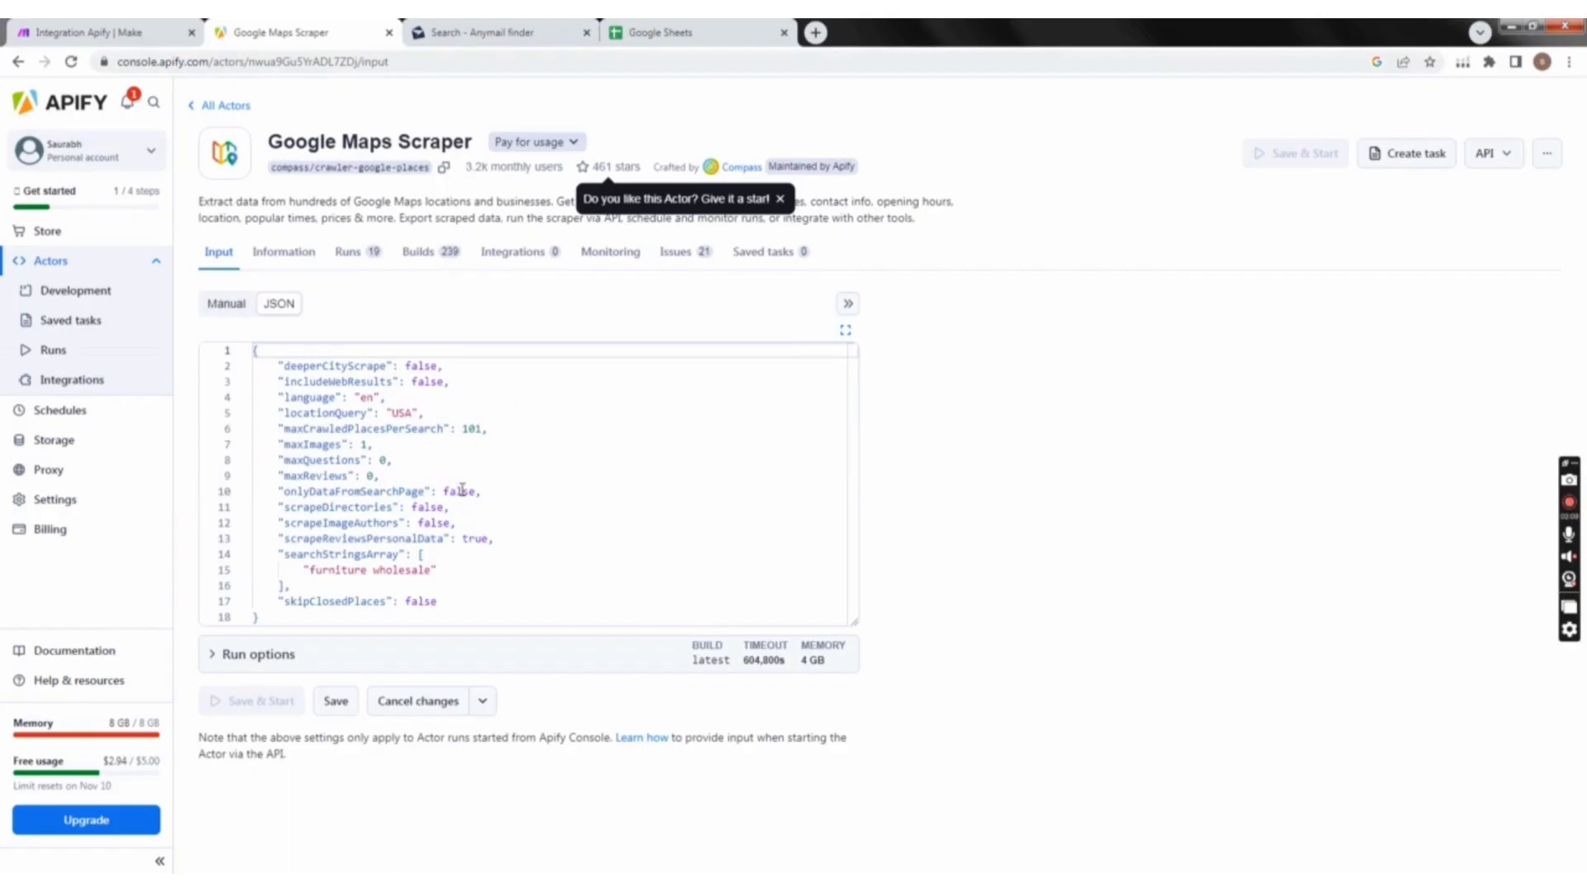
# Step: Switch to Google Sheets, open the google map spreadsheet, and examine its business, website, phone number and email columns
pyautogui.click(679, 27)
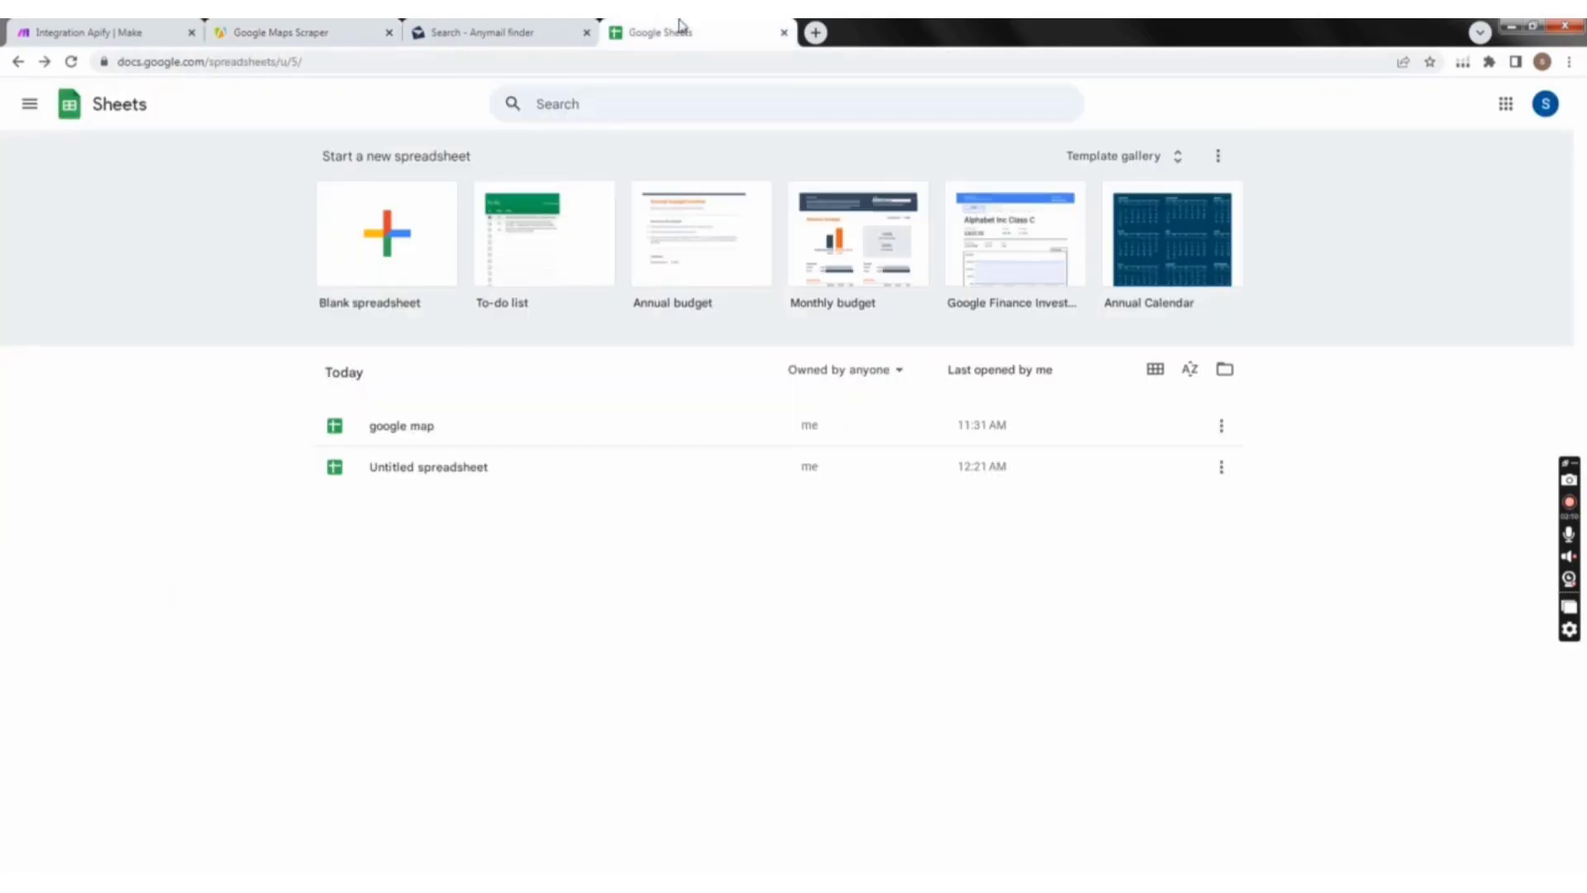
pyautogui.click(70, 62)
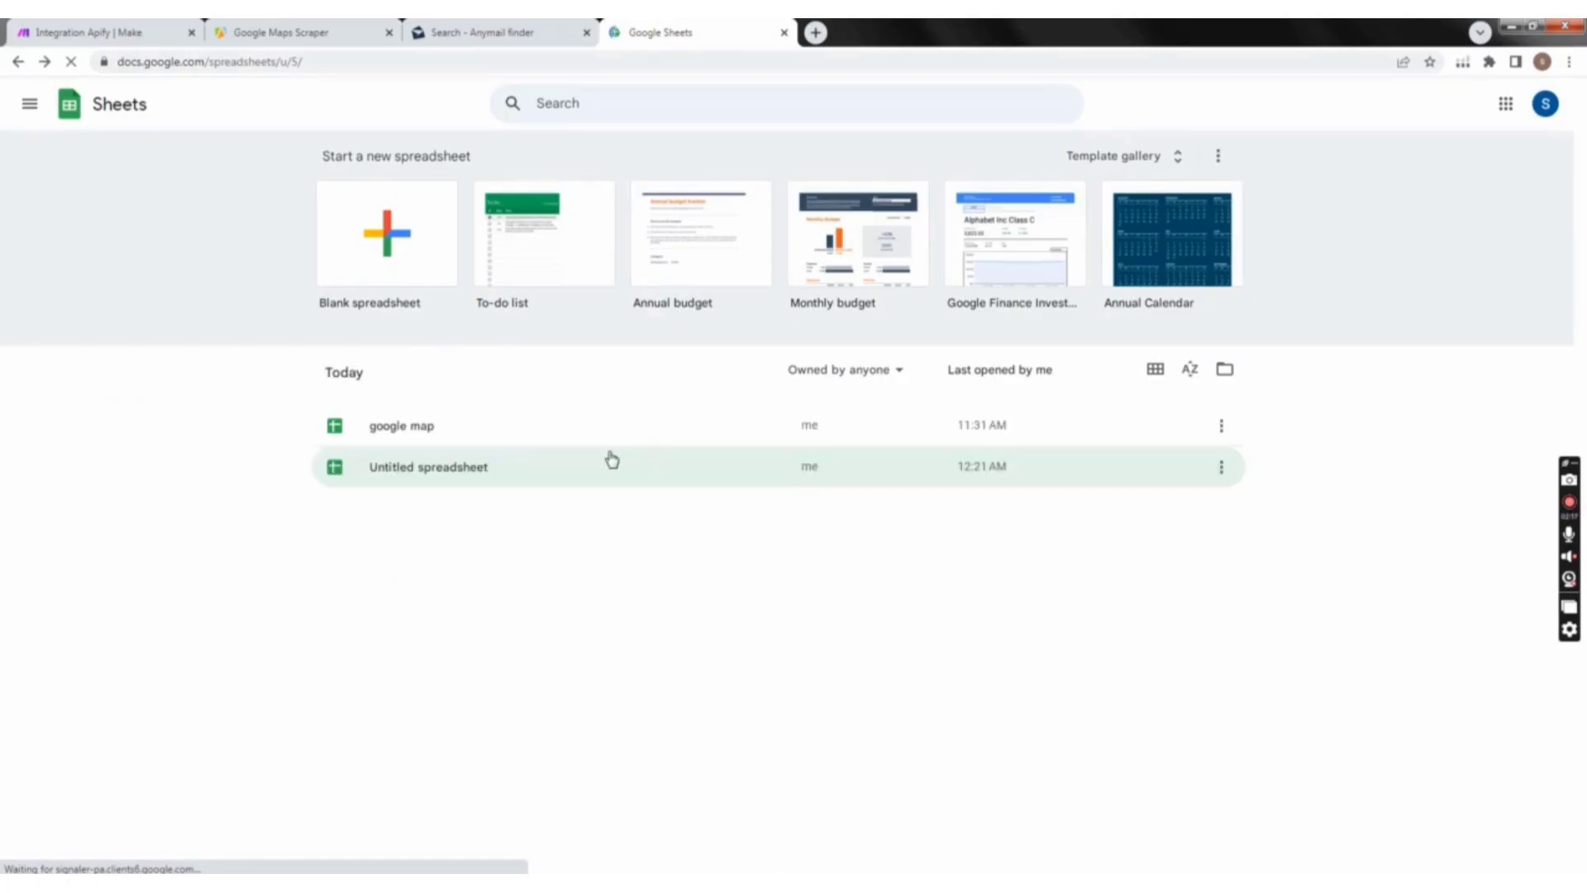
pyautogui.click(493, 436)
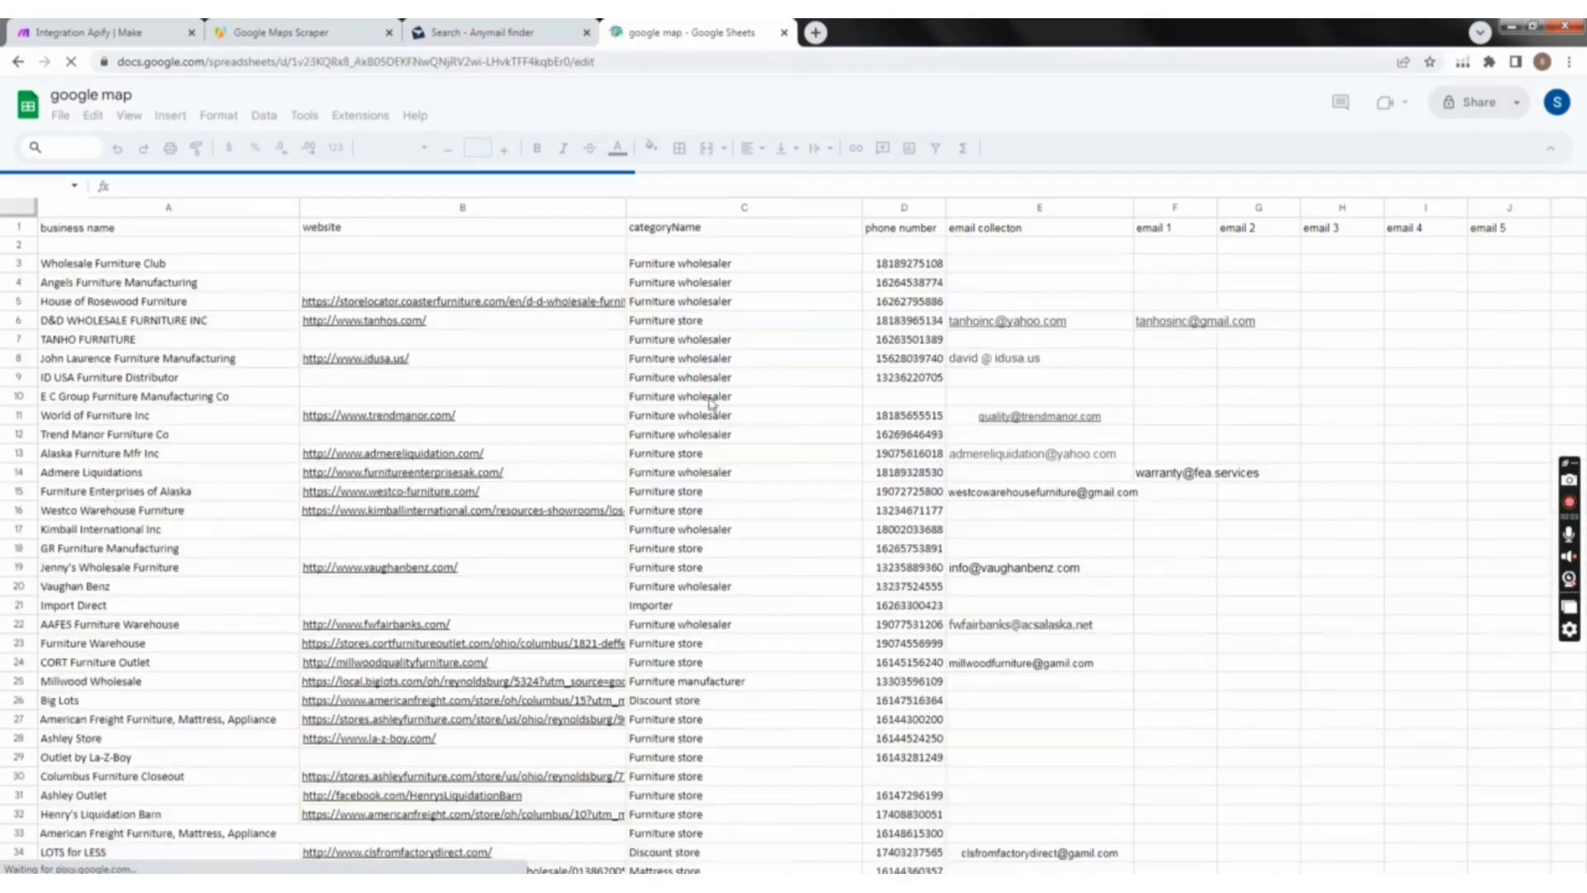
pyautogui.scroll(-5, 323, 565)
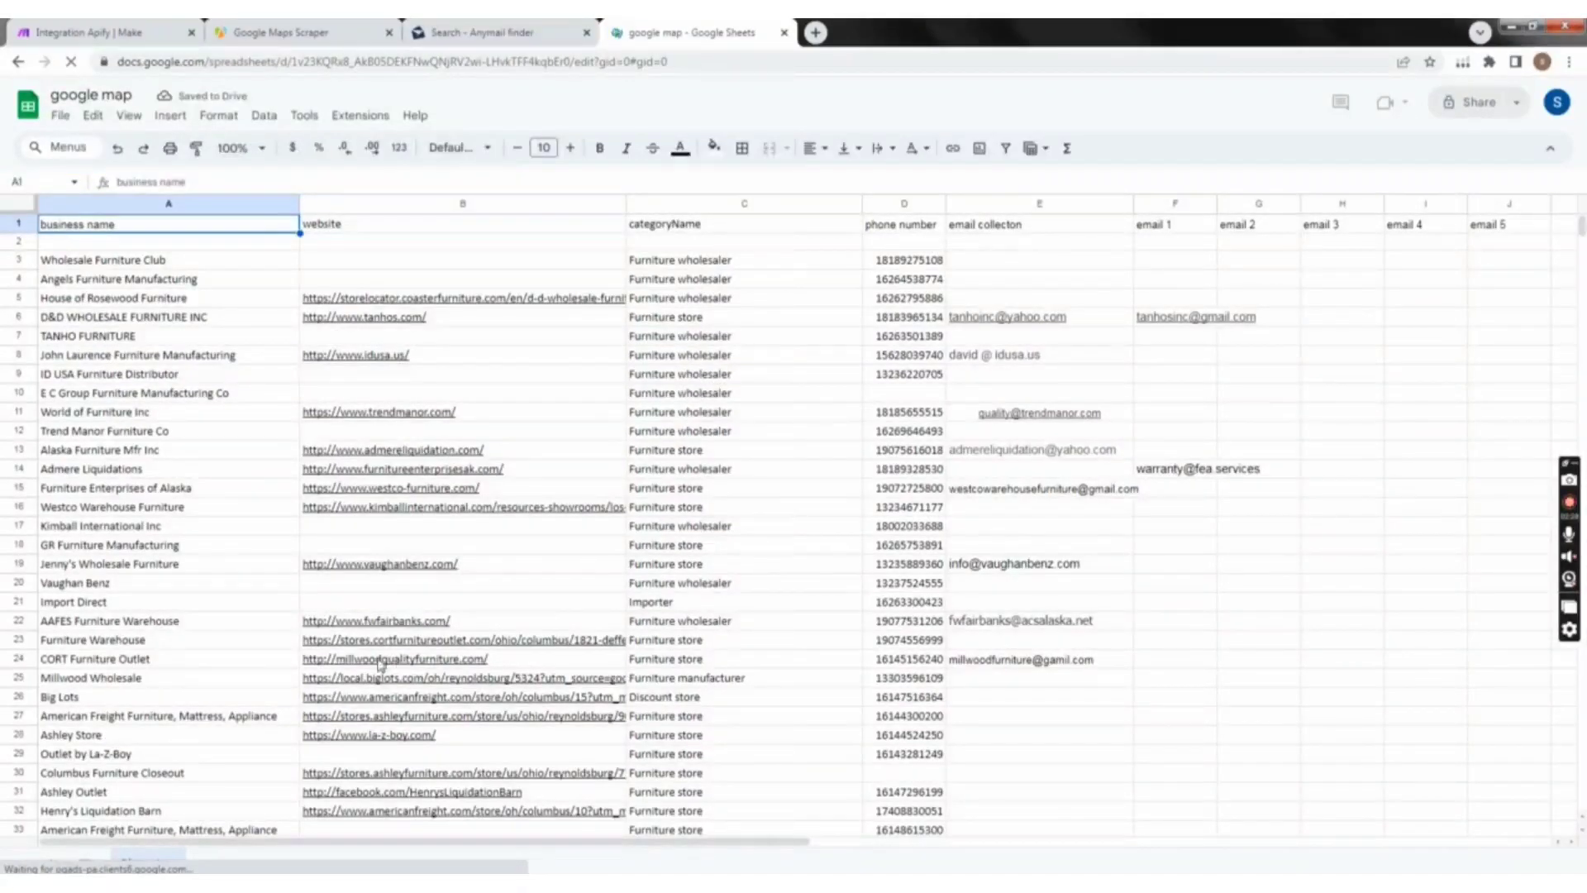
pyautogui.scroll(-8, 380, 664)
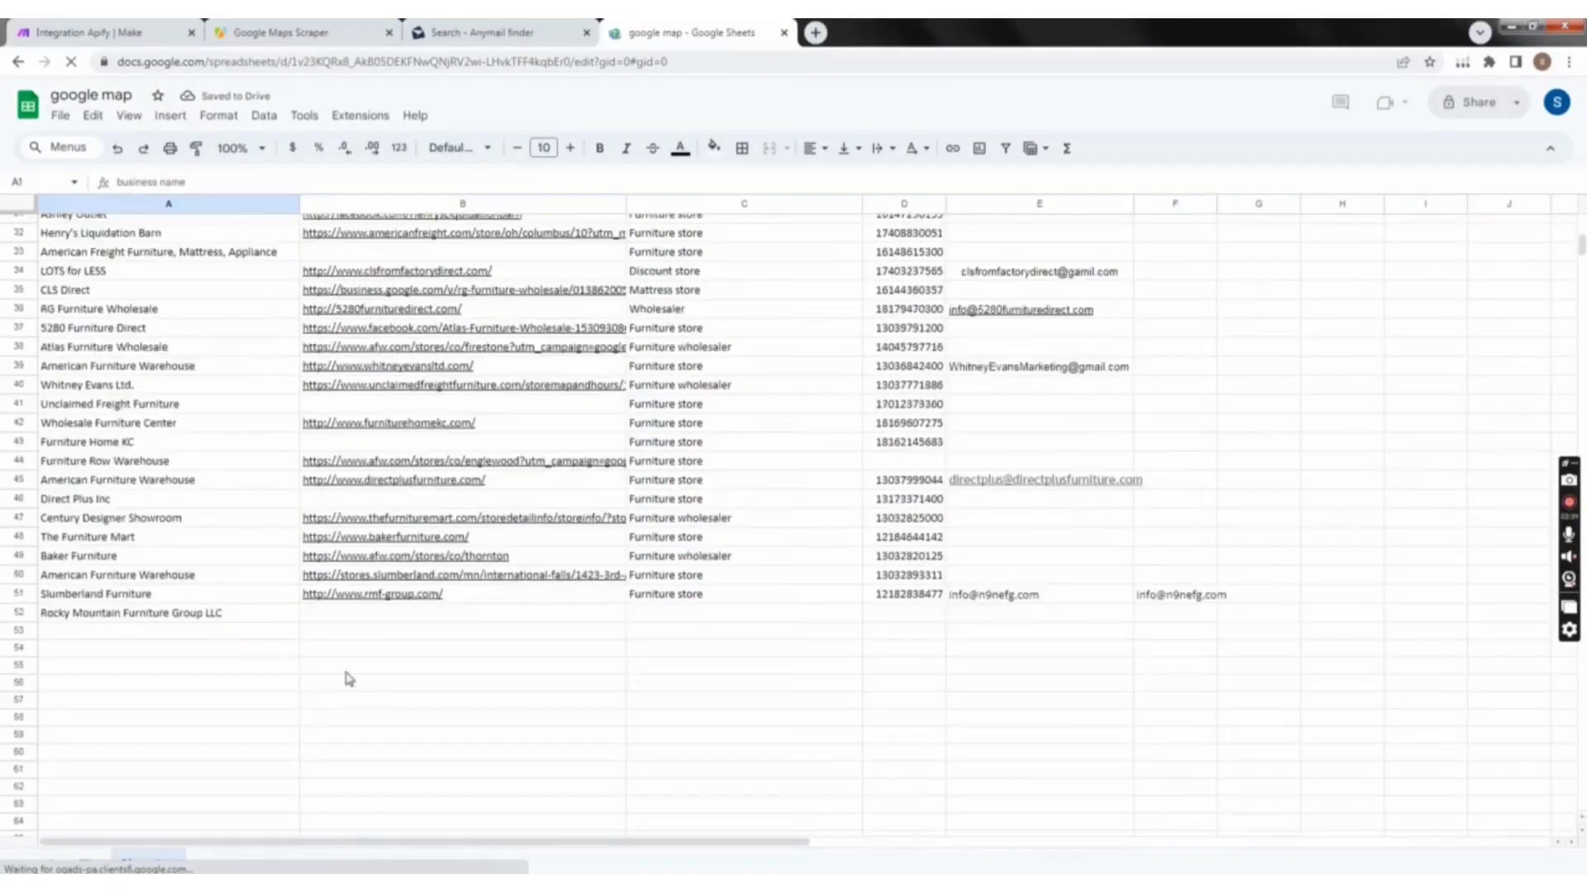
pyautogui.scroll(-2, 491, 529)
pyautogui.scroll(4, 529, 504)
pyautogui.scroll(7, 537, 488)
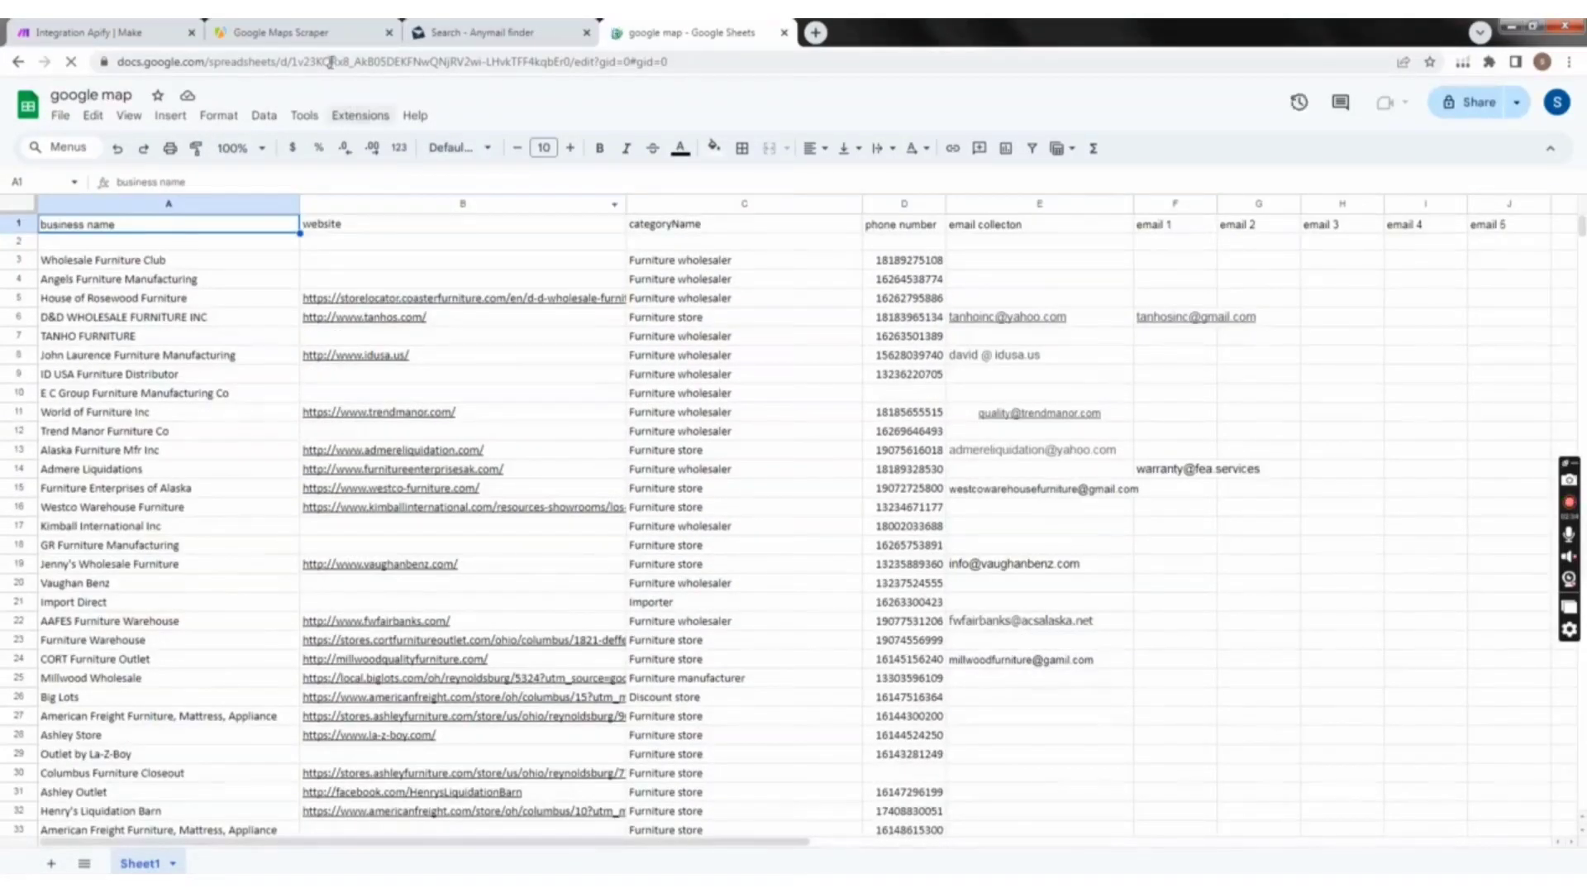
# Step: Return to the Google Maps Scraper in Apify and check its search term, location and place limit in the manual input form
pyautogui.click(320, 33)
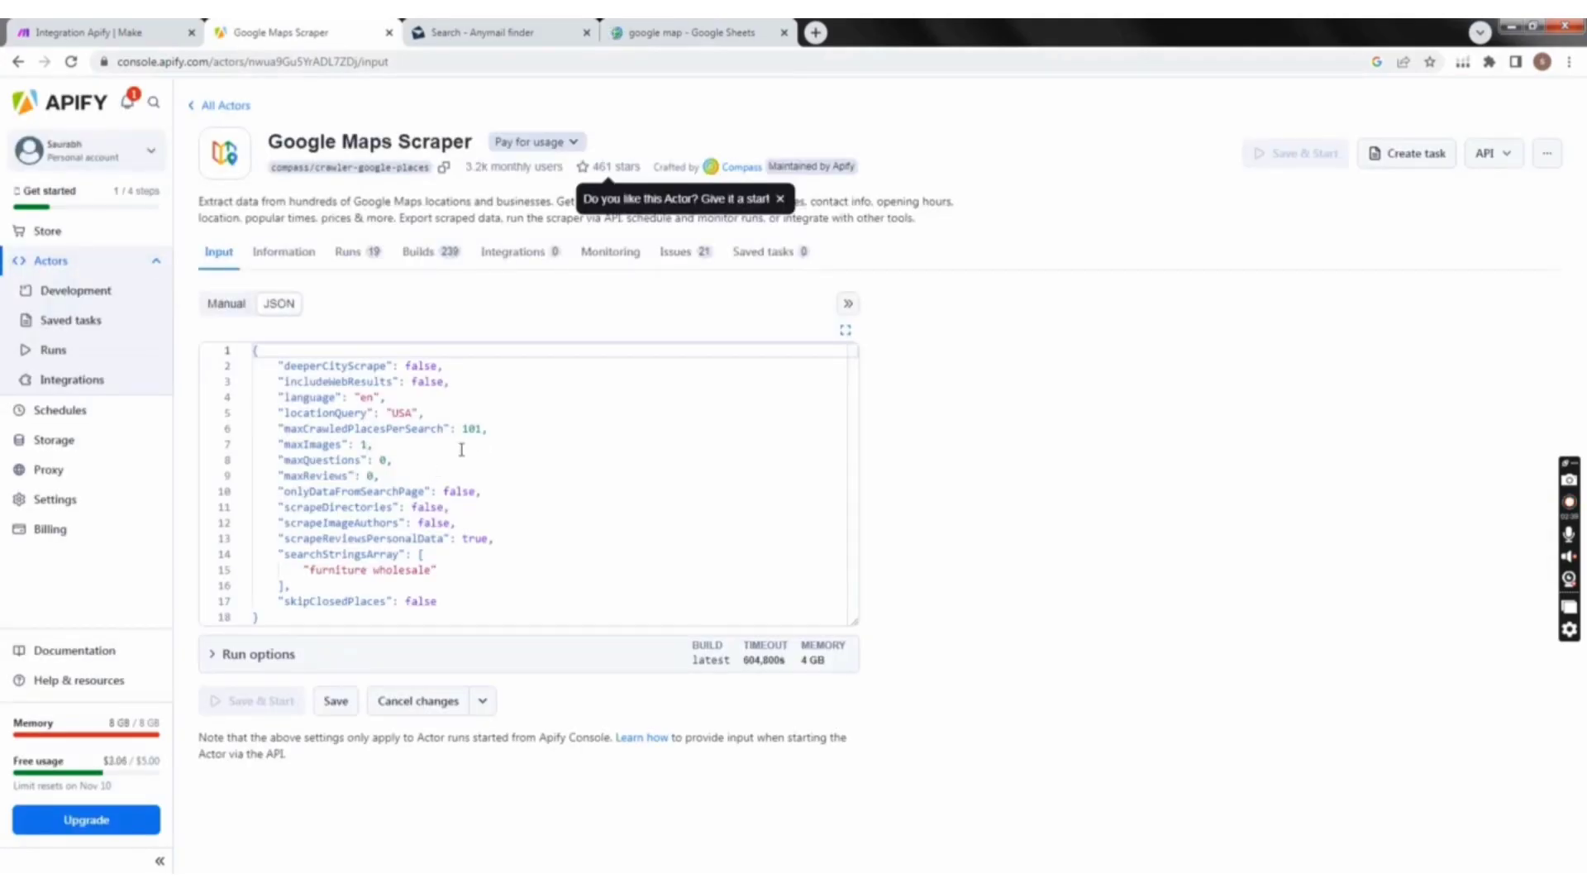
pyautogui.click(238, 306)
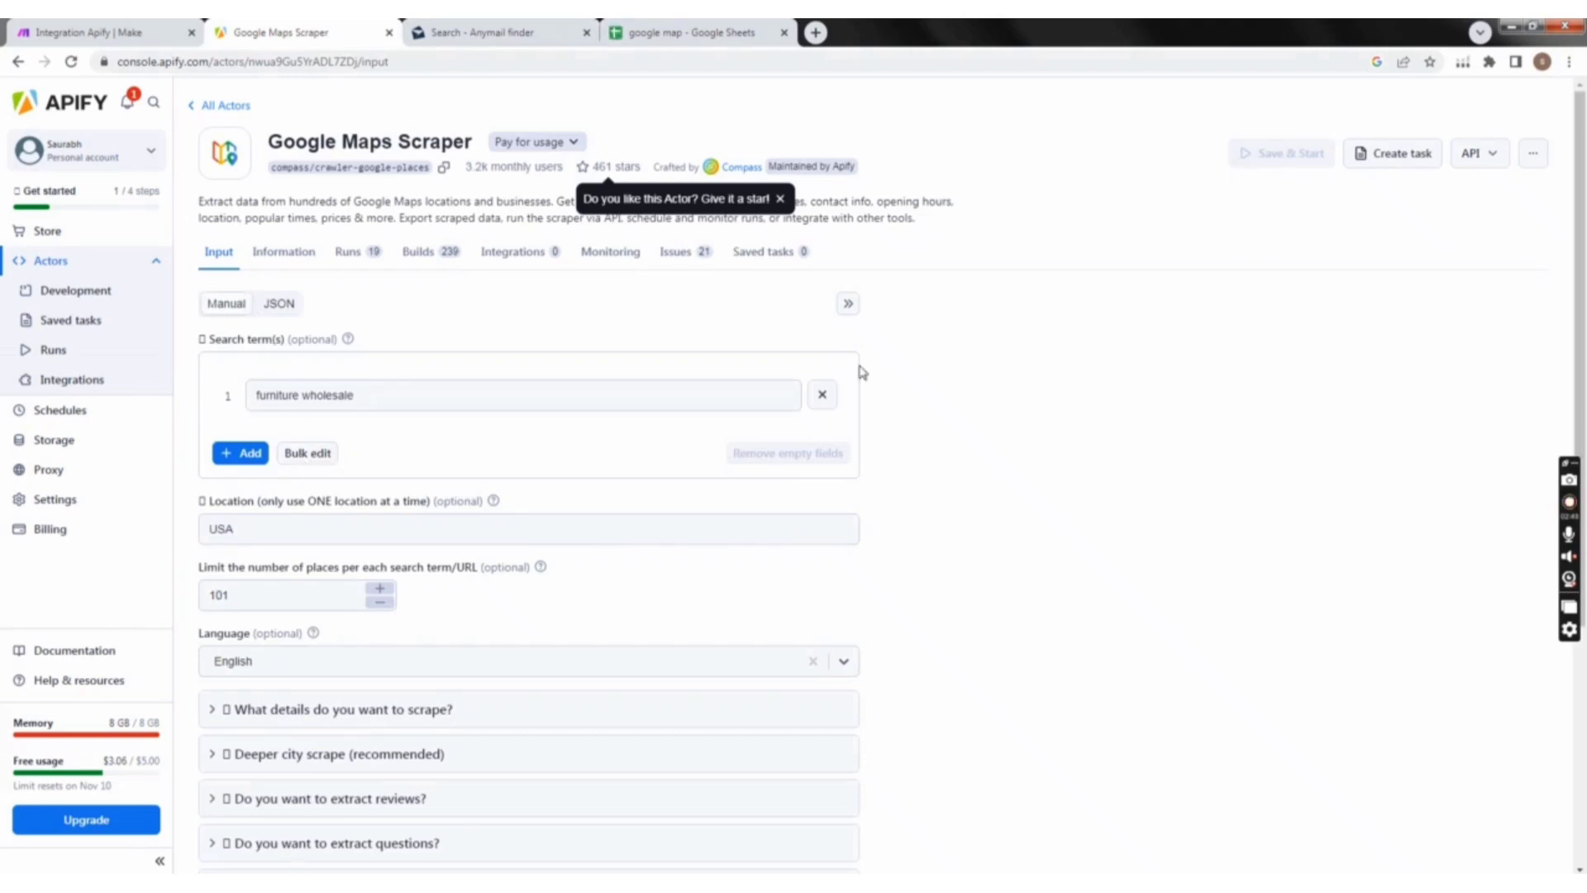
pyautogui.scroll(-2, 262, 520)
pyautogui.click(228, 434)
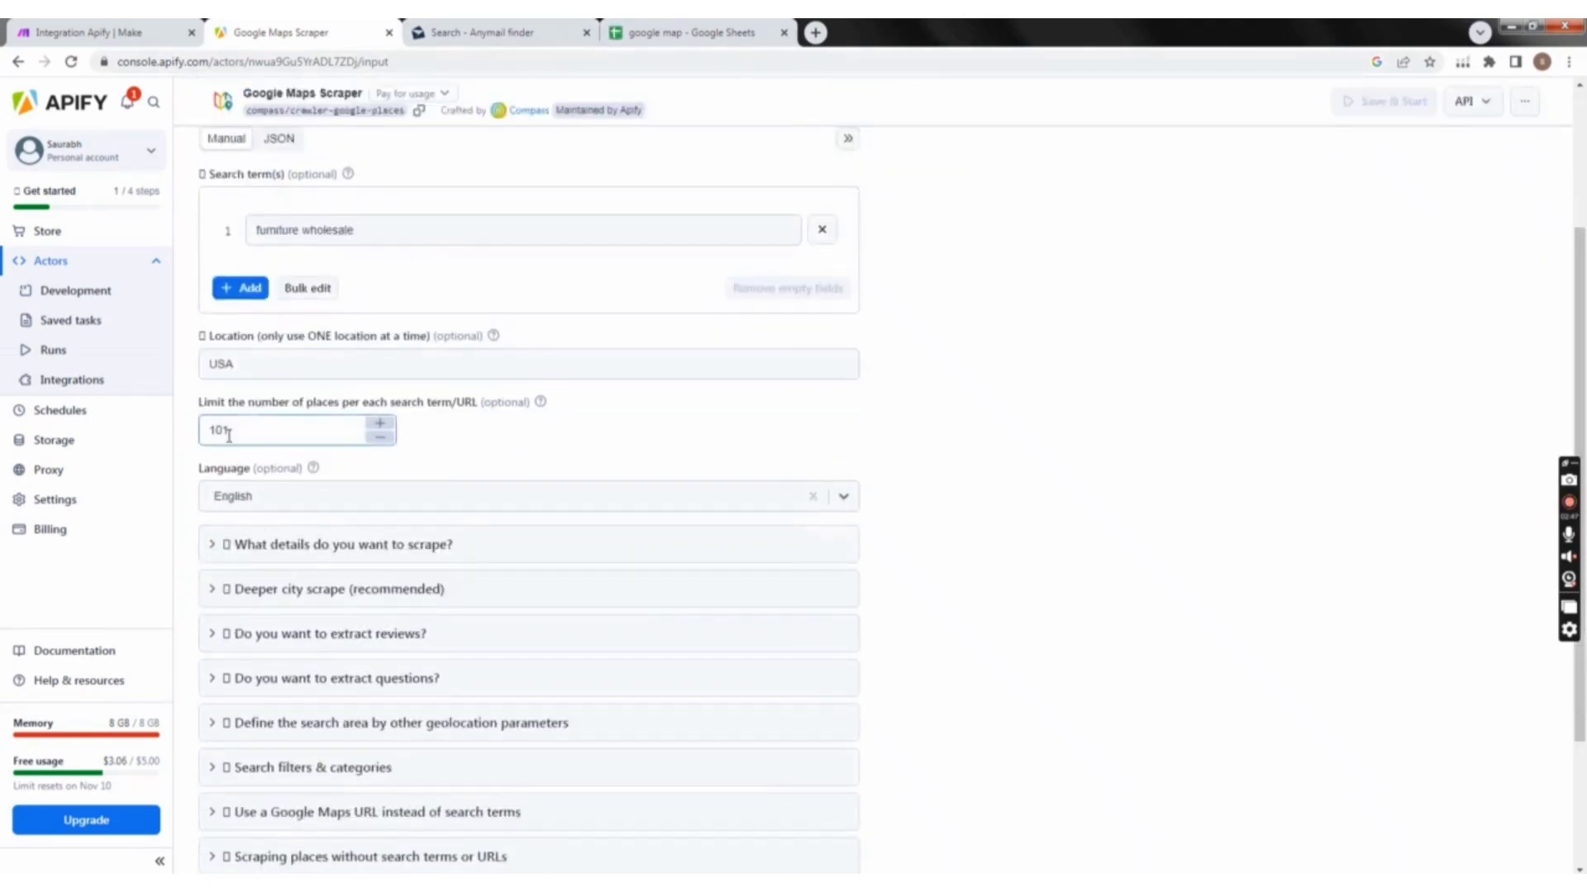
pyautogui.scroll(2, 296, 438)
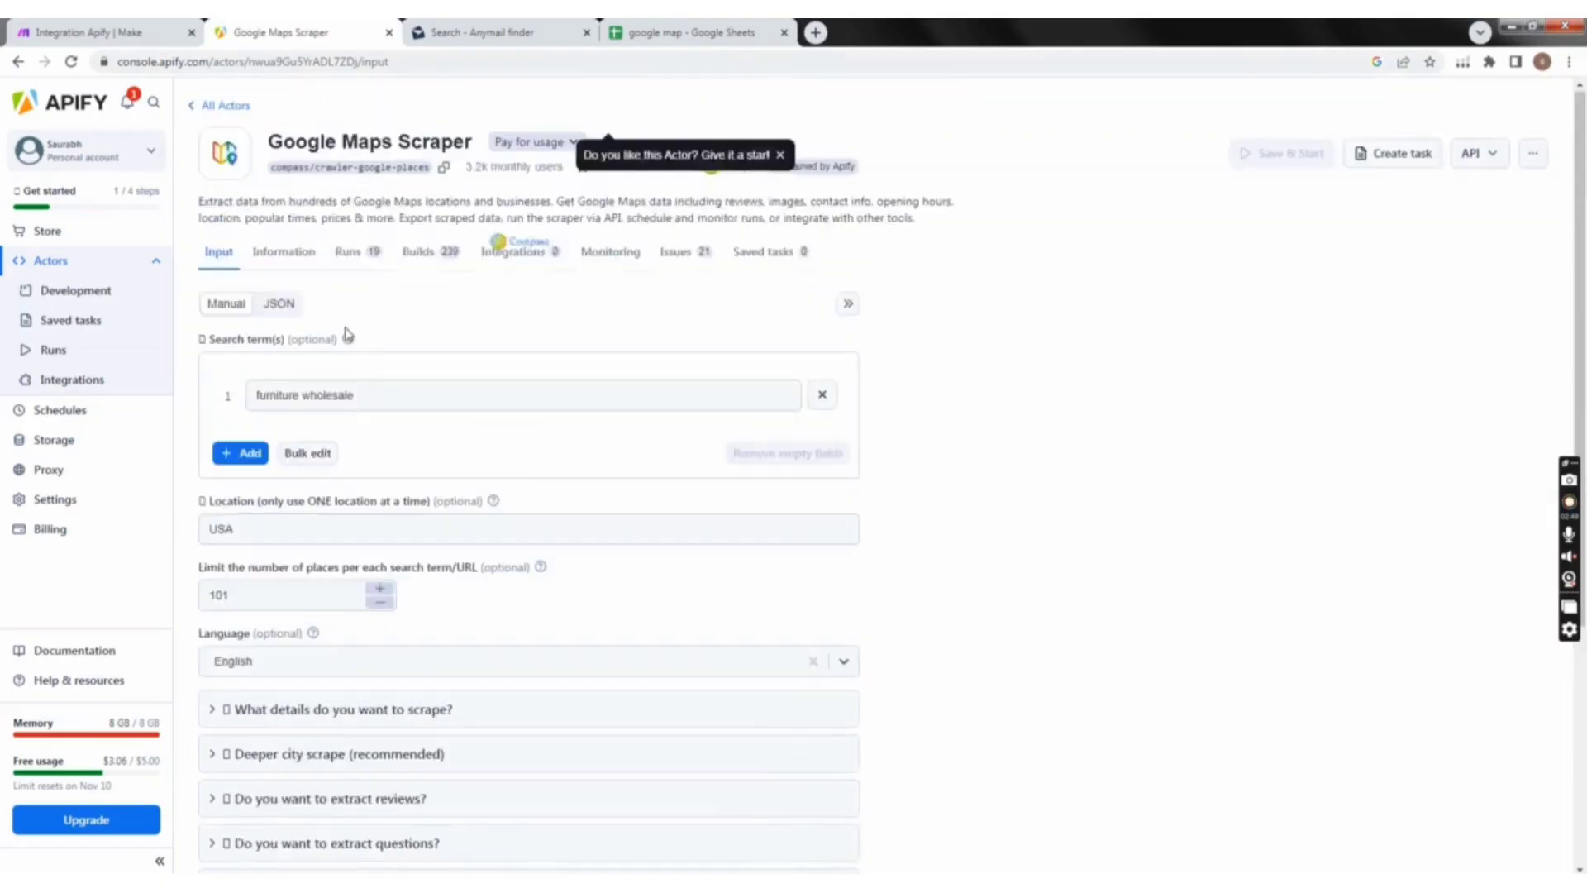
# Step: Show the Google Maps Scraper's input as JSON, and switch to the google map spreadsheet in Google Sheets to examine its rows
pyautogui.click(280, 304)
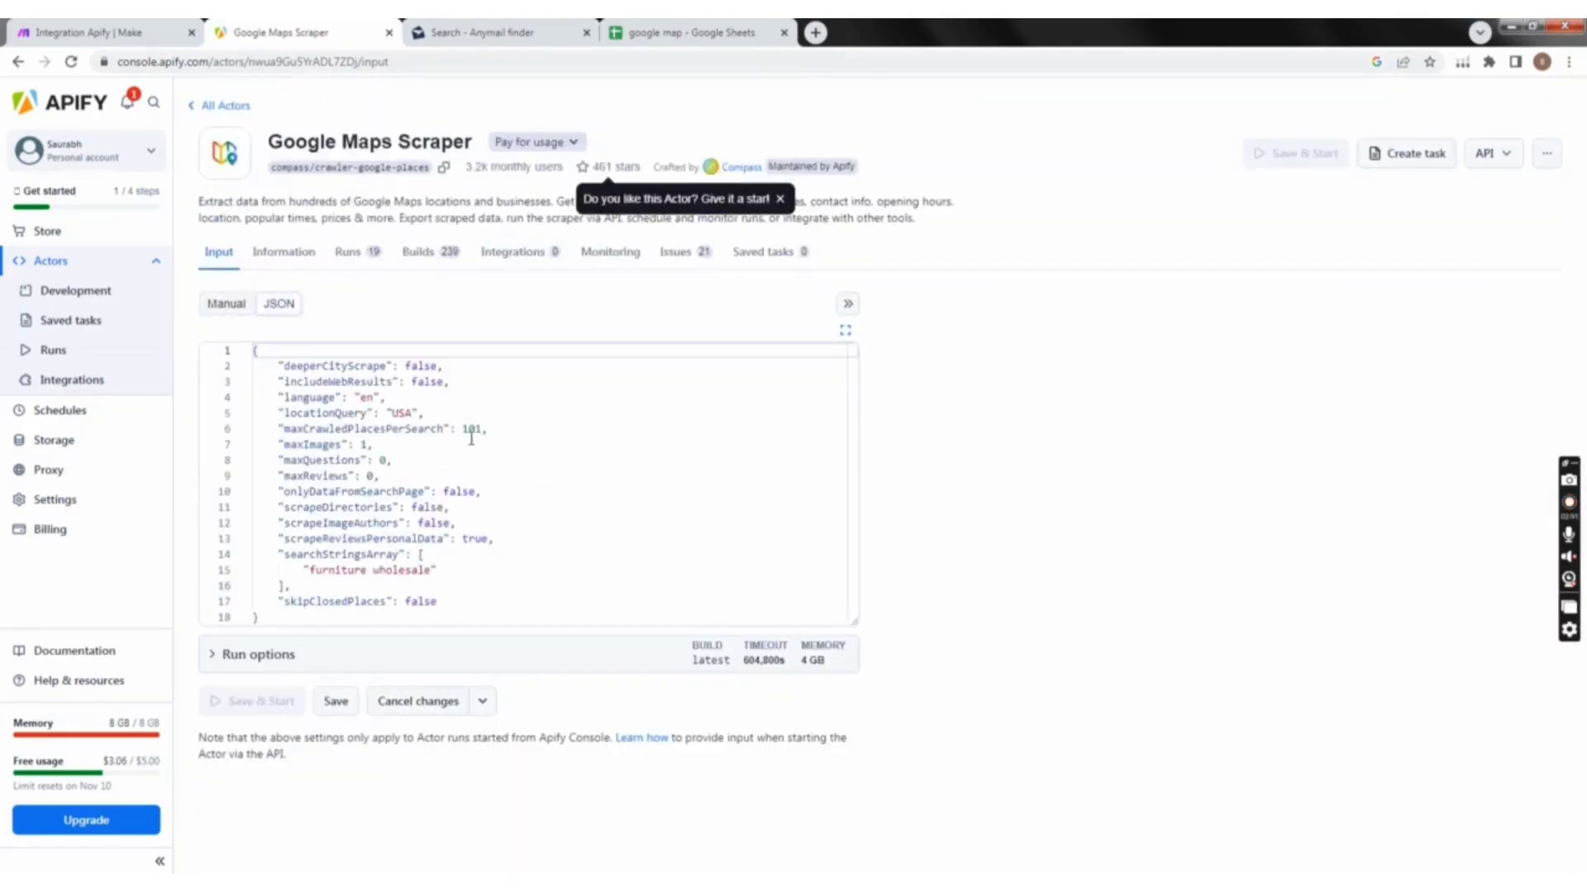
pyautogui.click(653, 32)
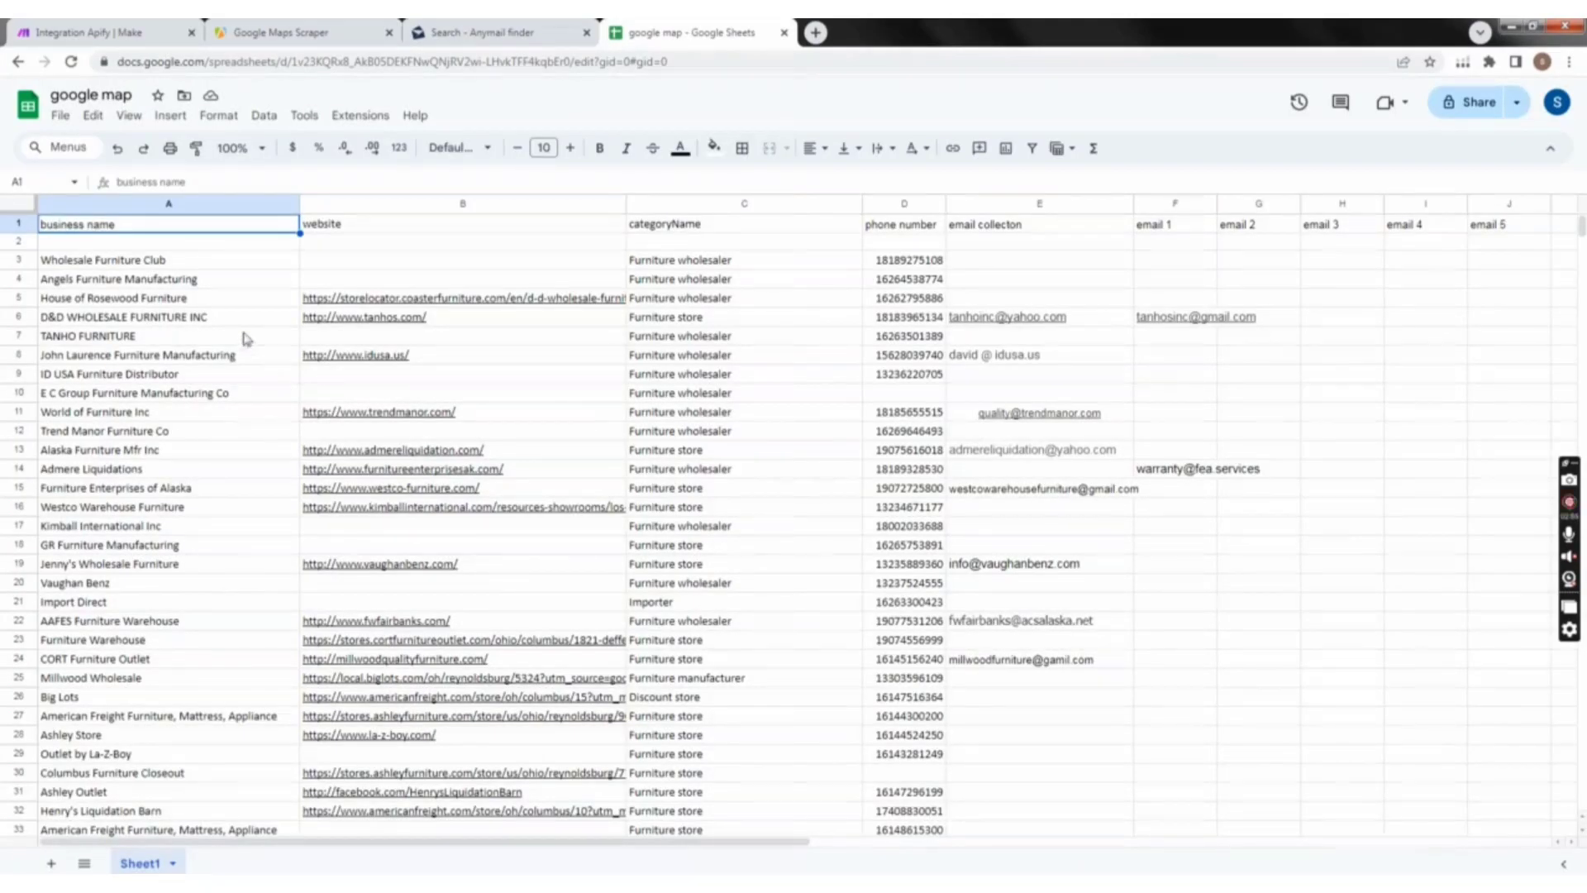
pyautogui.scroll(-5, 245, 338)
pyautogui.scroll(5, 732, 533)
# Step: Open the storelocator.coasterfurniture.com website from row 5, view the dealer page, and close it
pyautogui.moveTo(403, 305)
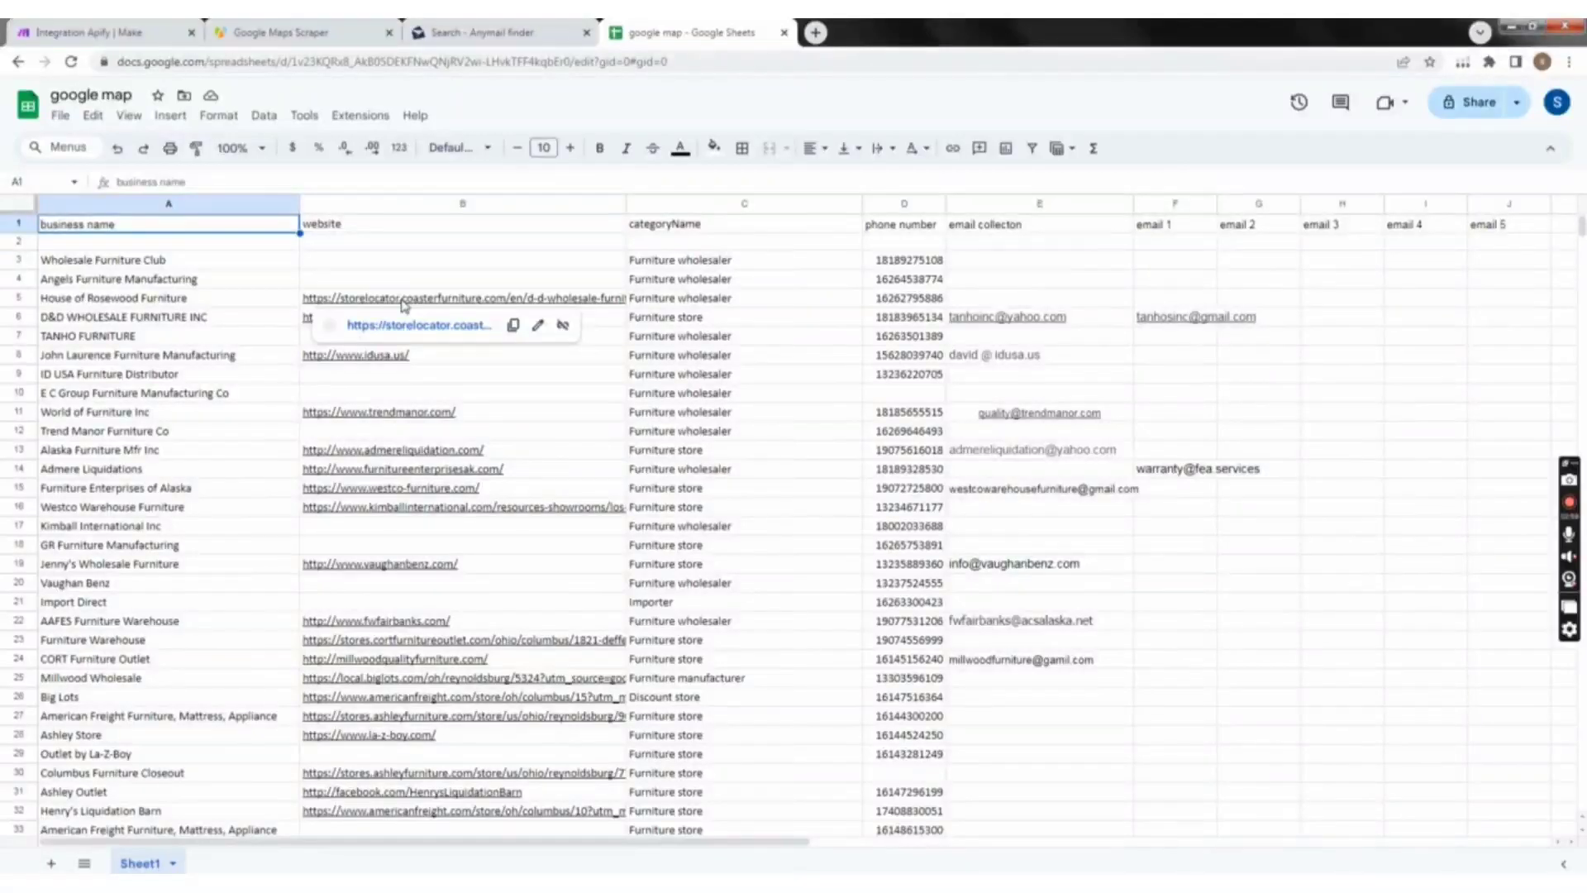
pyautogui.click(406, 327)
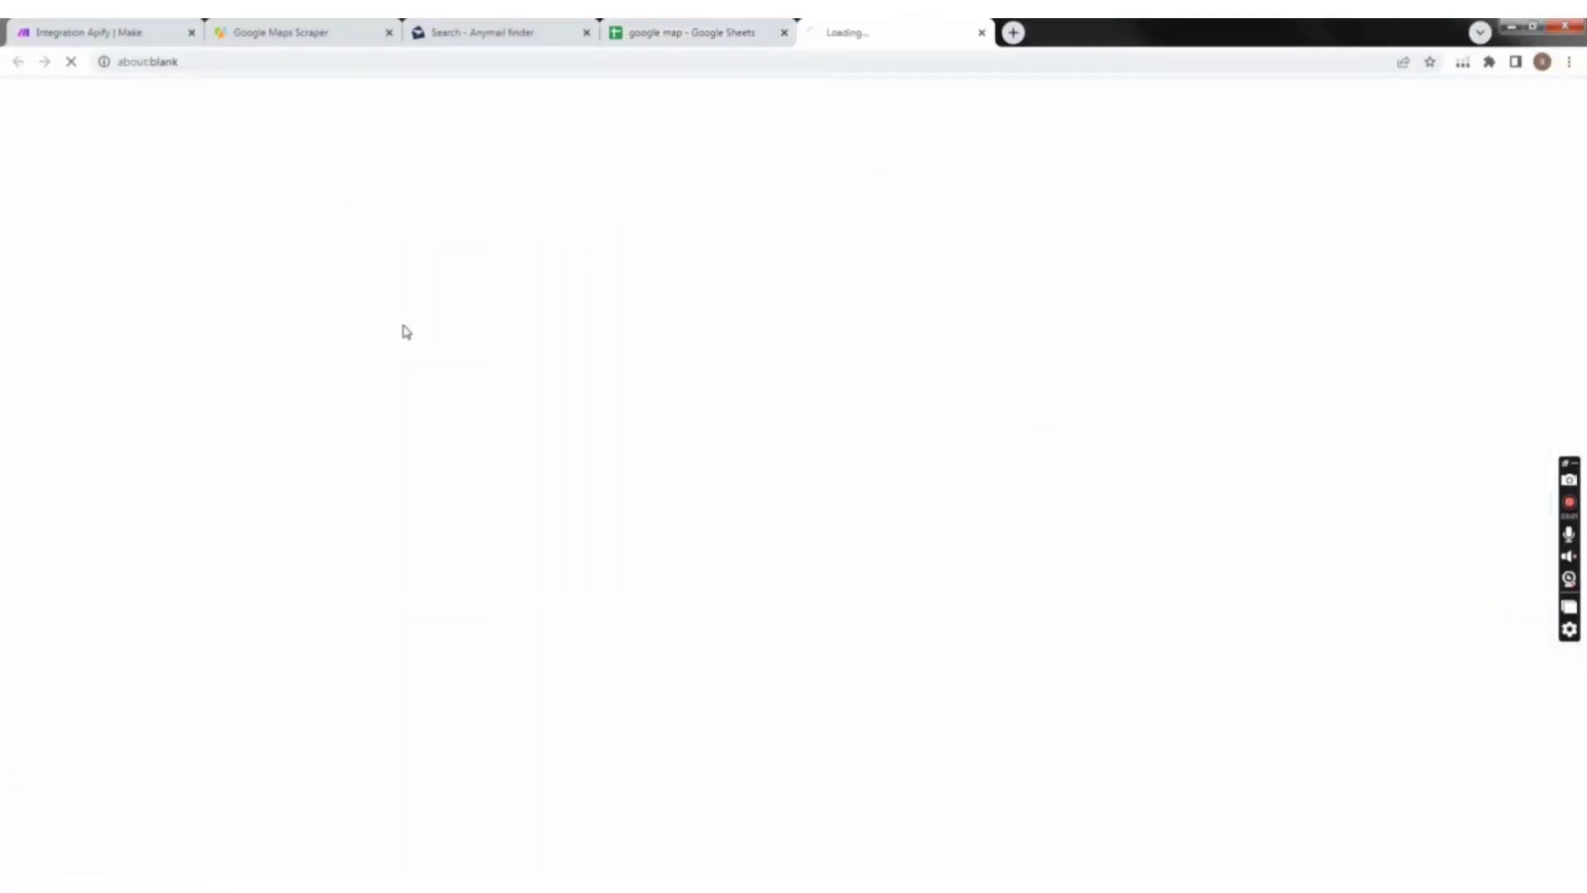
pyautogui.click(710, 31)
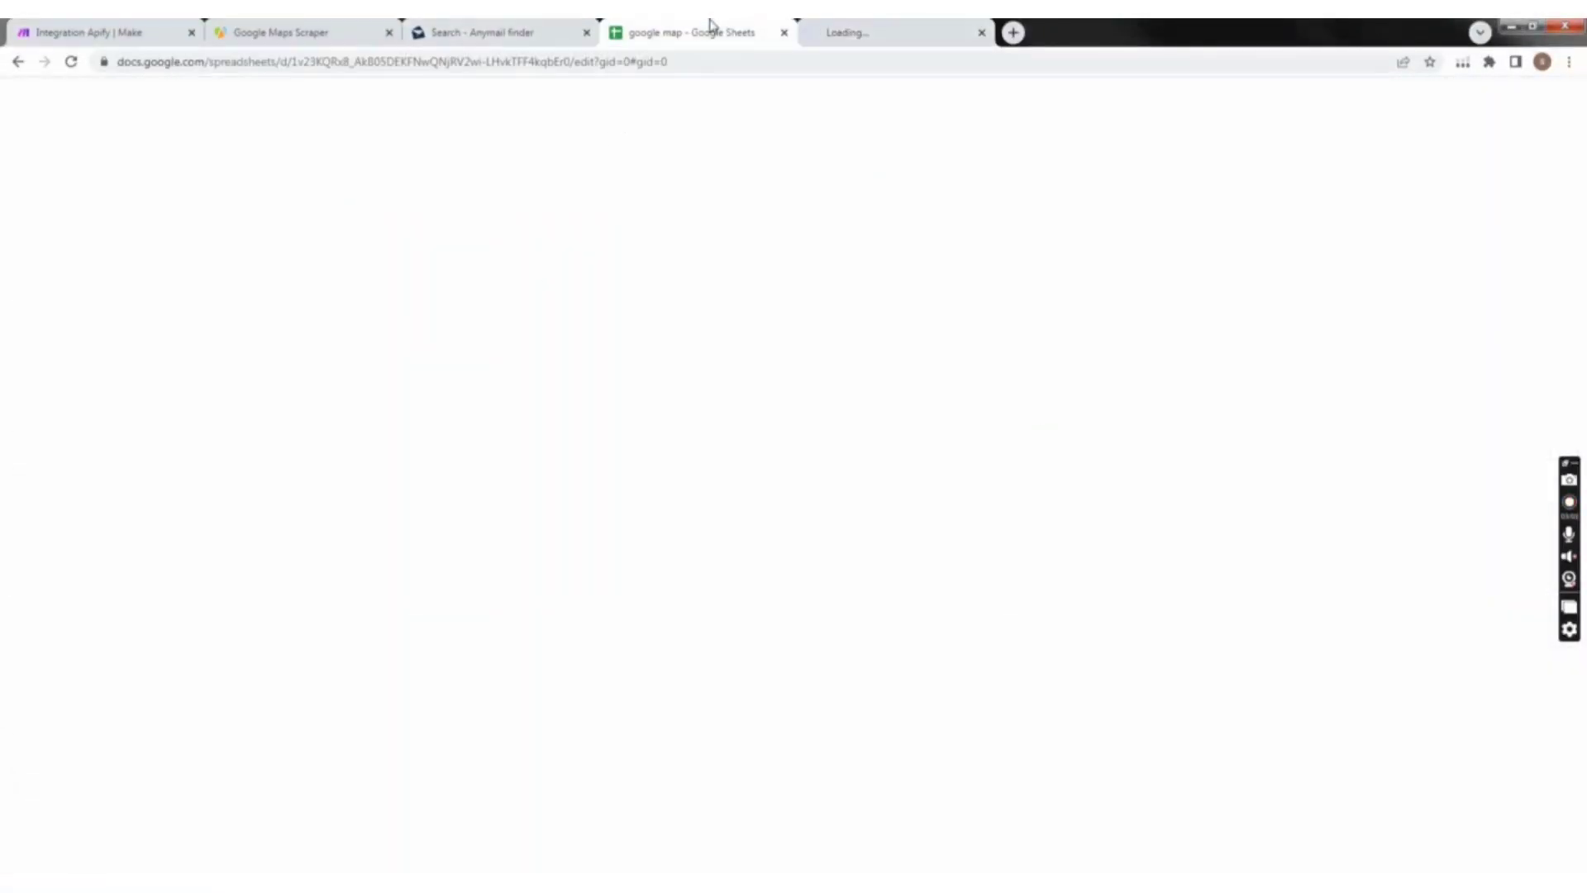
pyautogui.click(897, 27)
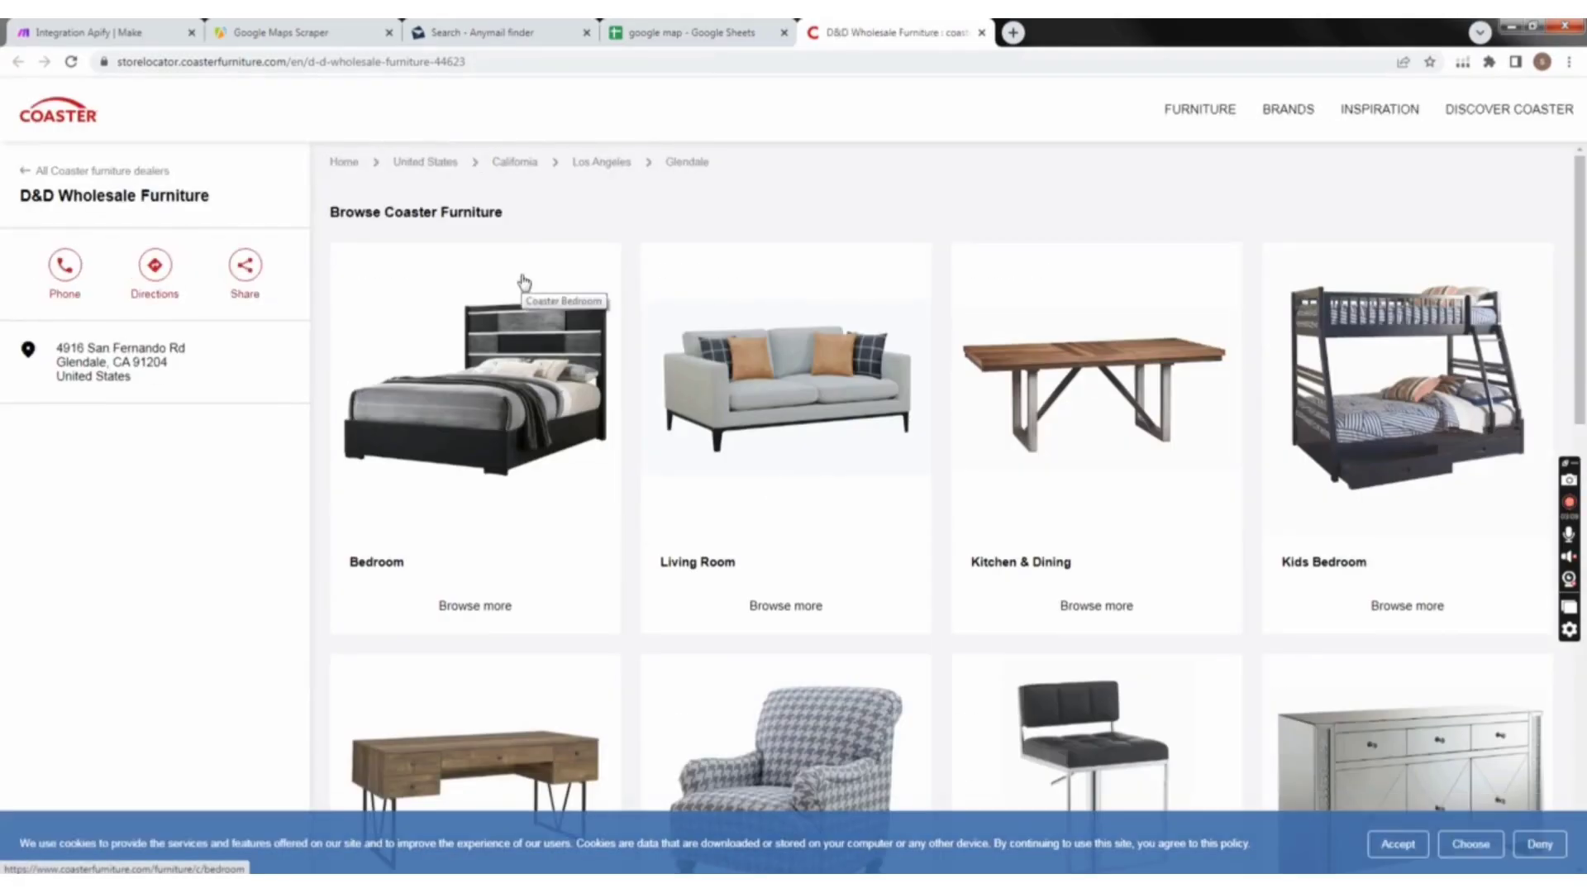
pyautogui.click(982, 32)
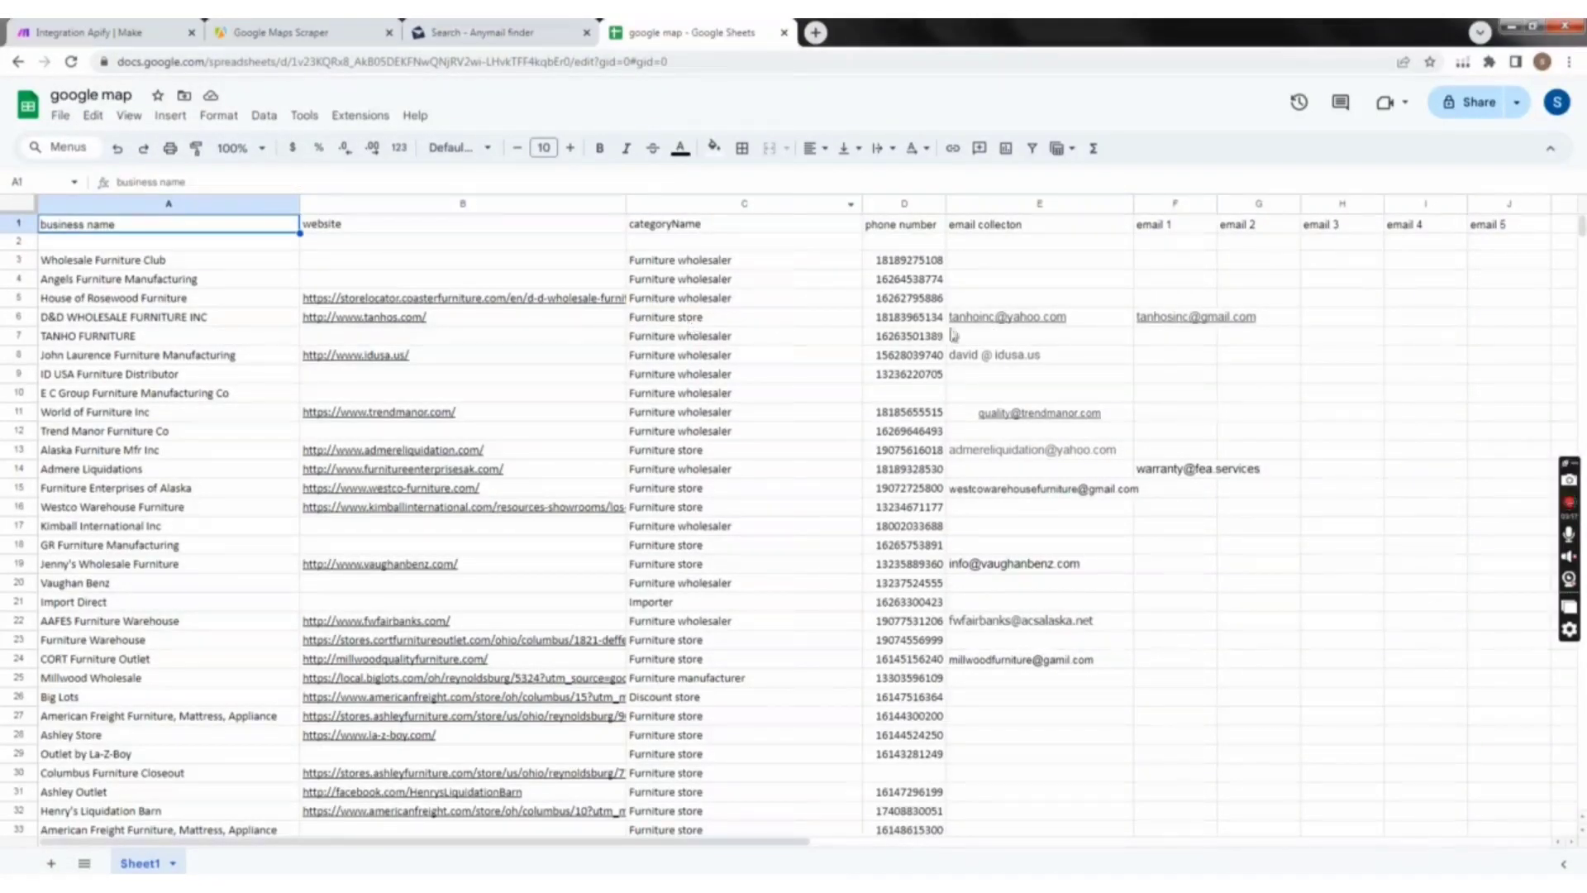
# Step: Open the tanhos.com website from row 6 and check the contact e-mails in its footer, comparing against the spreadsheet's e-mail columns
pyautogui.moveTo(388, 324)
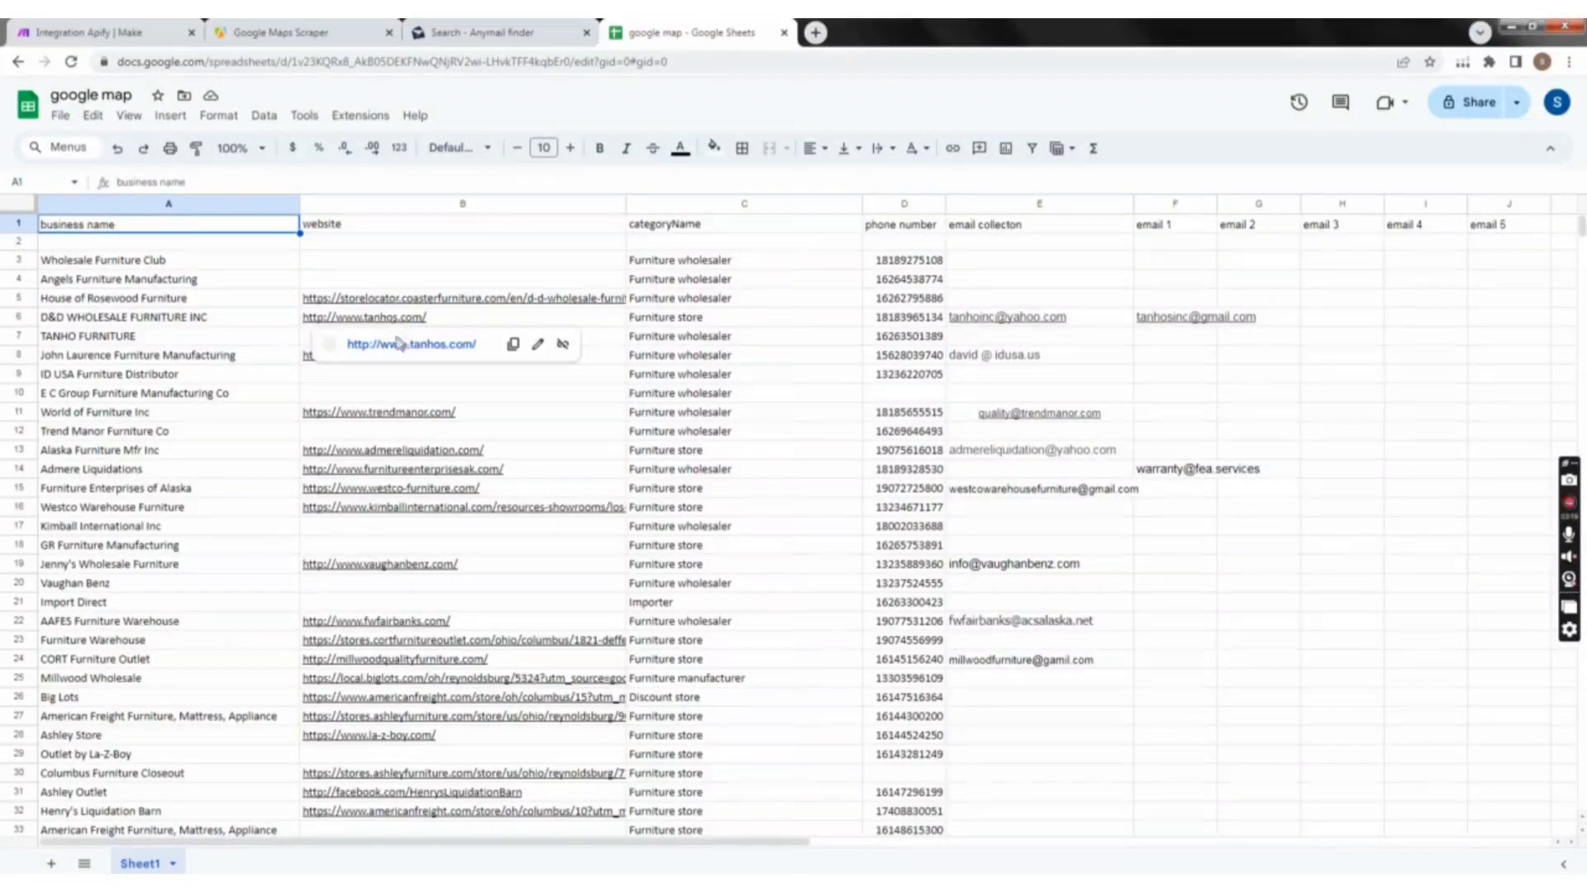
pyautogui.click(399, 345)
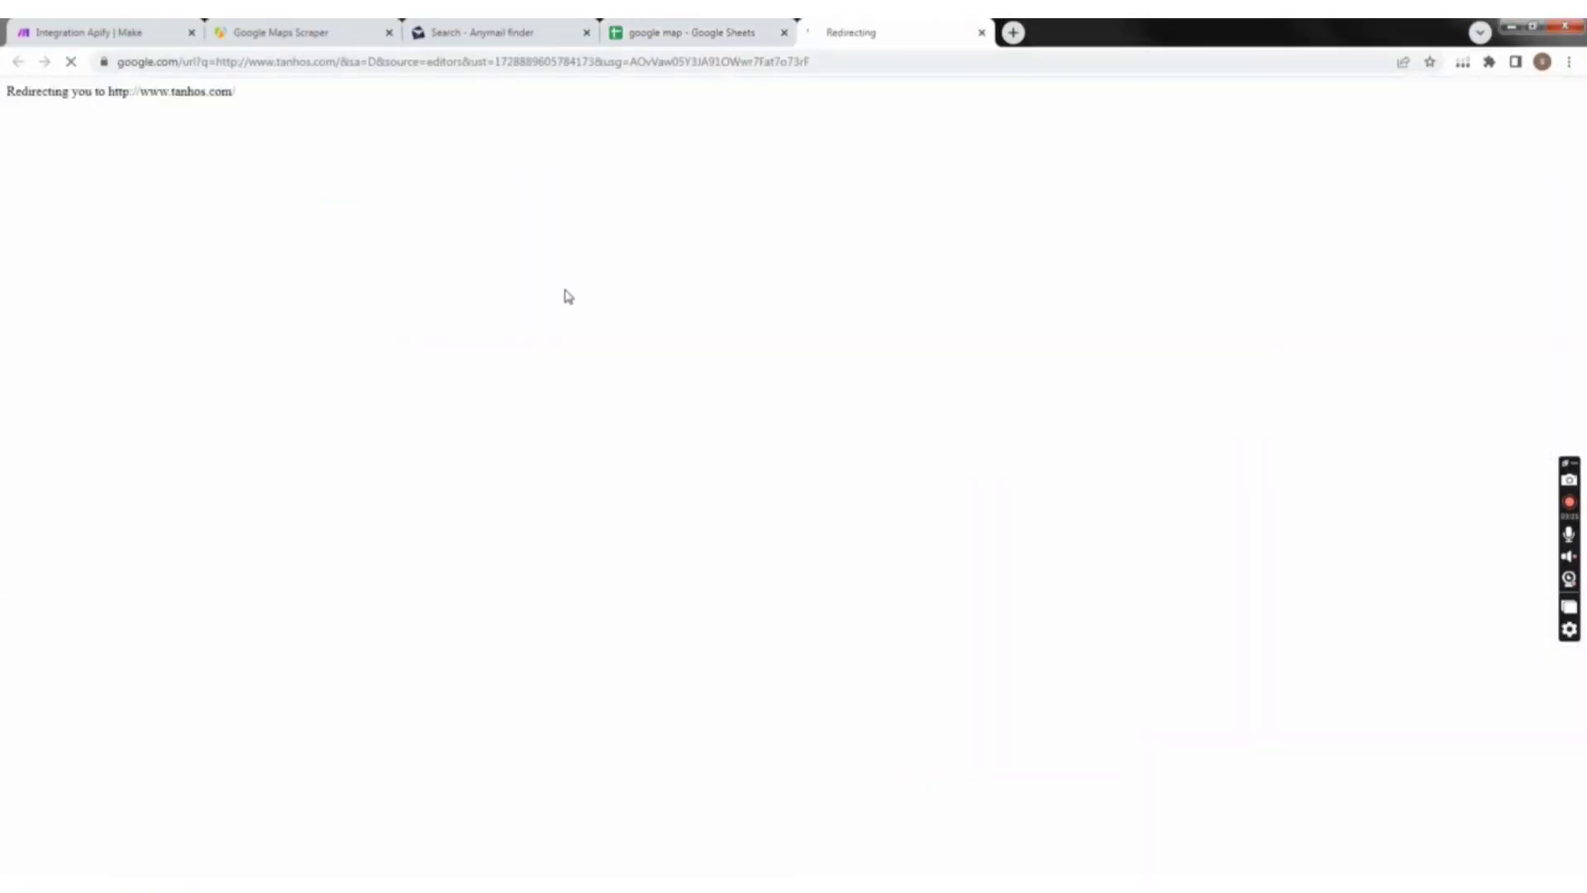
pyautogui.click(702, 32)
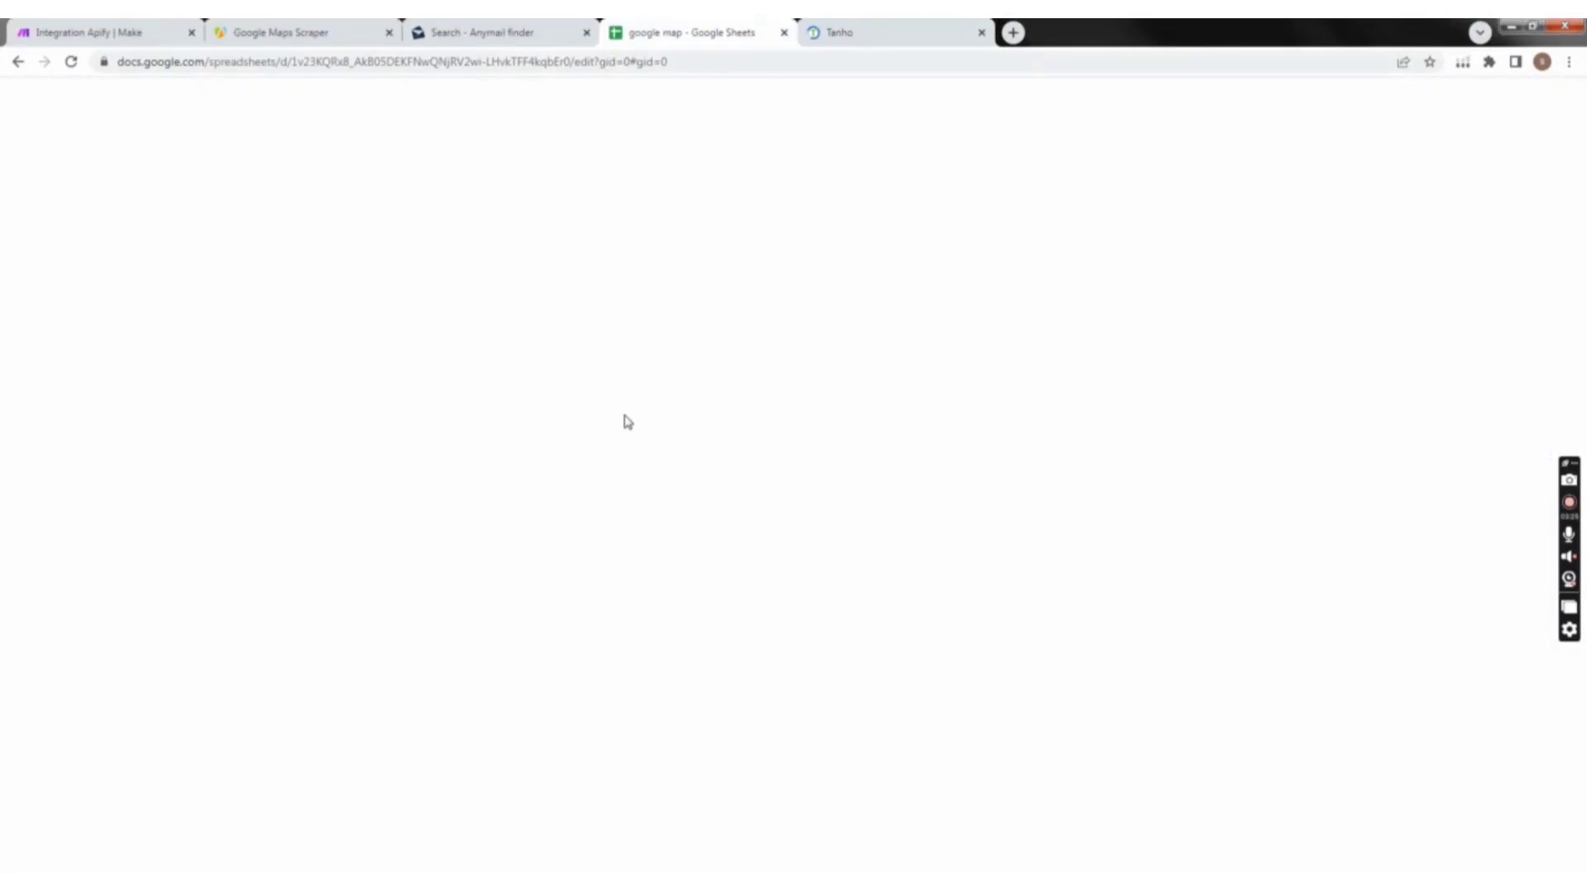
pyautogui.scroll(-5, 628, 421)
pyautogui.scroll(-3, 1007, 446)
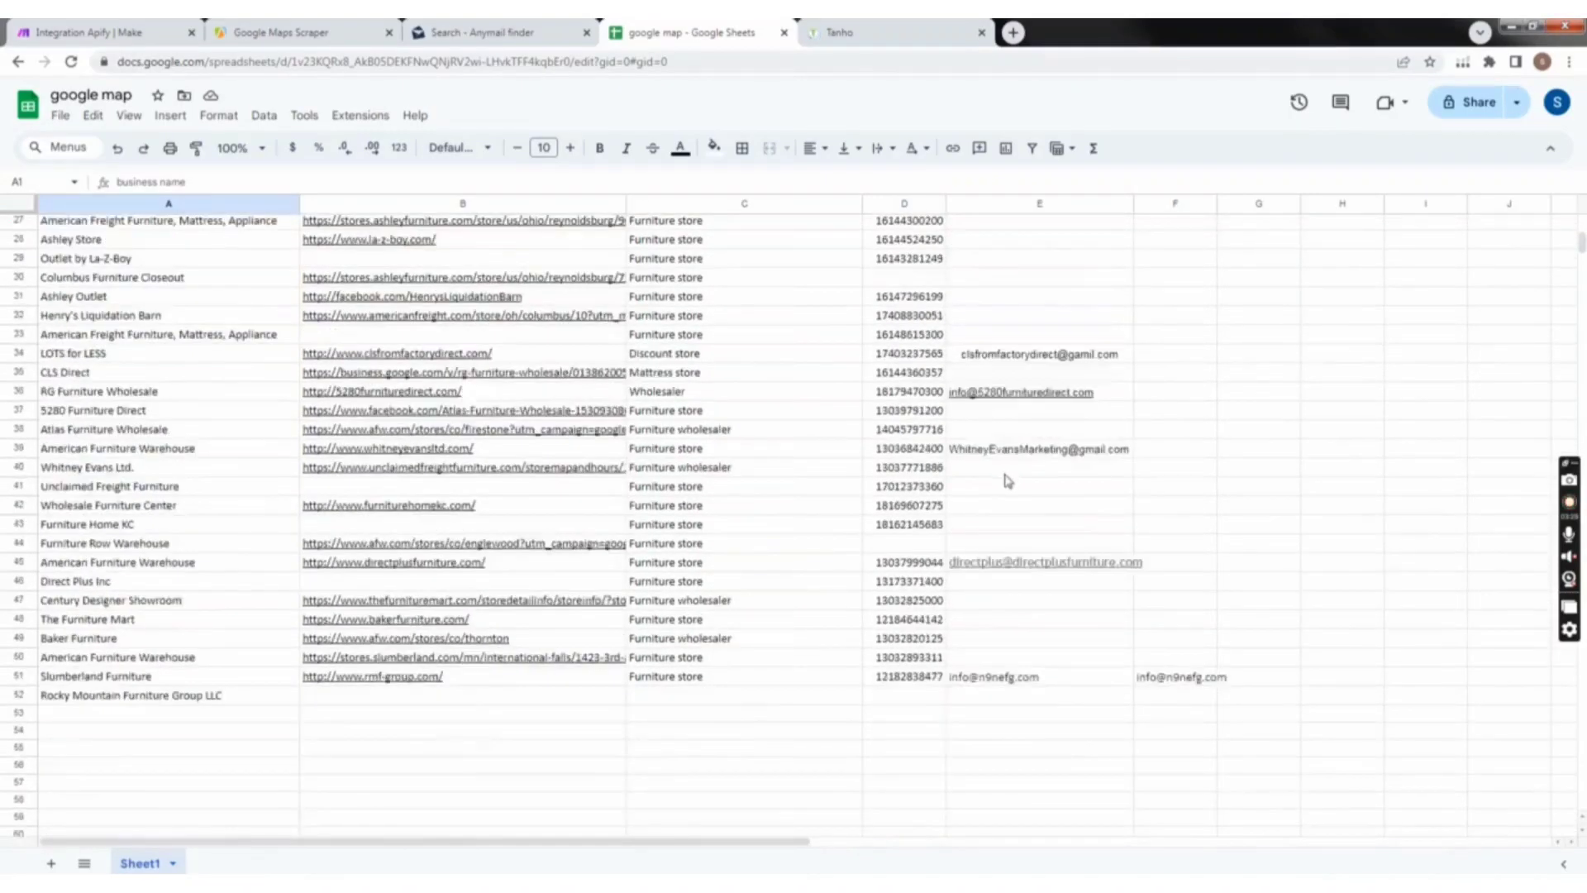
pyautogui.scroll(9, 1000, 463)
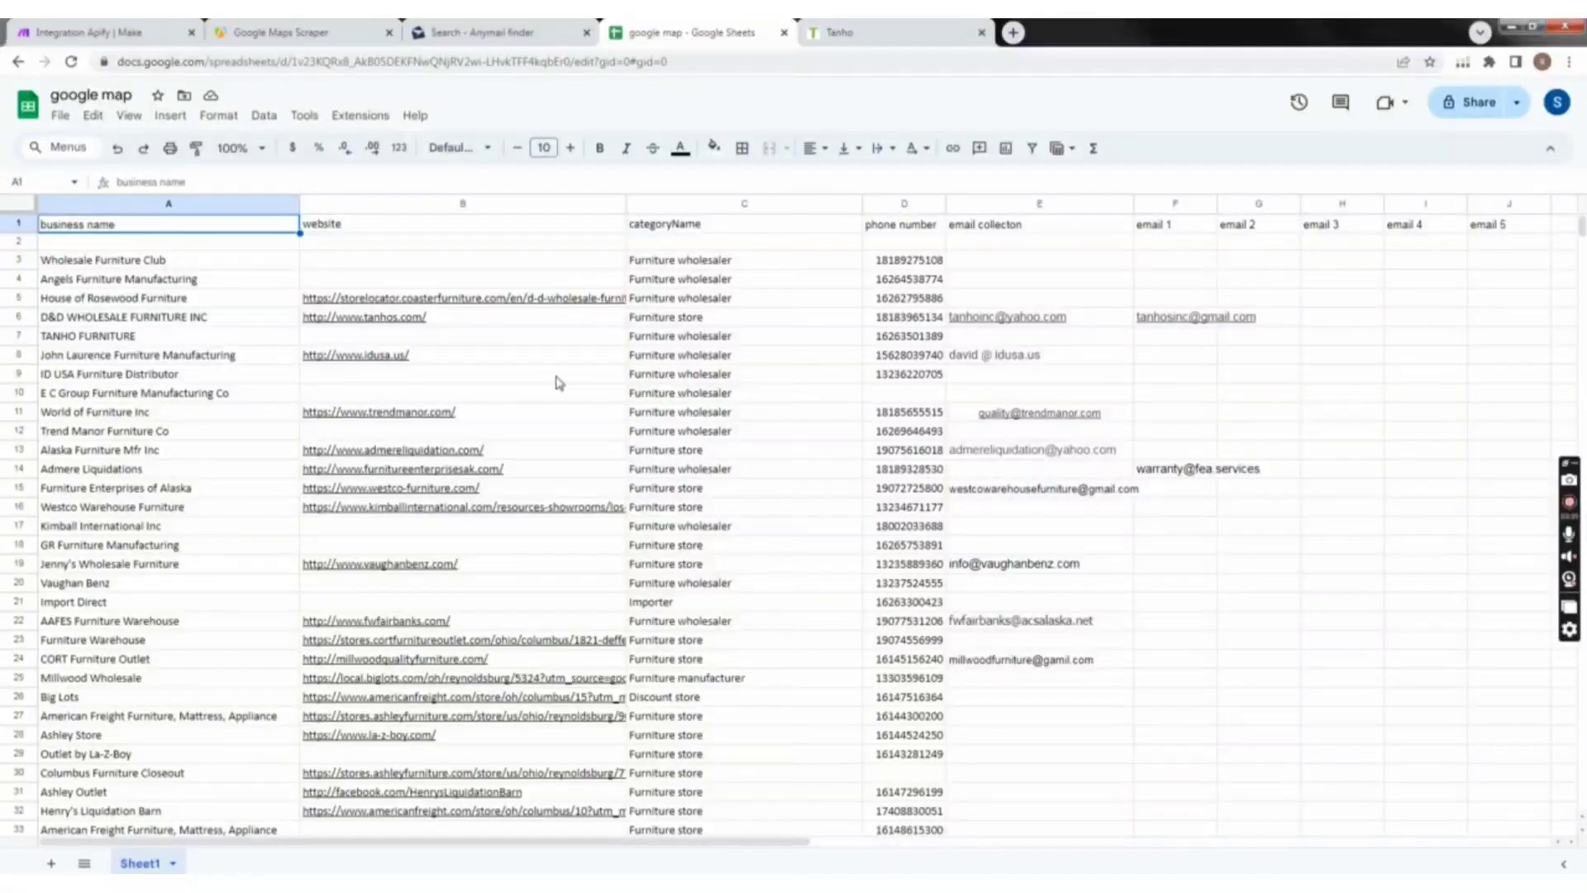
pyautogui.click(829, 30)
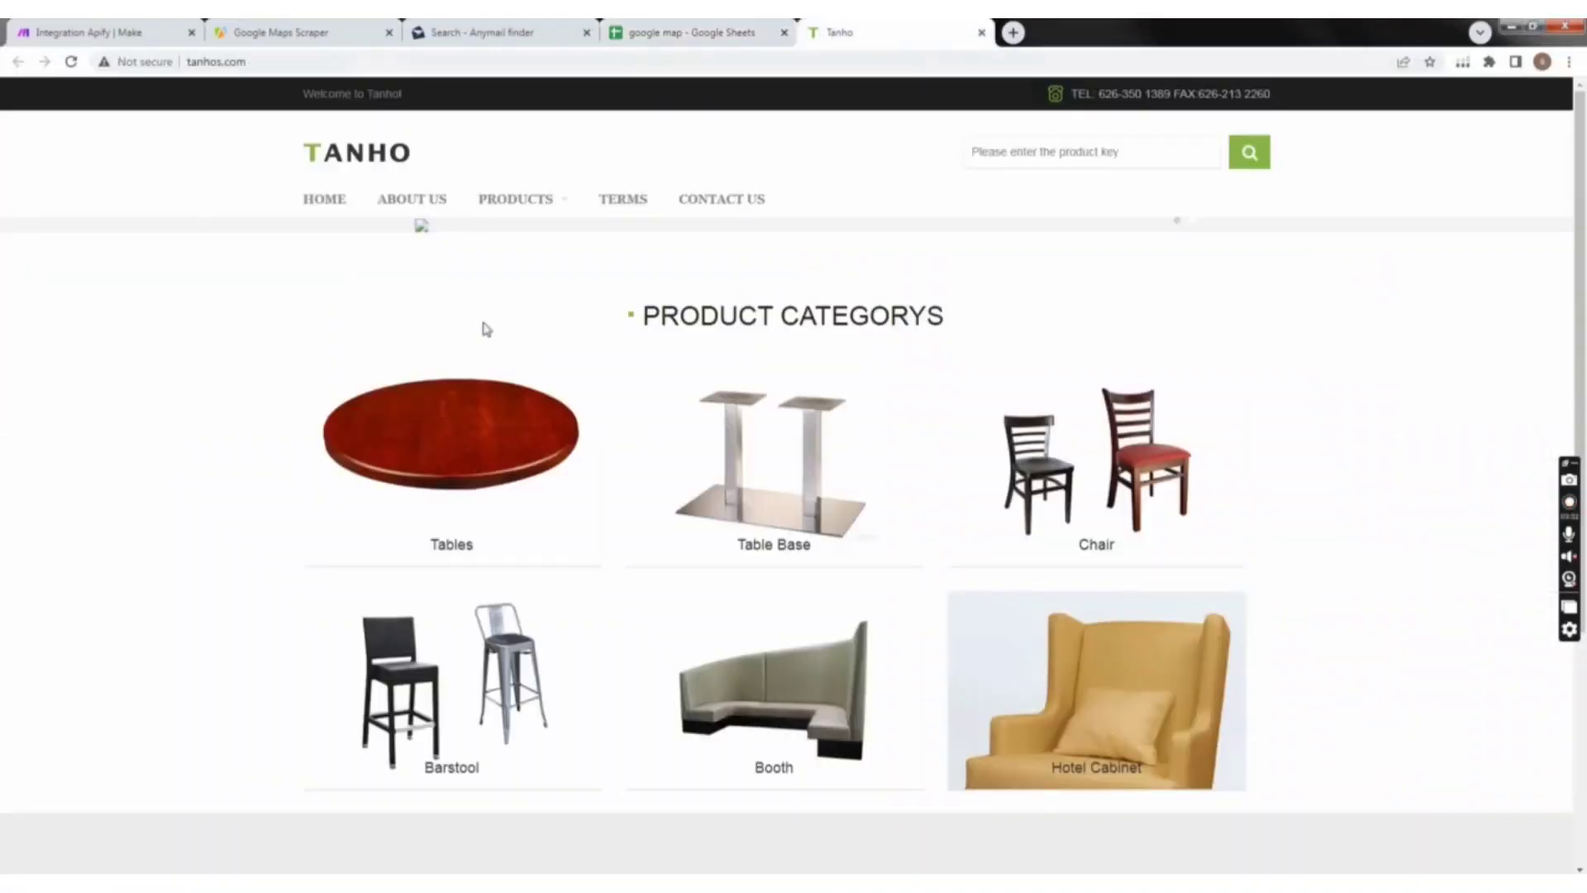
pyautogui.scroll(-4, 744, 413)
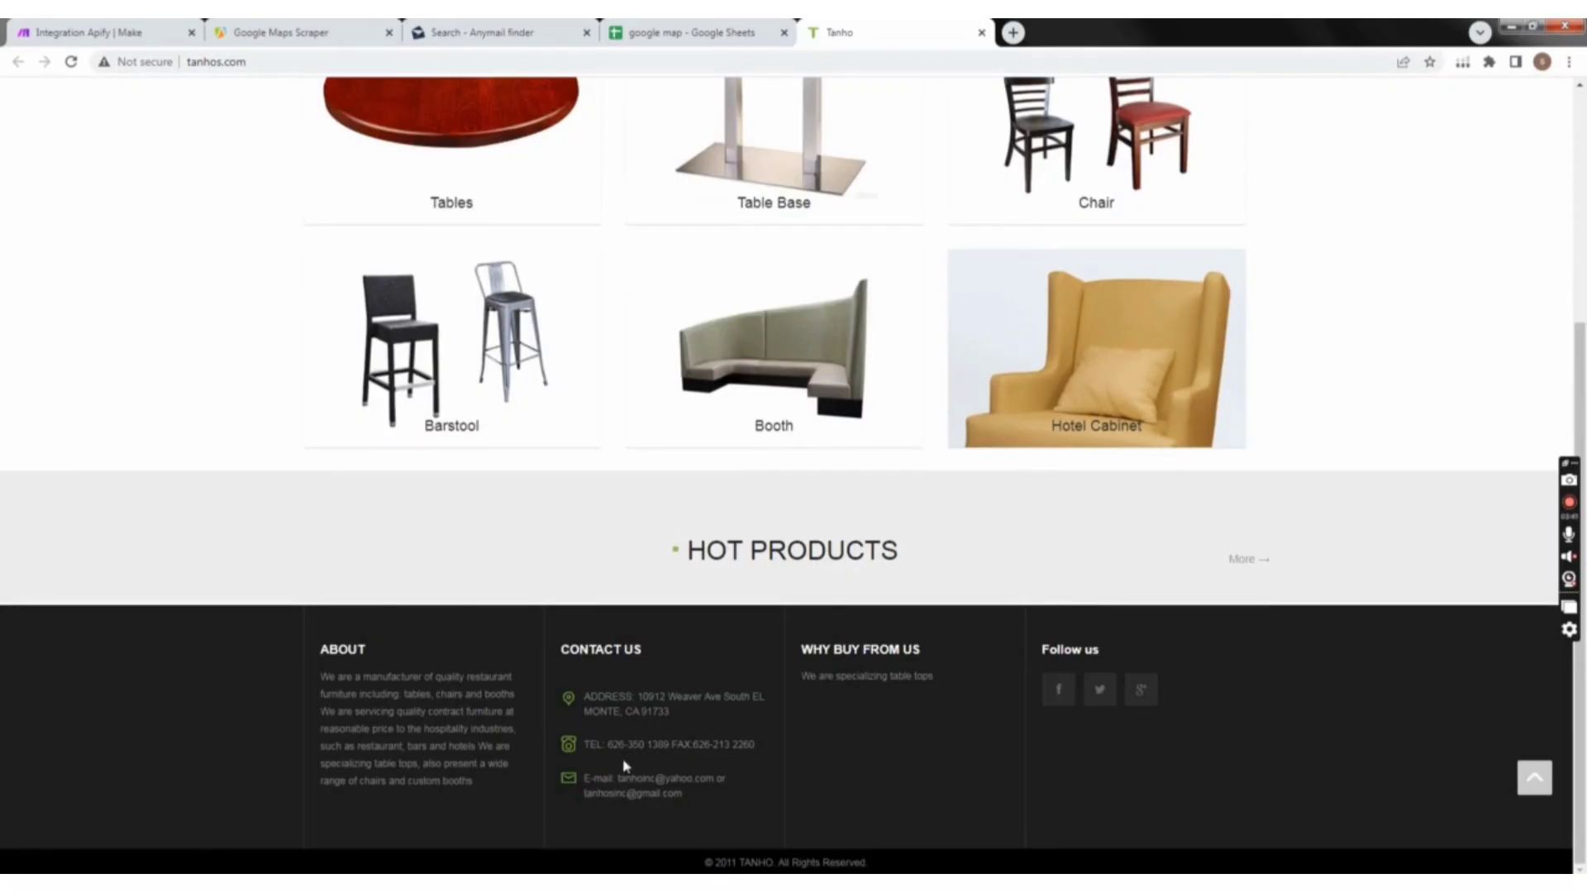
# Step: Return to the google map spreadsheet, open the thefurnituremart.com link in row 47, and close the Tanho site
pyautogui.click(686, 33)
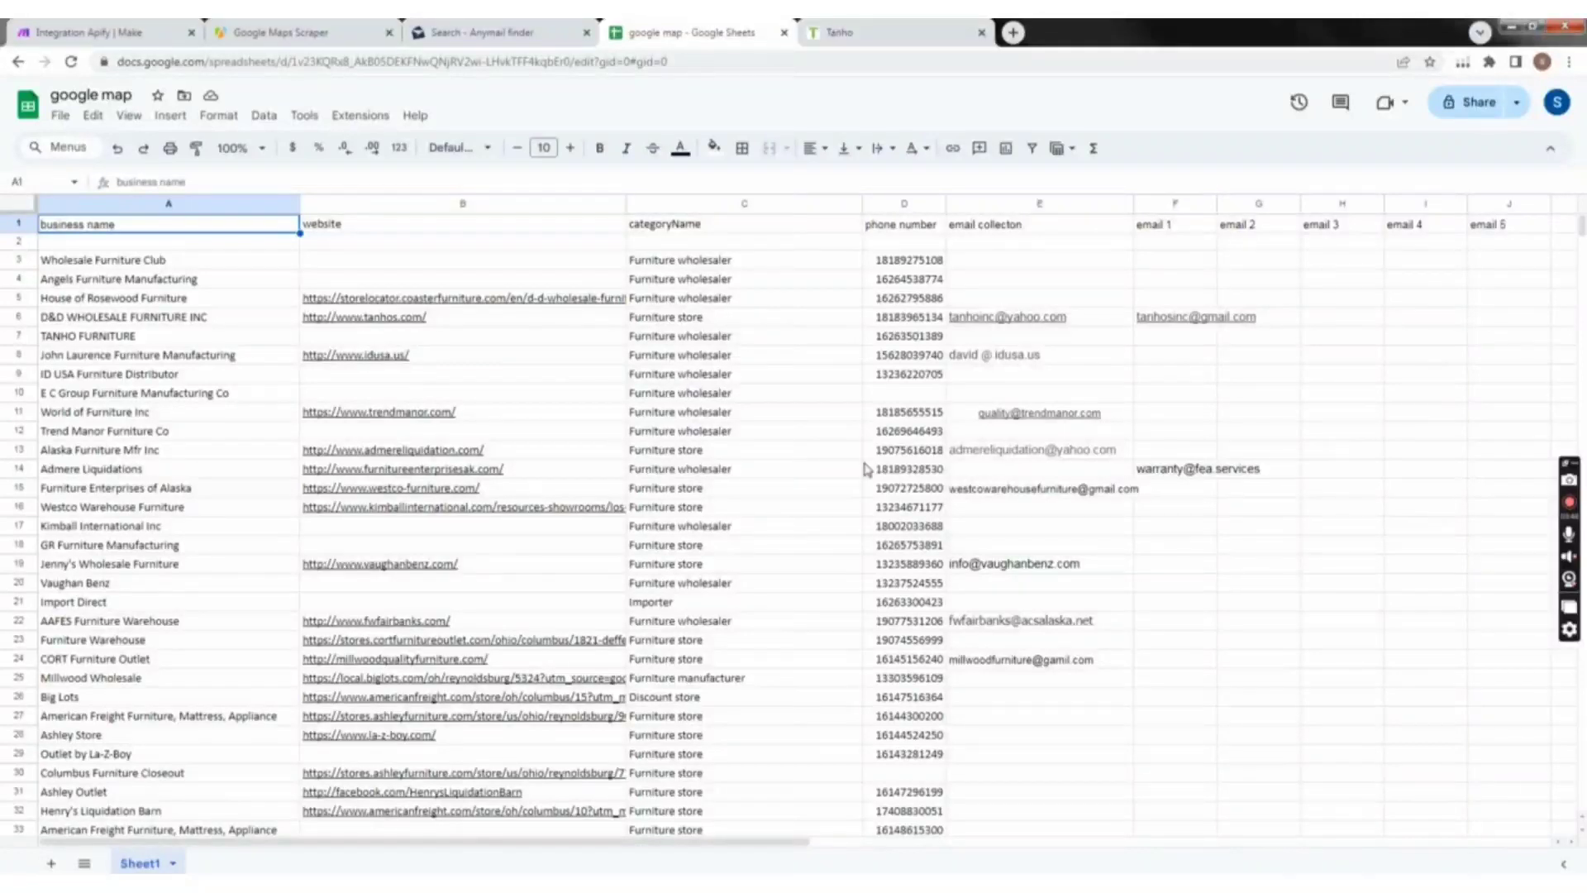
pyautogui.scroll(-3, 868, 467)
pyautogui.scroll(-7, 537, 438)
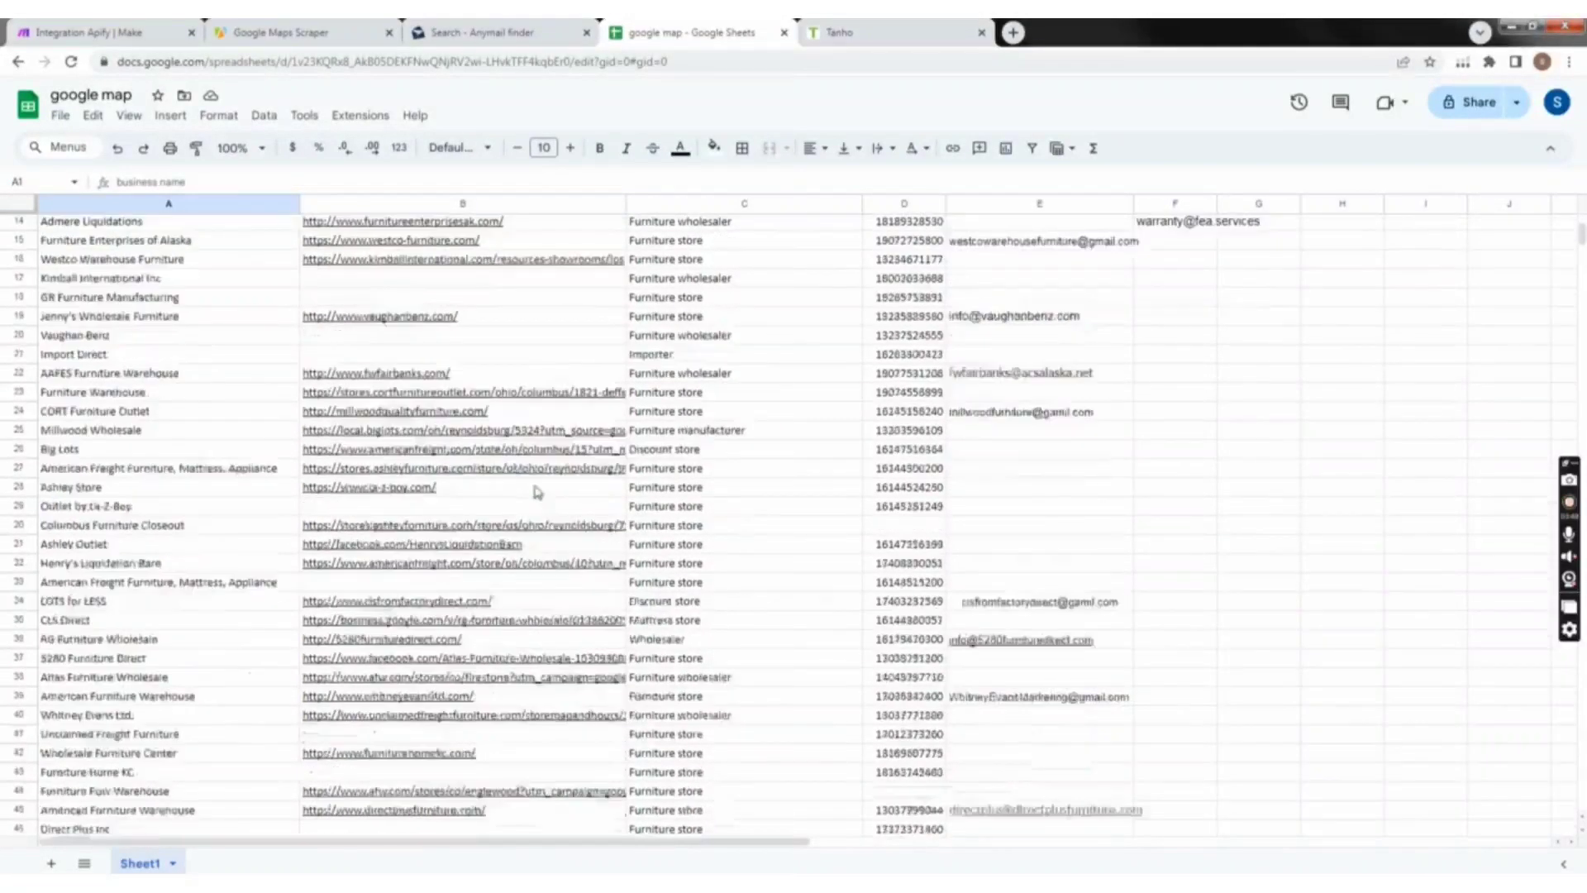
pyautogui.moveTo(496, 522)
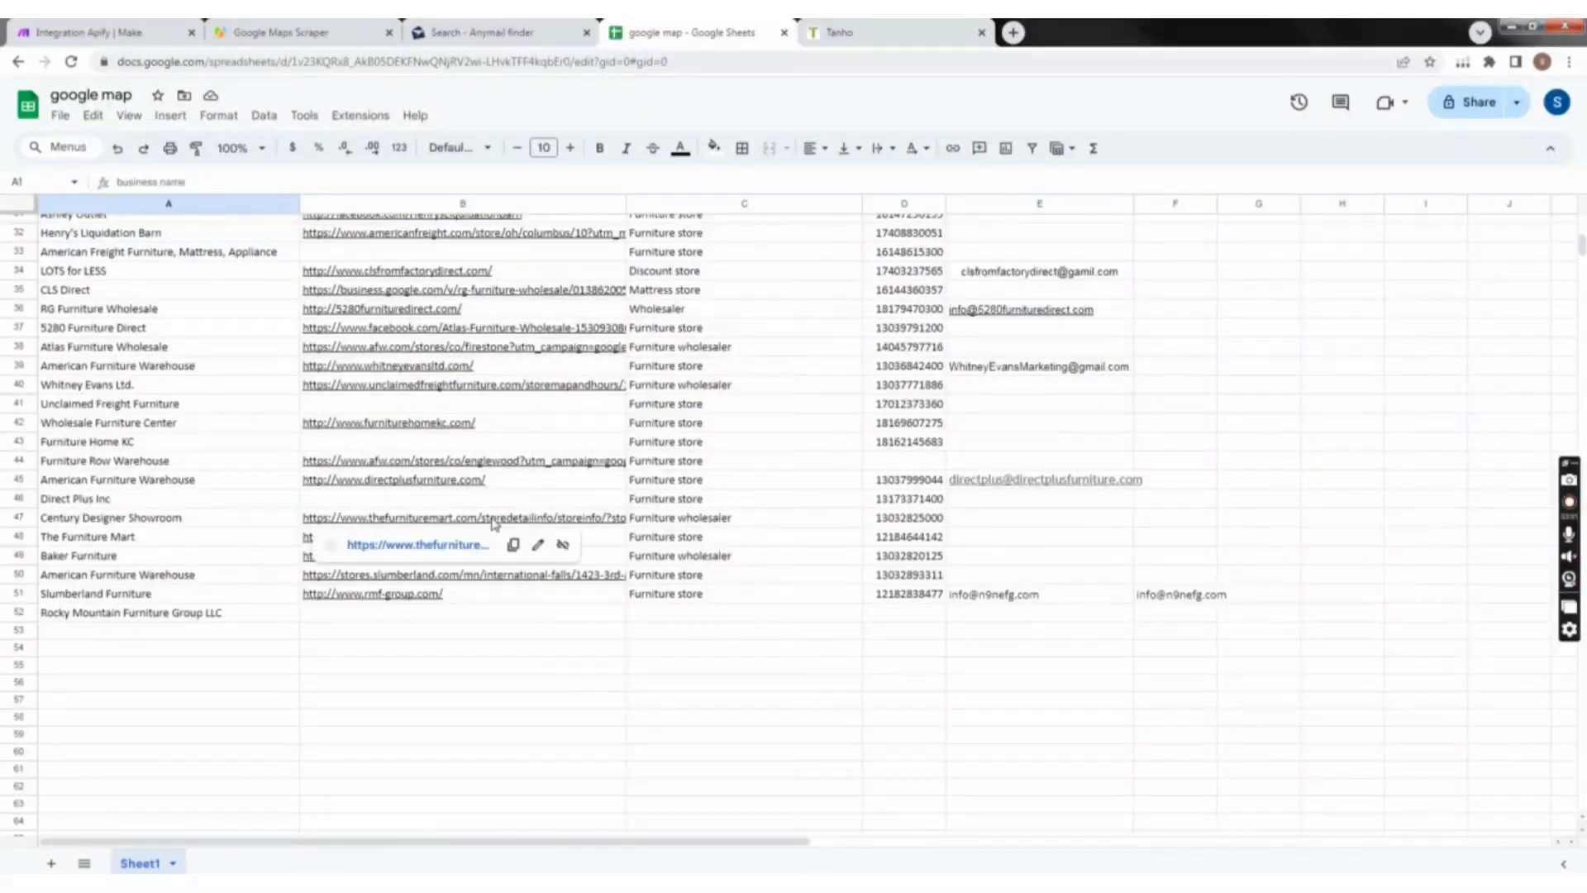
pyautogui.click(441, 546)
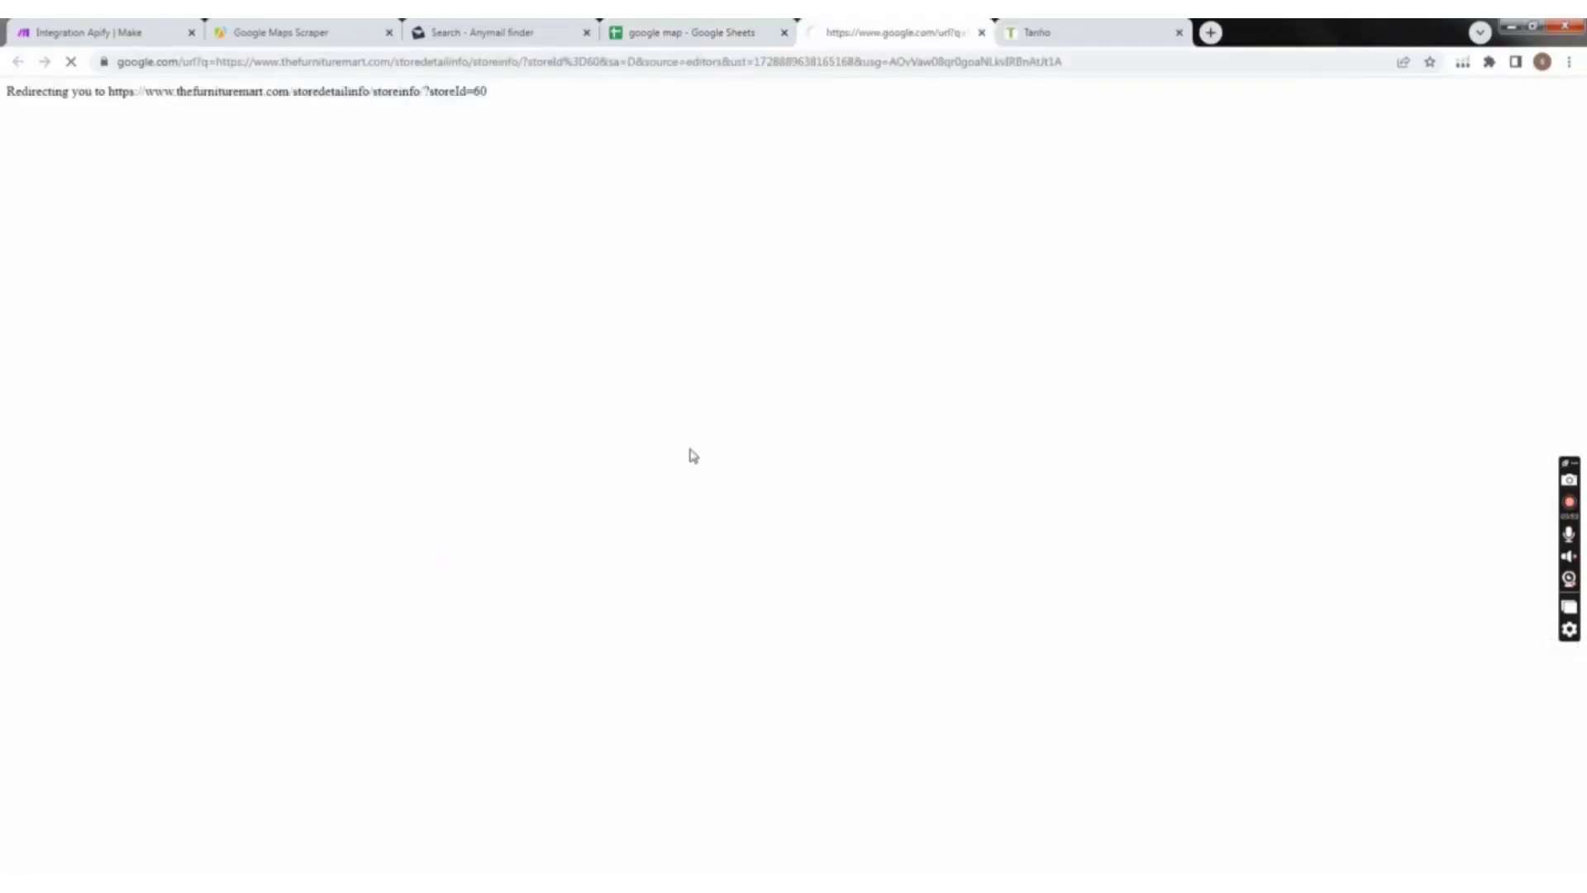
pyautogui.click(1178, 33)
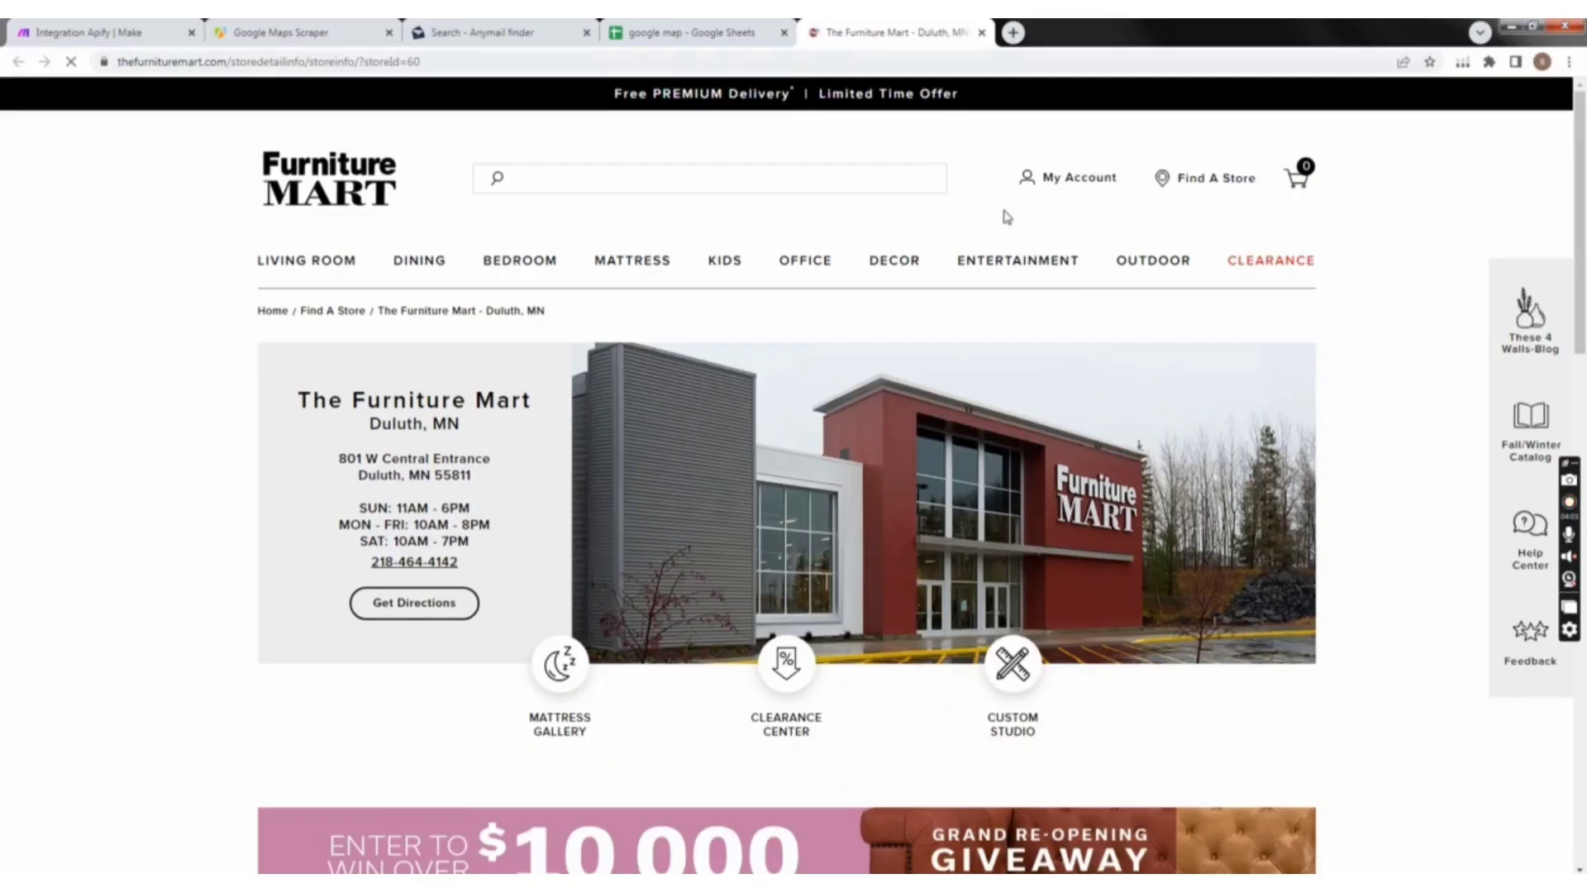
# Step: Look through the Furniture Mart store page down to its footer for a contact e-mail, and return to the google map spreadsheet
pyautogui.scroll(-14, 1004, 216)
pyautogui.scroll(-5, 661, 594)
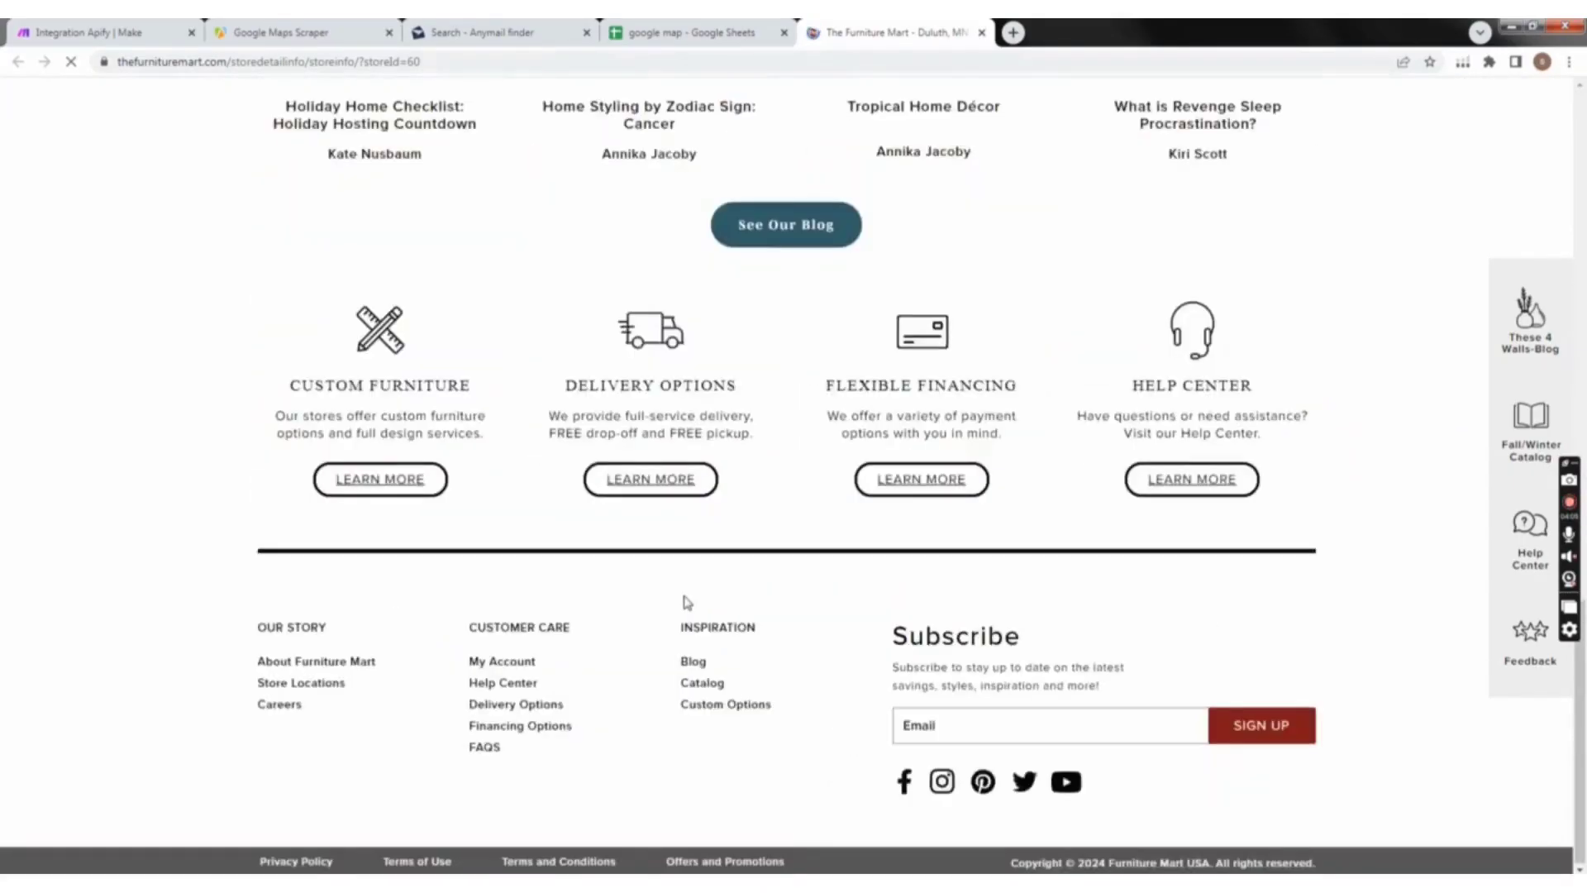
pyautogui.scroll(1, 735, 591)
pyautogui.scroll(12, 744, 584)
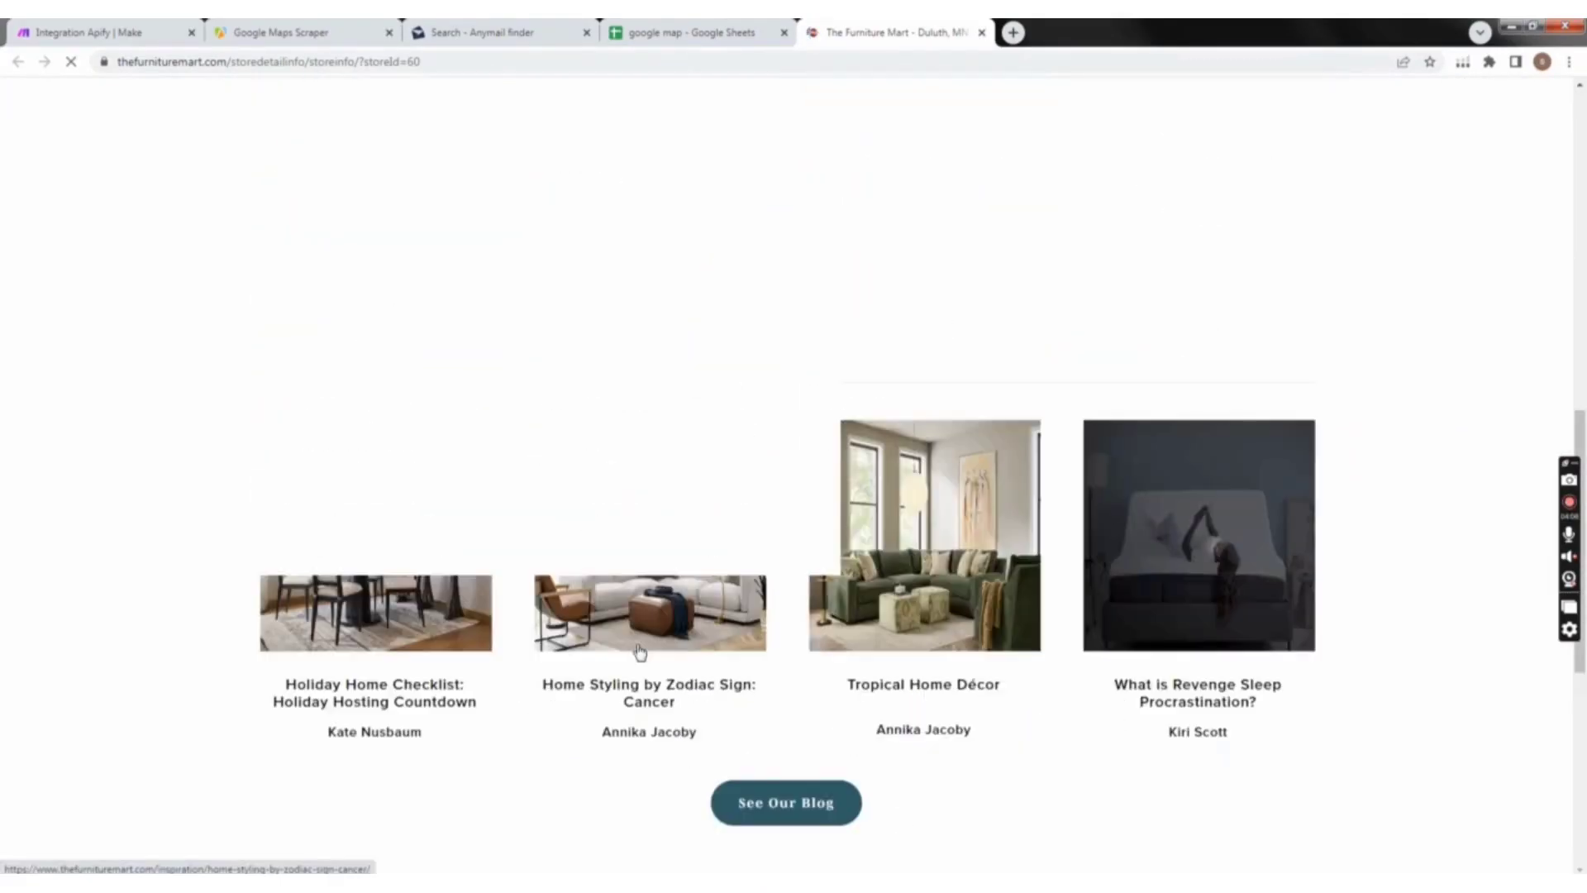
pyautogui.click(703, 35)
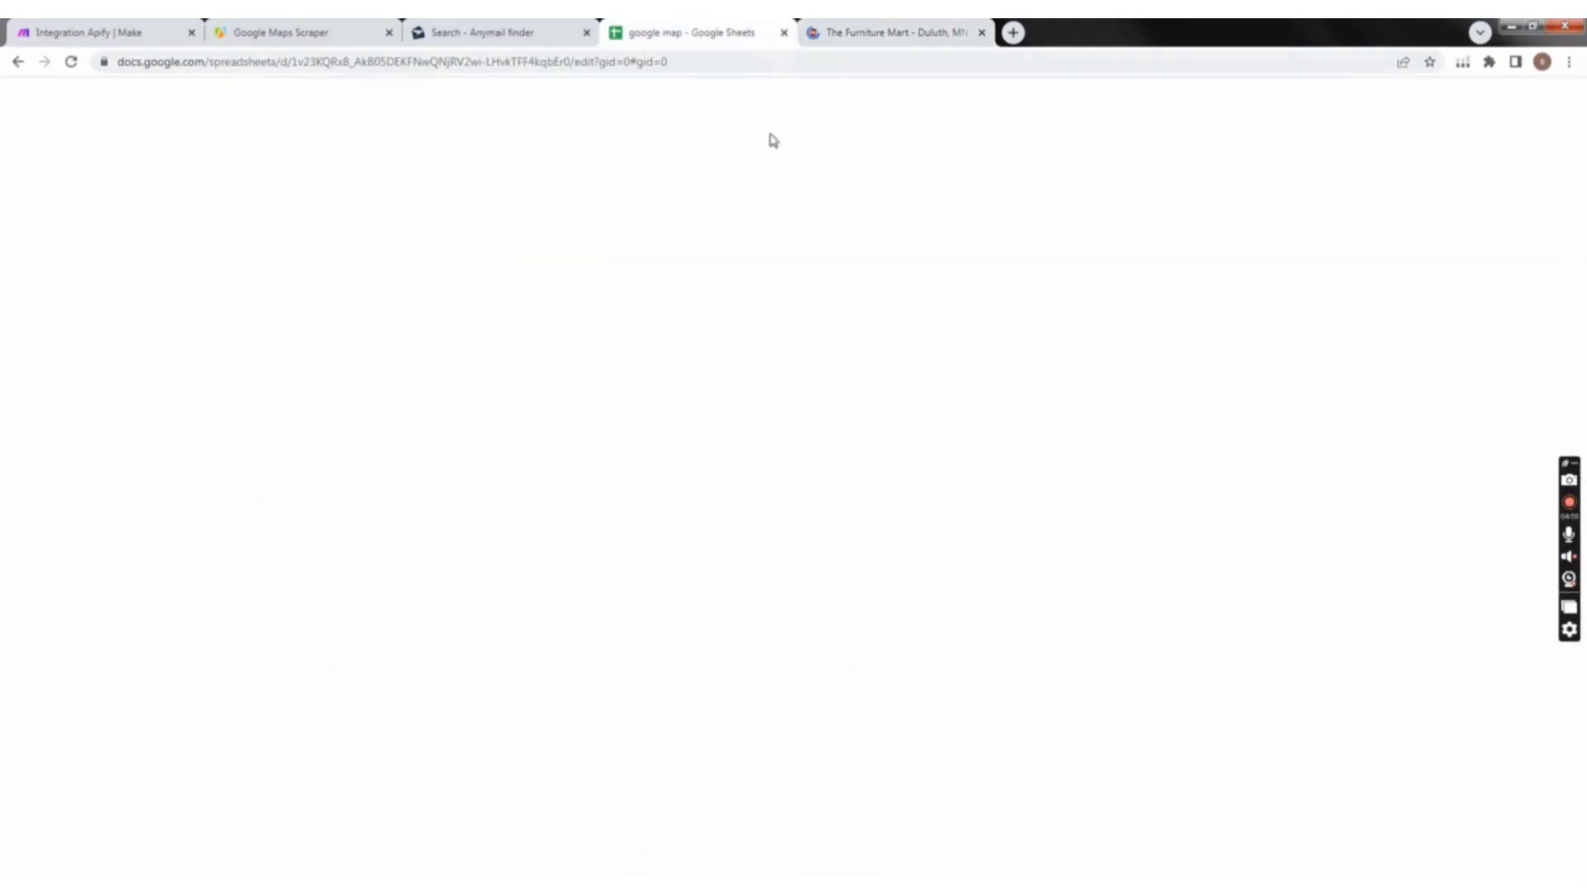